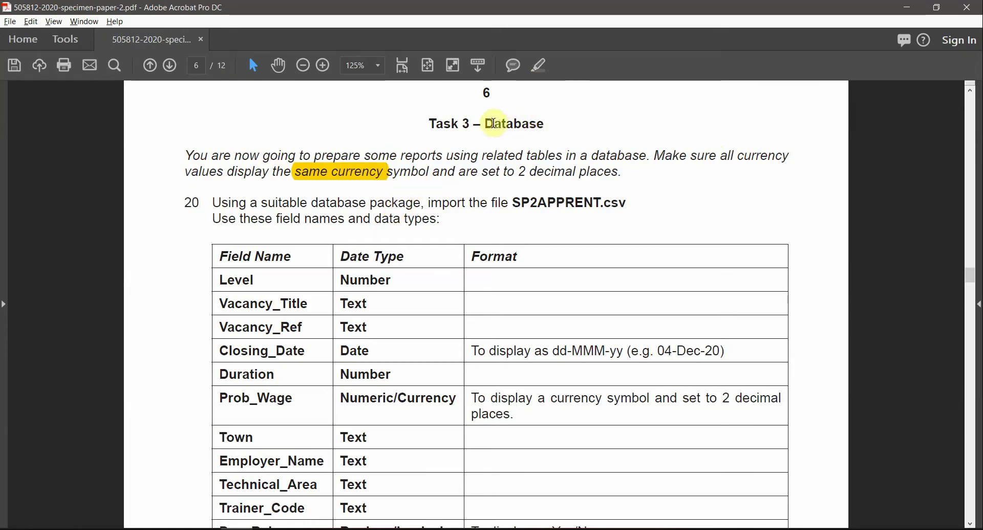
Step: Highlight the phrase "2 decimal places" in the introduction to Task 3 – Database
left_click_drag(486, 123, 546, 124)
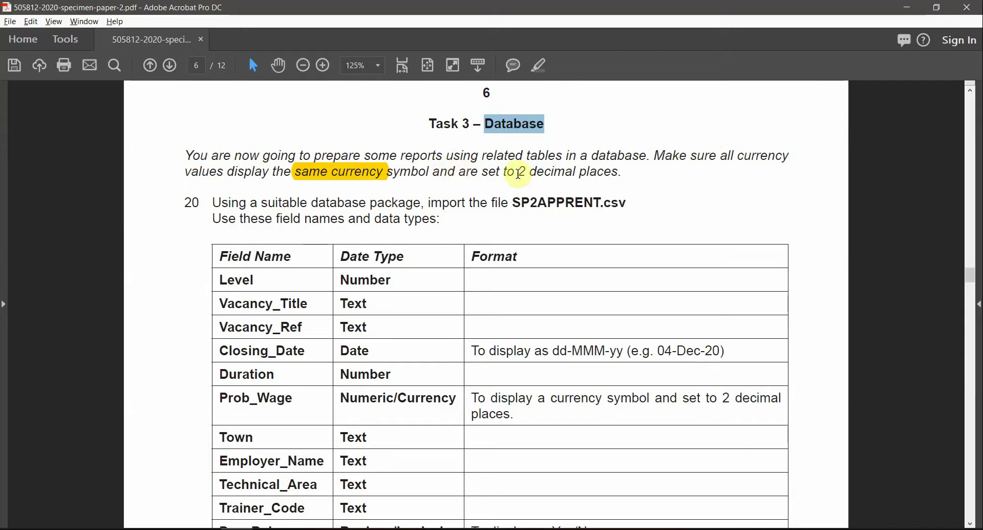
left_click_drag(517, 172, 600, 172)
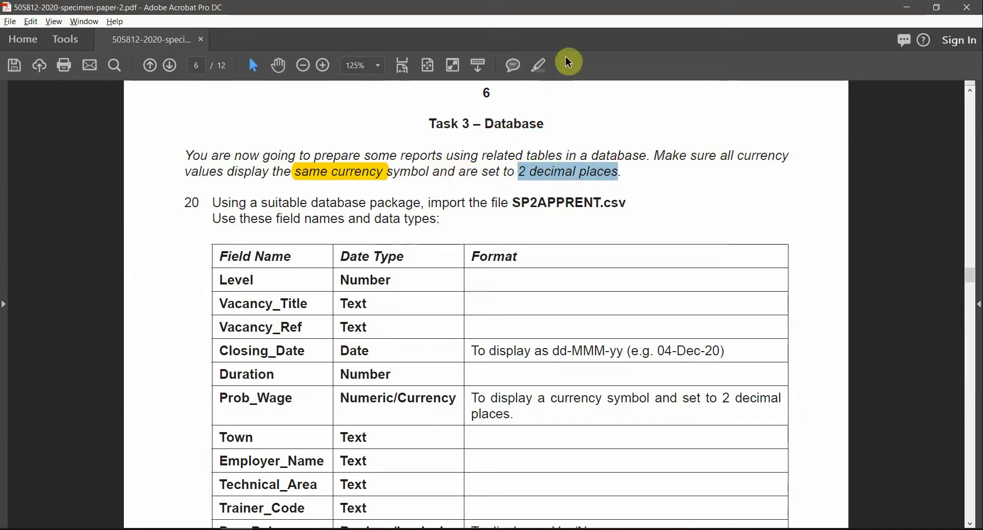
left_click(539, 65)
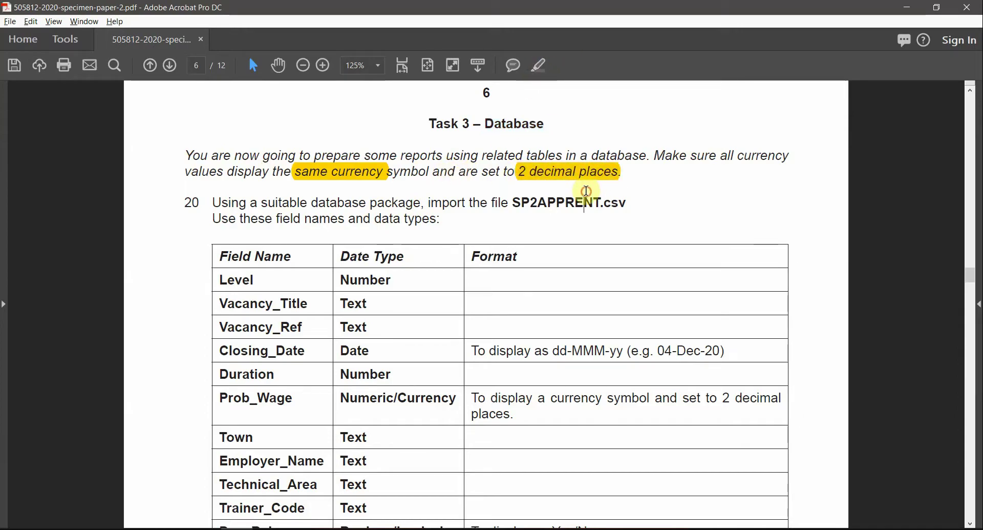
Step: Read the Task 3 introduction and question 20, including the import file name and the table of field names, data types and formats
left_click_drag(627, 174, 637, 157)
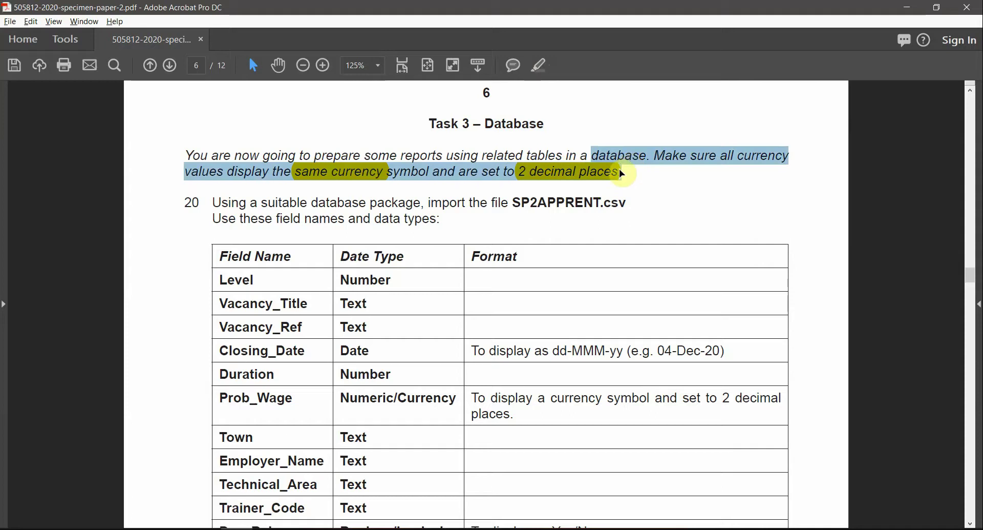
left_click(486, 124)
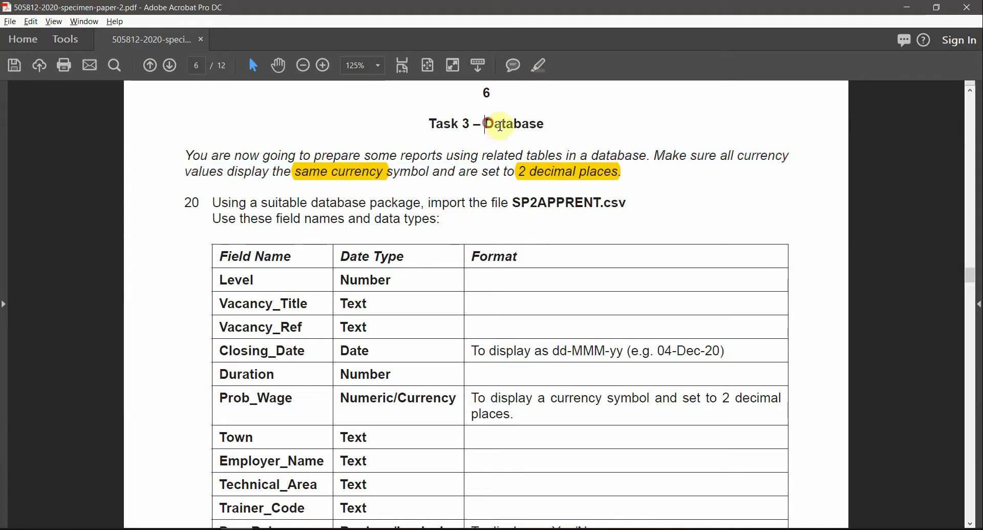
double_click(501, 126)
left_click(455, 173)
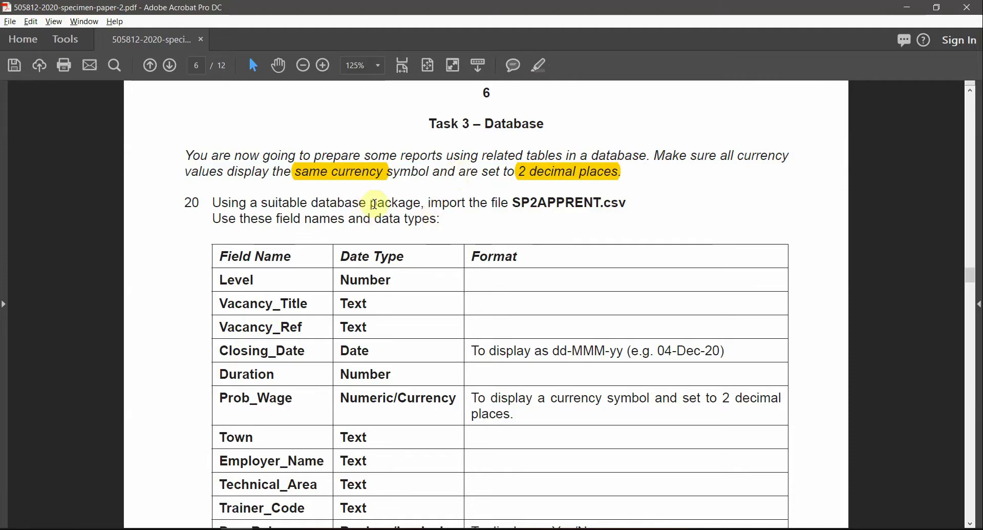
left_click_drag(538, 202, 598, 205)
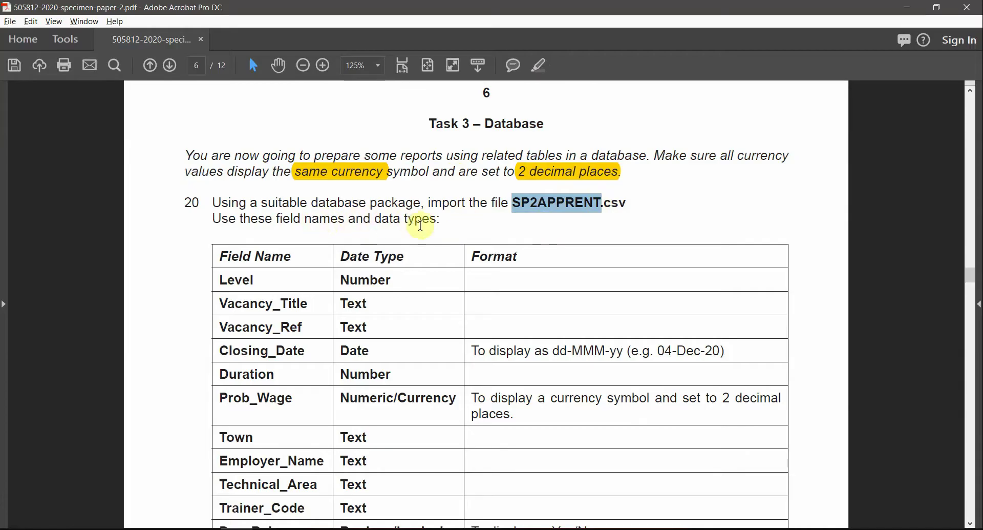
scroll(446, 279, "down", 3)
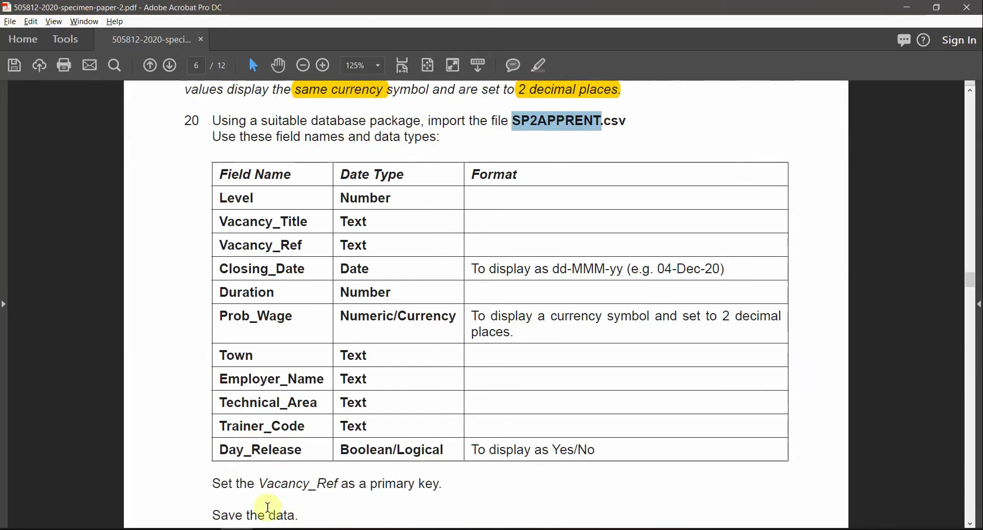
Step: Switch to Access, start a blank database and open the choice of its save location
left_click(16, 525)
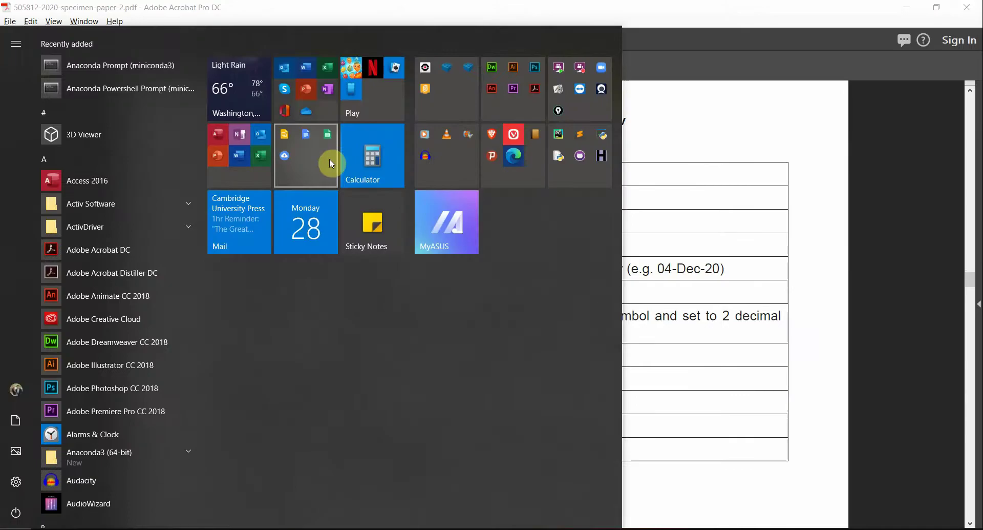
left_click(250, 161)
left_click(250, 260)
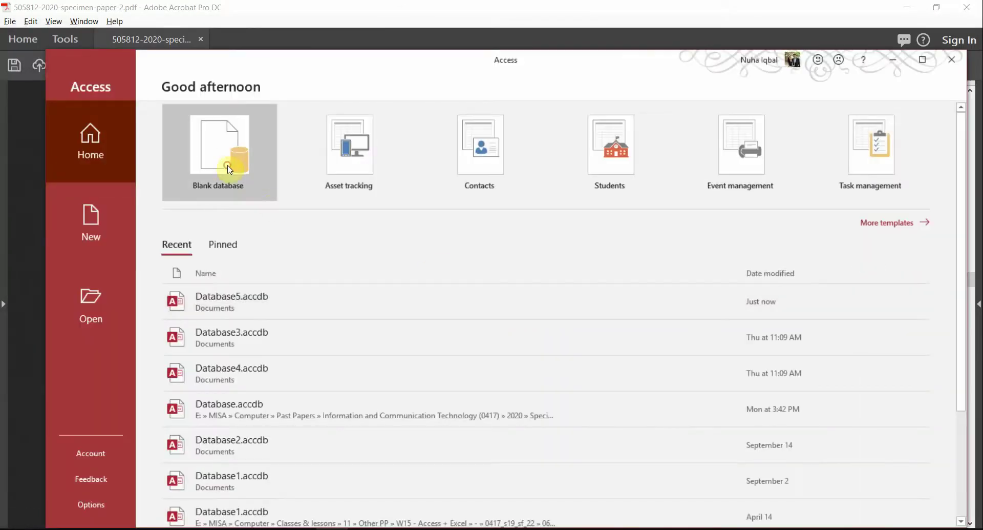
left_click(229, 169)
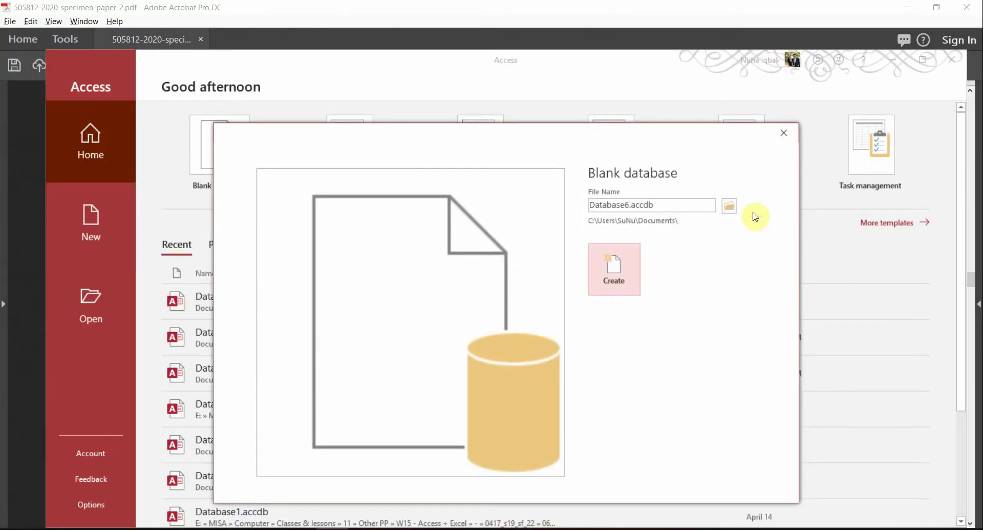
left_click(730, 206)
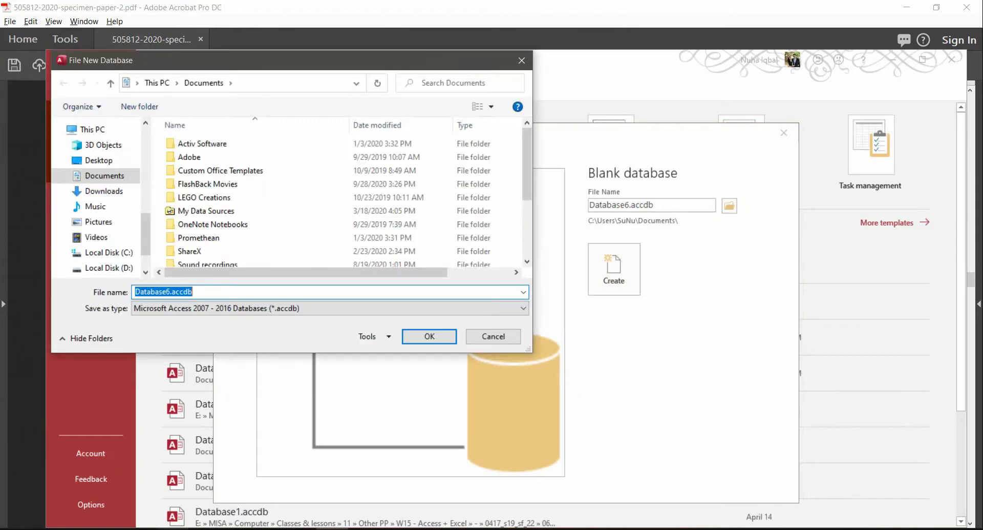
left_click(196, 529)
left_click(513, 144)
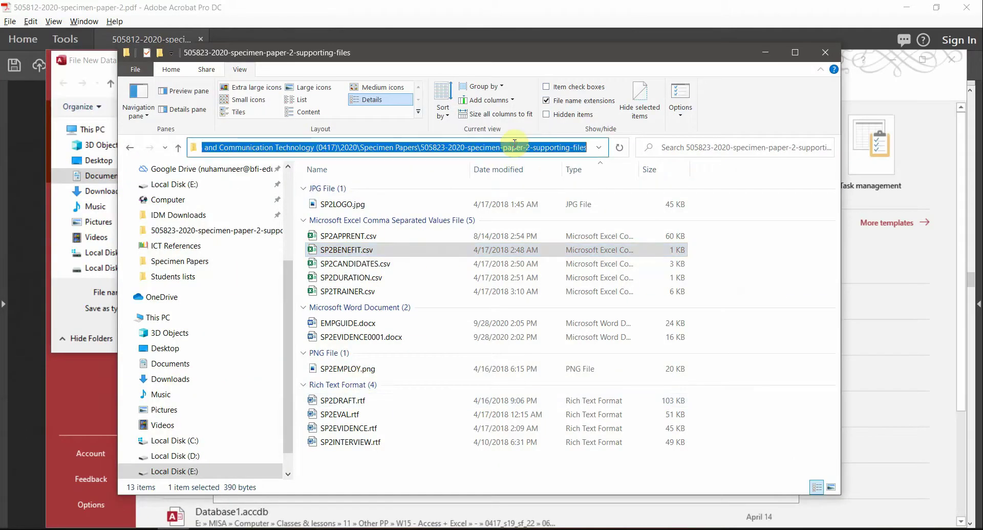
left_click(766, 53)
key("ctrl+v")
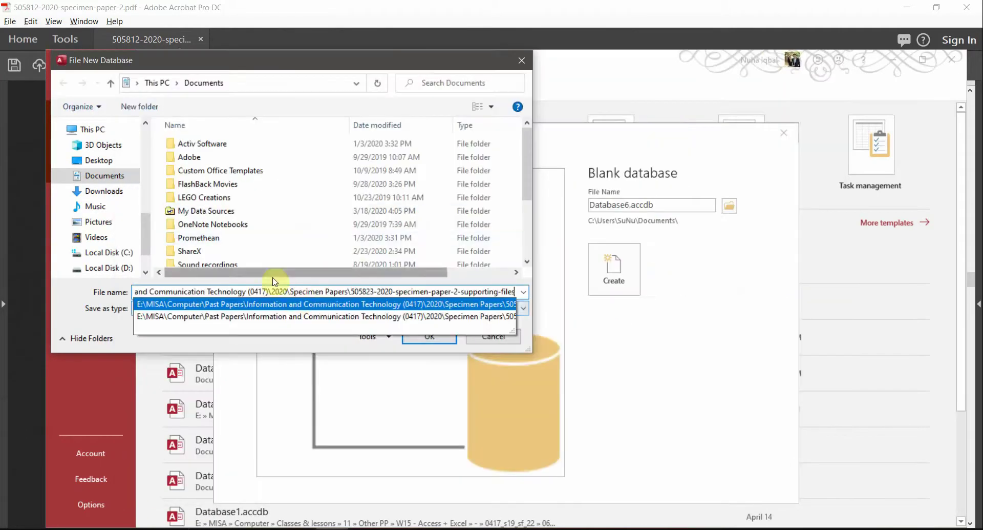
key("Return")
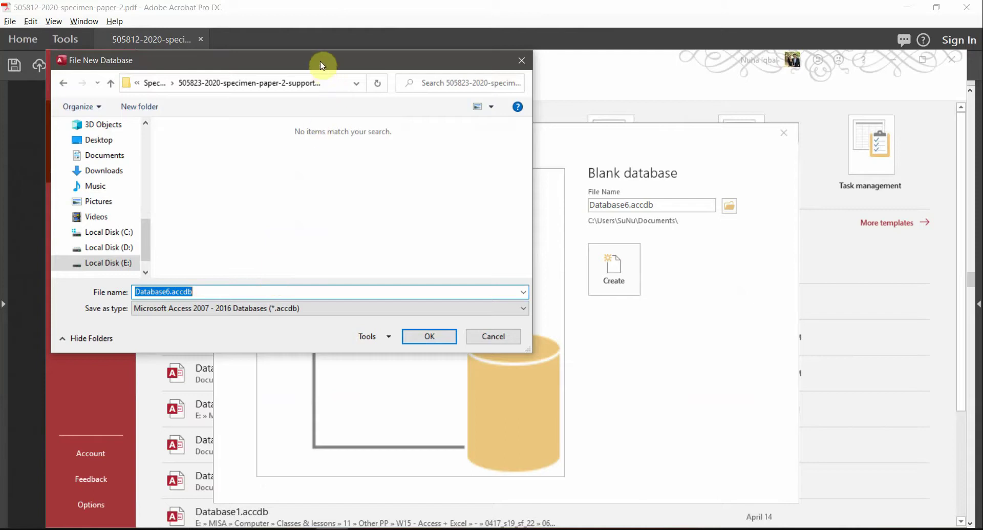
Step: Name the new database file Database, create it and maximize the database window
left_click_drag(384, 62, 525, 92)
type("Dta")
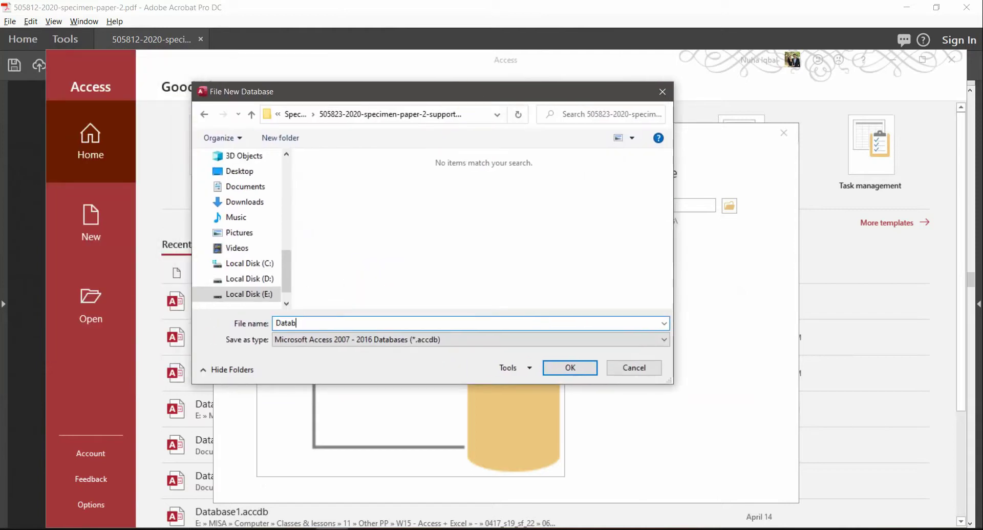
key("Return")
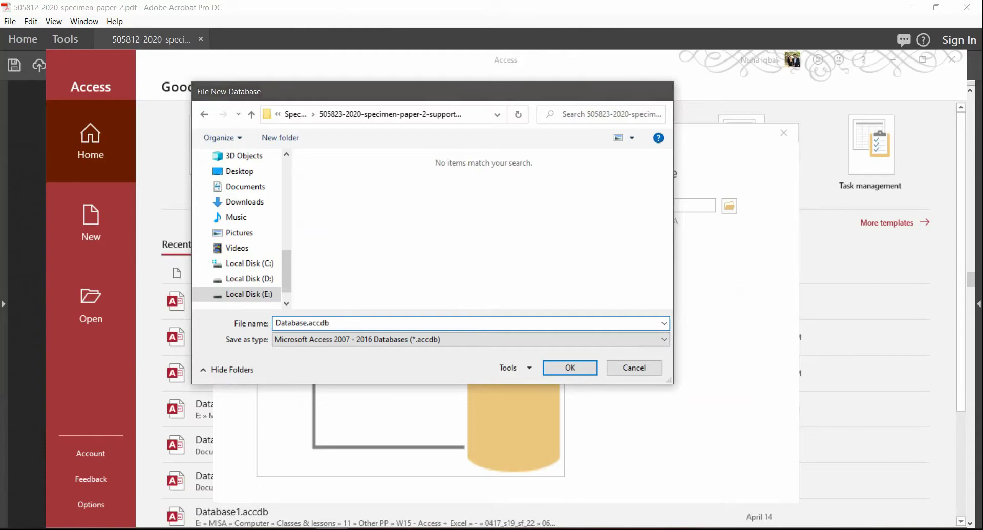
left_click(614, 297)
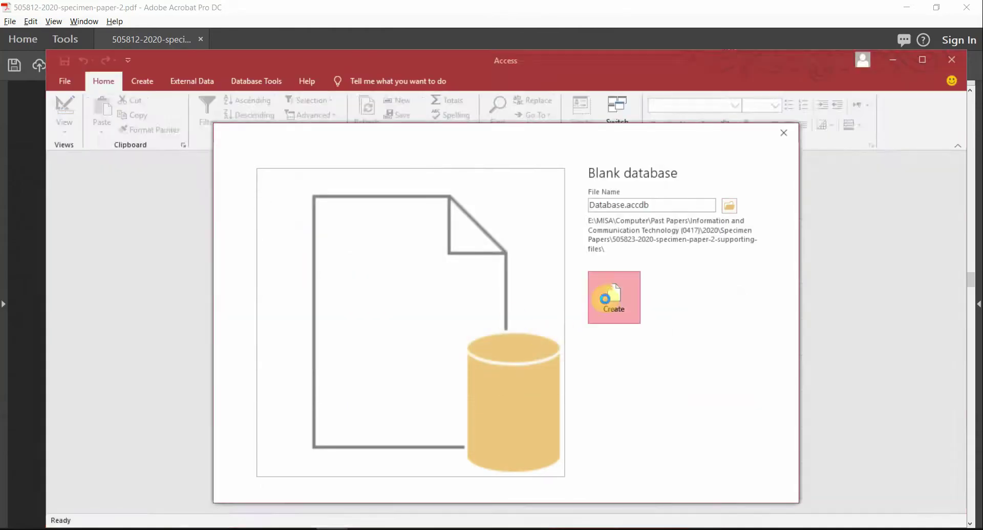
double_click(667, 59)
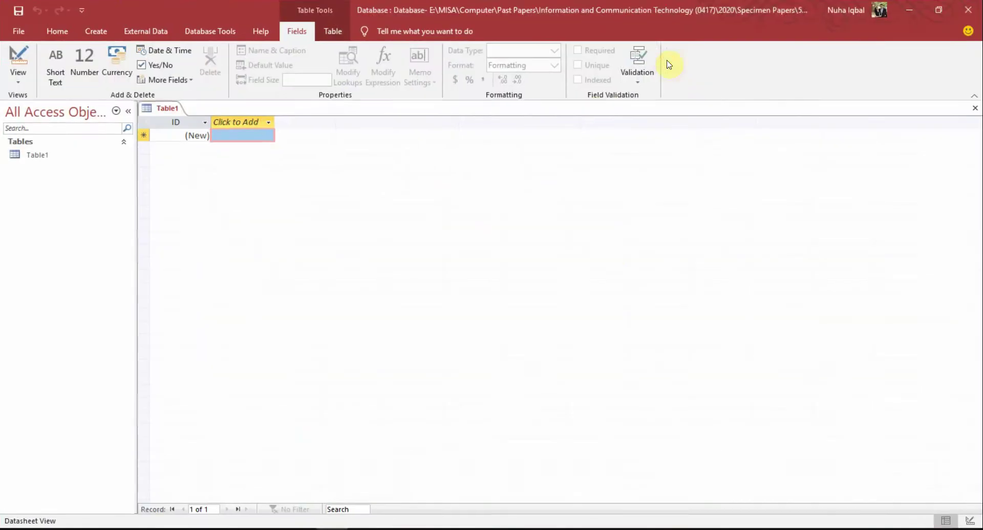
Step: Check question 20 in the exam paper for the file to import, and return to the Access database
key("alt+Tab")
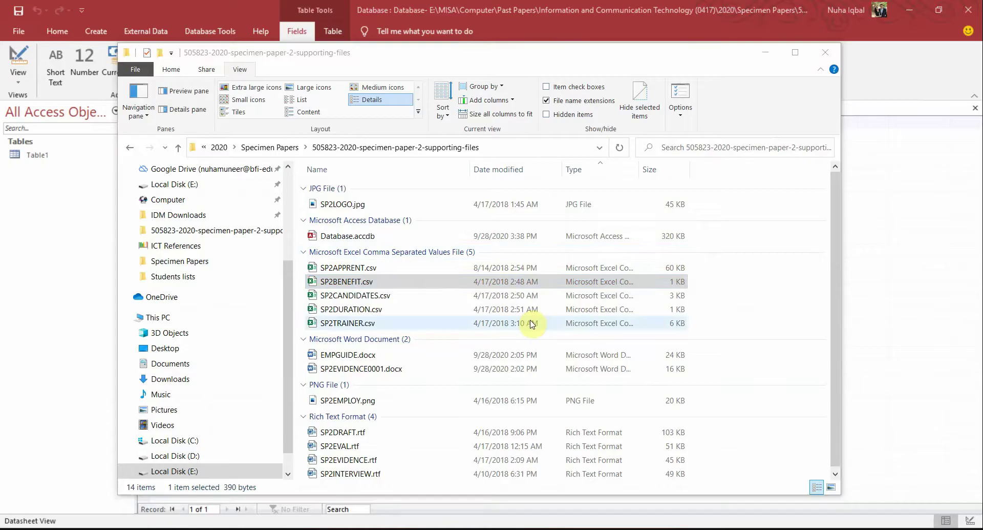
key("alt+Tab")
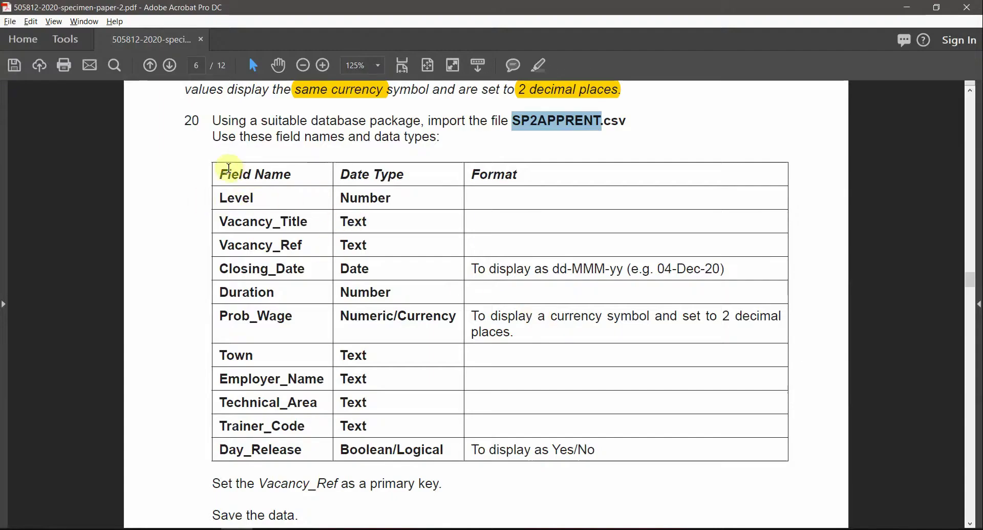
mouse_move(491, 121)
left_mouse_down()
mouse_move(642, 123)
mouse_move(494, 125)
left_mouse_up()
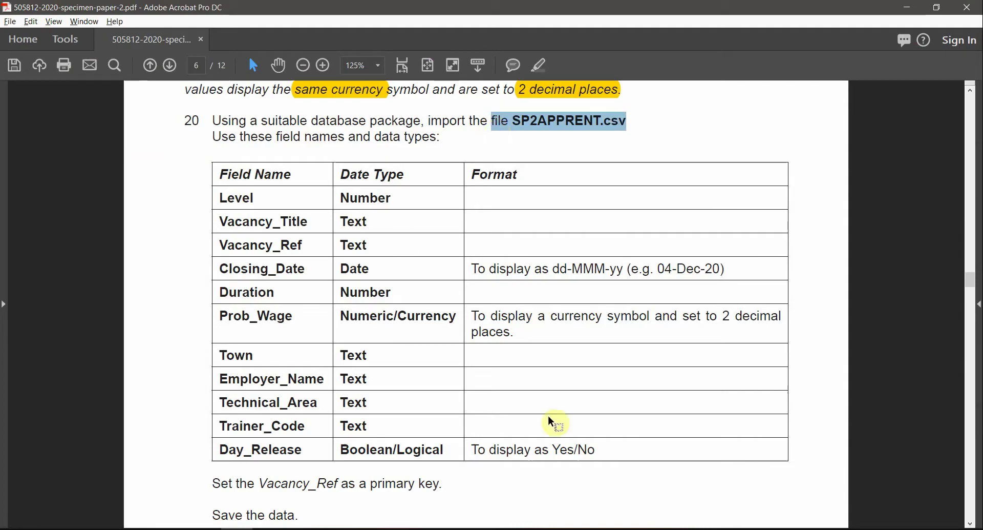
left_click(333, 529)
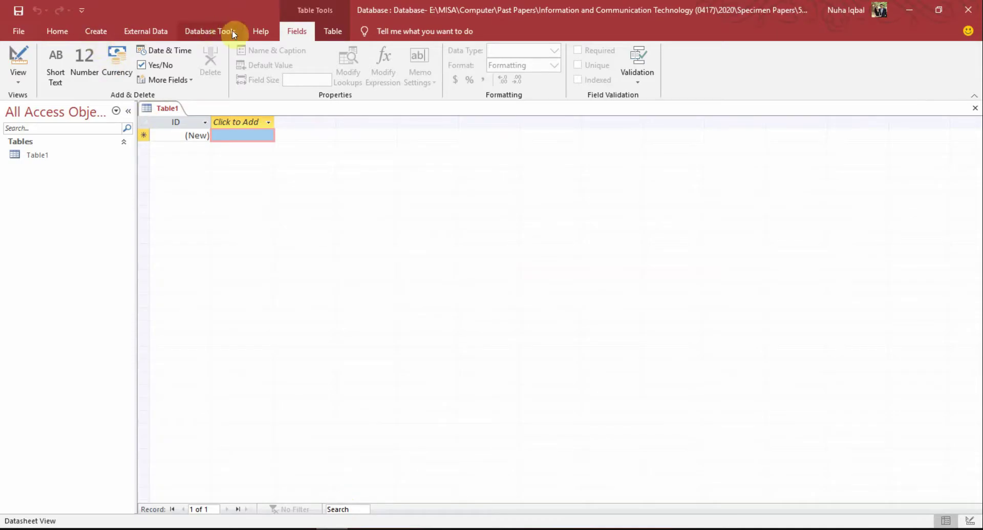
Step: Close the empty Table1 and start importing external data from a text file
right_click(167, 112)
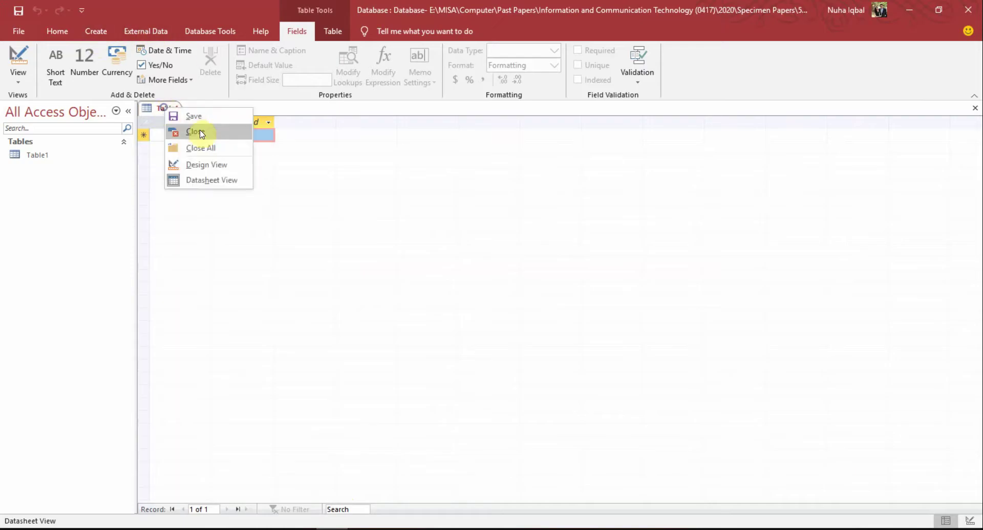
left_click(205, 132)
left_click(102, 32)
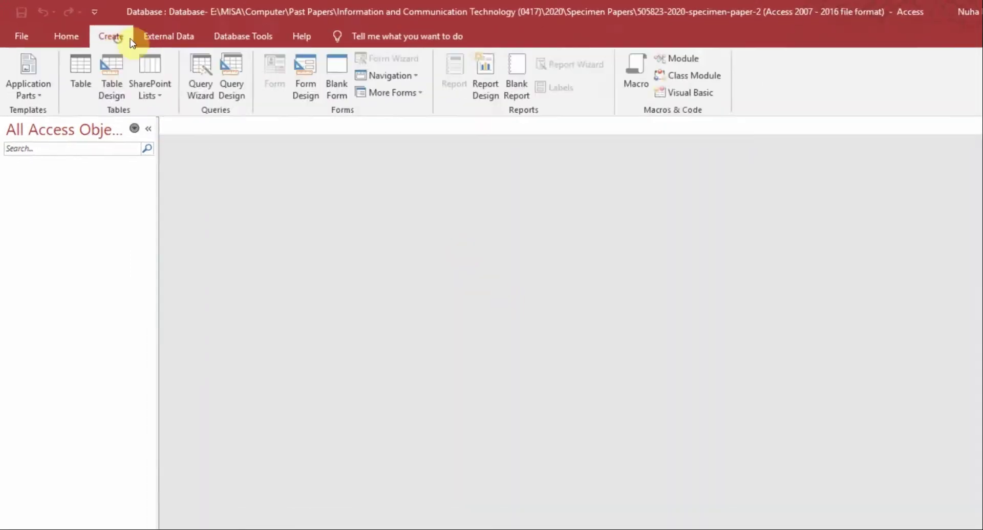
left_click(134, 33)
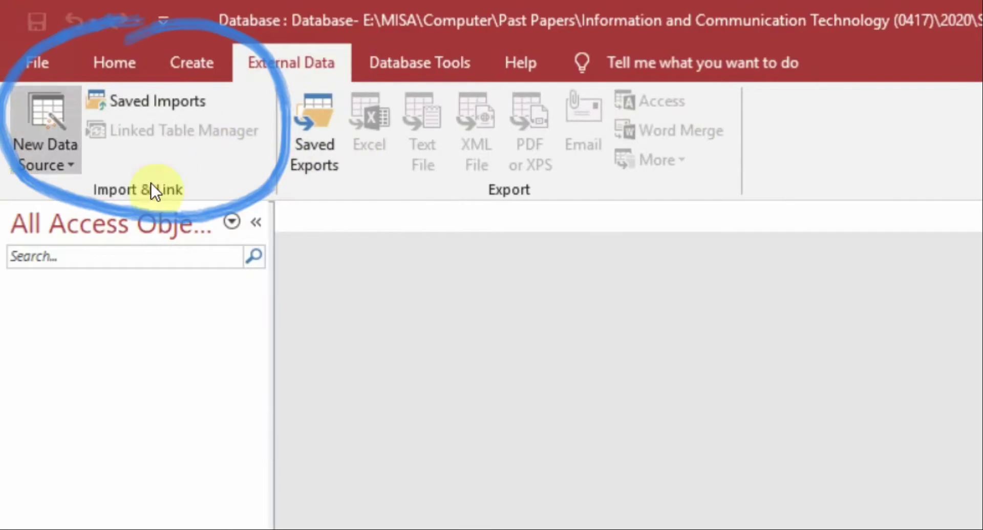
left_click(63, 161)
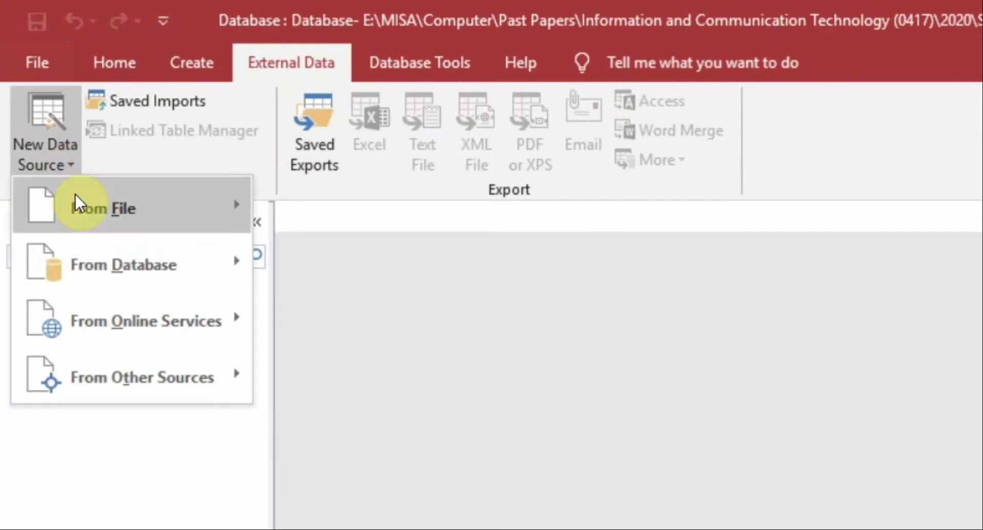
mouse_move(73, 202)
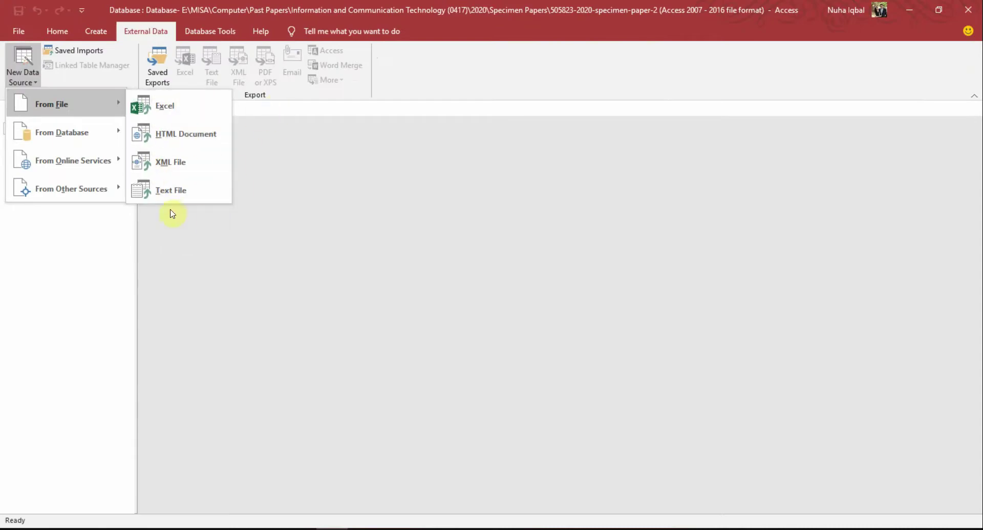
left_click(198, 199)
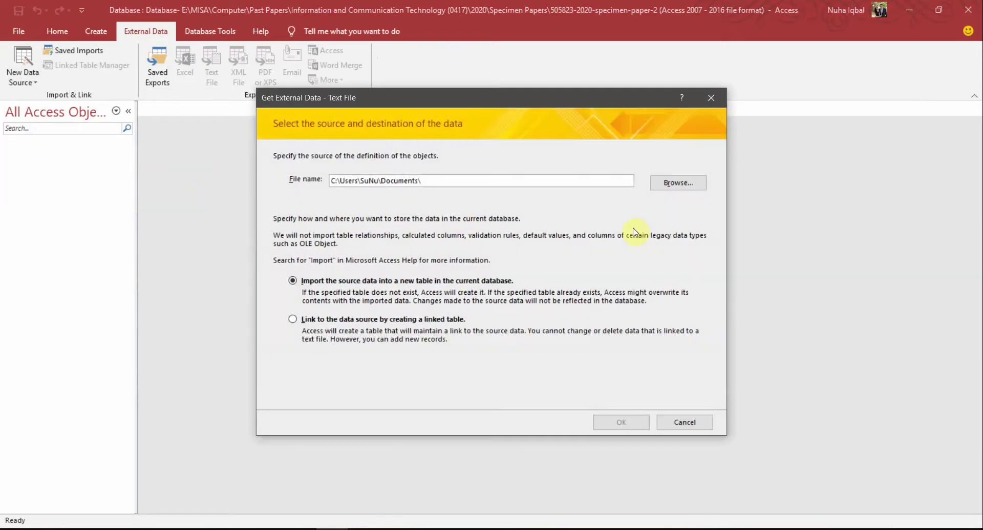
Step: Choose SP2APPRENT.csv from the specimen-paper-2 supporting-files folder as the import source
left_click(678, 182)
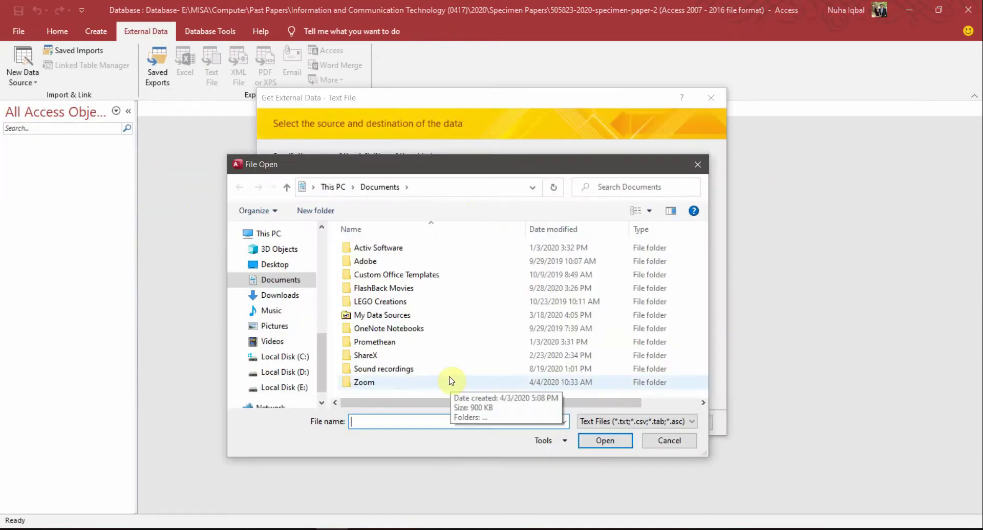
key("ctrl+v")
key("Return")
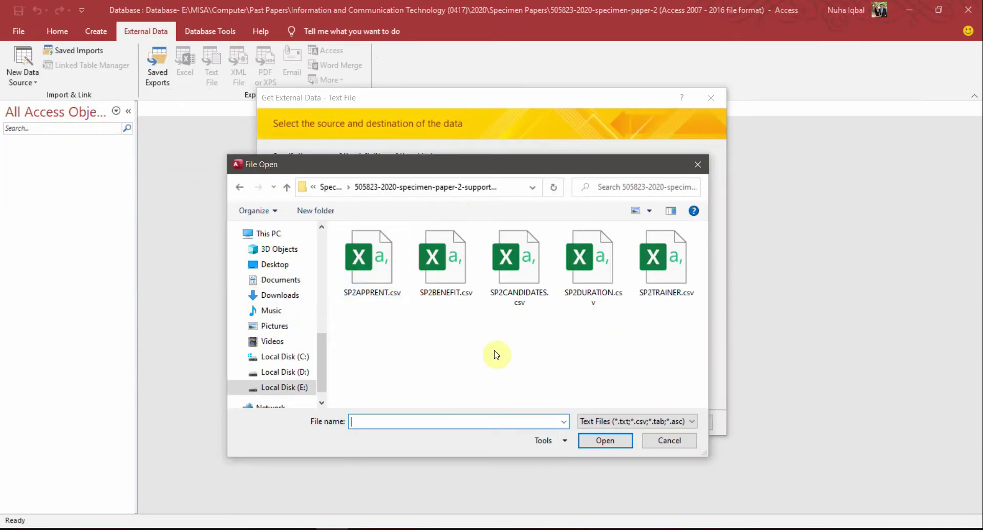
left_click(383, 277)
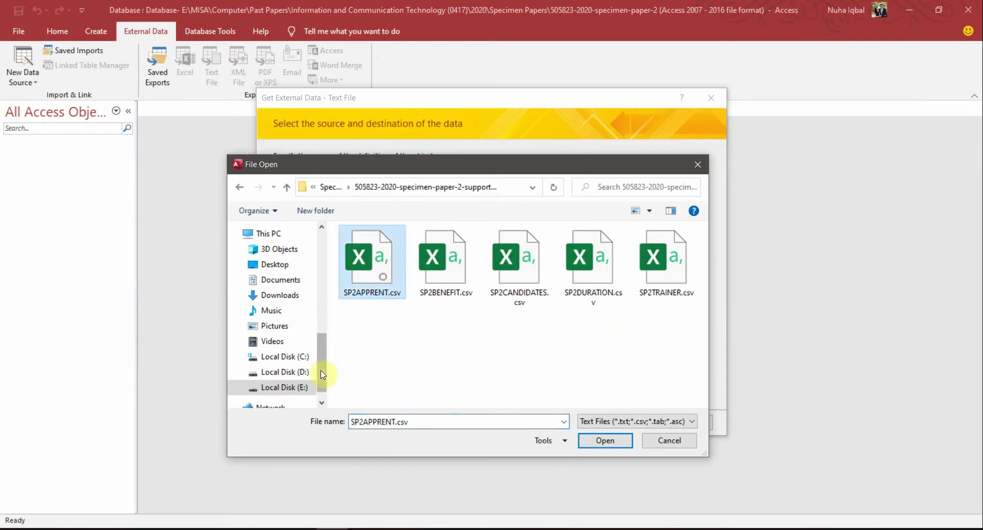
left_click(611, 440)
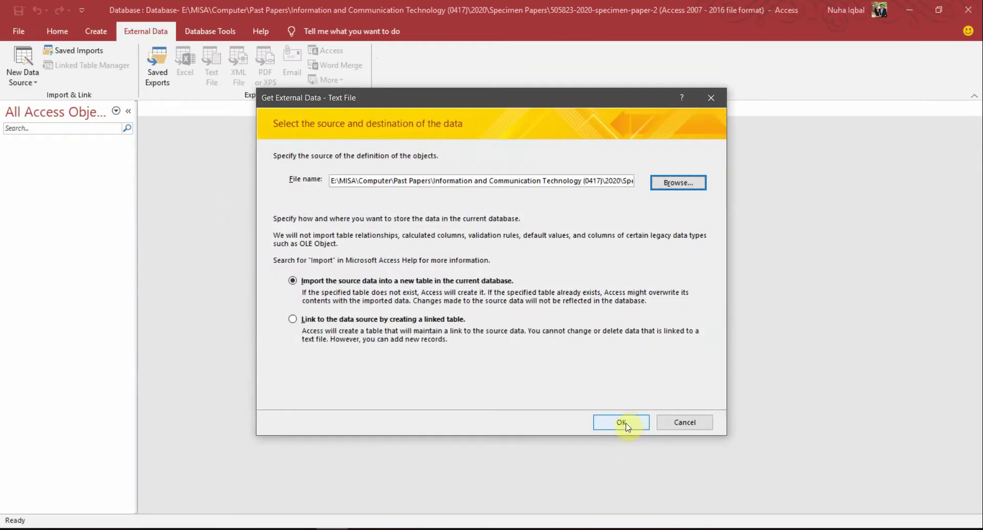
Step: Import the source data into a new table as comma-delimited text, using the first row as field names and keeping the default field options
left_click(622, 484)
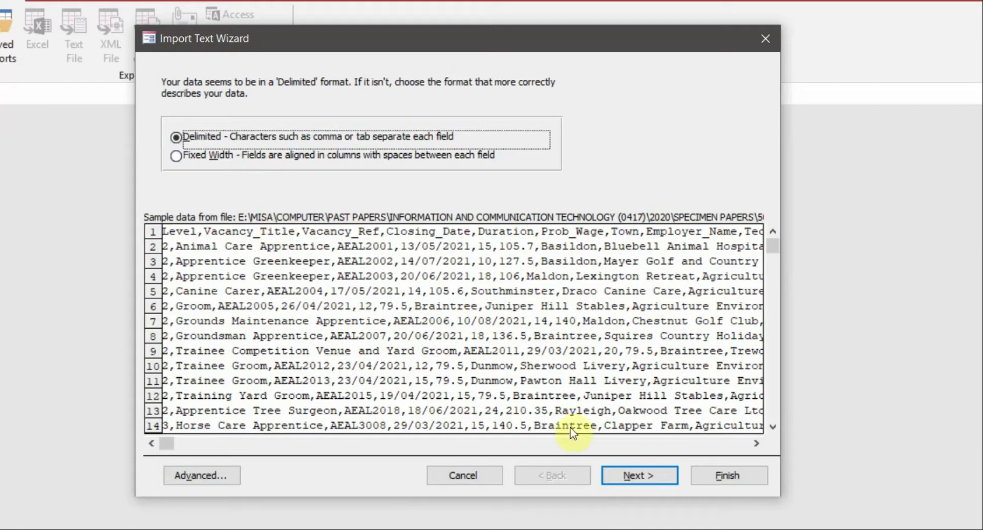
left_click(624, 479)
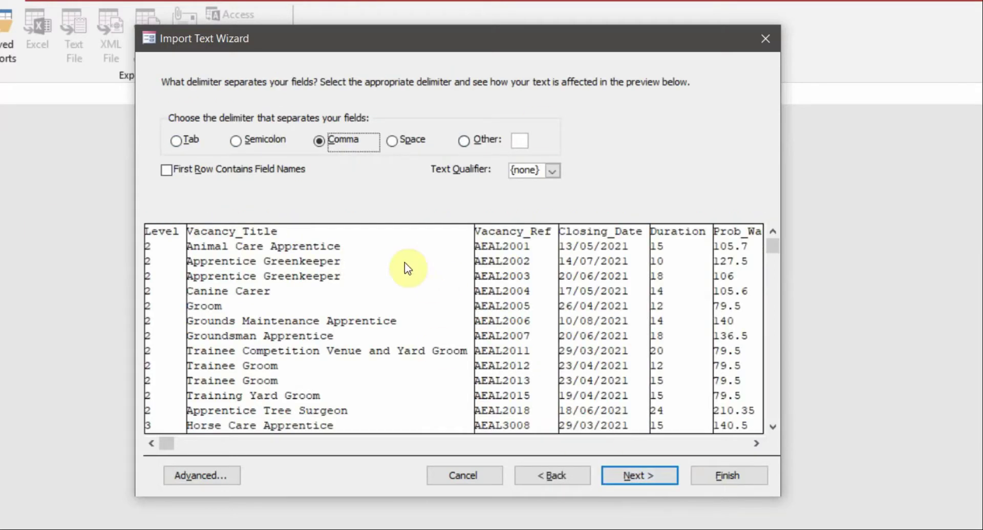
left_click(175, 232)
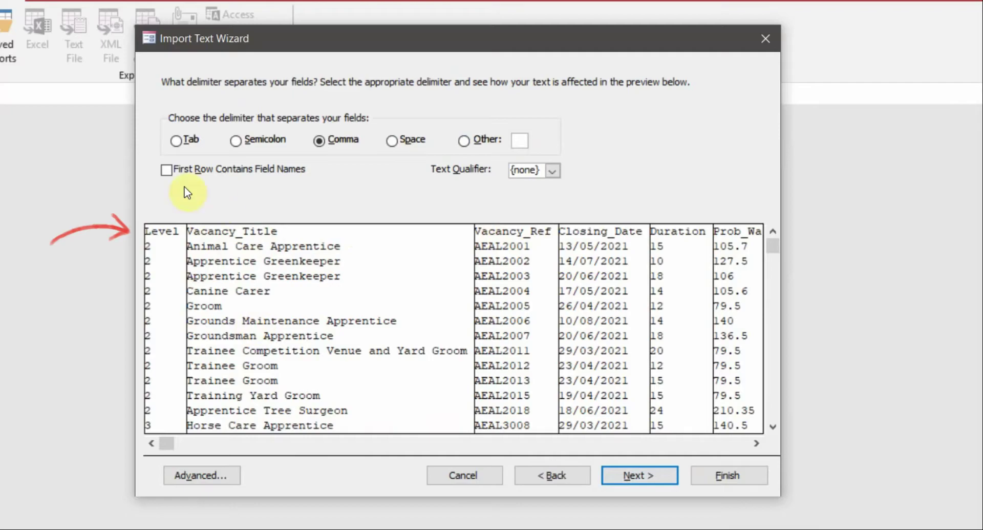
left_click(167, 170)
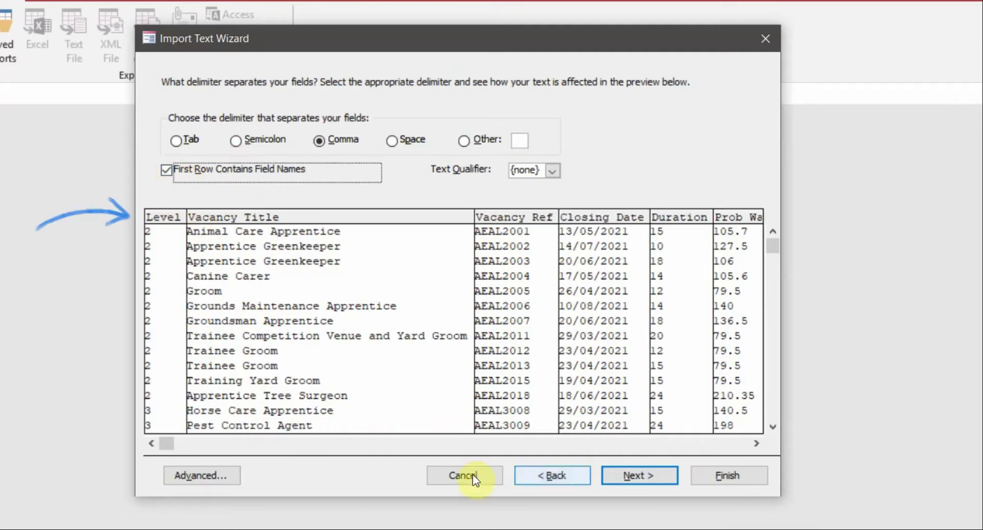
left_click(640, 475)
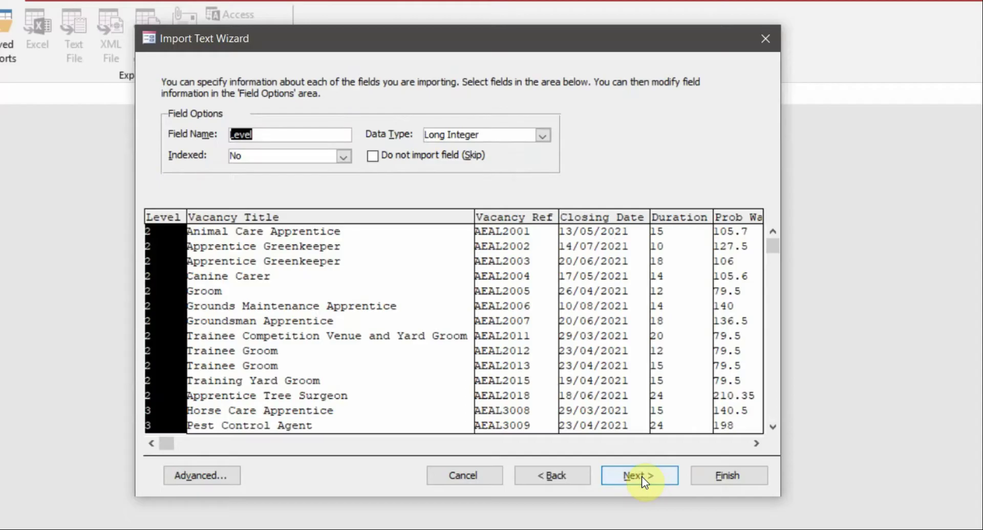
left_click(641, 475)
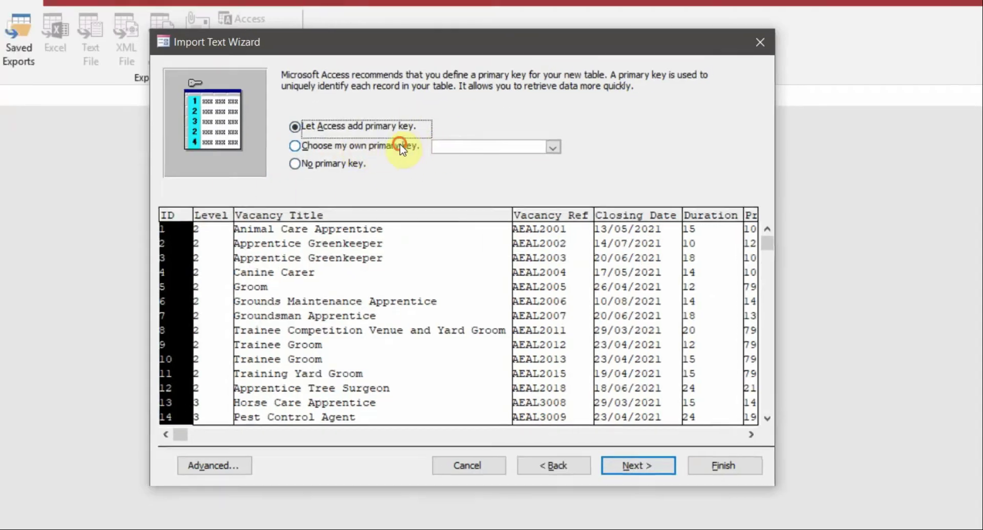
Step: Opt for a self-chosen primary key, and highlight the Vacancy_Ref primary key instruction in the exam paper
left_click(408, 148)
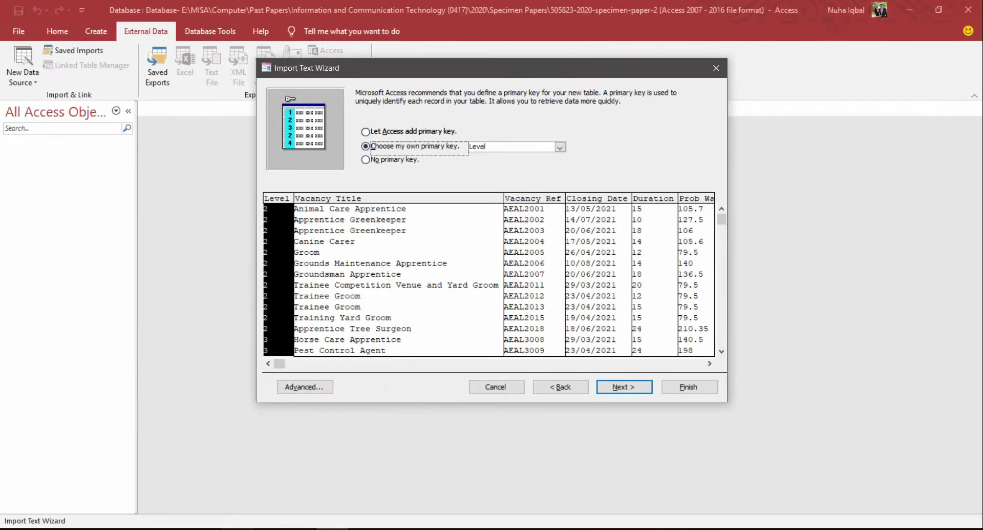
left_click(240, 529)
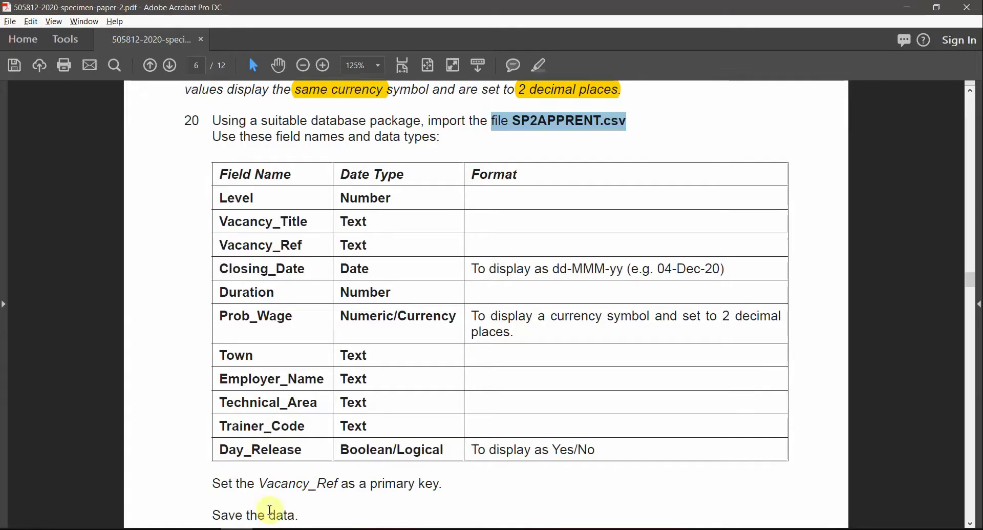
scroll(410, 439, "down", 2)
left_click_drag(214, 451, 436, 450)
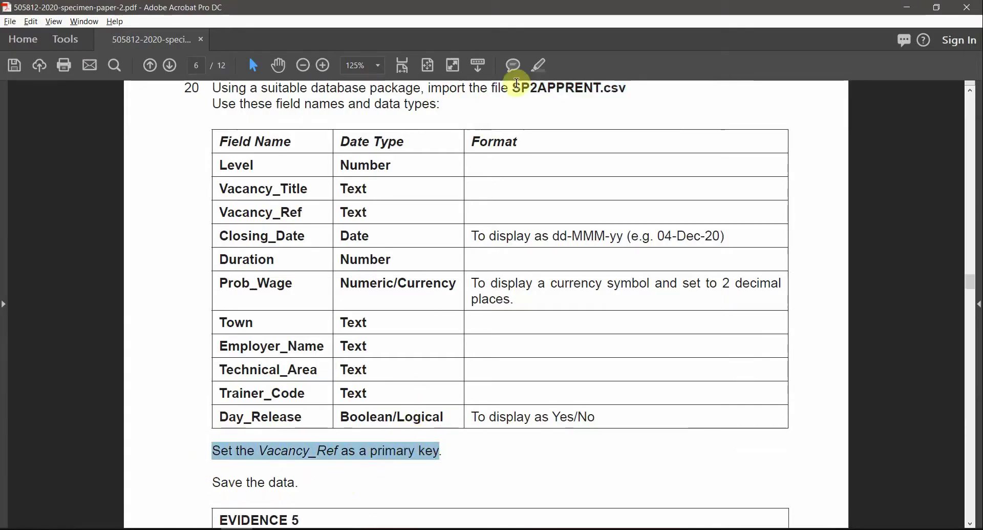
left_click(541, 66)
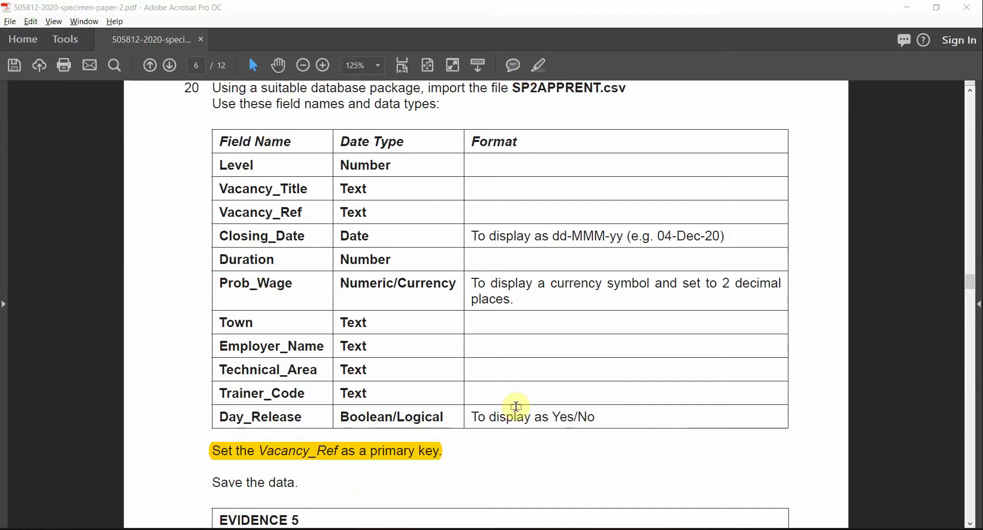
Step: Return to the Access import wizard and set Vacancy_Ref as the table's primary key
key("alt+Tab")
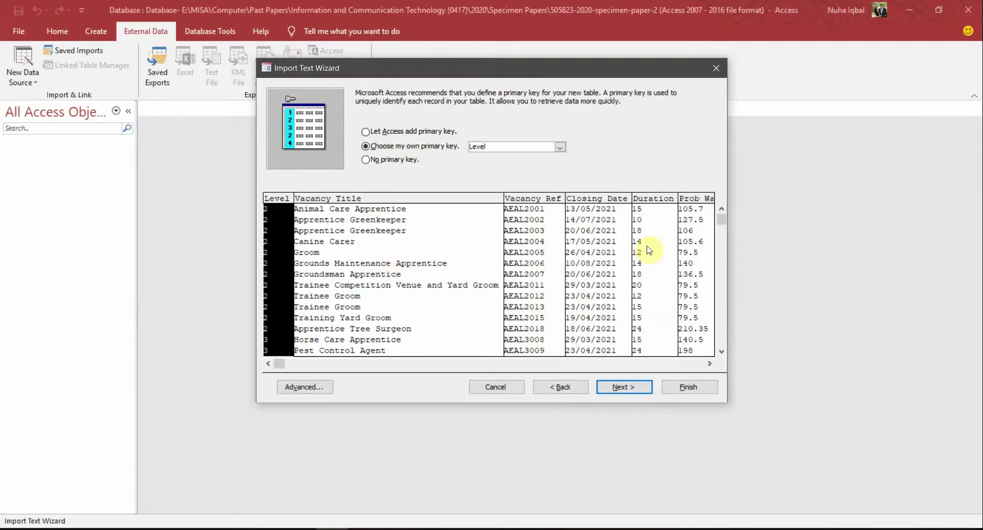
left_click(538, 282)
left_click(512, 146)
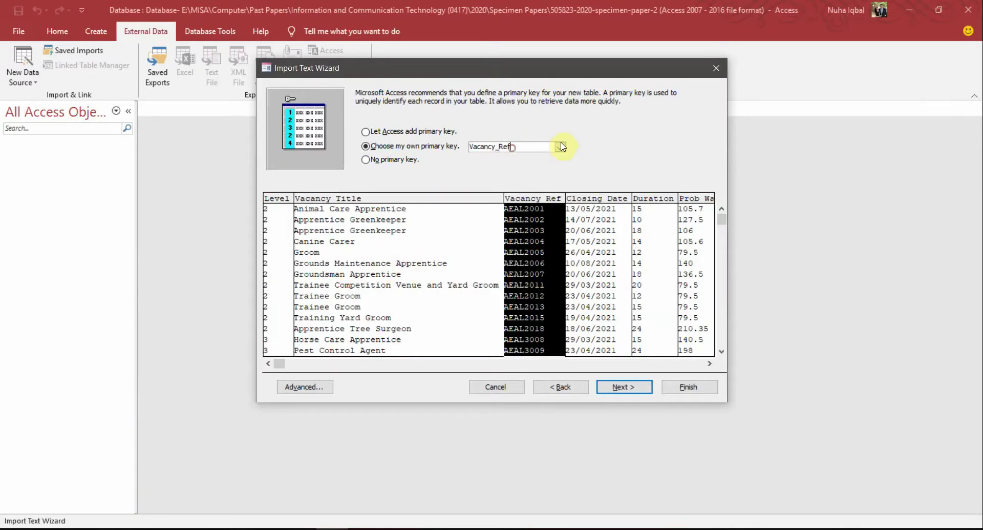
left_click(566, 152)
left_click(644, 163)
Step: Open the advanced import specification for SP2APPRENT and compare the Level field's data type with the exam paper's field table
left_click(305, 388)
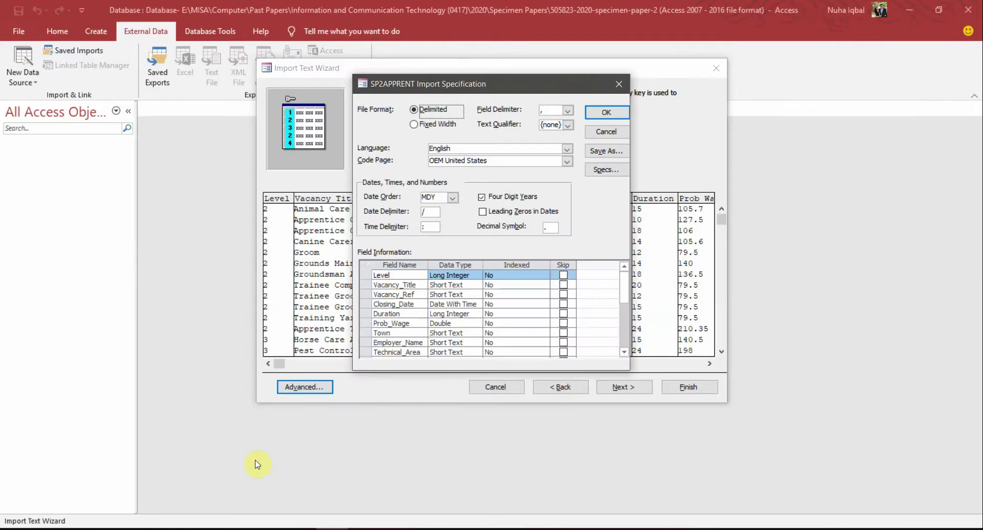
left_click(454, 259)
left_click(412, 263)
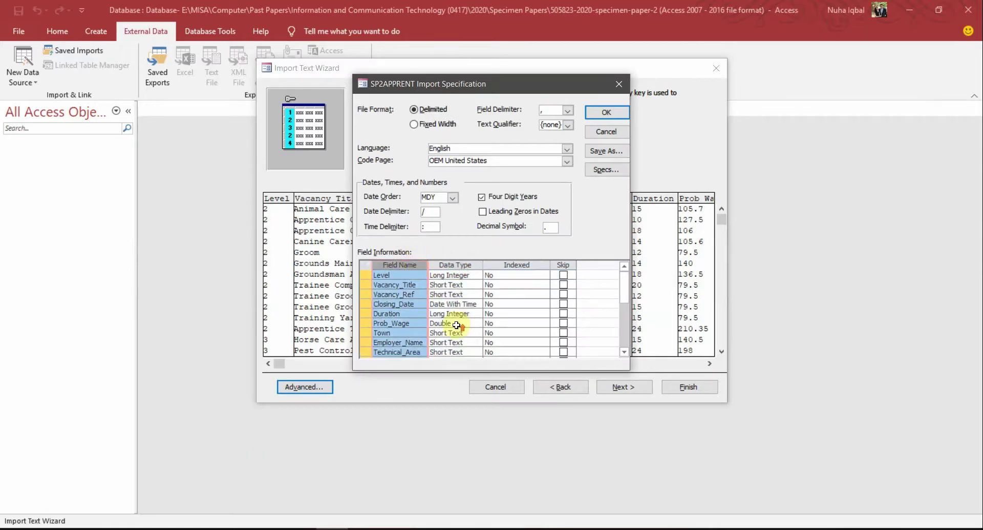
key("alt+Tab")
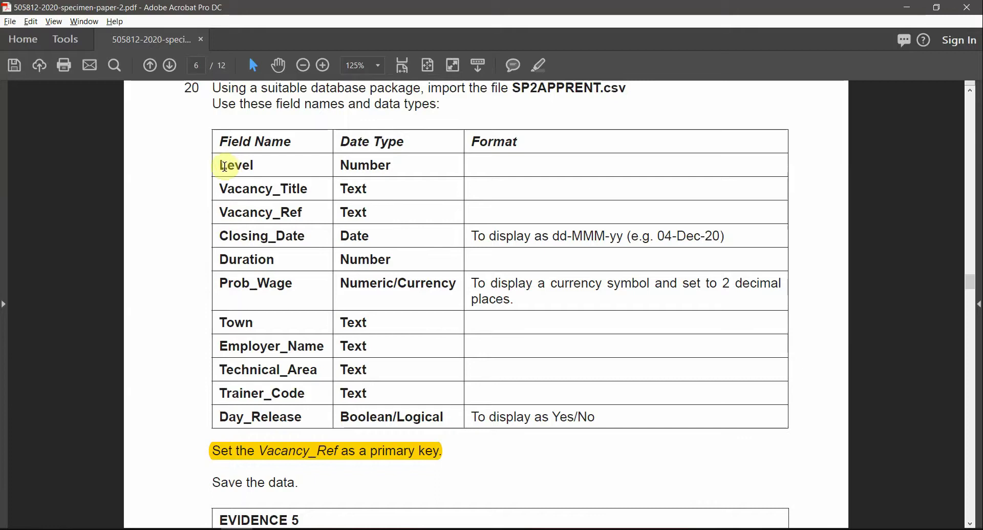
key("alt+Tab")
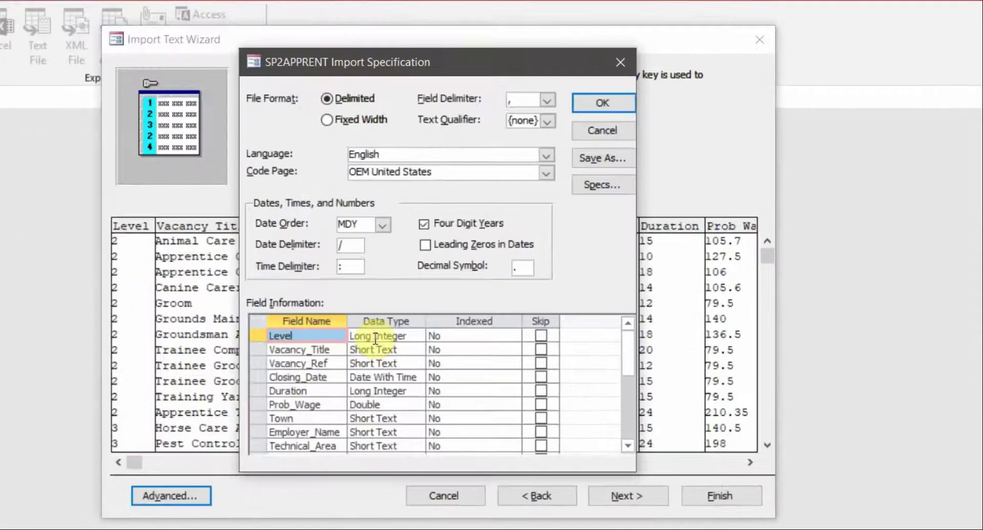
key("alt+Tab")
key("alt+Tab")
key("alt+Tab")
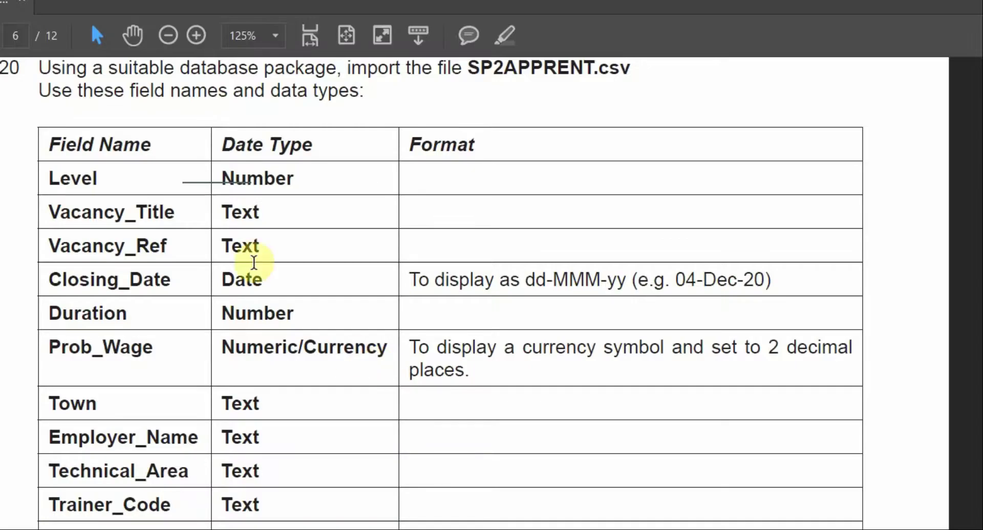
Step: Compare the data types of Vacancy_Title and Vacancy_Ref in the exam paper with those in the import specification
left_click_drag(131, 208, 292, 255)
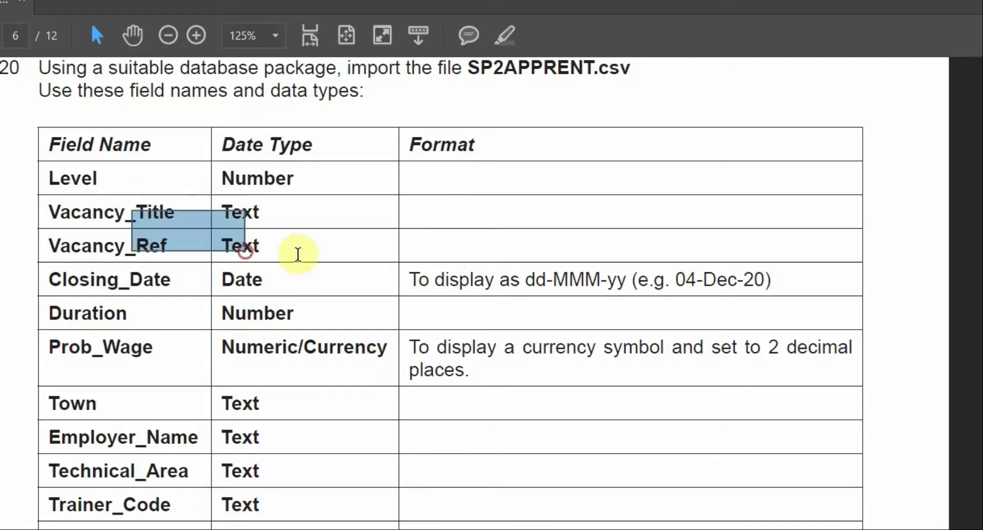
key("alt+Tab")
left_click(381, 351)
left_click(381, 365)
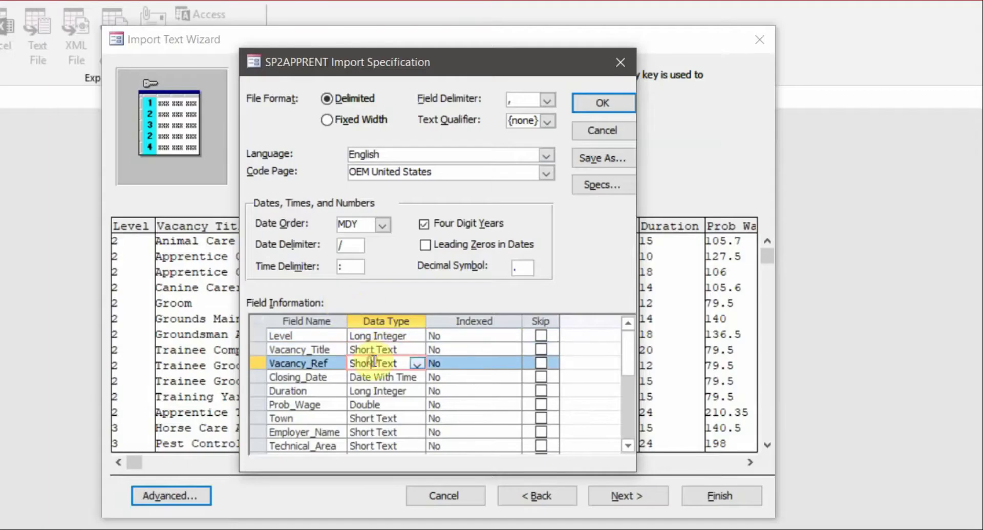
Step: Check the required data type and display format of Closing_Date in the exam paper, and return to the import specification
key("alt+Tab")
left_click(230, 279)
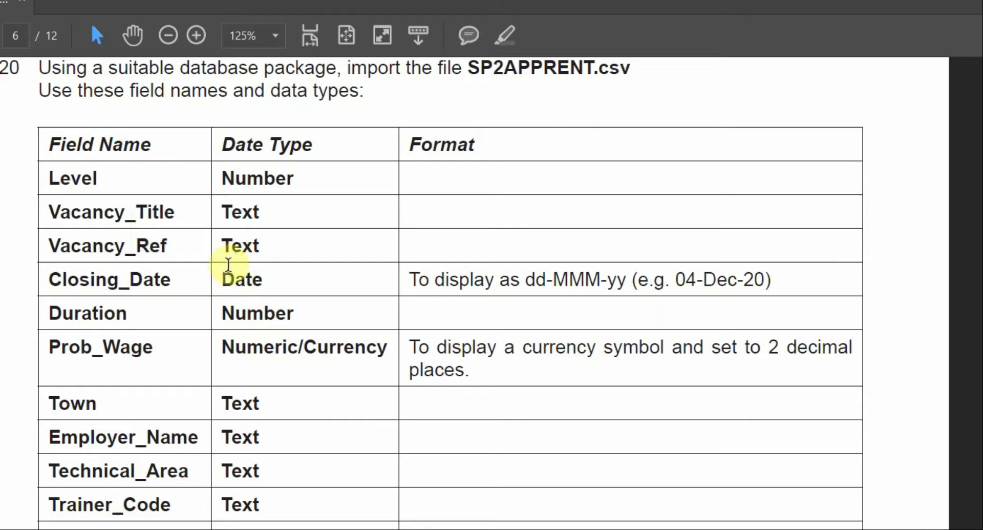
left_click_drag(220, 279, 303, 299)
left_click(304, 299)
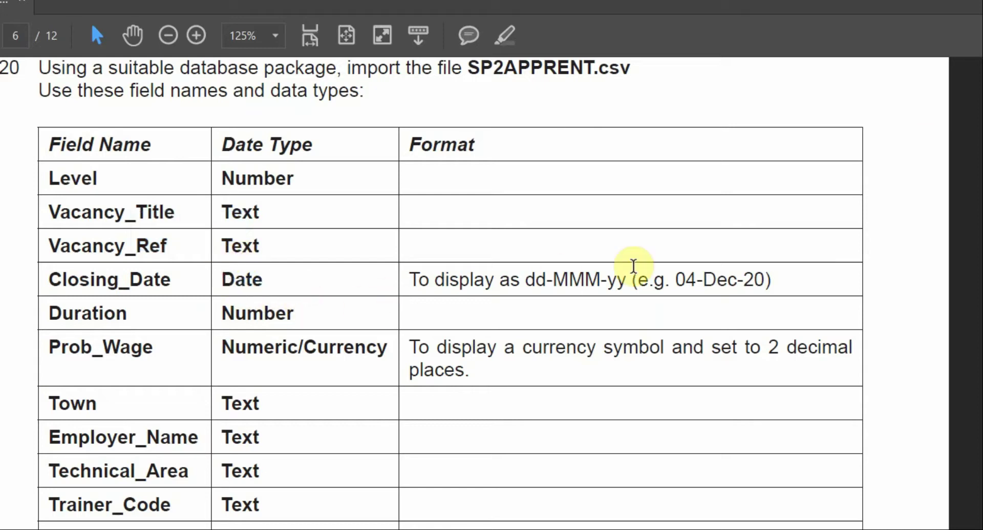
left_click_drag(223, 279, 270, 280)
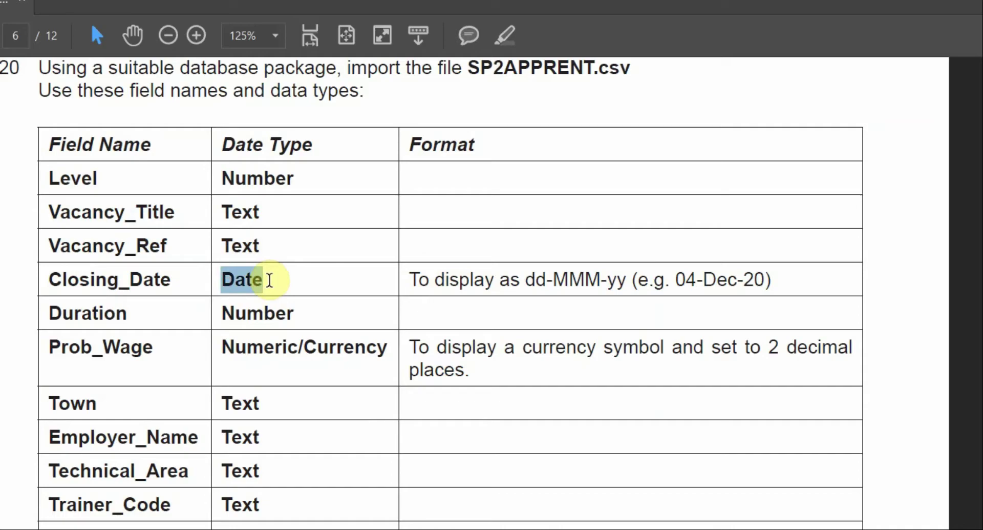
key("alt+Tab")
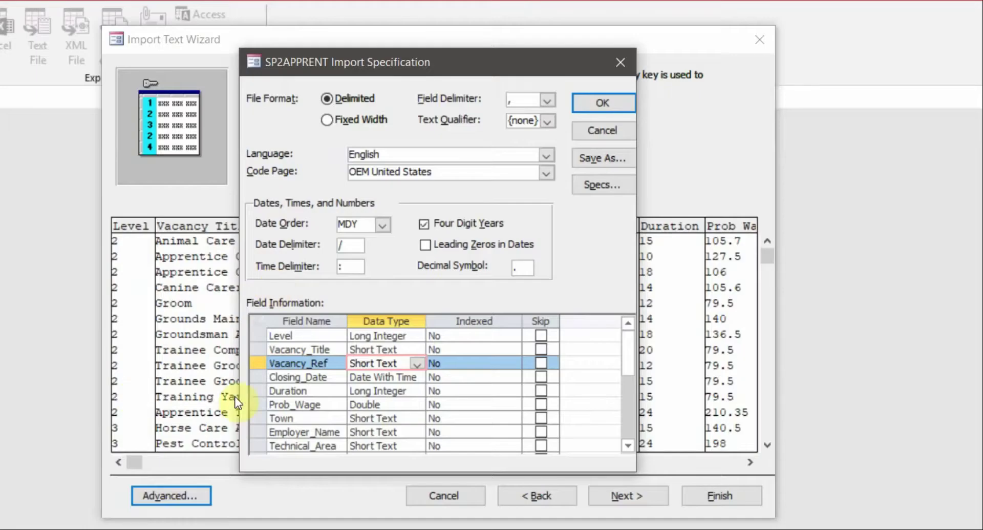
left_click(419, 363)
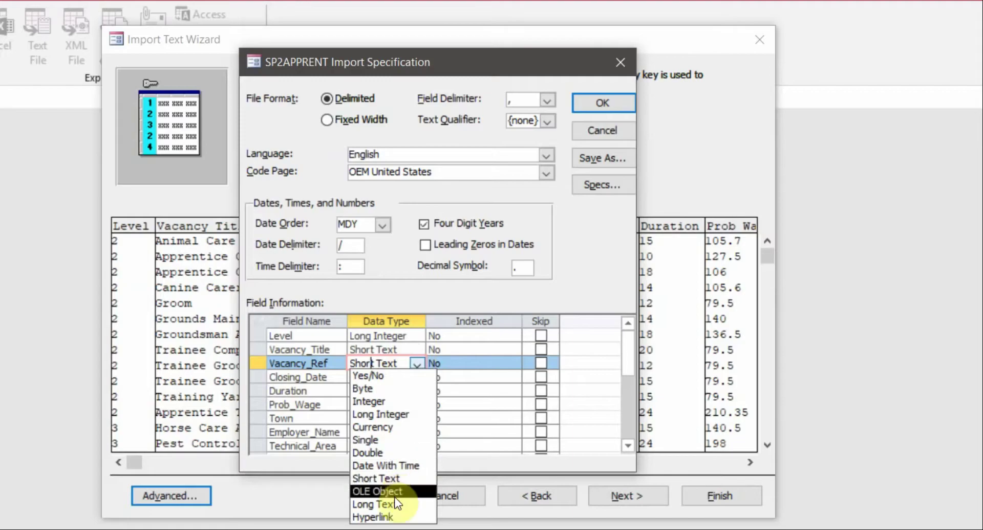
left_click(388, 465)
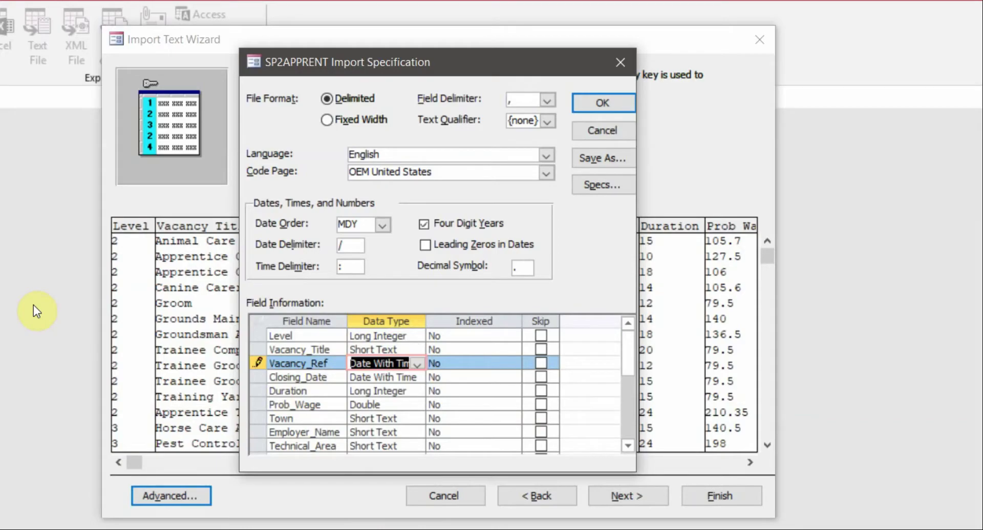
left_click(421, 362)
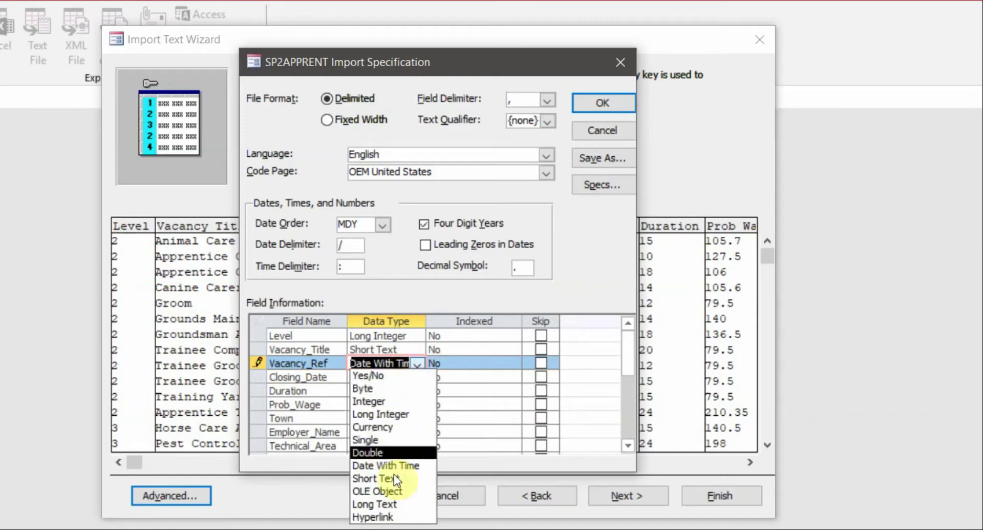
left_click(376, 480)
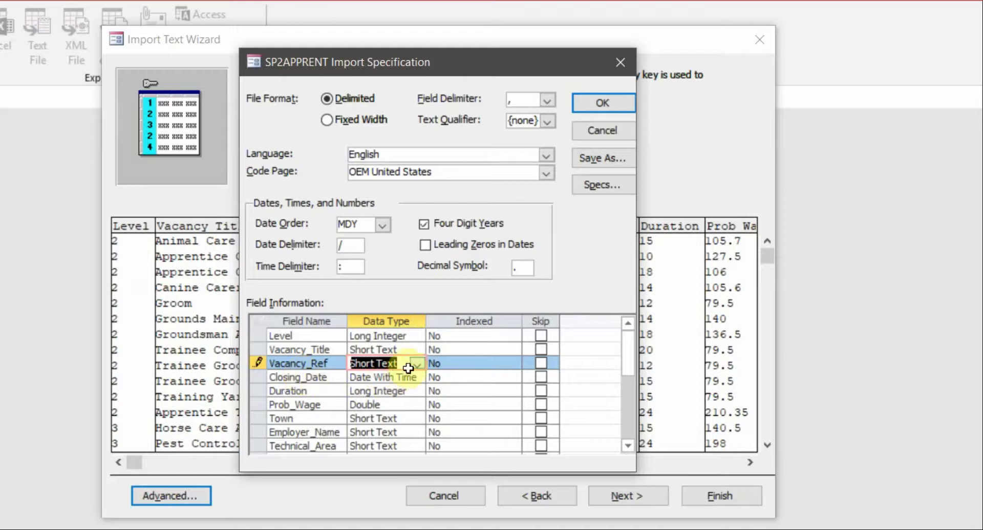
Step: Set the data type of the Closing_Date field to Short Text in the import specification
left_click(398, 389)
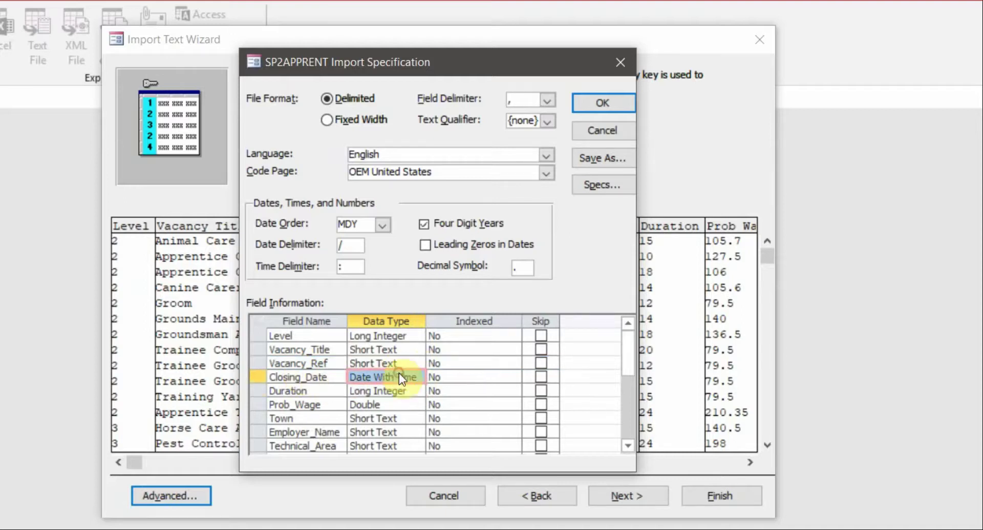
left_click(421, 379)
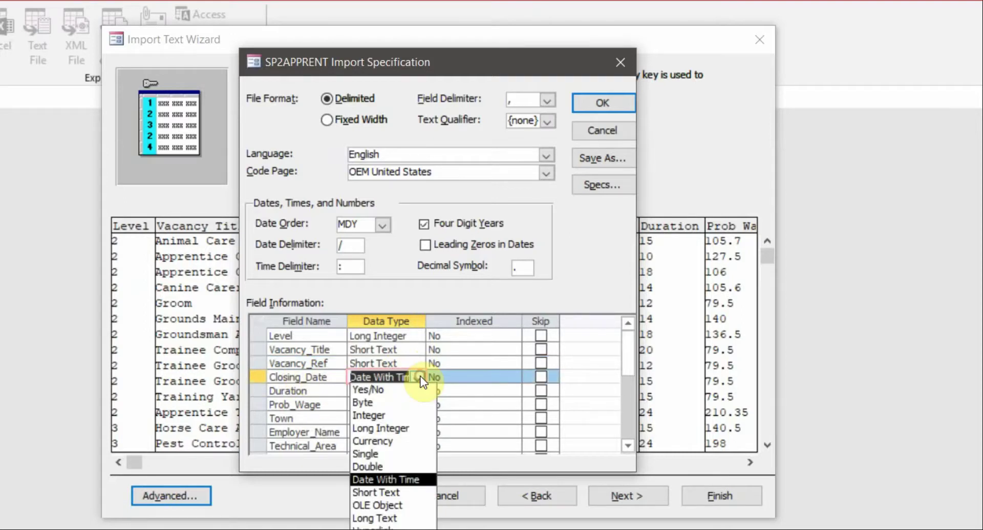
left_click(392, 492)
Step: Check the data types required for Duration and Prob_Wage in the exam paper, and compare Duration's in the import specification
key("alt+Tab")
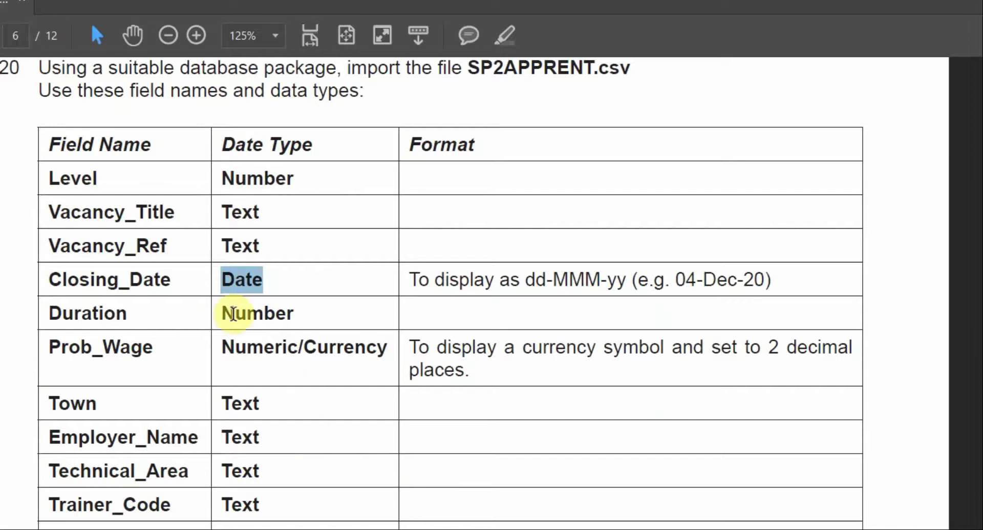
left_click_drag(233, 313, 352, 348)
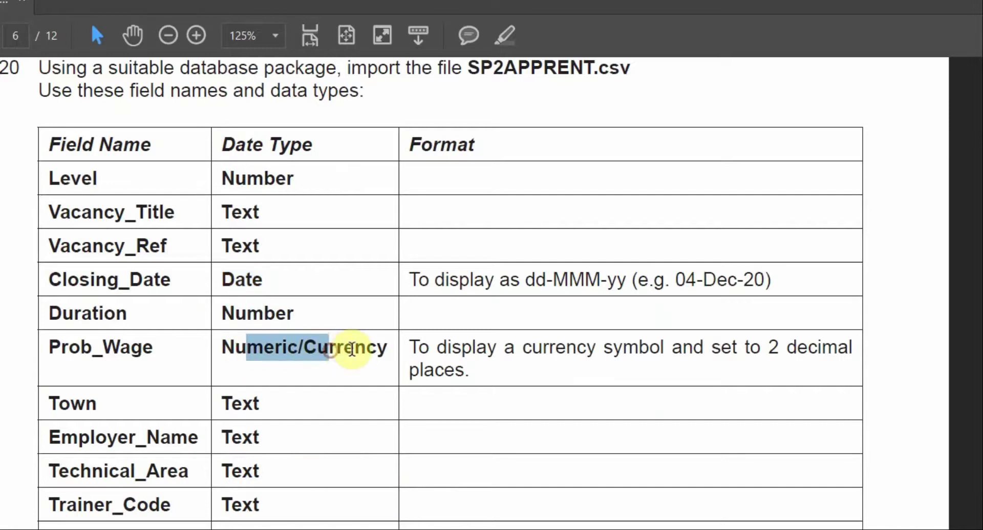
key("alt+Tab")
left_click(373, 390)
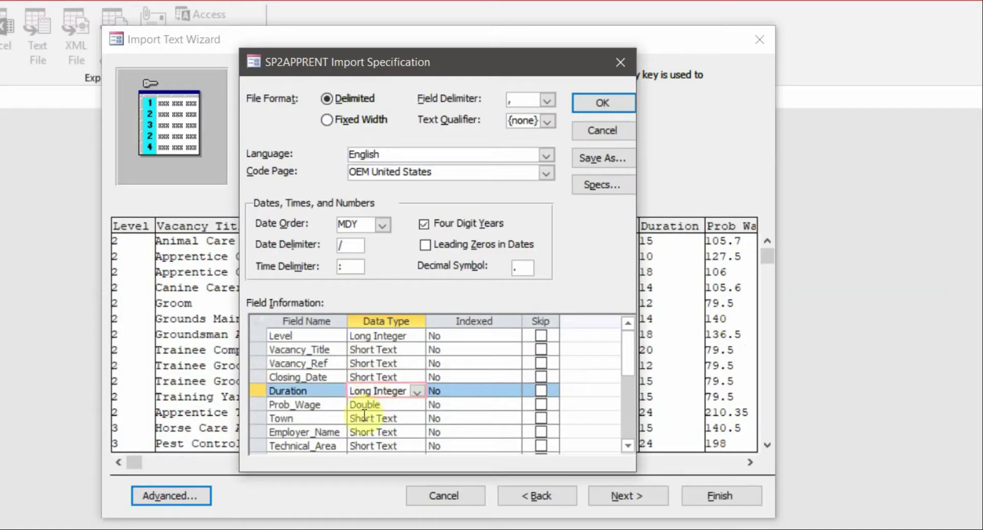
Step: Check the data type required for Prob_Wage in the exam paper, and compare the field's options in the import specification
key("alt+Tab")
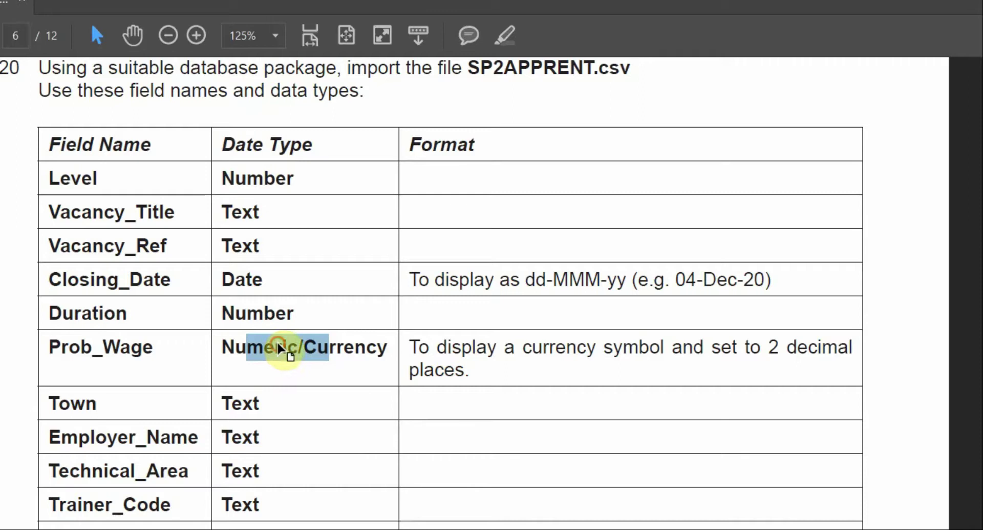
left_click(368, 342)
left_click_drag(389, 353, 202, 347)
key("alt+Tab")
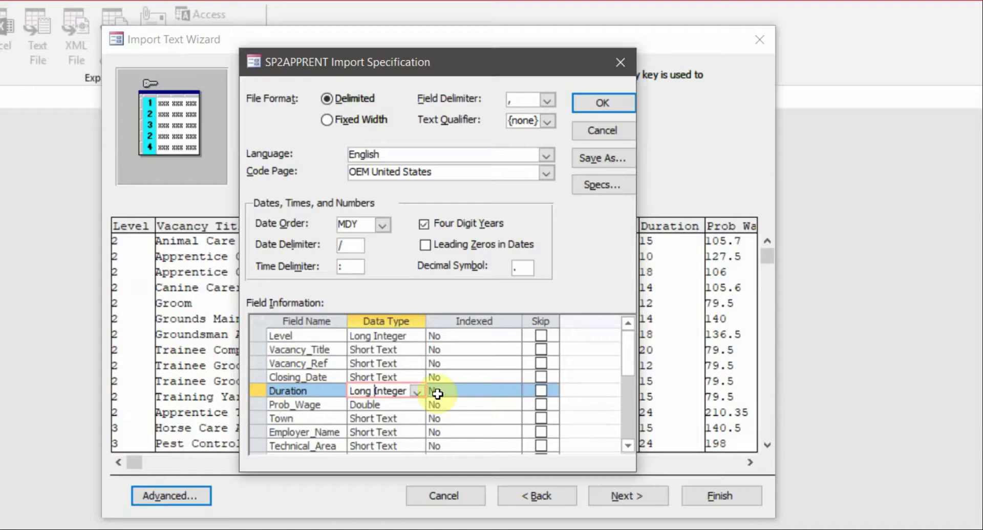
left_click(417, 392)
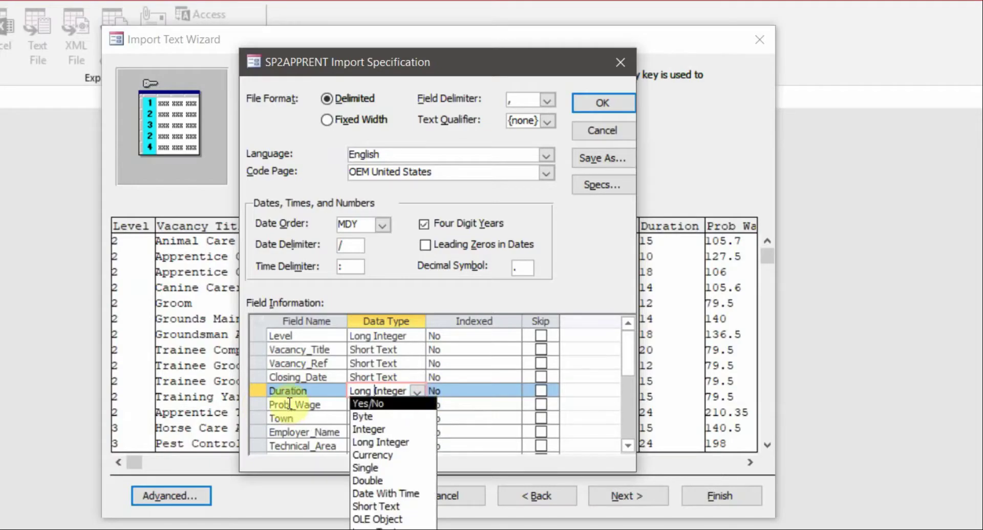
left_click(290, 402)
left_click(388, 403)
left_click(420, 402)
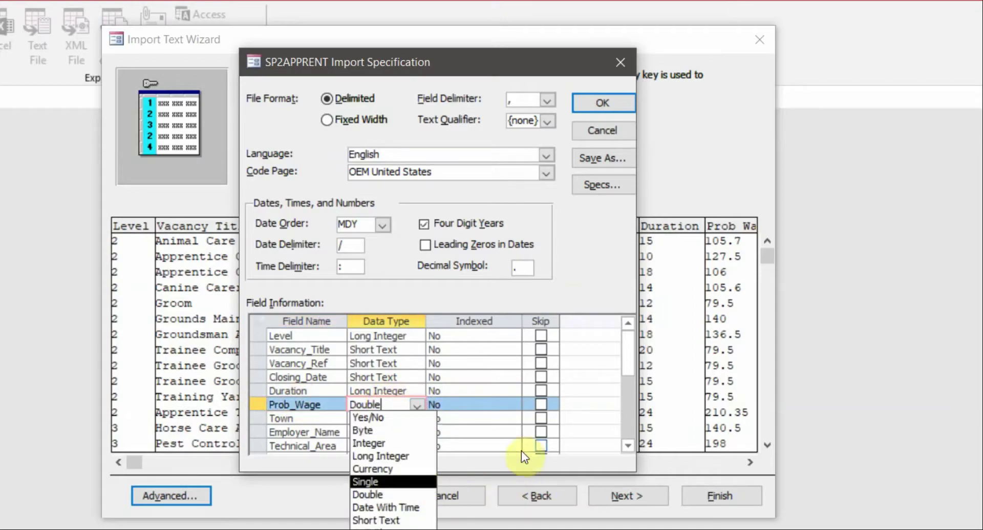
left_click(306, 404)
Step: Compare the data types of Town, Employer_Name, Technical_Area and Trainer_Code in the exam paper with those in the import specification
key("alt+Tab")
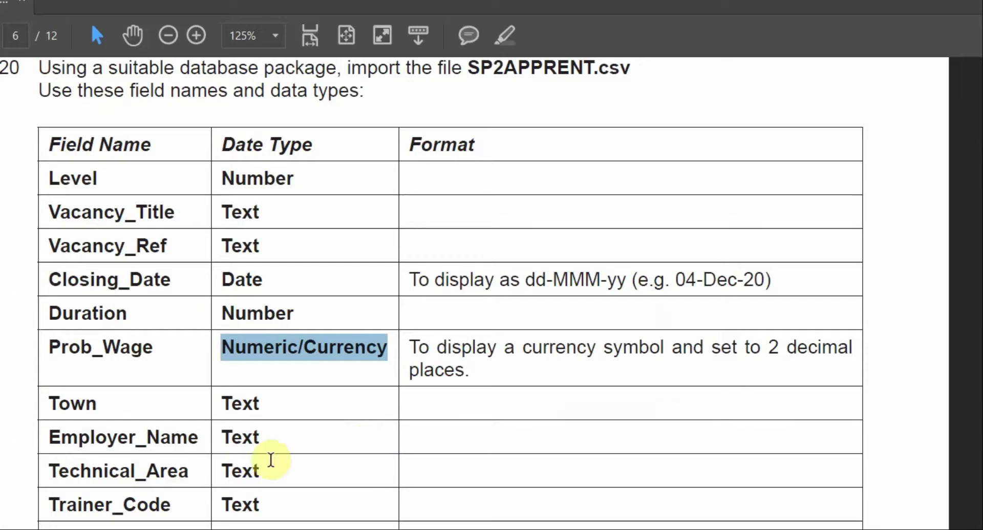
left_click_drag(221, 403, 262, 497)
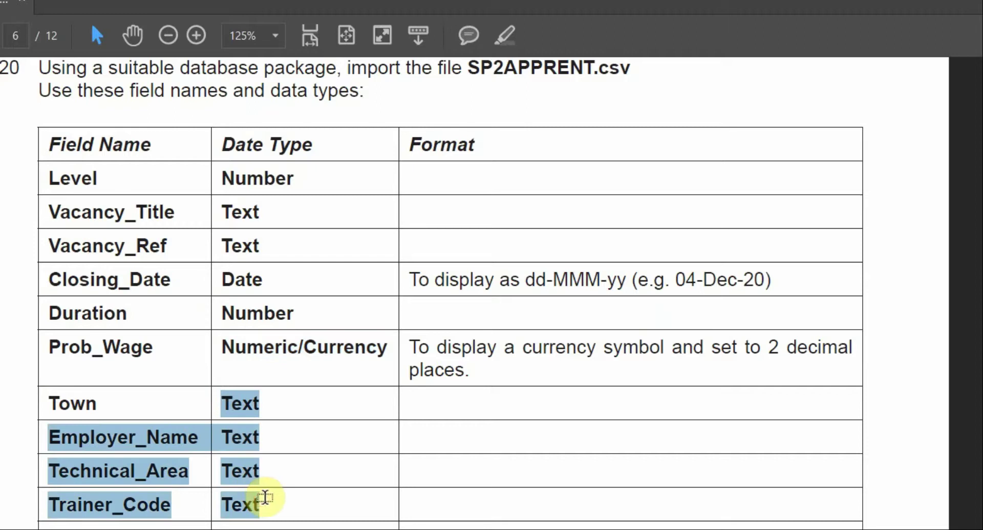
key("alt+Tab")
scroll(400, 410, "down", 2)
scroll(425, 386, "up", 2)
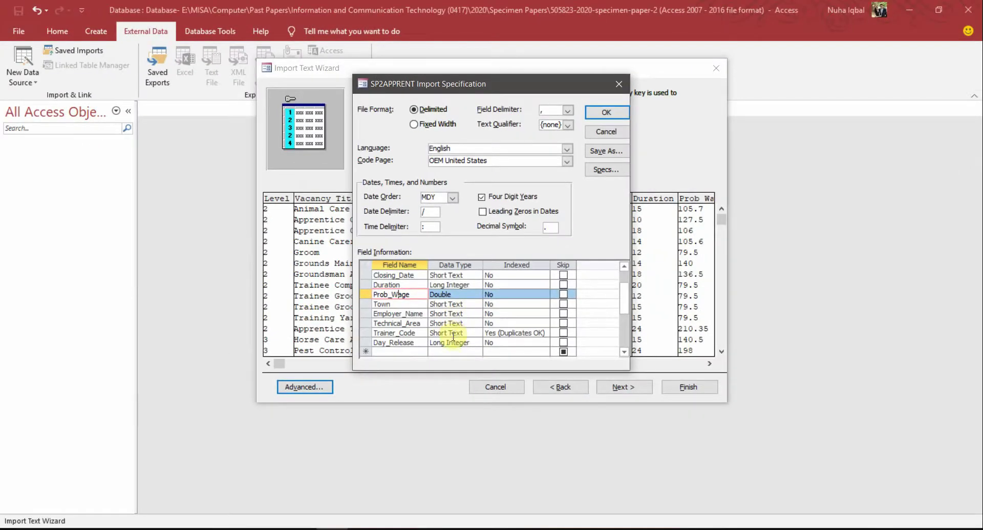
Step: Check Day_Release in the exam paper, set its data type to Yes/No in the import specification, and accept the specification
left_click(453, 341)
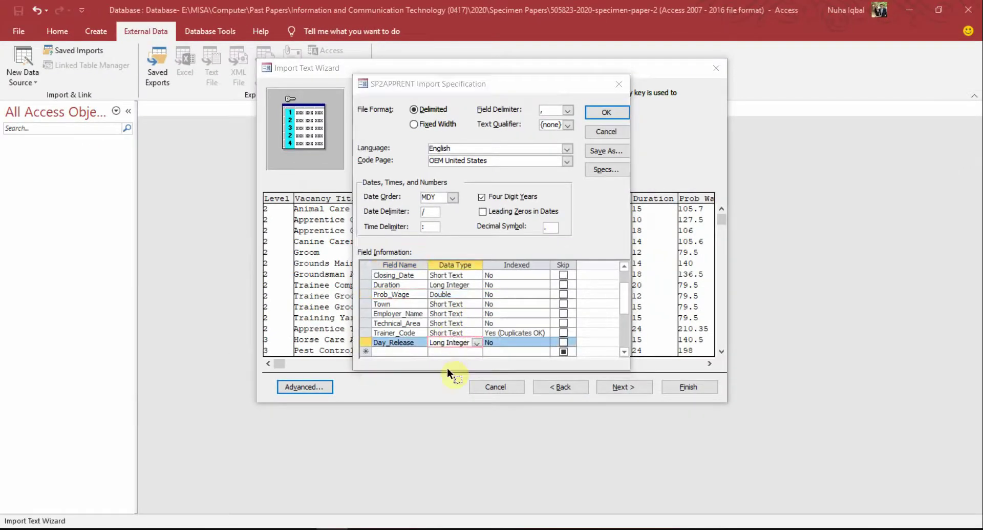
key("alt+Tab")
left_click_drag(350, 416, 540, 415)
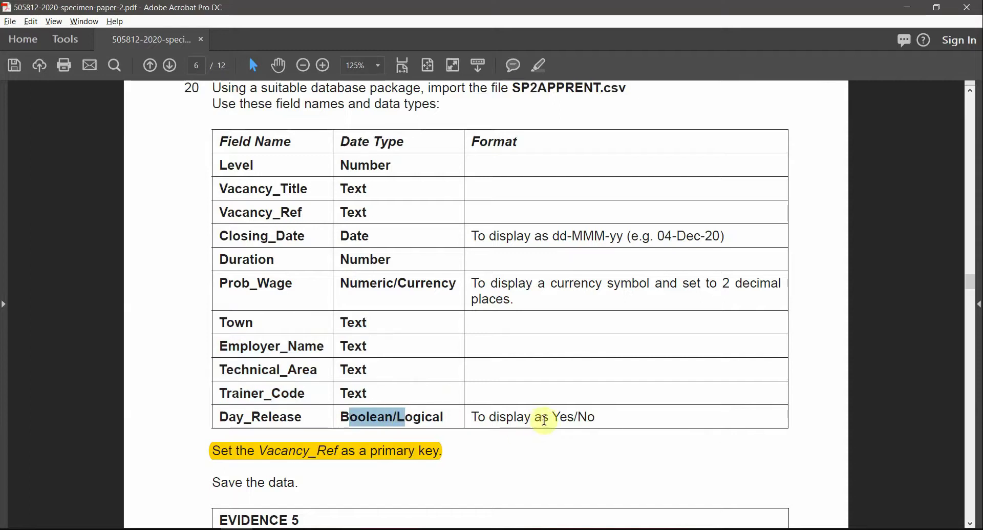
key("alt+Tab")
left_click(477, 343)
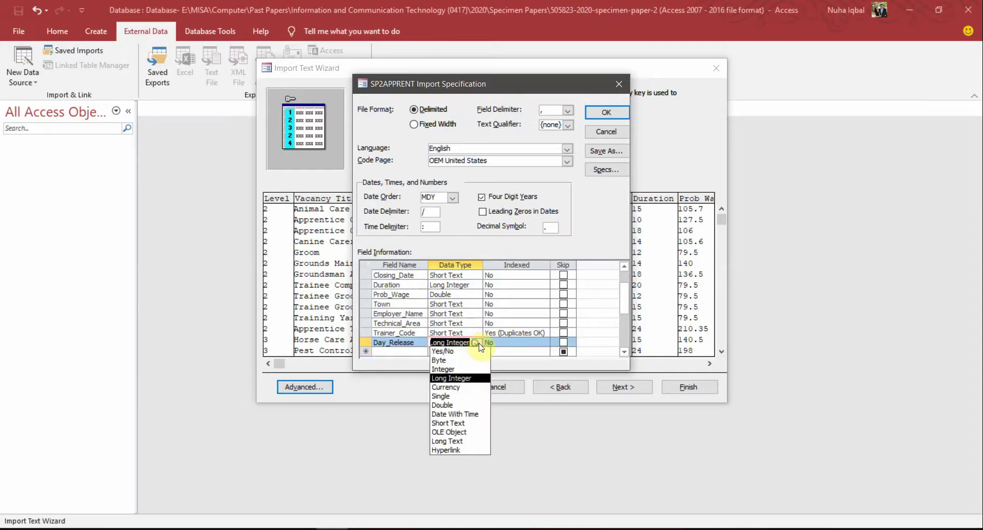
left_click(478, 343)
left_click(476, 343)
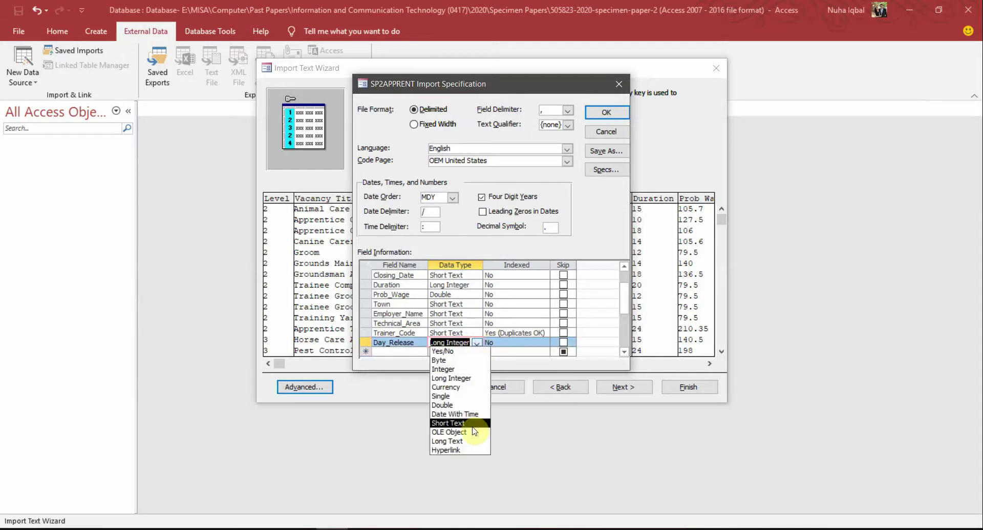
left_click(456, 351)
scroll(538, 317, "up", 1)
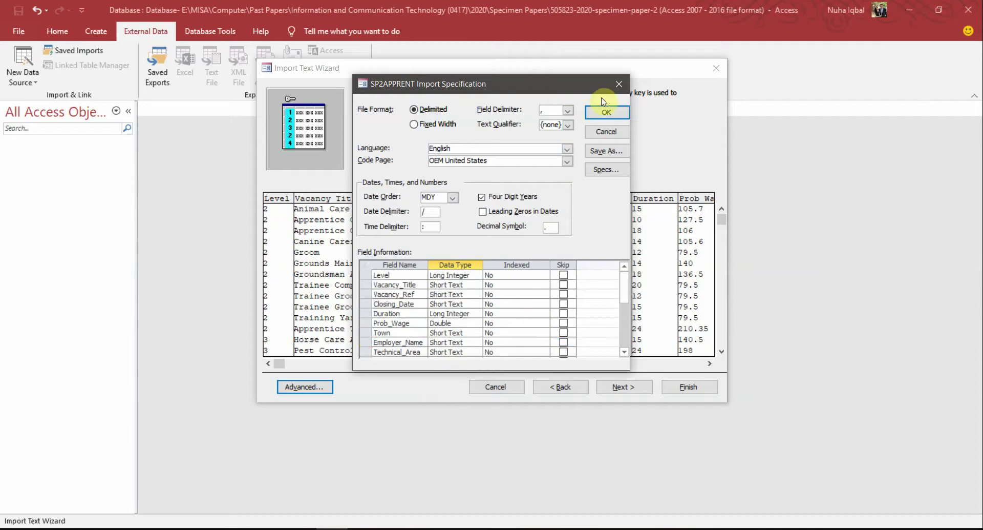
left_click(597, 117)
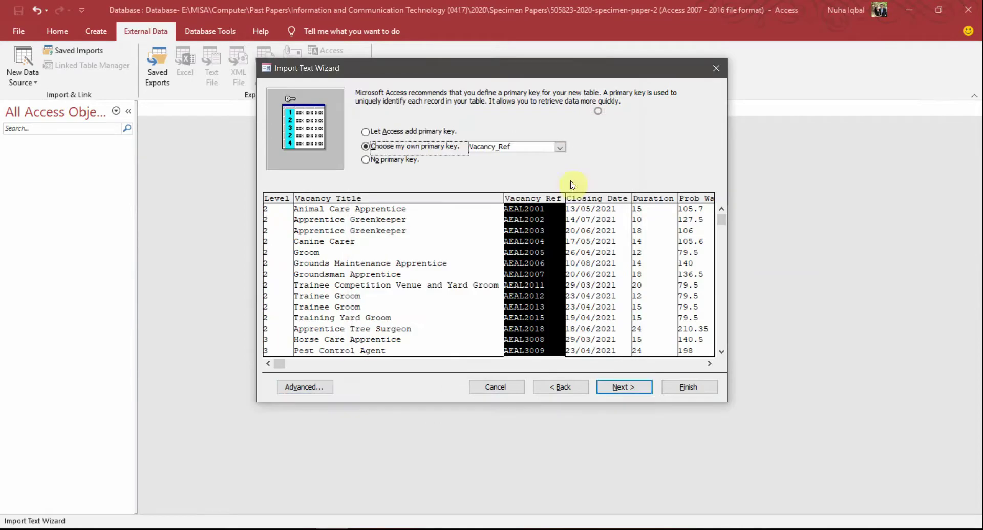
Step: Finish importing the data into the SP2APPRENT table without saving the import steps
left_click(633, 386)
left_click(701, 385)
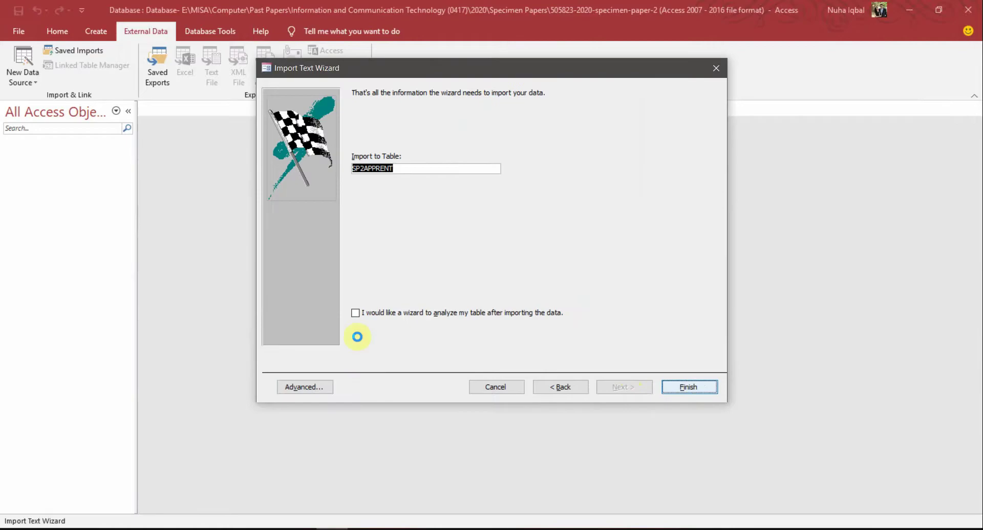
left_click(710, 437)
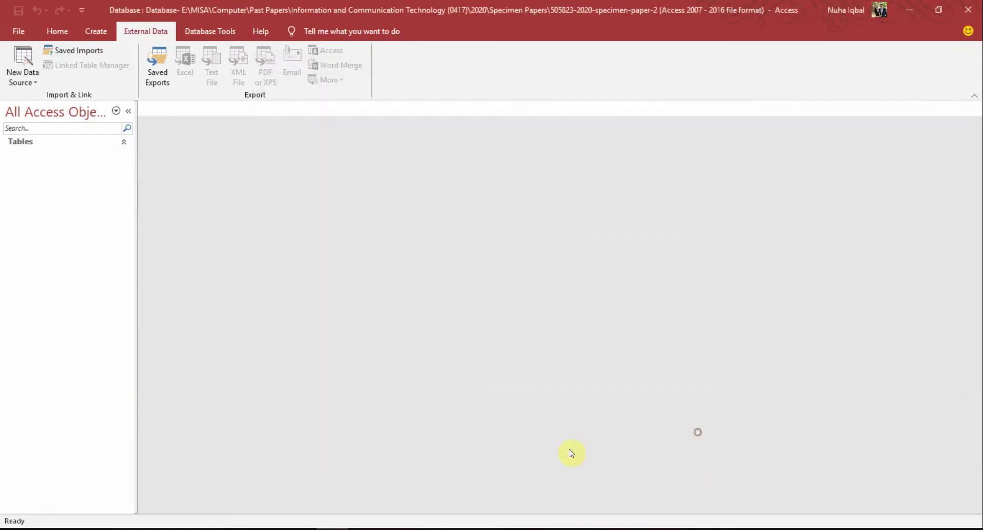
Step: Open the imported SP2APPRENT table and switch it to Design view
left_click(37, 160)
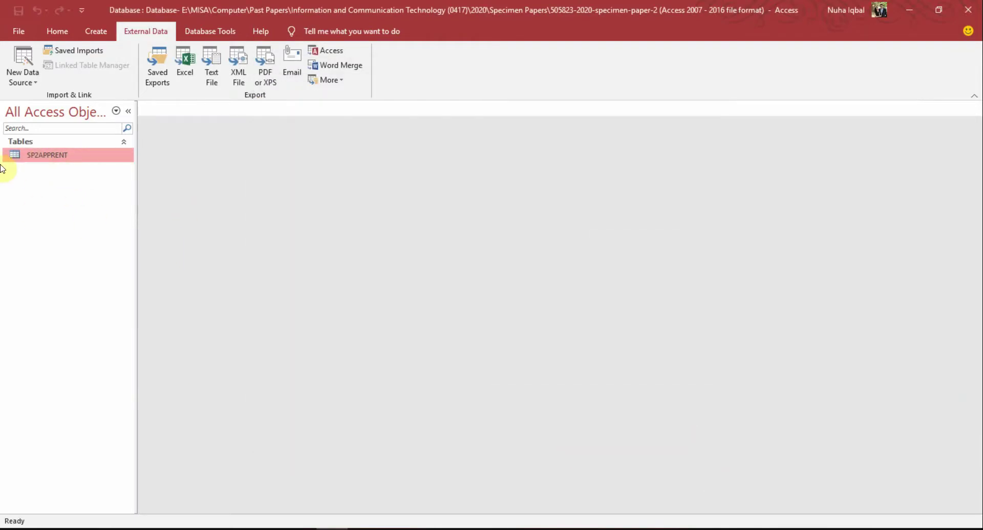
double_click(52, 161)
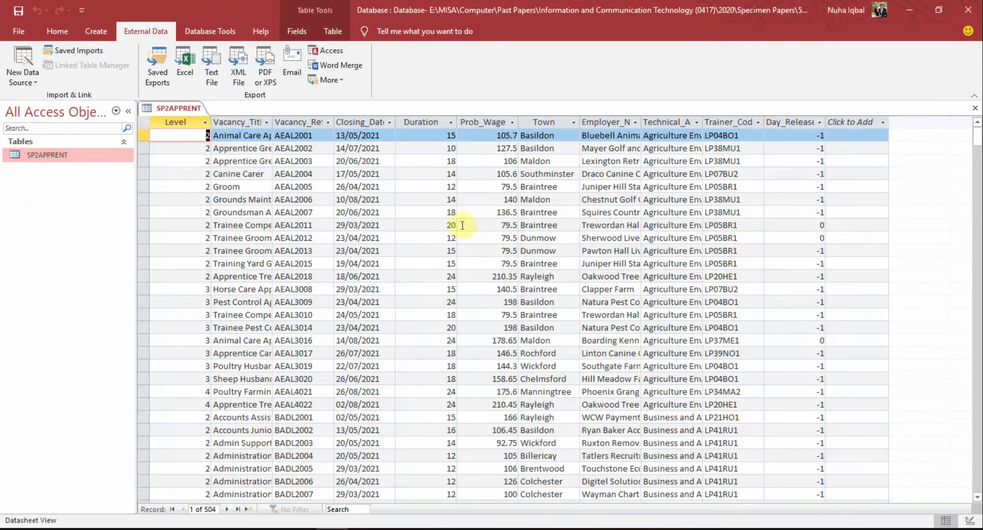
left_click(363, 126)
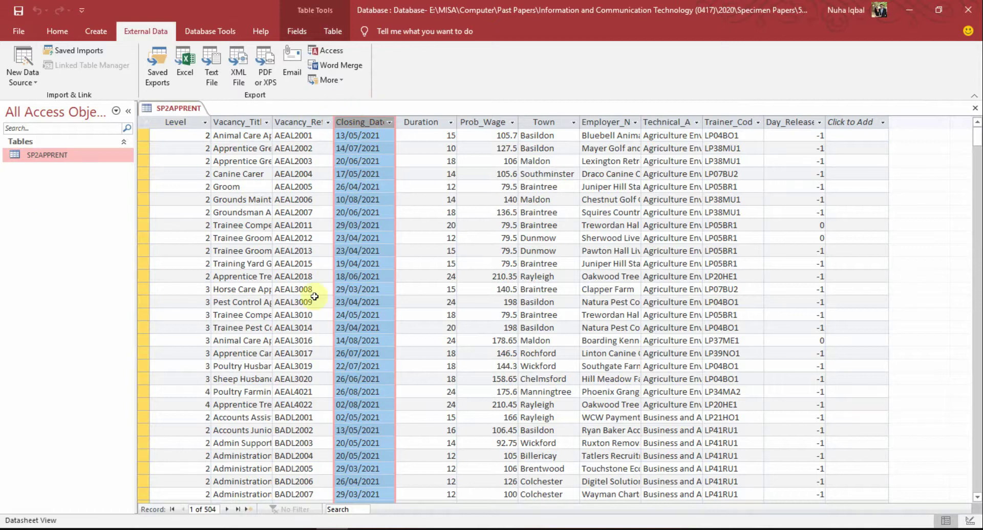
left_click(54, 32)
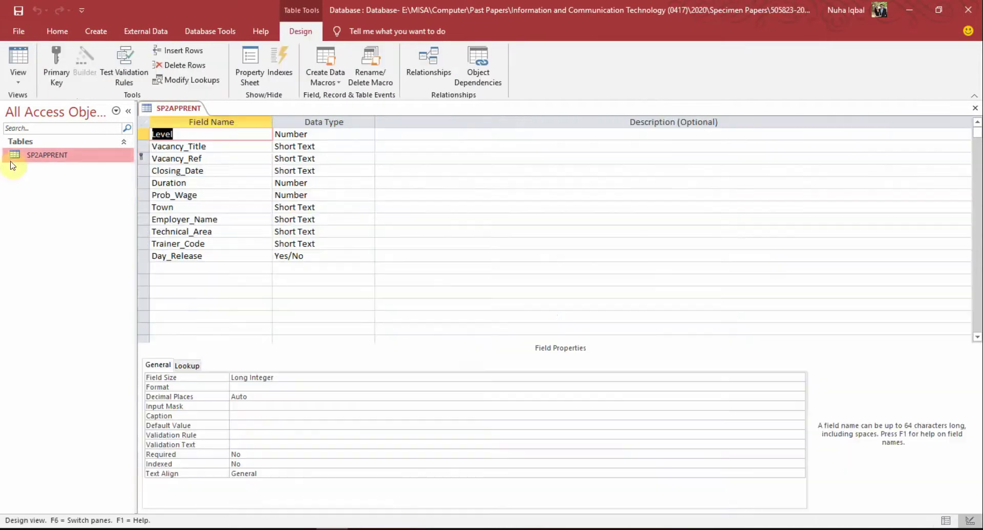
Step: Compare Level, Vacancy_Title and Vacancy_Ref in the exam paper with the fields in the table design
key("alt+Tab")
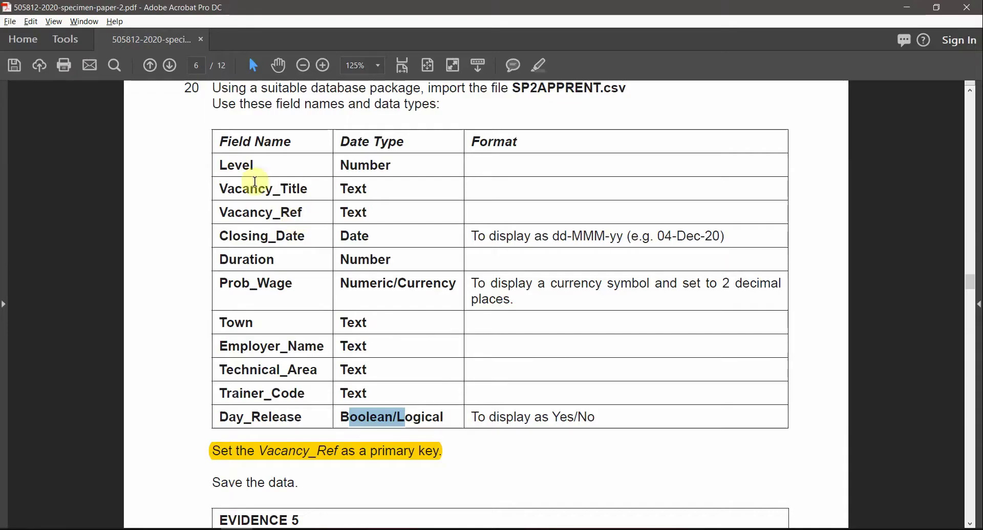
left_click(253, 165)
key("alt+Tab")
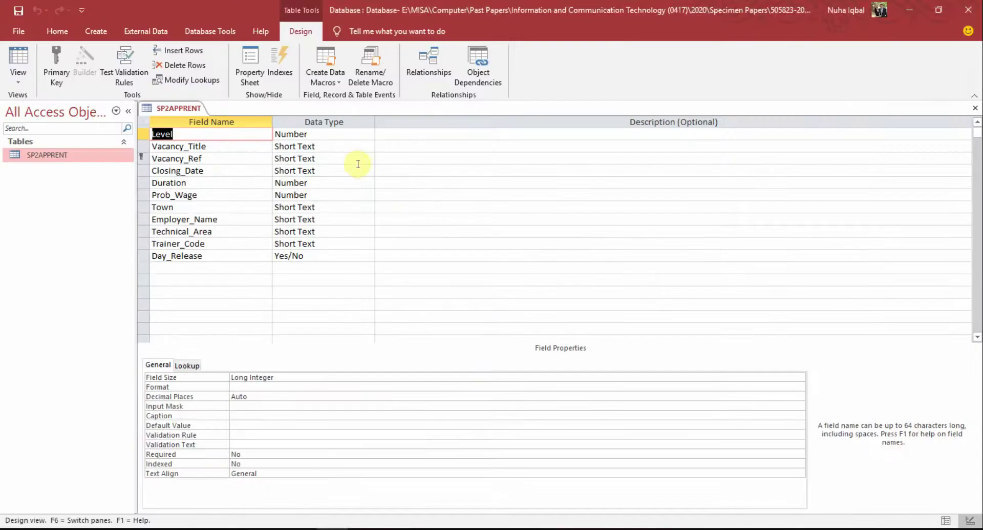
key("alt+Tab")
left_click_drag(367, 188, 333, 210)
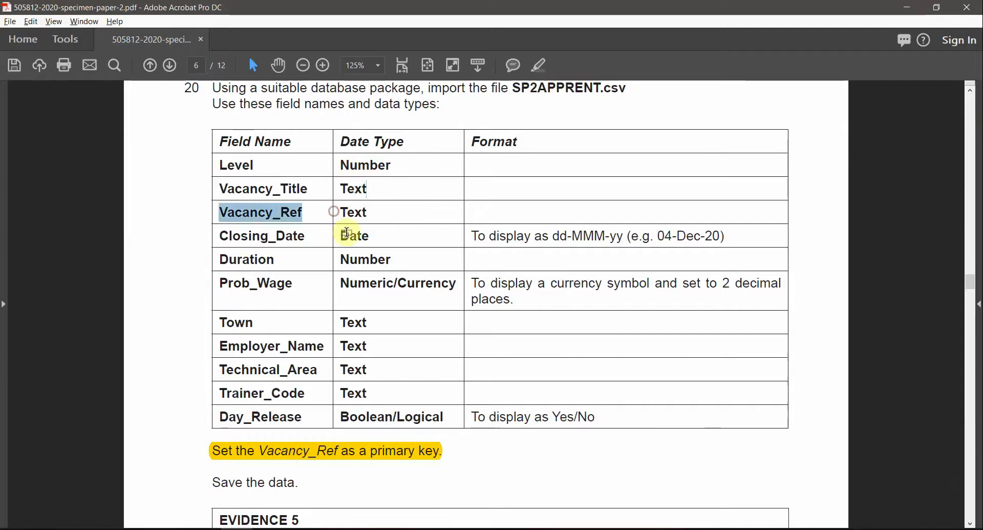
key("alt+Tab")
Step: Check Closing_Date's required data type in the exam paper and set the field to Date/Time in the table design
key("alt+Tab")
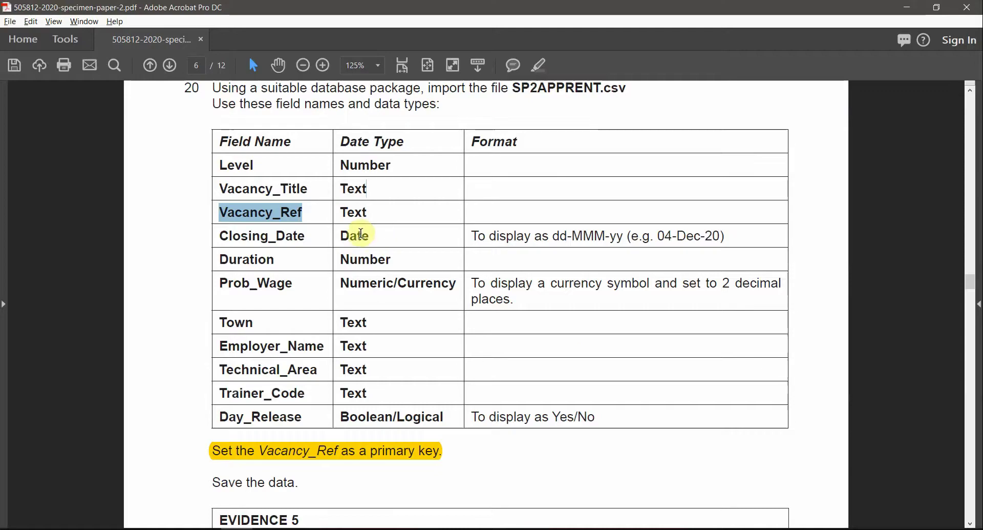
left_click_drag(369, 235, 279, 235)
key("alt+Tab")
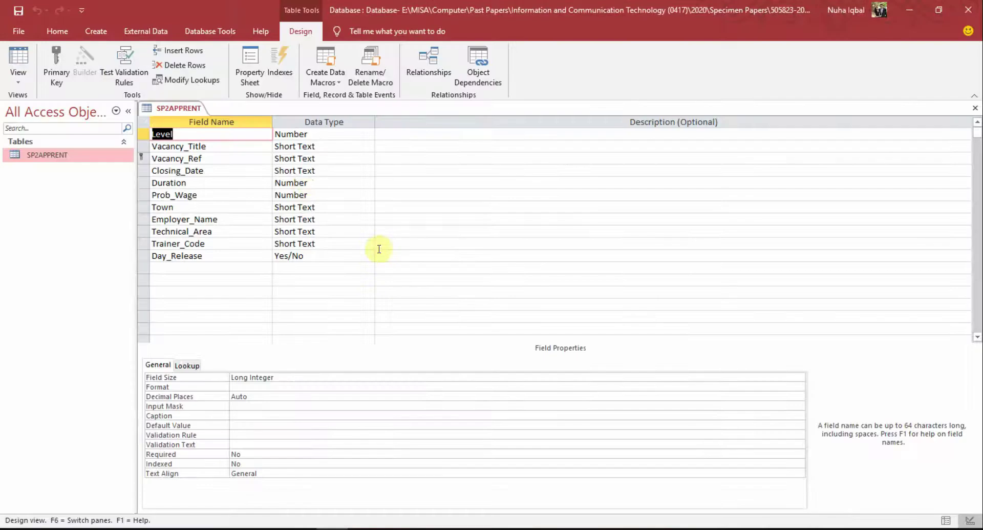
left_click(317, 172)
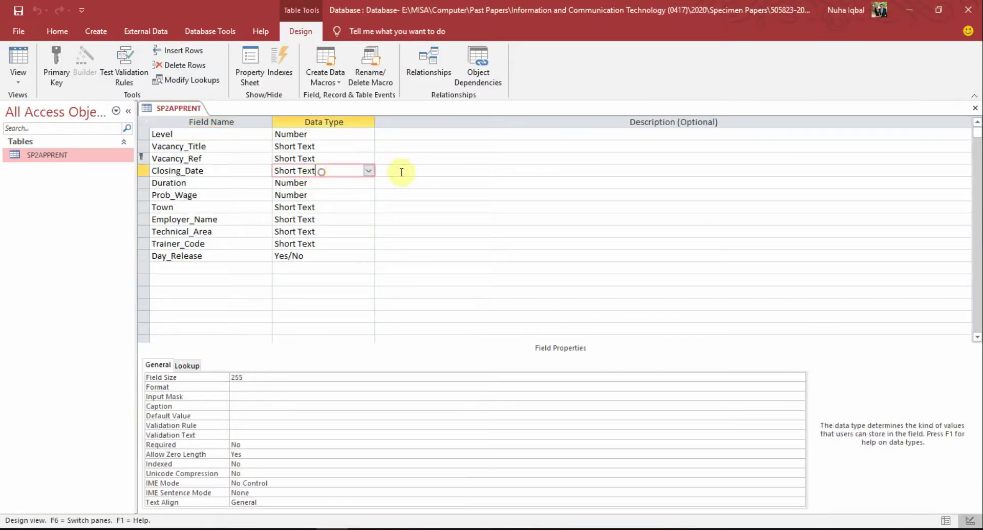
left_click(369, 171)
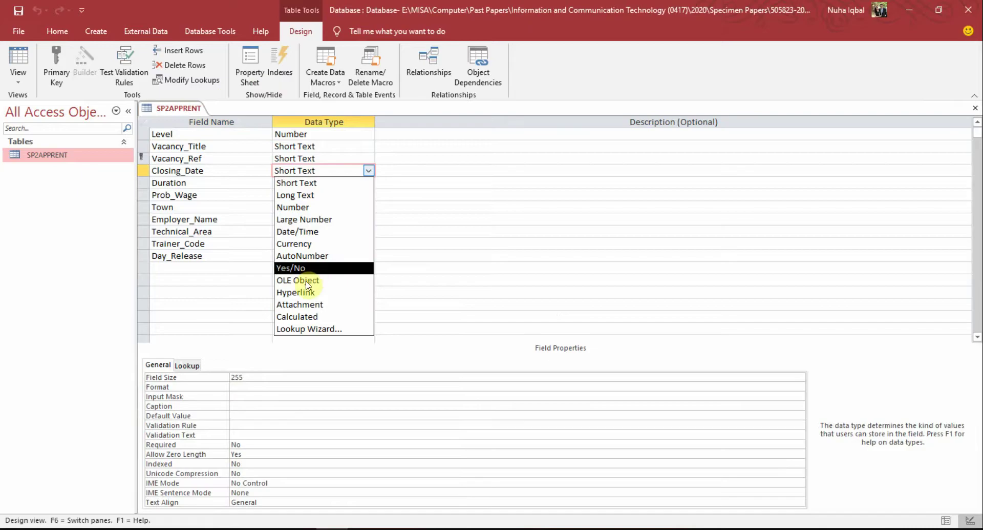
left_click(336, 231)
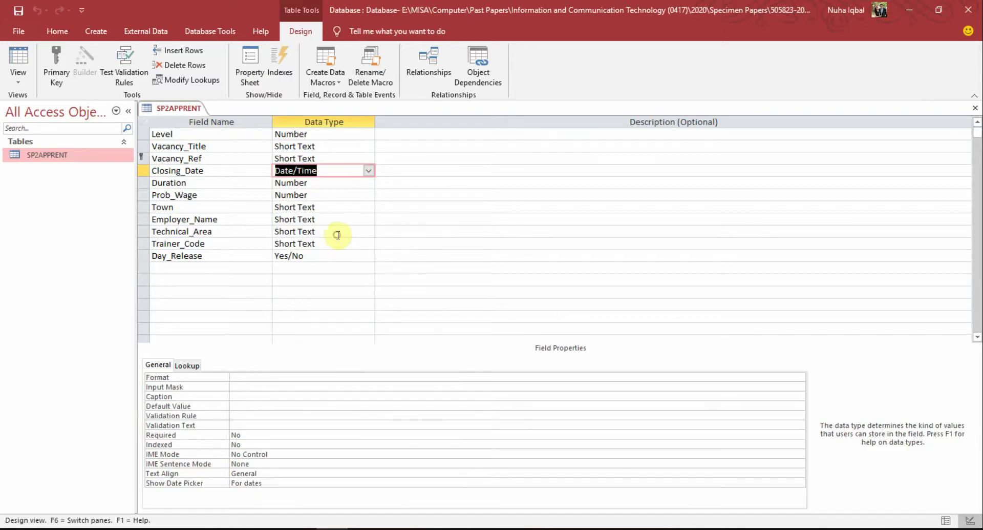
Step: Check the dd-MMM-yy display requirement in the exam paper and set the Closing_Date field's format to Medium Date
key("alt+Tab")
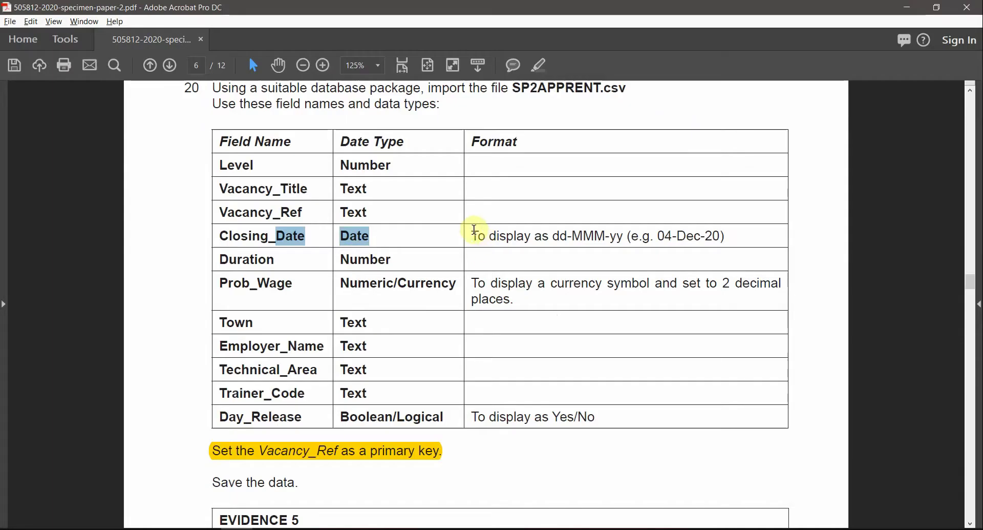
left_click_drag(572, 235, 624, 237)
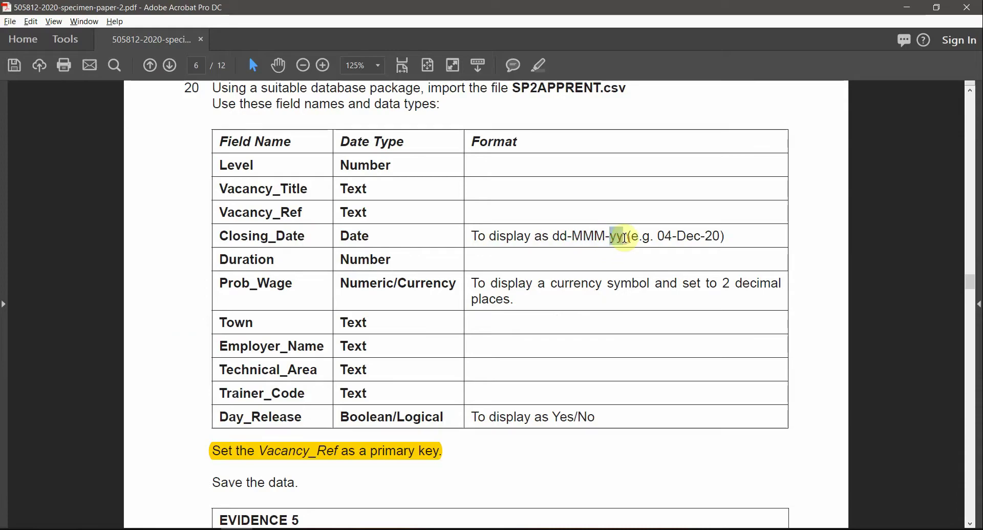
key("alt+Tab")
left_click(336, 379)
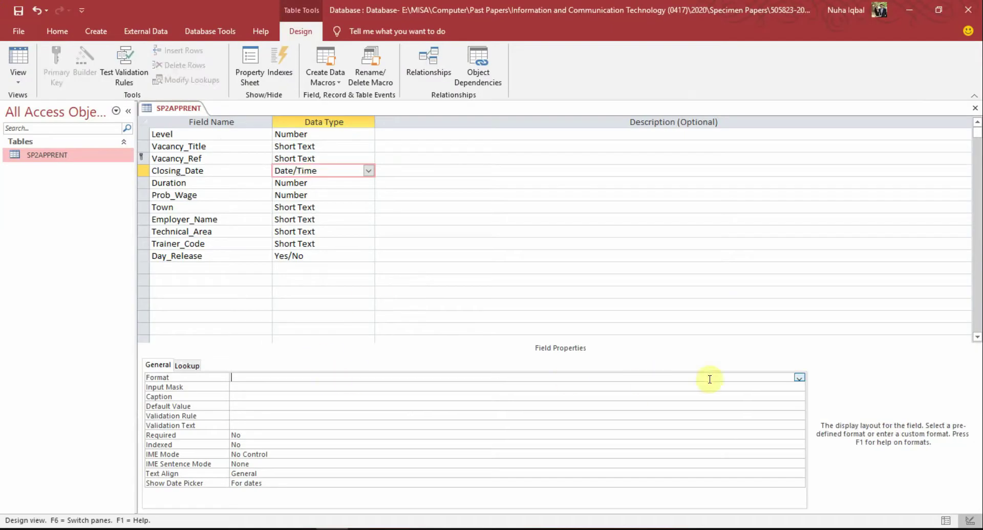
left_click(799, 377)
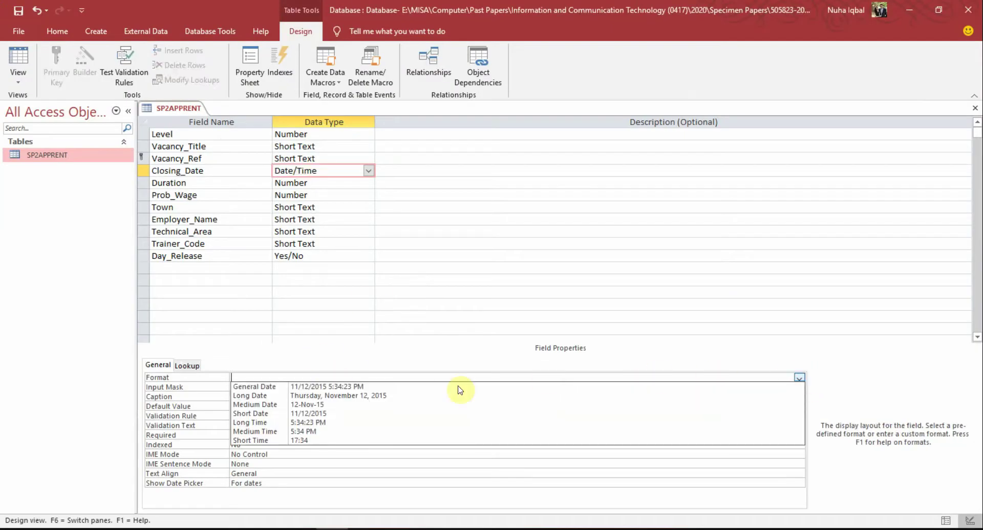
left_click(391, 404)
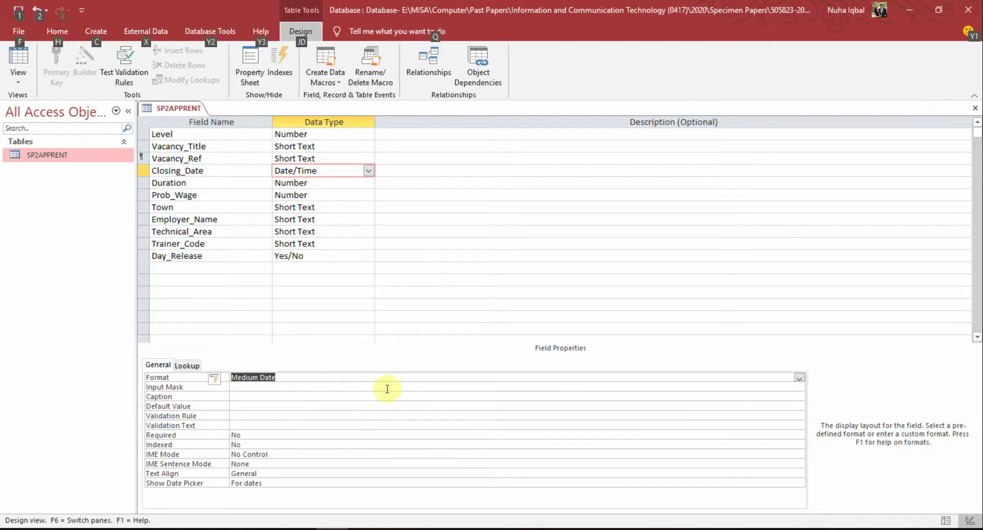
Step: Check the data types required for Duration and Prob_Wage in the exam paper against the SP2APPRENT table design
key("alt+Tab")
left_click_drag(236, 260, 388, 264)
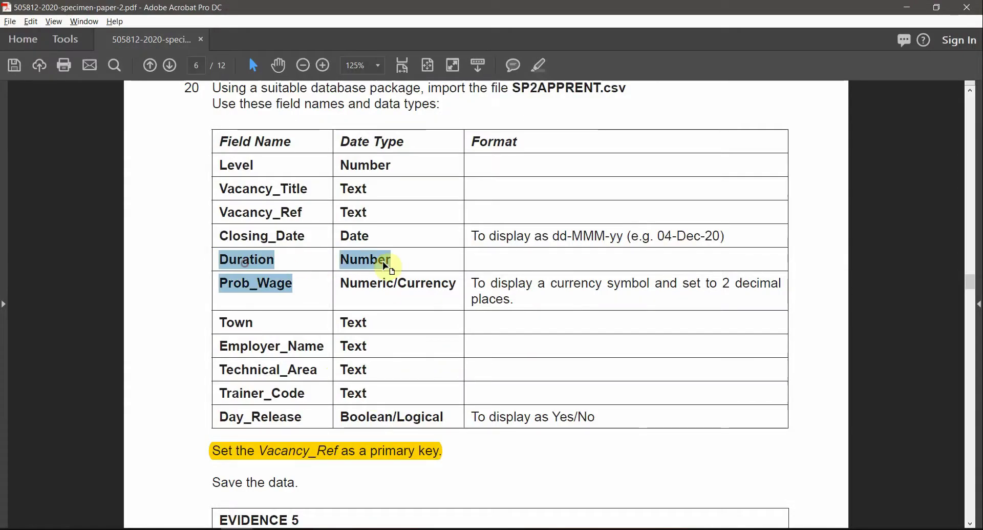
key("alt+Tab")
left_click(327, 181)
key("alt+Tab")
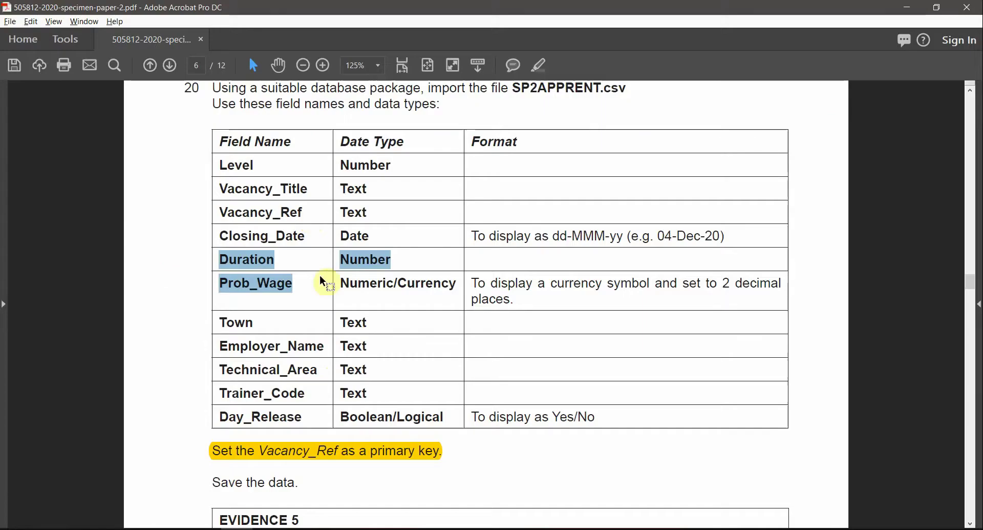
left_click_drag(350, 283, 441, 287)
key("alt+Tab")
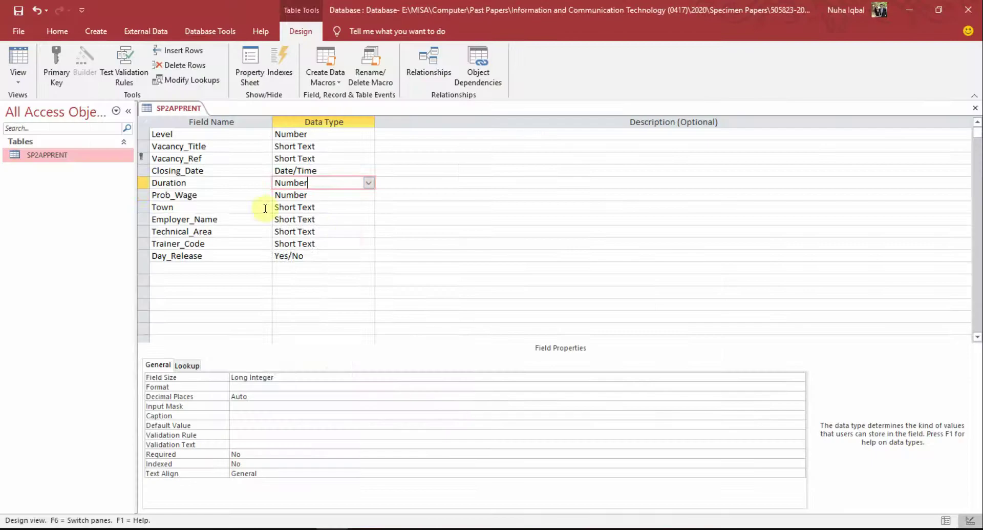
Step: Set the Prob_Wage field's data type to Currency and its display format to Currency
left_click(368, 195)
left_click(294, 270)
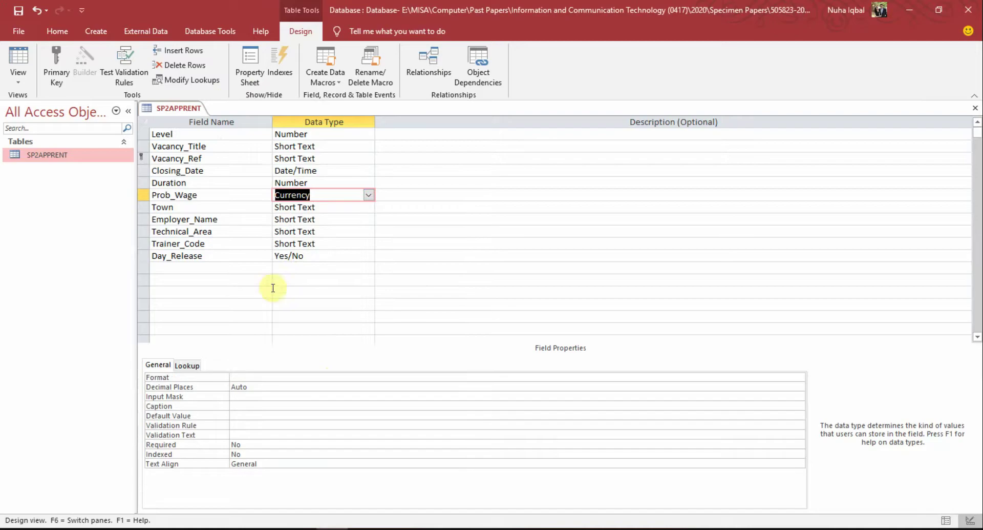
left_click(238, 378)
left_click(799, 376)
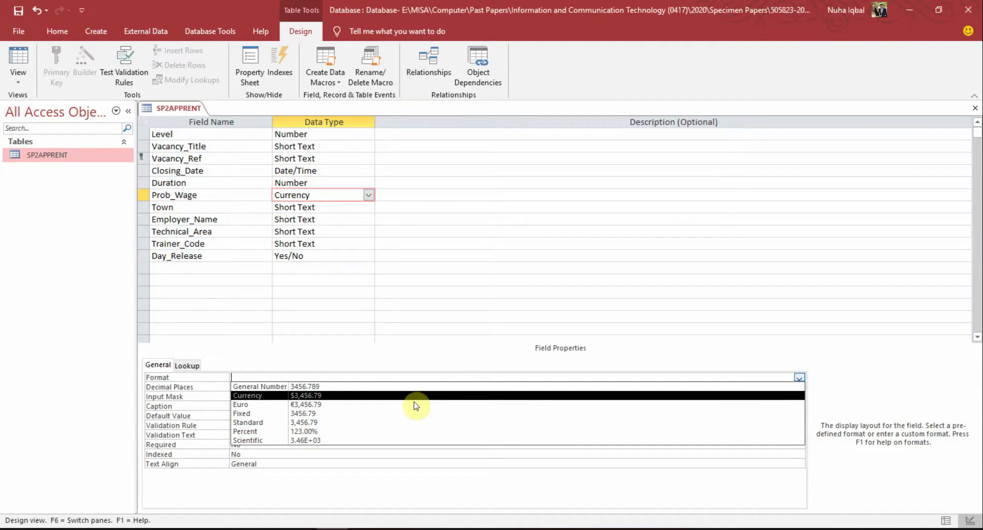
left_click(315, 396)
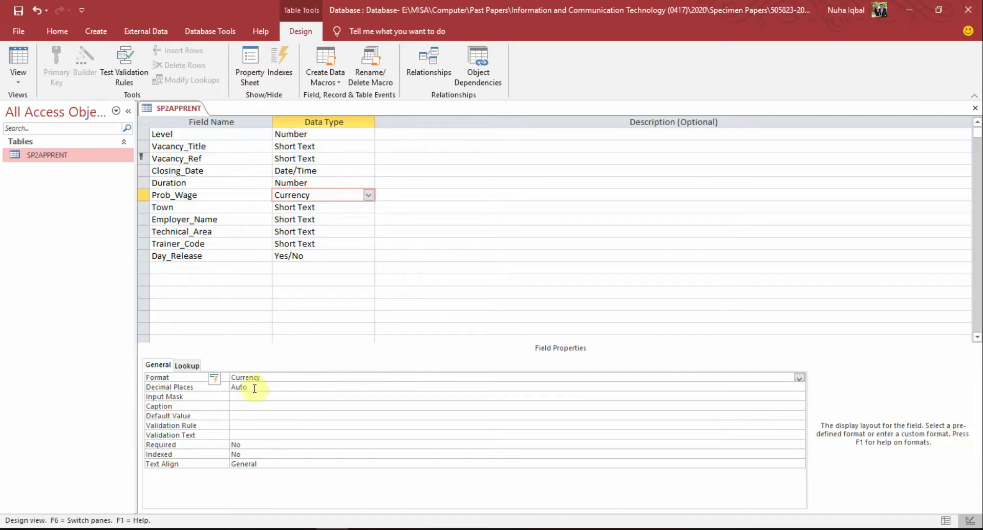
Step: Check Prob_Wage's decimal places requirement in the exam paper and set the field's decimal places to 2 in the table design
key("alt+Tab")
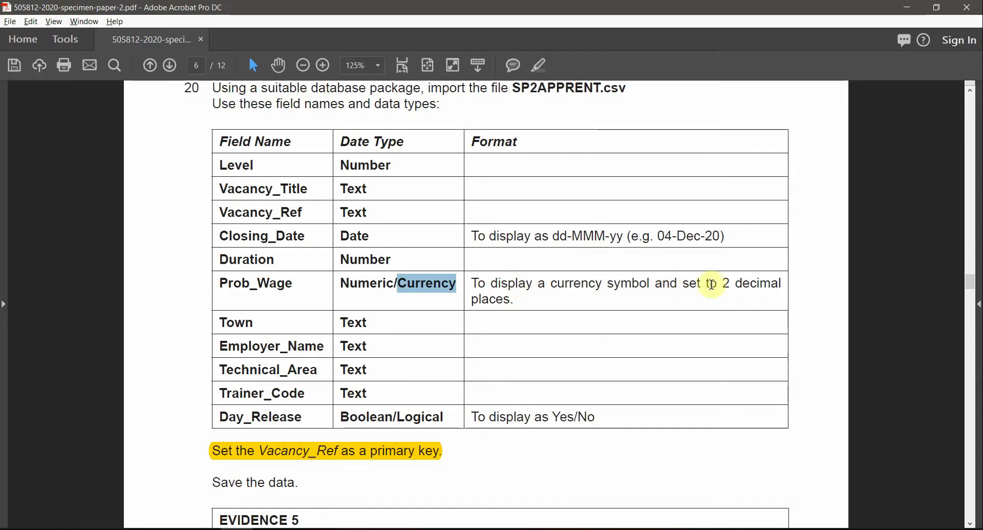
left_click_drag(720, 284, 513, 299)
key("alt+Tab")
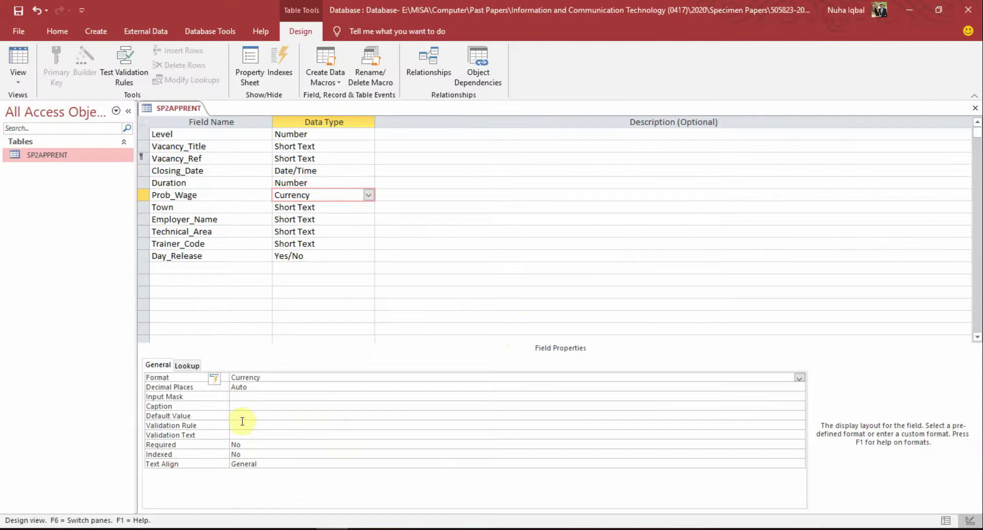
key("alt+Tab")
key("alt+Tab")
left_click(210, 388)
type("2")
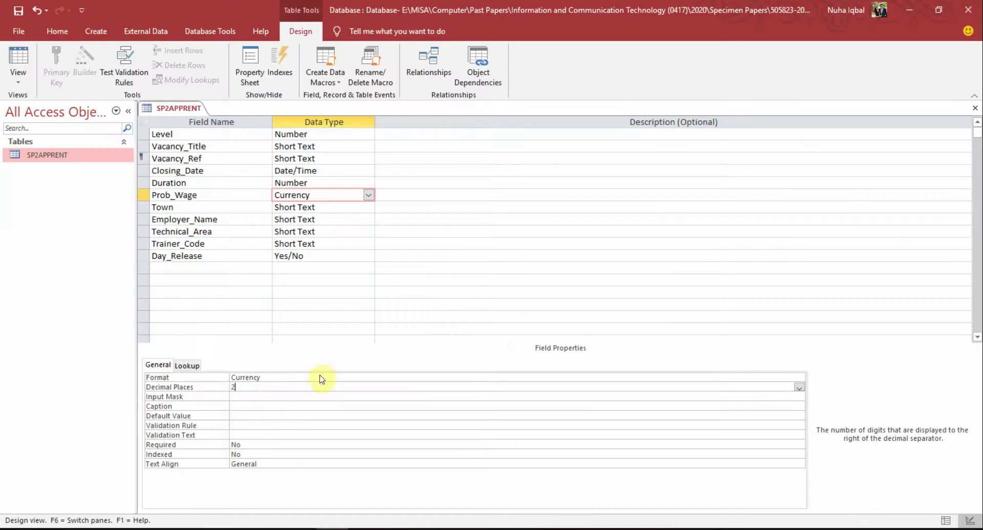
left_click(263, 398)
Step: Compare the data types of Town, Employer_Name, Technical_Area and Trainer_Code in the exam paper with the table design
key("alt+Tab")
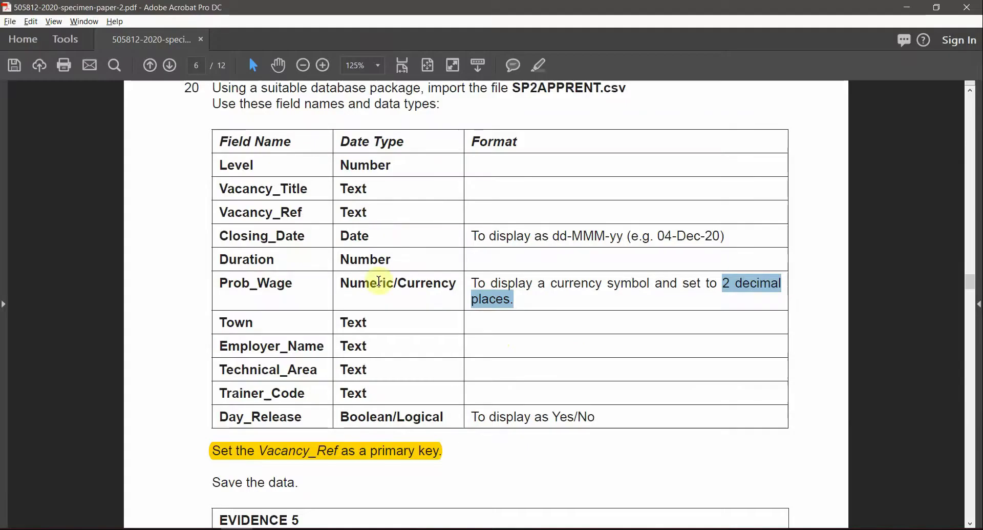
left_click_drag(340, 322, 359, 389)
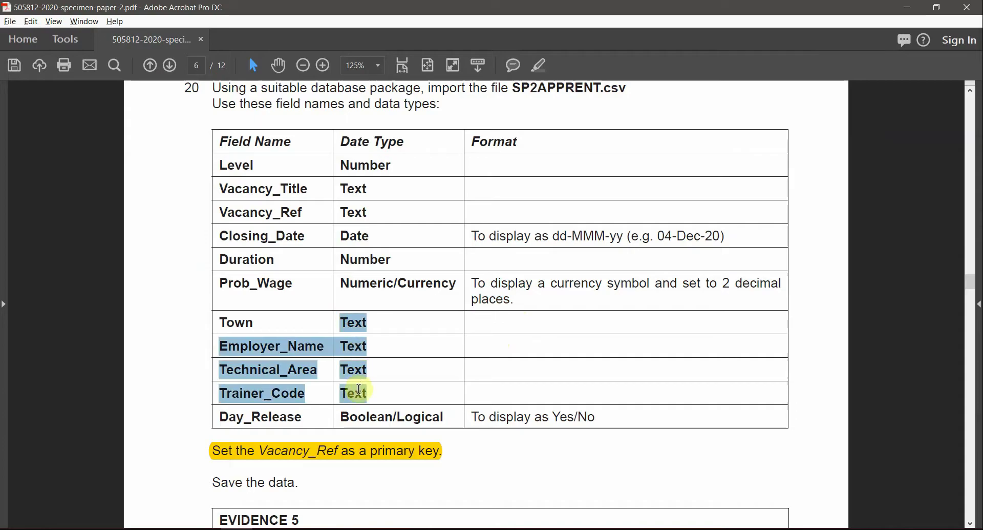
key("alt+Tab")
left_click(314, 207)
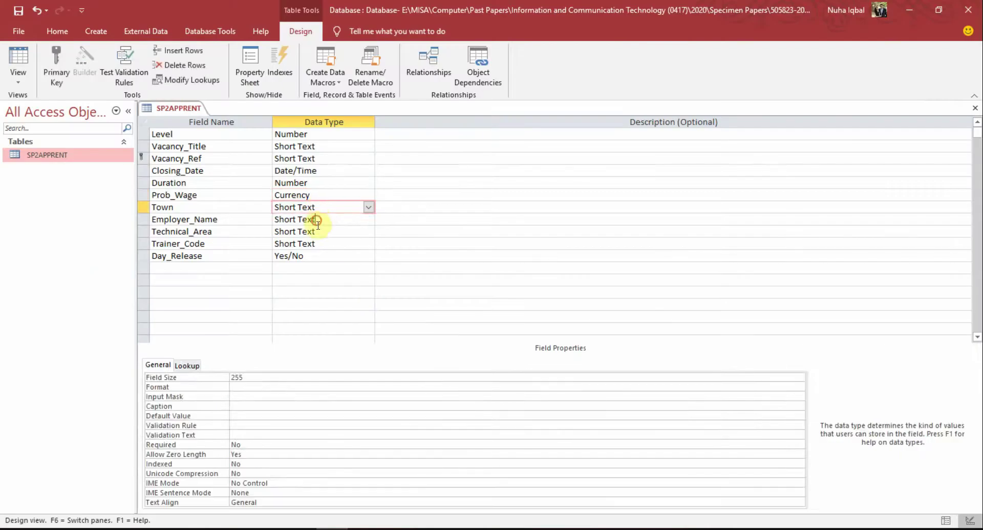
left_click(317, 219)
left_click(318, 231)
left_click(317, 244)
Step: Check the data type and display format required for Day_Release in the exam paper
key("alt+Tab")
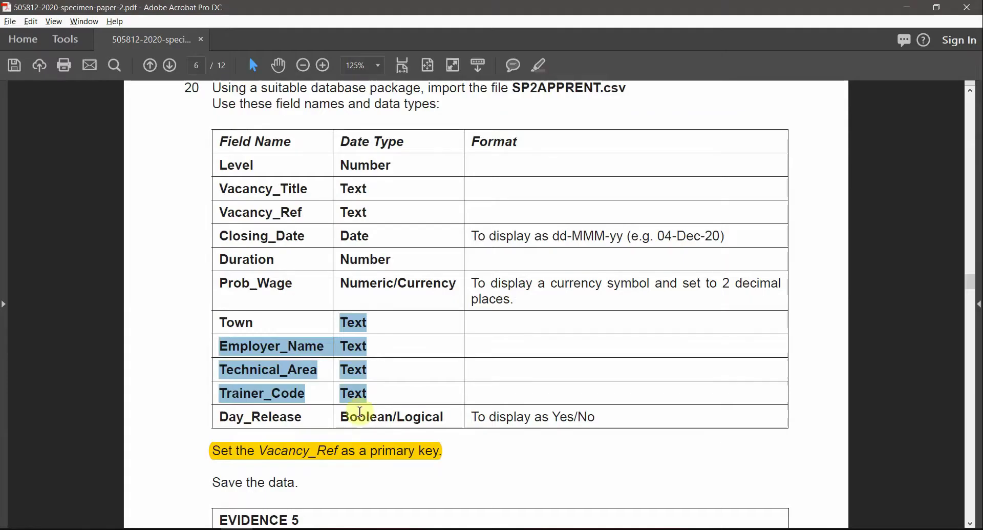
left_click_drag(340, 416, 592, 419)
key("alt+Tab")
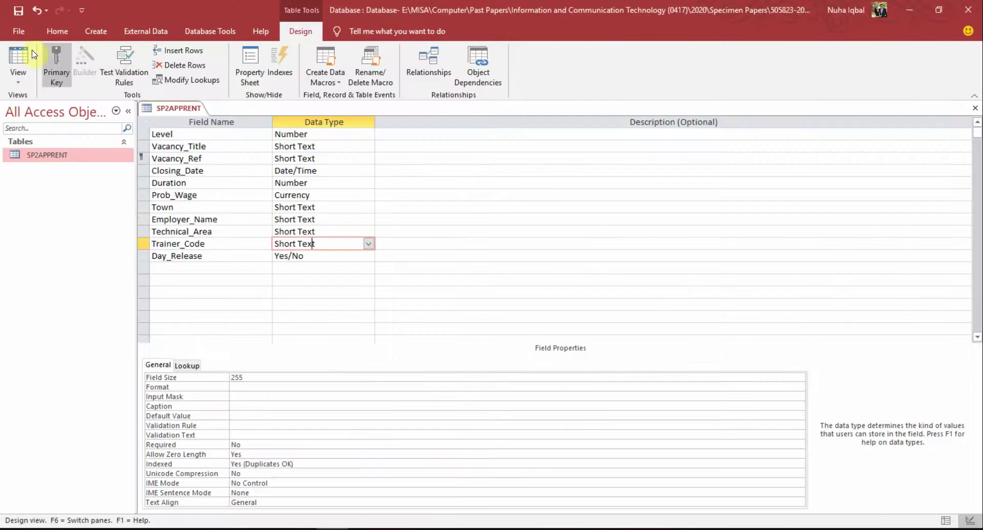
Step: Save the table design despite possible data loss and examine the Day_Release values in Datasheet View
left_click(20, 57)
left_click(473, 314)
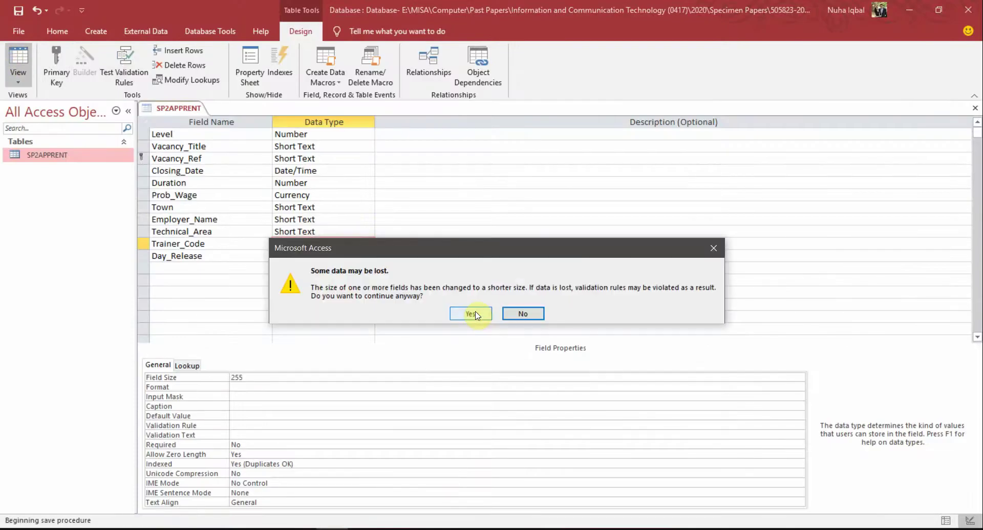
left_click(475, 314)
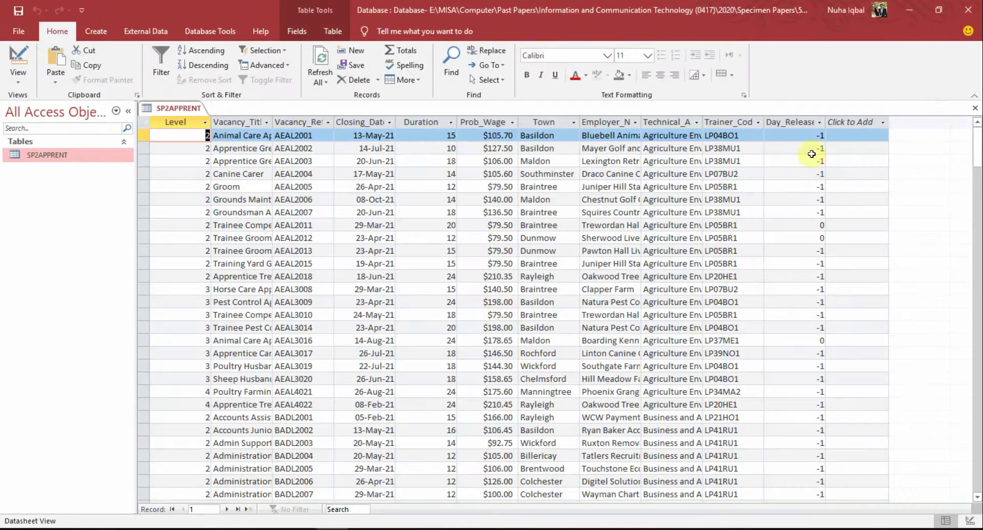
left_click(812, 152)
left_click(812, 173)
left_click(810, 223)
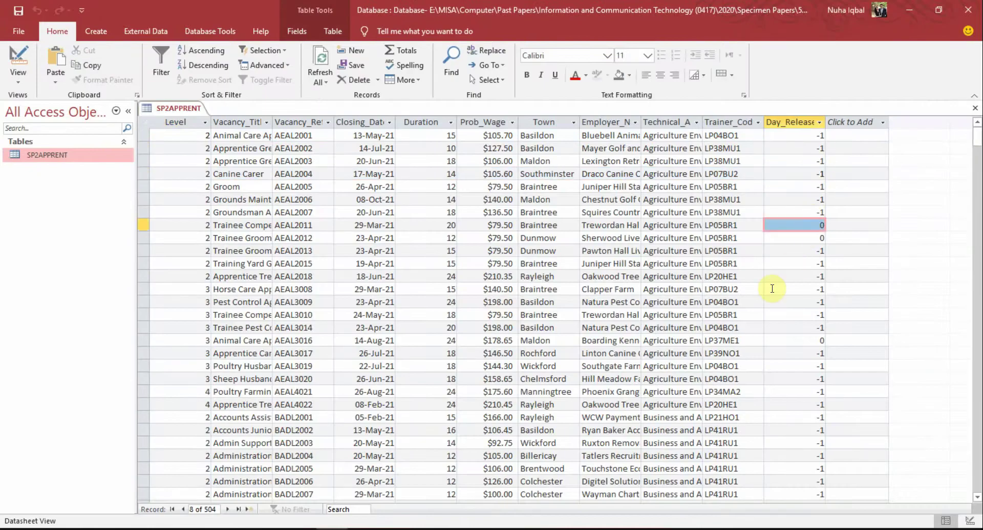
Step: Return to the table design and set the Day_Release field's format to Yes/No
left_click(18, 57)
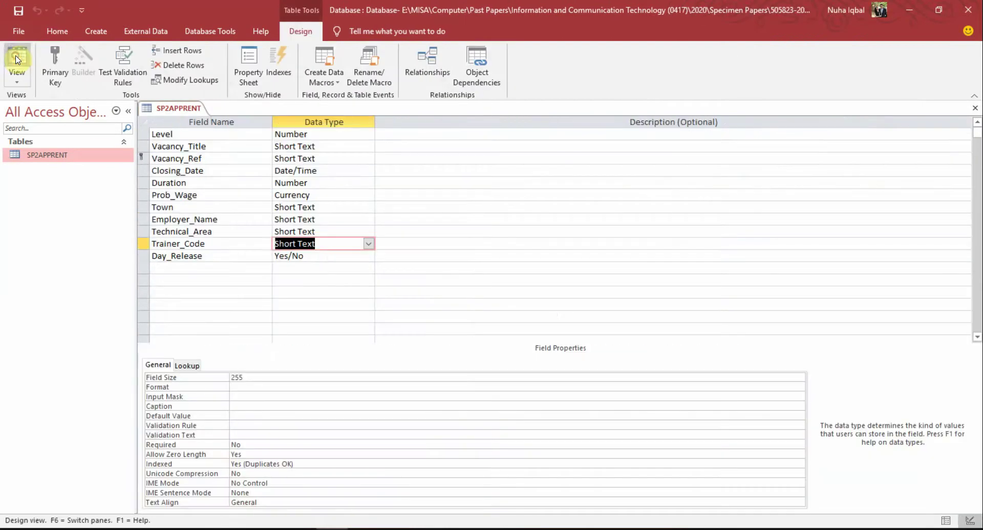
left_click(322, 256)
left_click(253, 382)
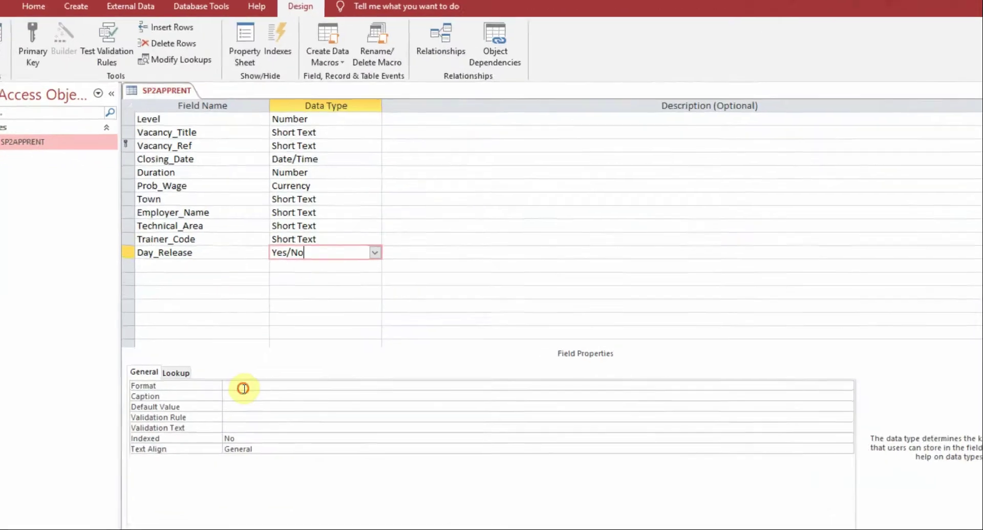
key("F4")
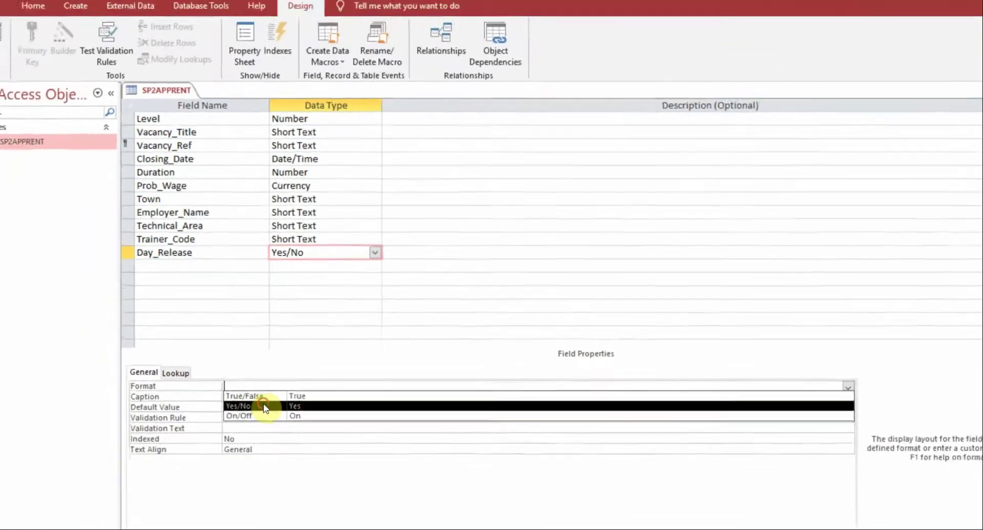
left_click(215, 444)
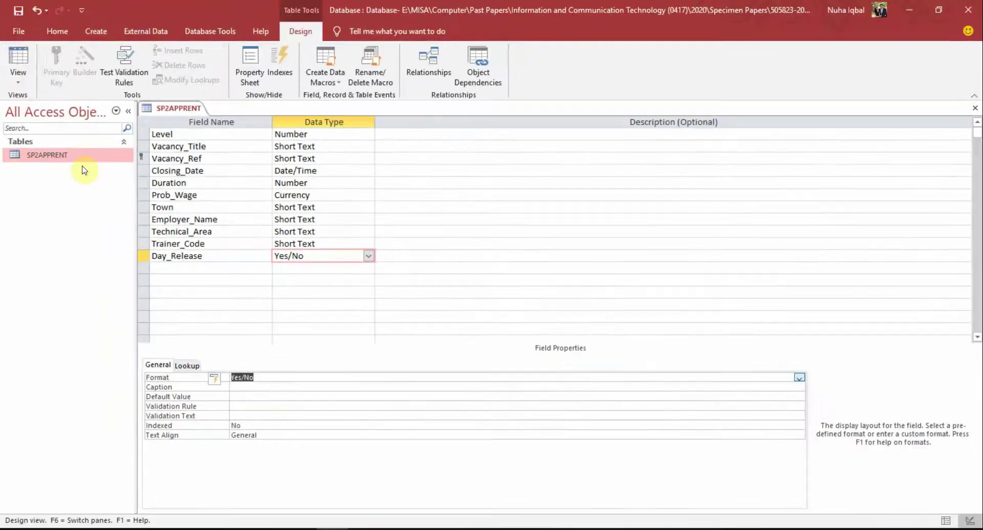
Step: Save the design changes and examine how the Day_Release values display in the SP2APPRENT datasheet
left_click(29, 65)
left_click(476, 311)
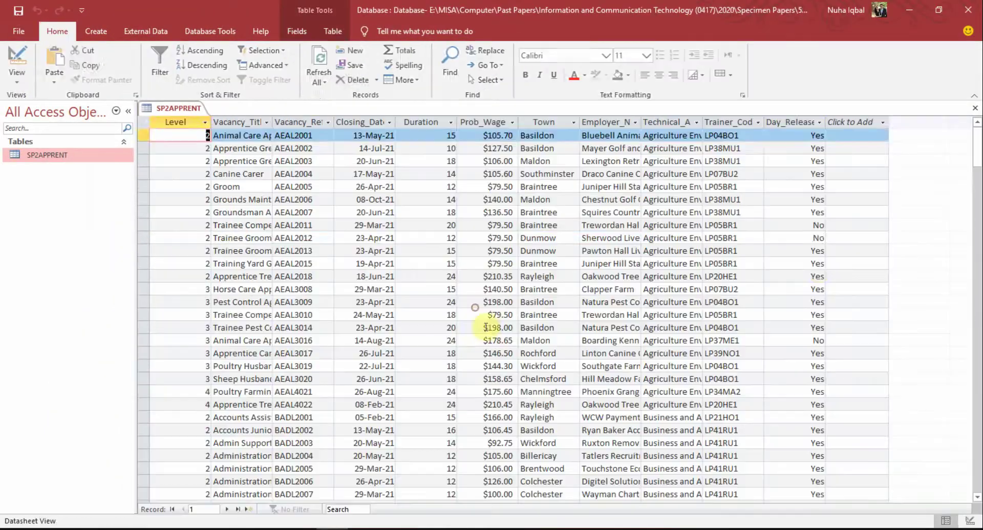
left_click(812, 274)
left_click(810, 323)
left_click(804, 357)
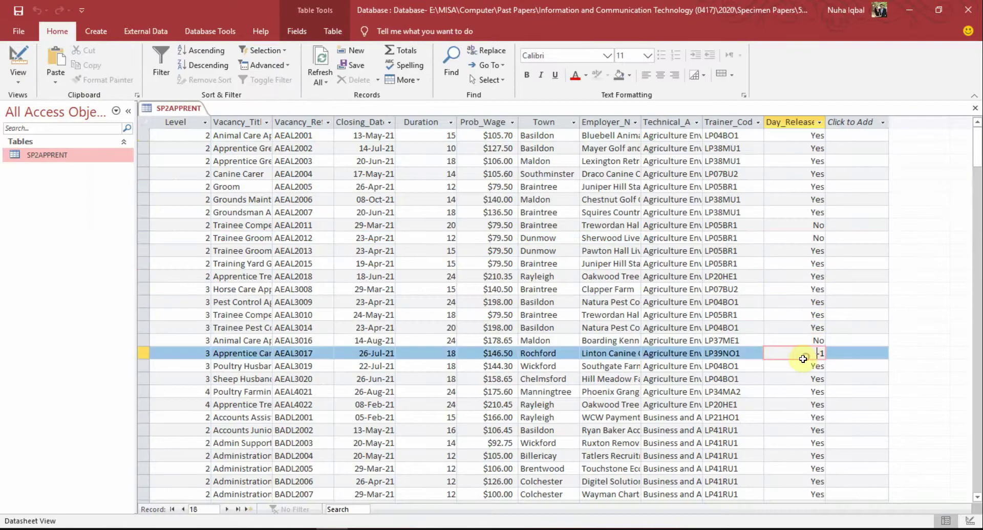
left_click(809, 340)
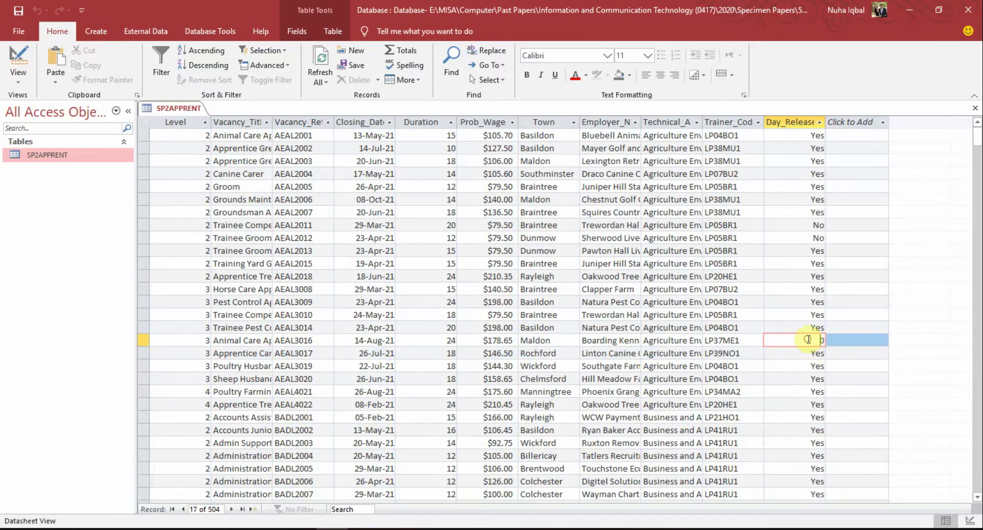
left_click(803, 353)
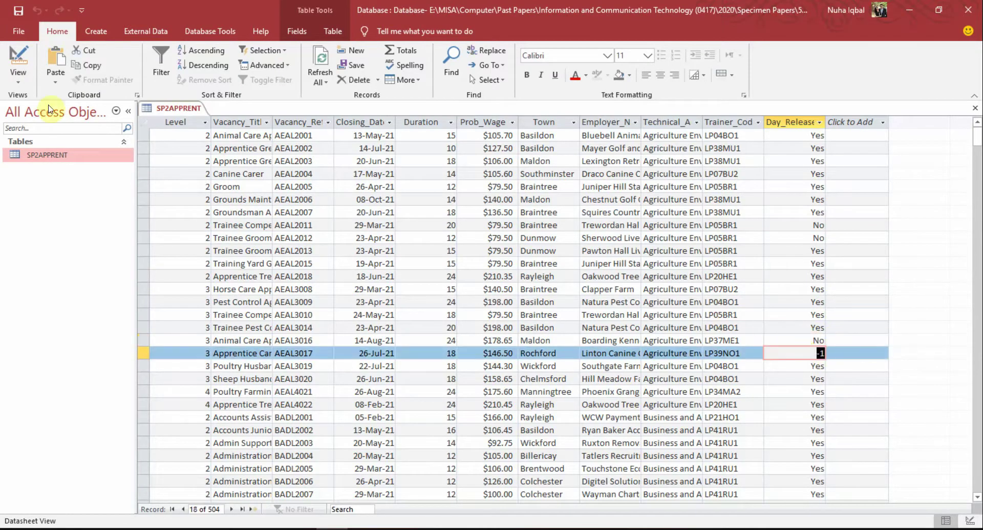
Step: Return SP2APPRENT to Design View and read the Evidence 5 instruction in the exam paper
left_click(18, 62)
key("alt+Tab")
scroll(515, 425, "down", 5)
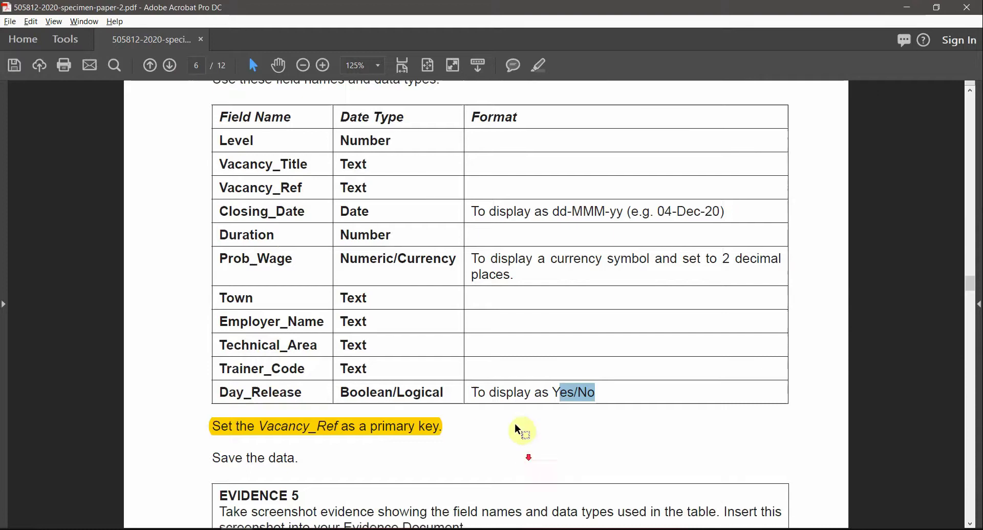
left_click_drag(299, 367, 324, 349)
scroll(281, 423, "down", 2)
scroll(324, 348, "down", 1)
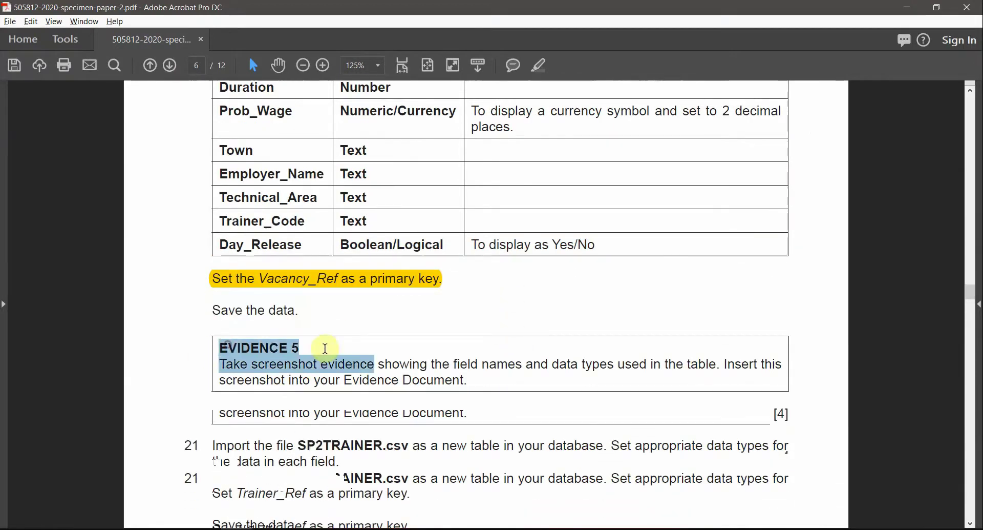
left_click(300, 365)
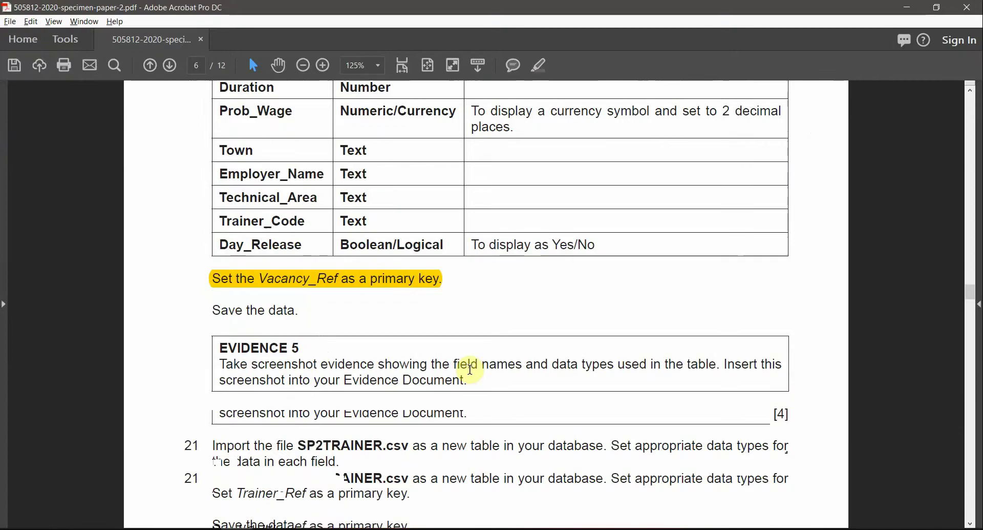
Step: Highlight "field names", "data types" and the heading "EVIDENCE 5" in the exam paper's Evidence 5 box
left_click_drag(454, 364, 522, 366)
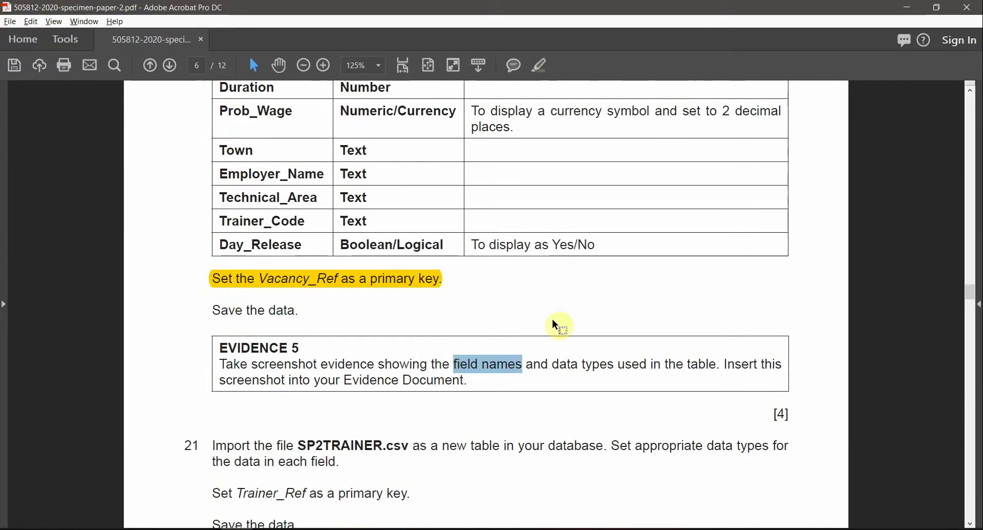
left_click(534, 68)
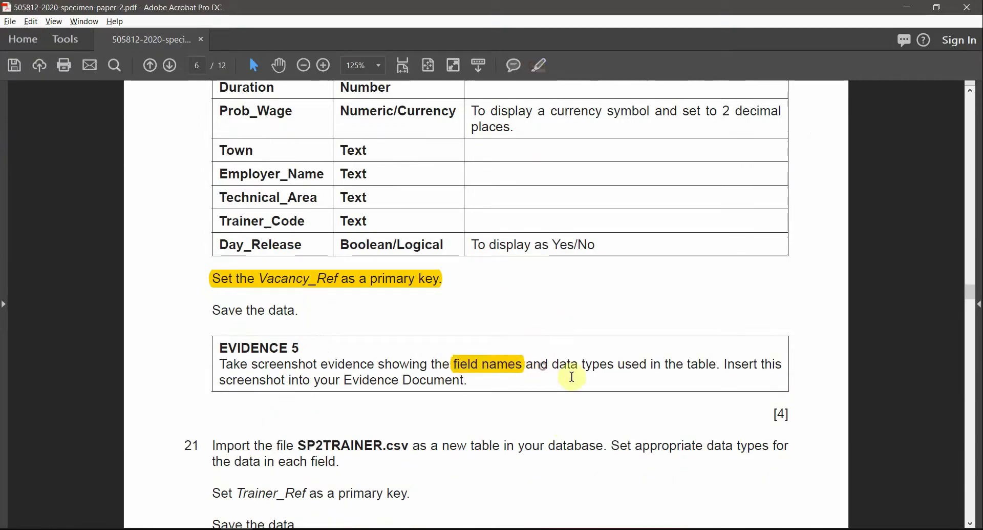
left_click_drag(549, 364, 615, 365)
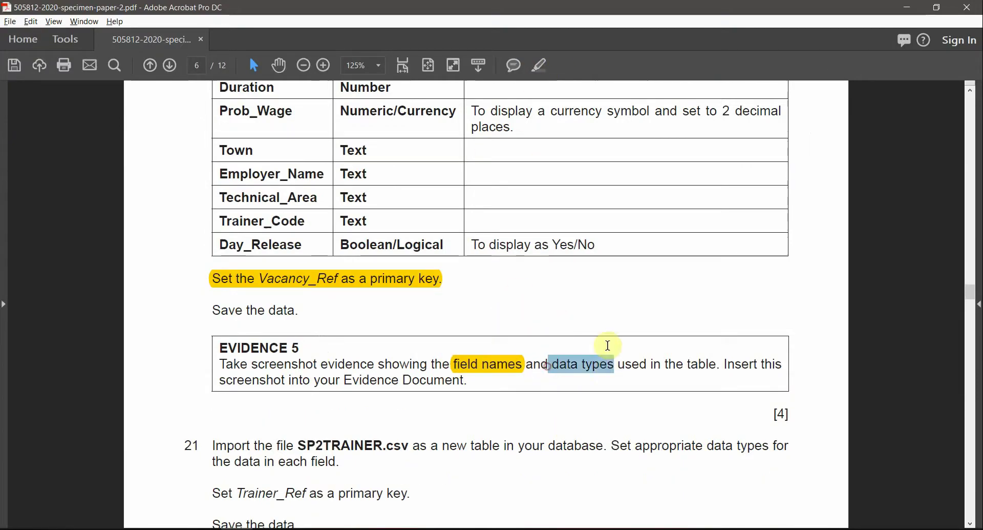
left_click(539, 66)
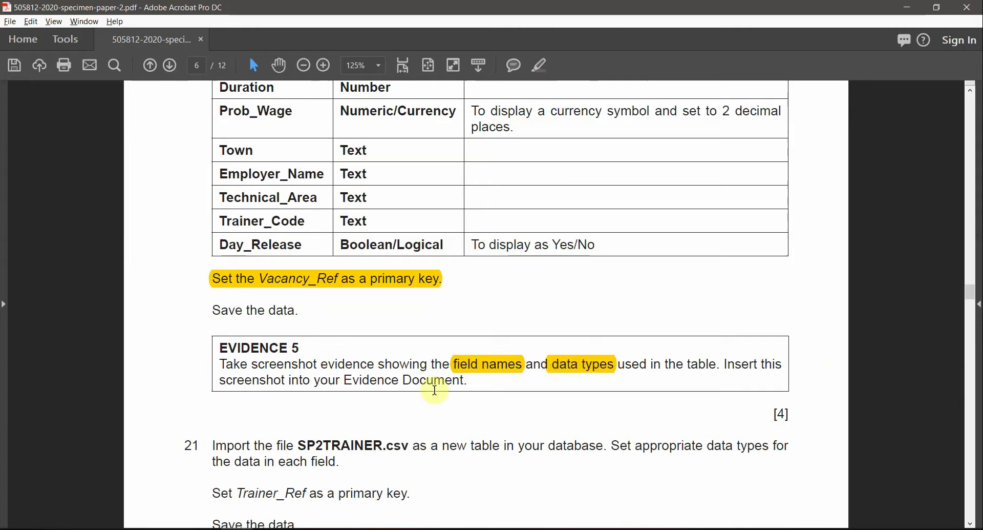
key("alt+Tab")
triple_click(306, 347)
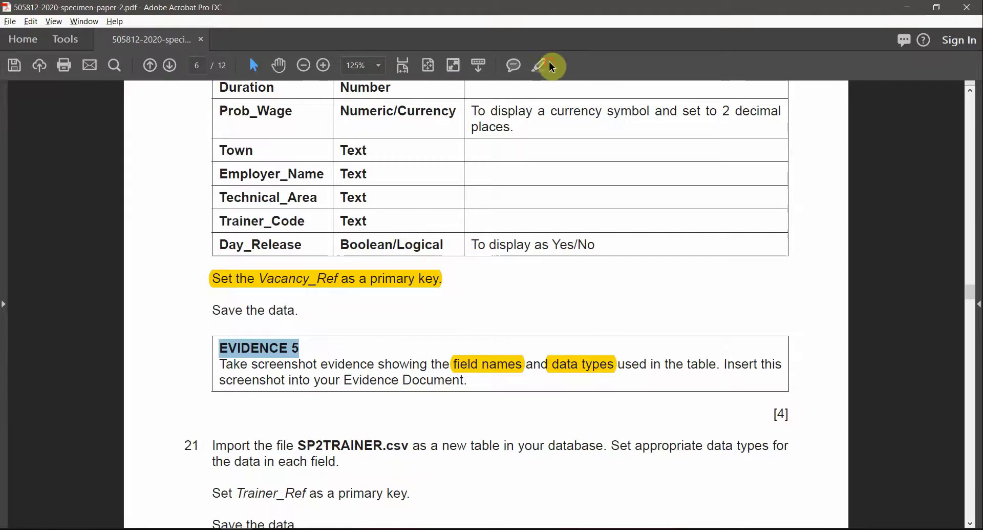
left_click(537, 68)
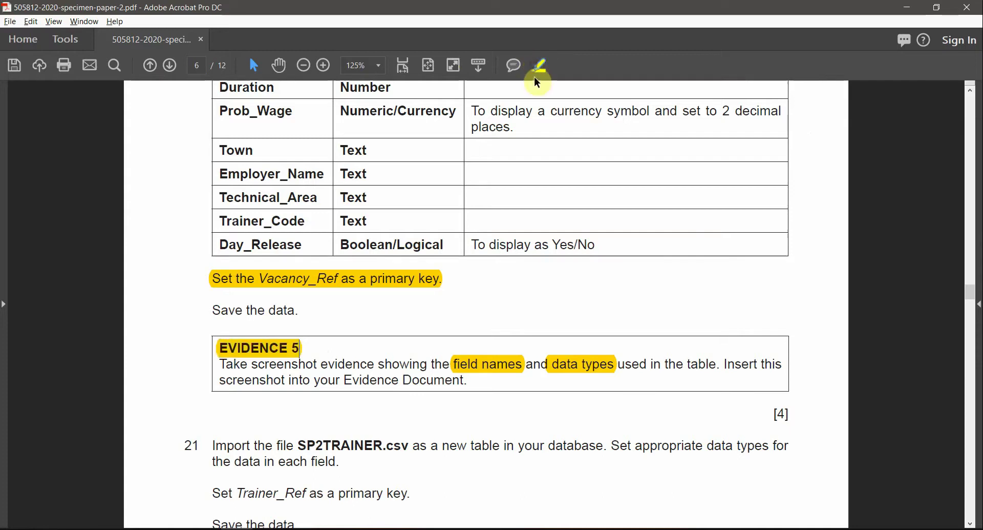
Step: Switch to Access, select the Prob_Wage field and capture a screen snip of the table's field names, data types and properties
key("alt+Tab")
left_click(463, 297)
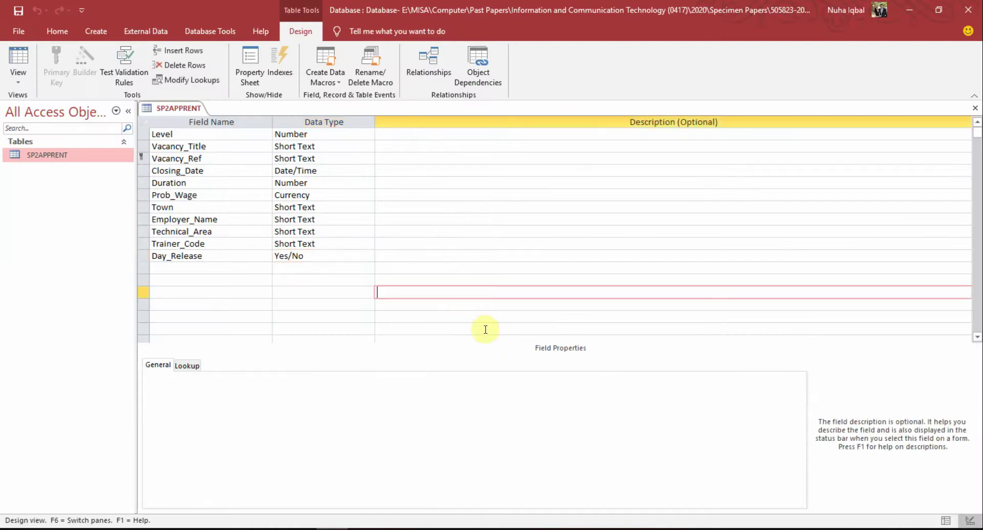
left_click(341, 256)
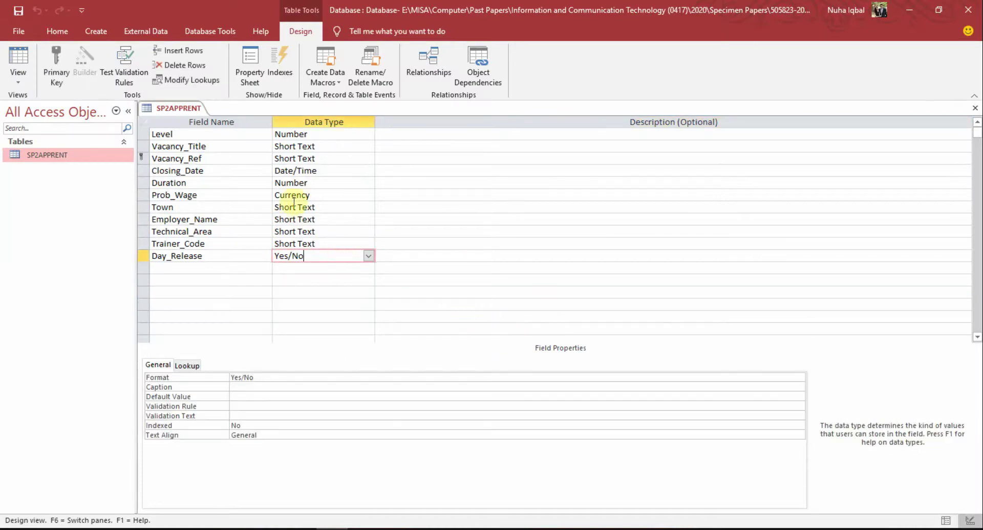
left_click(320, 190)
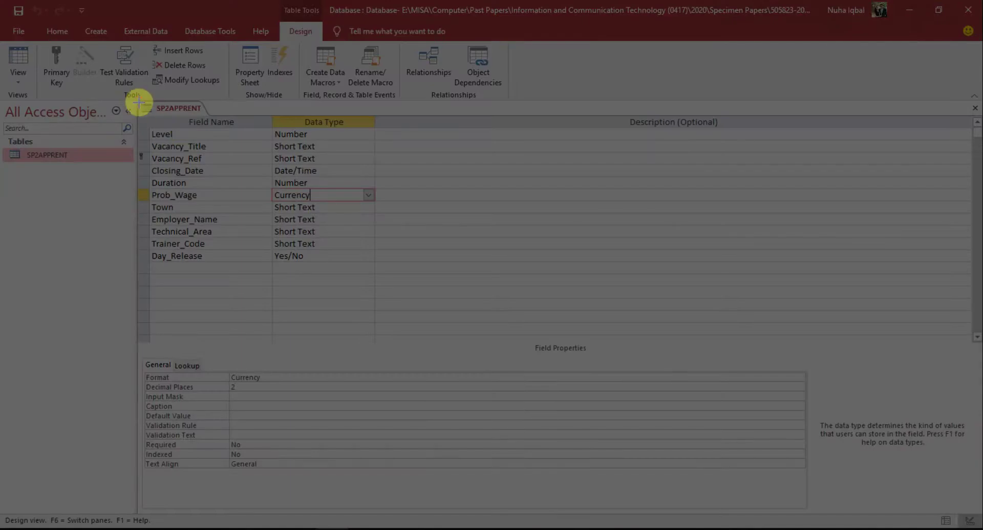
left_click_drag(139, 101, 378, 467)
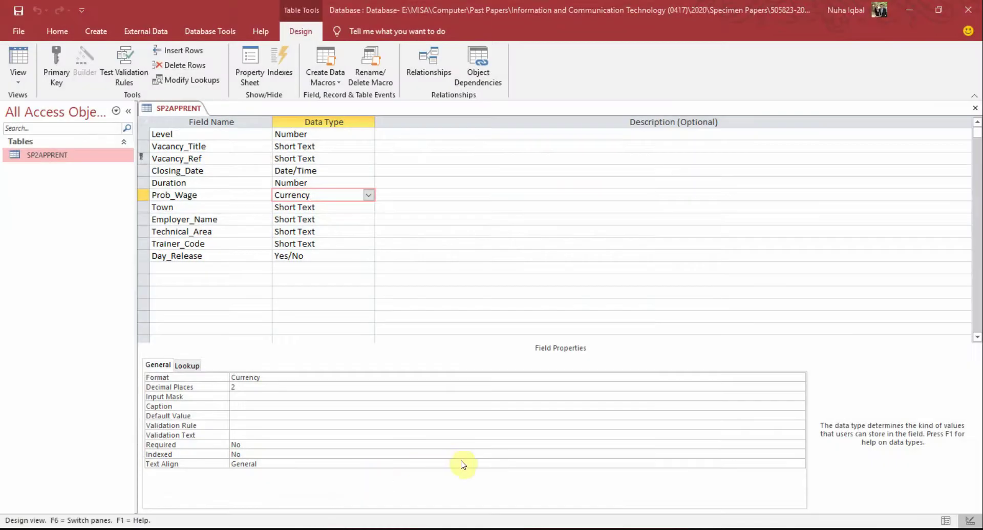
Step: Switch to the SP2EVIDENCE0001.docx document in Word and paste the snip as a picture under "Step 20 - EVIDENCE 5 here:"
key("alt+Tab")
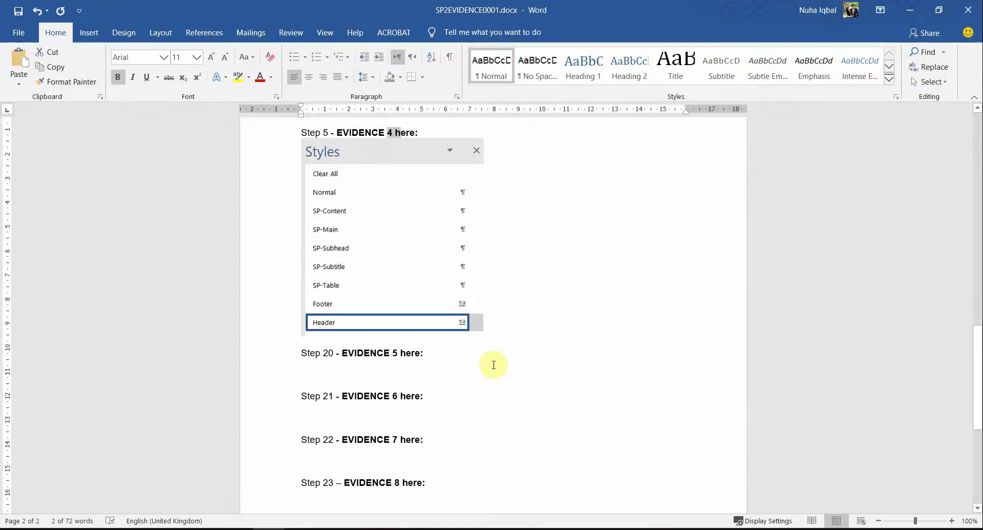
scroll(486, 365, "down", 2)
left_click(357, 302)
right_click(354, 299)
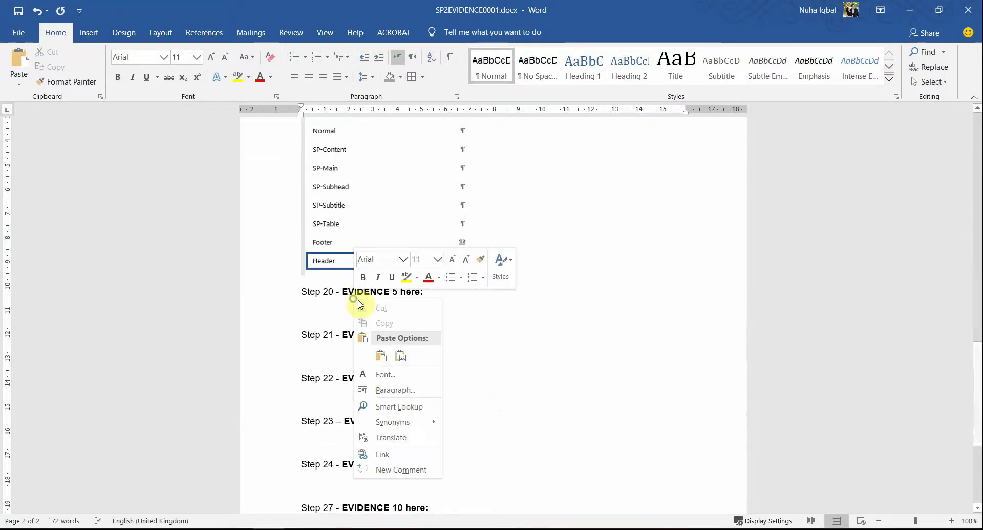
left_click(403, 354)
scroll(478, 381, "down", 10)
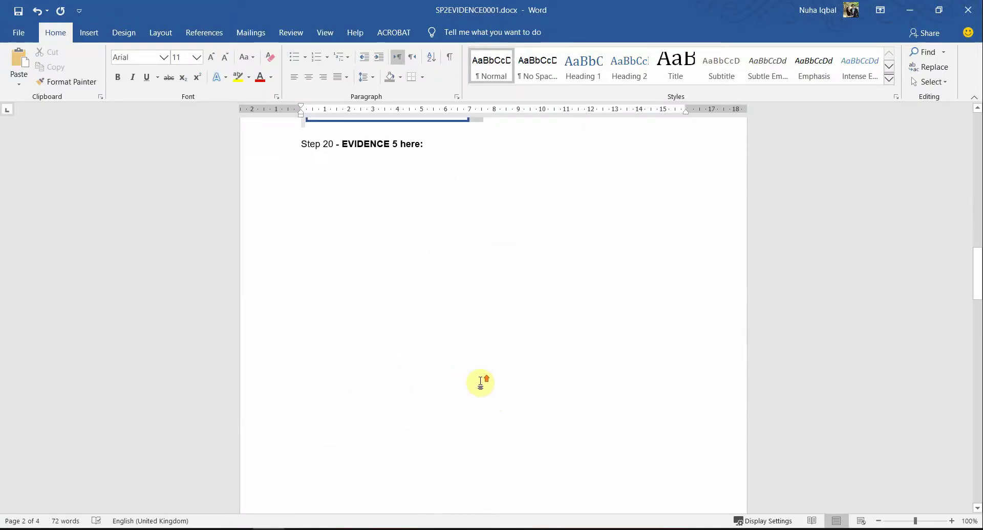
scroll(485, 396, "down", 2)
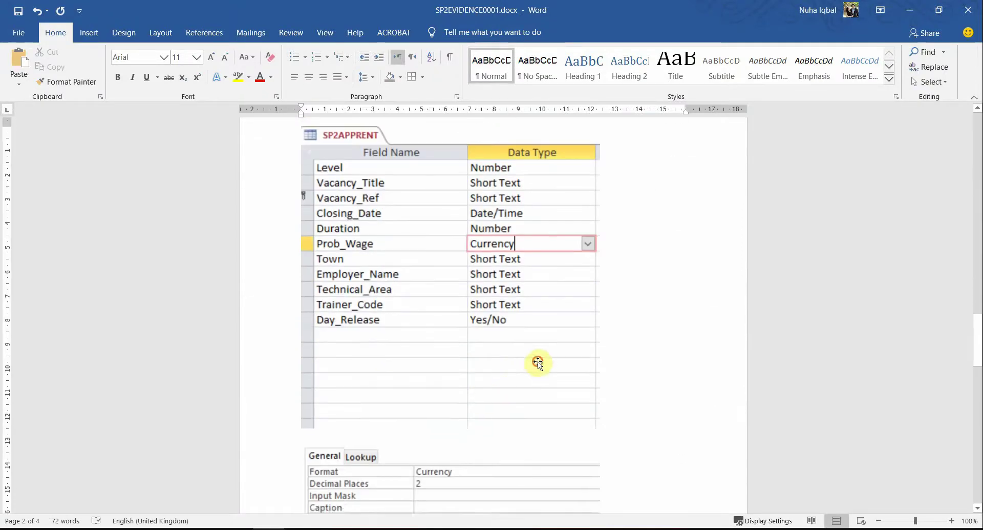
Step: Shrink the pasted Evidence 5 picture to about 9 cm wide so it fits below the Evidence 4 picture on the same page
left_click(538, 363)
scroll(599, 399, "down", 6)
scroll(500, 149, "up", 4)
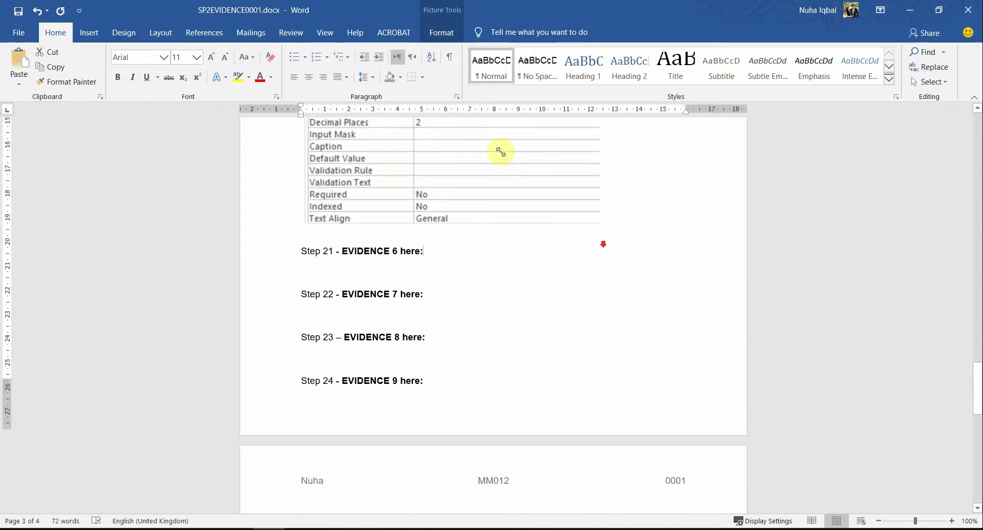
scroll(488, 395, "up", 4)
scroll(489, 391, "up", 2)
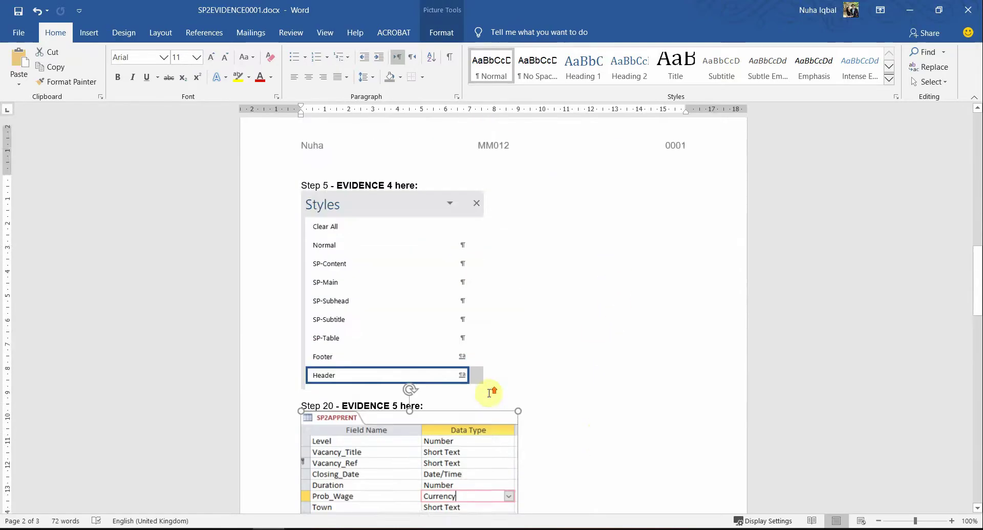
scroll(487, 394, "down", 6)
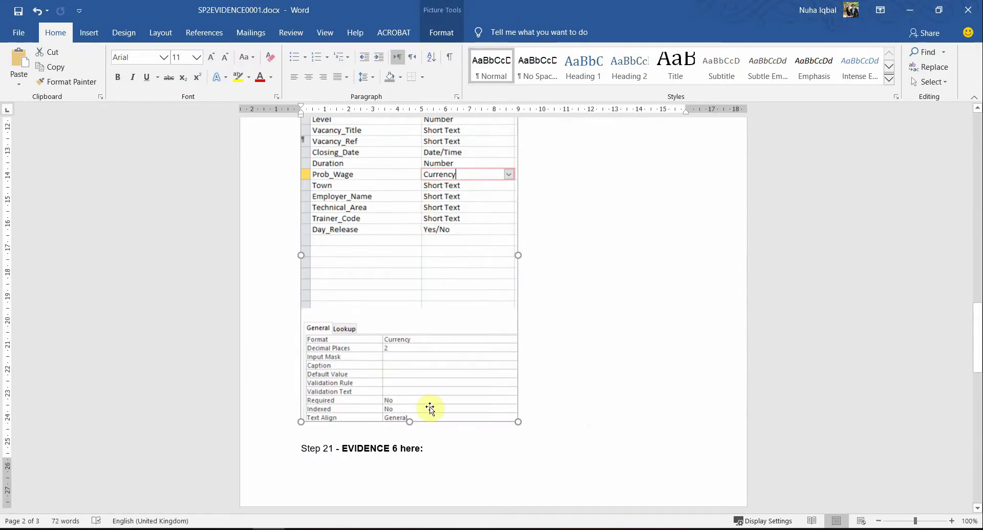
scroll(541, 382, "up", 3)
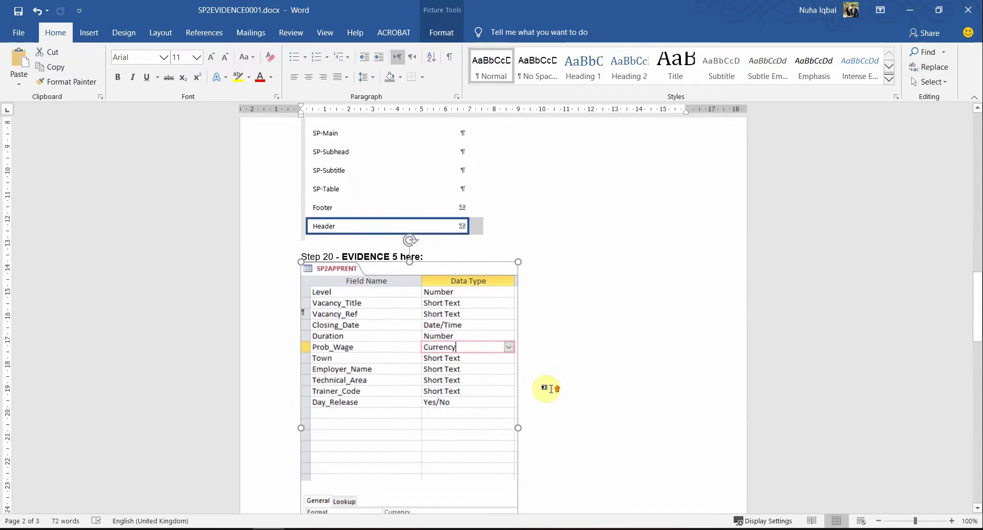
scroll(547, 388, "down", 5)
Step: Insert a blank line between the Evidence 5 picture and the Step 21 heading, and place the cursor below "EVIDENCE 6 here:"
left_click(323, 345)
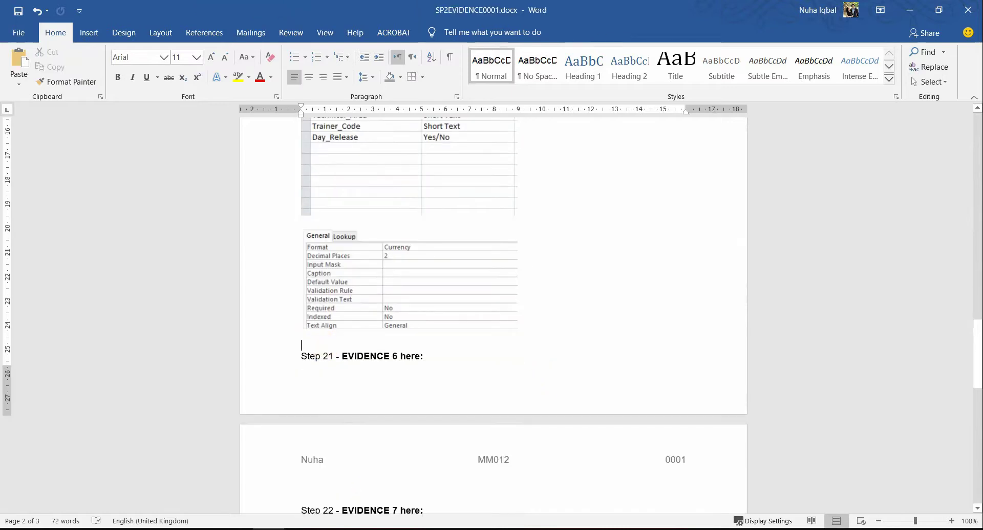
key("Return")
scroll(396, 323, "down", 3)
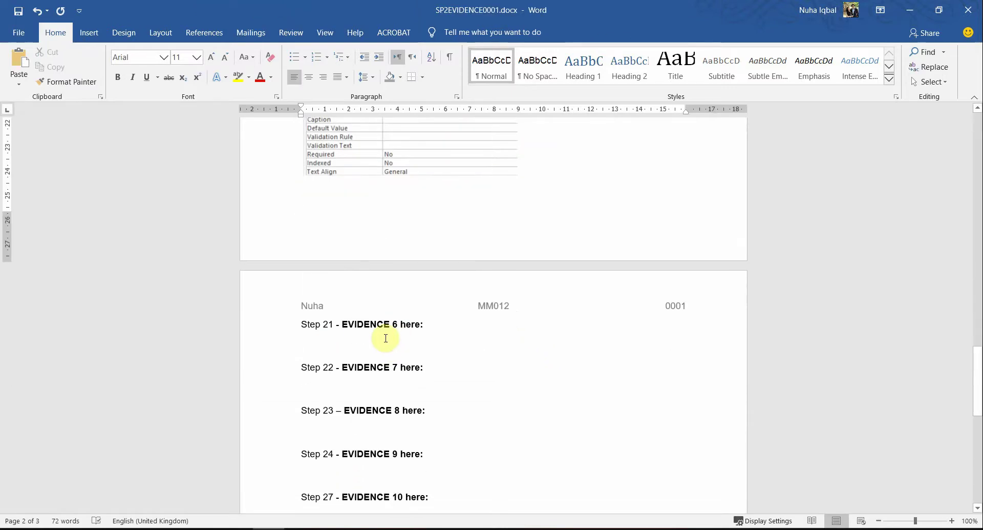
left_click(385, 338)
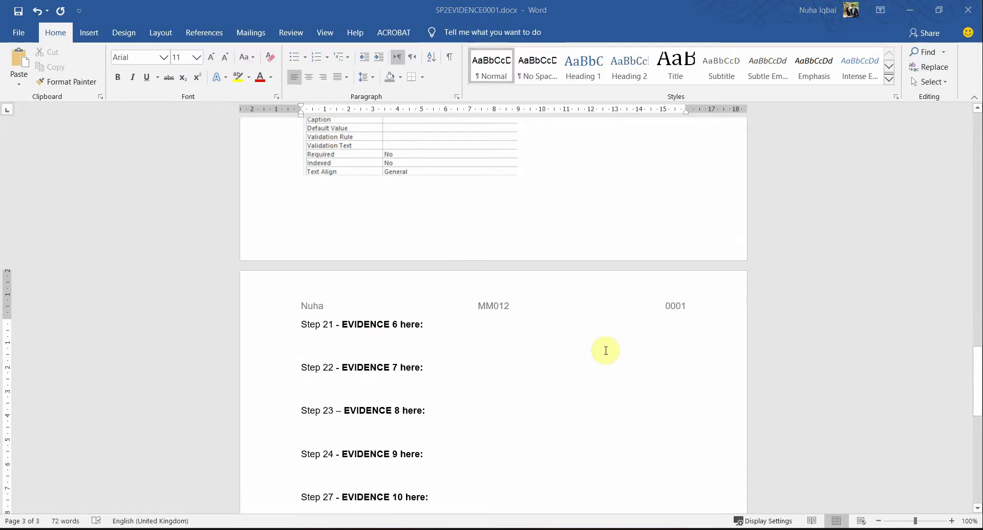
Step: Switch to the exam paper and read task 21 about importing SP2TRAINER.csv and setting appropriate data types
key("alt+Tab")
scroll(492, 390, "down", 3)
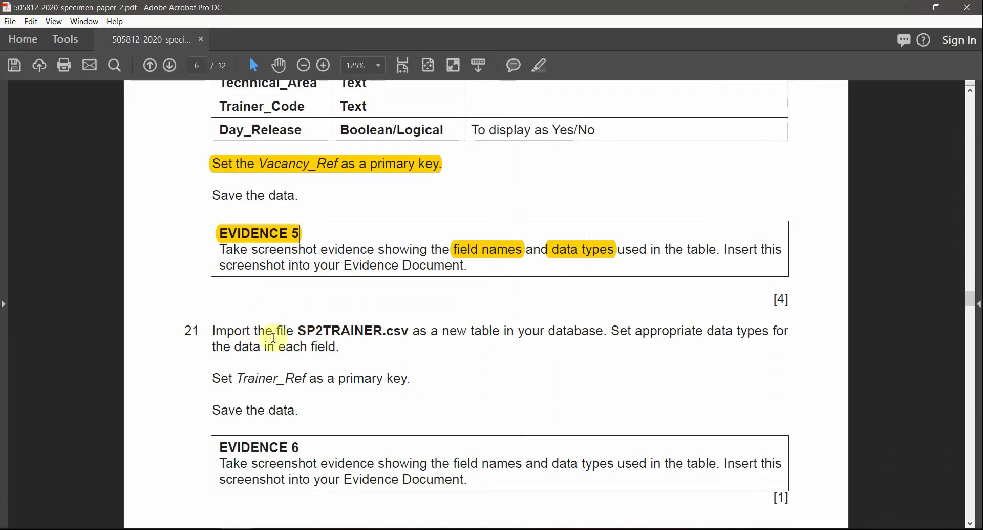
left_click_drag(297, 331, 545, 333)
left_click_drag(613, 331, 661, 339)
left_click(675, 340)
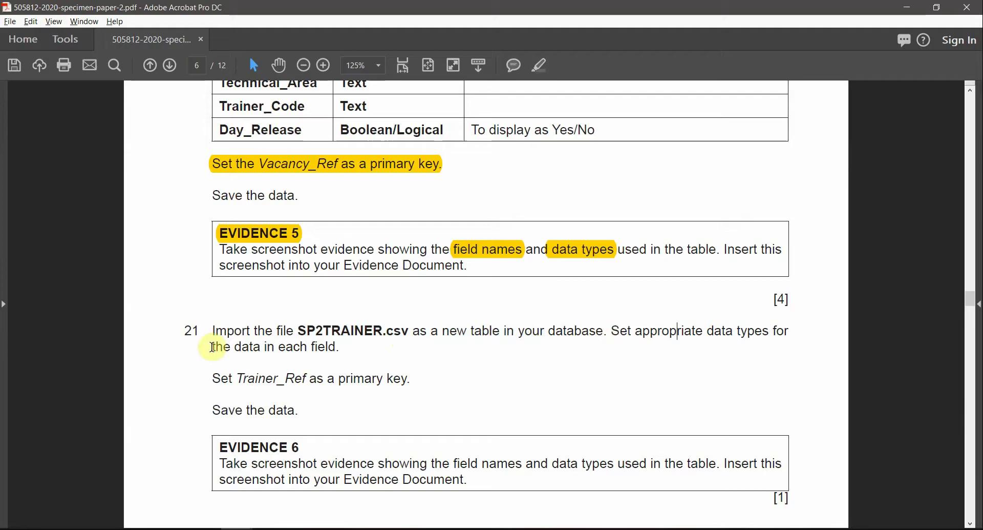
left_click_drag(210, 345, 354, 349)
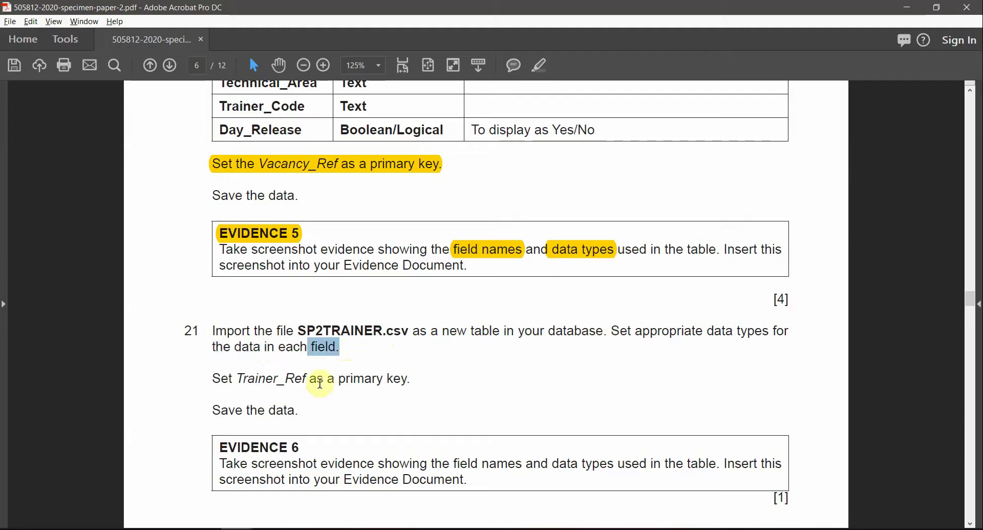
Step: Switch to SP2TRAINER.csv in Excel and autofit all column widths so the full contents can be read
key("alt+Tab")
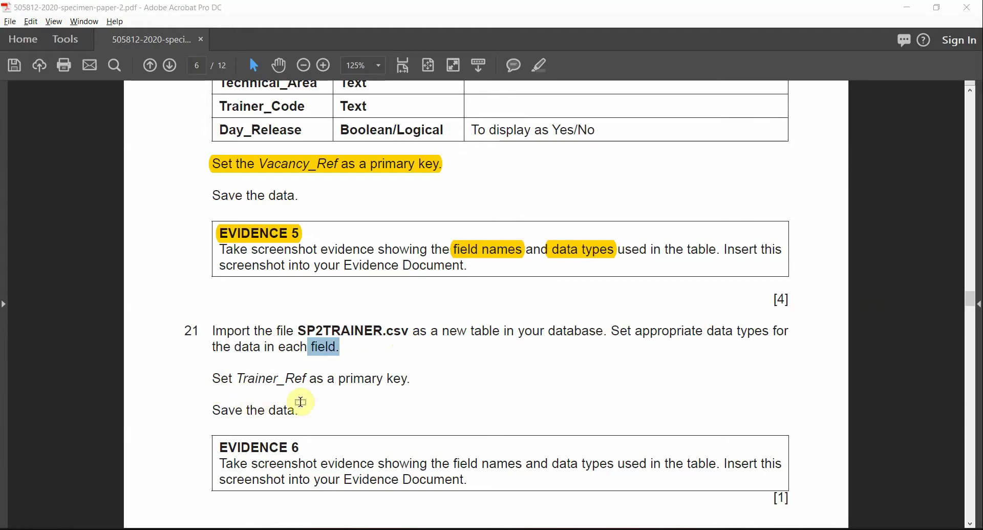
left_click(99, 524)
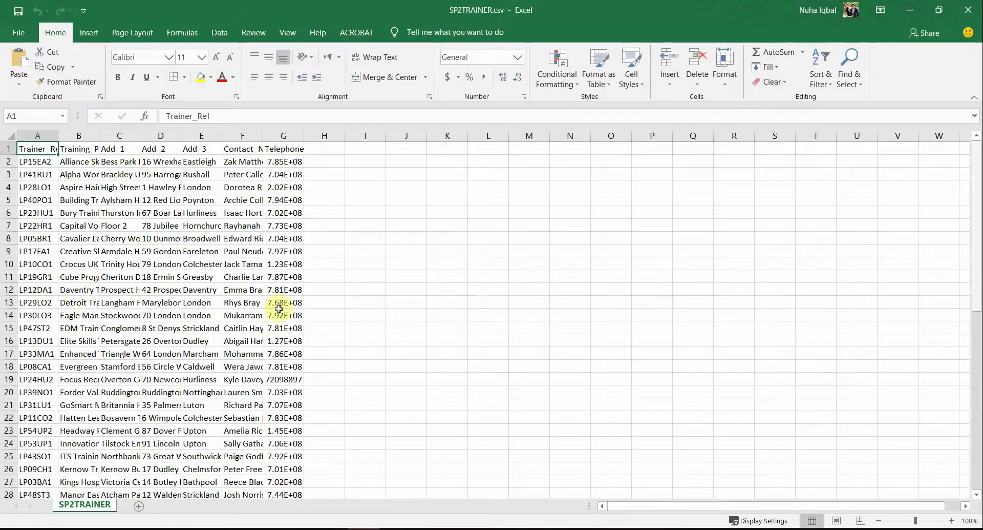
left_click(9, 136)
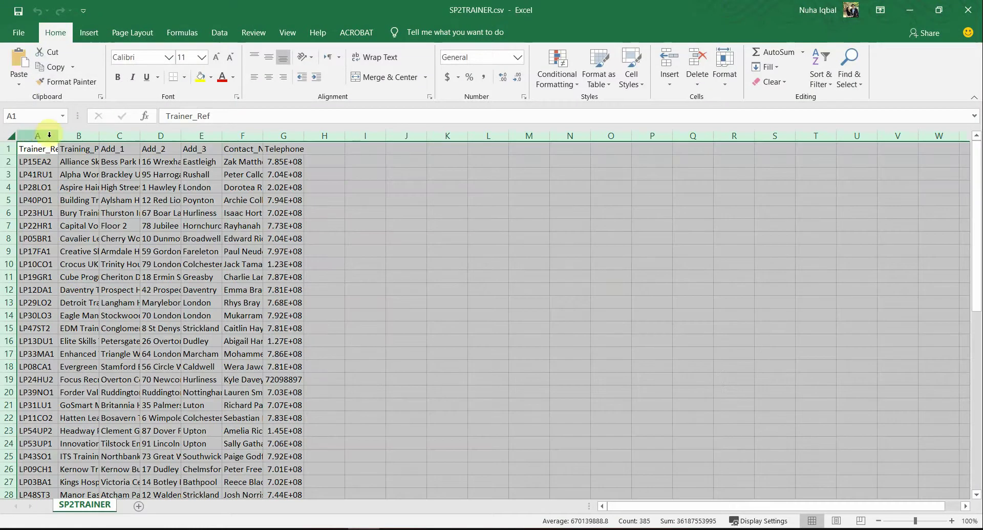
double_click(60, 135)
left_click(375, 216)
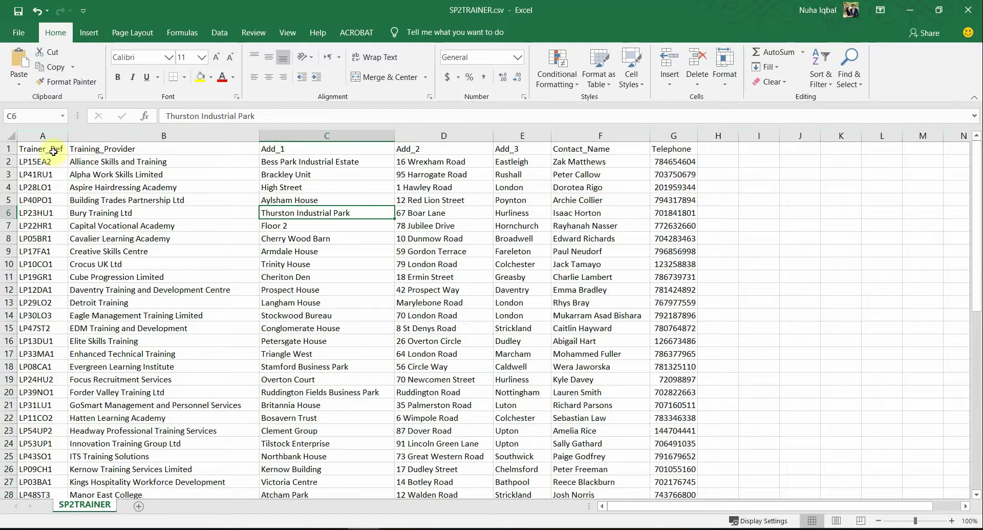
Step: Examine the values in each SP2TRAINER column from Trainer_Ref to Telephone for suitable data types, and reread the exam paper's task 21 instruction
left_click_drag(53, 152, 51, 238)
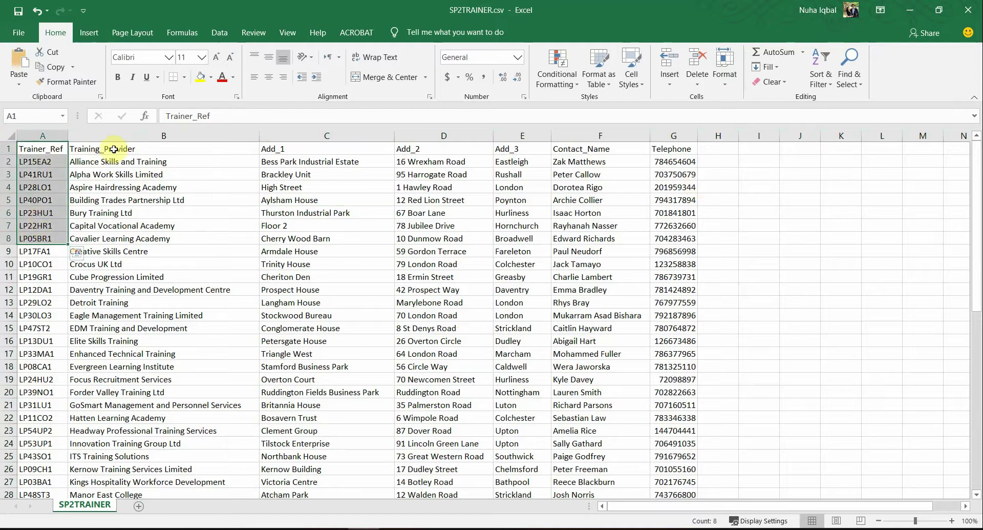
left_click_drag(49, 160, 36, 330)
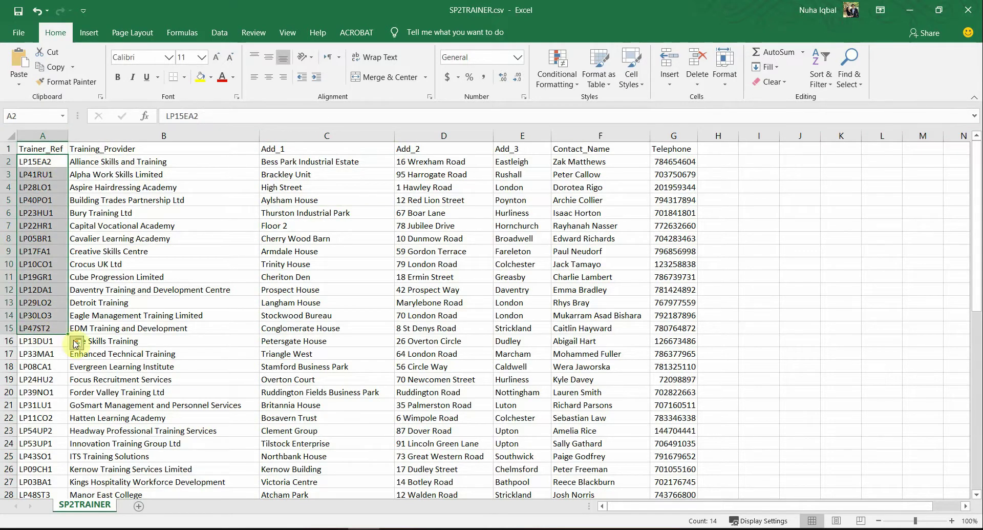
left_click_drag(124, 149, 121, 303)
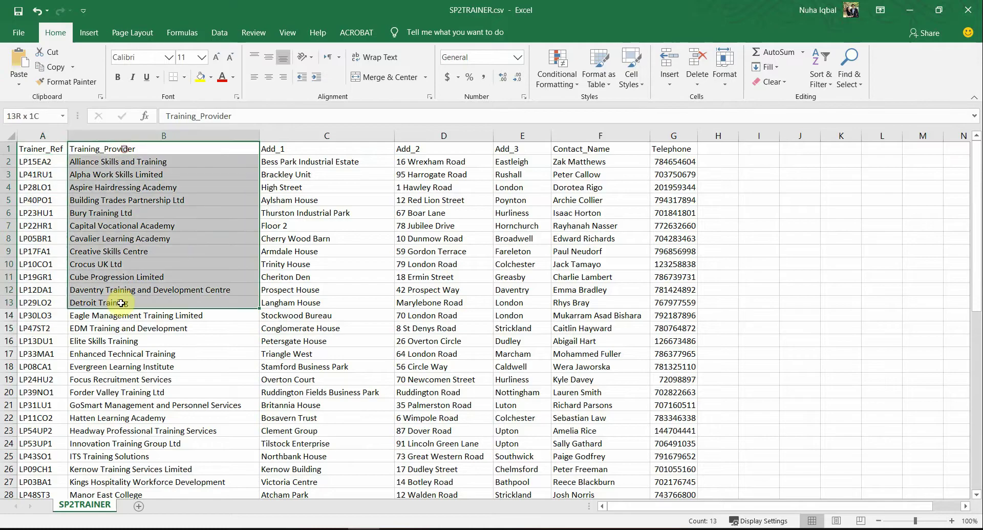
left_click_drag(299, 150, 666, 314)
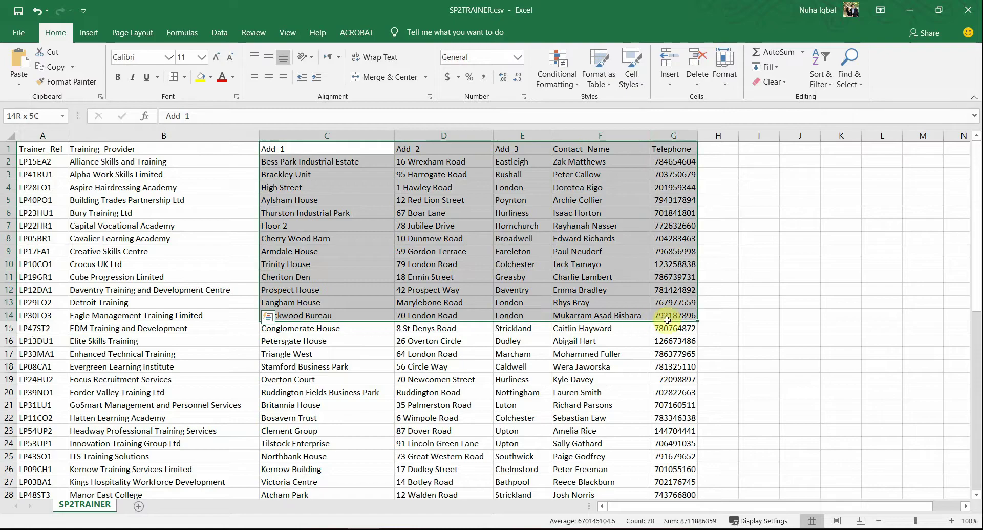
left_click(690, 134)
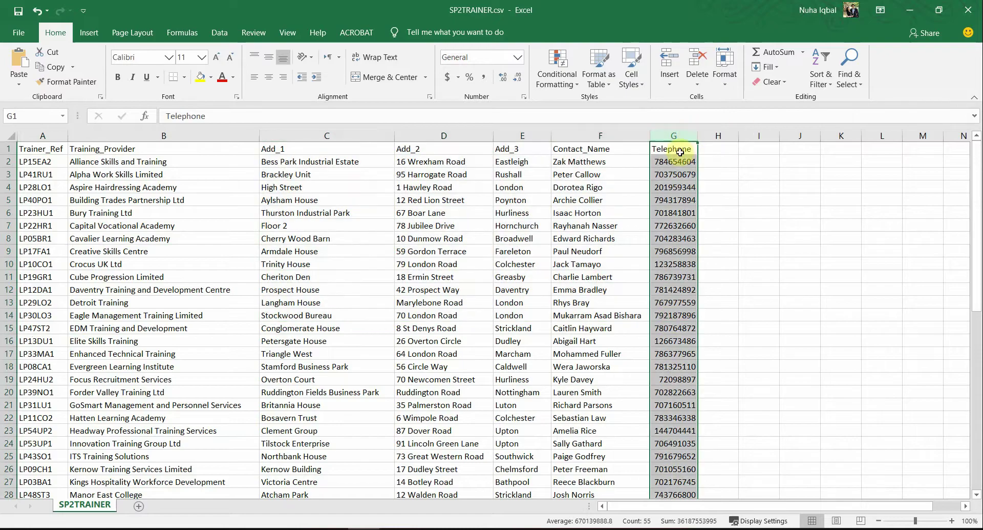
left_click_drag(675, 147, 507, 281)
left_click(675, 135)
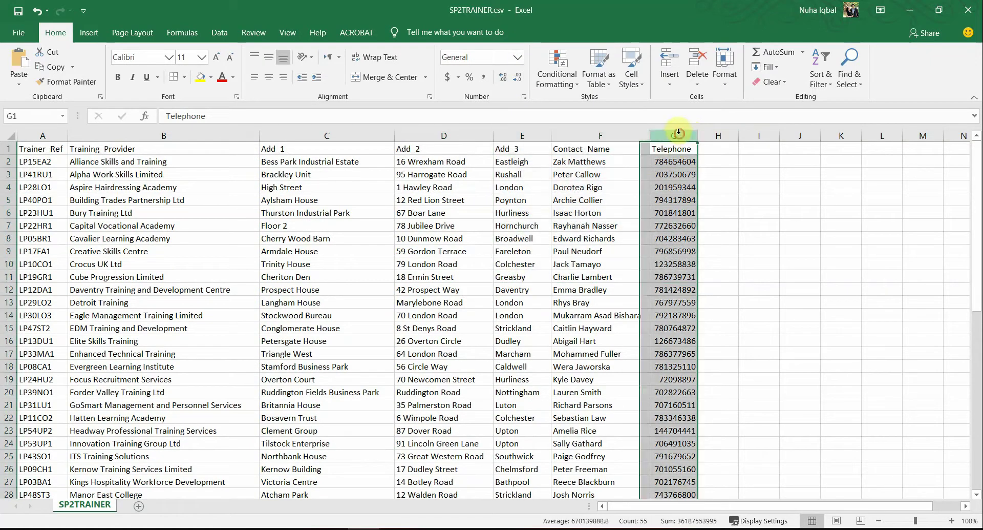
key("alt+Tab")
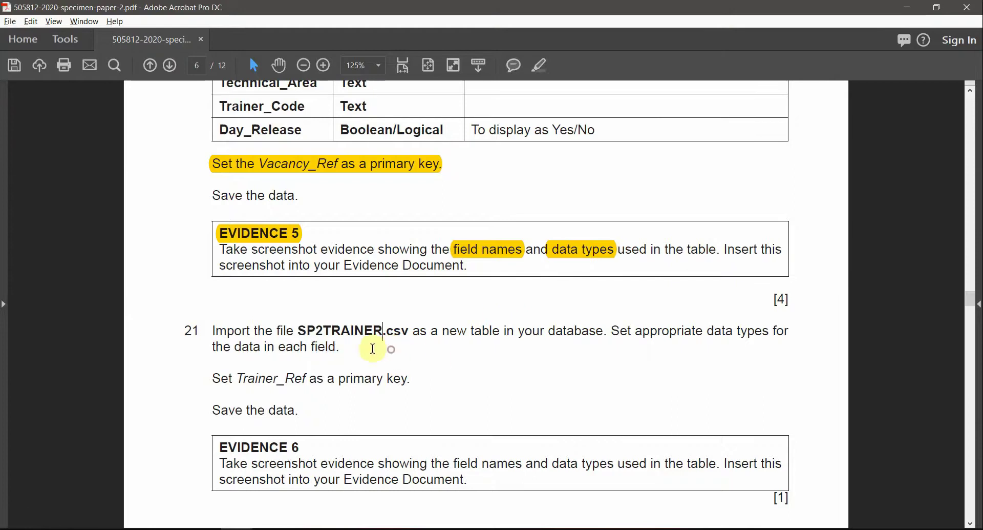
left_click_drag(373, 345, 229, 339)
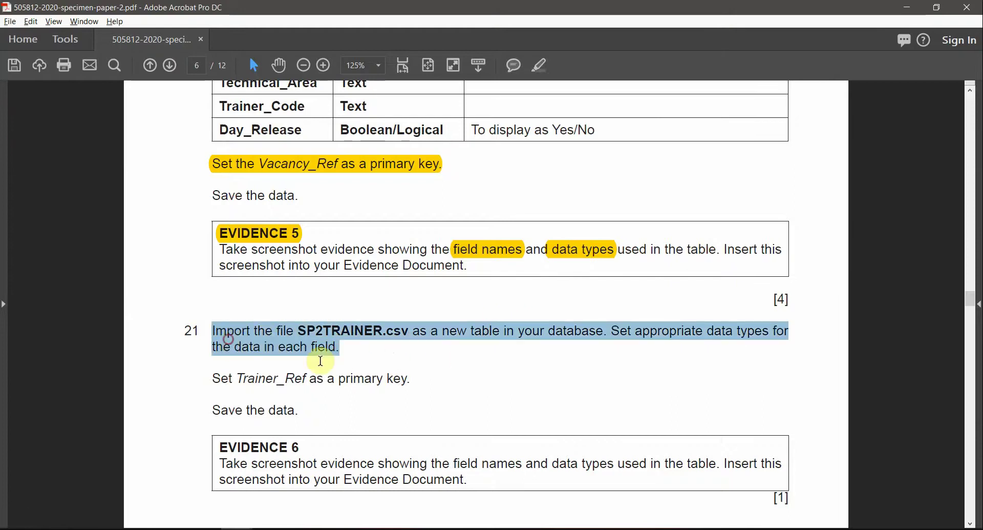
Step: Switch to Access and close the SP2APPRENT table
key("alt+Tab")
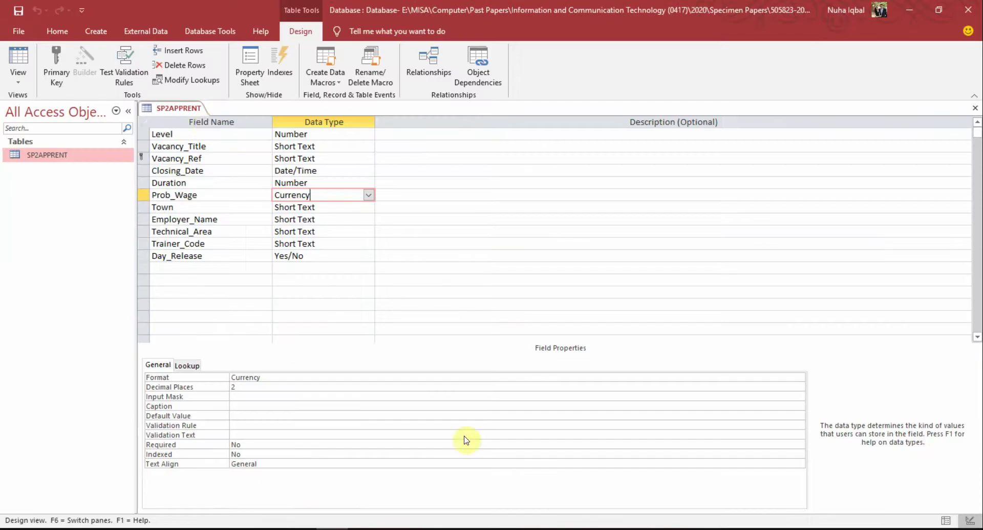
right_click(155, 109)
left_click(164, 106)
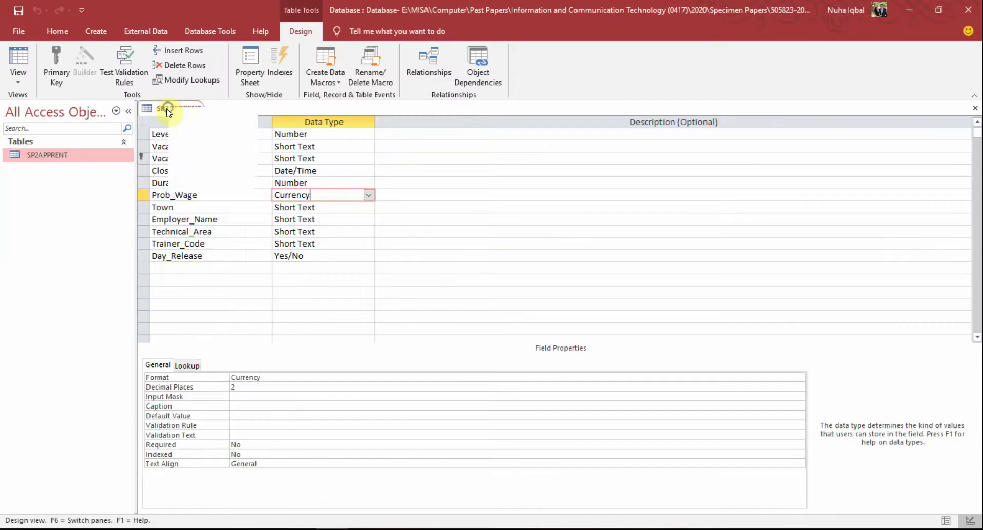
right_click(165, 106)
left_click(186, 132)
Step: Try to import the text file SP2TRAINER.csv into a new table in the current database
left_click(111, 30)
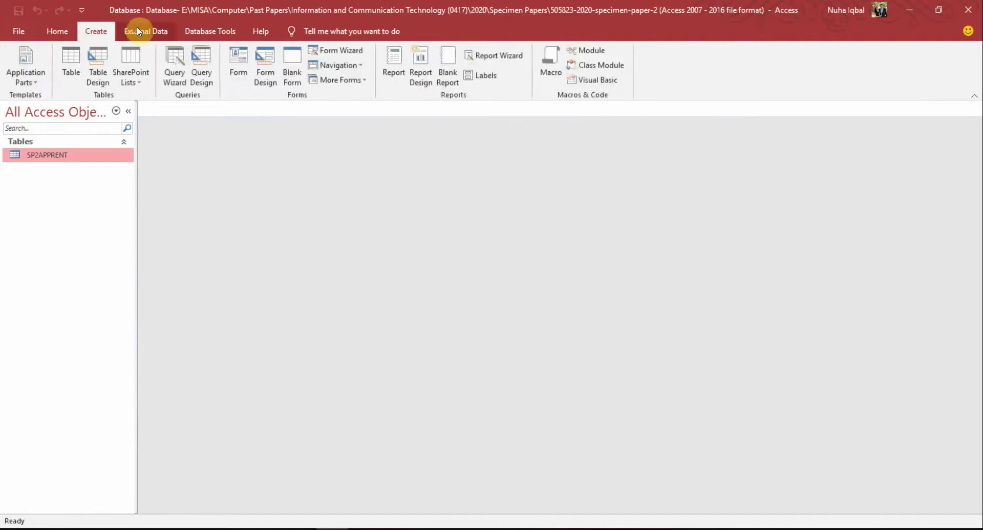
left_click(139, 30)
left_click(22, 67)
mouse_move(94, 110)
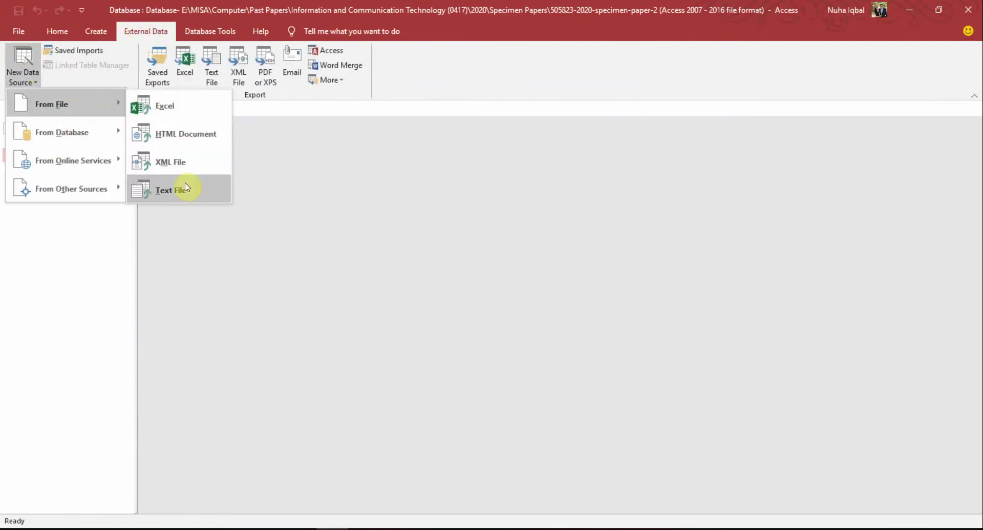
left_click(189, 187)
left_click(674, 187)
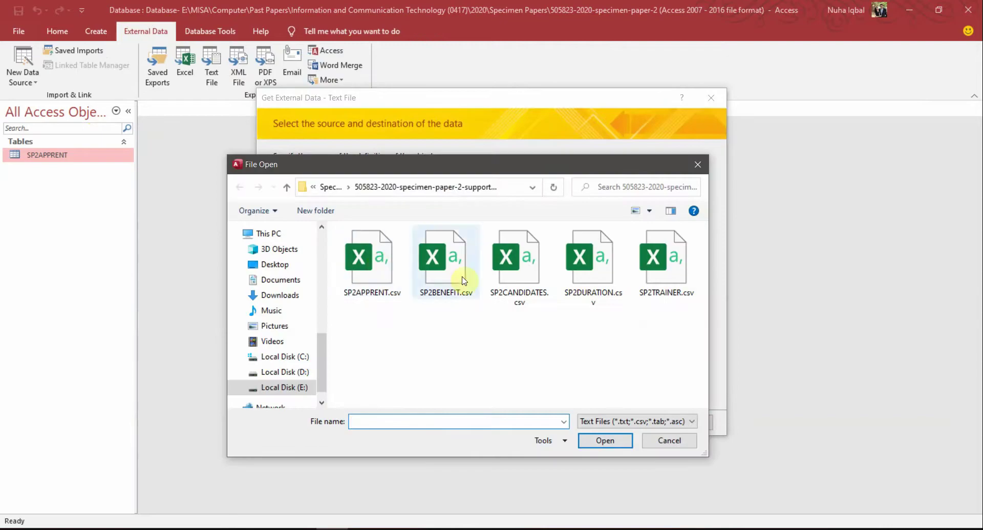
double_click(643, 275)
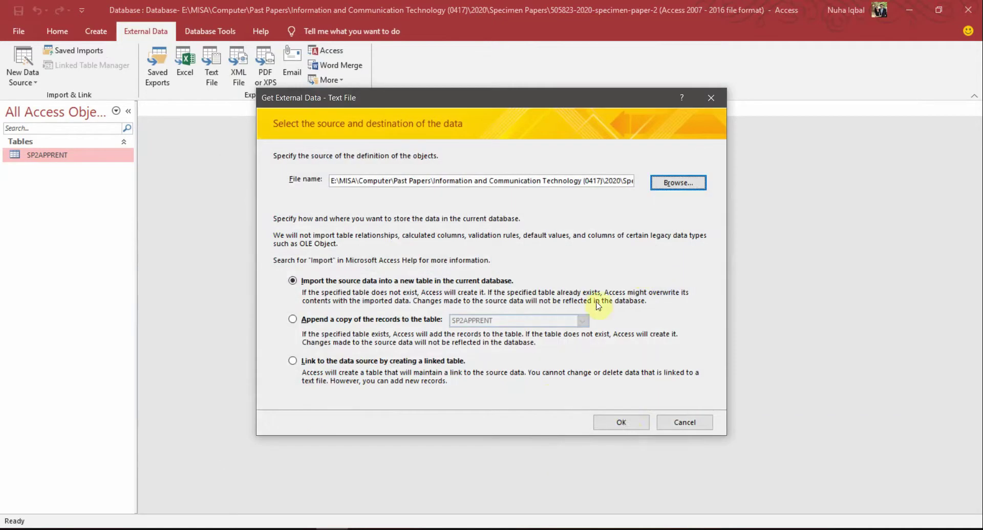
left_click(627, 427)
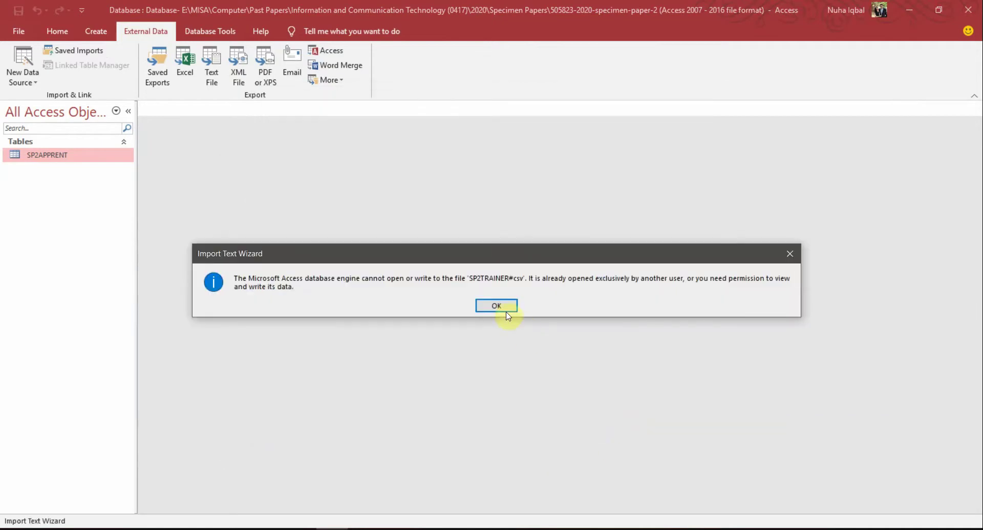
Step: Switch to Excel and close SP2TRAINER.csv without saving the changes
left_click(363, 528)
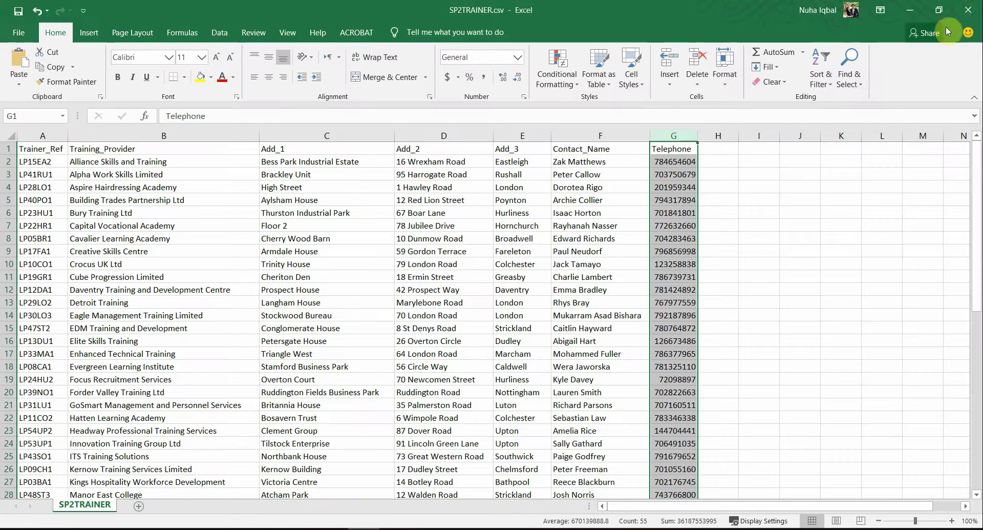
left_click(968, 9)
left_click(493, 285)
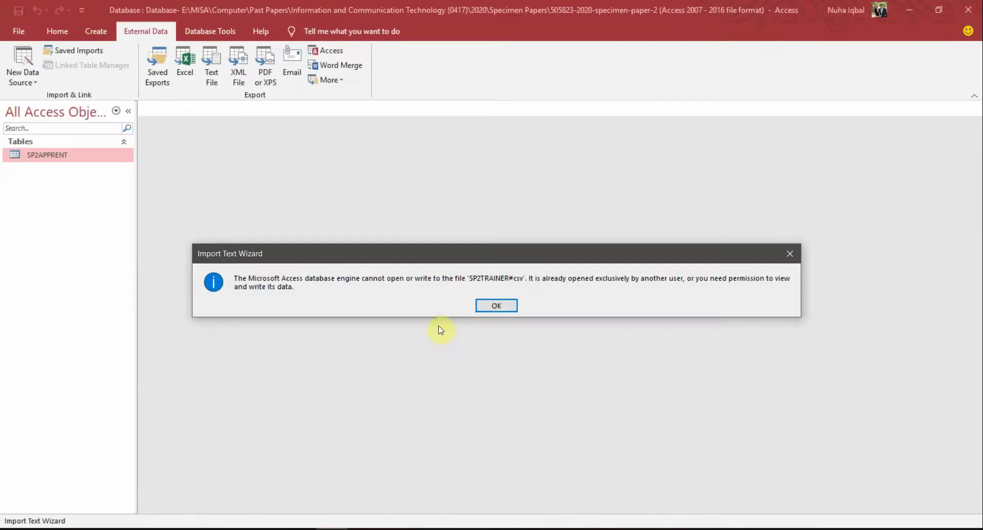
Step: Restart the text-file import of SP2TRAINER.csv into a new table in the current database
left_click(484, 306)
left_click(20, 72)
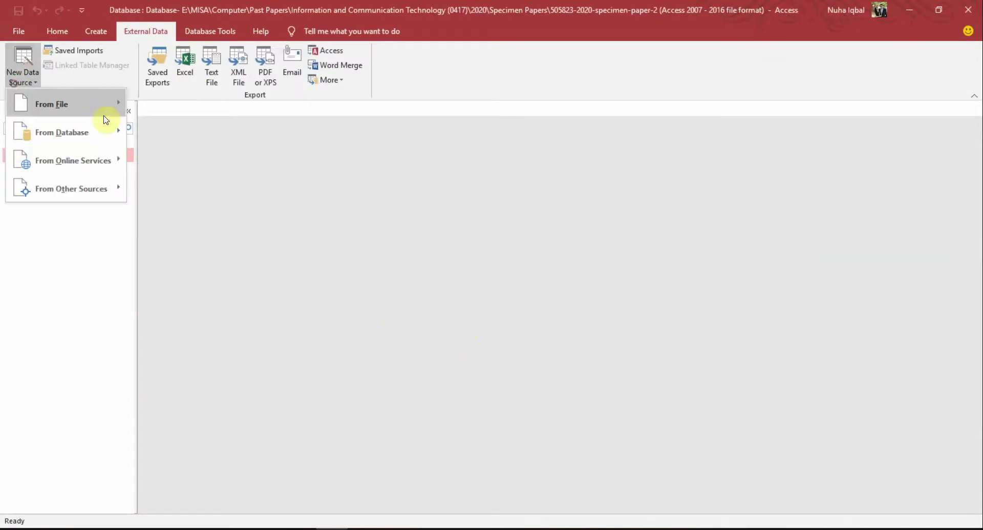
mouse_move(103, 105)
left_click(200, 180)
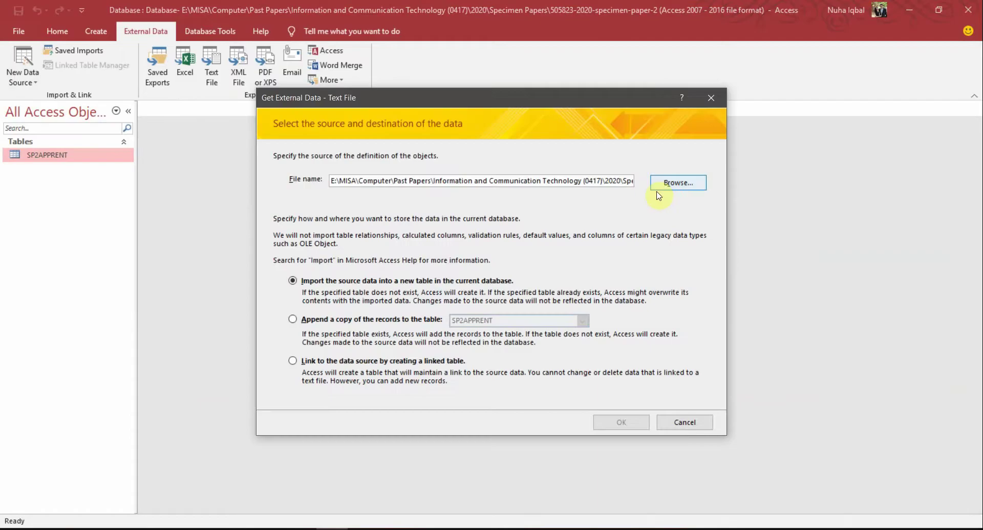
left_click(663, 185)
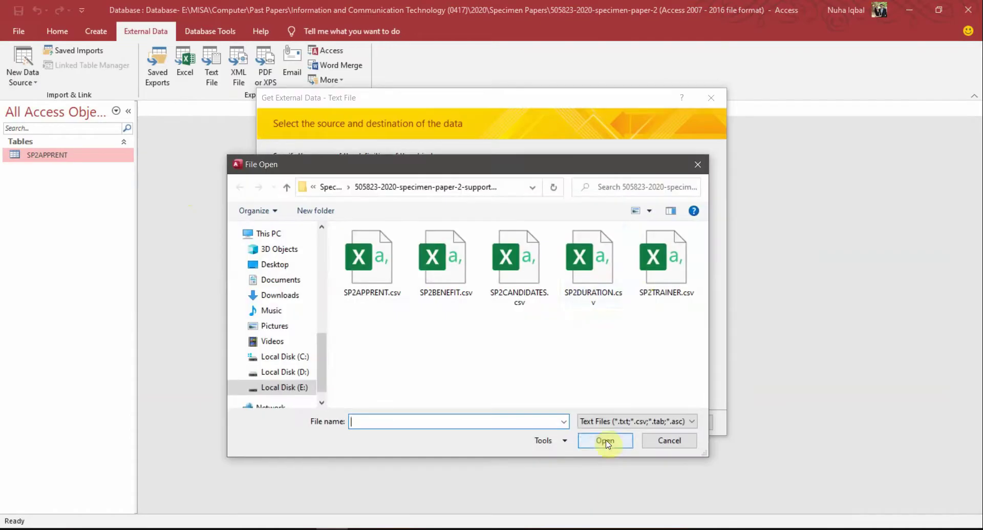
double_click(660, 279)
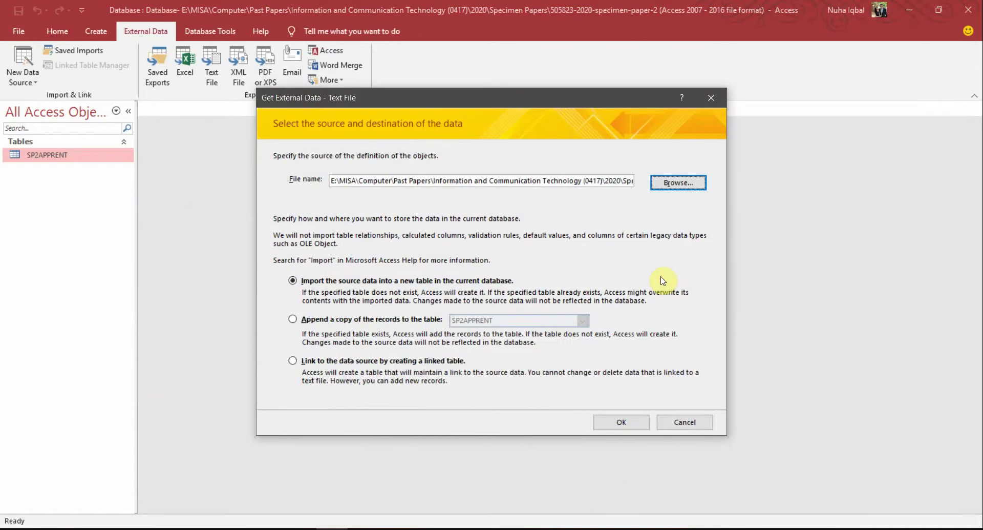
left_click(625, 422)
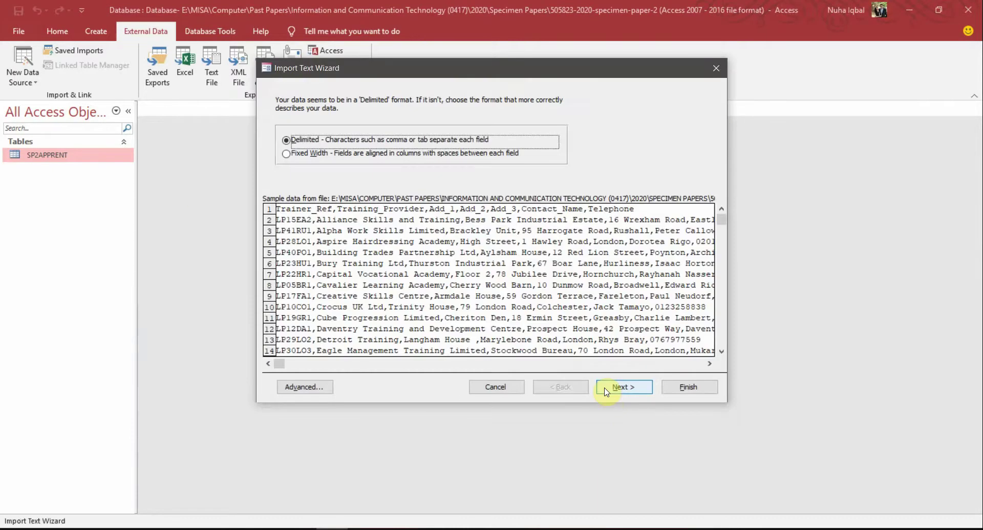
Step: Import the data as comma-delimited with the first row as field names, and choose Trainer_Ref as the primary key
left_click(606, 389)
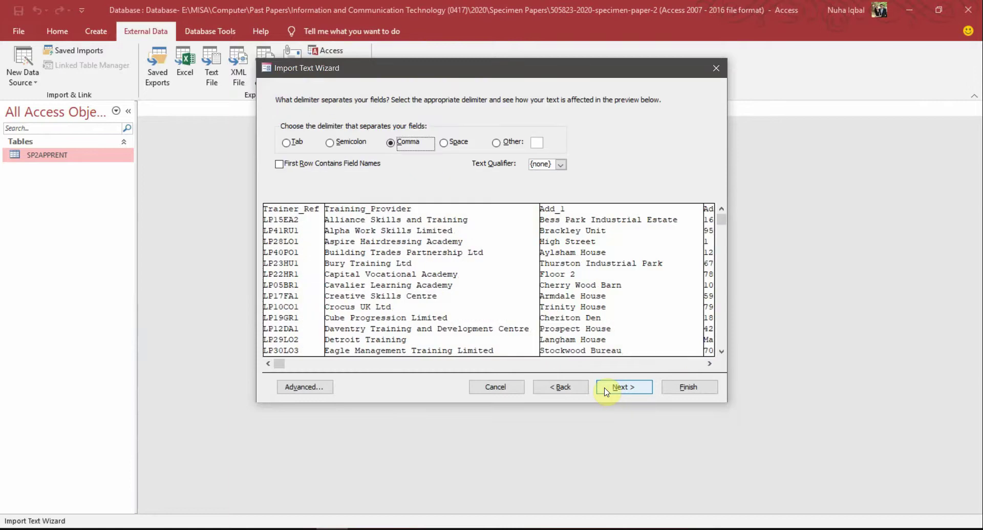
left_click(303, 164)
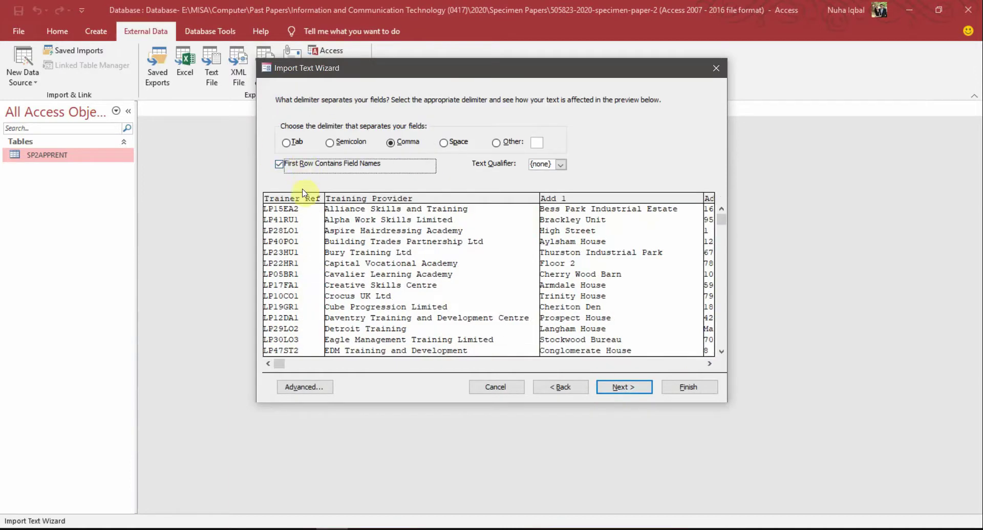
left_click(607, 390)
left_click(608, 390)
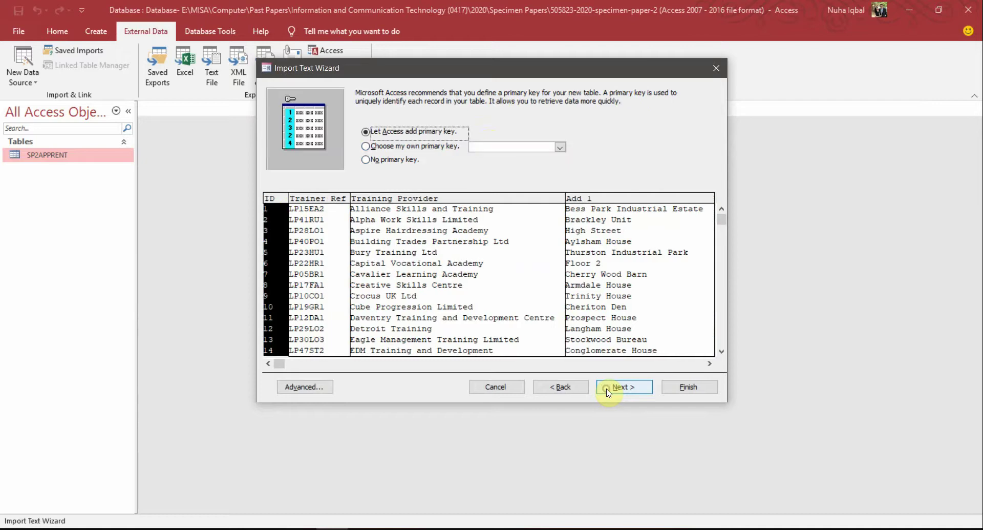
left_click(488, 143)
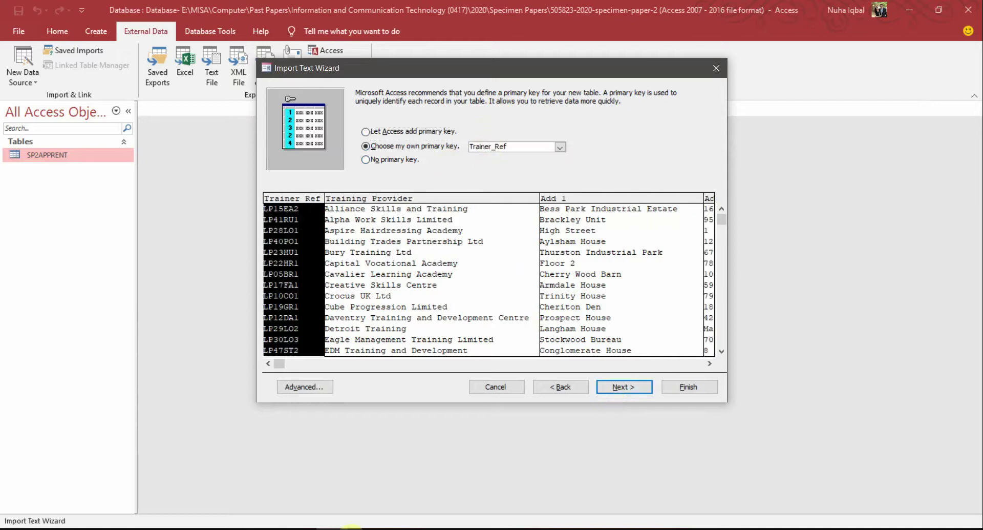
Step: Switch to the exam paper in Acrobat, highlight "Trainer_Ref as a primary key." in task 21, and return to Access
mouse_move(237, 528)
left_click(197, 505)
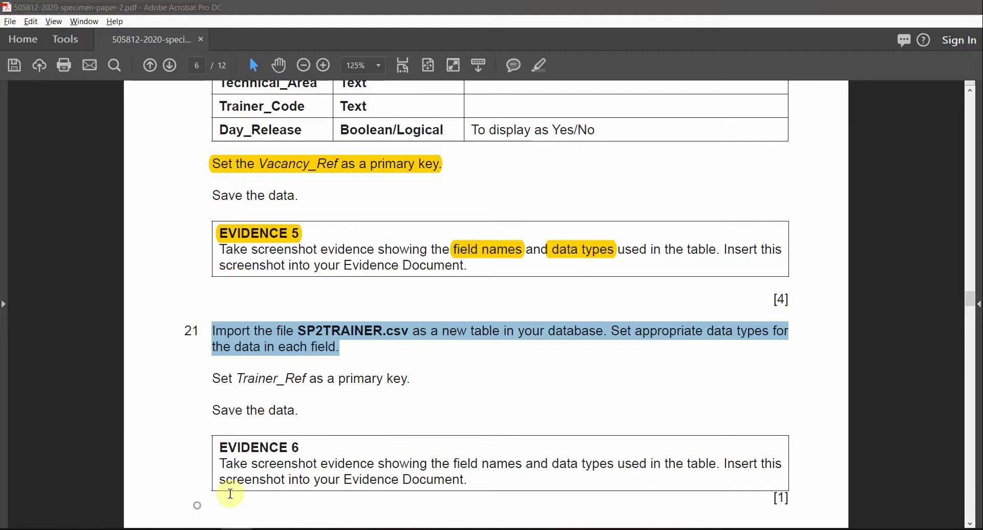
left_click_drag(411, 379, 237, 379)
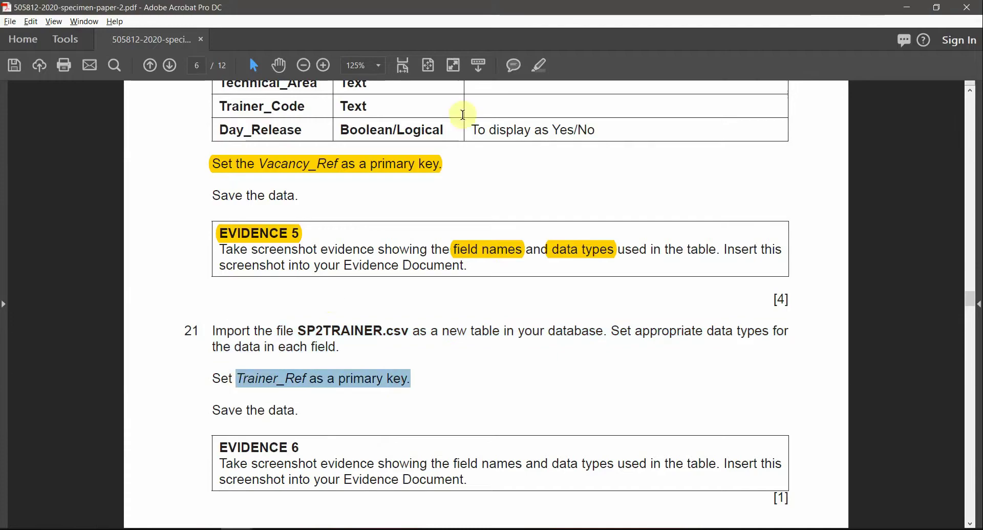
left_click(543, 64)
key("alt+Tab")
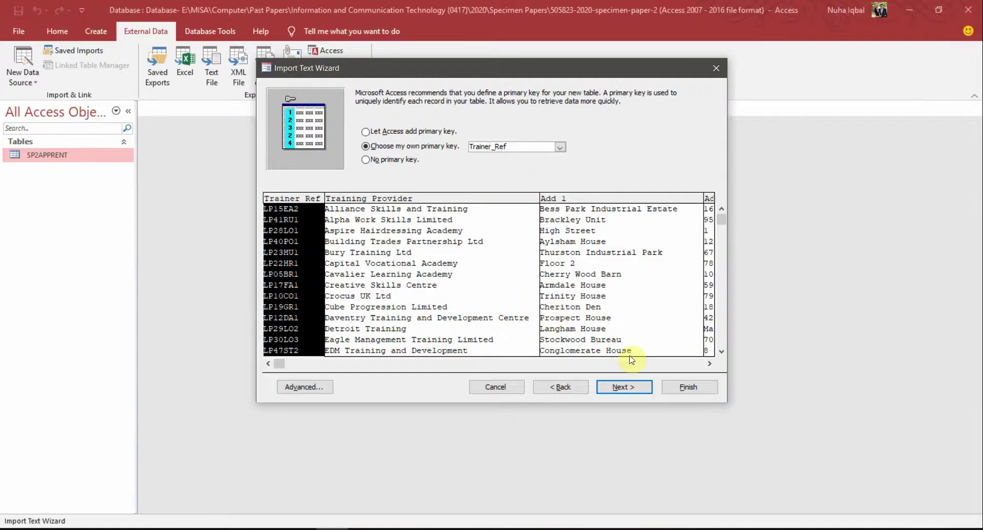
Step: Set the Telephone field's data type to Short Text in the import specification and finish importing to the SP2TRAINER table
left_click(623, 387)
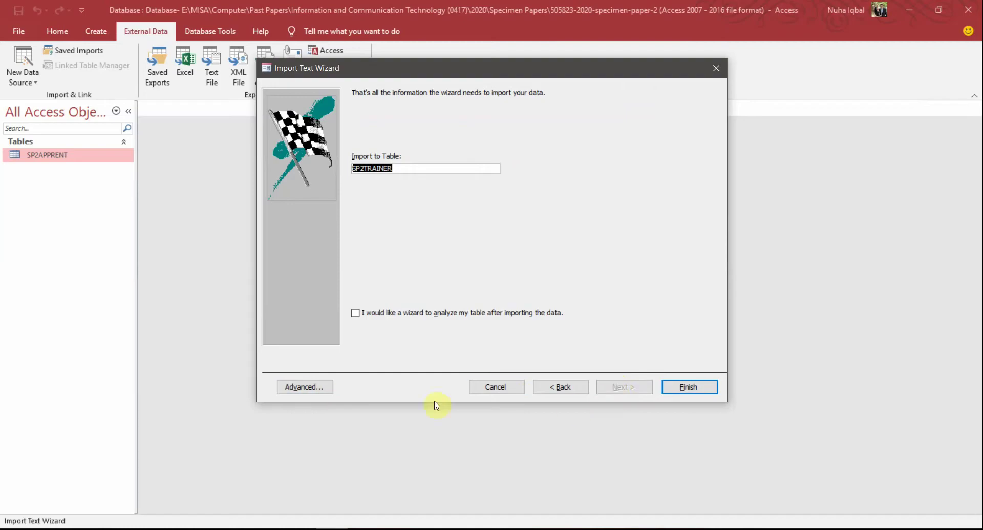
left_click(327, 391)
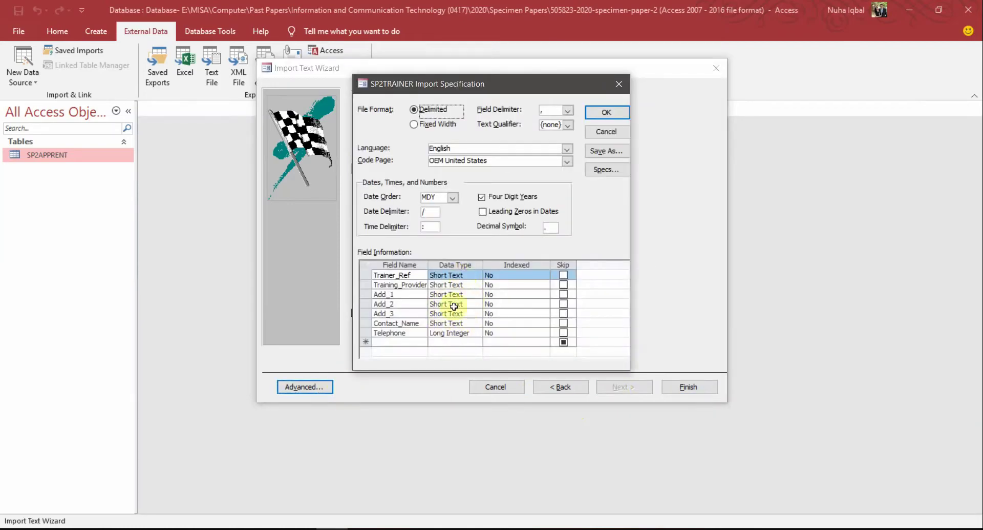
left_click(448, 332)
left_click(478, 333)
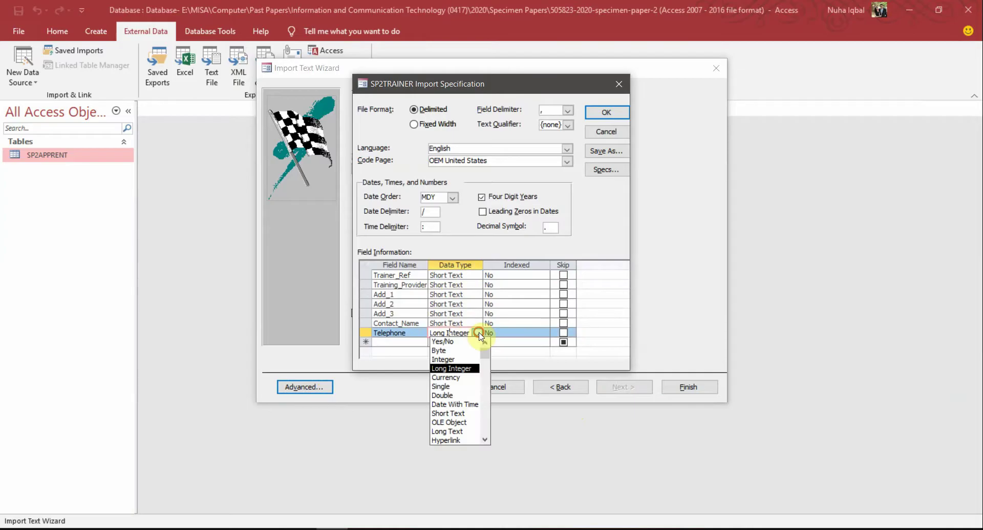
left_click(448, 413)
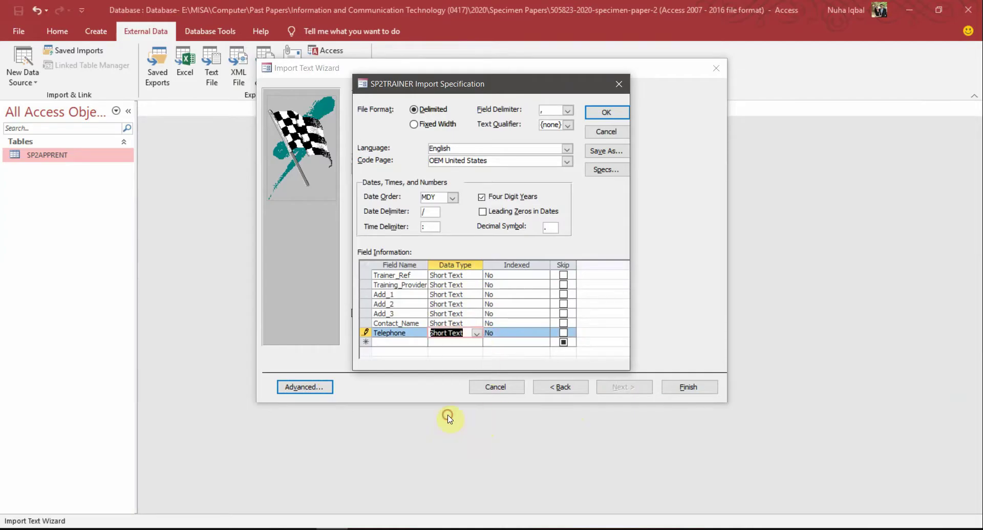
left_click(608, 114)
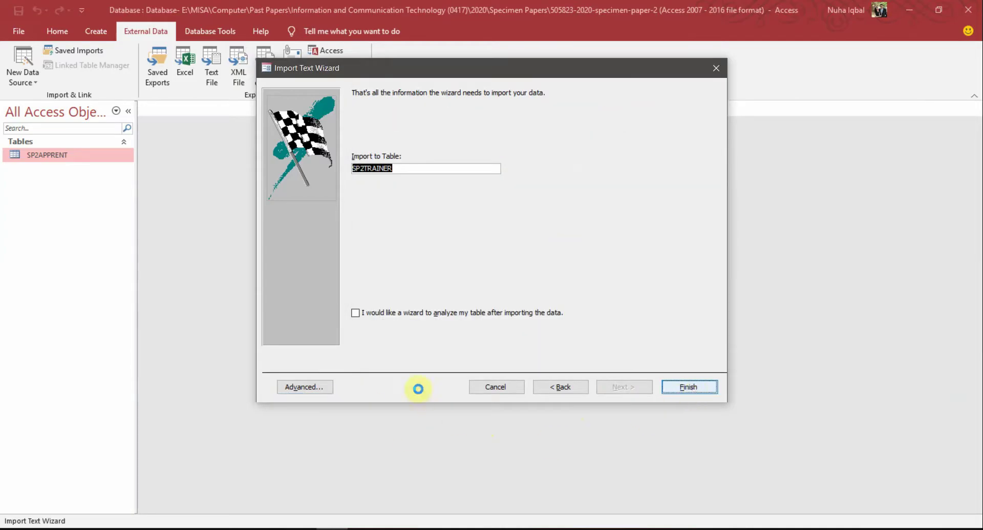
left_click(674, 431)
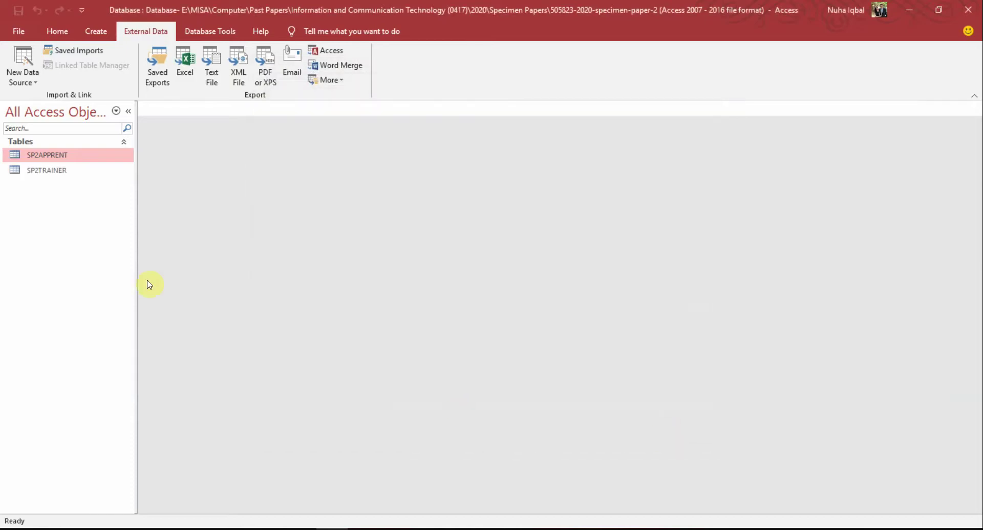
Step: Open the SP2TRAINER table and show it in Design View
left_click(59, 172)
double_click(60, 172)
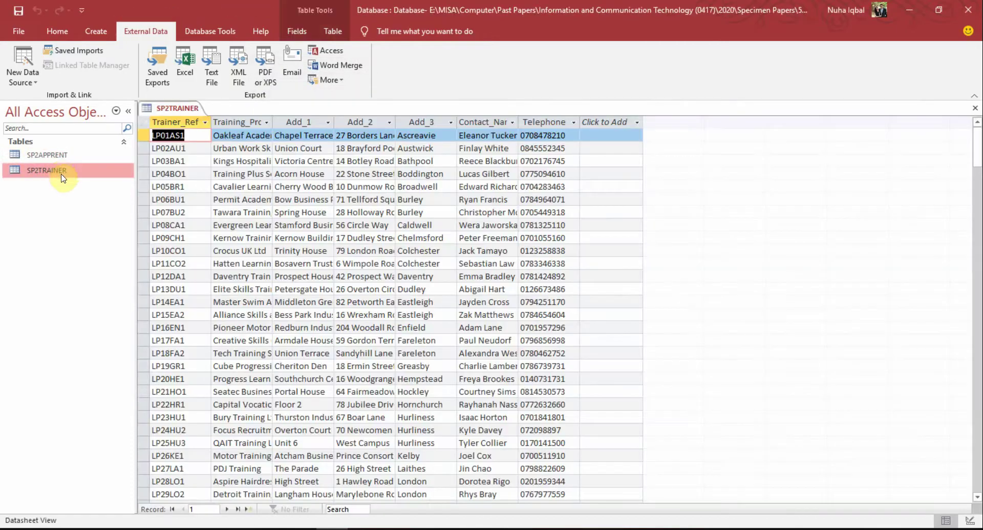
left_click(66, 29)
left_click(26, 52)
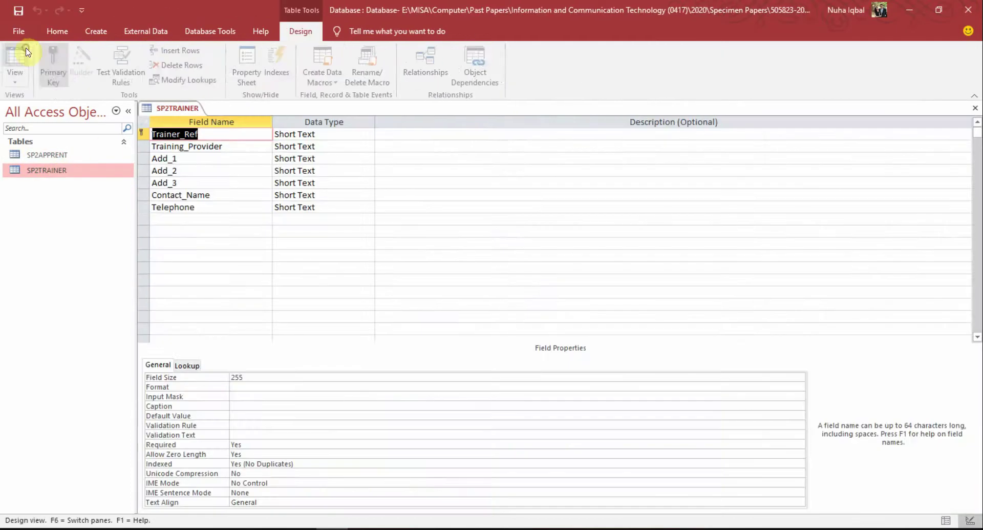
Step: Reread the "Save the data." instruction of task 21 in the exam paper and save the SP2TRAINER table in Access
key("alt+Tab")
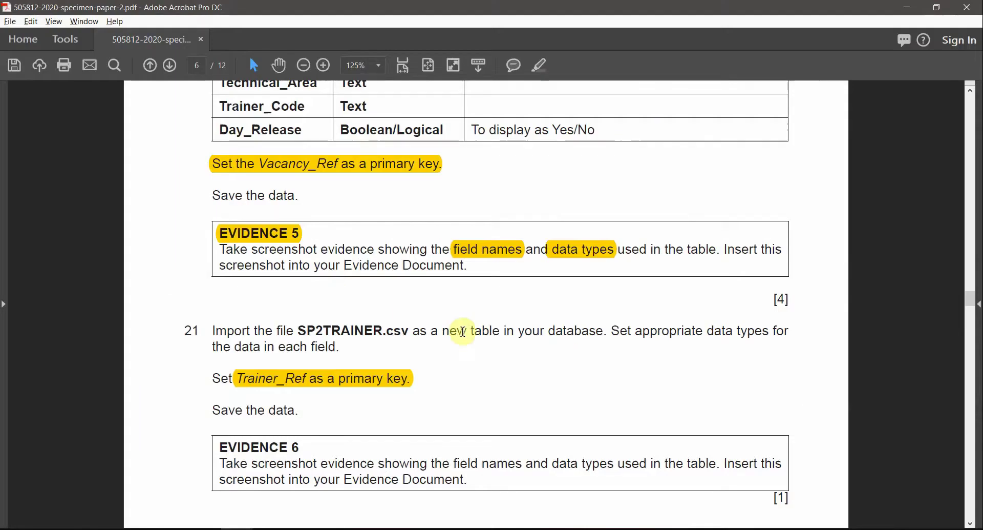
scroll(467, 385, "down", 2)
left_click_drag(301, 378, 212, 378)
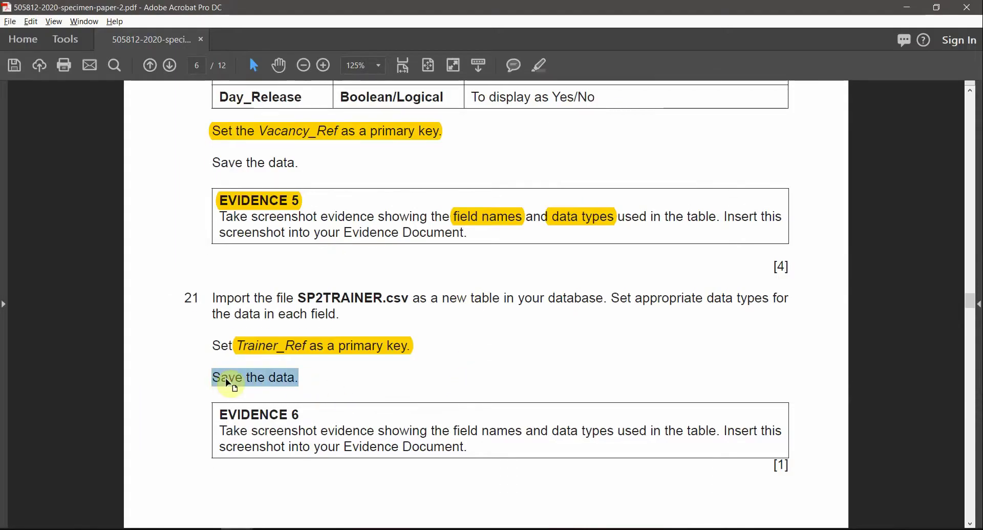
key("alt+Tab")
right_click(169, 109)
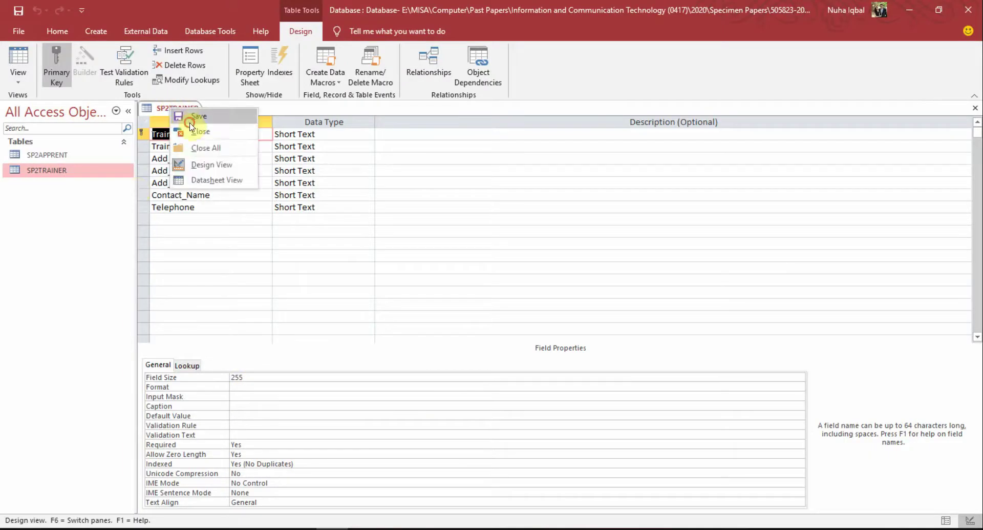
Step: Switch to the exam paper in Acrobat and highlight "field names and data types used" in the EVIDENCE 6 box
key("alt+Tab")
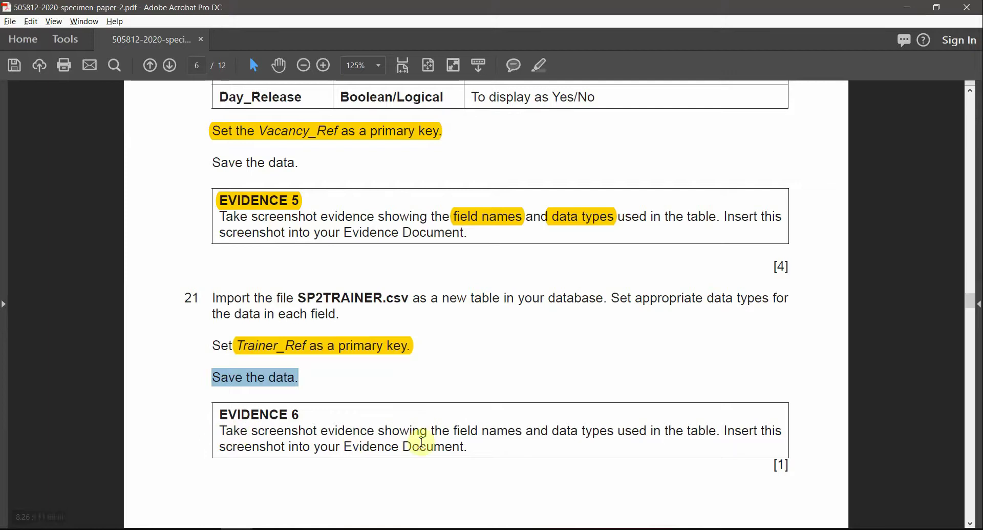
left_click_drag(453, 431, 647, 431)
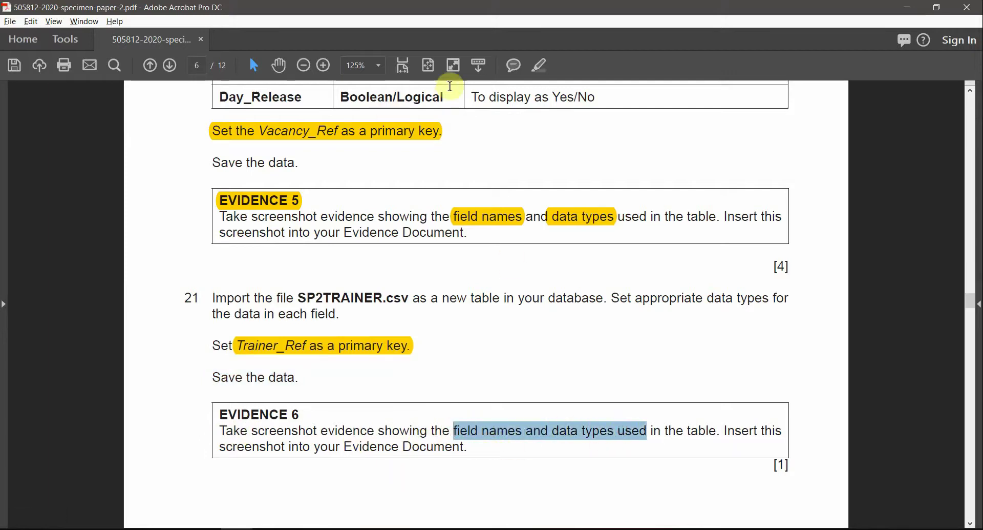
left_click(539, 65)
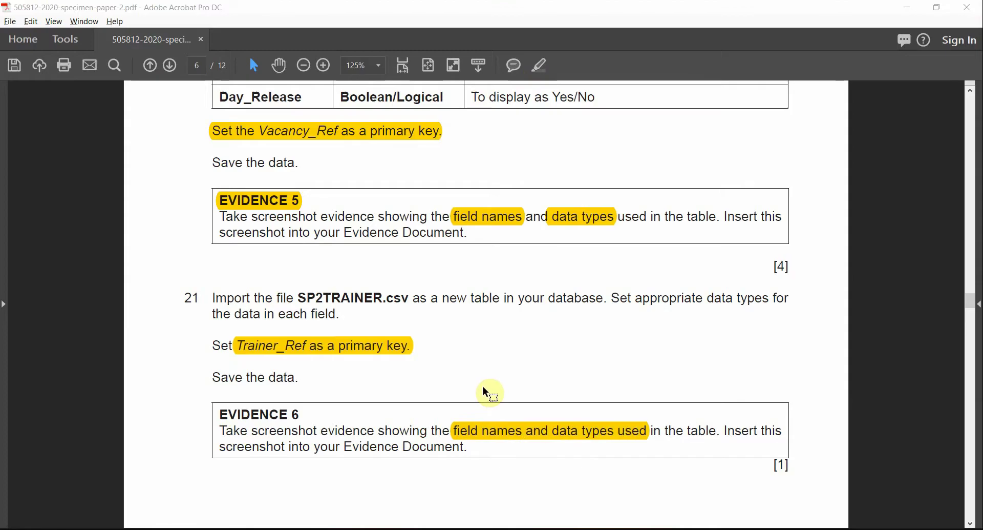
Step: Switch to Access and capture a screenshot of the field names and data types in the SP2TRAINER design
key("alt+Tab")
left_click(386, 275)
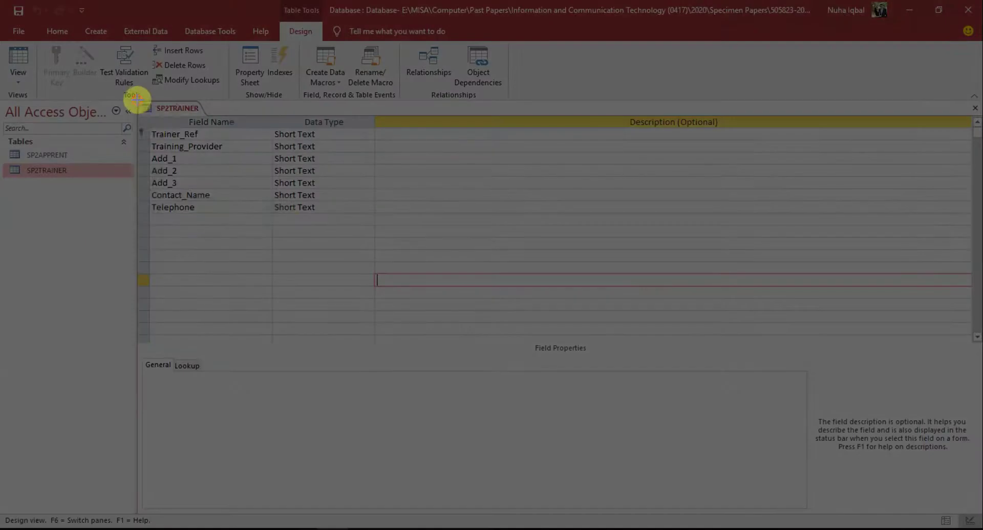
left_click_drag(138, 98, 373, 218)
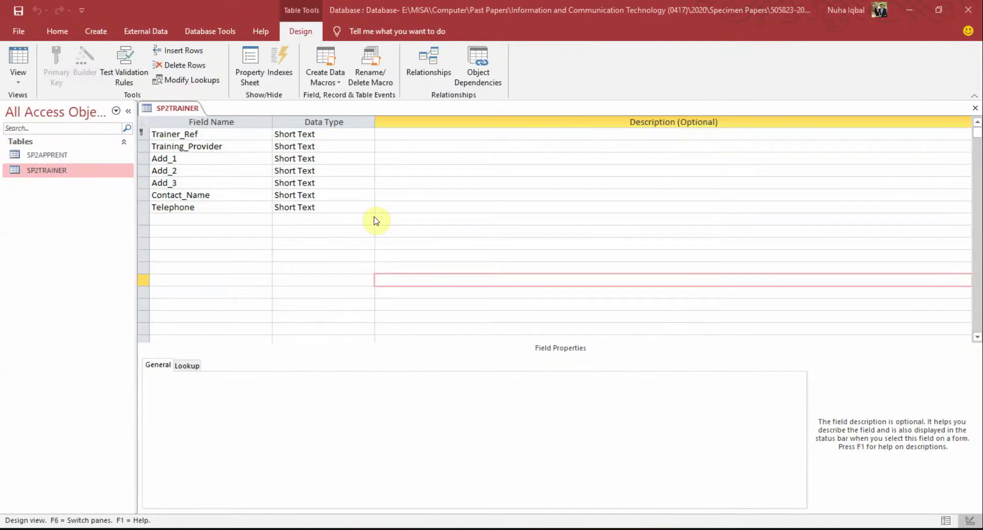
Step: Switch to SP2EVIDENCE0001.docx in Word, paste the screenshot under EVIDENCE 6, and shrink it to about 10 cm wide
key("alt+Tab")
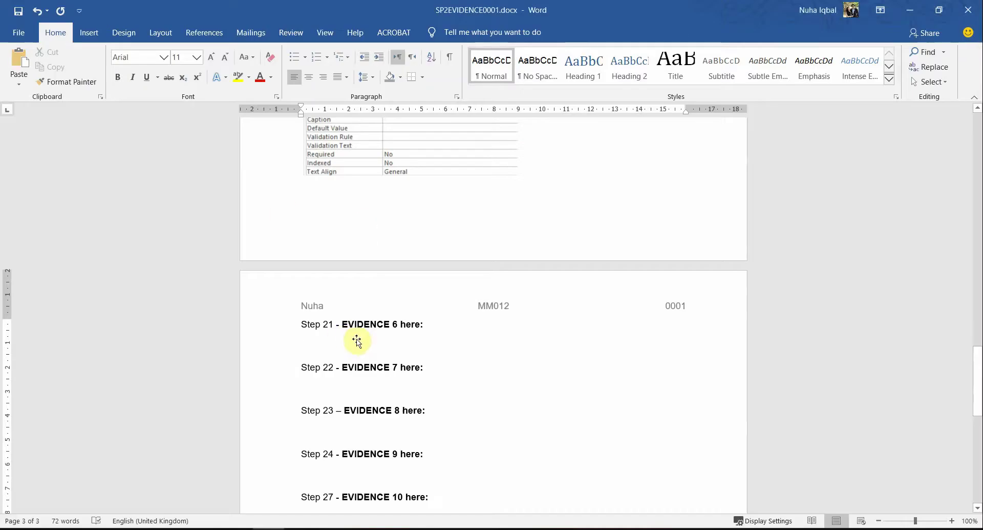
key("ctrl+v")
left_click(552, 445)
left_click_drag(597, 472, 536, 420)
scroll(592, 419, "up", 3)
scroll(592, 419, "up", 6)
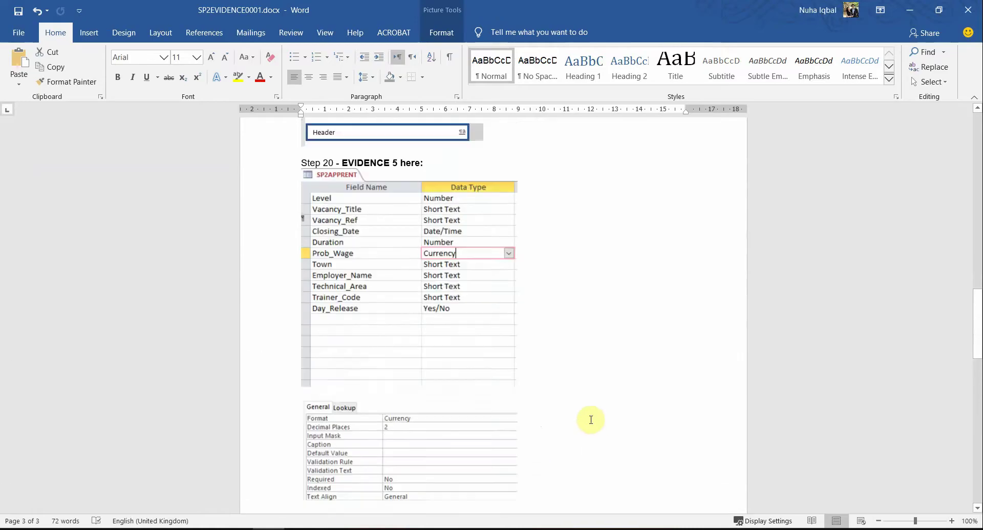
scroll(586, 421, "down", 3)
scroll(586, 421, "down", 10)
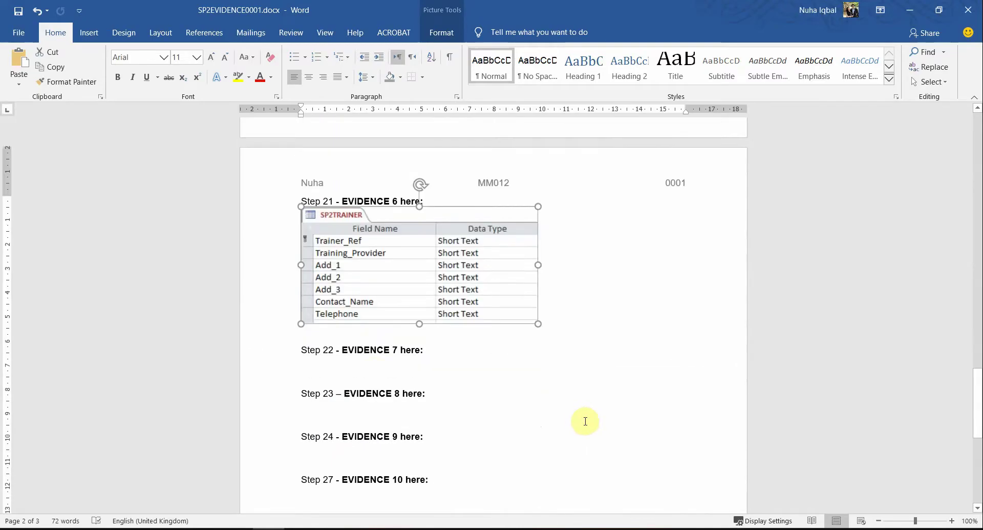
left_click(374, 239)
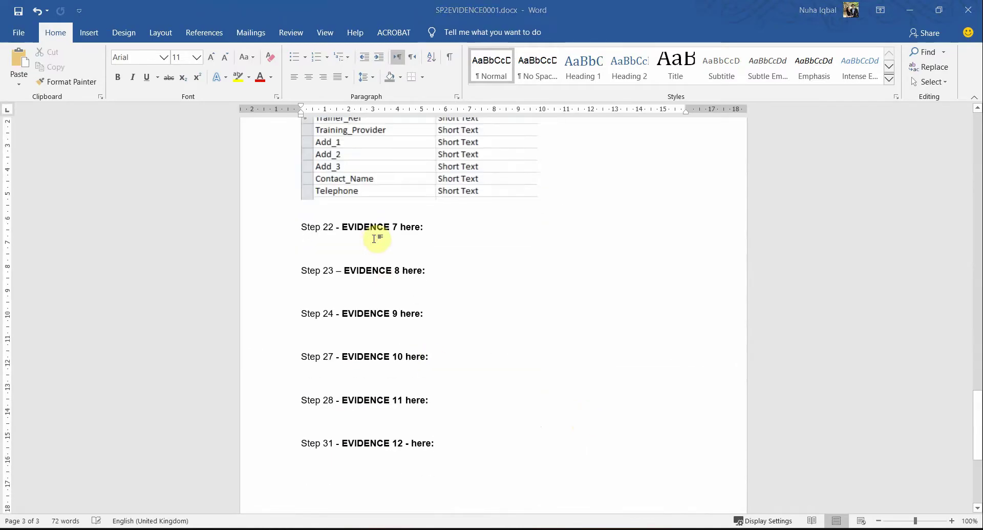
Step: Switch to the exam paper in Acrobat and highlight "Trainer_Ref field in" in task 22
key("alt+Tab")
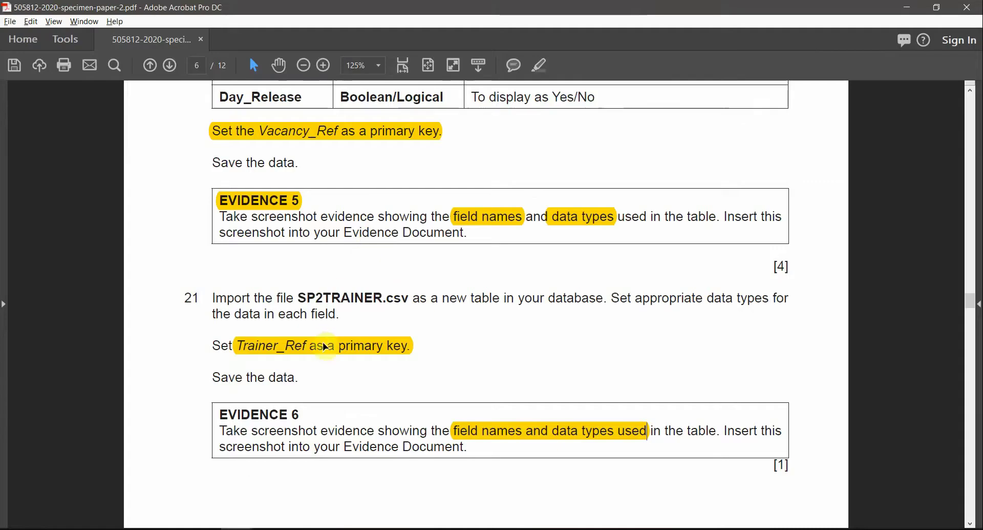
scroll(333, 433, "down", 2)
scroll(333, 432, "down", 8)
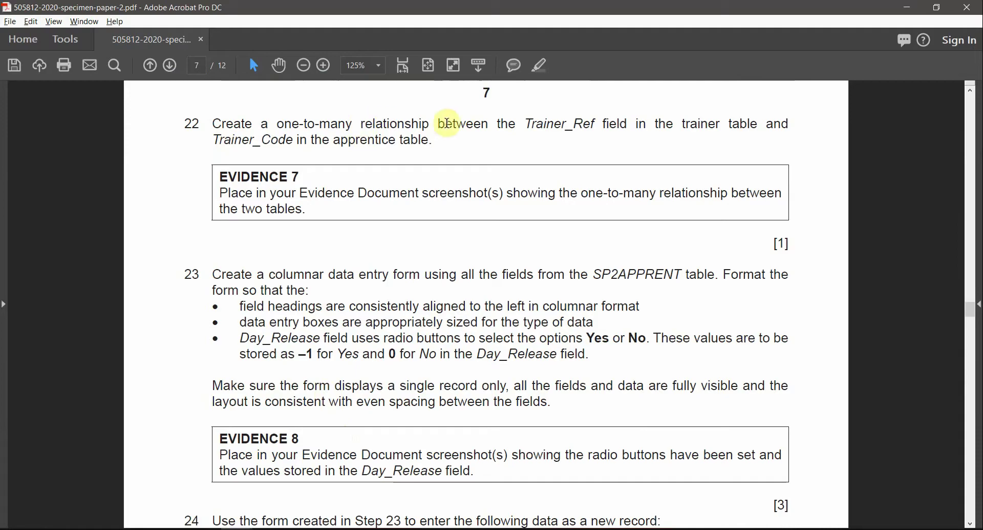
left_click_drag(527, 121, 635, 124)
left_click(538, 64)
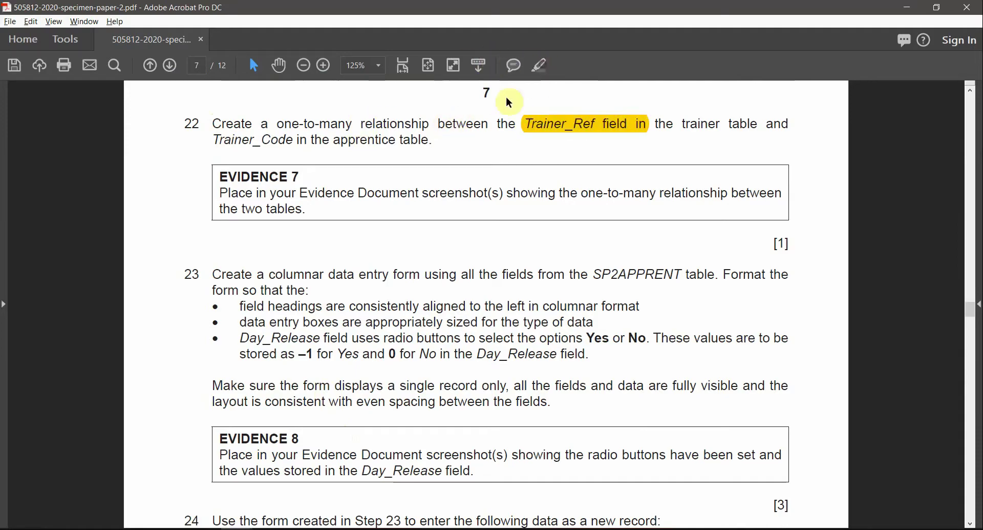
Step: Highlight "one-to-many relationship" and "trainer" in task 22 of the exam paper
left_click_drag(277, 123, 430, 123)
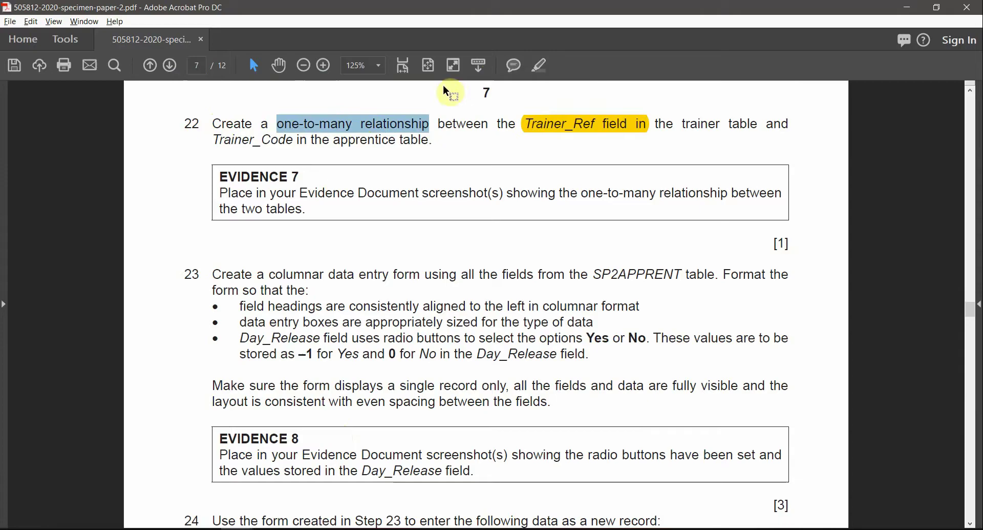
left_click(538, 64)
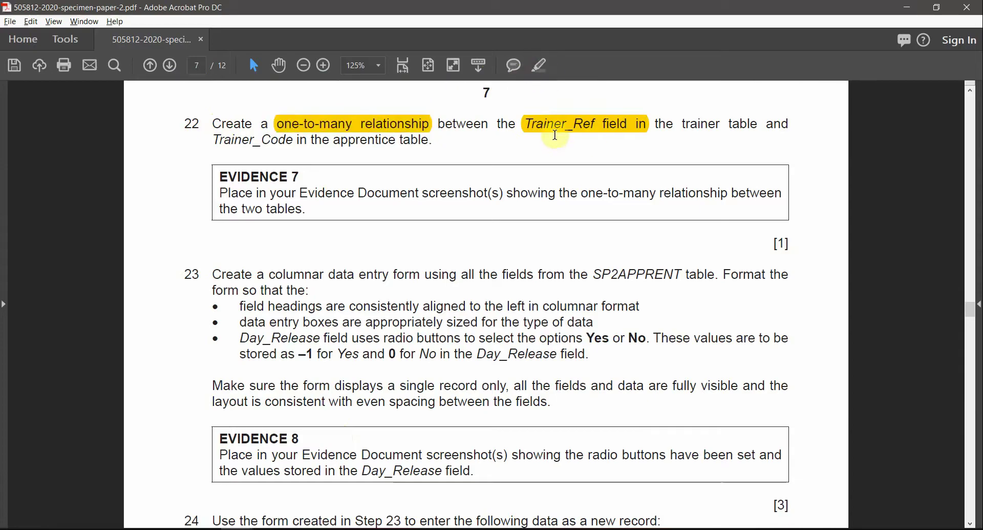
left_click(706, 123)
double_click(702, 123)
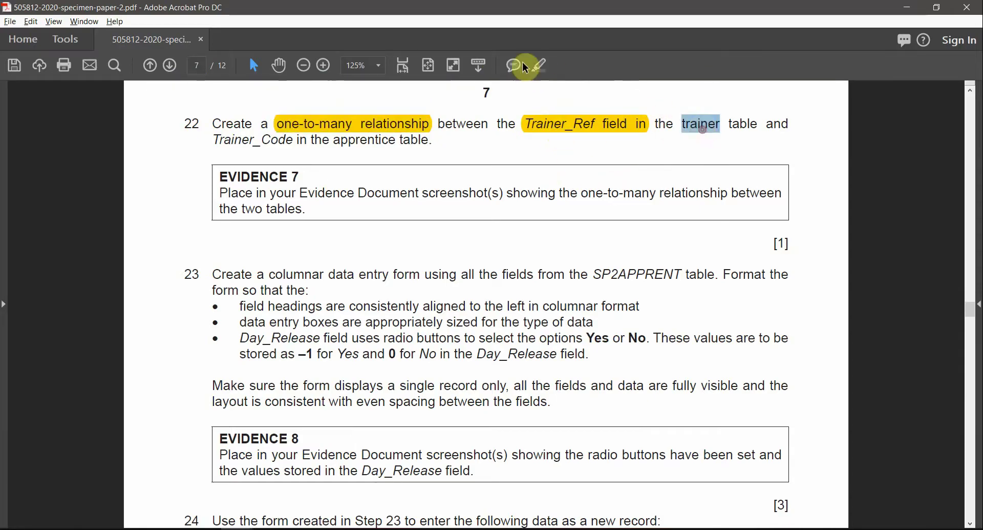
left_click(539, 65)
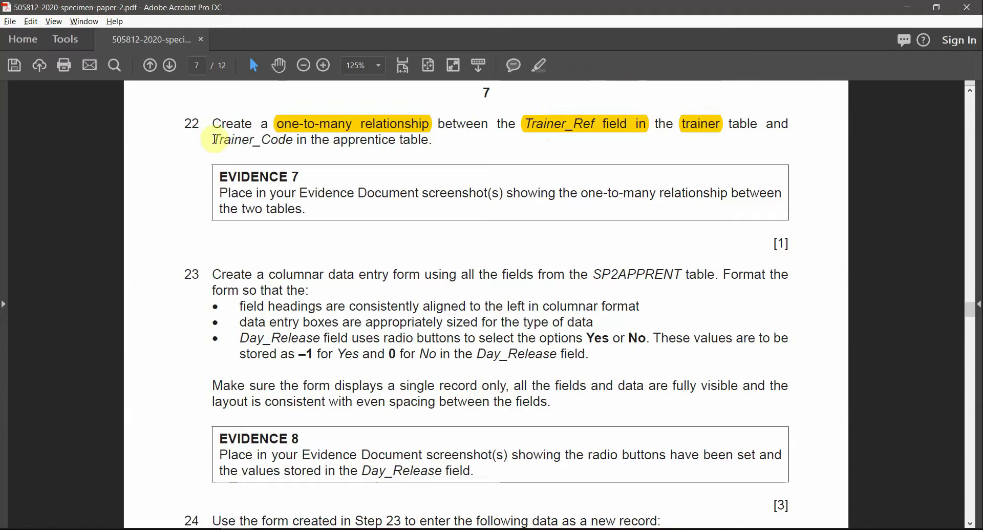
Step: Highlight "Trainer_Code in" and "apprentice table" in task 22
left_click_drag(214, 139, 301, 143)
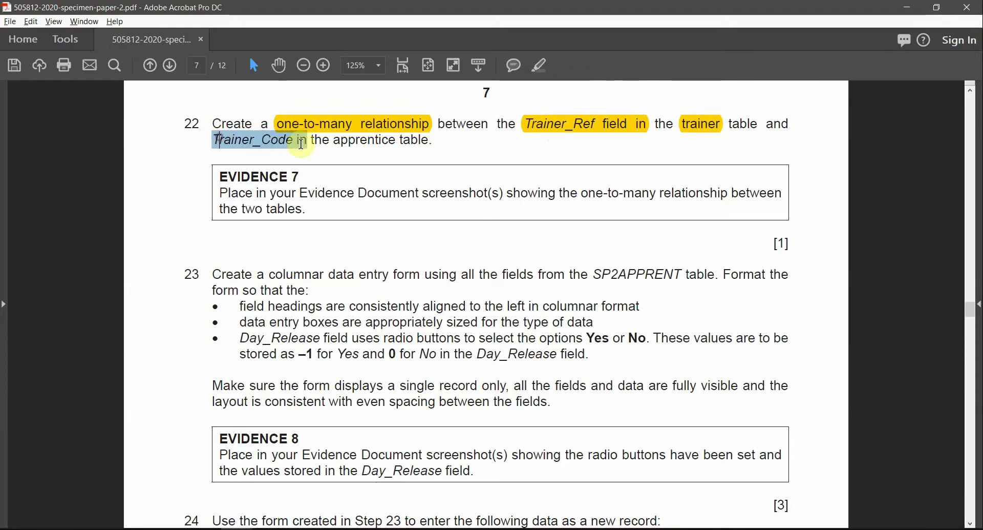
left_click(539, 65)
left_click_drag(334, 139, 430, 141)
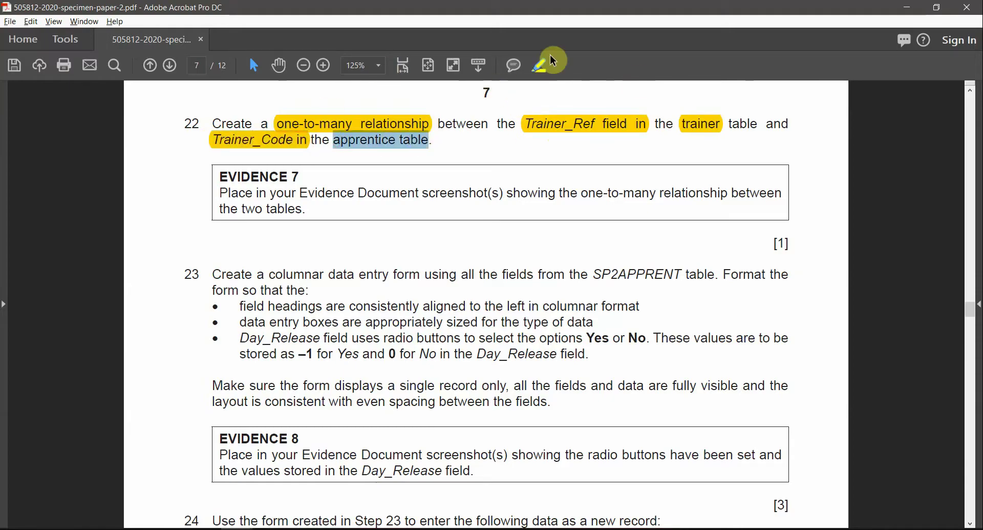
left_click(548, 61)
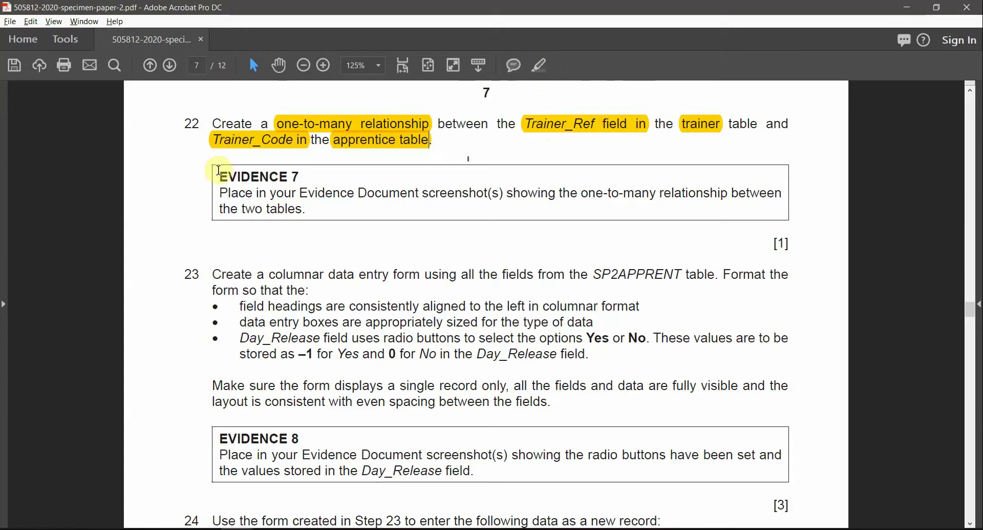
Step: Switch to Access and close the SP2TRAINER table design
key("alt+Tab")
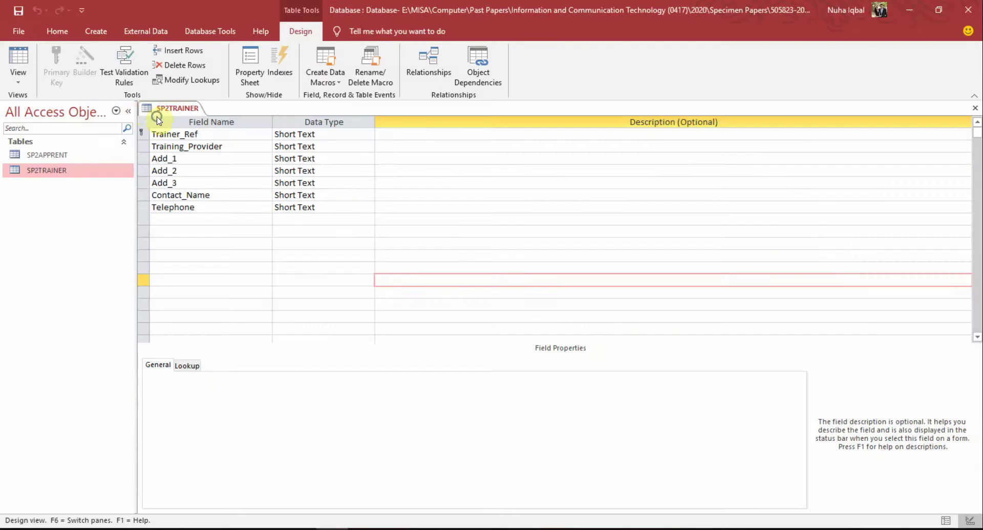
right_click(158, 119)
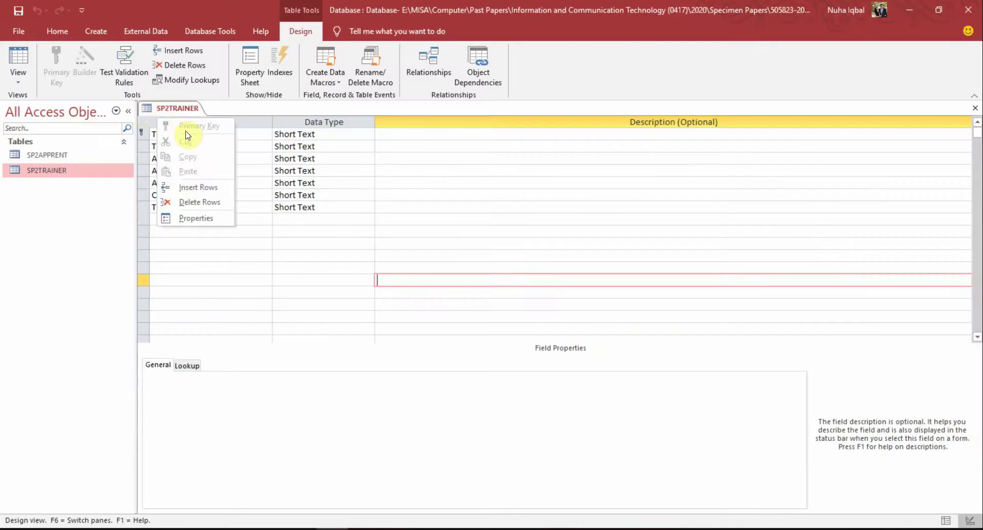
left_click(176, 108)
right_click(176, 107)
left_click(220, 135)
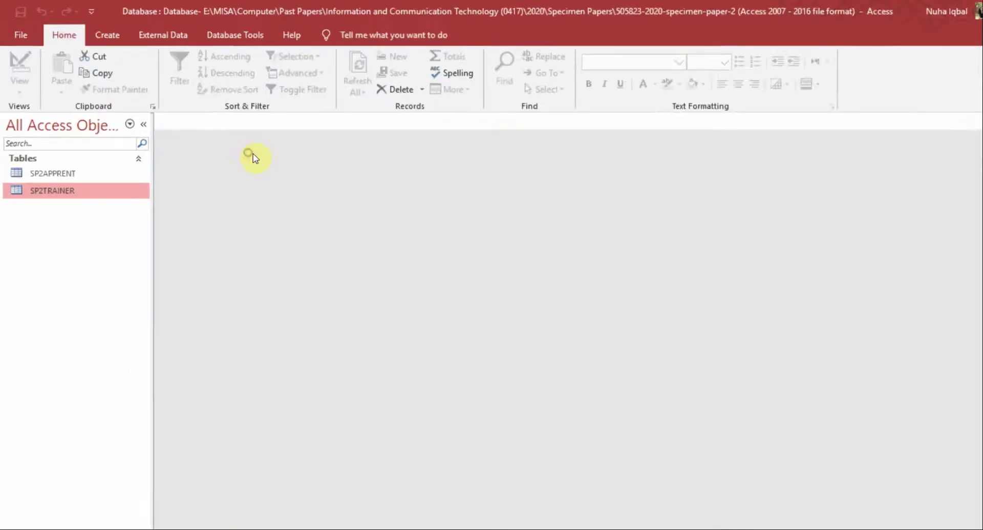
Step: Open the Relationships window and add the SP2APPRENT and SP2TRAINER tables to it
left_click(206, 53)
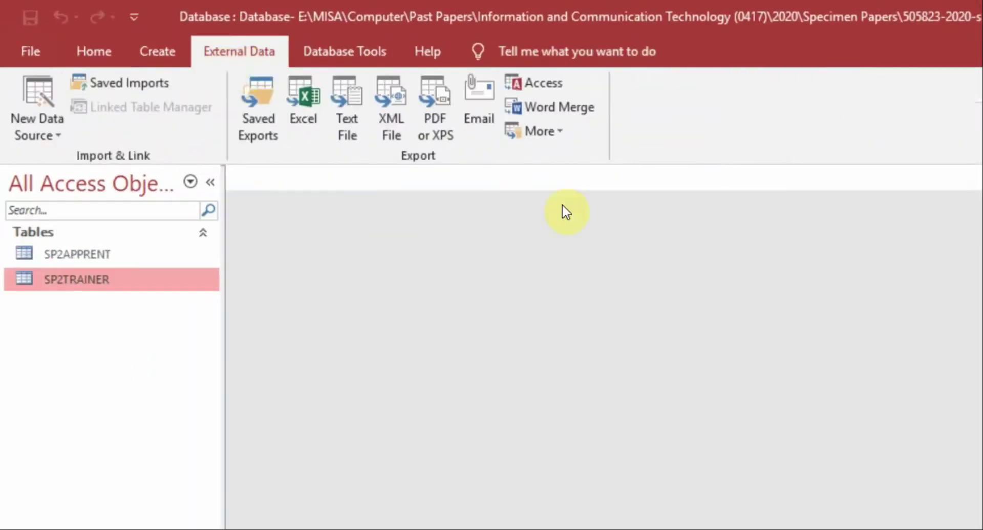
left_click(380, 51)
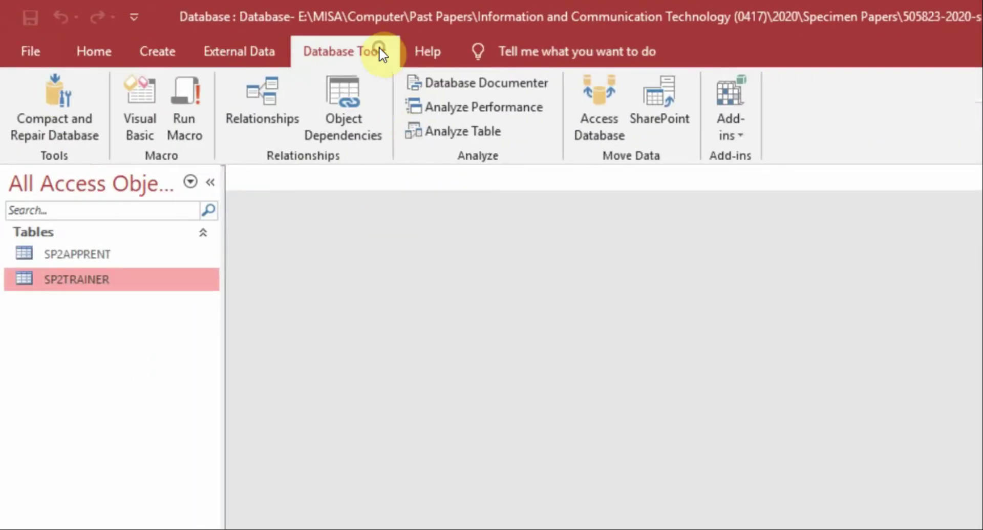
left_click(262, 103)
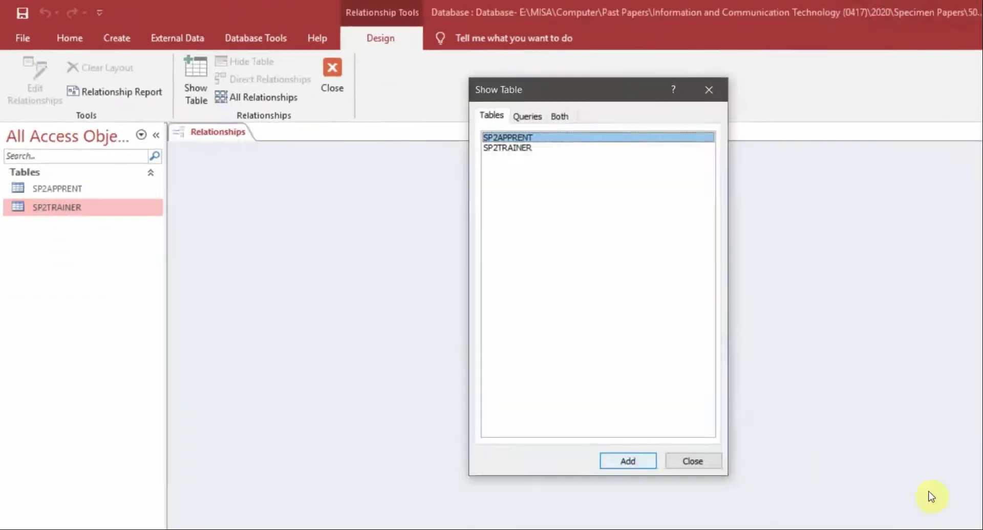
left_click(508, 199, "shift")
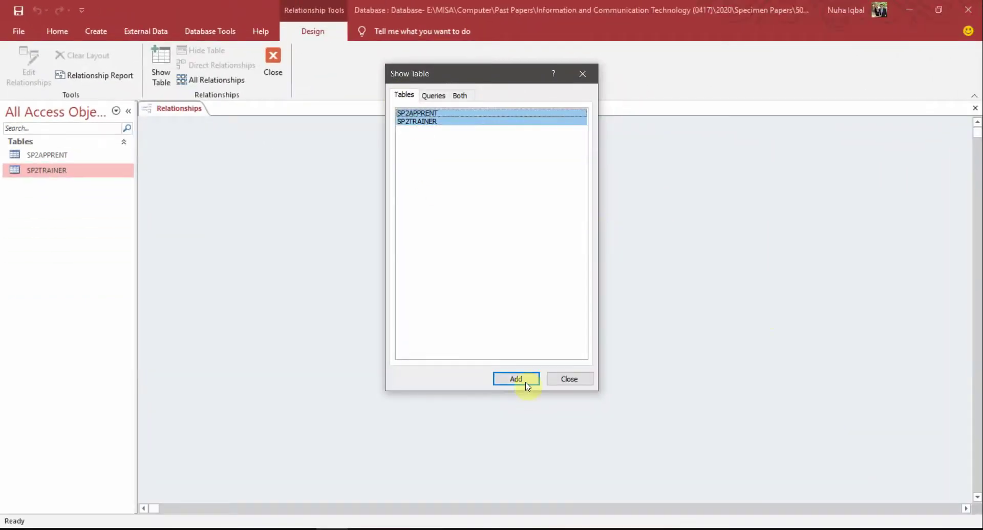
left_click(526, 384)
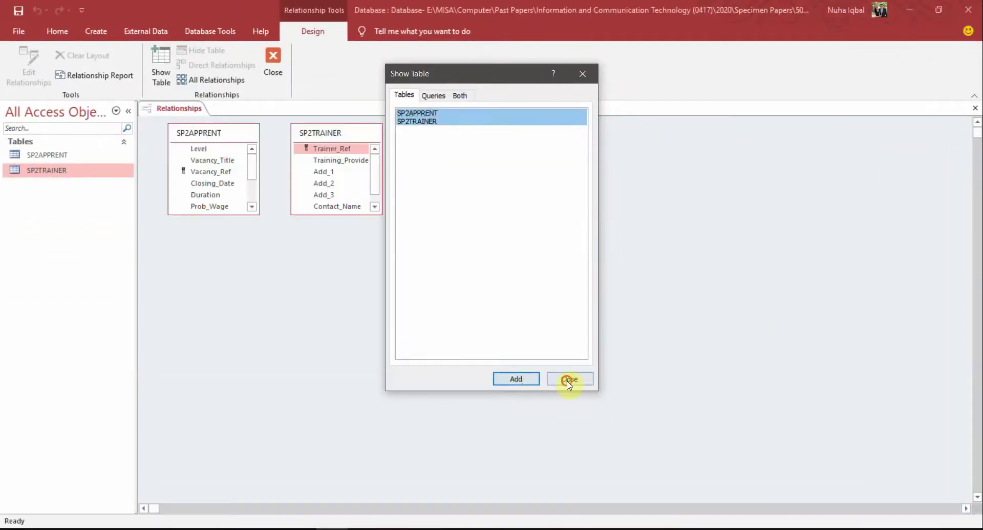
left_click(569, 377)
Step: Lengthen both table boxes to show all their fields and move SP2TRAINER further away from SP2APPRENT
left_click_drag(241, 215, 241, 308)
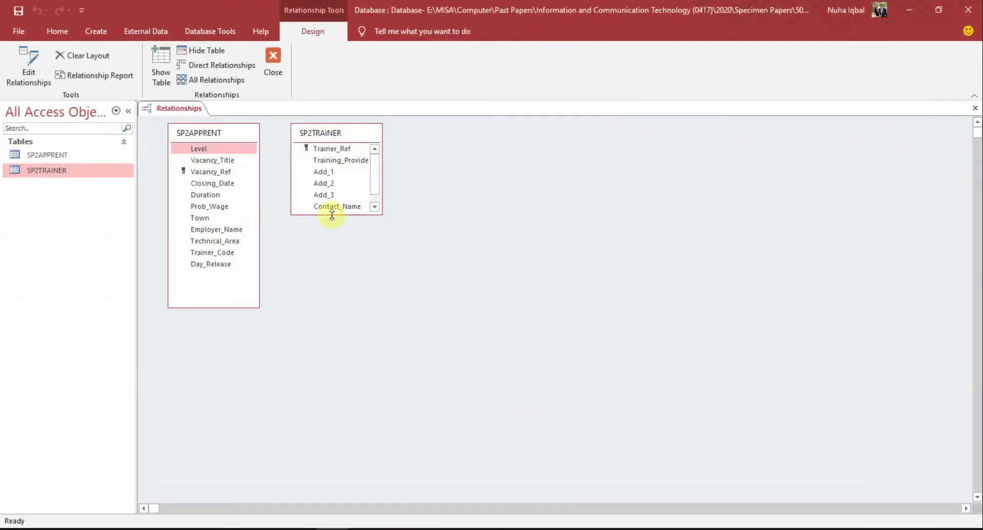
left_click_drag(332, 215, 333, 307)
left_click_drag(337, 133, 402, 136)
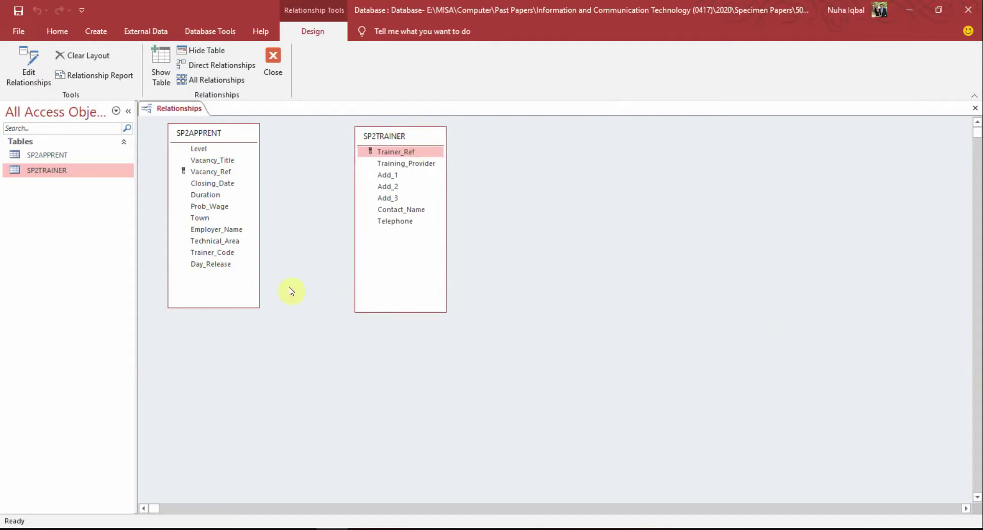
Step: Recheck task 22 in the exam paper, and locate Trainer_Code in SP2APPRENT and Trainer_Ref in SP2TRAINER in Access
key("alt+Tab")
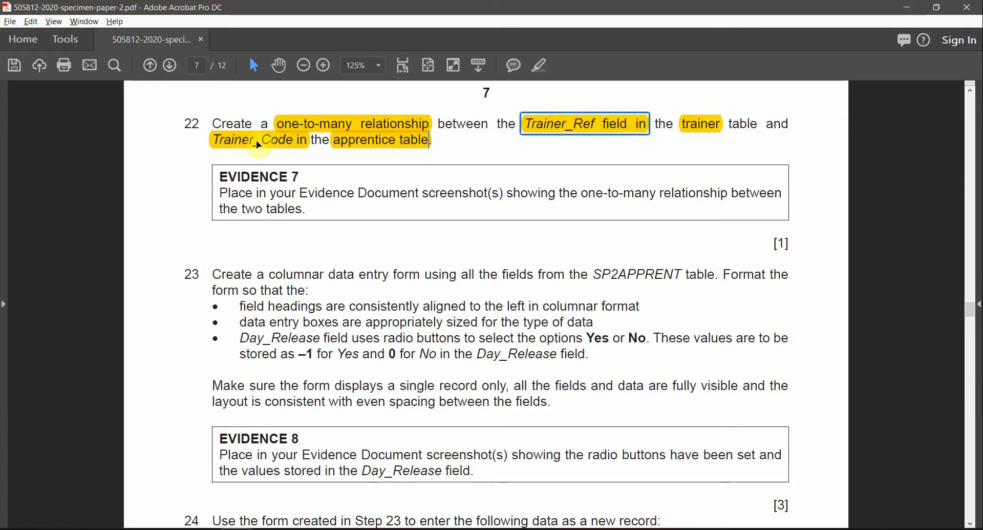
key("alt+Tab")
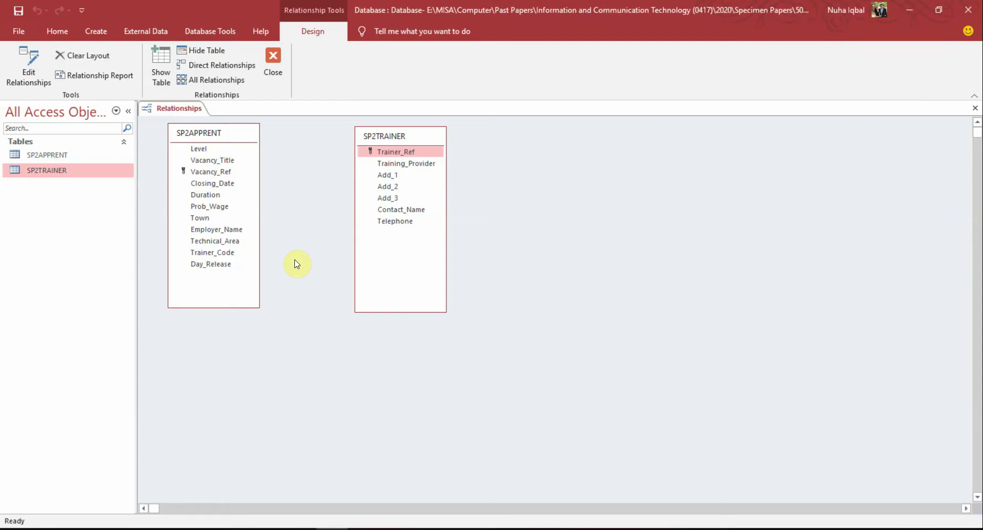
left_click(229, 175)
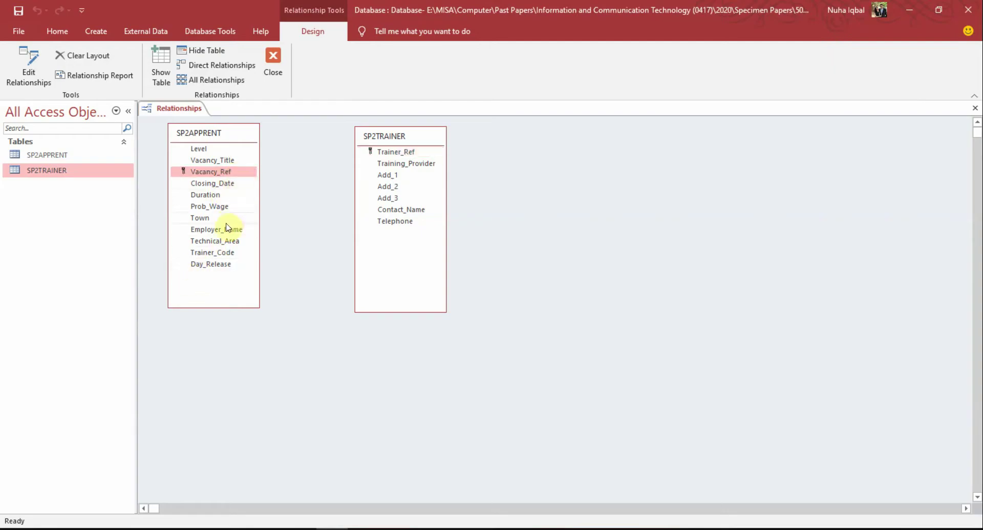
left_click(220, 254)
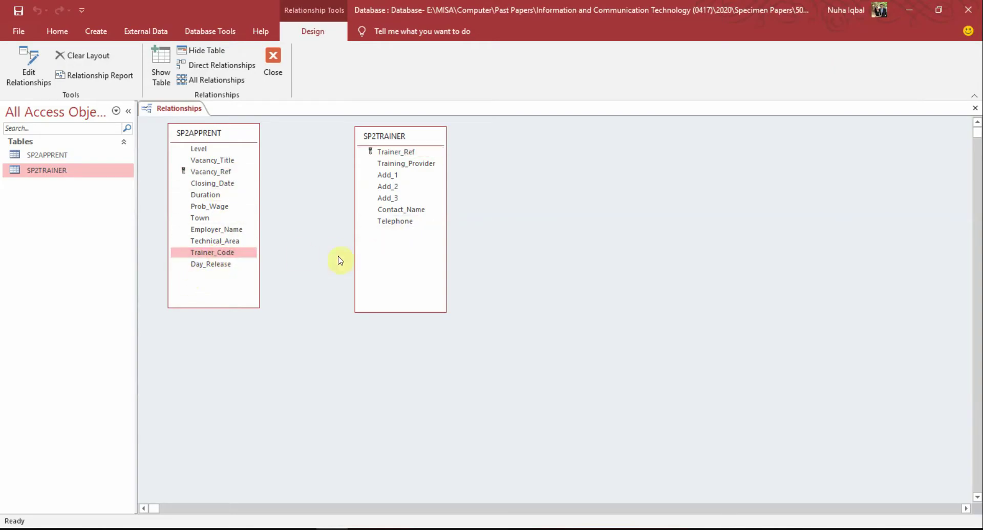
left_click(389, 154)
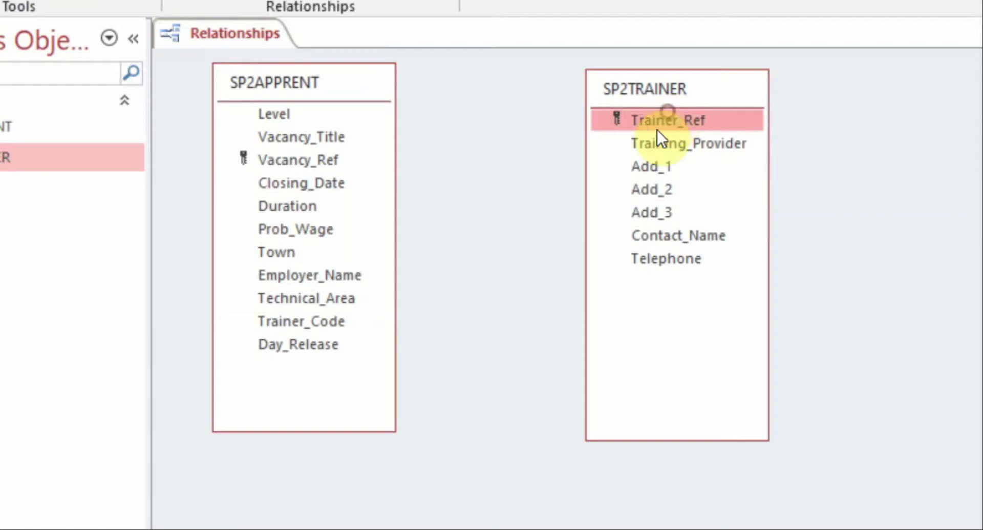
left_click(308, 324)
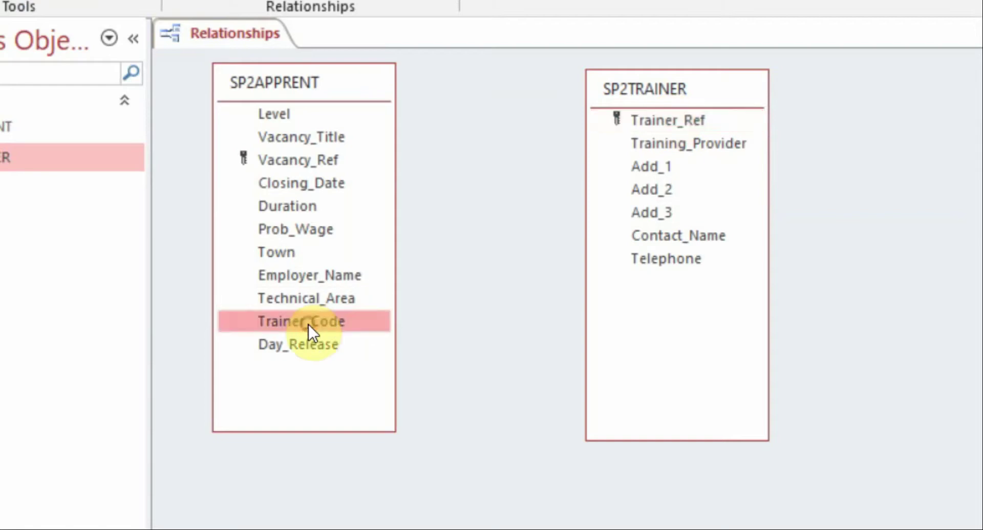
Step: Create a one-to-many relationship between Trainer_Ref in SP2TRAINER and Trainer_Code in SP2APPRENT without enforcing referential integrity
left_click_drag(671, 122, 498, 275)
left_click_drag(317, 321, 653, 123)
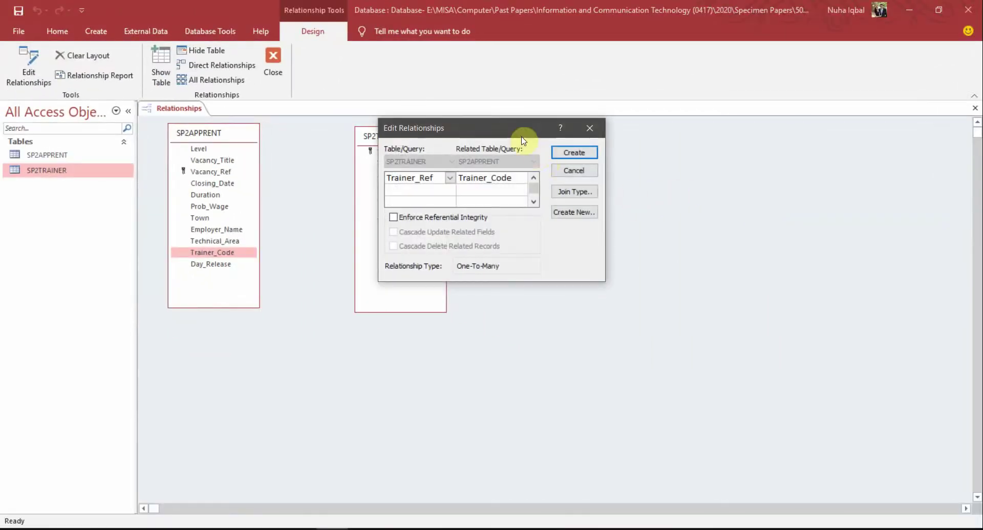
left_click_drag(510, 129, 606, 191)
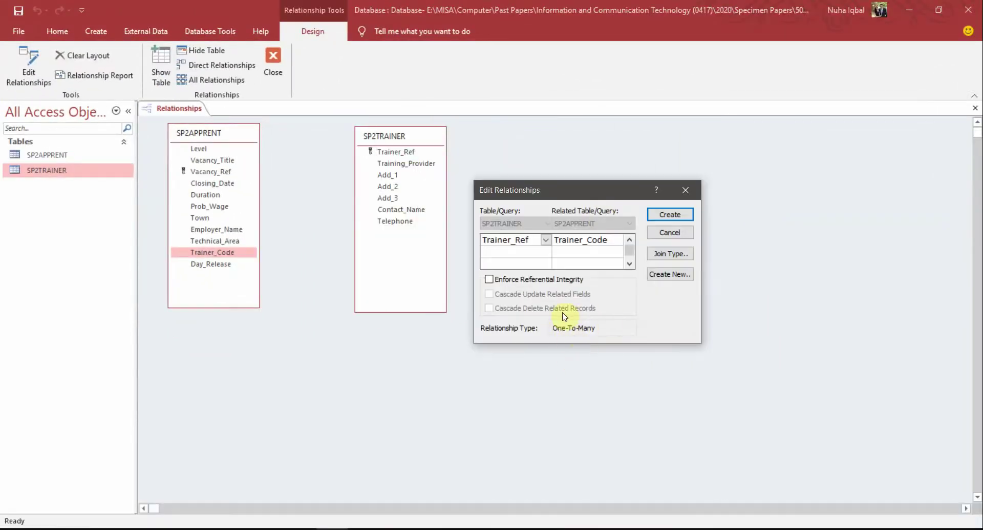
left_click_drag(572, 196, 563, 154)
left_click(646, 176)
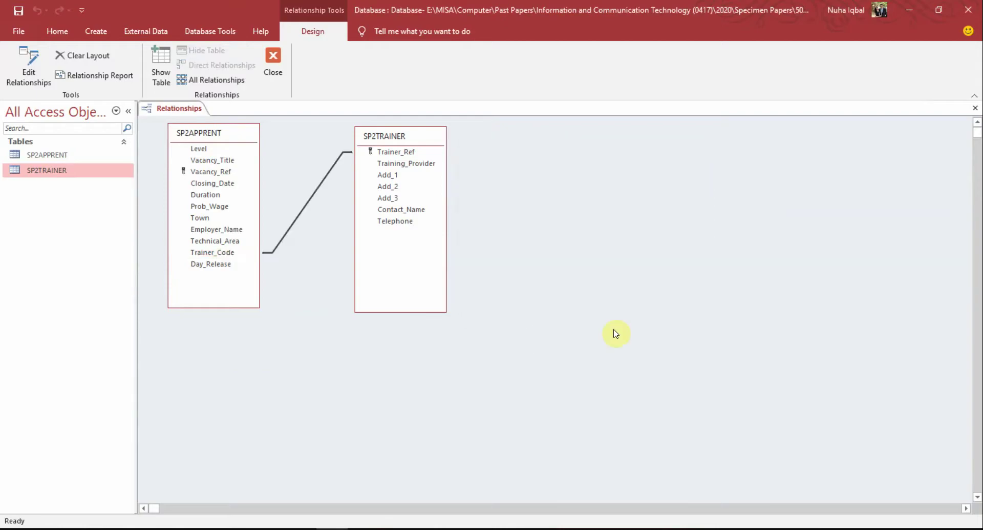
double_click(314, 195)
left_click_drag(510, 126, 589, 127)
left_click(667, 129)
double_click(325, 179)
left_click(597, 127)
Step: Open the relationship for editing, place its dialog below the link line, and capture a screenshot of both tables and the dialog
right_click(330, 174)
left_click(358, 180)
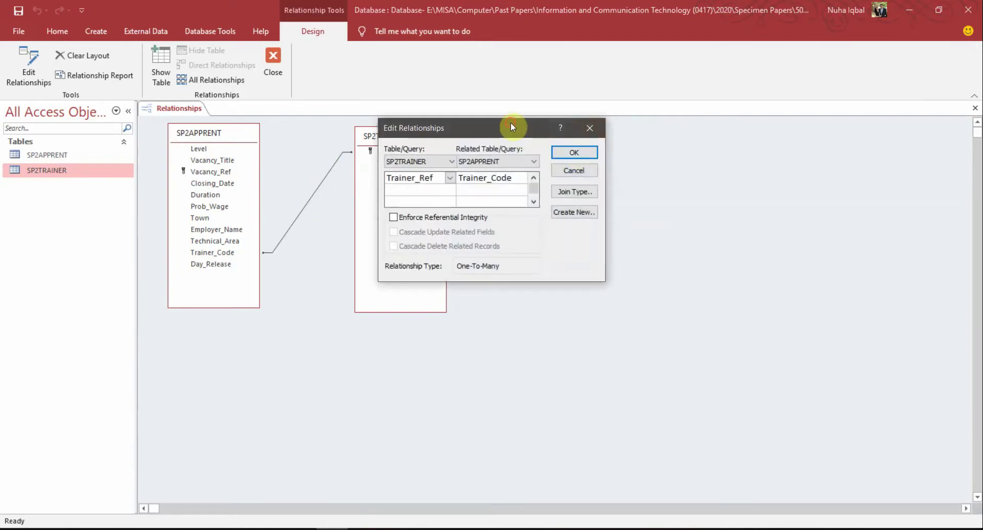
left_click_drag(511, 127, 323, 294)
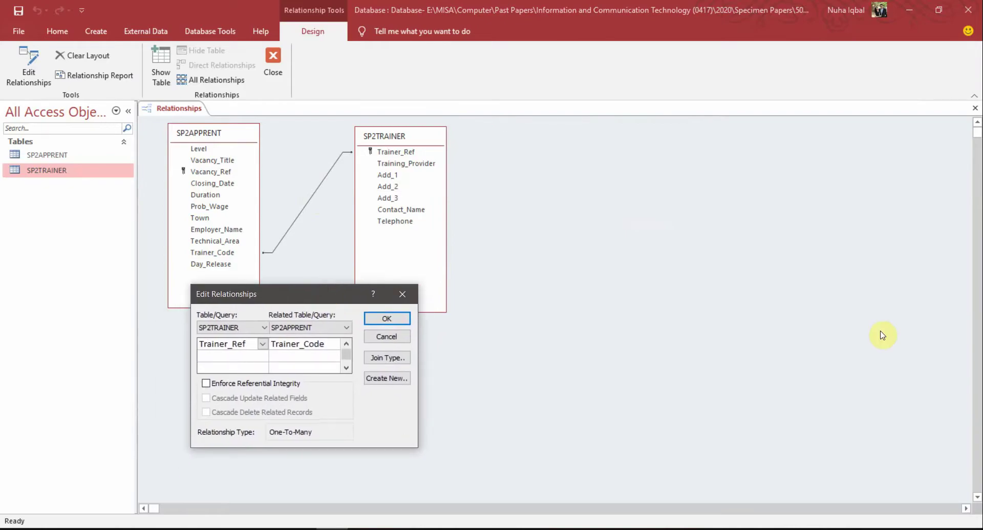
key("super+shift+s")
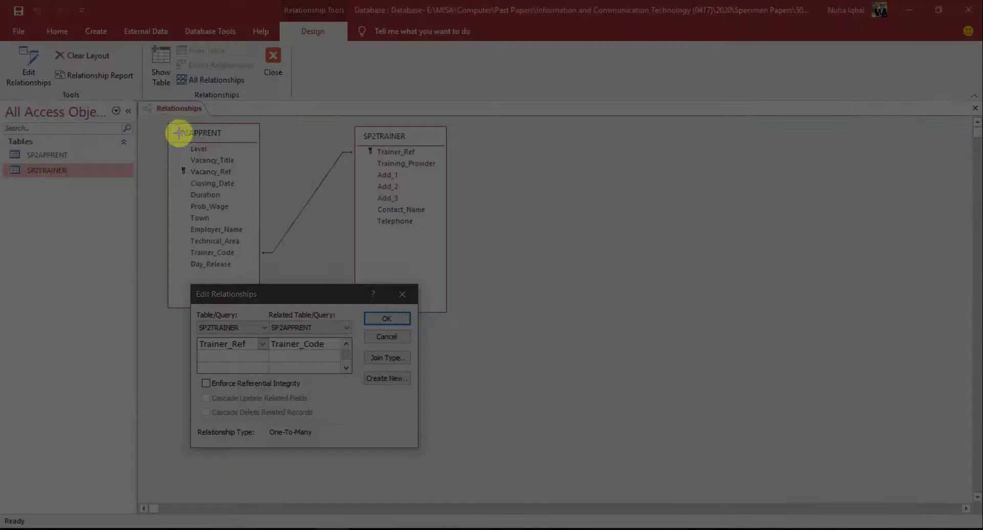
left_click_drag(164, 119, 449, 447)
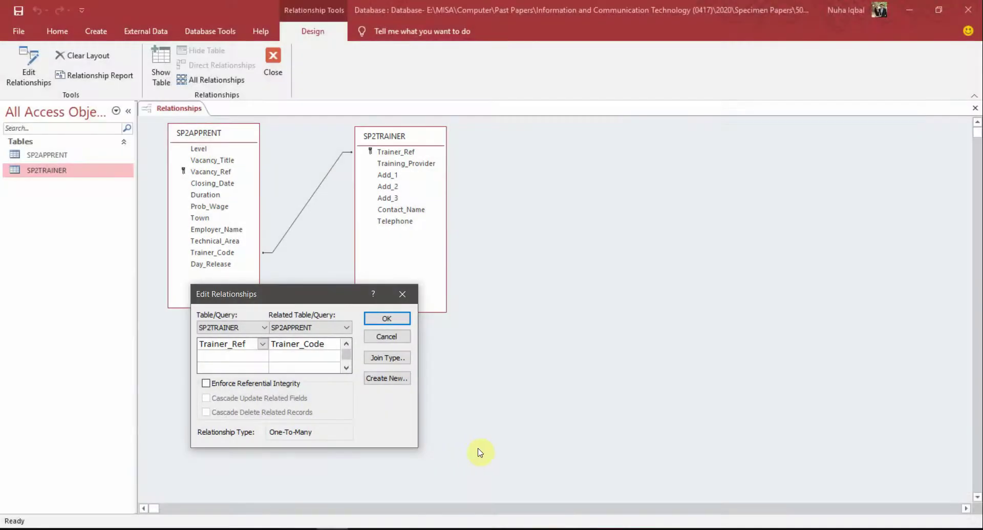
Step: Switch to SP2EVIDENCE0001.docx in Word, paste the screenshot under EVIDENCE 7, and shrink it to about 10.7 cm wide
key("alt+Tab")
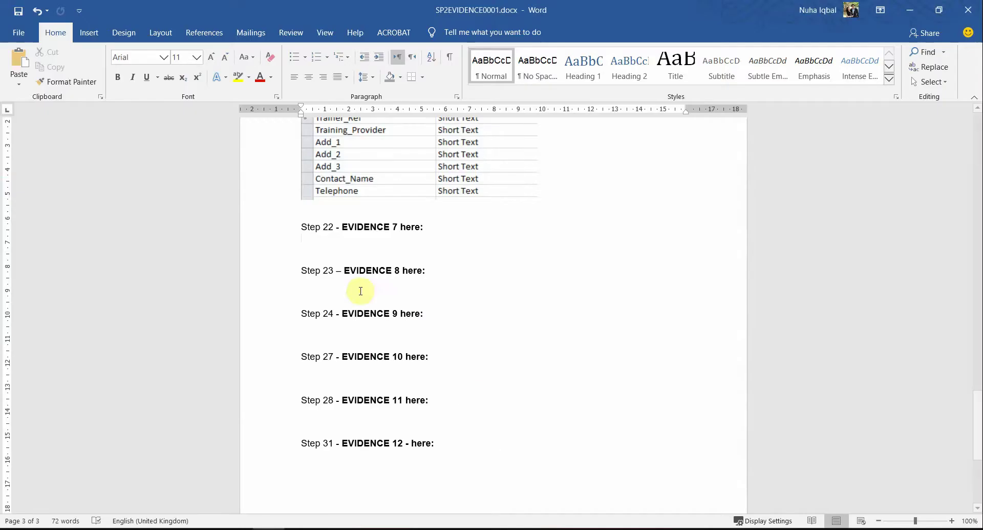
left_click(358, 246)
key("ctrl+v")
left_click(589, 361)
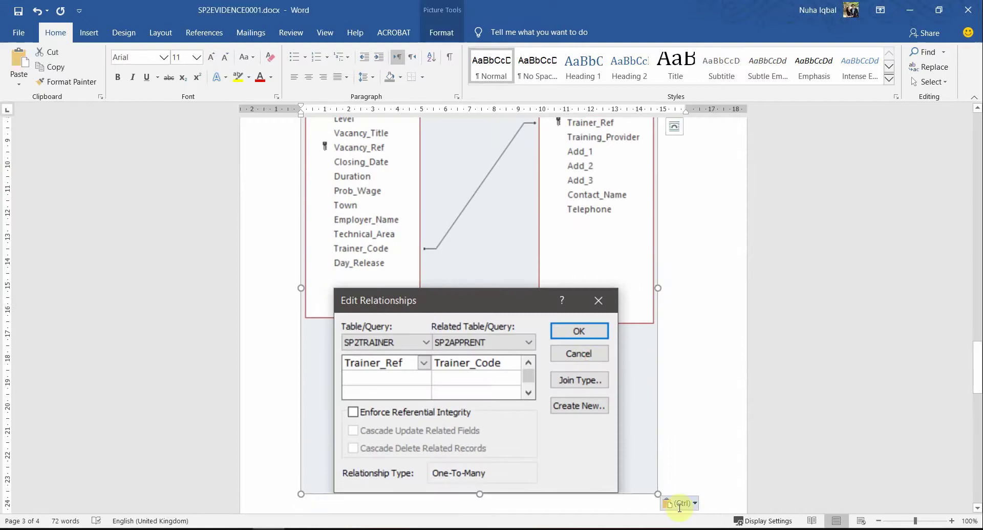
left_click_drag(557, 379, 507, 318)
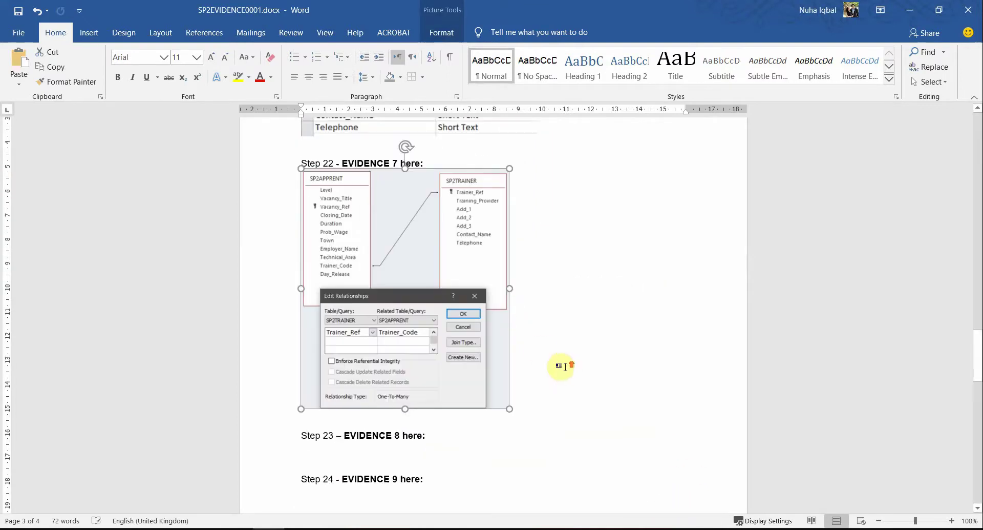
left_click_drag(510, 415, 559, 460)
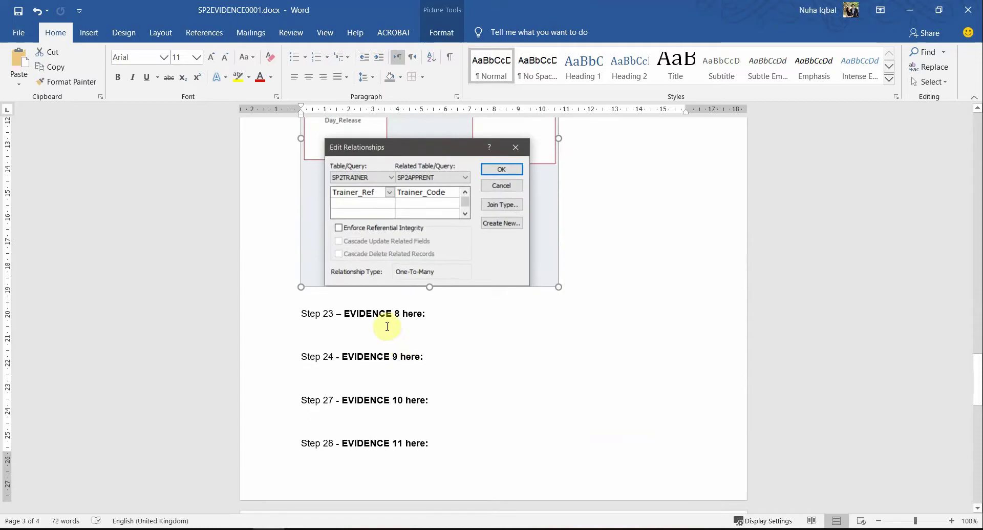
left_click(386, 324)
Step: Switch to the exam paper PDF in Acrobat and highlight the EVIDENCE 7 heading under task 22
key("alt+Tab")
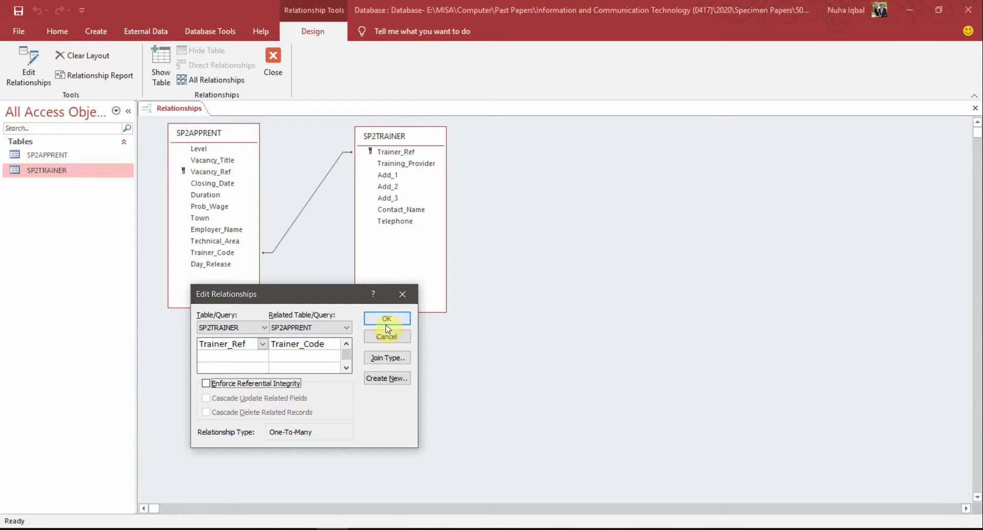
key("alt+Tab")
key("alt+Tab")
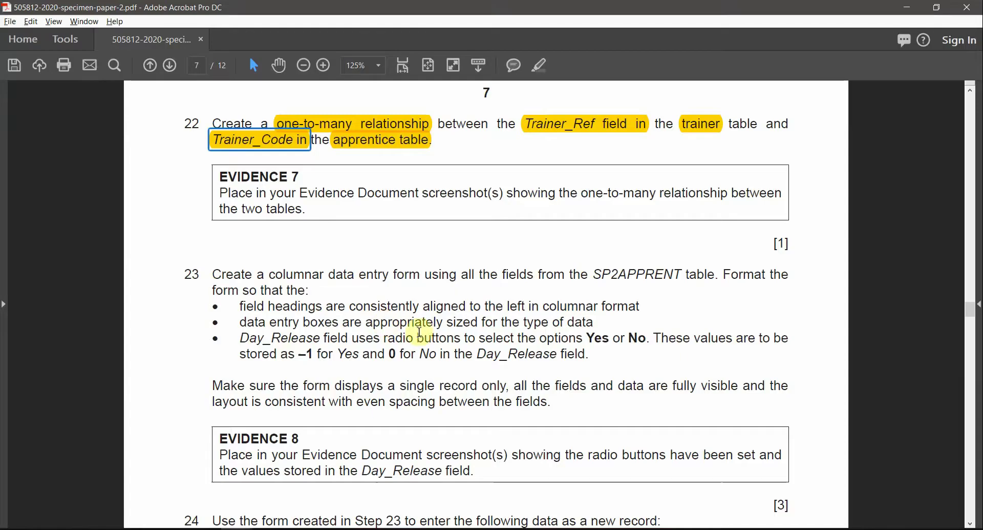
left_click_drag(214, 181, 297, 178)
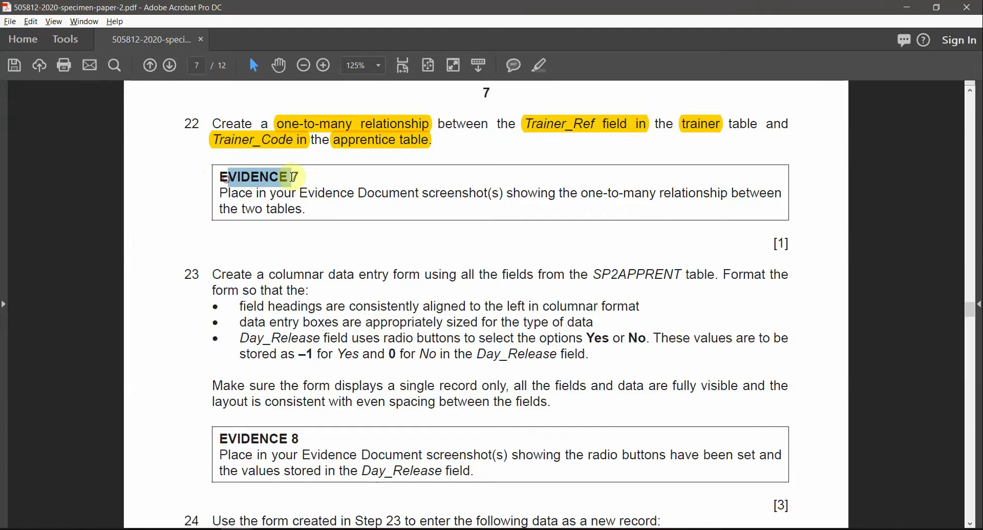
left_click(539, 65)
Step: Highlight "columnar data entry form" and "SP2APPRENT table" in task 23 of the exam paper
scroll(334, 305, "down", 2)
scroll(333, 305, "down", 1)
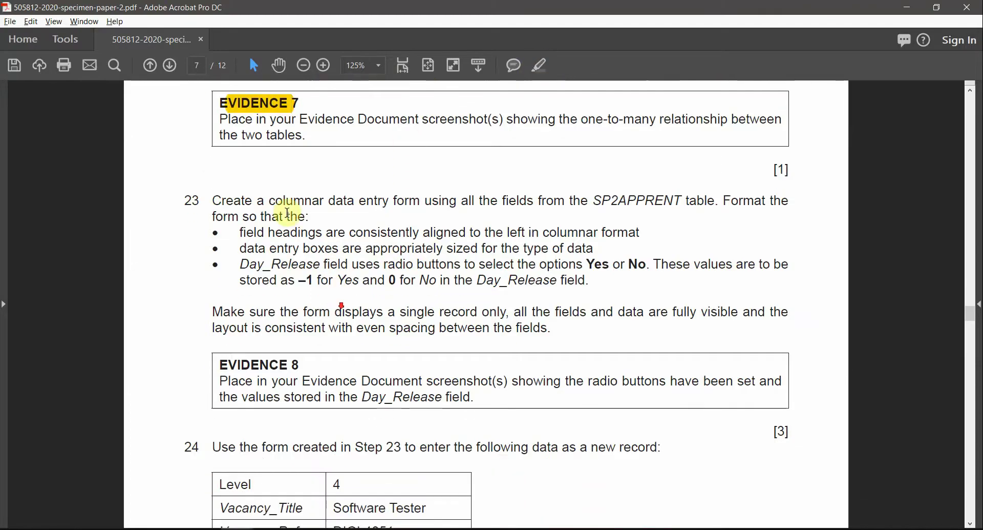
left_click_drag(394, 201, 268, 201)
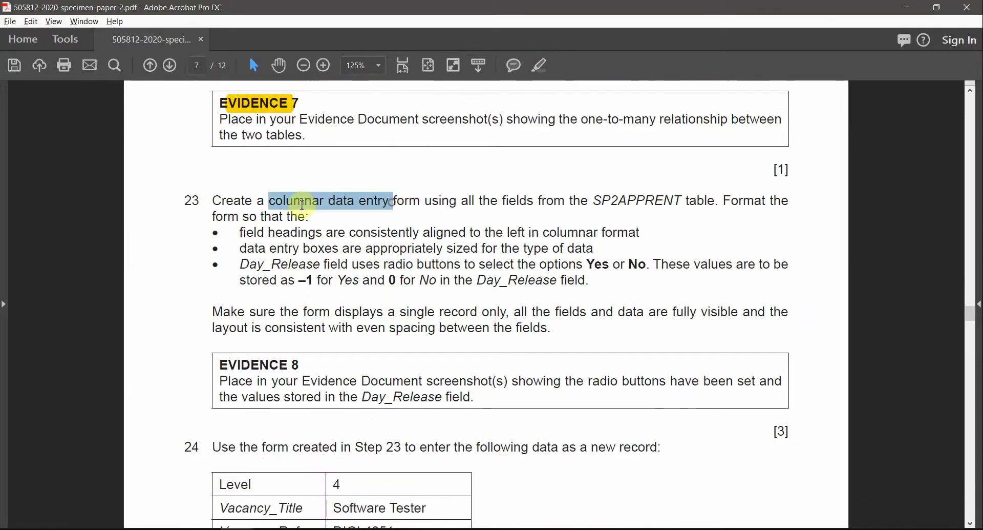
left_click(541, 66)
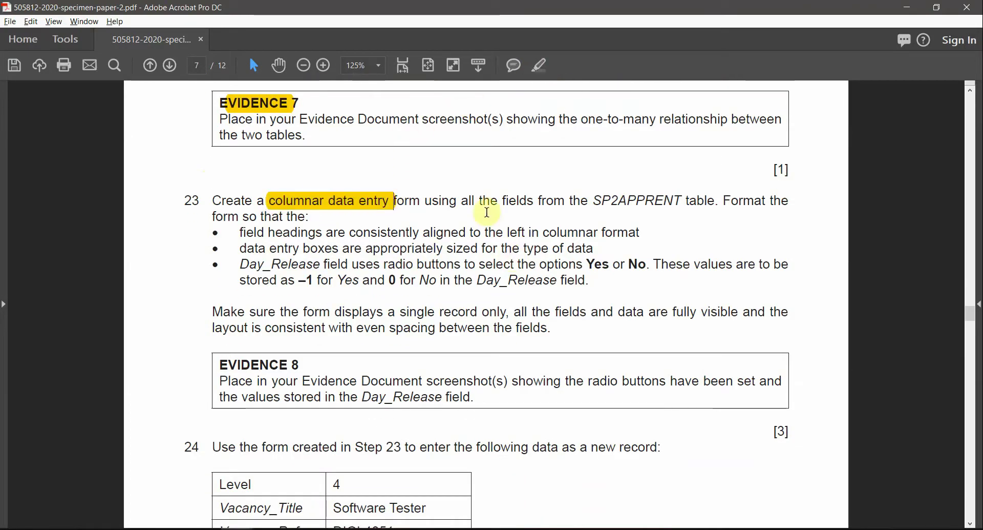
left_click_drag(479, 201, 534, 200)
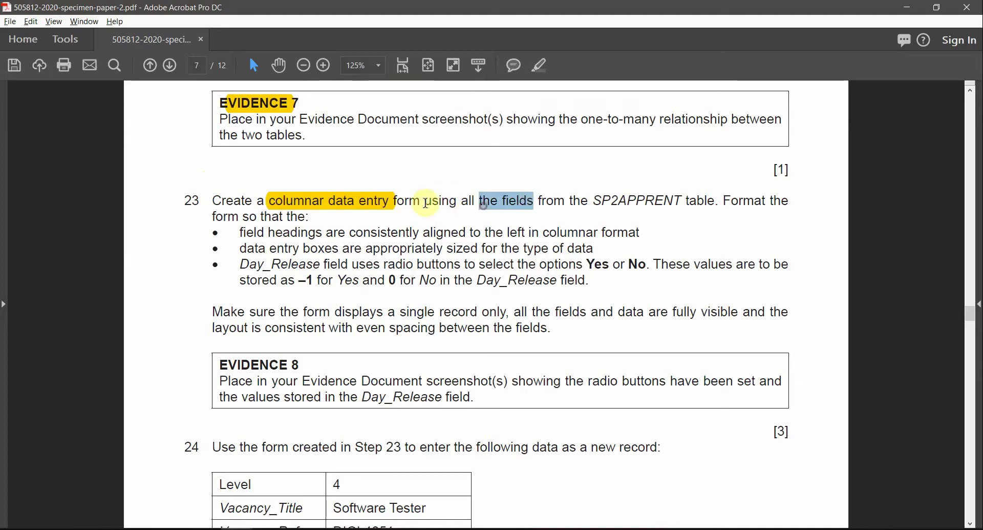
left_click_drag(394, 201, 428, 201)
left_click(462, 200)
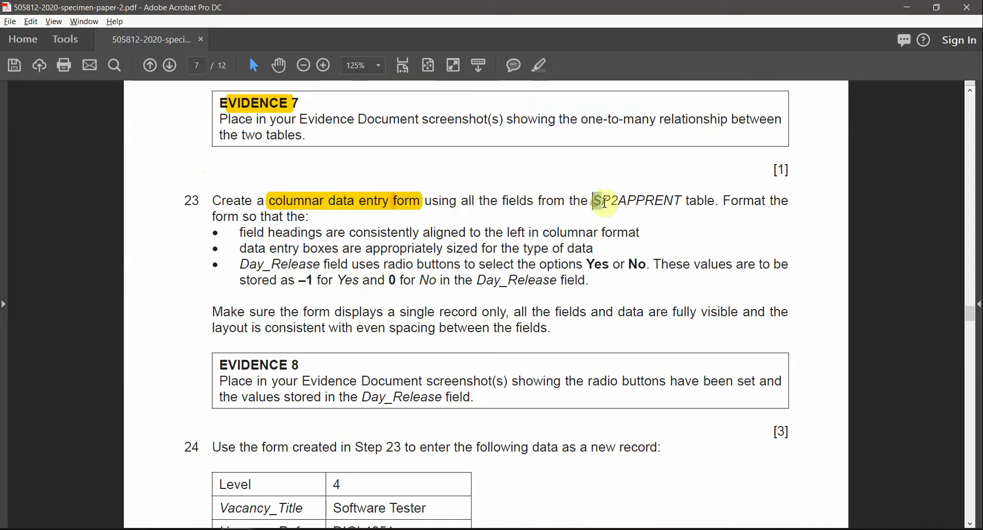
mouse_move(605, 203)
left_mouse_down()
mouse_move(695, 203)
mouse_move(562, 205)
left_mouse_up()
left_click(538, 66)
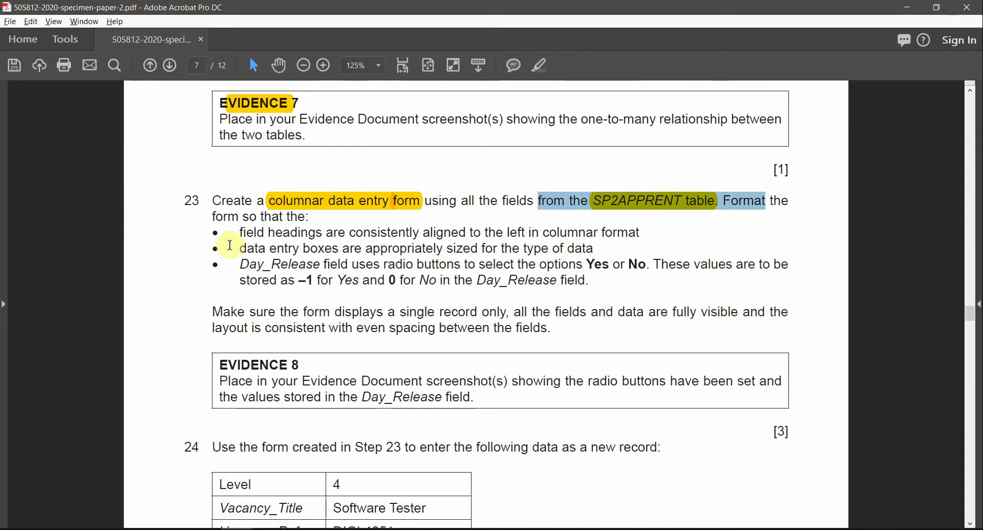
Step: Read through task 23's form formatting points and recheck which table the form is based on
left_click(226, 216)
double_click(270, 216)
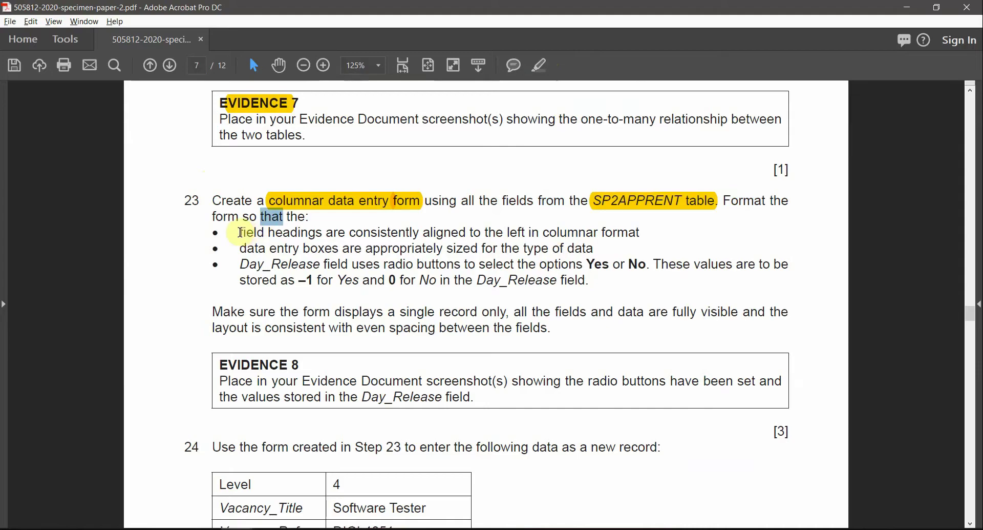
left_click_drag(240, 232, 568, 281)
left_click(568, 278)
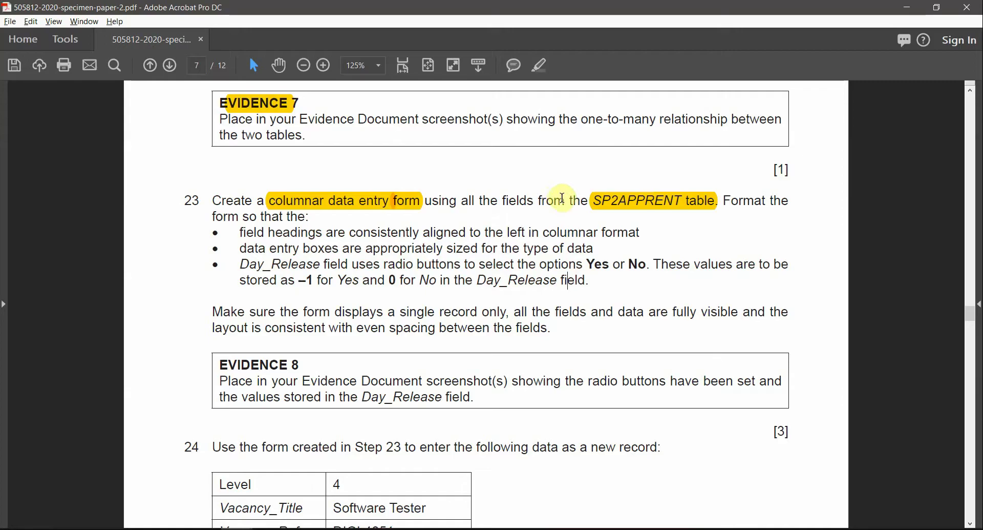
left_click_drag(568, 198, 764, 210)
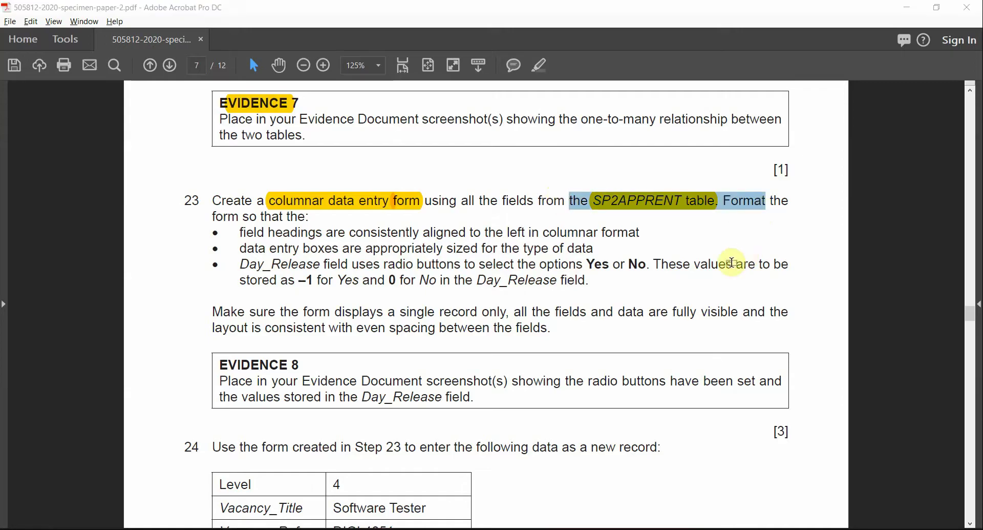
Step: Switch to Access, accept the Trainer_Ref to Trainer_Code relationship settings, and close the Relationships window
key("alt+Tab")
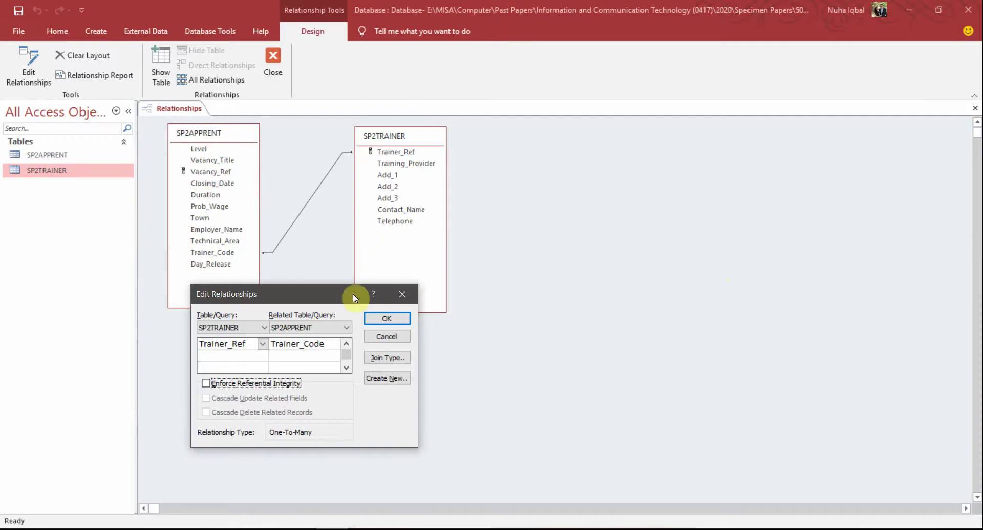
left_click(392, 319)
right_click(195, 109)
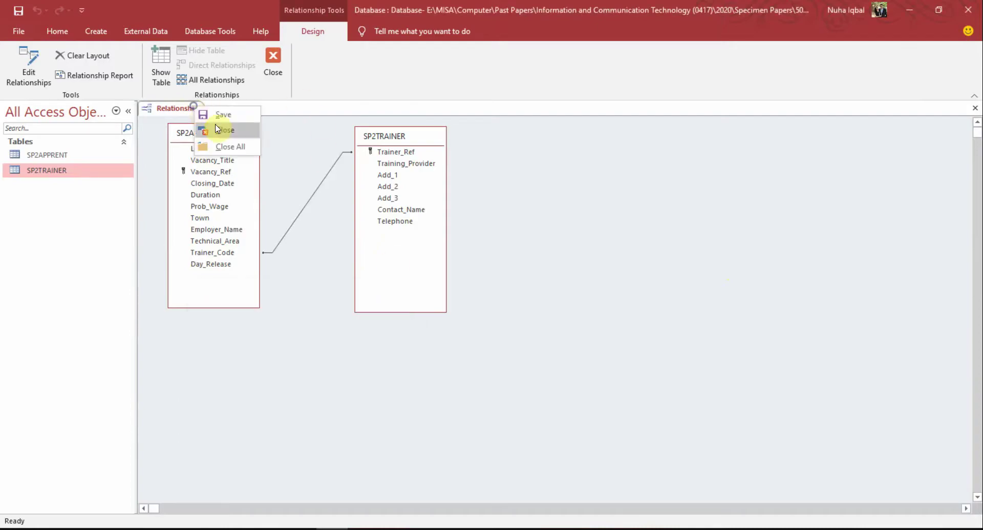
left_click(225, 127)
left_click(448, 305)
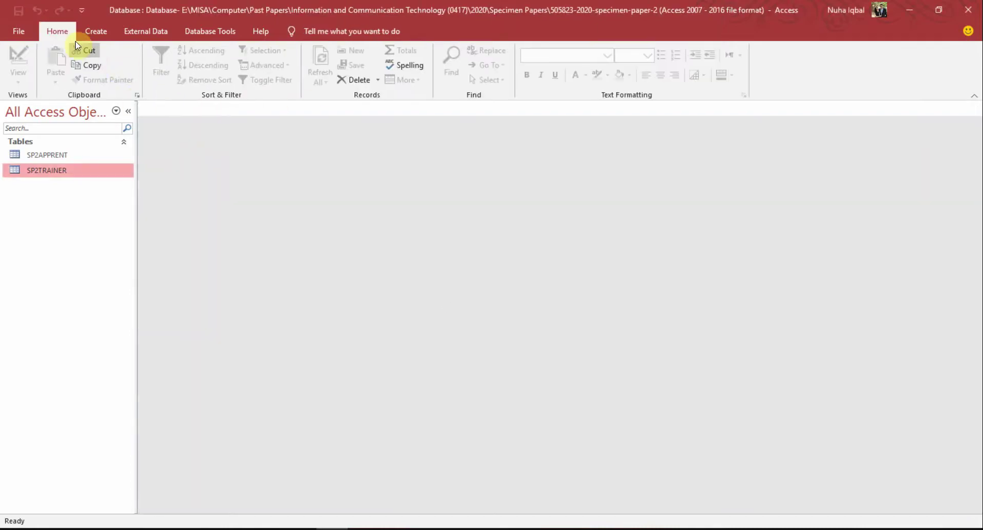
Step: Start the Form Wizard, recheck the table named in task 23, and choose SP2APPRENT as the form's source table
left_click(107, 32)
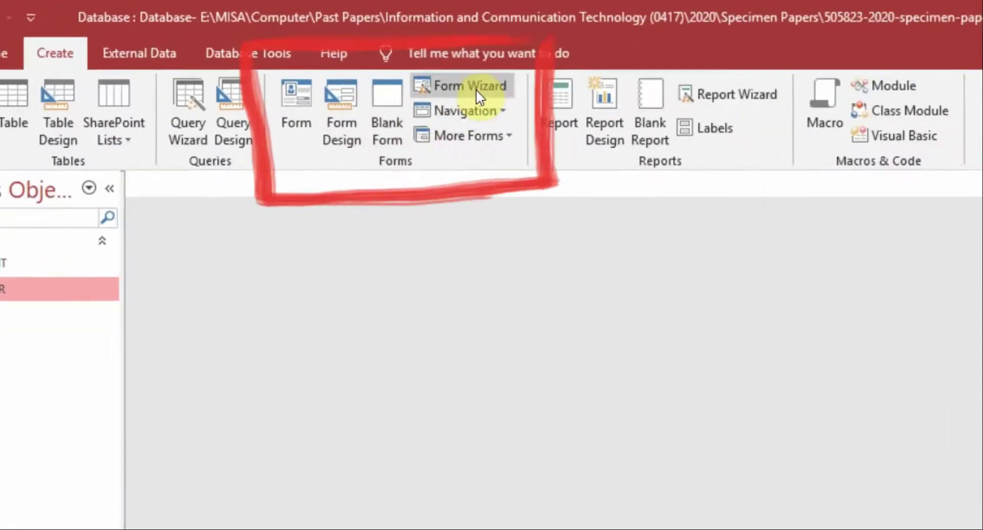
left_click(476, 92)
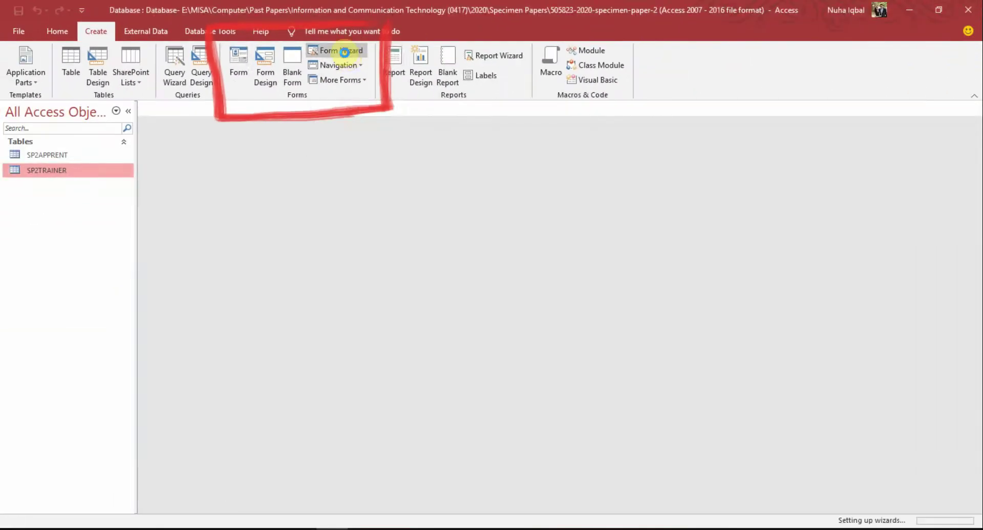
key("alt+Tab")
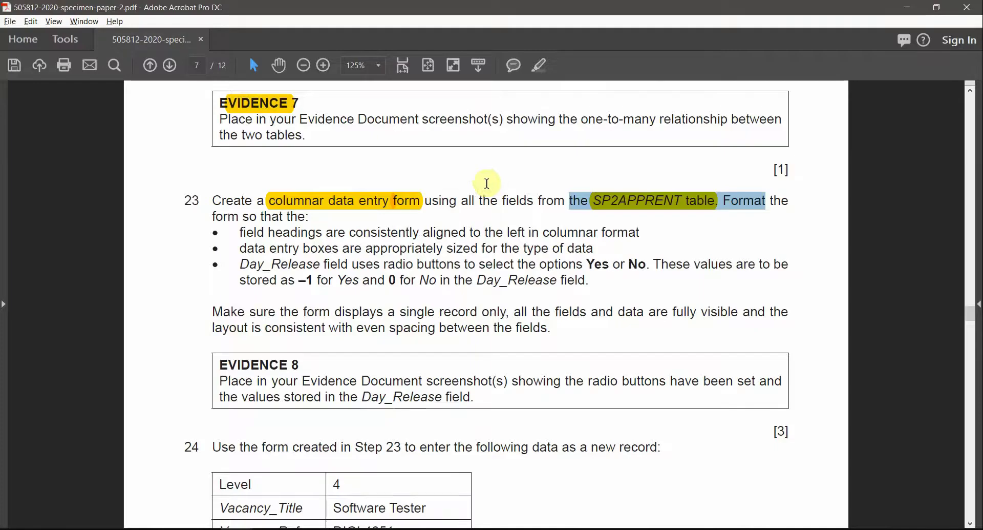
left_click(553, 203)
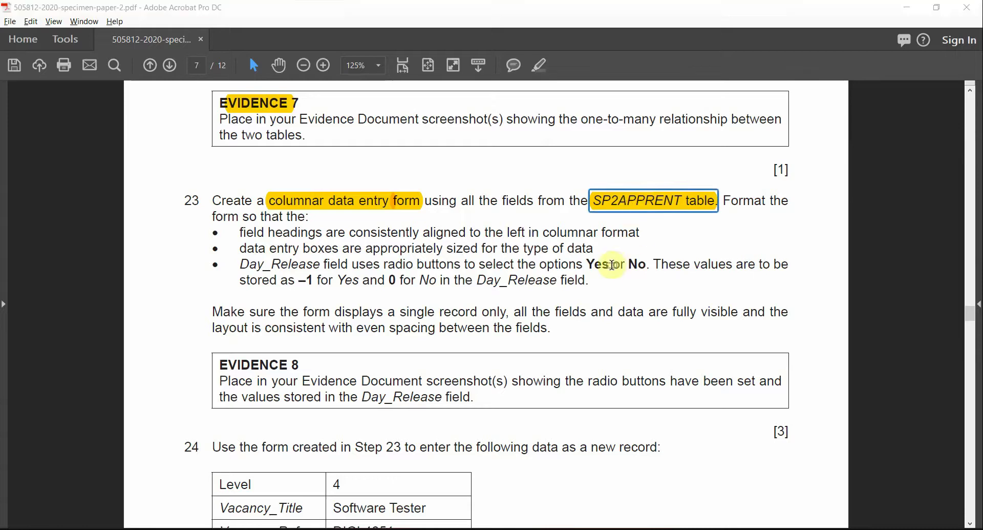
key("alt+Tab")
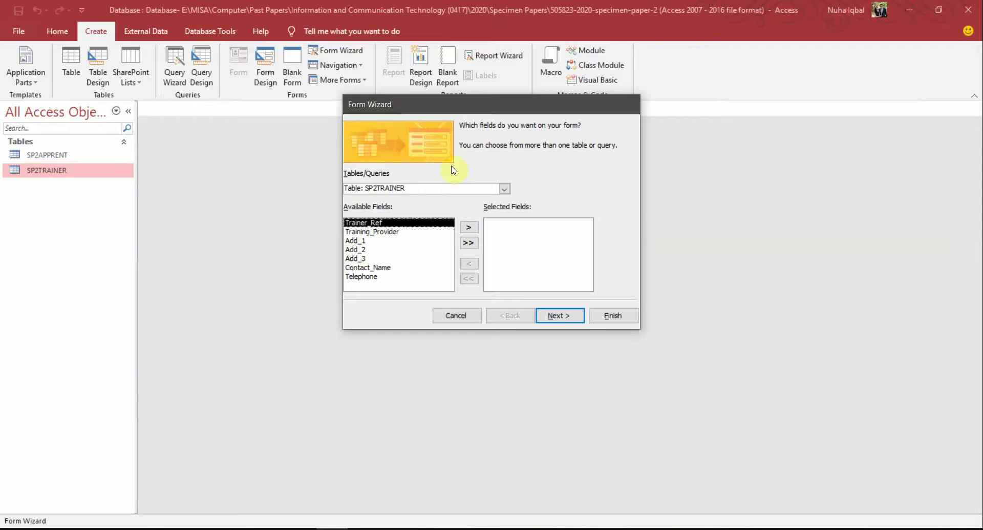
left_click(505, 191)
left_click(401, 200)
Step: Review task 23's requirements for left-aligned columnar field headings and appropriately sized data entry boxes in the exam paper
key("alt+Tab")
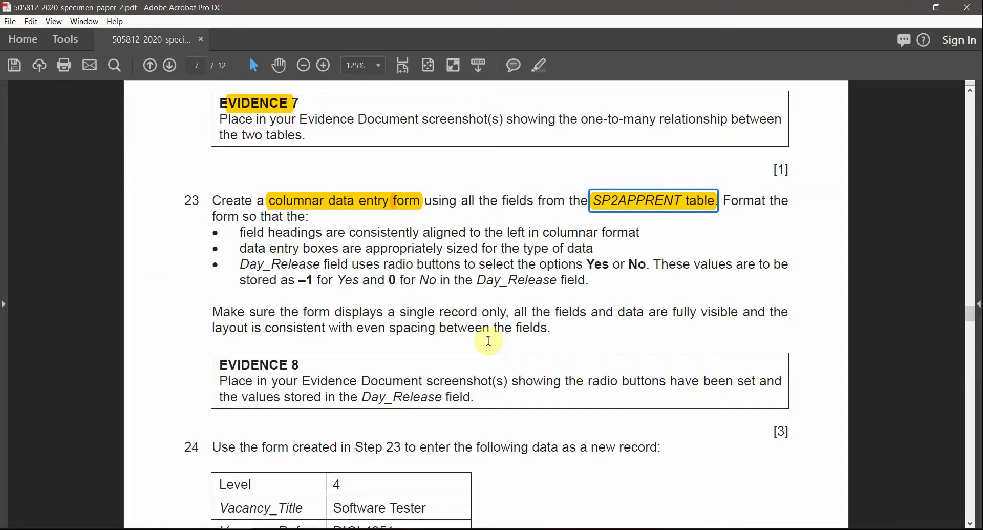
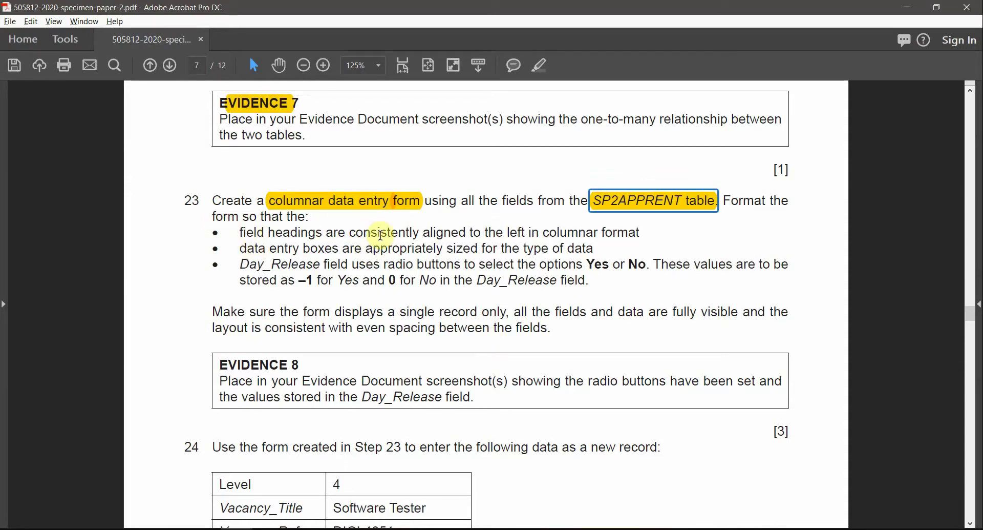
left_click_drag(425, 233, 595, 234)
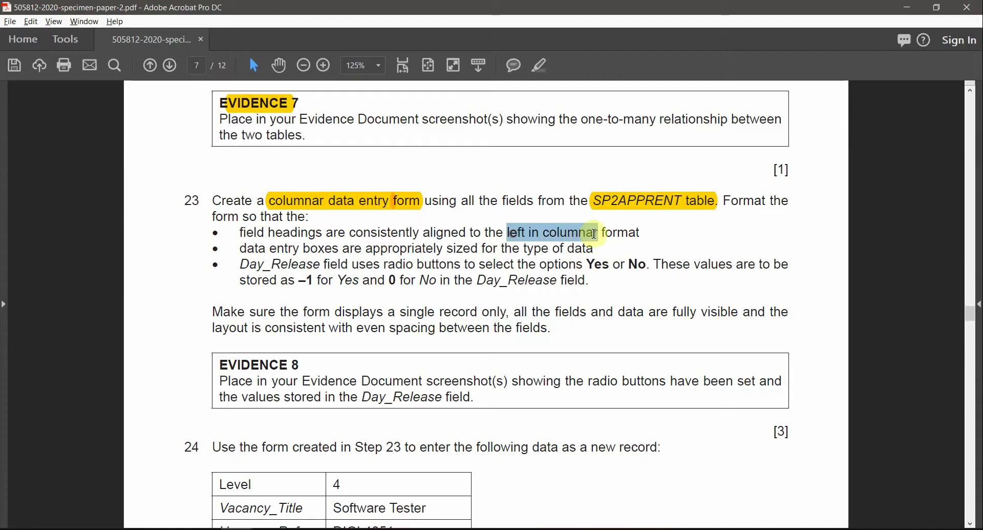
left_click_drag(270, 248, 339, 248)
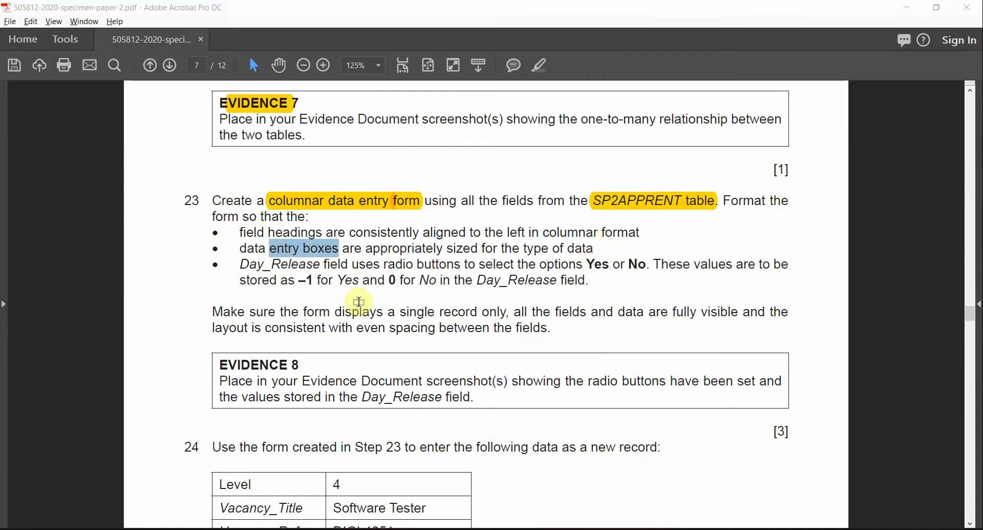
Step: Return to the Form Wizard in Access, add all SP2APPRENT fields to the form, and continue to the layout choice
key("alt+Tab")
left_click(551, 315)
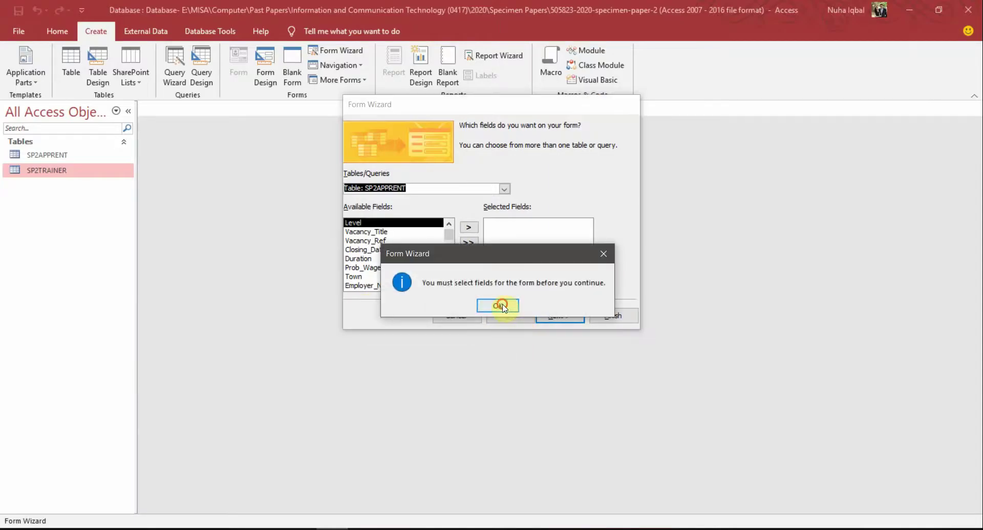
left_click(502, 305)
left_click(469, 242)
left_click(552, 317)
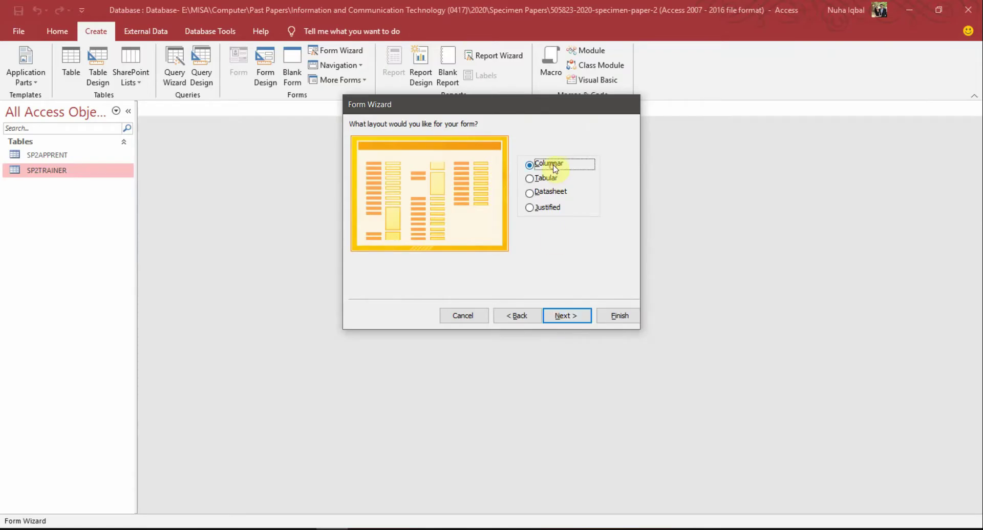
Step: Check the layout against task 23, keep Columnar and the title SP2APPRENT, and finish the form opened for viewing
key("alt+Tab")
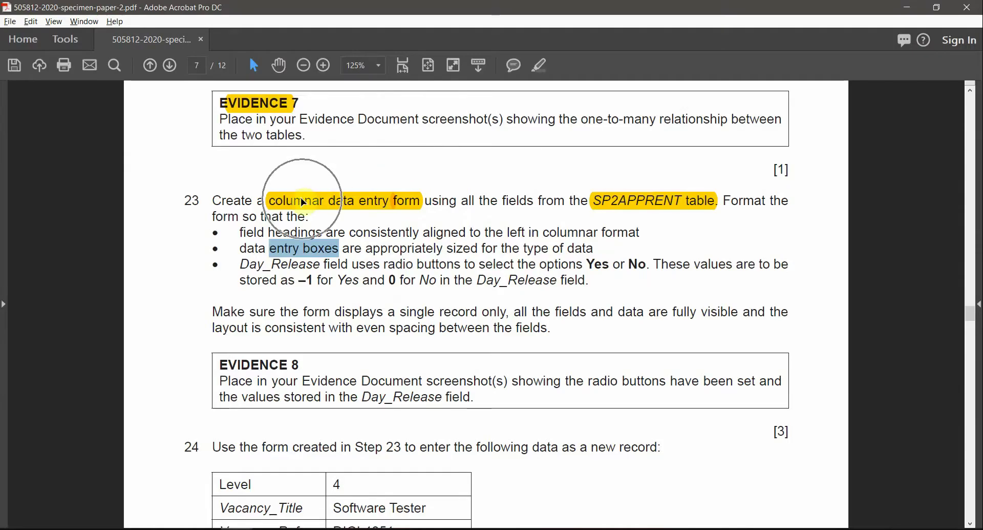
key("alt+Tab")
left_click(565, 317)
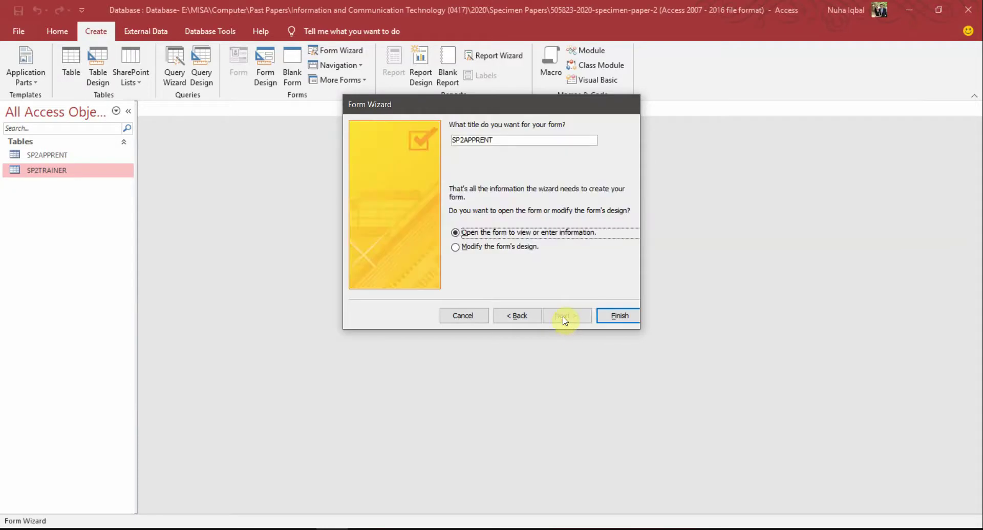
key("alt+Tab")
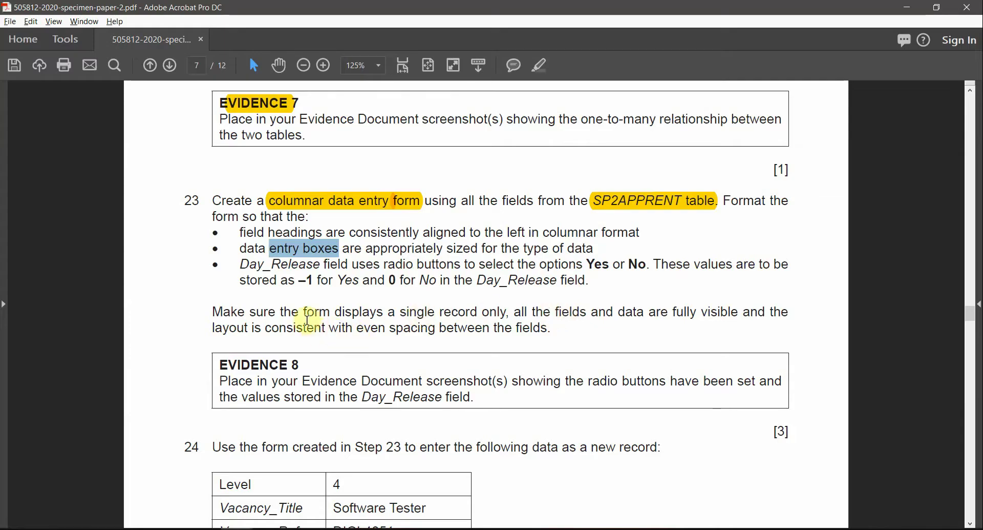
key("alt+Tab")
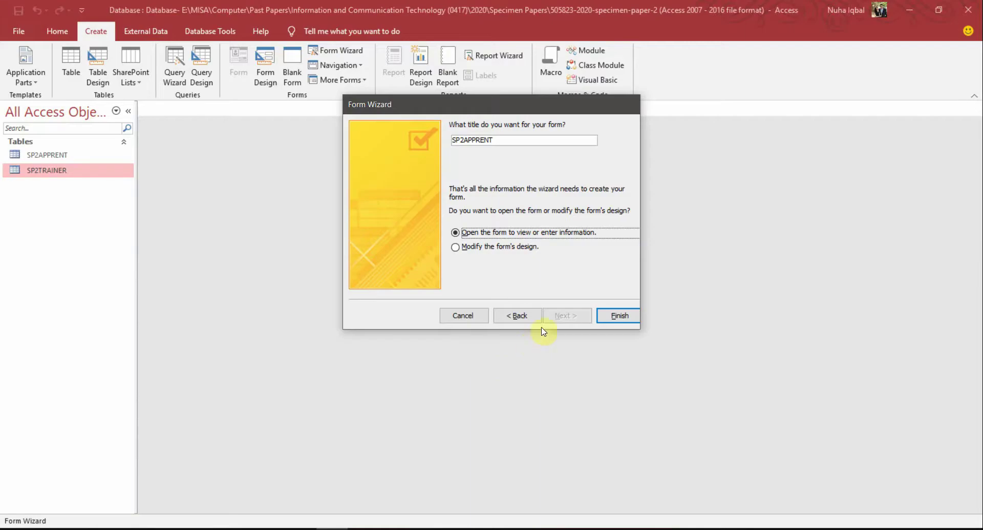
left_click(615, 315)
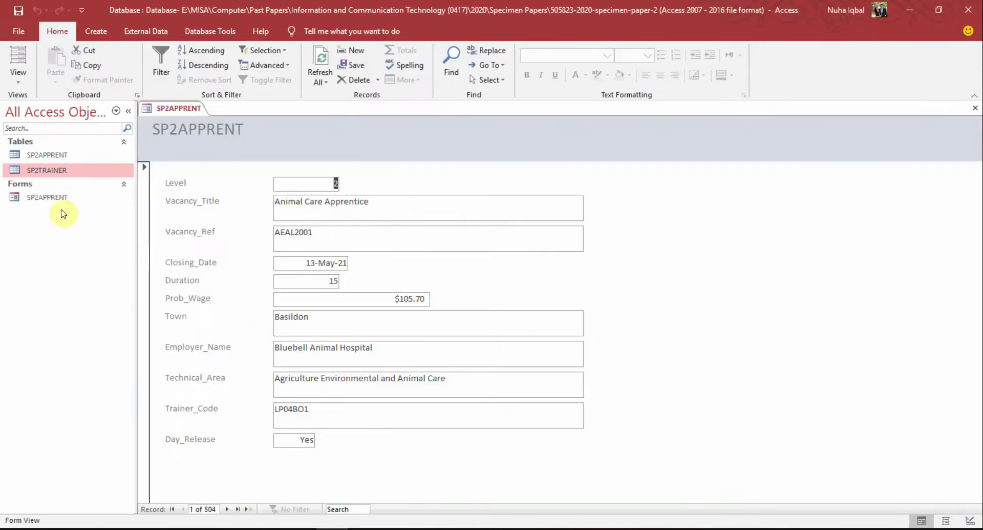
Step: Compare the SP2APPRENT form's field headings with the alignment requirement in task 23 of the exam paper
left_click(60, 203)
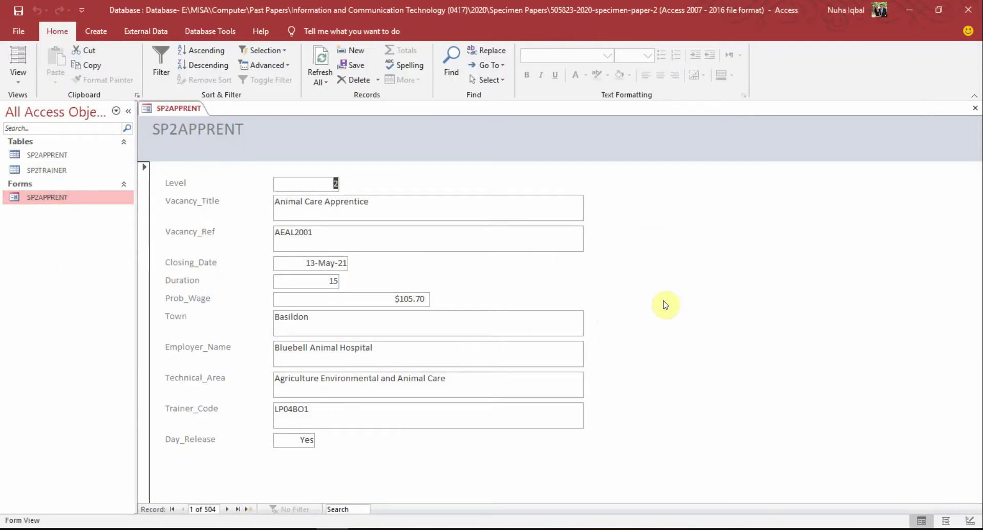
key("alt+Tab")
left_click_drag(241, 232, 324, 233)
key("alt+Tab")
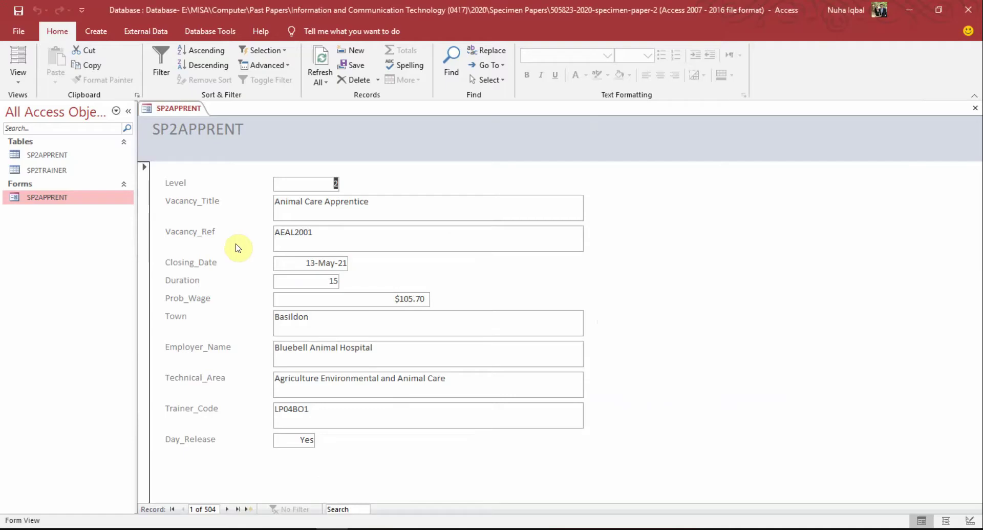
left_click(202, 205)
left_click(209, 231)
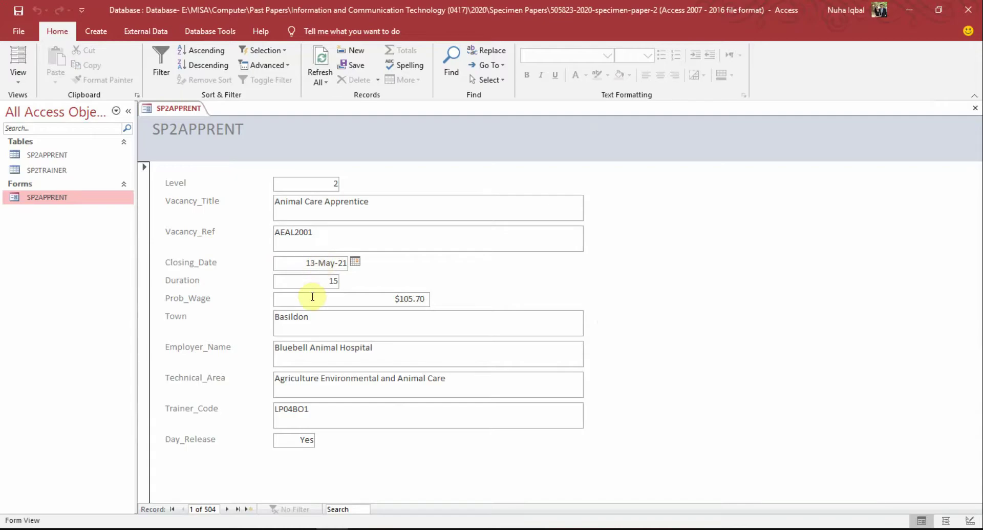
key("alt+Tab")
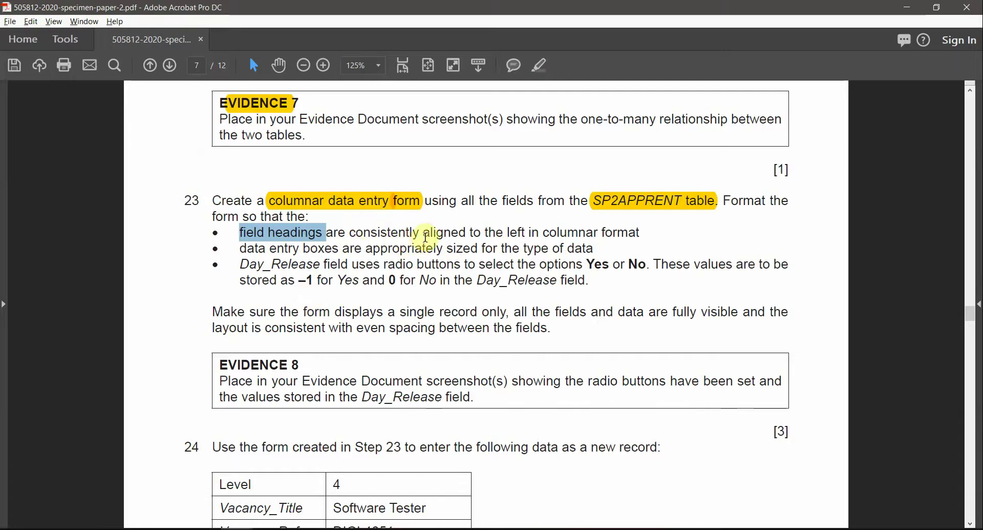
Step: Check the left-aligned columnar requirement in task 23, and switch the SP2APPRENT form in Access to Layout View
left_click_drag(509, 233, 607, 233)
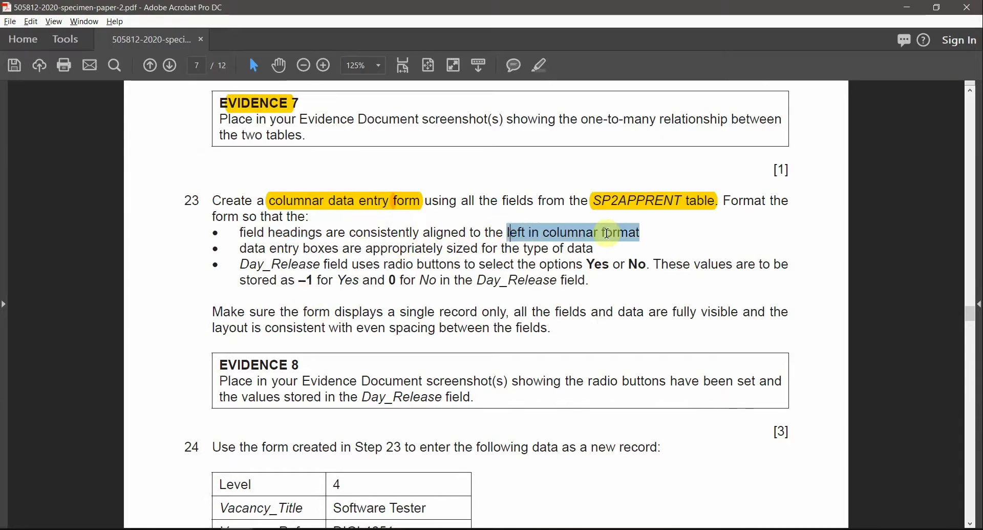
key("alt+Tab")
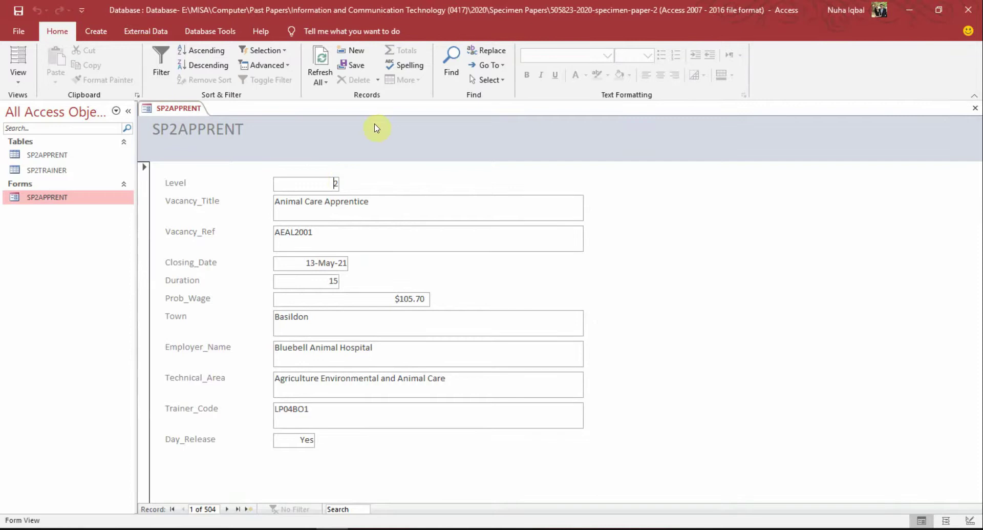
left_click(401, 208)
left_click(24, 86)
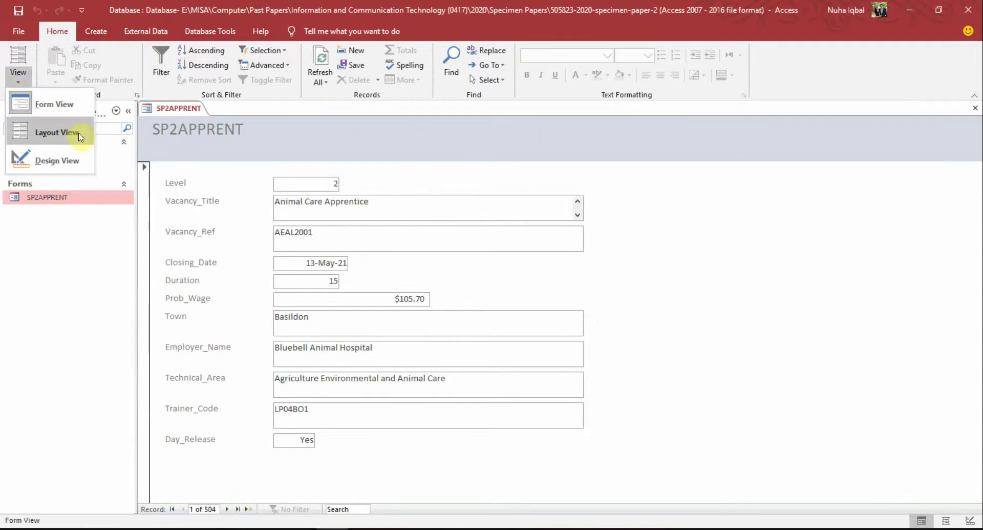
left_click(55, 134)
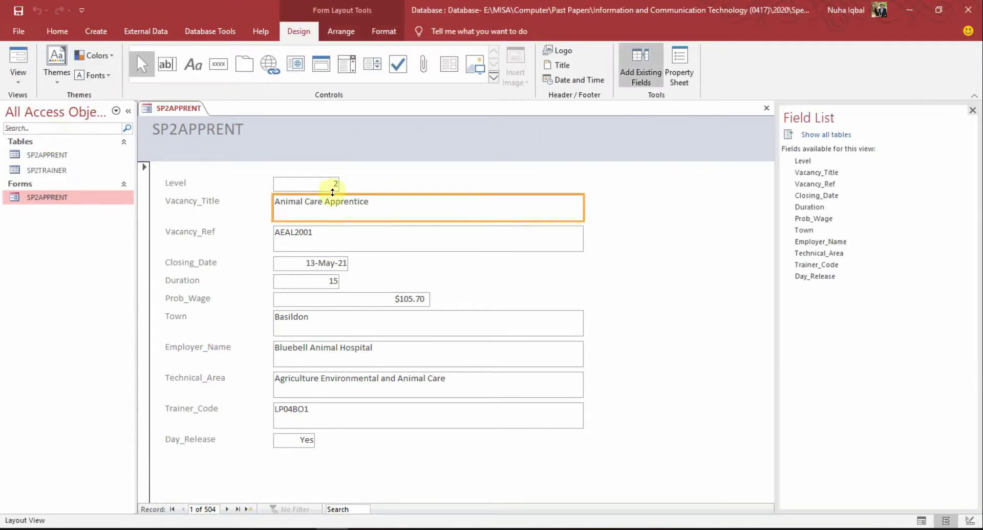
Step: Left-align the data in the Level and Closing_Date boxes of the SP2APPRENT form
left_click(322, 185)
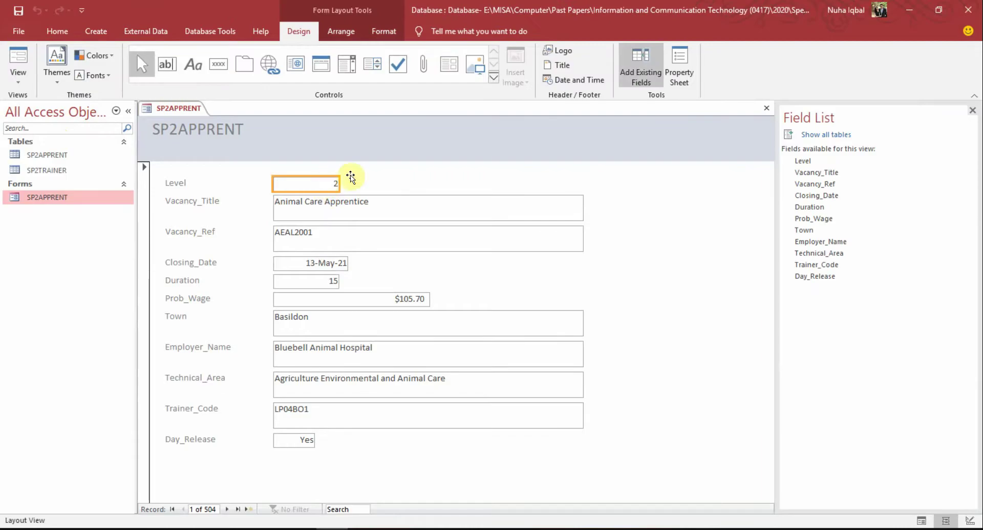
left_click(96, 31)
left_click(57, 32)
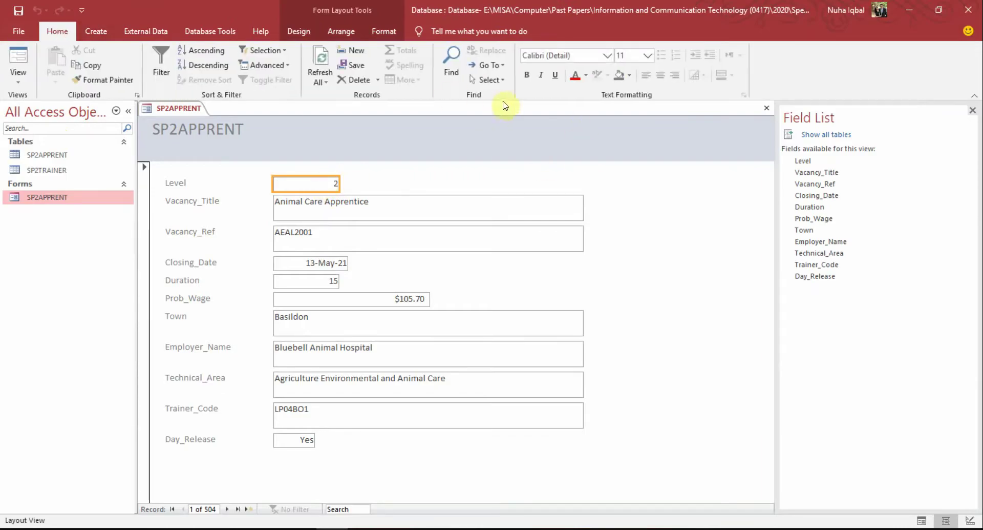
left_click(647, 80)
left_click(397, 213)
left_click(367, 235)
left_click(308, 263)
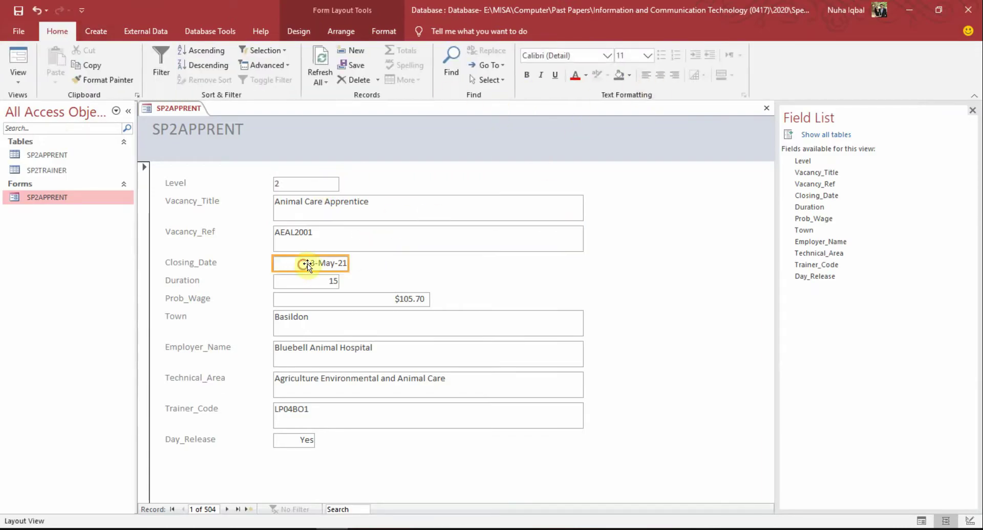
left_click(648, 80)
Step: Left-align the data in the Duration, Prob_Wage and Day_Release boxes to match the other fields
left_click(330, 282)
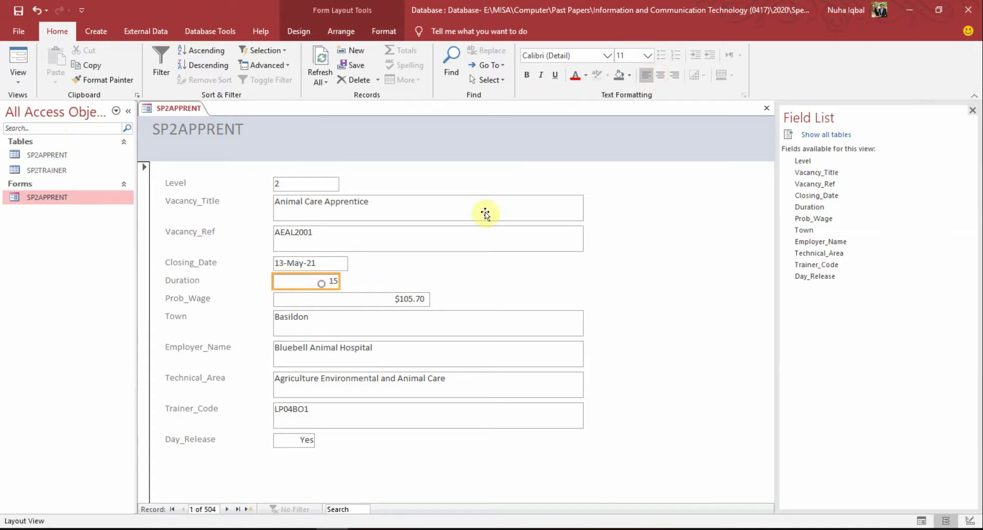
left_click(645, 79)
left_click(402, 297)
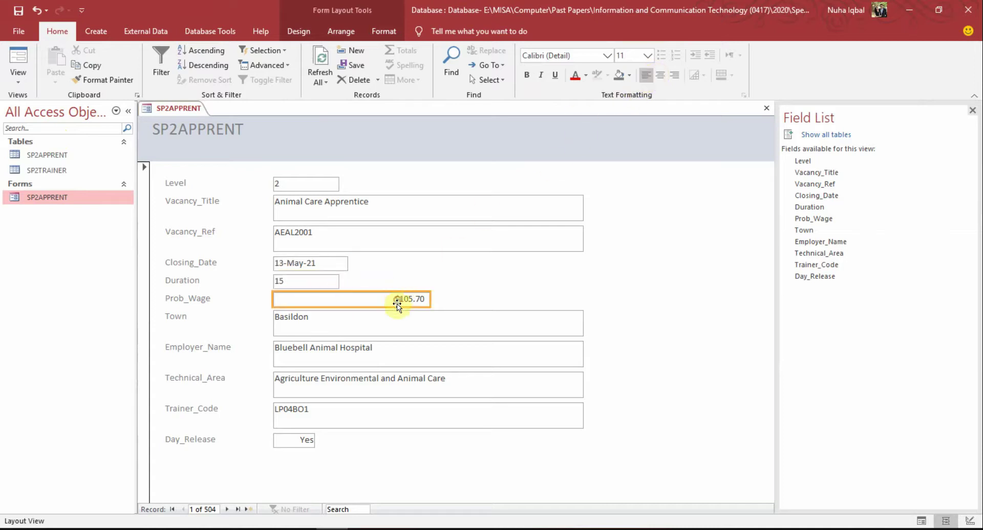
left_click(296, 443, "ctrl")
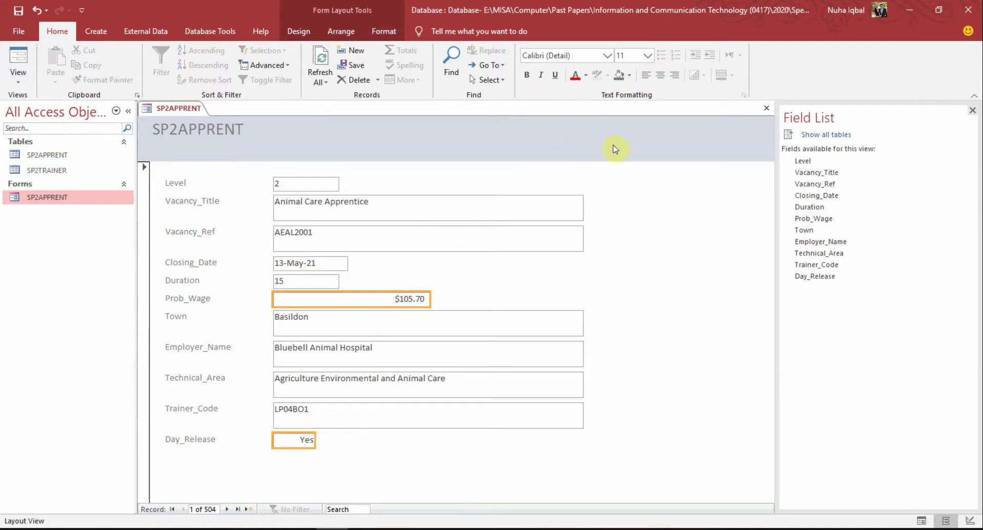
left_click(647, 80)
left_click(644, 347)
Step: Return to the exam paper in Acrobat and highlight "the left in columnar format" in task 23's first bullet
key("alt+Tab")
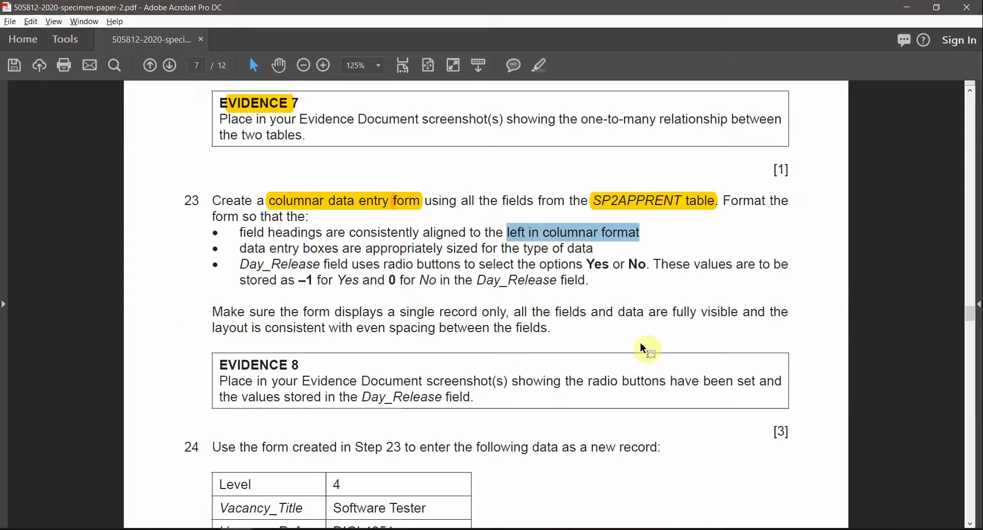
left_click(425, 354)
left_click_drag(641, 232, 486, 232)
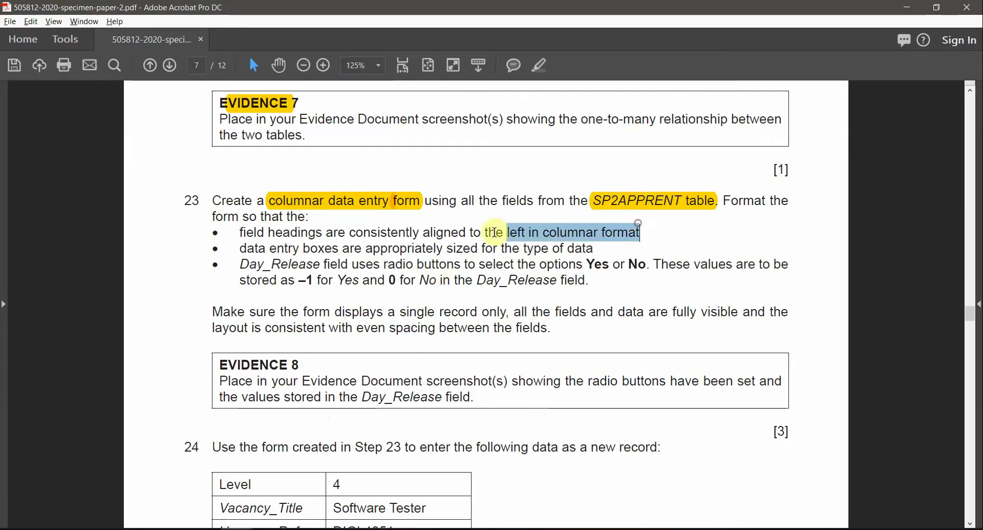
left_click(538, 67)
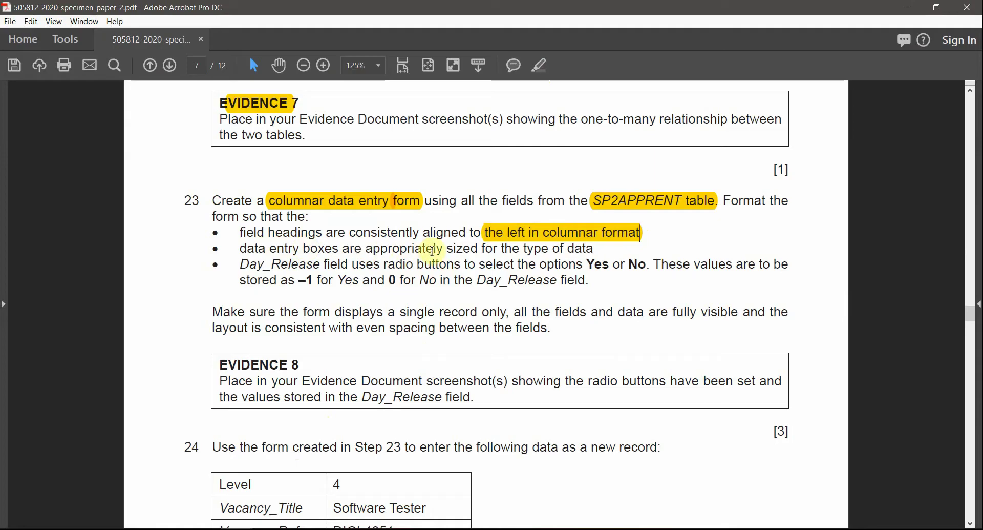
Step: Compare the form's Vacancy_Title, Vacancy_Ref, Town, Employer_Name and Day_Release boxes with task 23's sizing requirement
left_click_drag(449, 251, 560, 249)
key("alt+Tab")
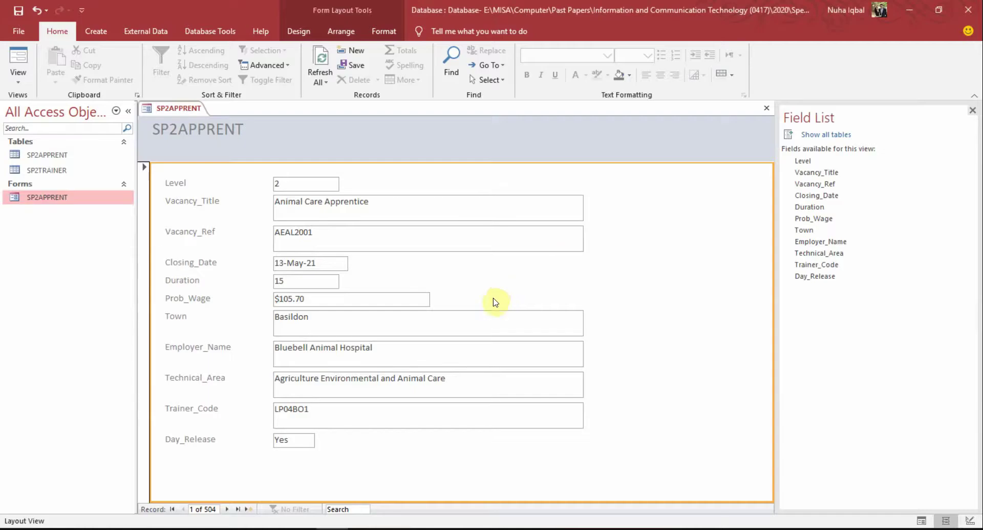
left_click(337, 209)
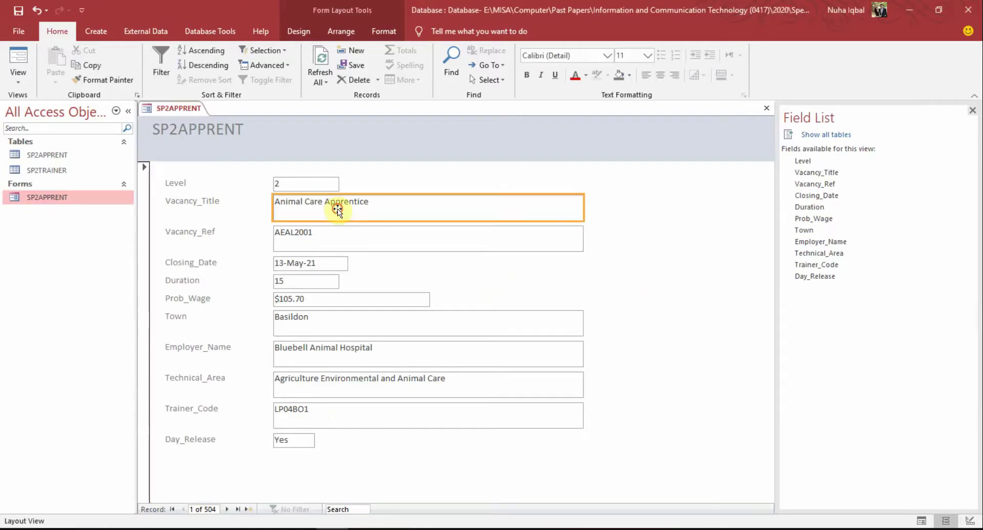
left_click(342, 237)
left_click(336, 328)
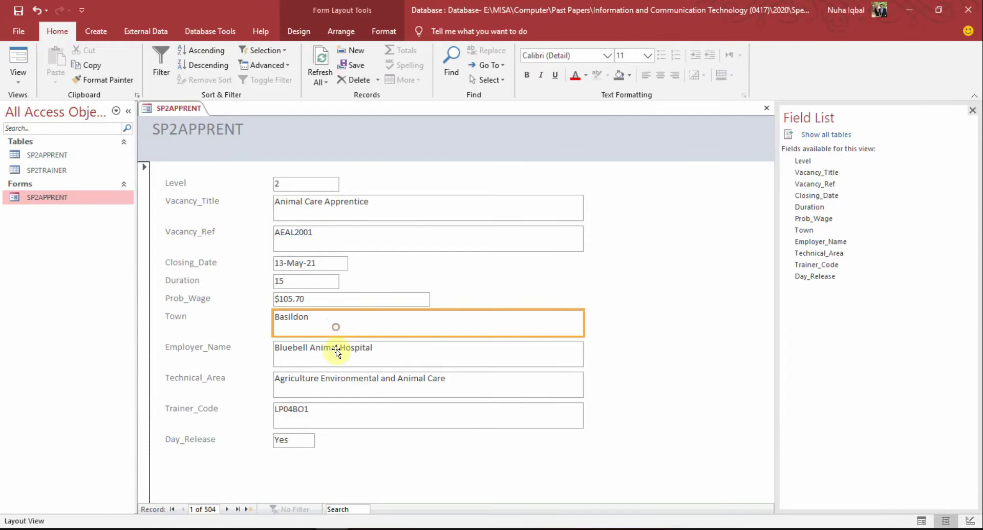
left_click(336, 354)
left_click(299, 442)
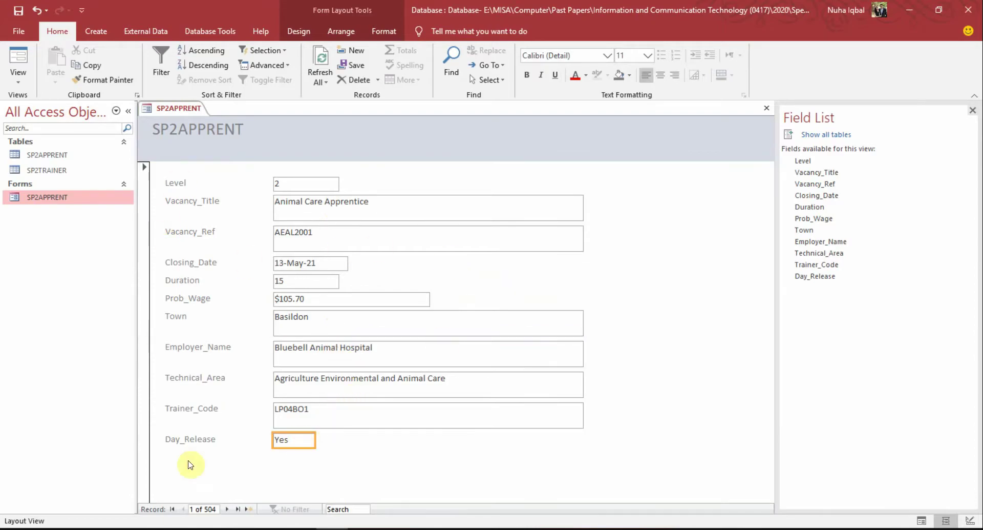
Step: Highlight "data entry boxes are appropriately sized for the type of data" in task 23 of the exam paper in Acrobat
key("alt+Tab")
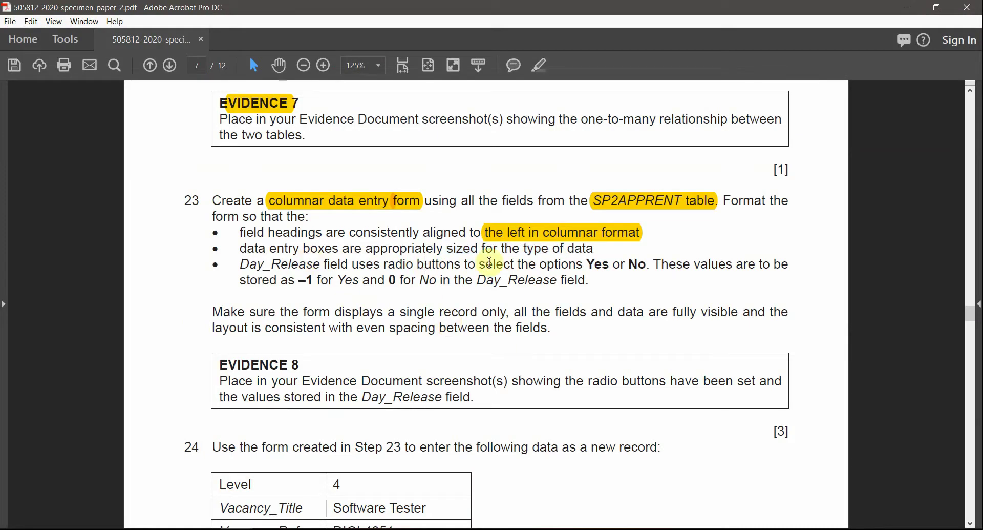
left_click_drag(593, 251, 240, 250)
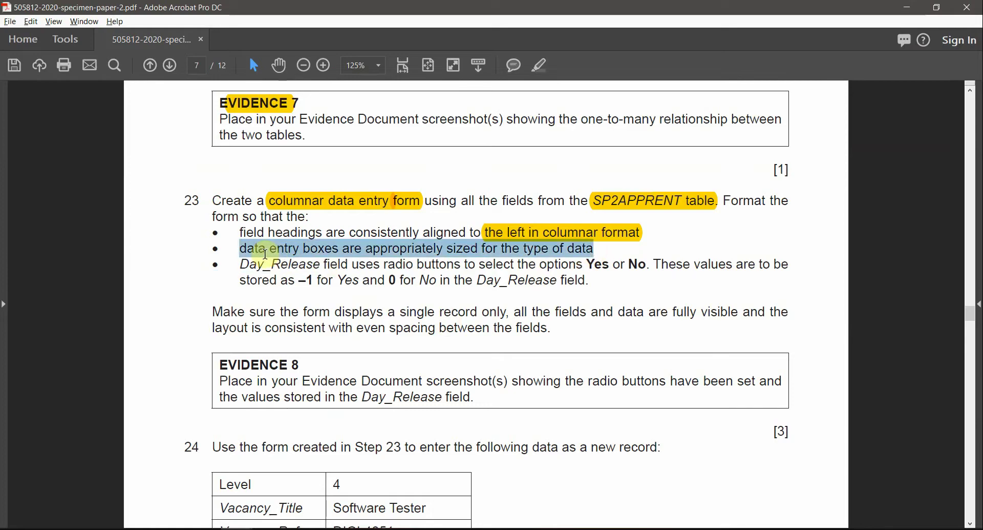
left_click(535, 69)
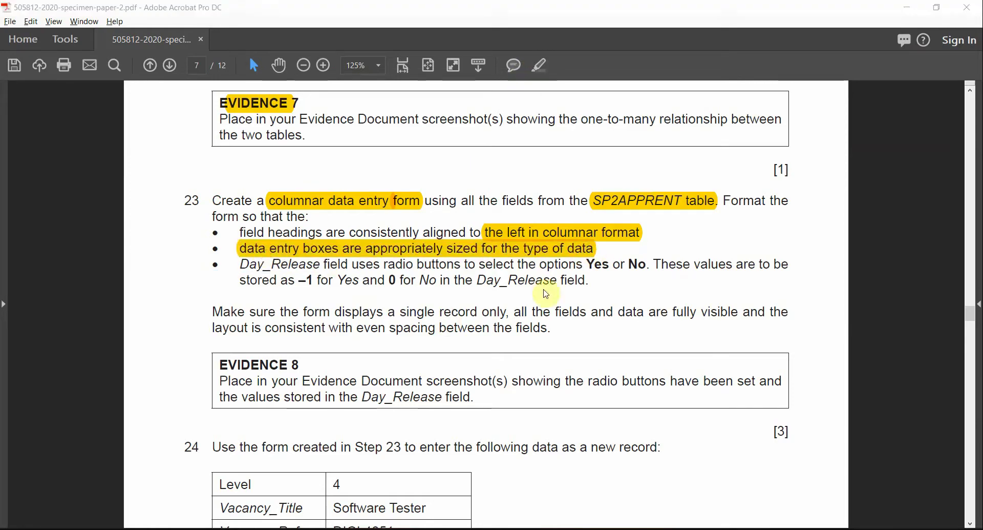
Step: Return to the form in Access and reduce the Vacancy_Title and Vacancy_Ref boxes to a single-line height
key("alt+Tab")
left_click(388, 203)
left_click_drag(423, 222, 423, 212)
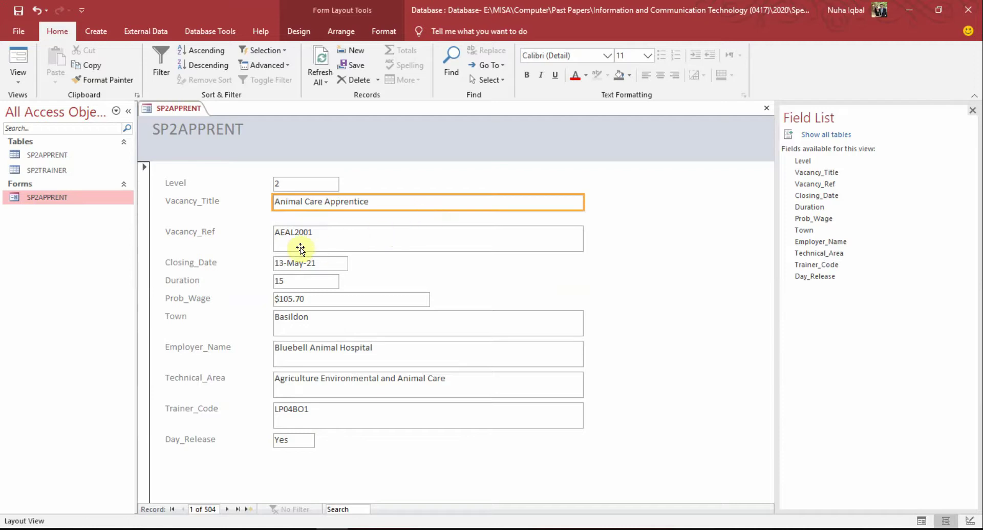
left_click(320, 236)
left_click_drag(414, 250, 414, 237)
left_click(453, 264)
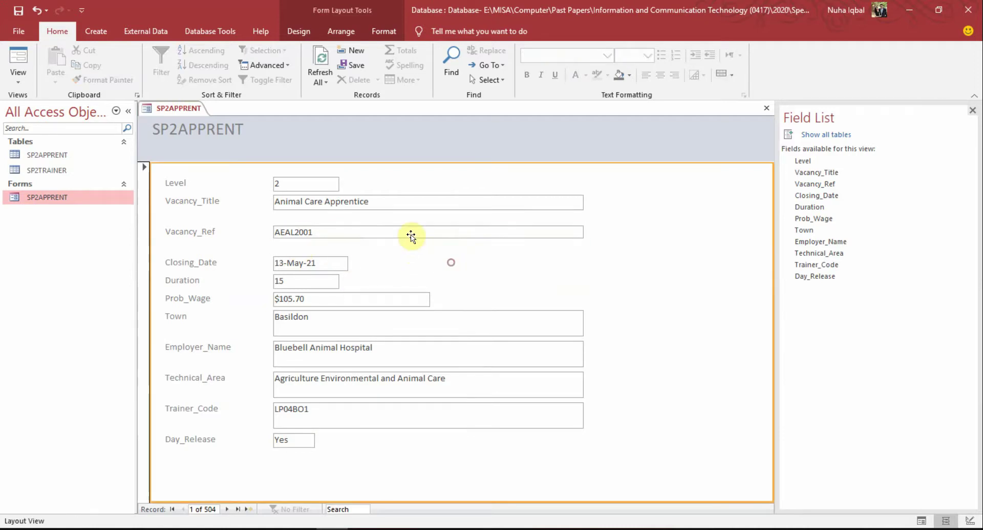
left_click(410, 233)
Step: Reduce the Town and Employer_Name boxes to a single-line height
left_click(343, 320)
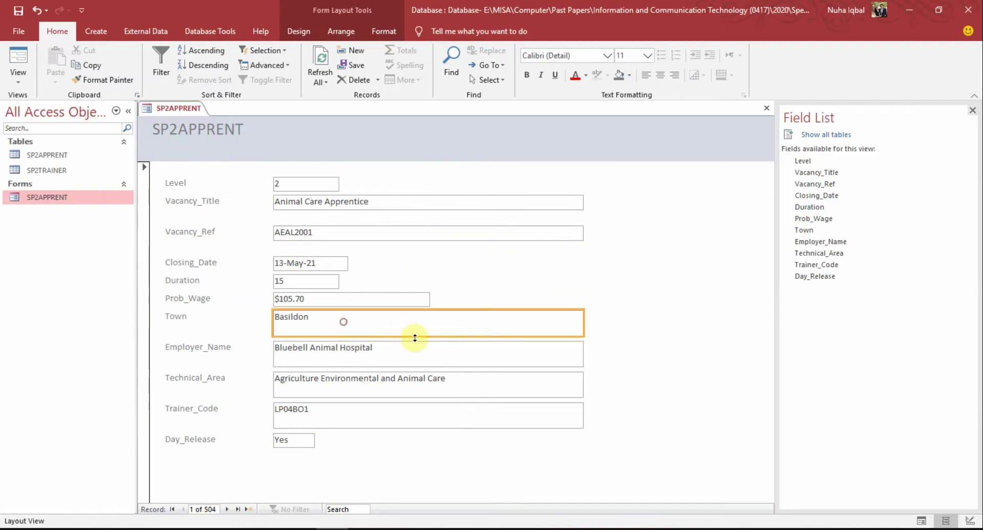
left_click_drag(415, 336, 415, 322)
left_click(634, 351)
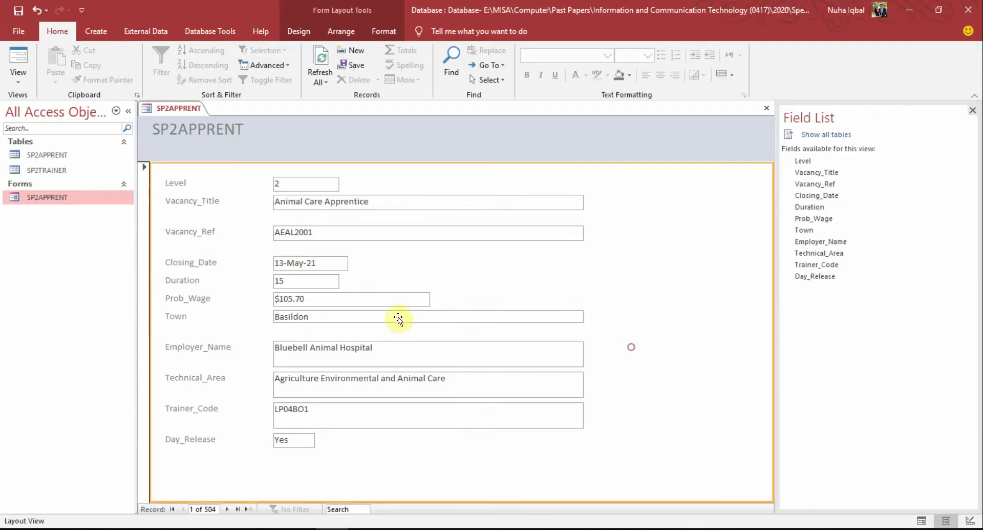
left_click(412, 321)
left_click(608, 355)
left_click(366, 353)
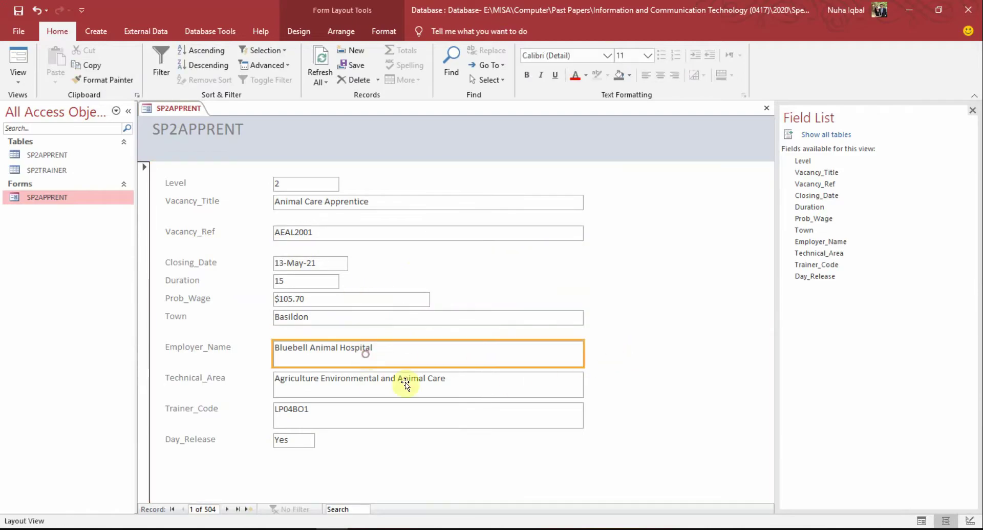
left_click_drag(407, 366, 407, 356)
Step: Reduce the Technical_Area and Trainer_Code boxes to a single-line height
left_click(369, 381)
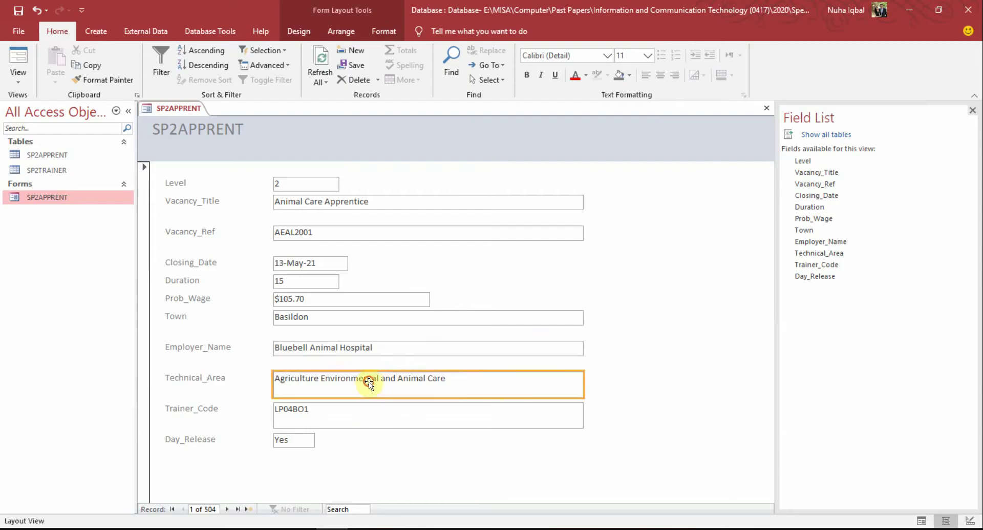
left_click_drag(379, 398, 379, 387)
left_click(382, 420)
left_click_drag(385, 427, 383, 417)
left_click(382, 424)
left_click(360, 414)
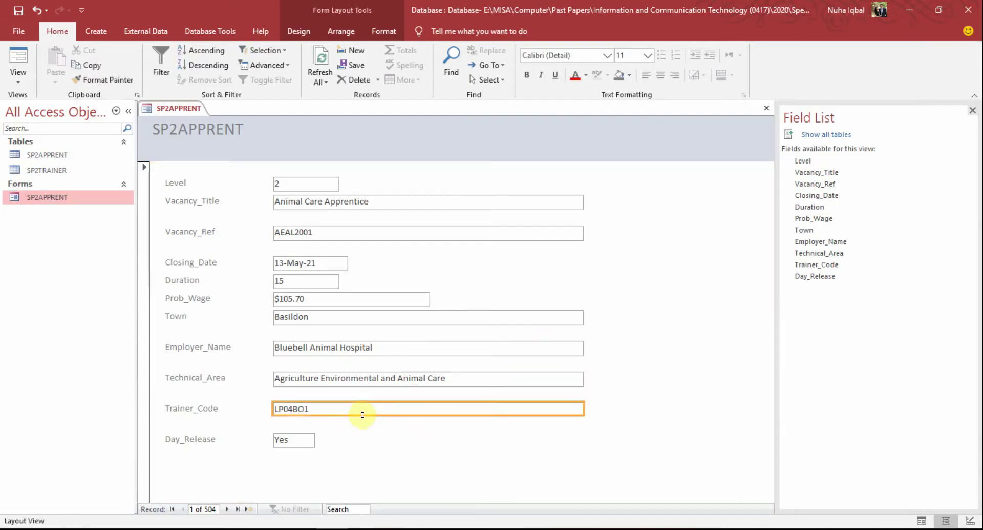
left_click(343, 461)
Step: Move the Day_Release label and box up together to sit directly below Trainer_Code
left_click(211, 441)
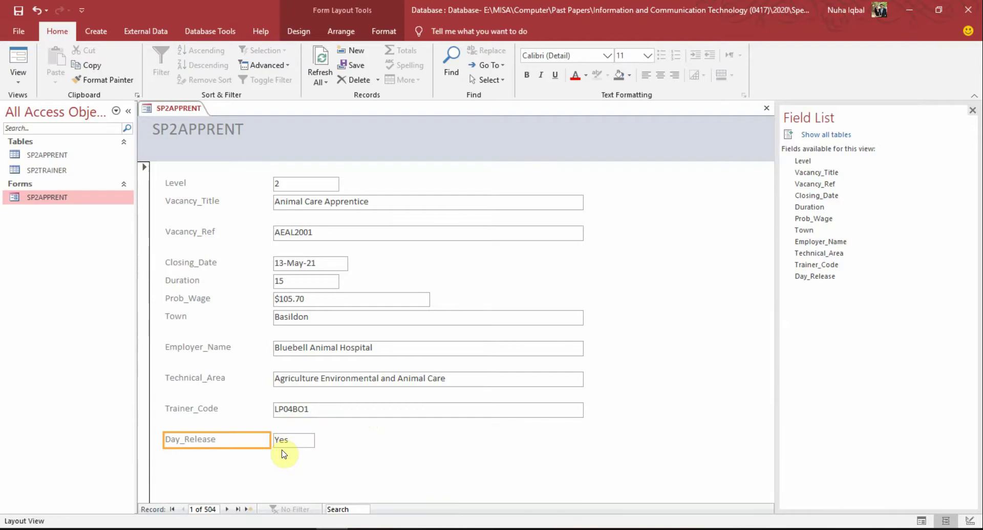
left_click(284, 442, "shift")
left_click_drag(284, 442, 284, 428)
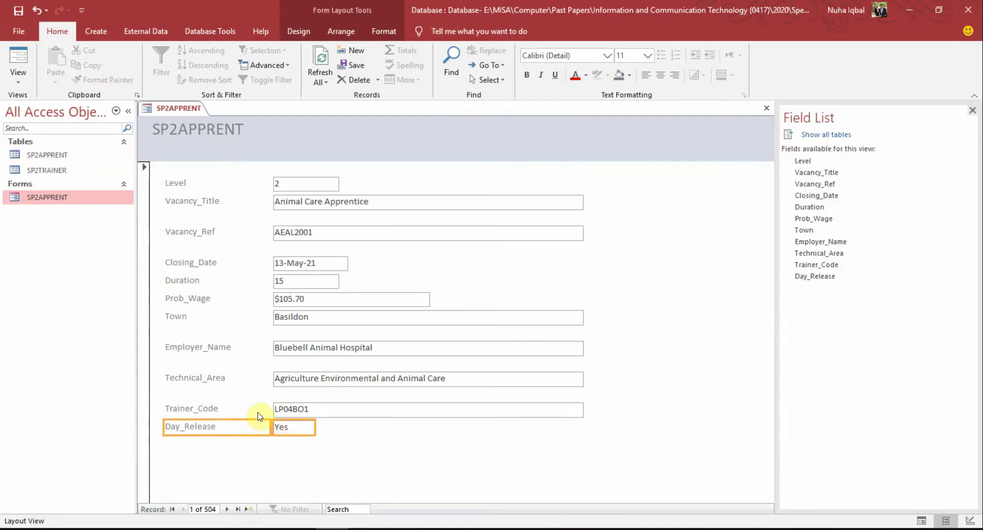
left_click(291, 449)
Step: Move the Trainer_Code and Day_Release labels and boxes up together to sit directly below Technical_Area
left_click(195, 408)
left_click(192, 427, "shift")
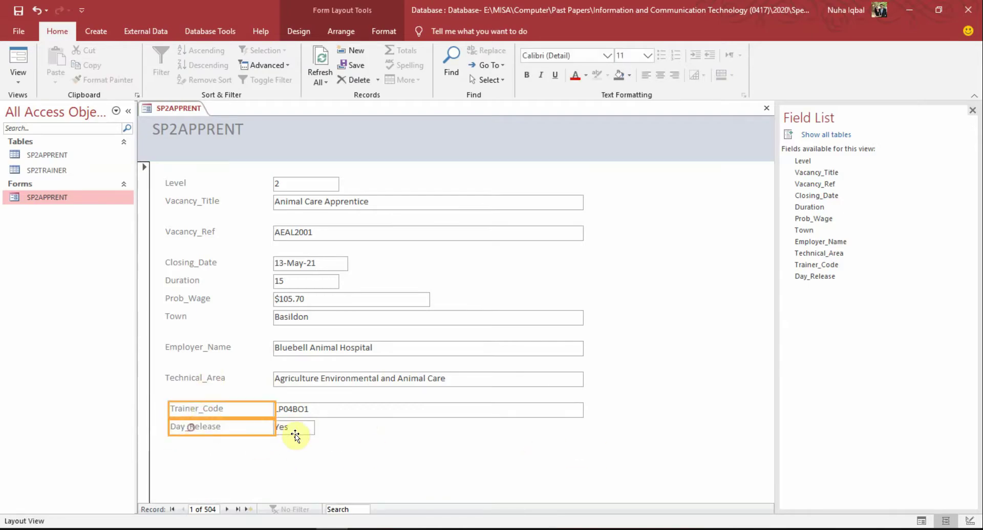
left_click(295, 428, "shift")
left_click(290, 409, "shift")
left_click_drag(295, 429, 299, 417)
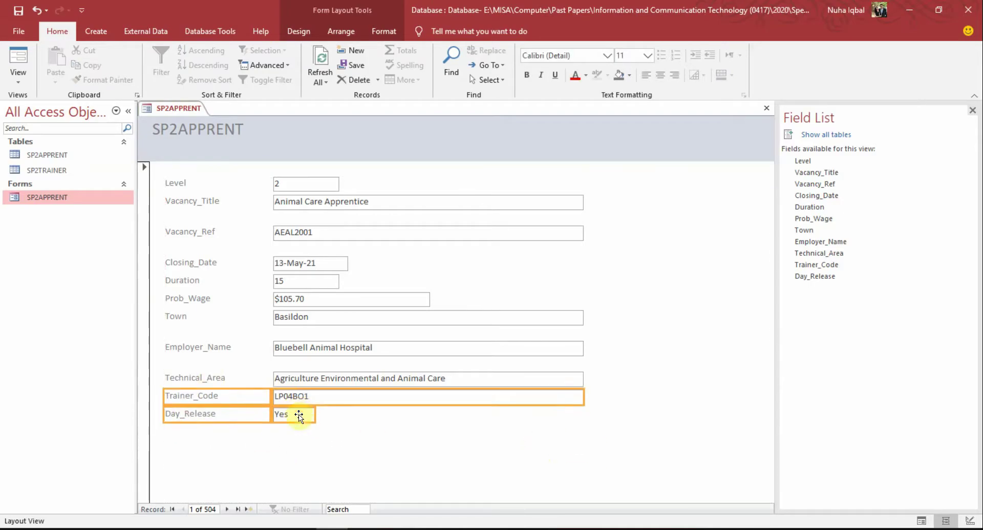
Step: Close the gaps below Employer_Name and Town by moving up the Technical_Area and Employer_Name rows with all rows beneath them
left_click(303, 378, "shift")
left_click(219, 378, "shift")
left_click_drag(219, 377, 223, 365)
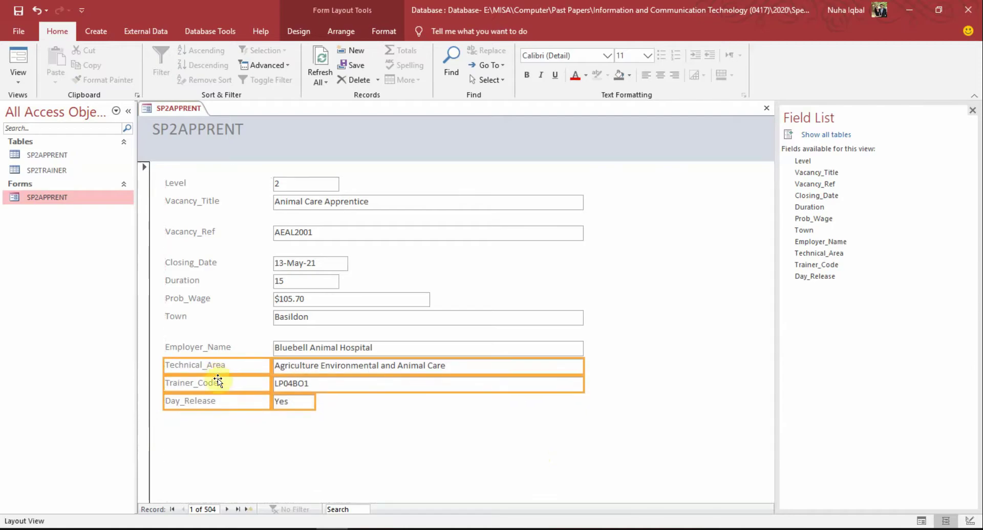
left_click(234, 348, "shift")
left_click(278, 347, "shift")
left_click_drag(279, 347, 301, 346)
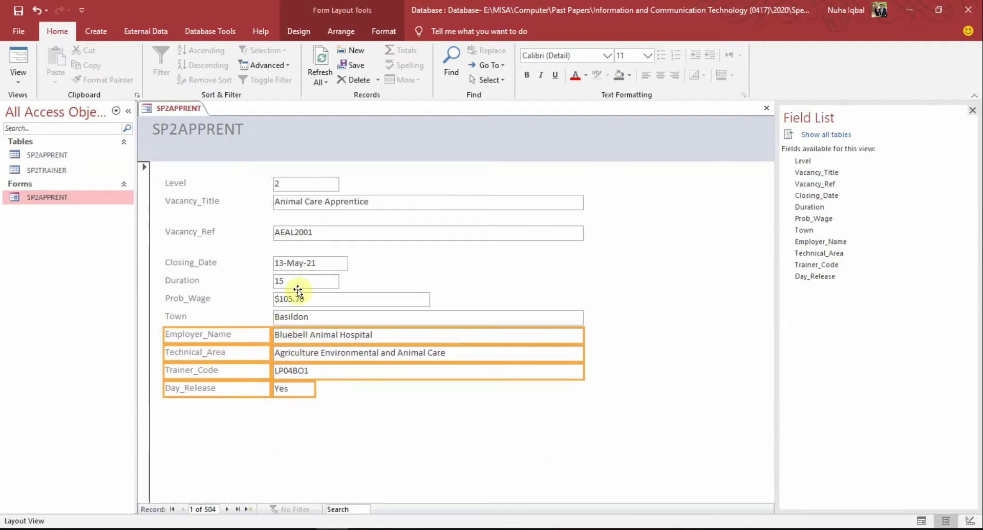
Step: Move all labels and boxes from Closing_Date to Day_Release up together to sit directly below Vacancy_Ref
left_click(291, 316, "shift")
left_click(289, 301, "shift")
left_click(288, 283, "shift")
left_click(293, 266, "shift")
left_click(202, 264, "shift")
left_click(192, 282, "shift")
left_click(183, 302, "shift")
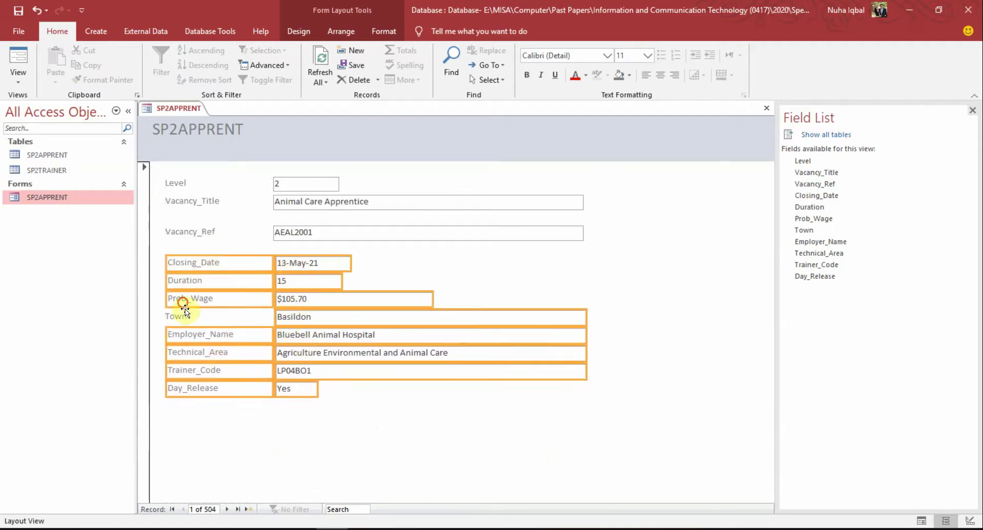
left_click(179, 318, "shift")
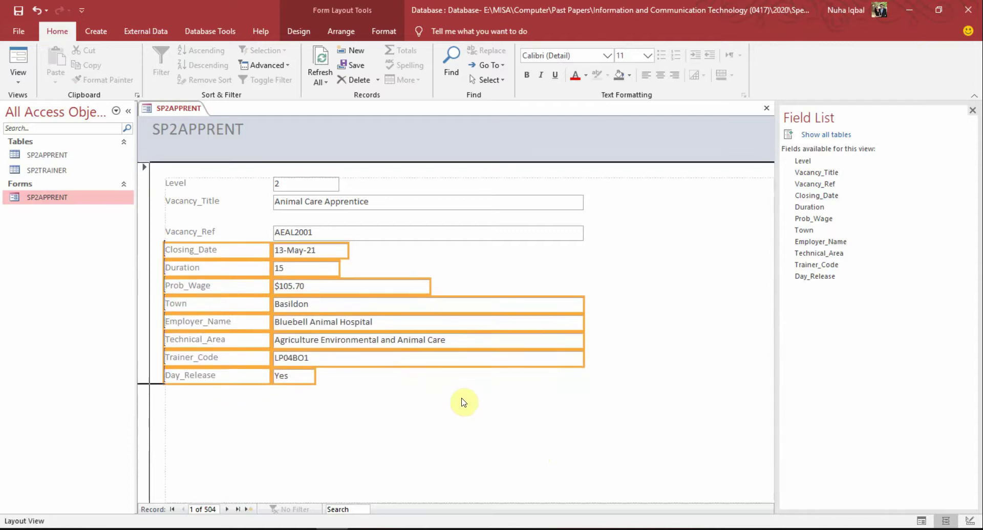
Step: Move all labels and boxes from Vacancy_Ref to Day_Release up together to sit directly below Vacancy_Title
left_click(281, 229, "shift")
left_click(202, 231, "shift")
key("Up")
key("Up")
key("Up")
key("Up")
key("Up")
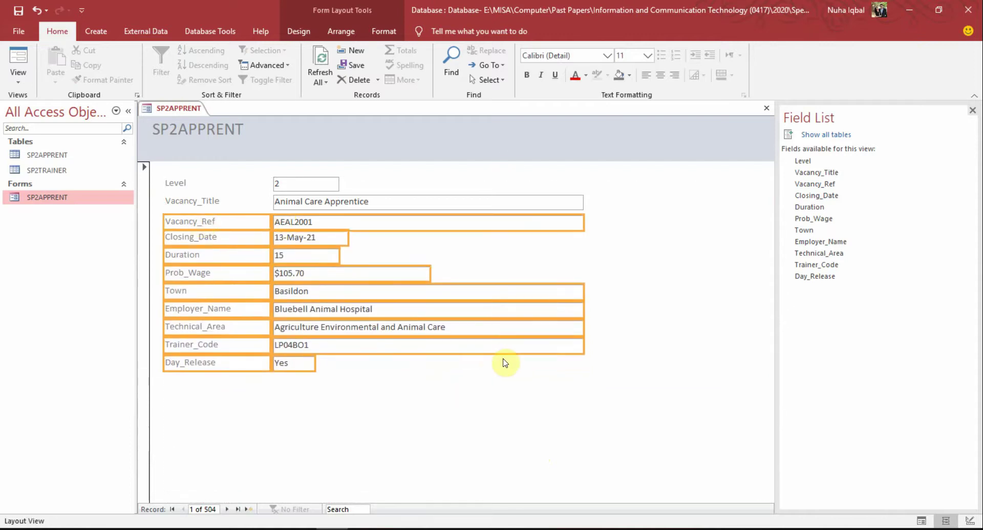
left_click(501, 388)
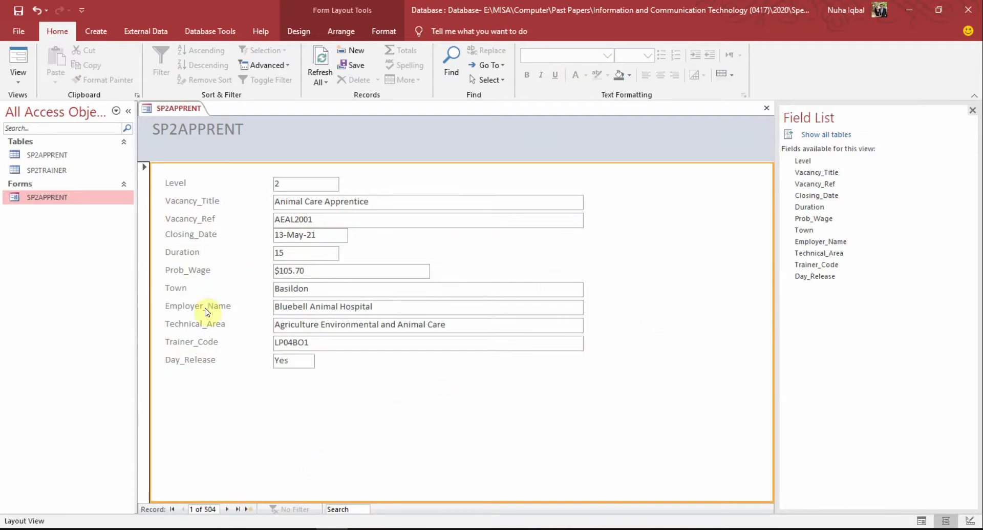
Step: Switch the SP2APPRENT form to Design View
left_click(18, 75)
left_click(55, 161)
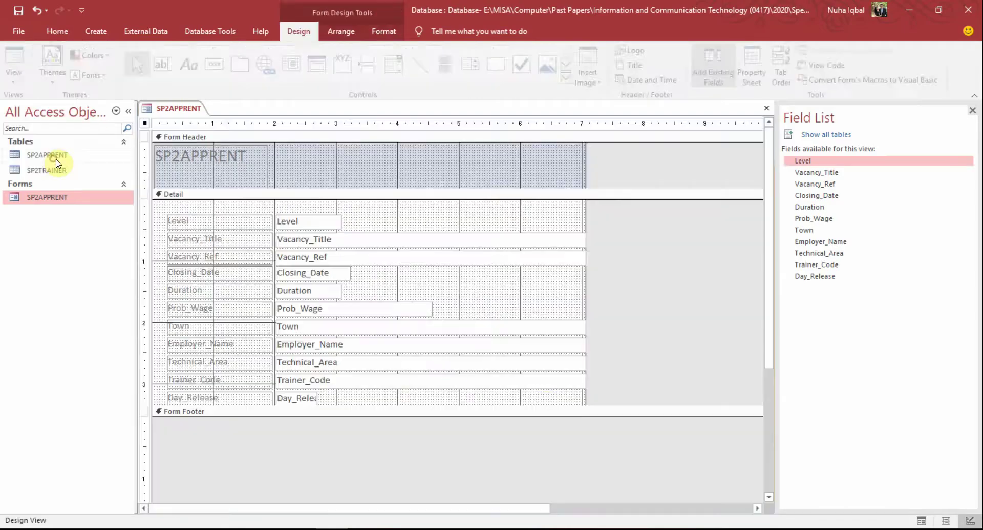
left_click_drag(527, 416, 530, 467)
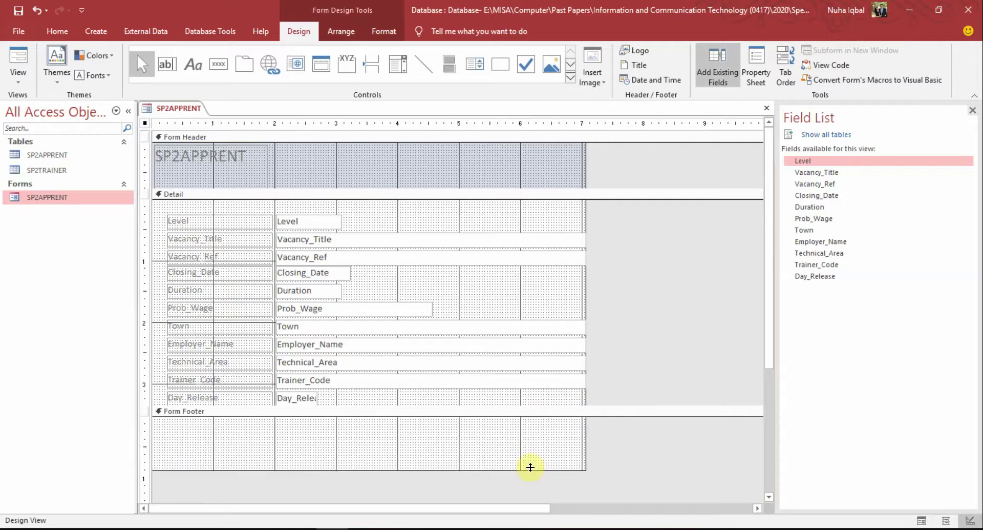
left_click_drag(581, 404, 582, 432)
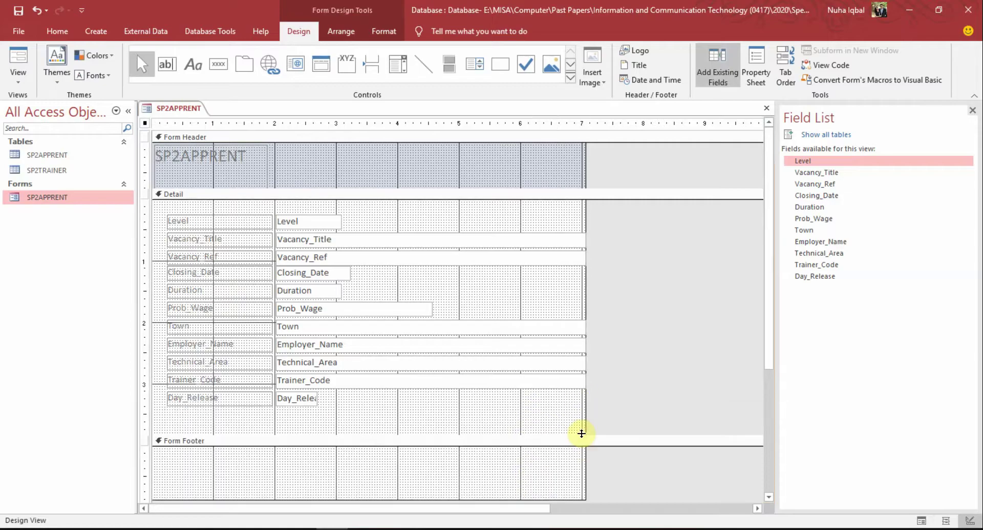
key("ctrl+z")
key("ctrl+z")
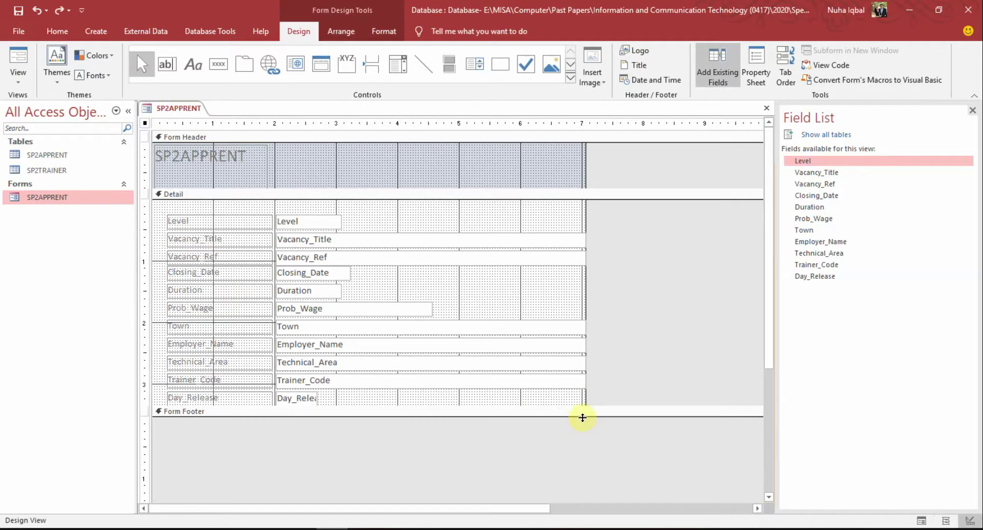
Step: Move the labels and boxes from Closing_Date to Day_Release slightly down to even the gap below Vacancy_Ref, and return to Layout View
left_click_drag(592, 403, 172, 274)
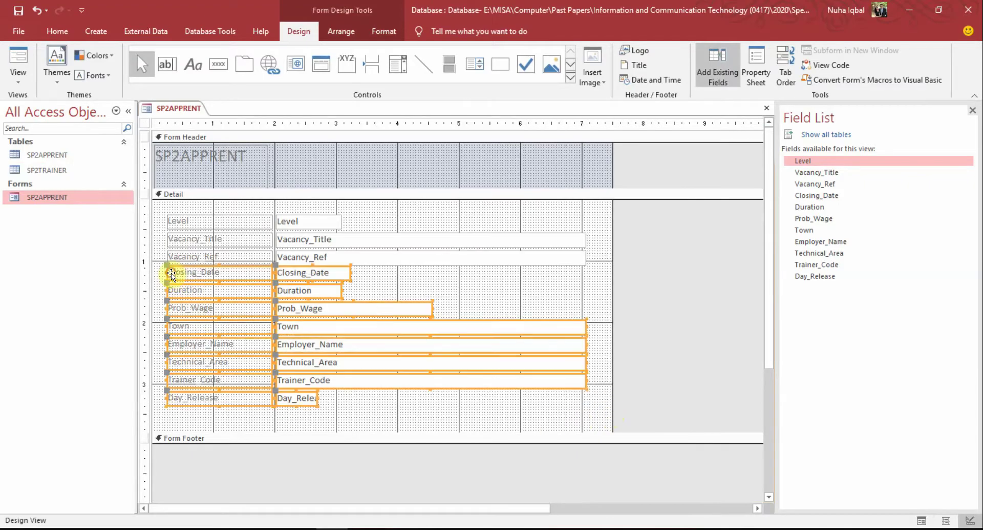
left_click(17, 59)
mouse_move(240, 527)
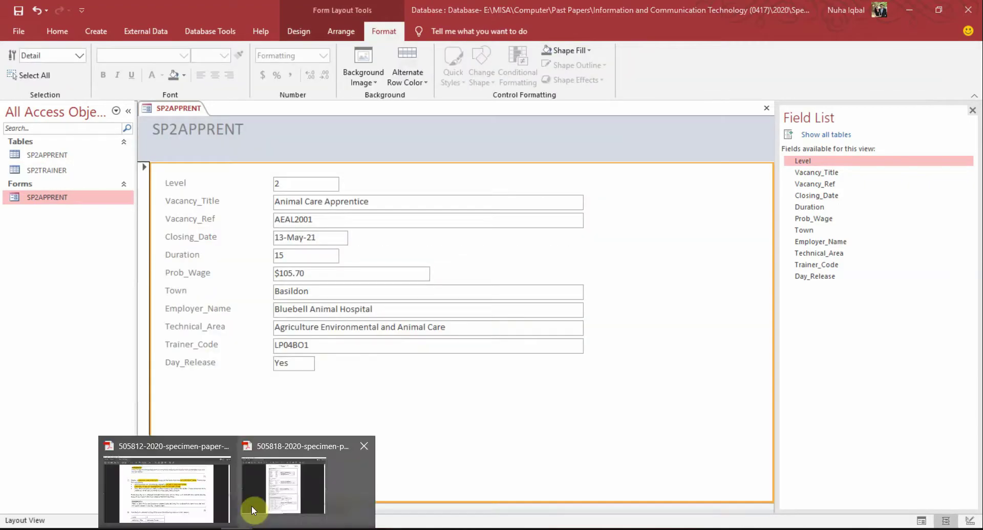
left_click(166, 489)
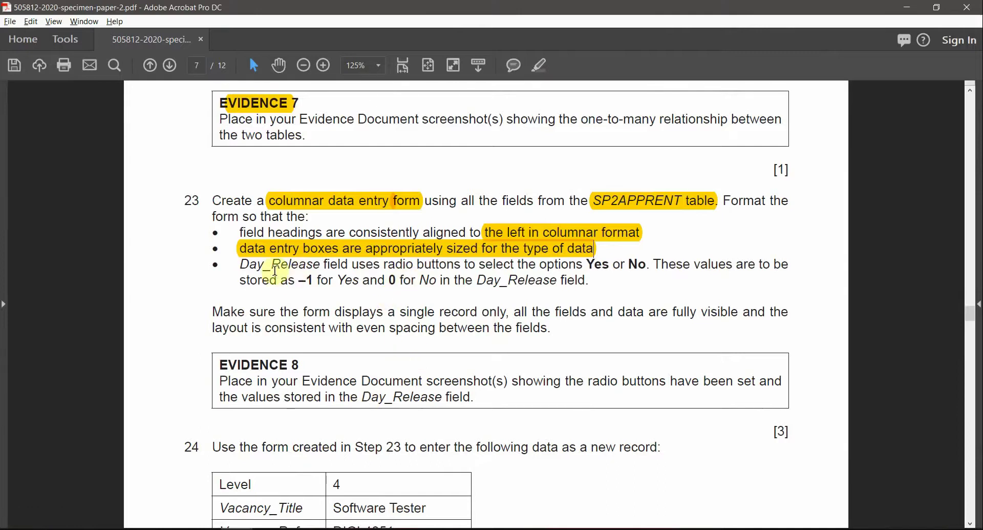
left_click_drag(240, 264, 365, 269)
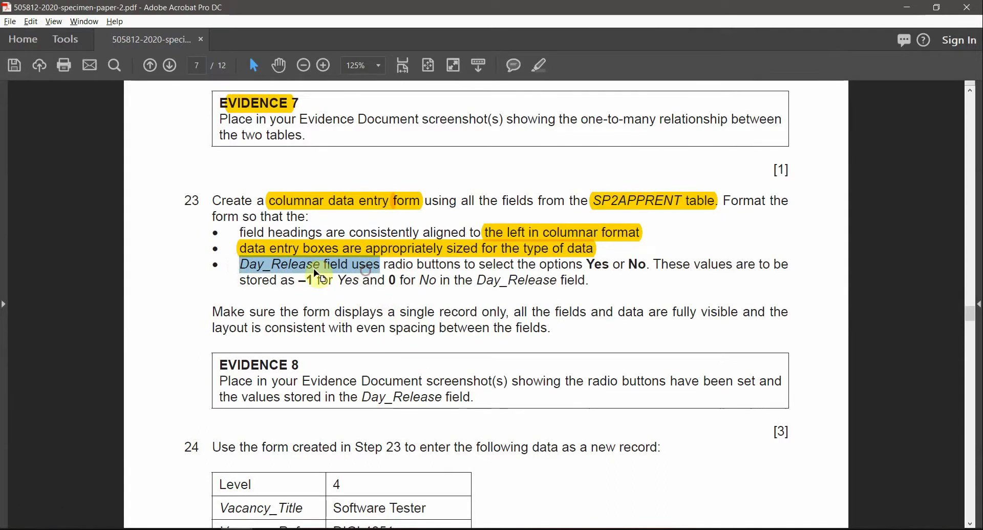
left_click(394, 264)
left_click_drag(383, 264, 439, 265)
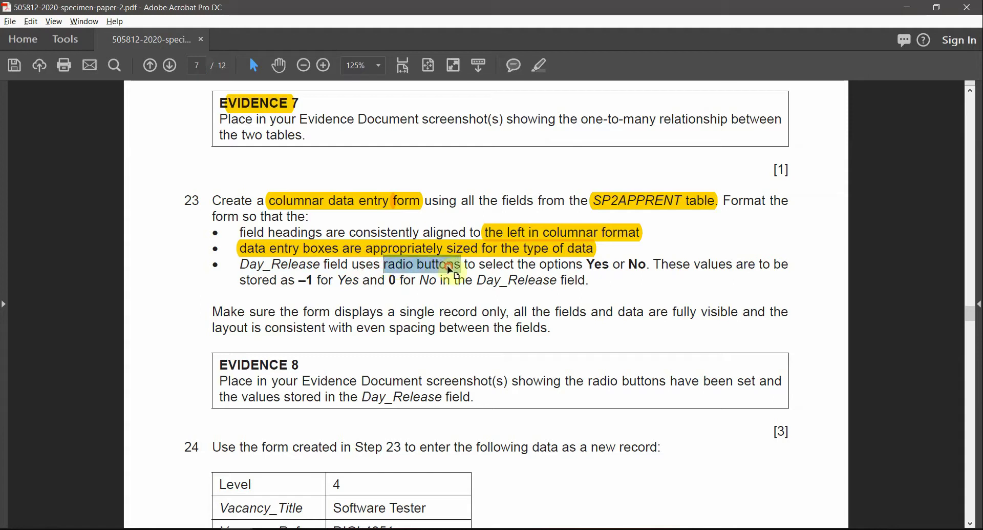
left_click_drag(587, 264, 692, 264)
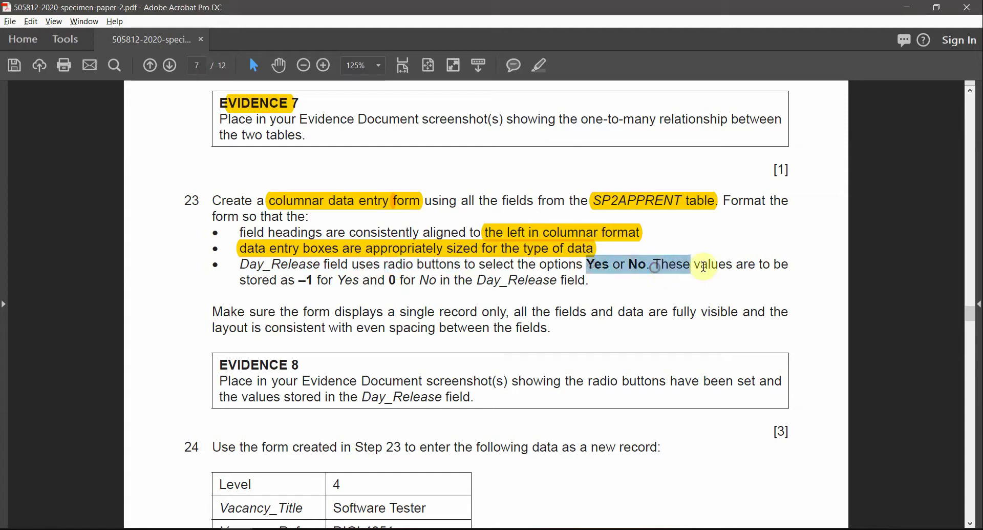
left_click_drag(297, 280, 385, 281)
left_click(541, 68)
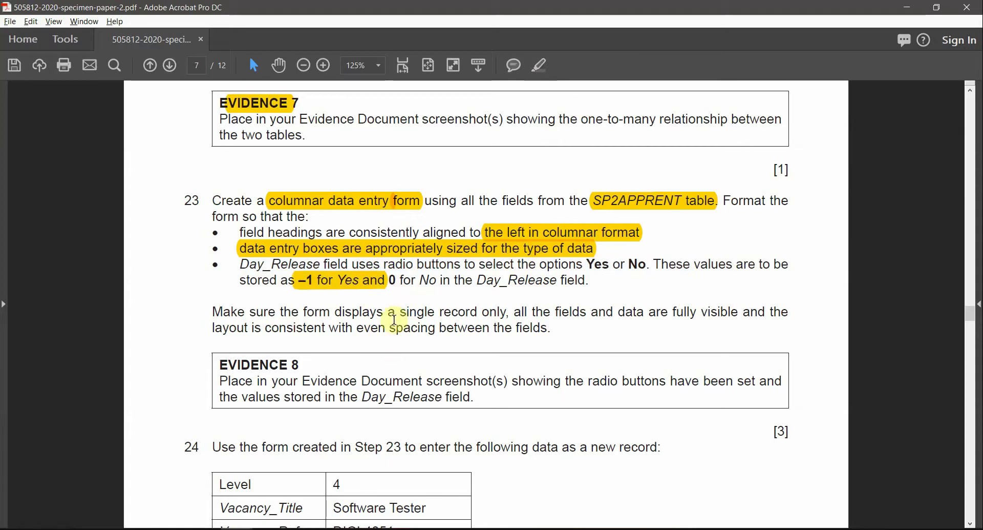
key("ctrl+z")
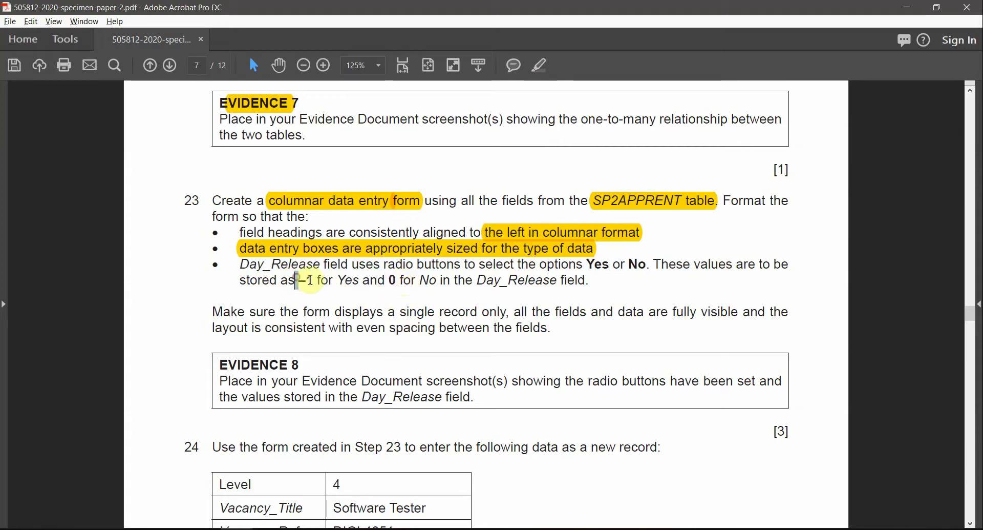
Step: Highlight "–1 for Yes" and "for No" in task 23's last bullet, and select the Day_Release field name after them
left_click_drag(297, 280, 437, 281)
left_click(541, 65)
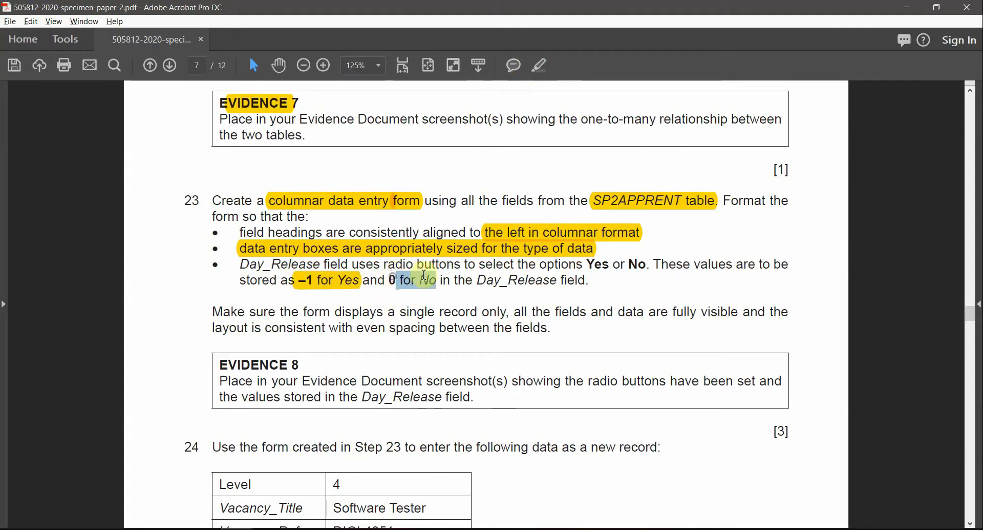
left_click(538, 67)
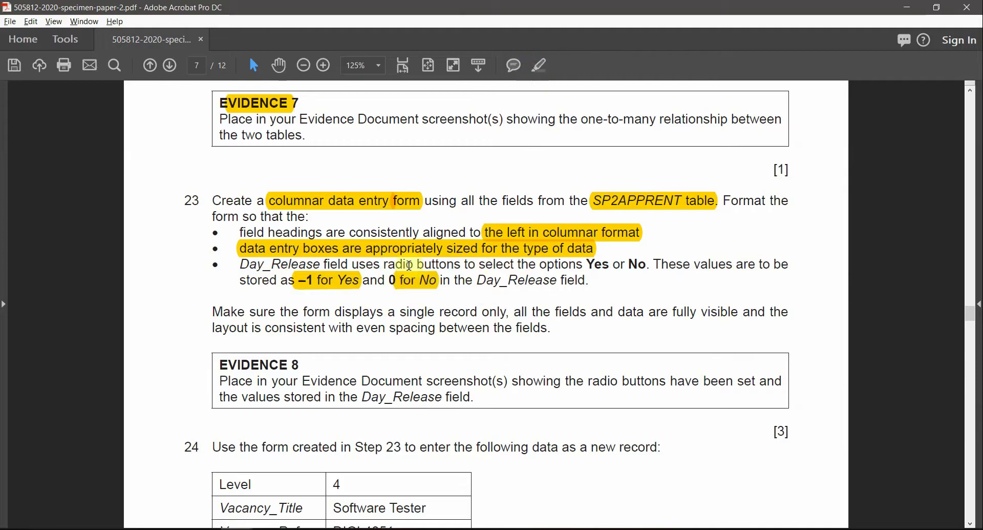
left_click_drag(476, 279, 552, 281)
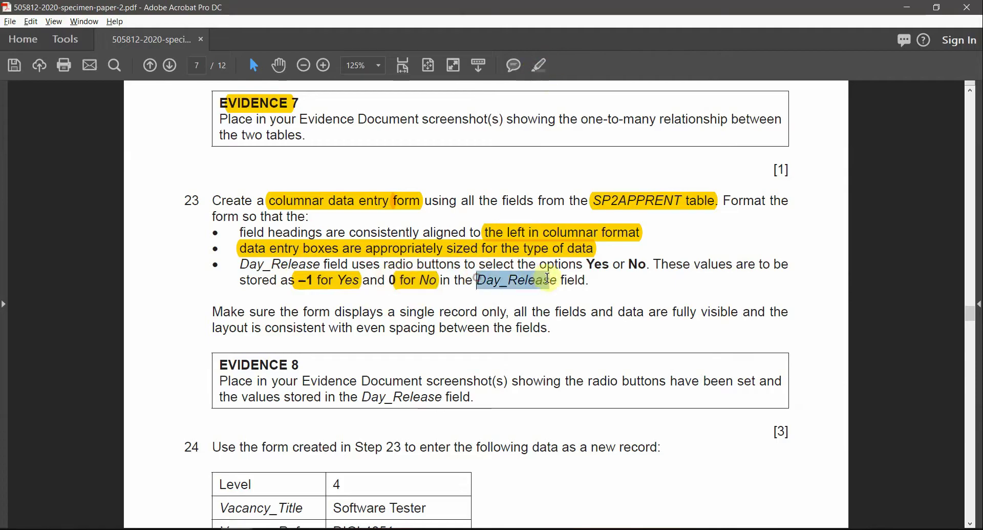
Step: Highlight Day_Release in the exam PDF, switch to Access and open the SP2APPRENT form in Design View
left_click(542, 70)
key("alt+Tab")
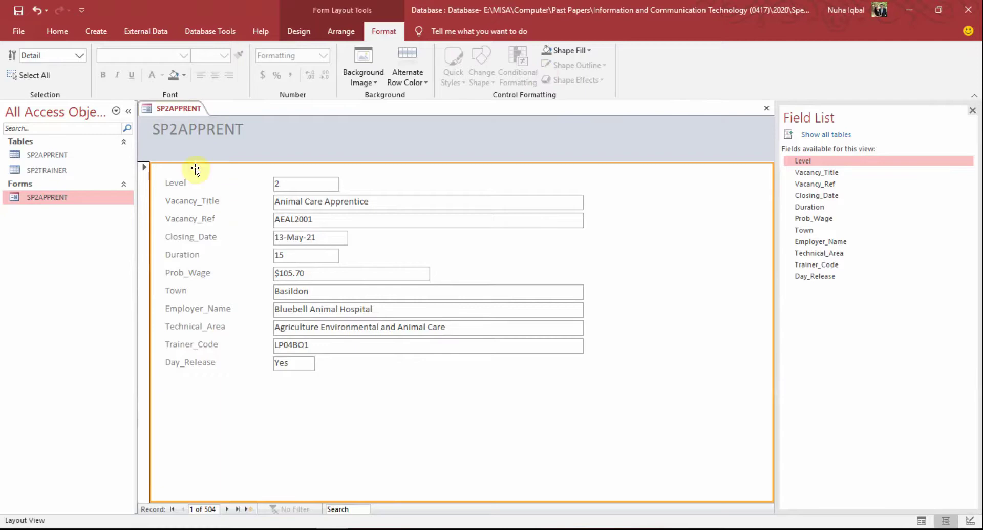
left_click(58, 32)
left_click(15, 76)
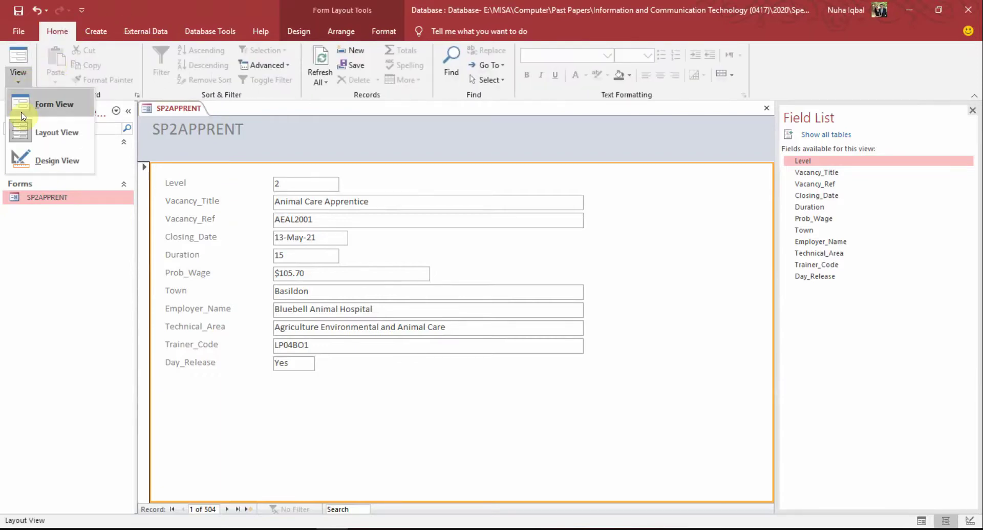
left_click(49, 159)
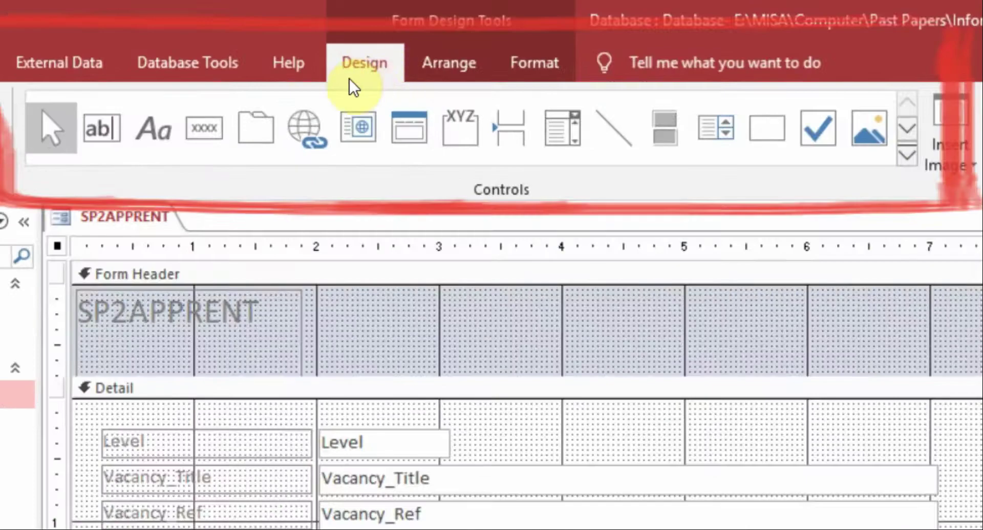
Step: Insert an Option Group control just beside the Day_Release text box in the form's Detail section
left_click(908, 155)
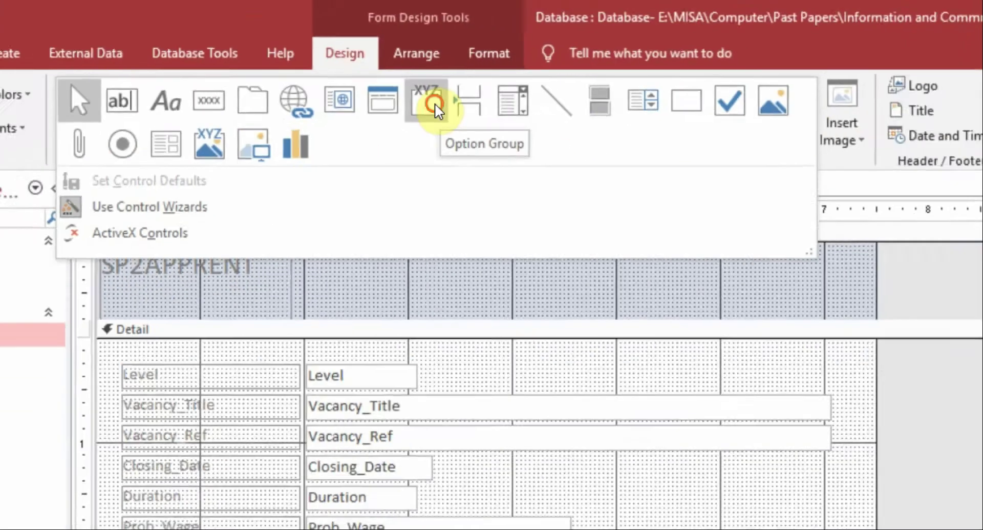
left_click(460, 118)
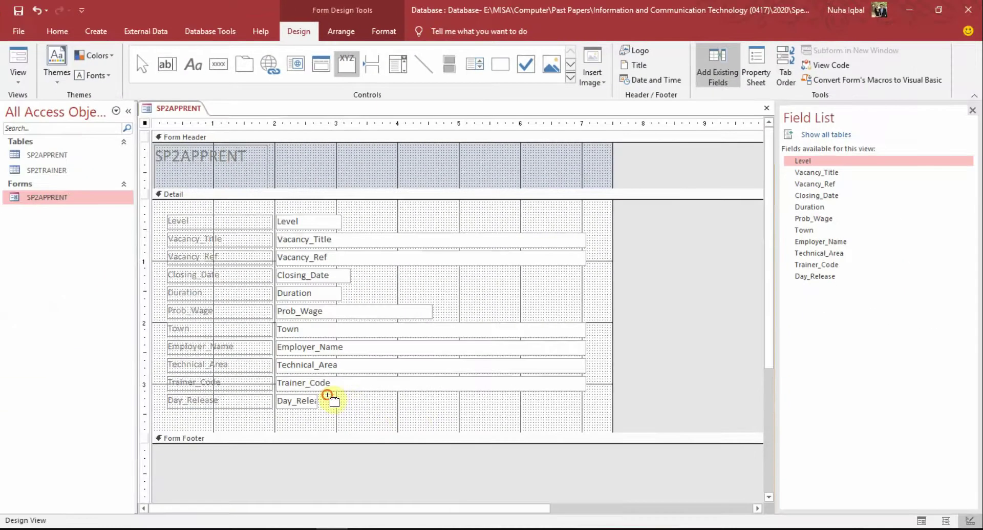
left_click_drag(327, 396, 436, 424)
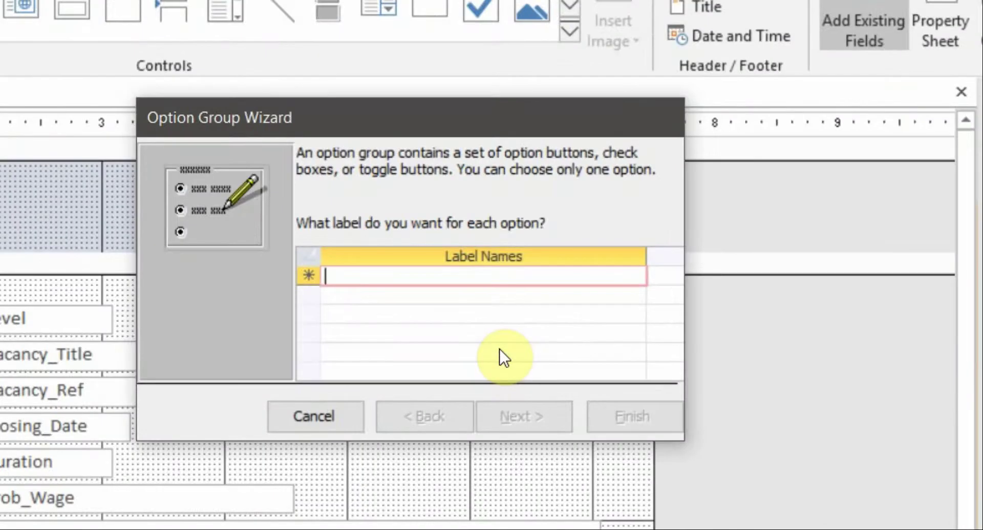
Step: Define the option labels Yes and No, keeping Yes as the default choice
type("Yes")
key("Tab")
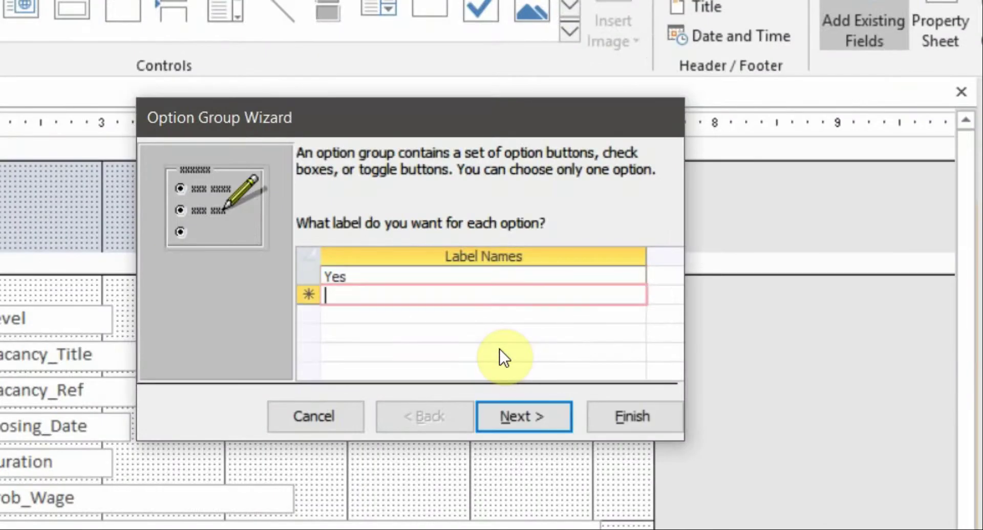
type("No")
key("Return")
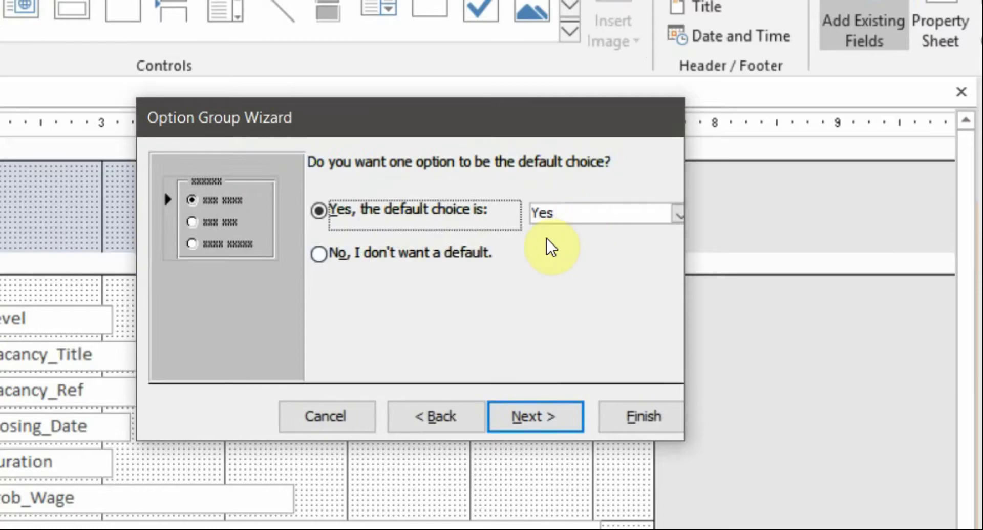
left_click(527, 407)
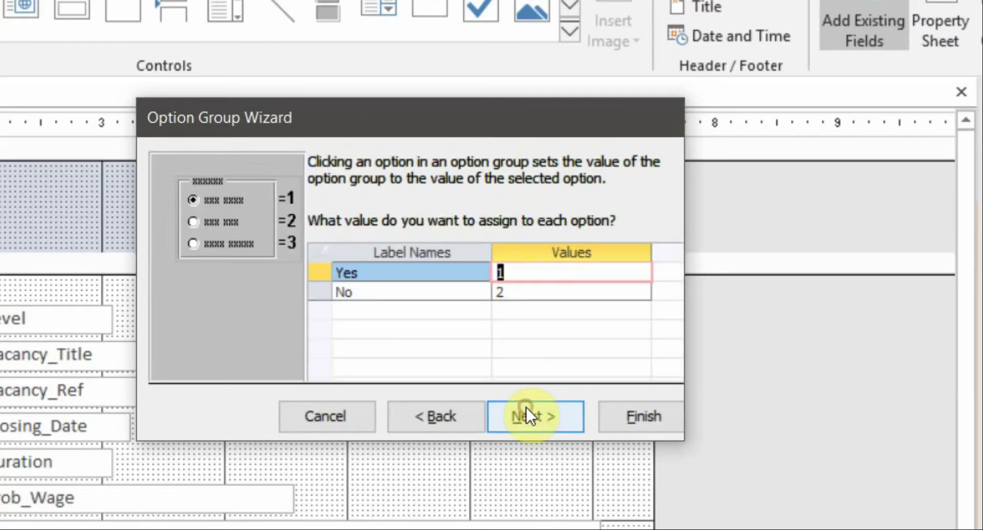
Step: Assign the value -1 to the Yes option and 0 to the No option
key("alt+Tab")
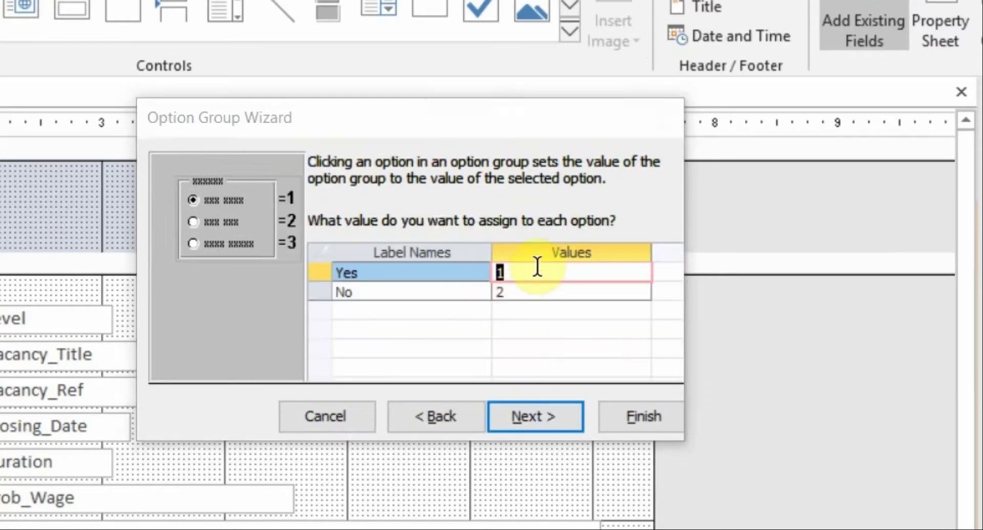
key("alt+Tab")
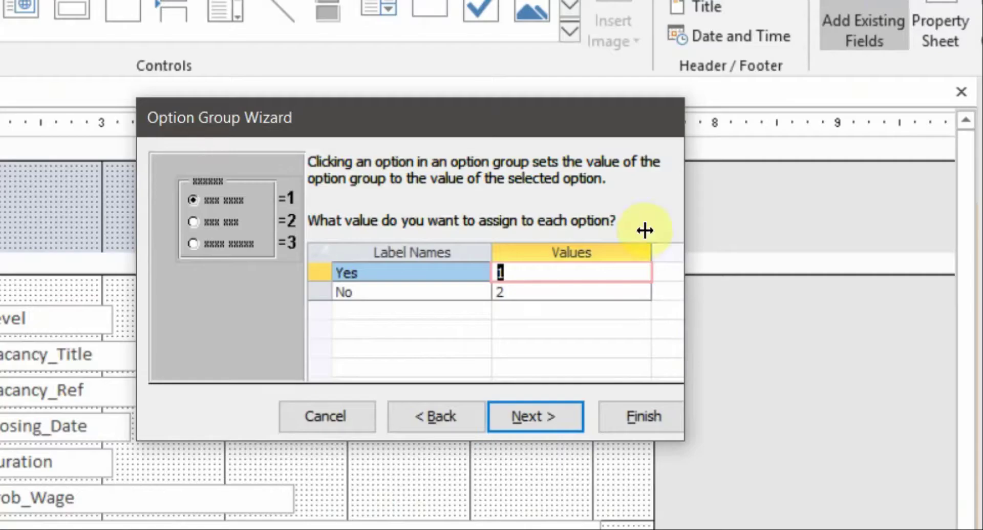
type("-1")
key("Down")
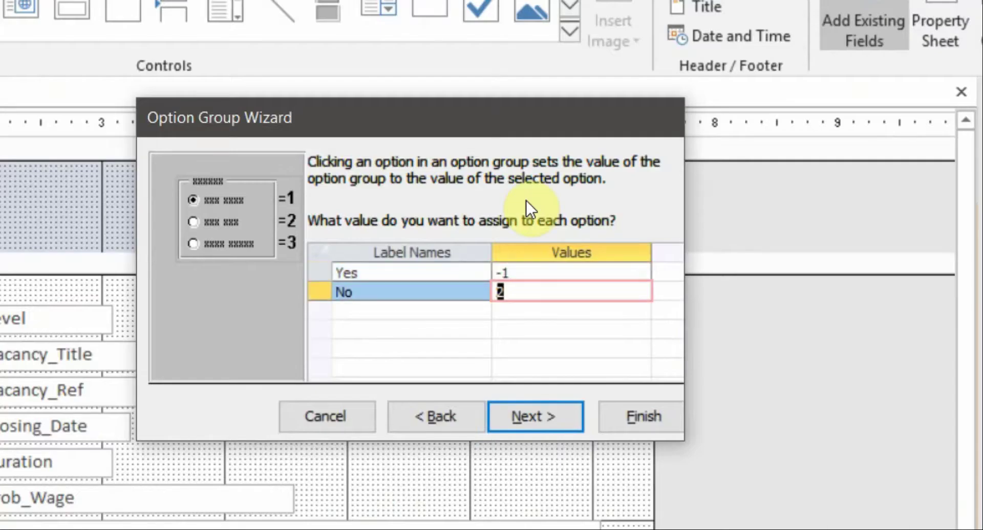
type("0")
left_click(525, 423)
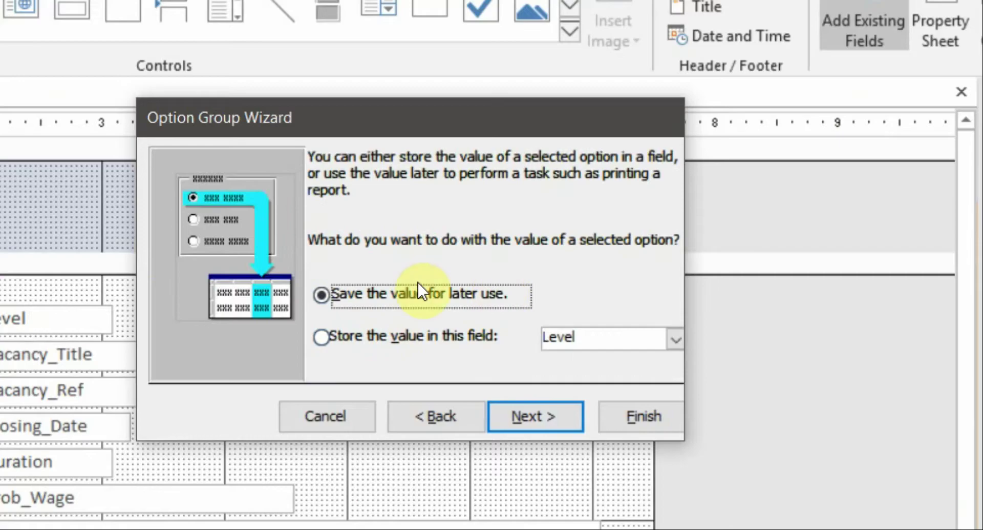
Step: Store the selected value in the Day_Release field and accept option buttons in the Etched style
left_click(347, 338)
left_click(670, 338)
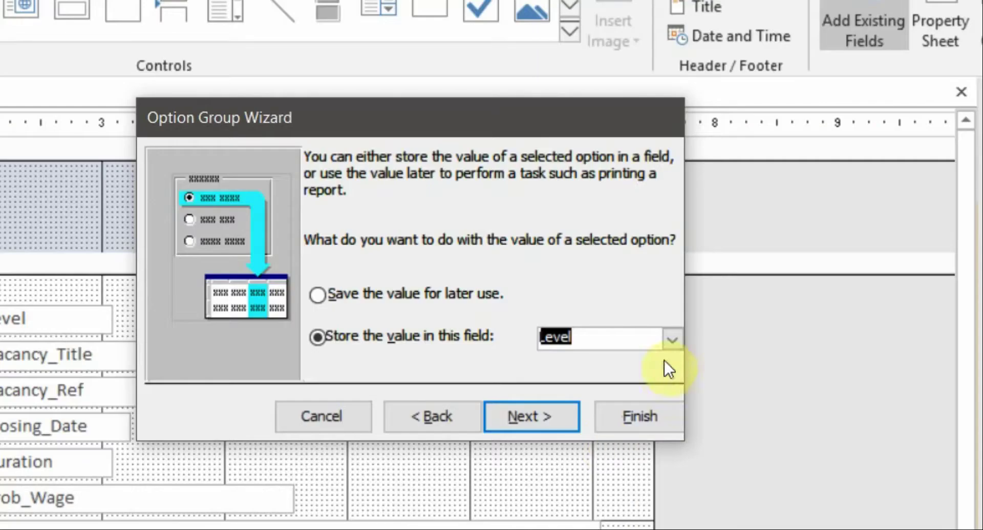
left_click(672, 339)
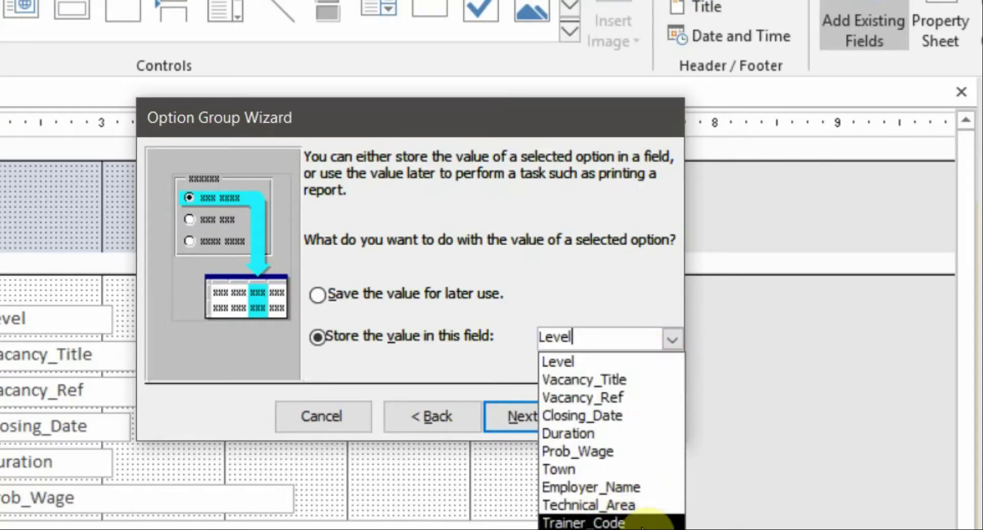
left_click(626, 525)
left_click(540, 410)
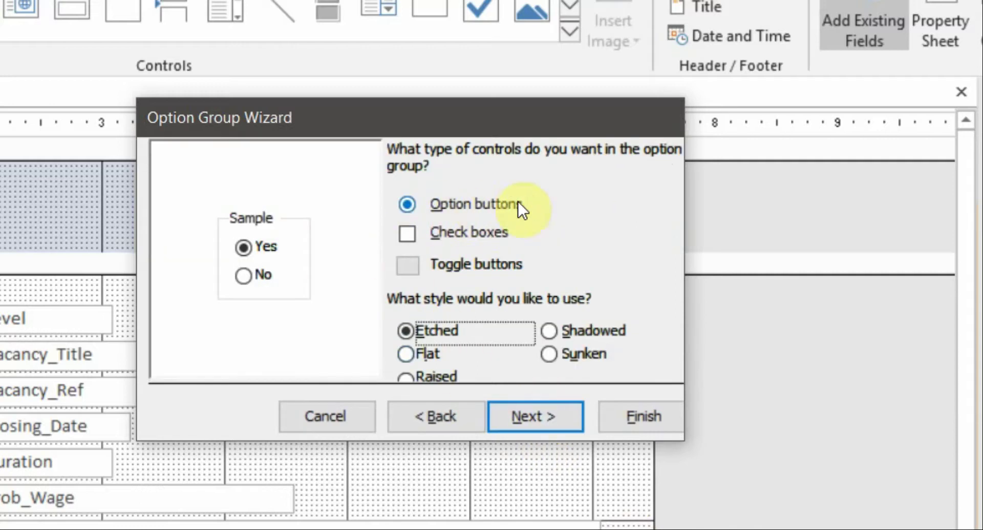
left_click(556, 409)
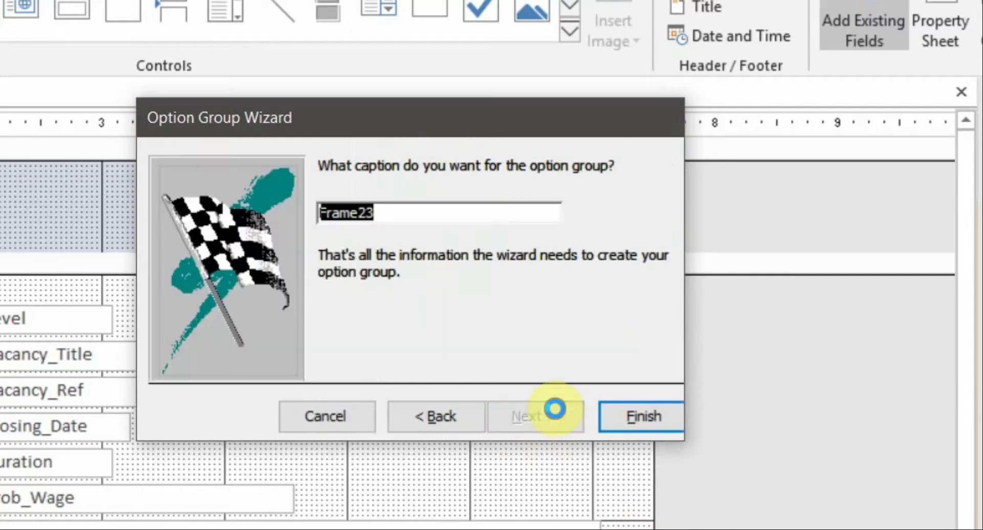
Step: Caption the option group Day_Release and finish the wizard
key("alt+Tab")
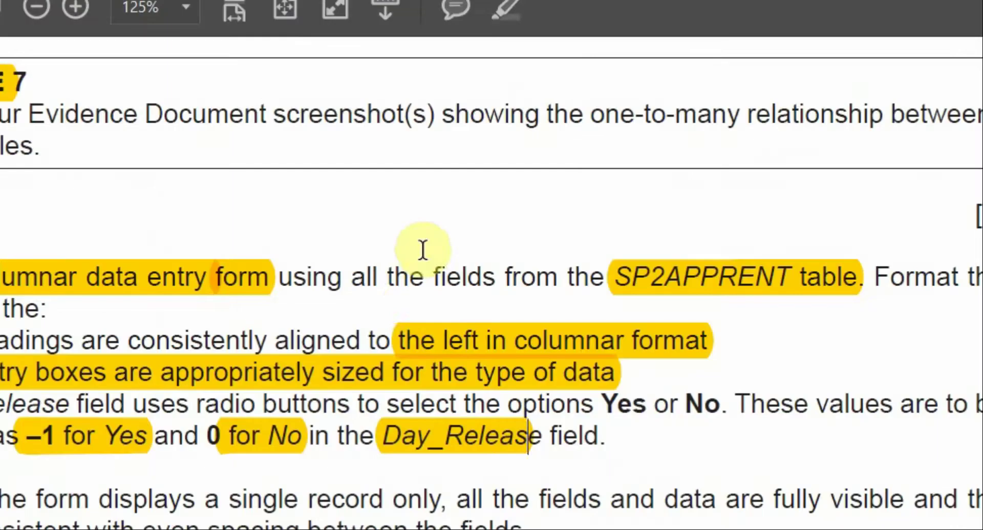
key("alt+Tab")
type("Da")
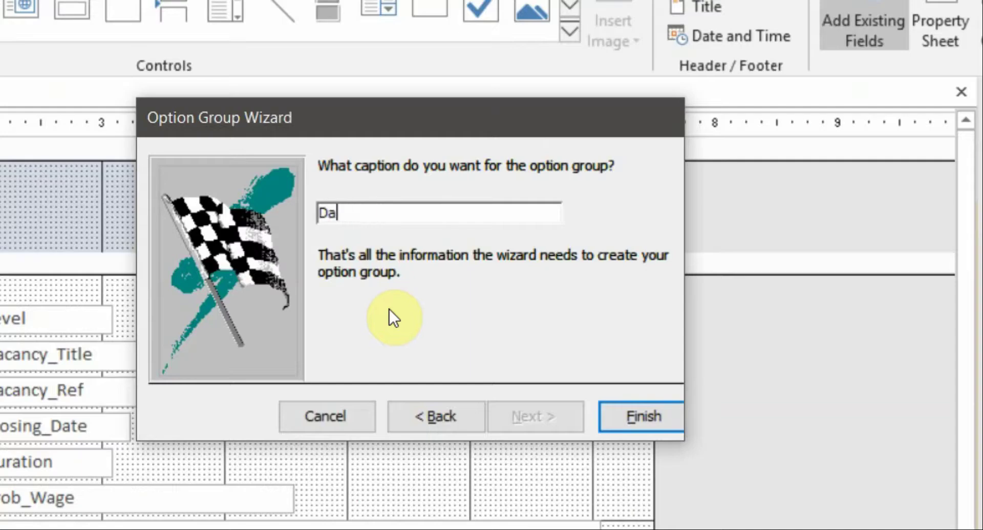
type("y_Relea")
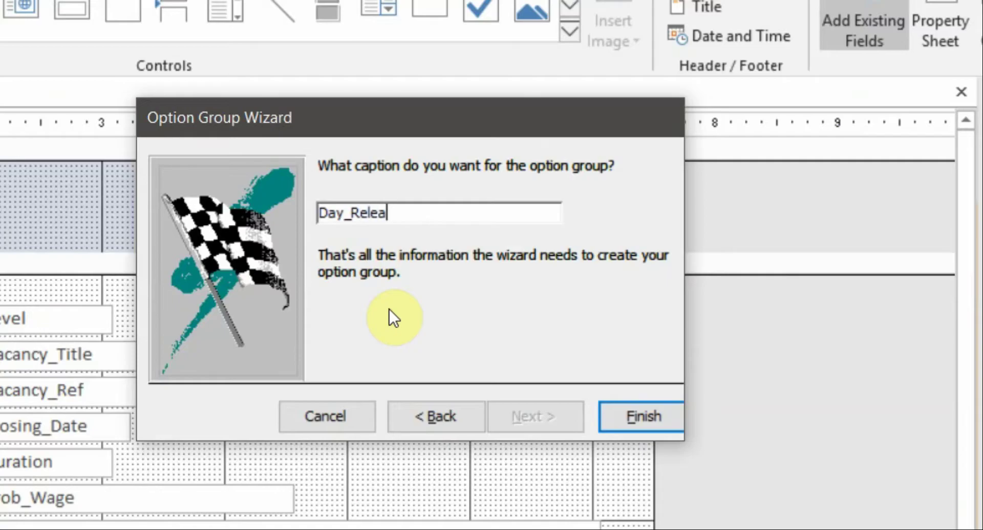
type("se")
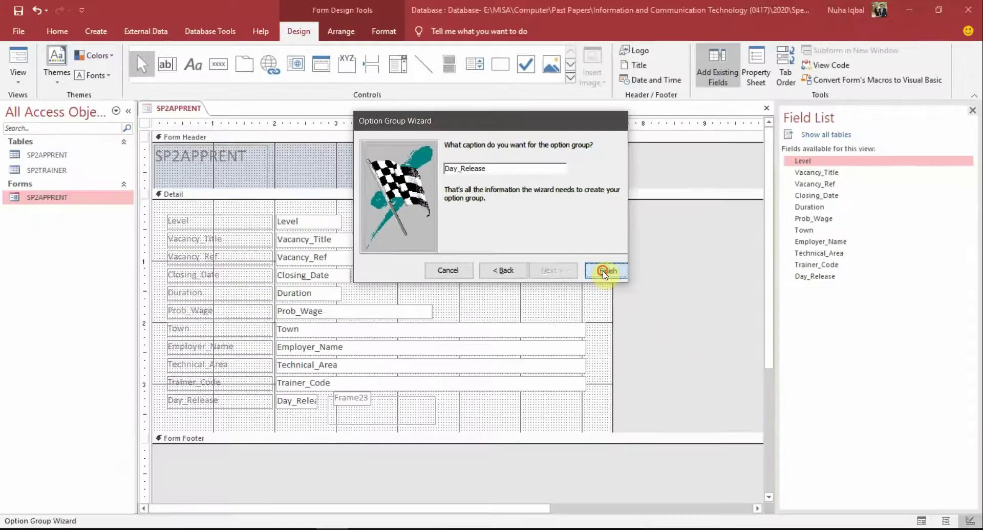
left_click(621, 419)
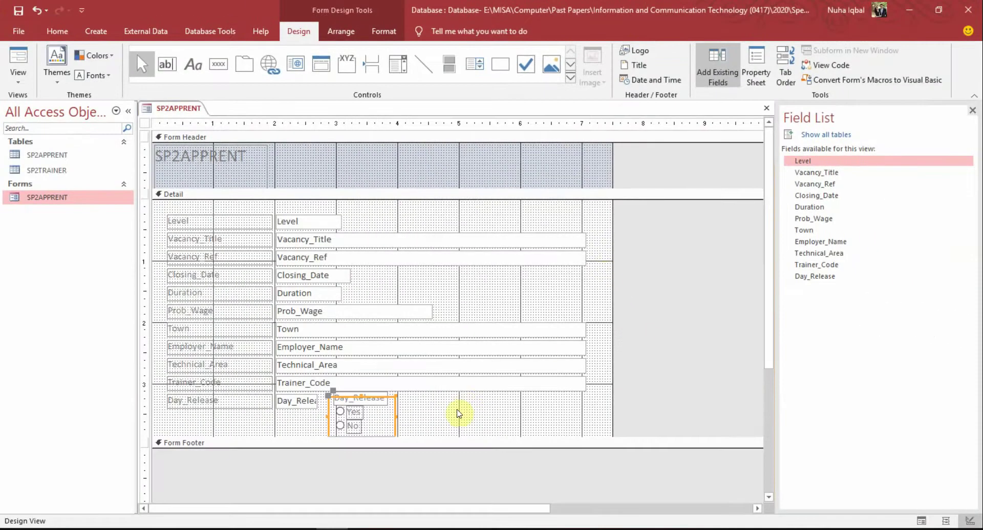
Step: Delete the original Day_Release text box and its label from the Detail section
left_click(459, 413)
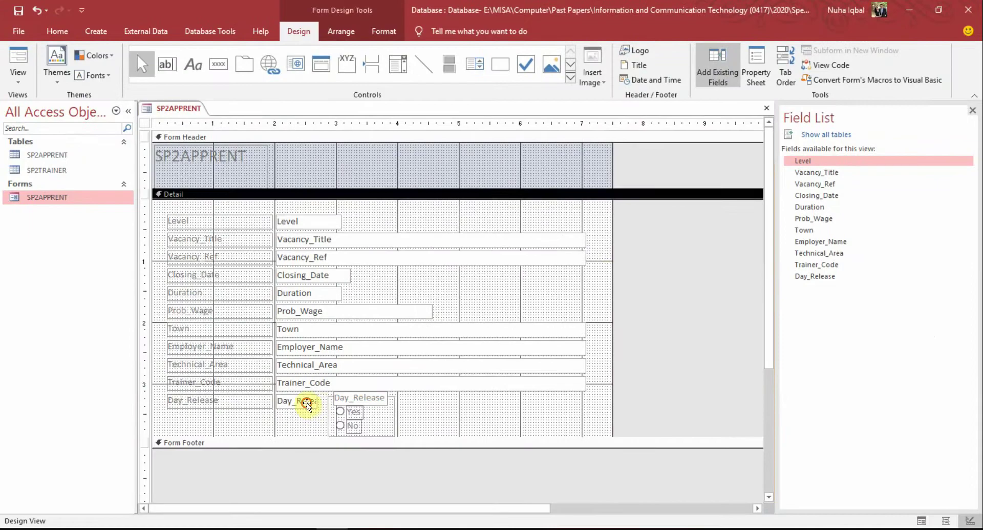
left_click(308, 403)
left_click(251, 402)
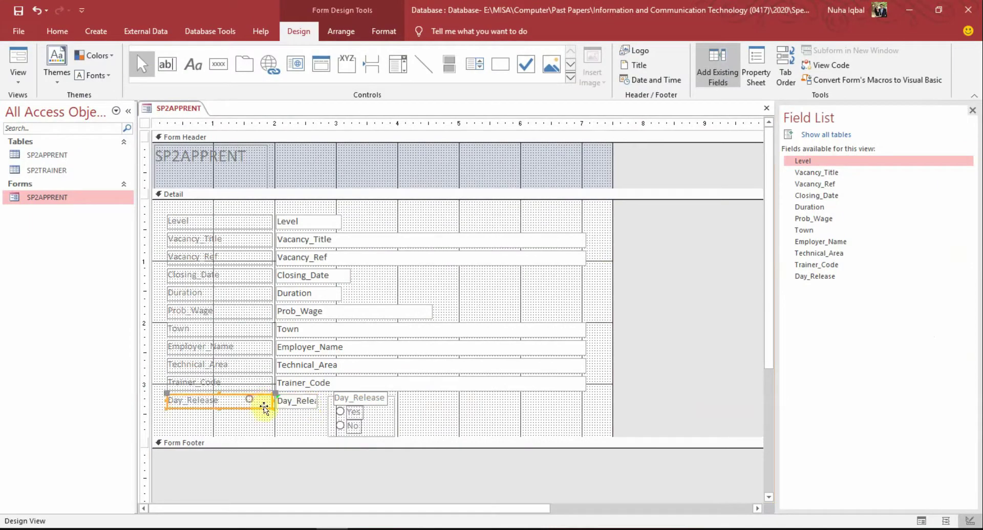
key("Delete")
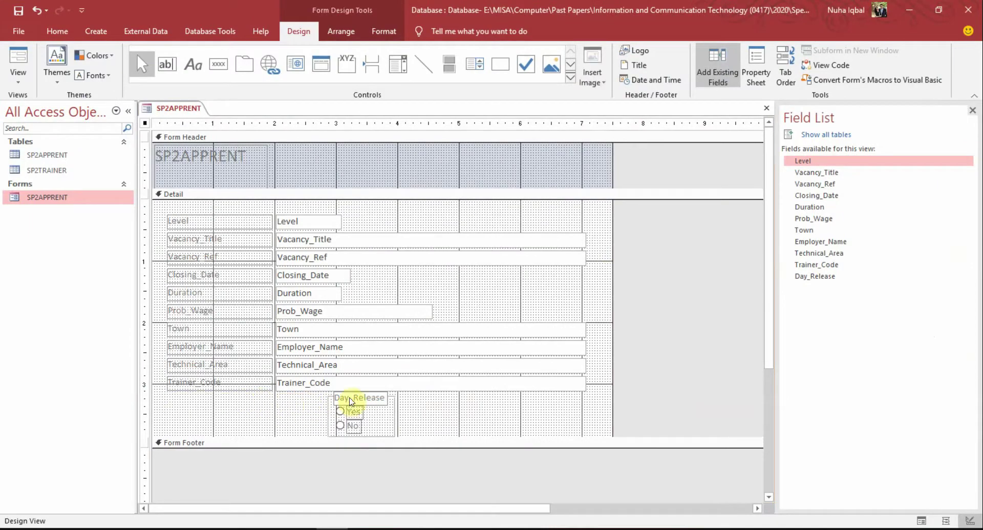
Step: Try to move the option group and its Day_Release label beneath the Trainer_Code label, and undo the moves
left_click_drag(351, 399, 184, 402)
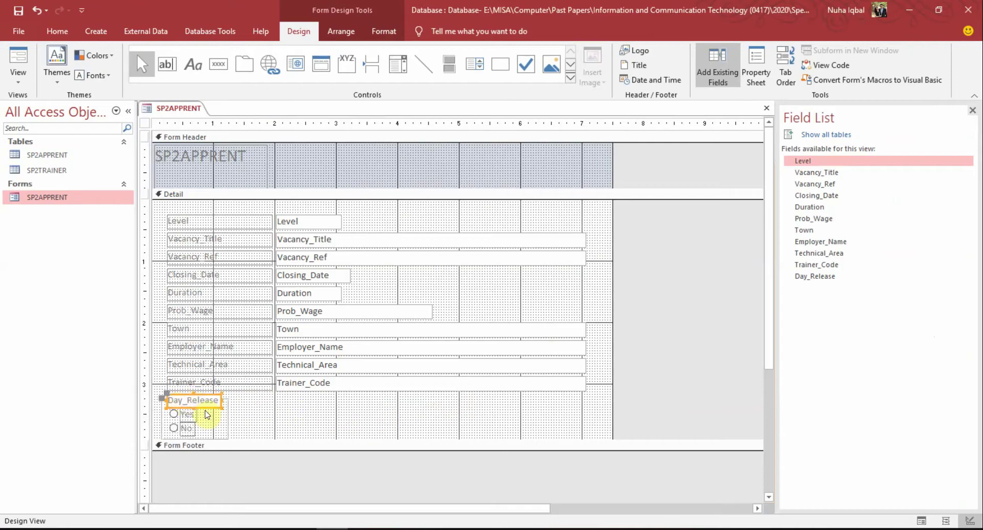
left_click(226, 410)
left_click(173, 400)
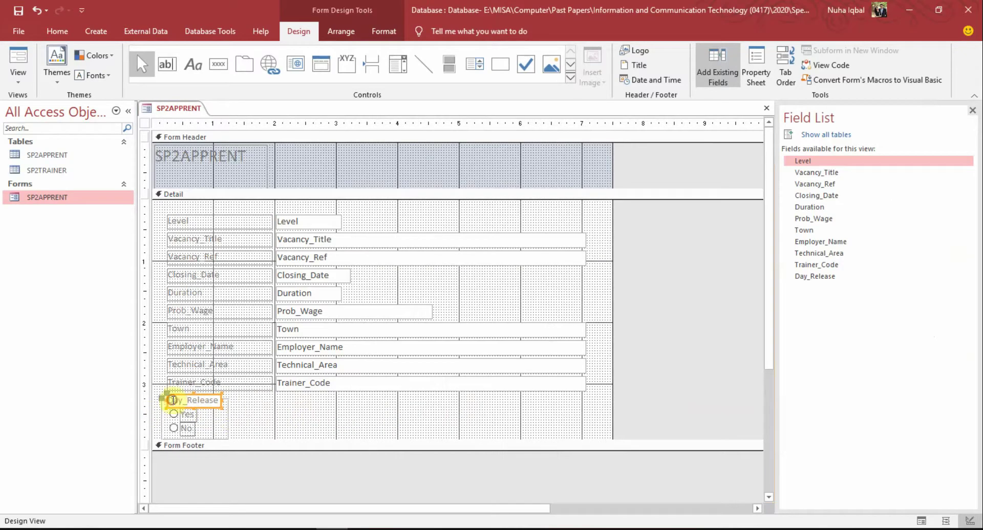
left_click_drag(162, 395, 276, 403)
key("ctrl+z")
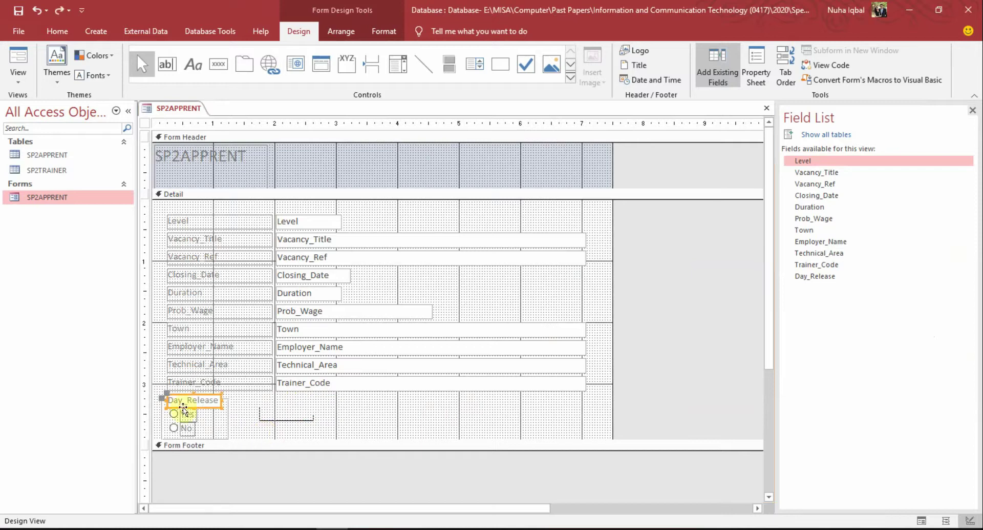
key("ctrl+z")
Step: Try to move the option group frame beneath the Trainer_Code text box, and undo the moves
left_click(428, 403)
left_click(362, 407)
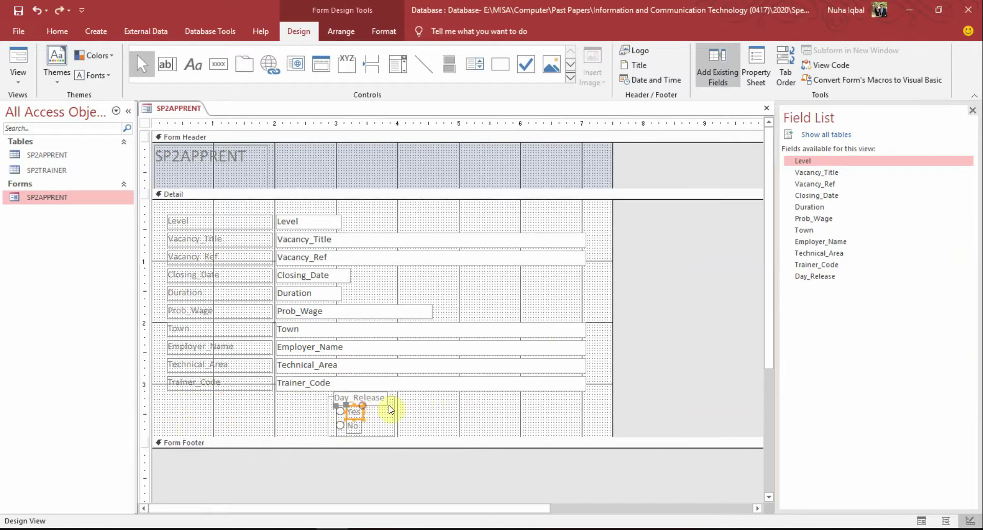
left_click(391, 405)
left_click_drag(391, 409, 318, 411)
key("ctrl+z")
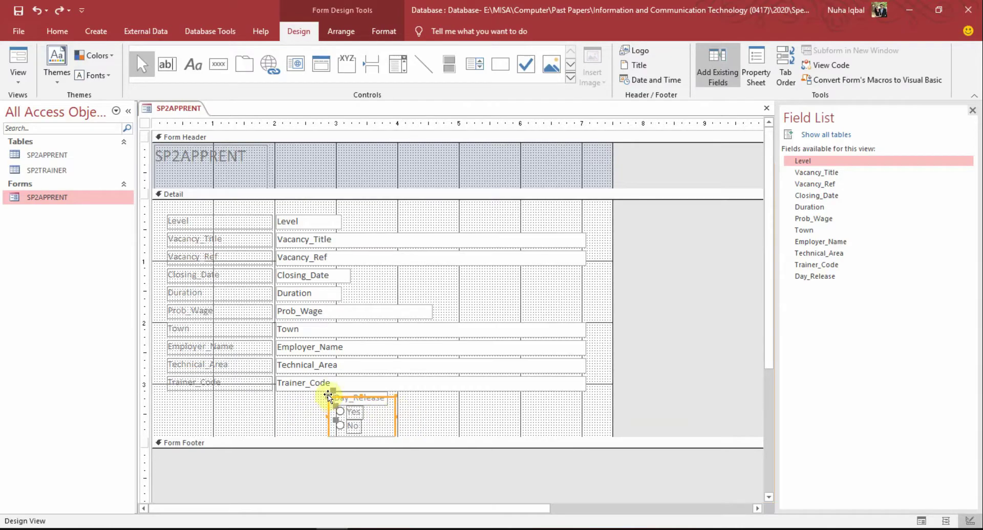
left_click_drag(328, 395, 277, 396)
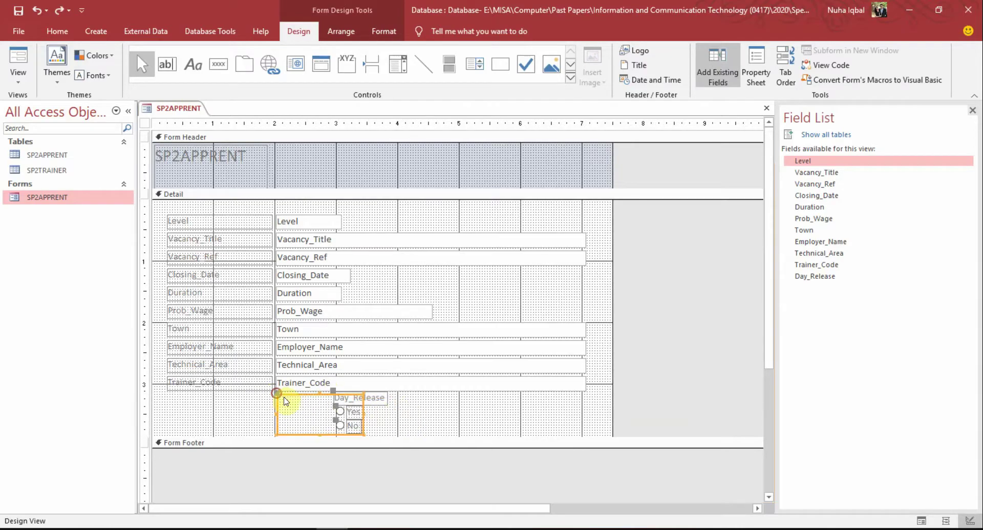
key("ctrl+z")
left_click(424, 408)
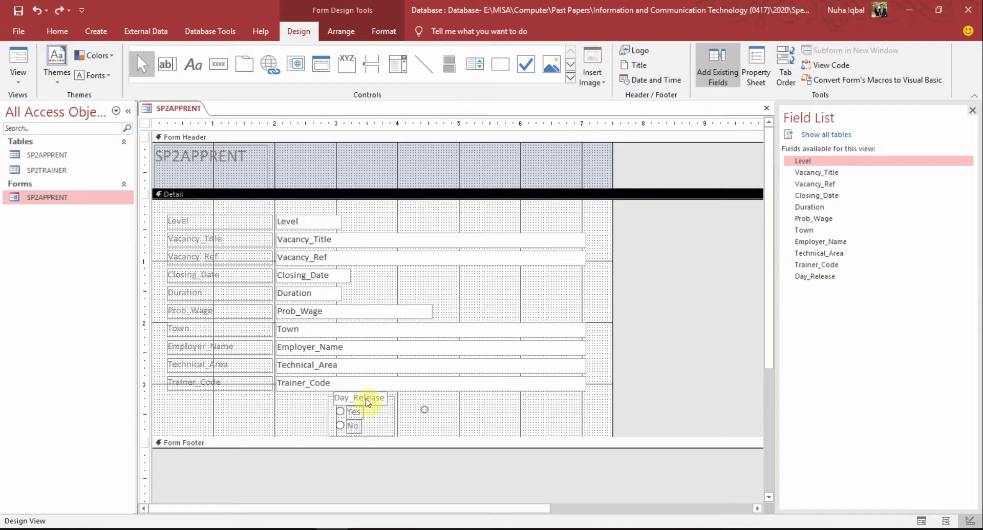
Step: Position the Day_Release label beneath the Trainer_Code label at matching width, with the Yes/No option group beneath the Trainer_Code text box
left_click(345, 394)
left_click_drag(336, 393, 275, 395)
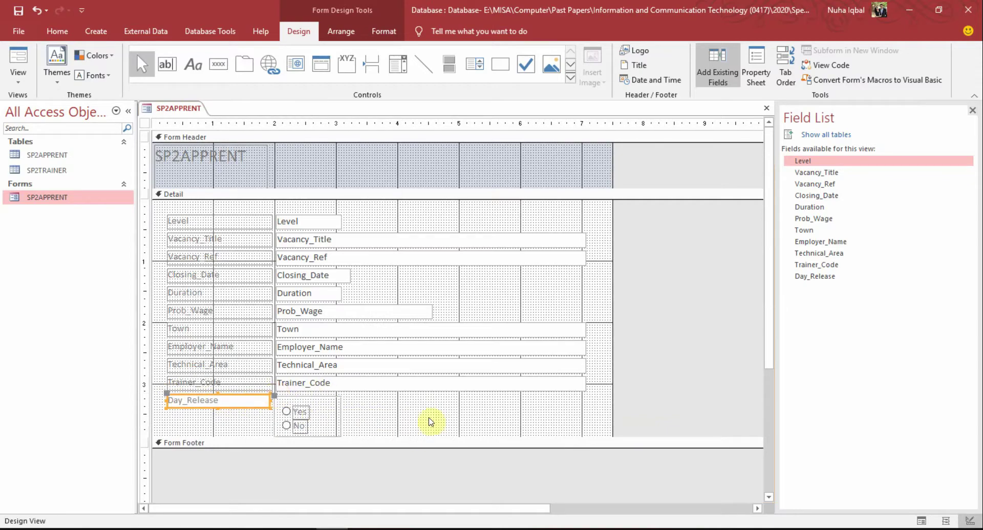
key("Up")
key("Down")
Step: Move the option group frame slightly upward to line up with the top of the Day_Release label
left_click(311, 420)
left_click(276, 398)
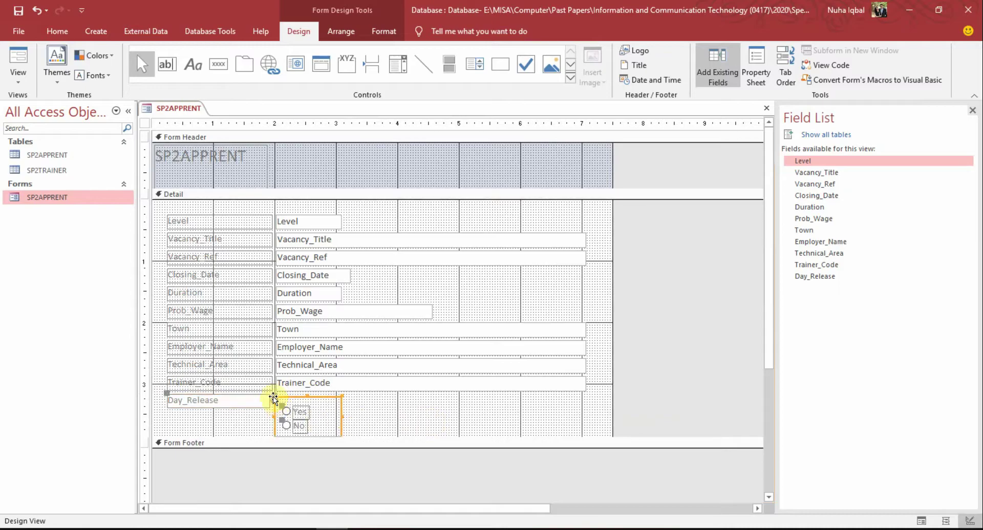
left_click_drag(275, 396, 274, 393)
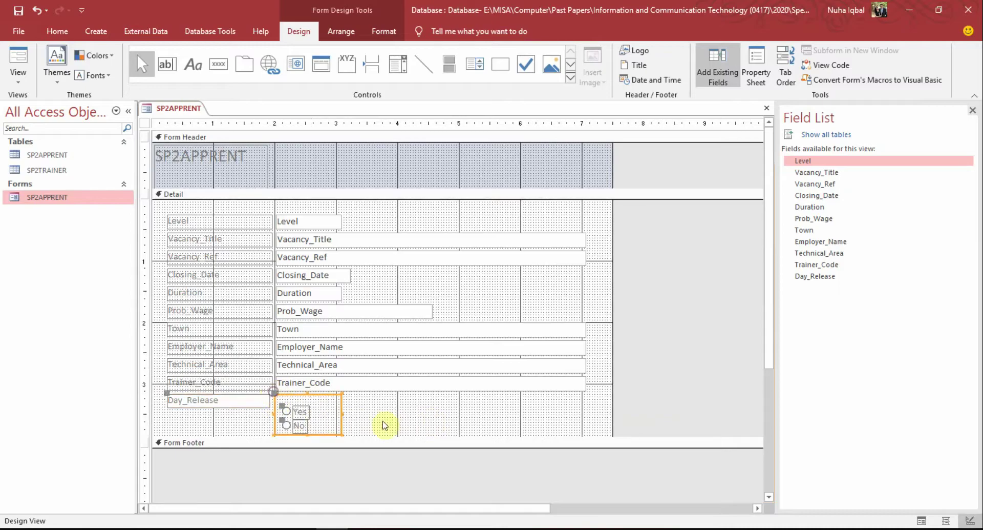
Step: Shift the Yes/No option group frame slightly right beneath the Trainer_Code text box and preview the form in Form View
left_click(399, 427)
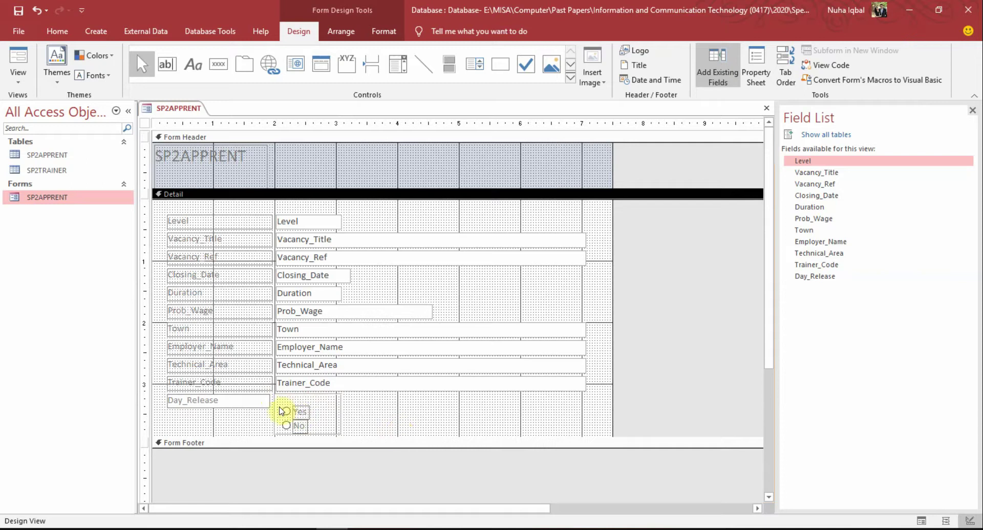
left_click(281, 410)
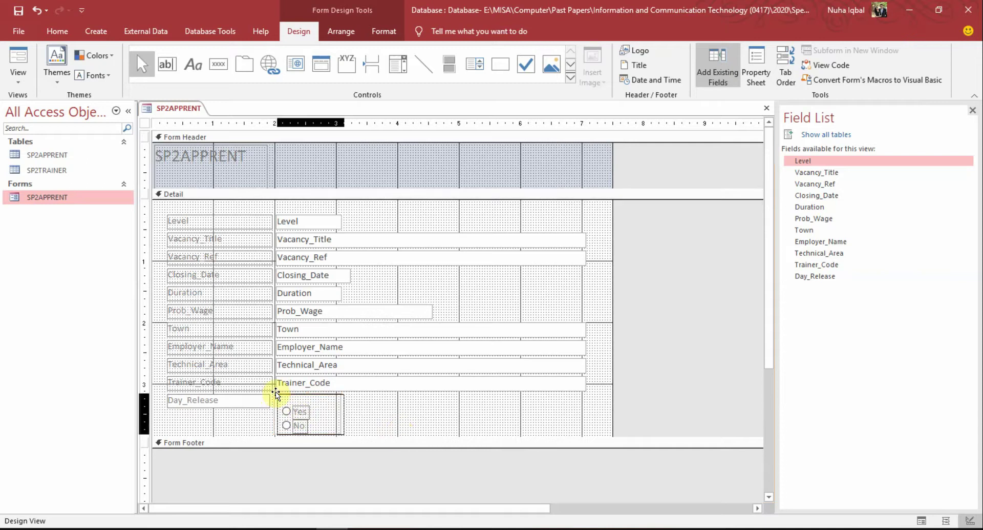
left_click(18, 61)
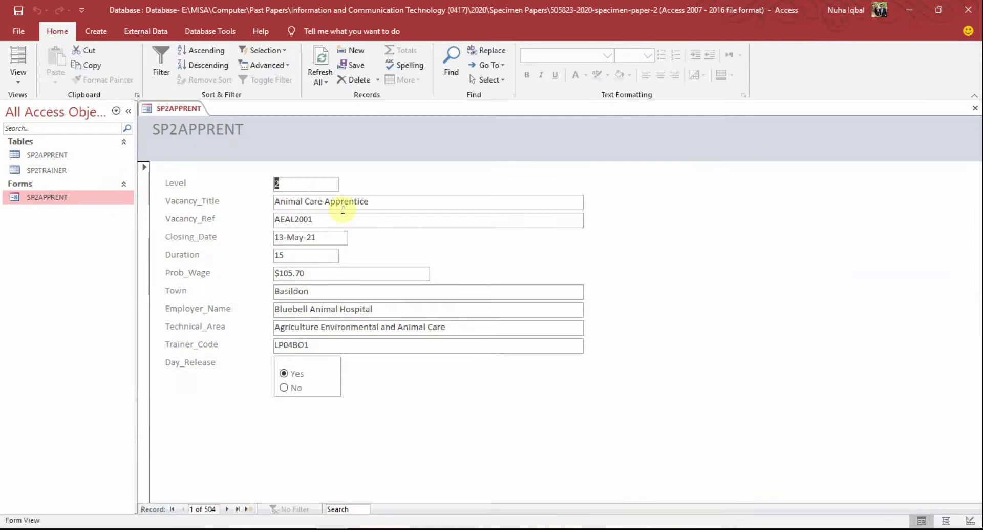
Step: In Layout View, shorten the Day_Release option group frame and nudge its Yes/No buttons upward
left_click(18, 60)
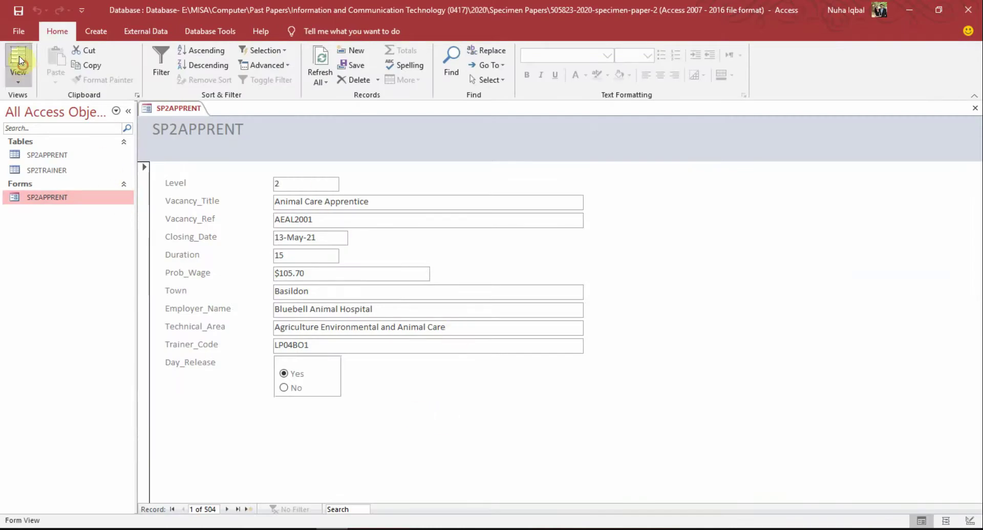
left_click(328, 364)
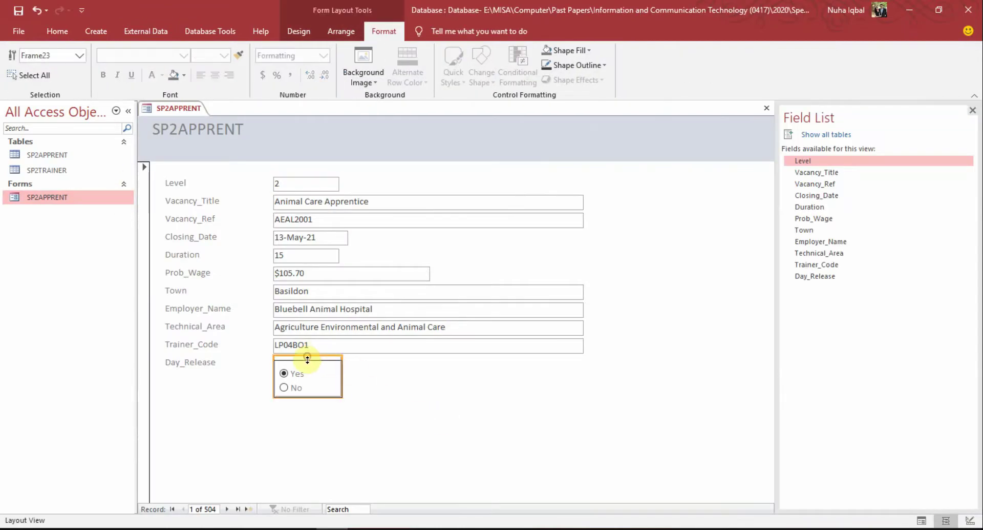
left_click_drag(306, 362, 307, 363)
key("Up")
key("Up")
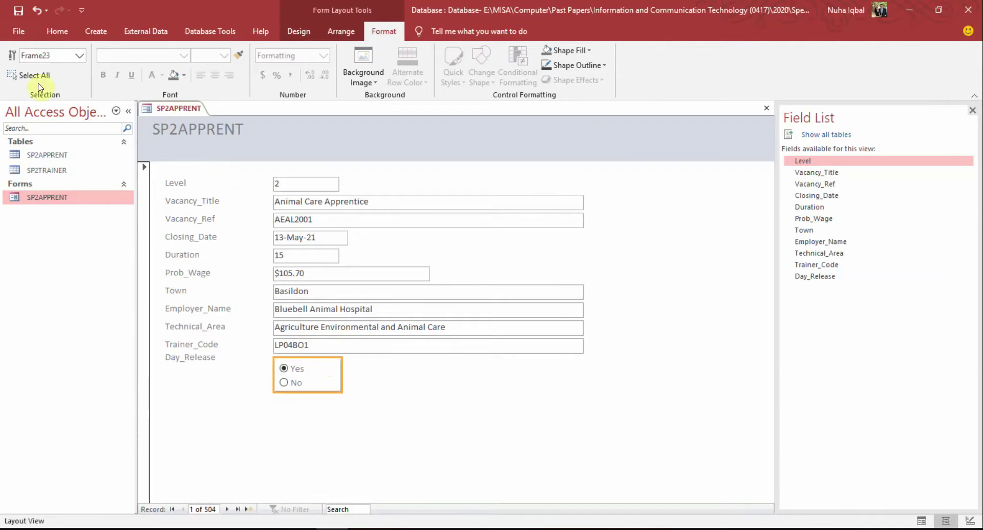
Step: In Design View, move the Day_Release label slightly down beside the option group and preview the form
left_click(53, 35)
left_click(18, 85)
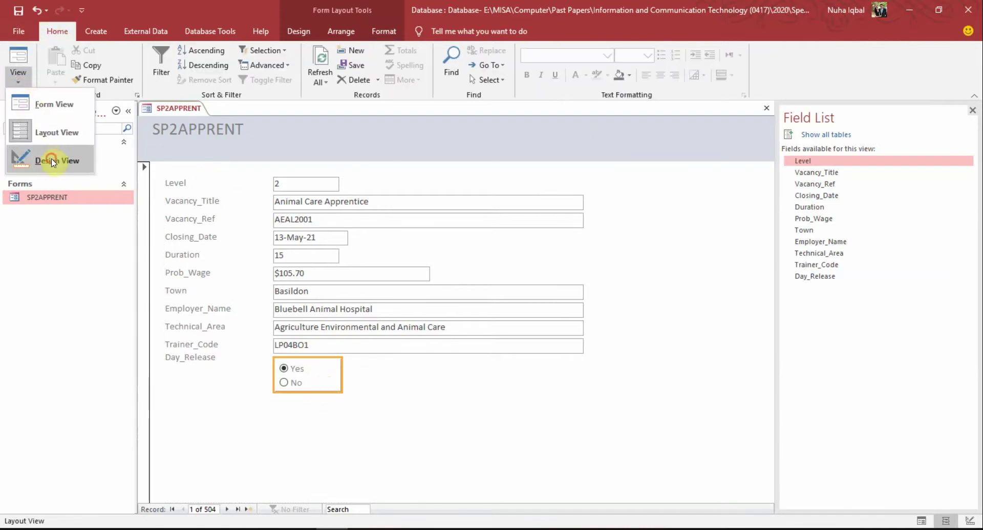
left_click(46, 158)
left_click(198, 399)
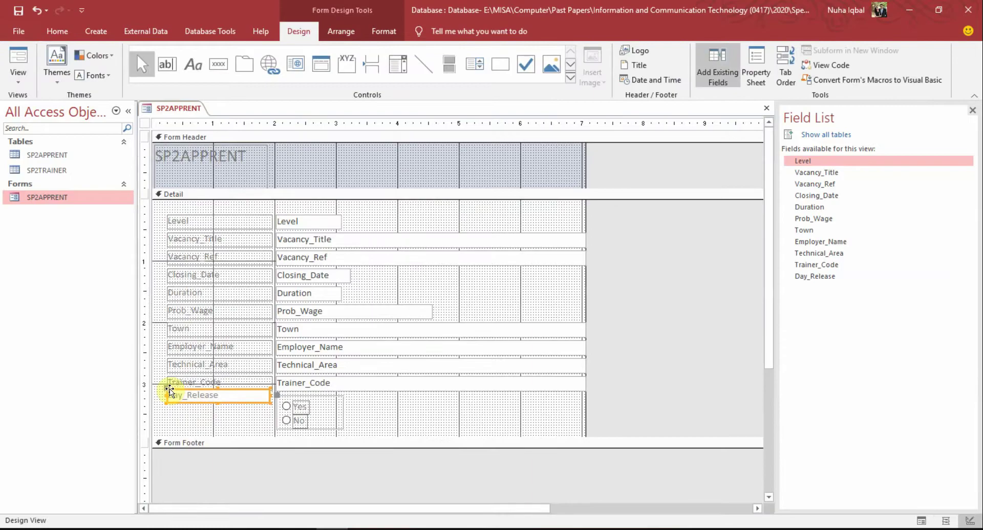
left_click_drag(170, 390, 170, 396)
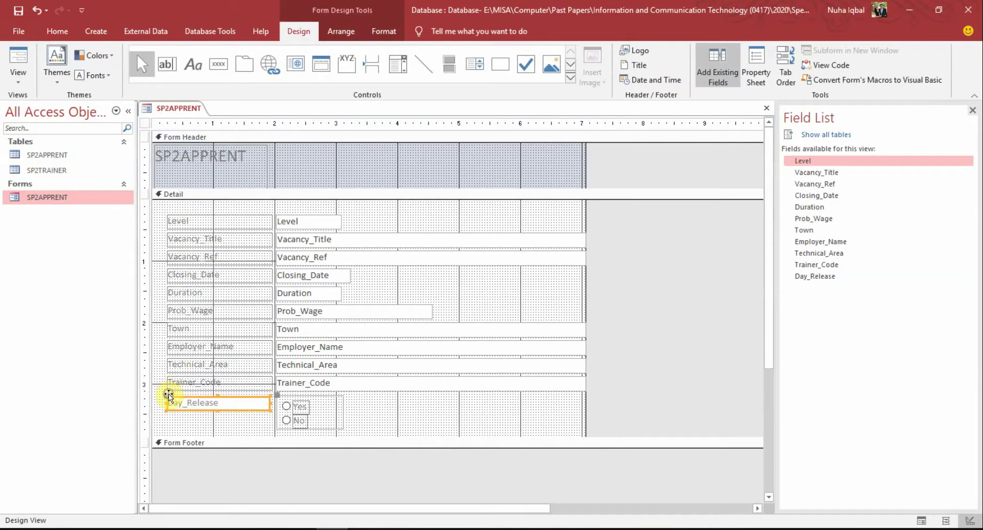
left_click(29, 57)
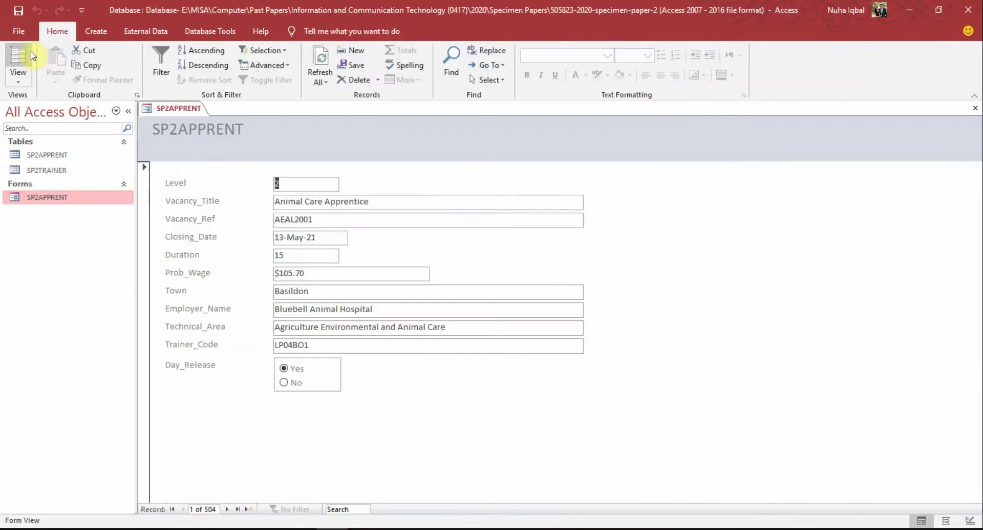
Step: Align the Day_Release label's left edge with the field labels above it and preview the form
left_click(32, 55)
key("Up")
key("Right")
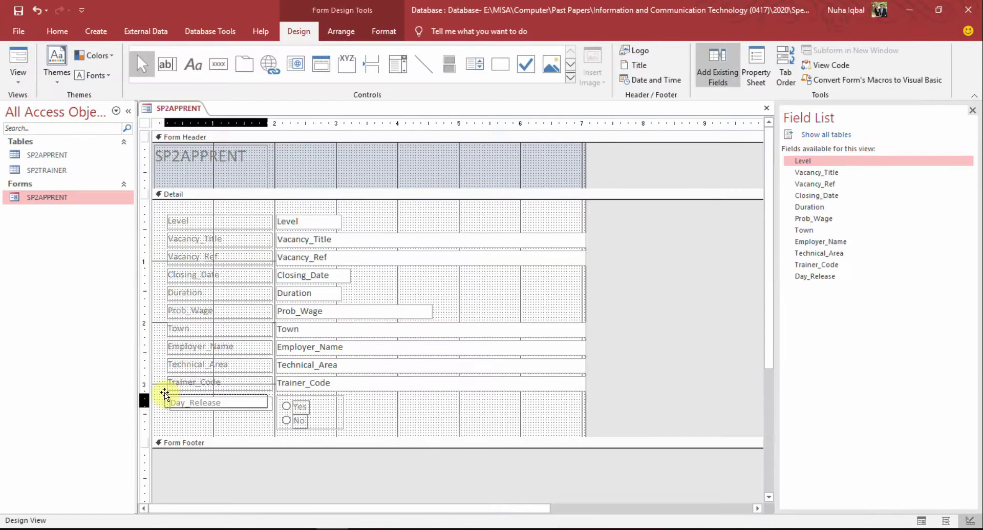
left_click_drag(167, 393, 165, 394)
left_click(184, 423)
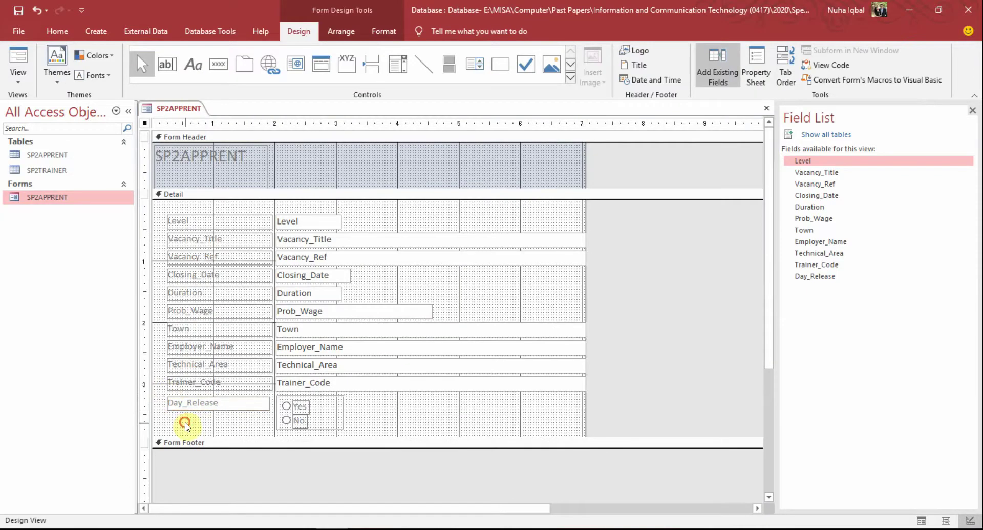
left_click(12, 57)
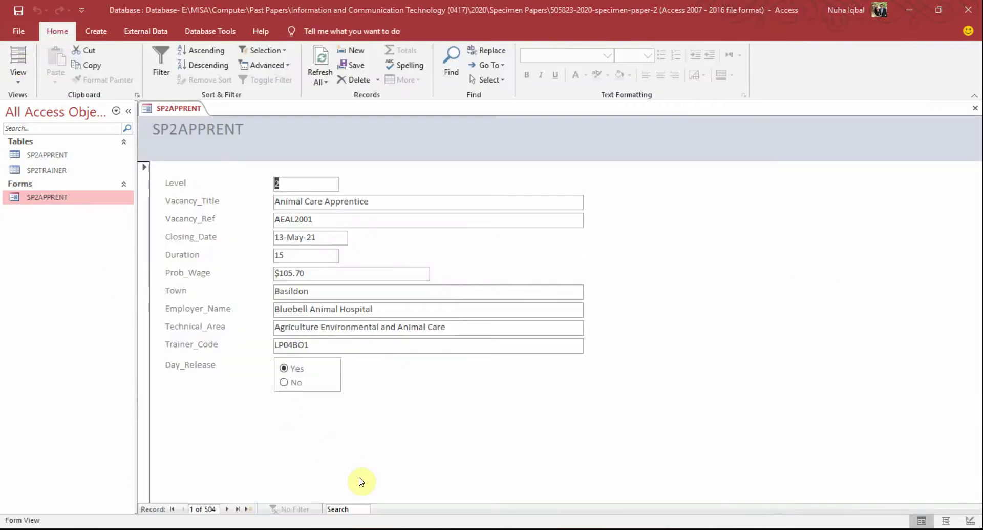
Step: Switch to the exam paper in Adobe Acrobat, read step 23's visibility and spacing requirements, and compare them with the form in Access
key("alt+Tab")
scroll(397, 344, "down", 1)
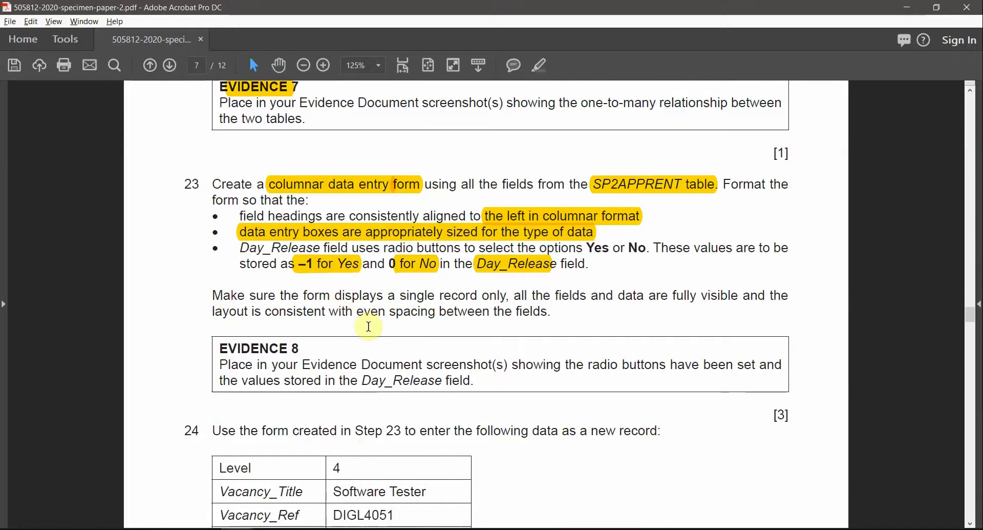
double_click(491, 296)
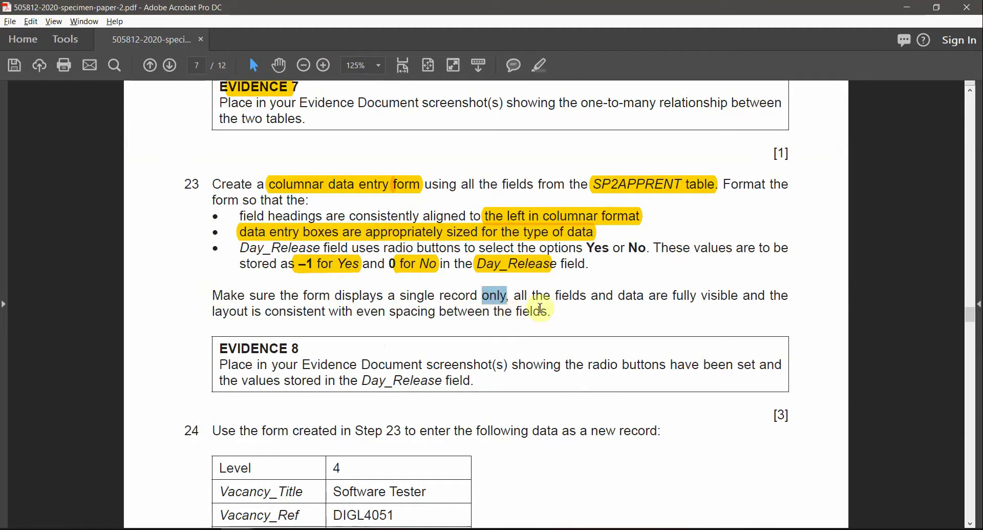
left_click_drag(593, 295, 711, 297)
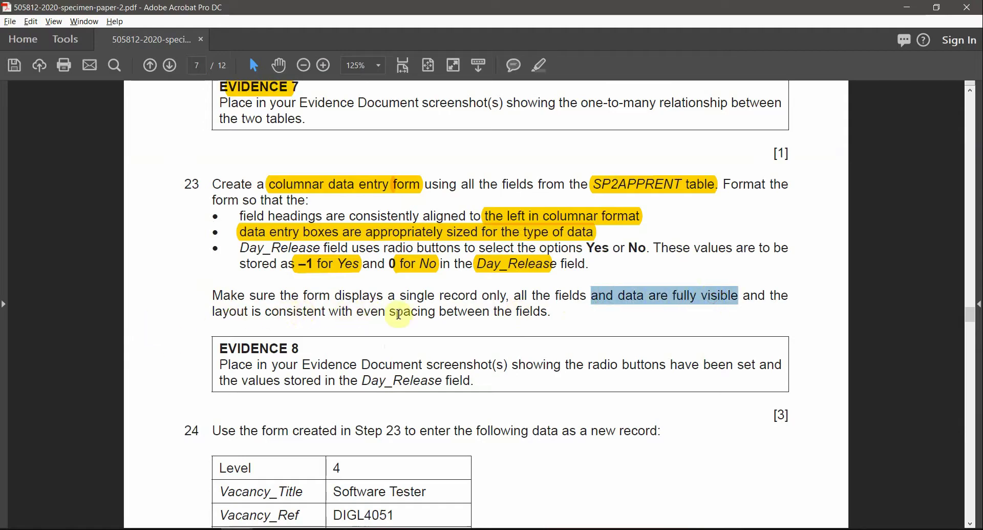
left_click_drag(391, 311, 490, 312)
left_click(331, 529)
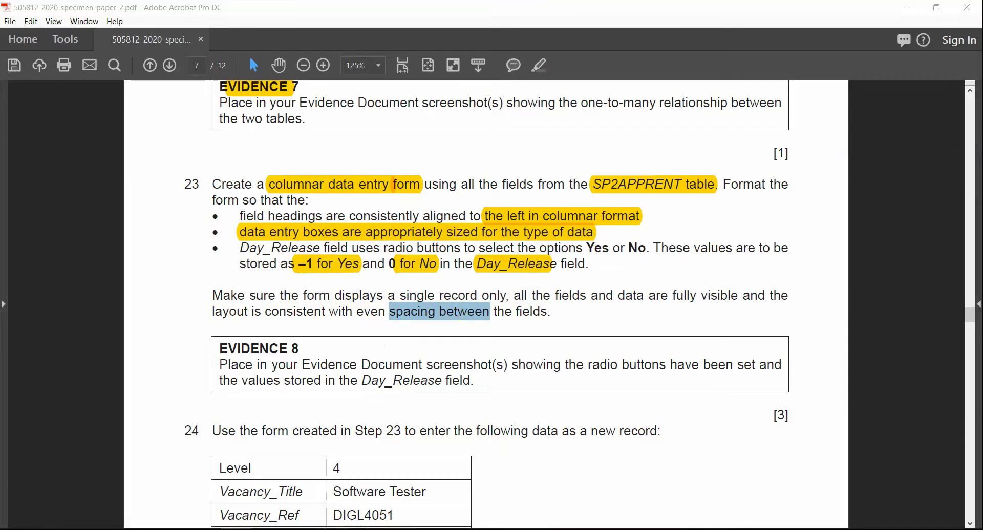
left_click(363, 387)
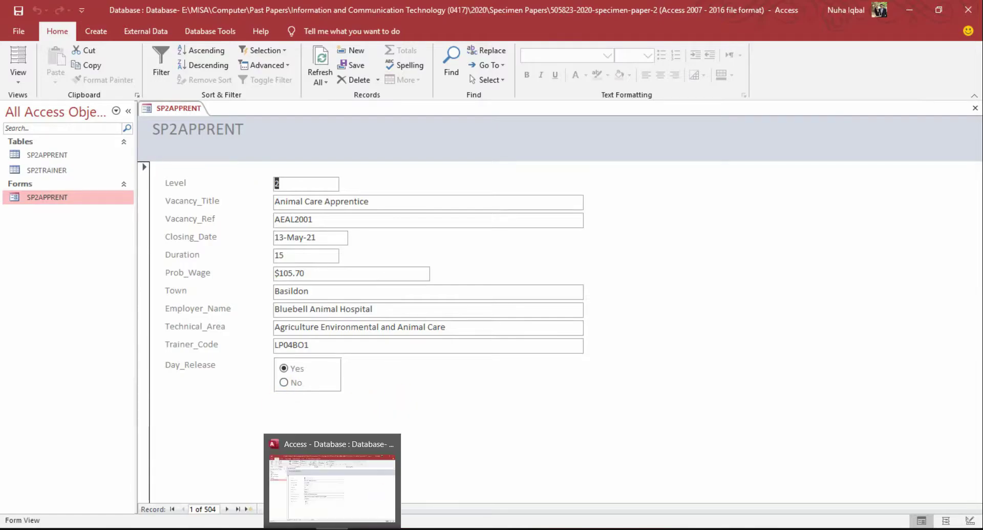
Step: Read the Evidence 8 screenshot requirements in the exam paper and return to the form in Access
left_click(332, 529)
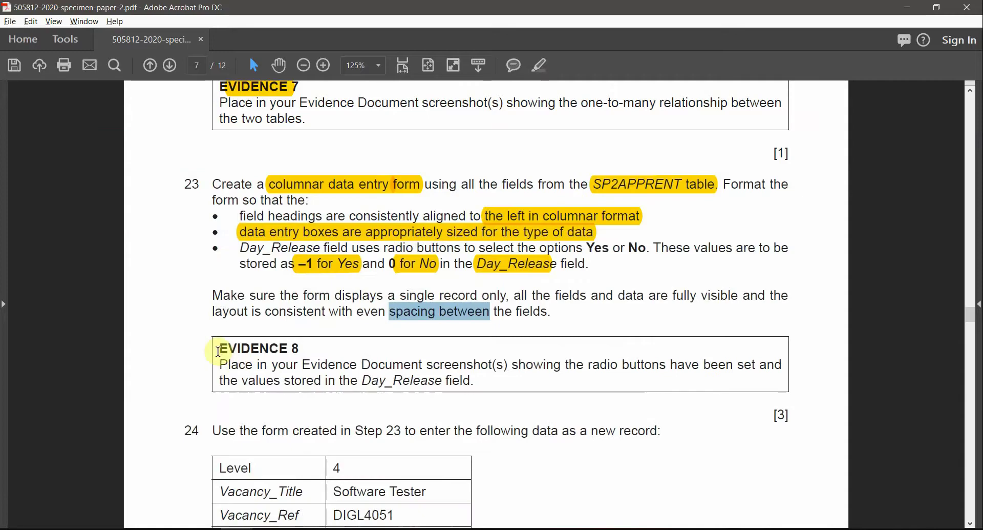
left_click_drag(220, 350, 357, 365)
left_click(294, 369)
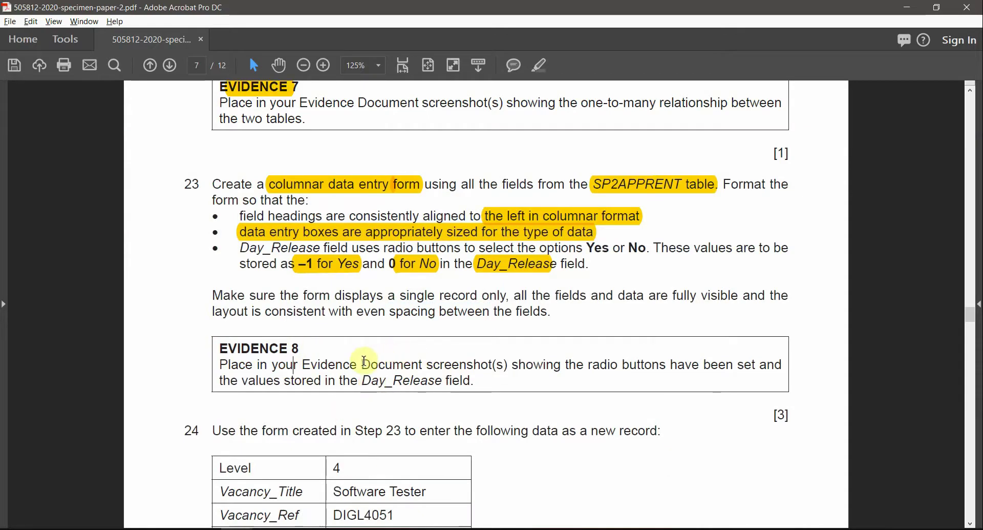
left_click_drag(364, 364, 761, 377)
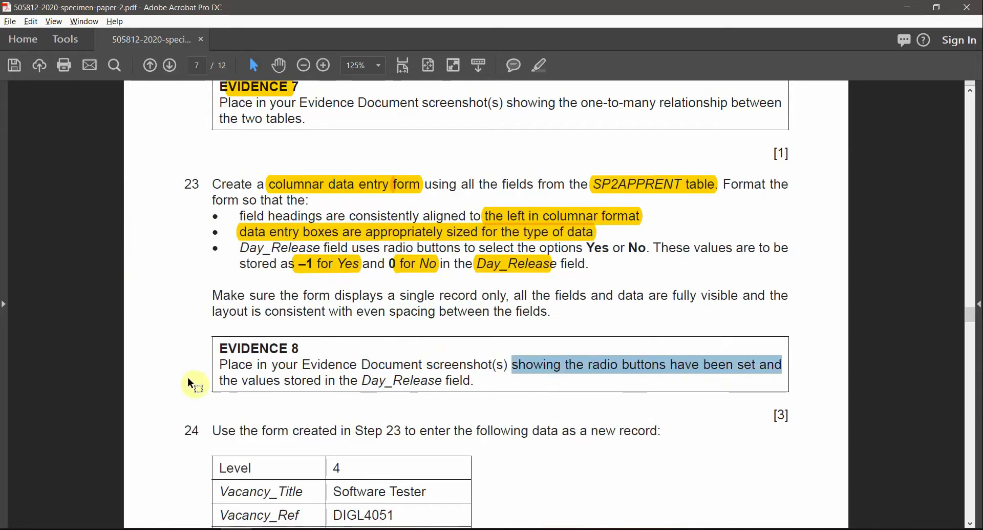
left_click_drag(286, 381, 441, 391)
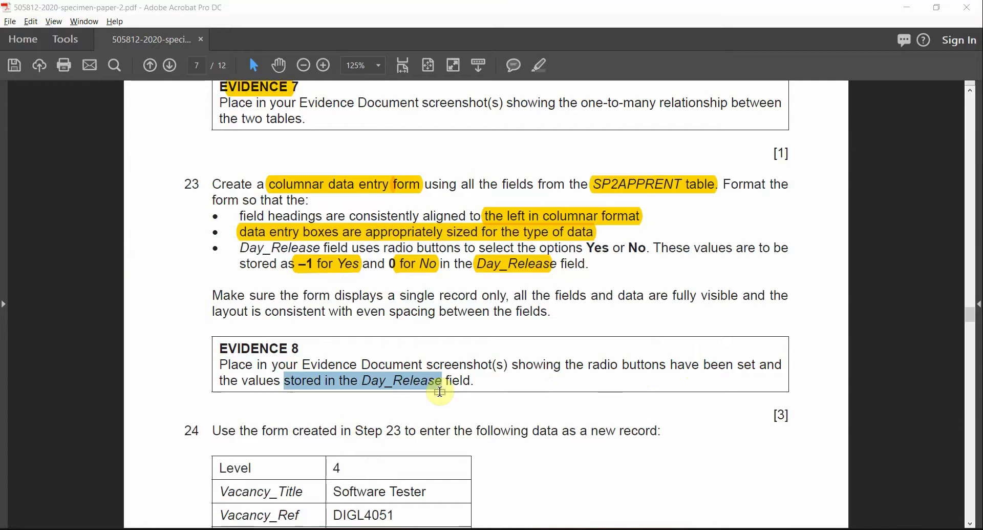
key("alt+Tab")
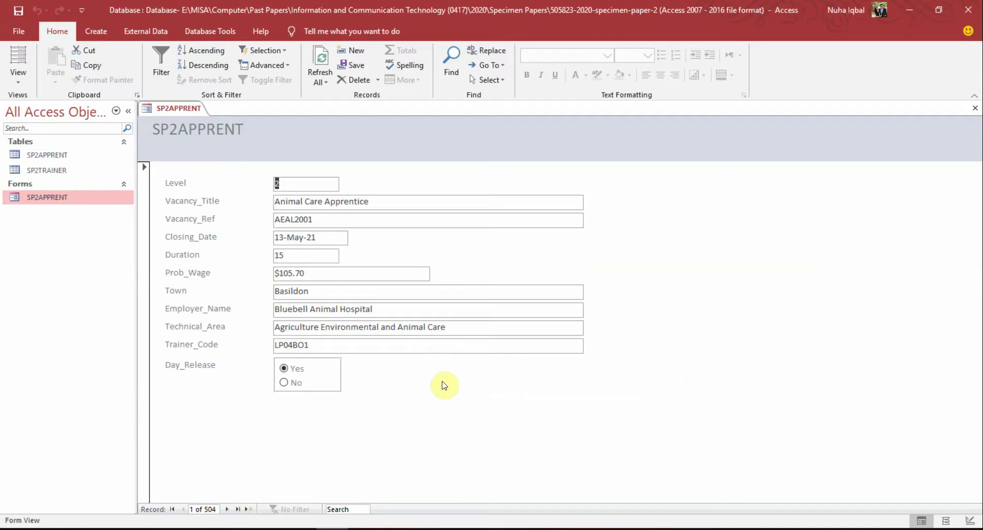
Step: Check the Prob_Wage text box's format and decimal places in its Layout View properties, keeping Currency as the format
left_click_drag(310, 273, 277, 272)
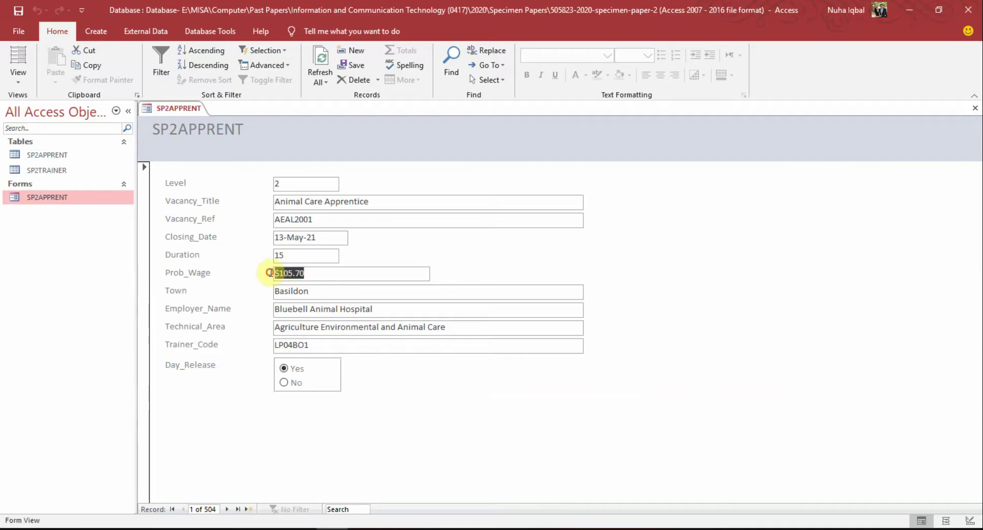
left_click(18, 75)
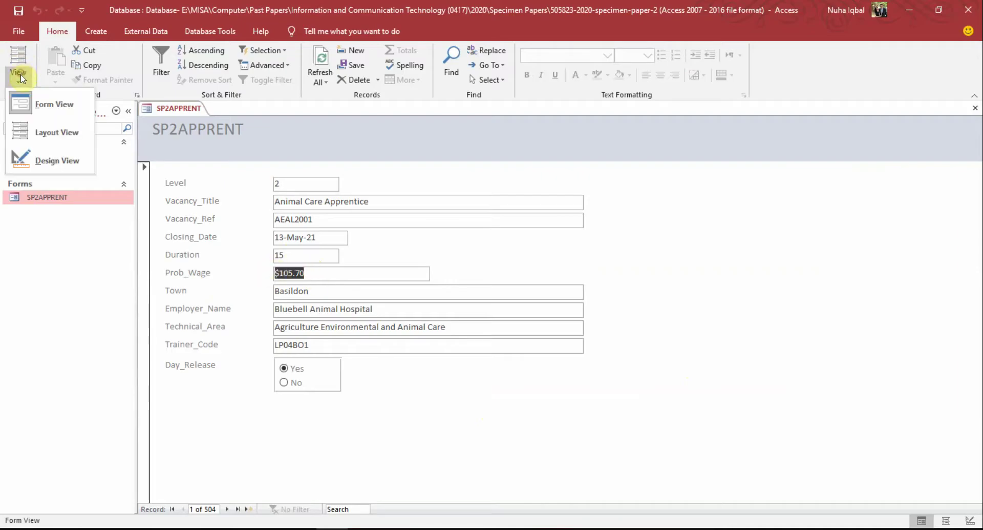
left_click(34, 127)
right_click(304, 273)
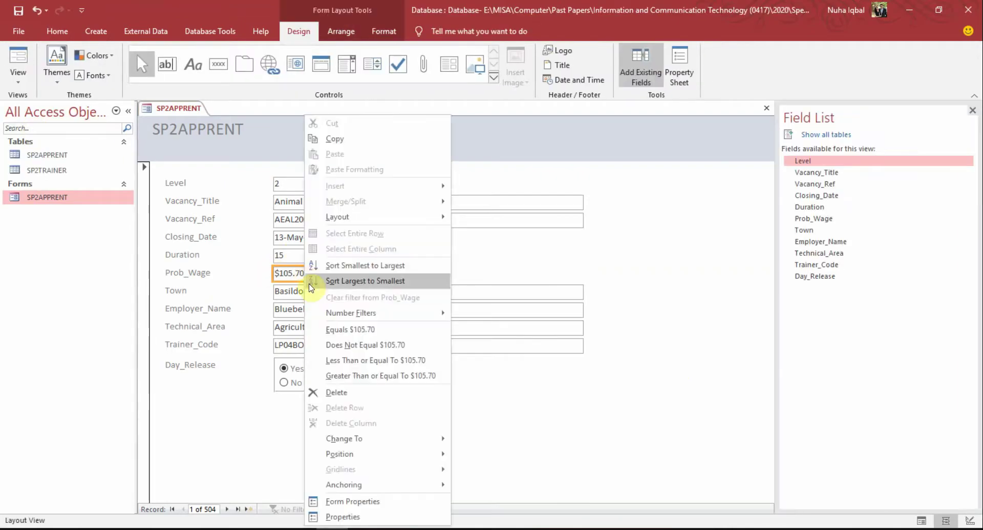
left_click(340, 516)
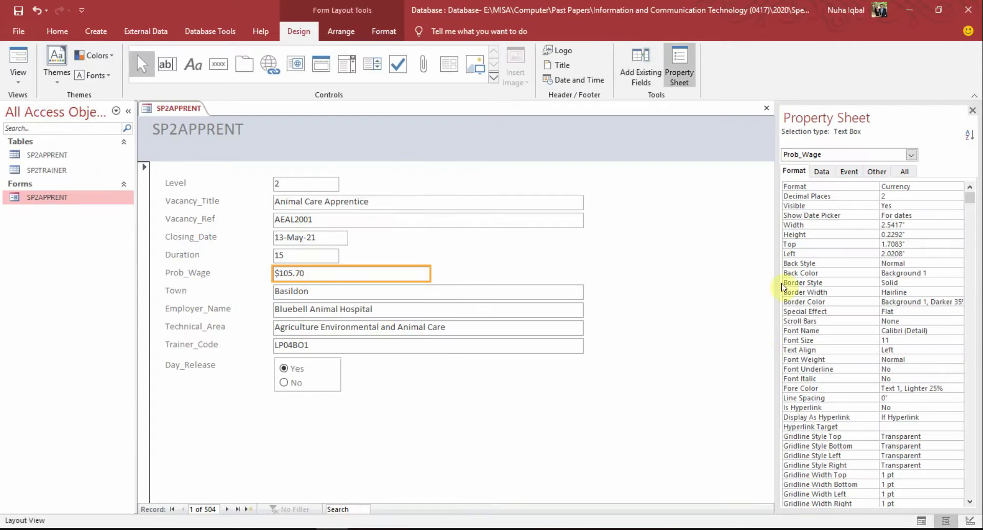
left_click(934, 186)
left_click(959, 187)
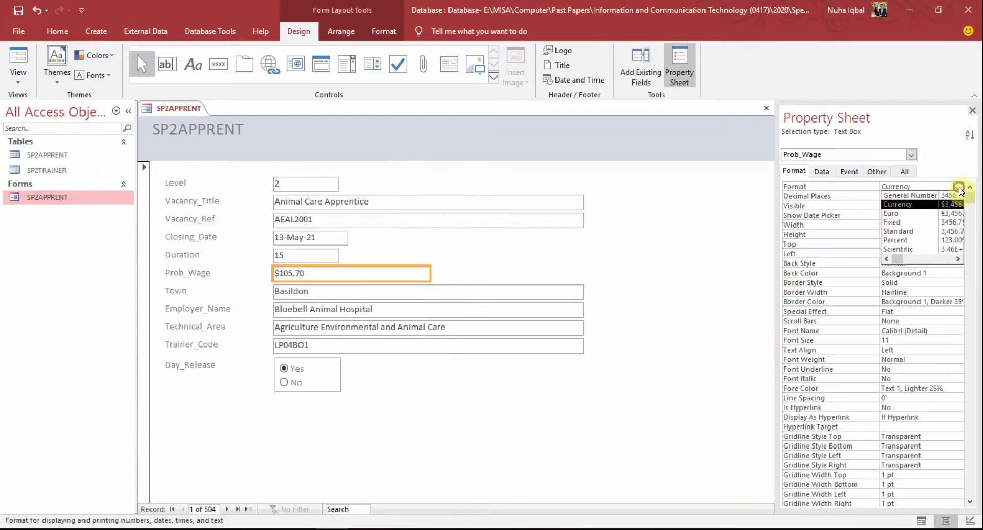
left_click(950, 204)
left_click(878, 196)
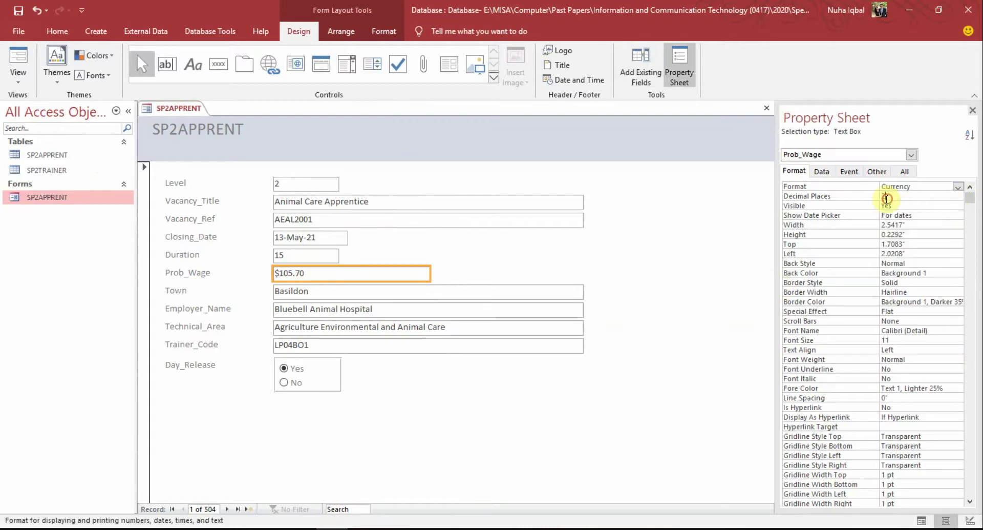
left_click(973, 110)
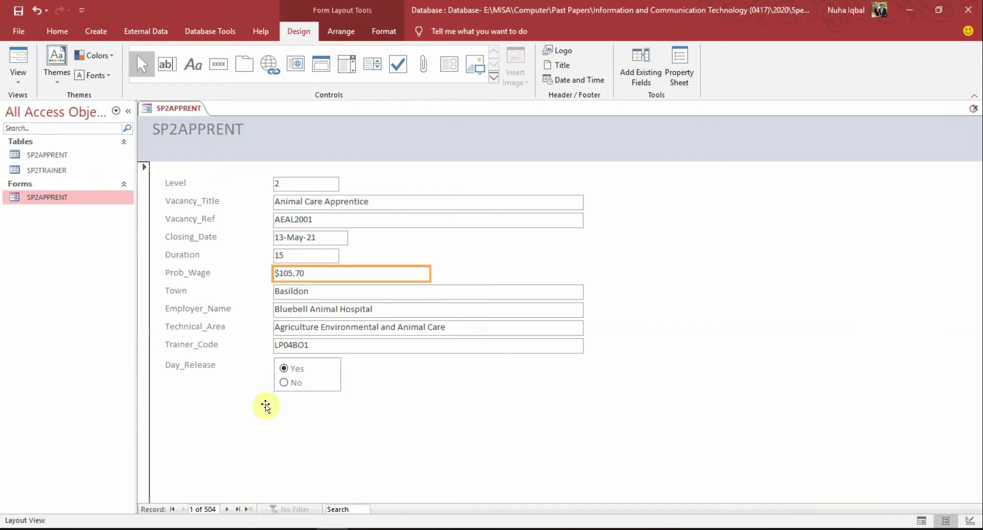
Step: Show the Property Sheet in Design View and display the Day_Release label's properties
left_click(18, 74)
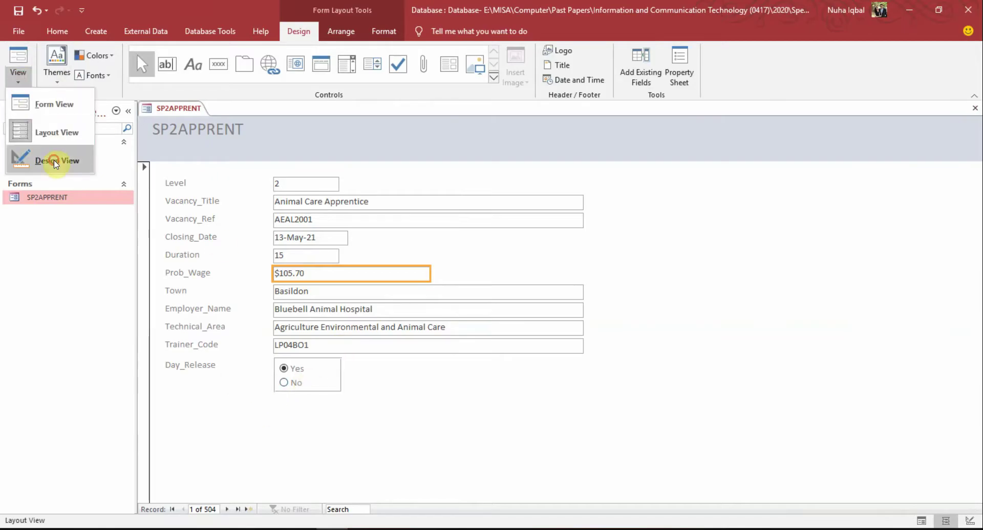
left_click(23, 160)
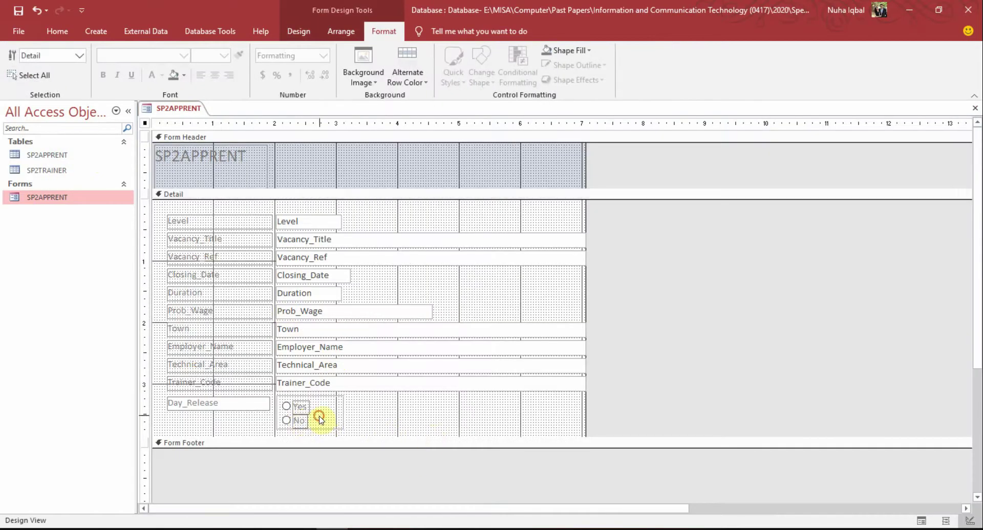
left_click(303, 418)
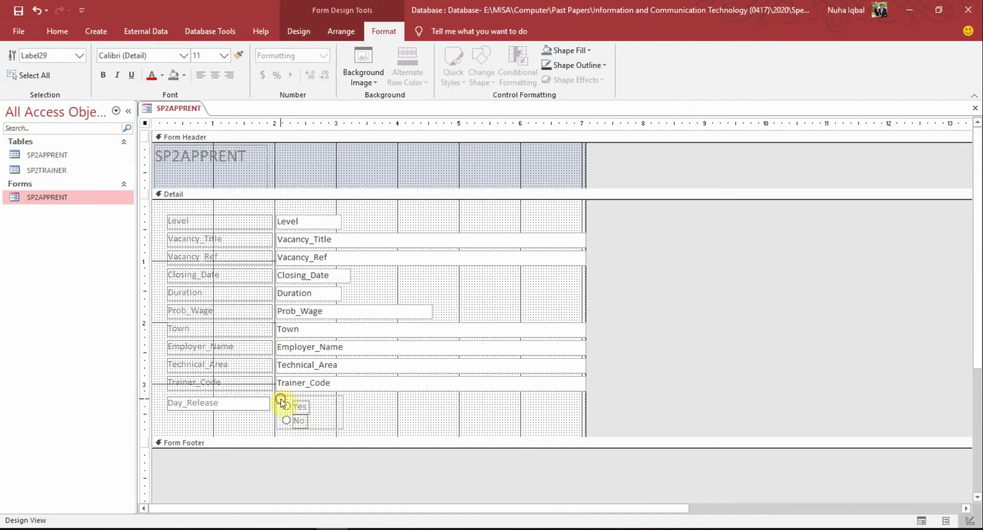
left_click(281, 403)
right_click(281, 402)
left_click(307, 390)
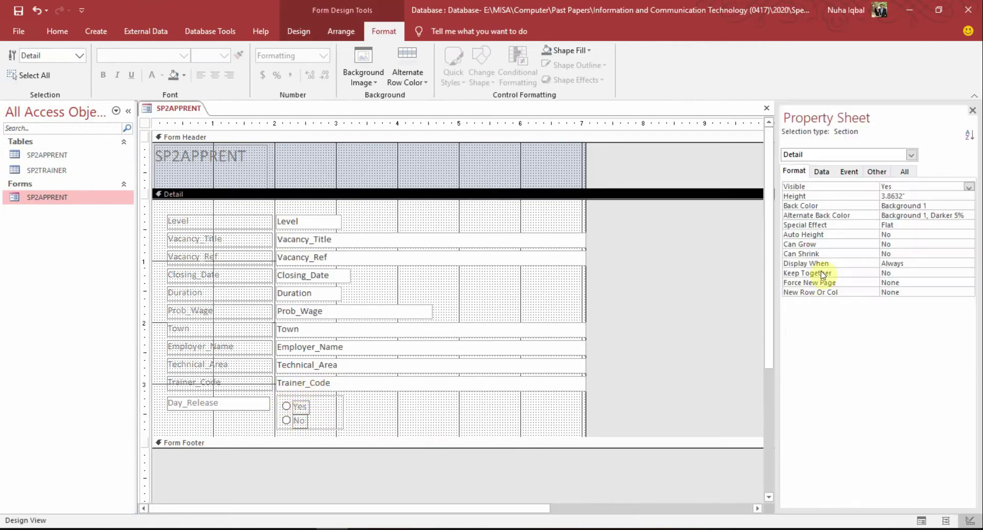
left_click(248, 405)
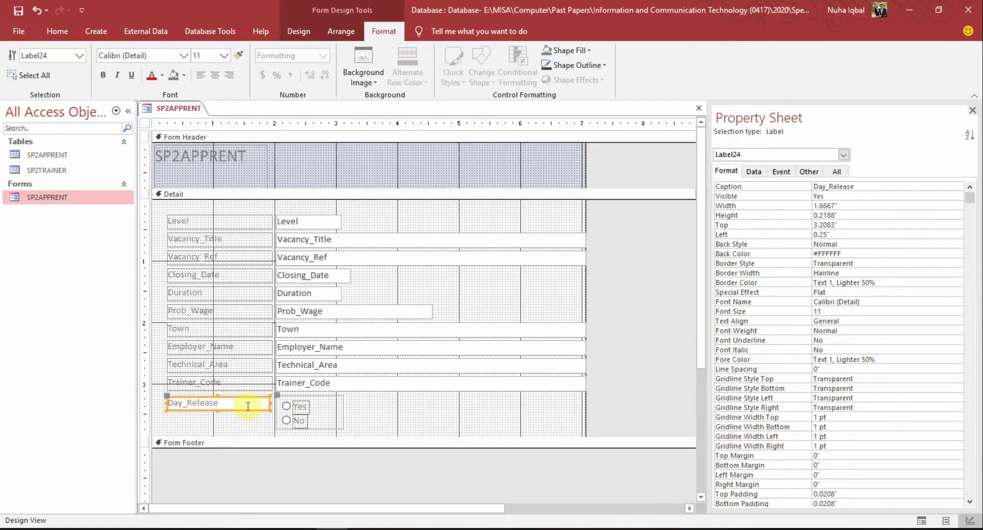
Step: Display the Data properties of the Day_Release option group frame in the Property Sheet
left_click(753, 171)
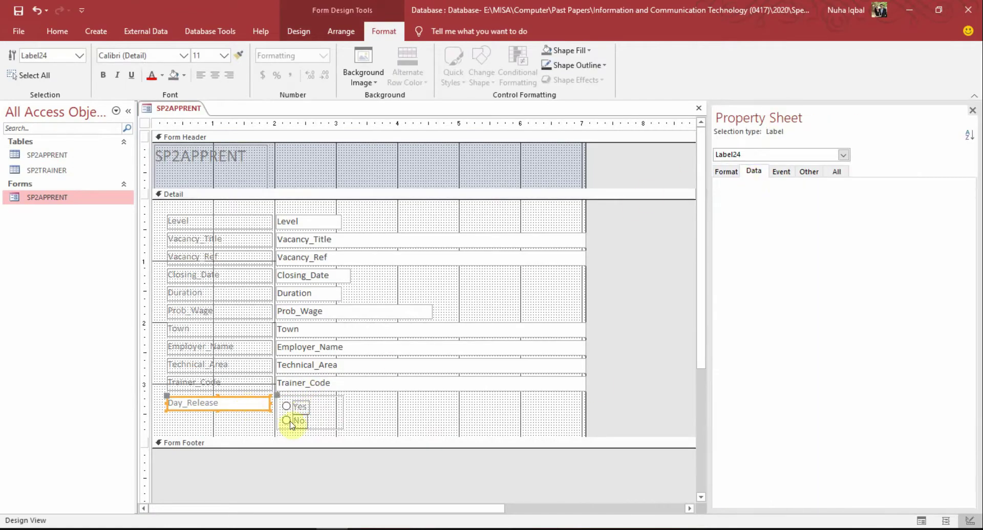
left_click(285, 395)
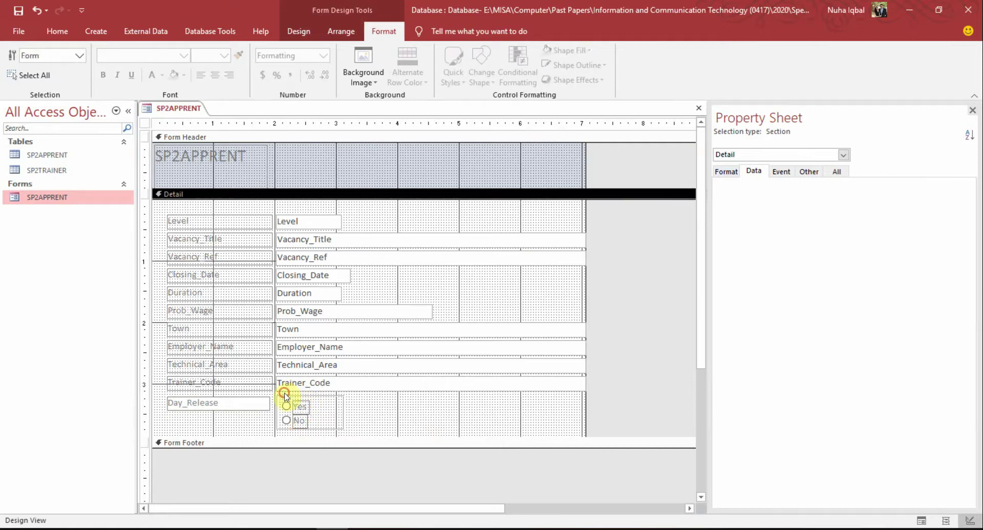
left_click(281, 395)
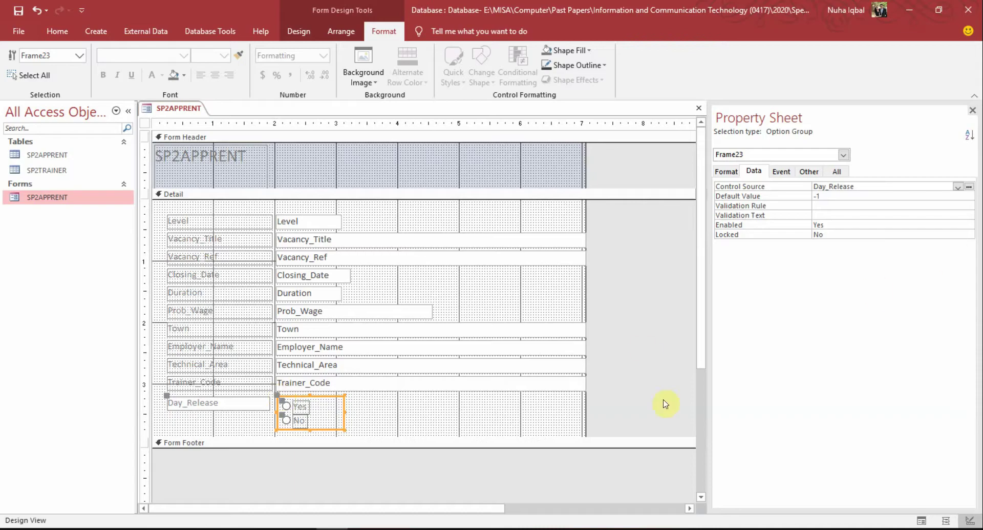
Step: Switch to the exam paper in Adobe Acrobat, highlight "Day_Release field." in the Evidence 8 instructions, and return to the form in Access
left_click(339, 528)
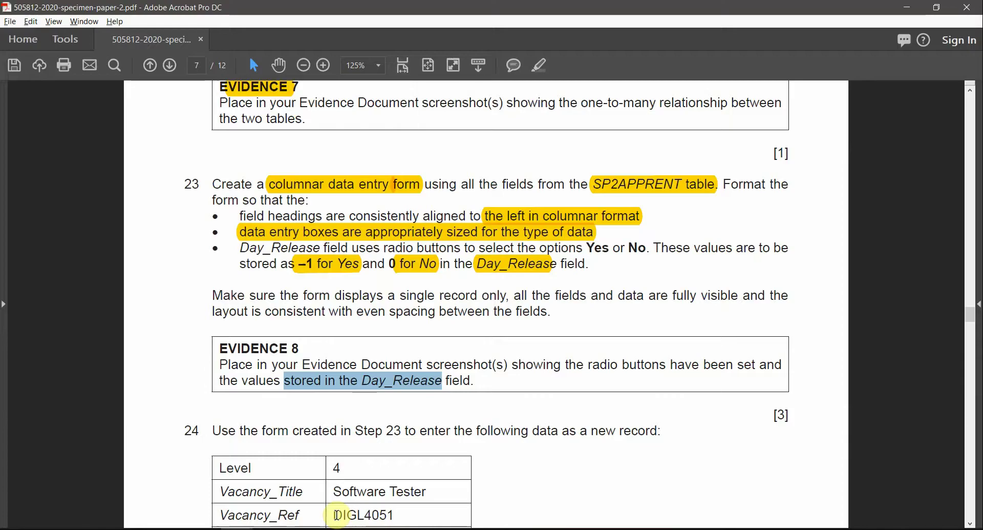
left_click(317, 379)
left_click_drag(383, 383, 475, 381)
left_click(539, 65)
key("alt+Tab")
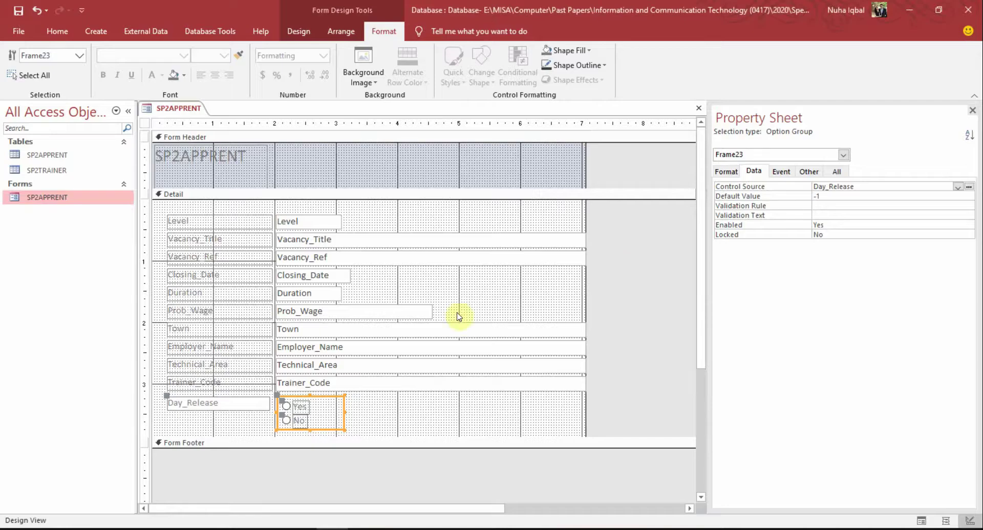
Step: Check the data properties of the No label, the form and the Yes label, and reselect the Day_Release option group frame
left_click(304, 420)
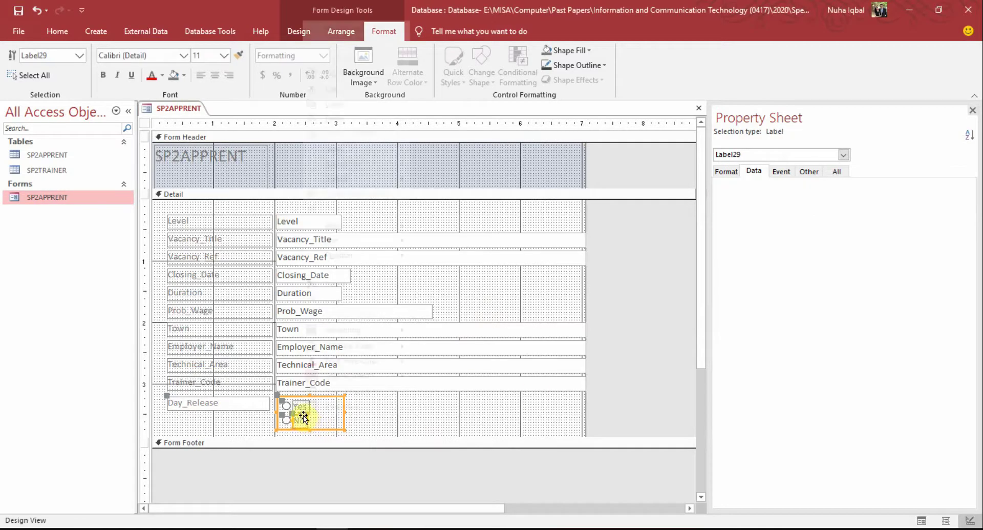
right_click(304, 420)
left_click(607, 340)
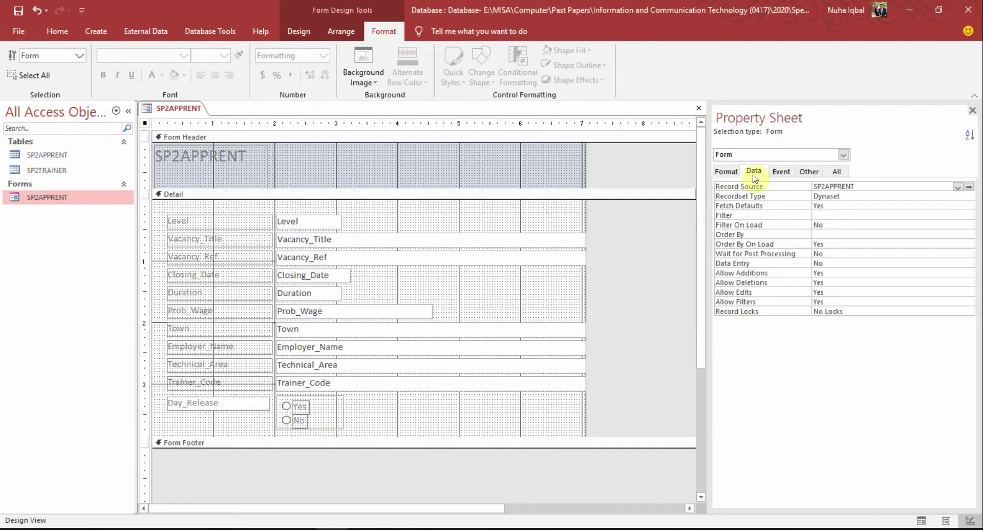
left_click(301, 407)
left_click(336, 399)
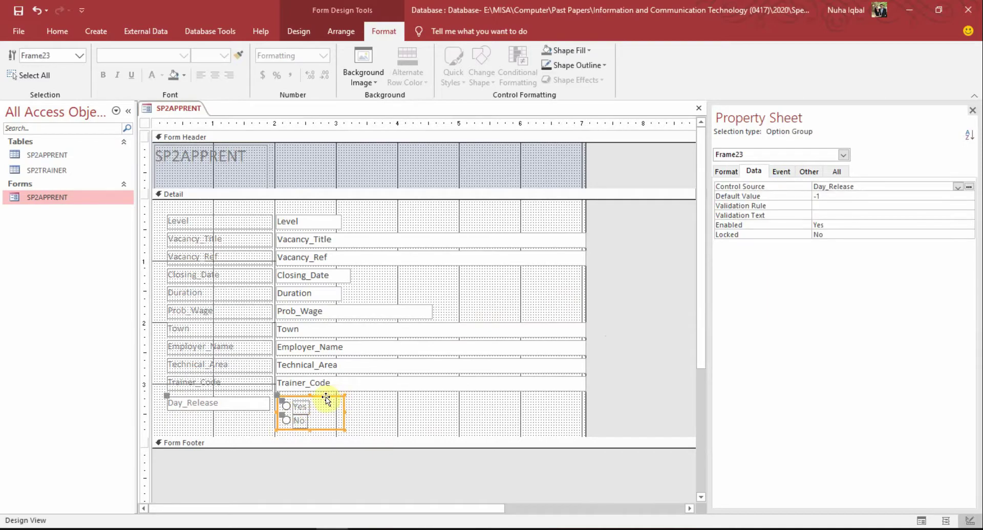
Step: Capture a screenshot of the form design together with the Property Sheet showing the option group's Control Source
left_click(854, 187)
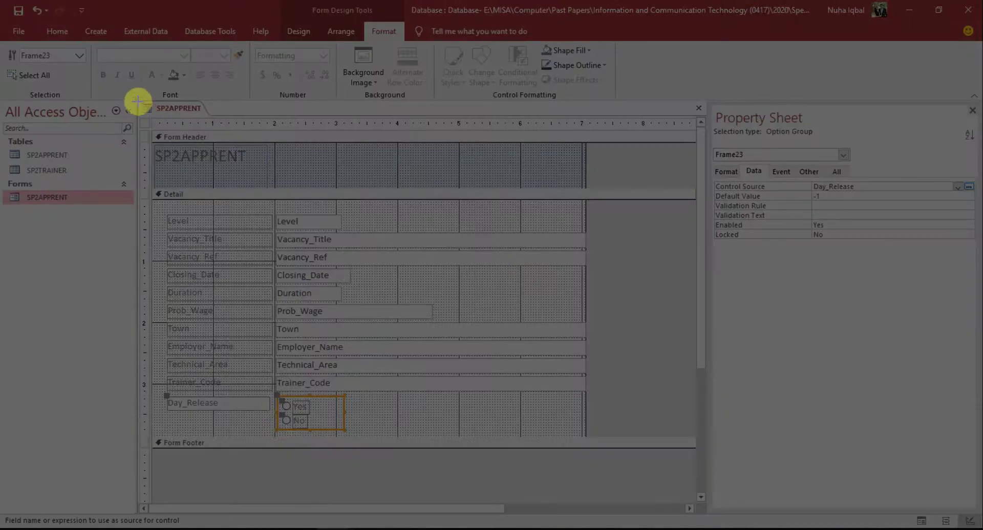
left_click_drag(137, 101, 878, 439)
left_click_drag(978, 446, 974, 435)
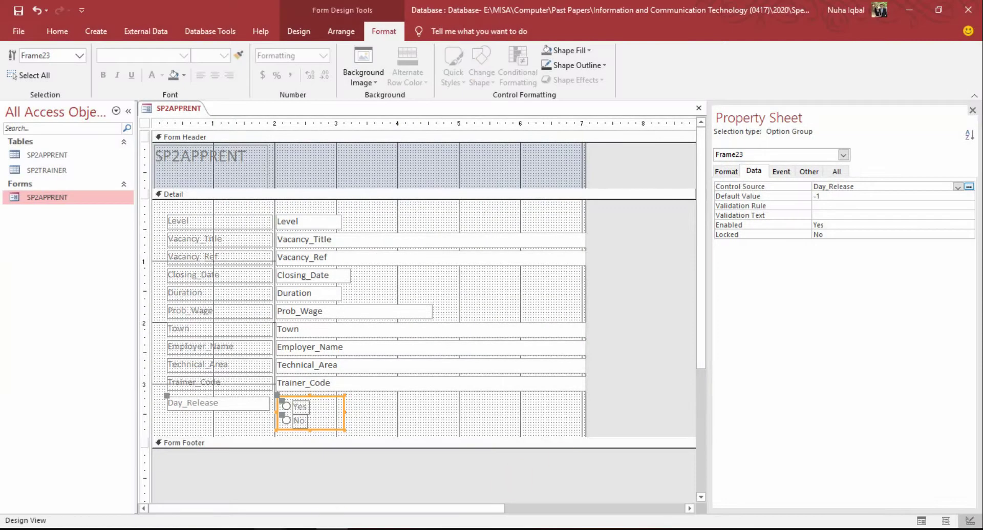
Step: Switch to the evidence document in Word, paste the screenshot under Step 23 – EVIDENCE 8, and enlarge it slightly
key("alt+Tab")
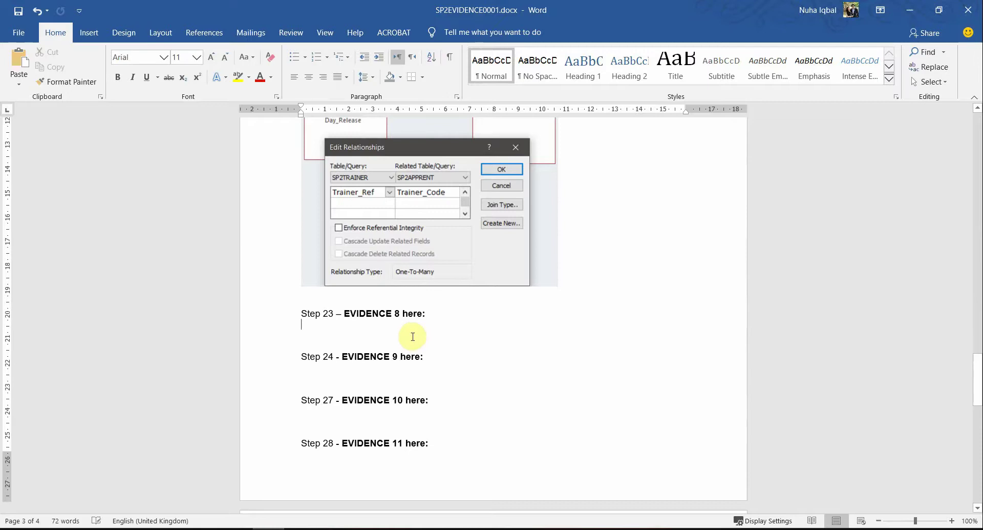
key("ctrl+v")
left_click(599, 308)
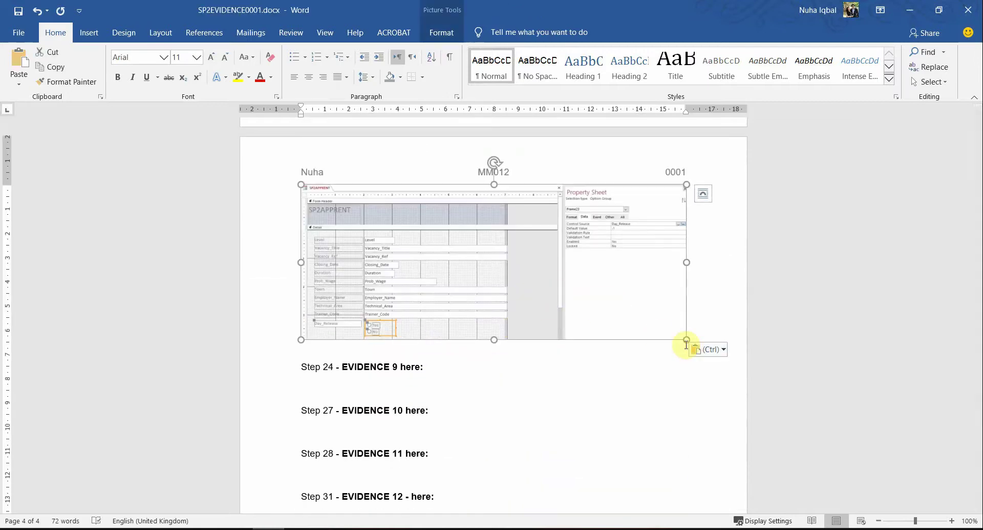
left_click_drag(687, 340, 707, 351)
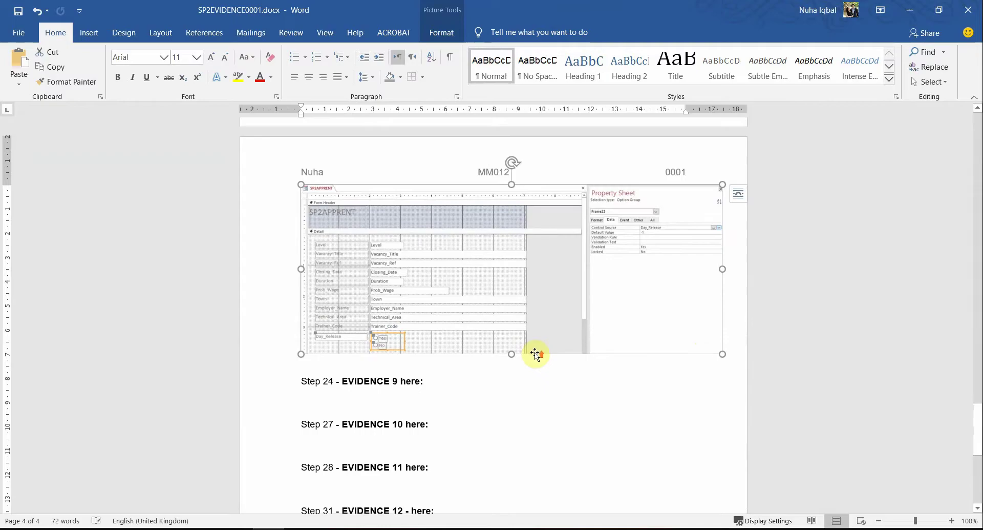
Step: Insert blank lines before the Step 23 – EVIDENCE 8 heading to move it onto the next page, directly above its screenshot
scroll(520, 336, "up", 5)
scroll(520, 335, "up", 1)
left_click(302, 267)
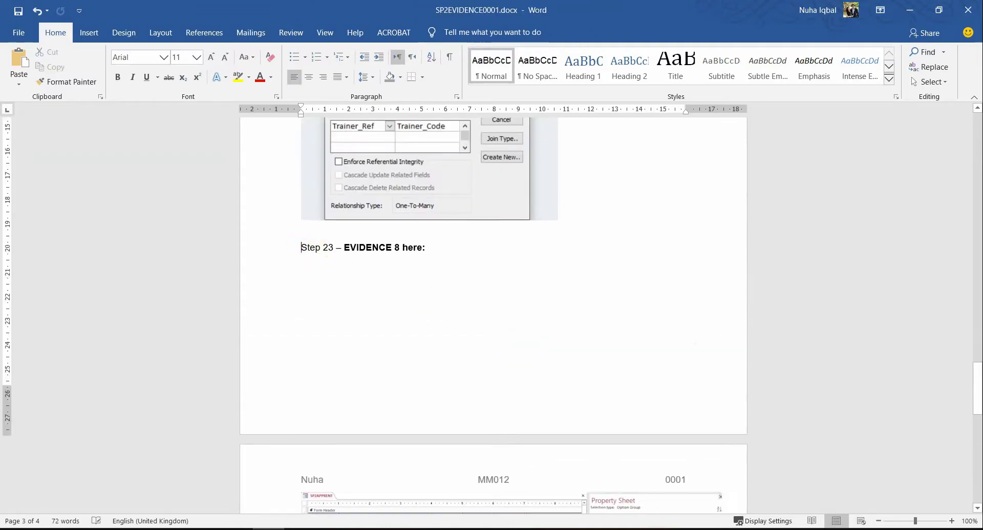
key("Return")
key("Return")
key("Return")
key("Return")
key("Return")
key("Return")
key("Return")
key("Return")
key("Return")
key("Return")
key("Return")
key("Return")
key("Return")
key("Return")
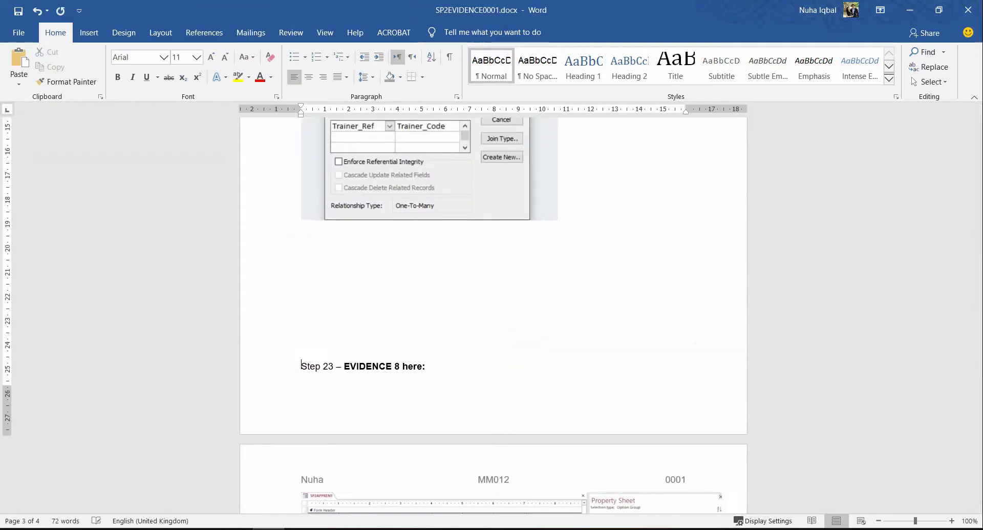
scroll(476, 340, "down", 10)
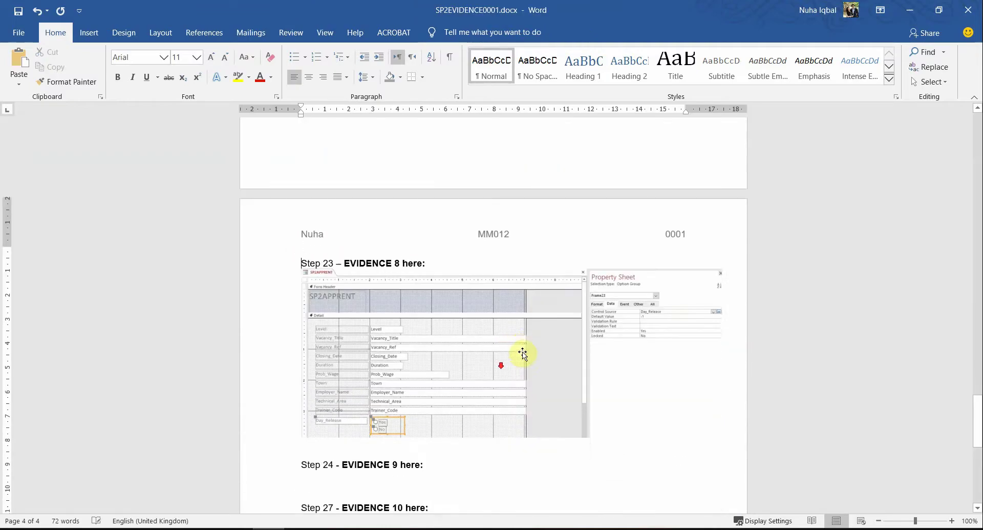
scroll(512, 353, "down", 1)
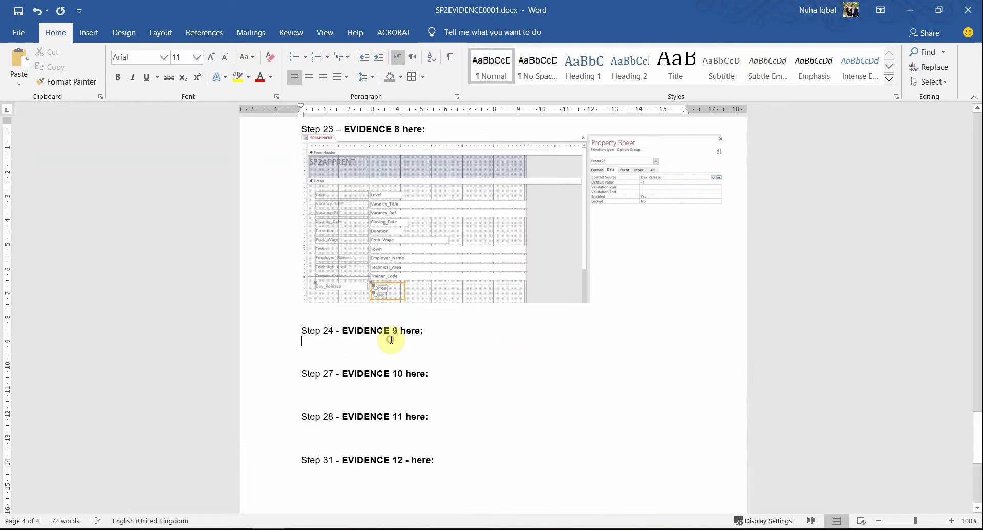
Step: Switch to the exam paper in Adobe Acrobat and read the new record data required in step 24
key("alt+Tab")
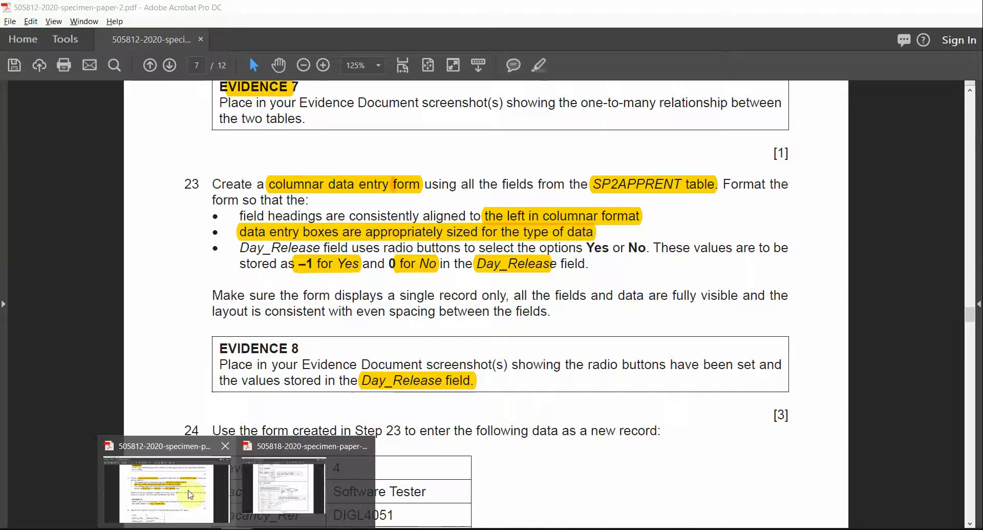
left_click(164, 482)
scroll(483, 406, "down", 5)
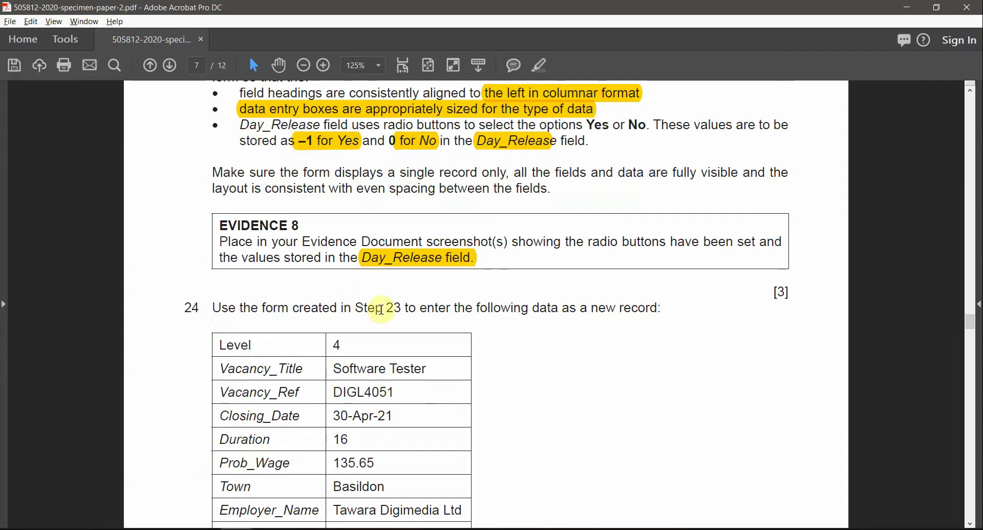
left_click_drag(389, 308, 558, 307)
left_click(460, 307)
scroll(618, 339, "down", 3)
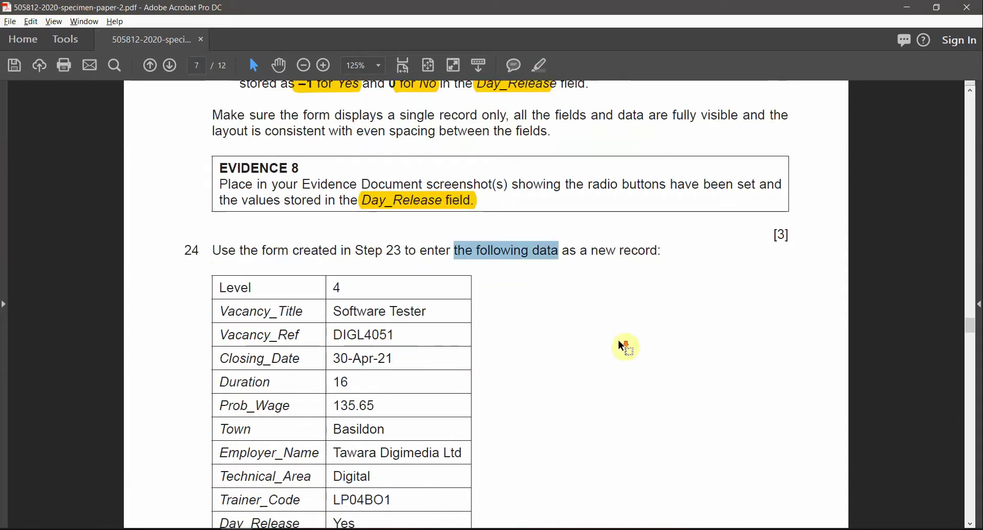
scroll(619, 344, "down", 1)
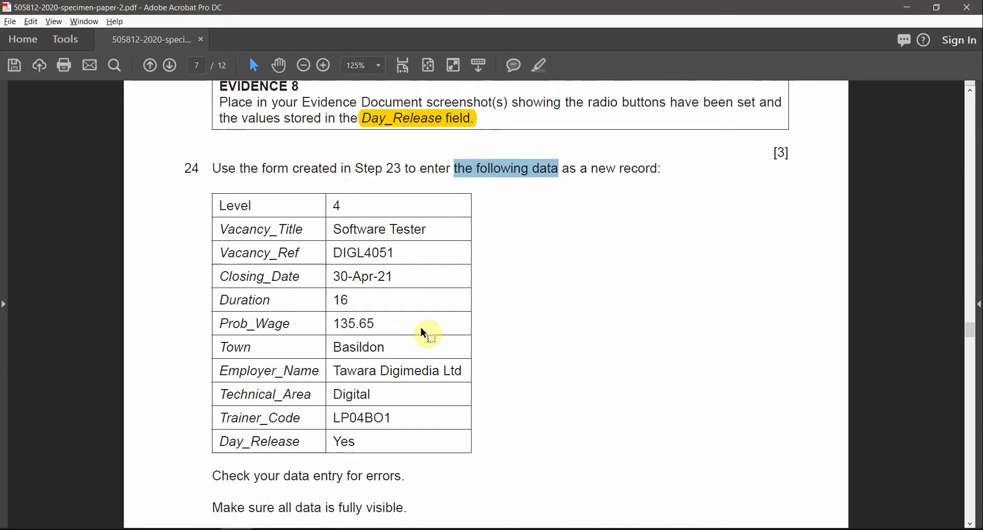
Step: Return to Access, display the SP2APPRENT form in Form View, and start a new blank record
key("alt+Tab")
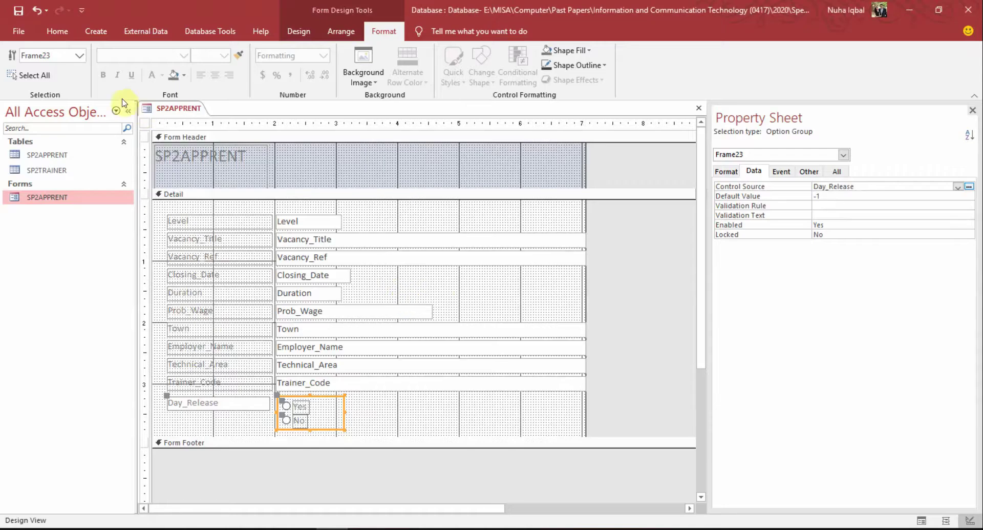
left_click(55, 31)
left_click(18, 59)
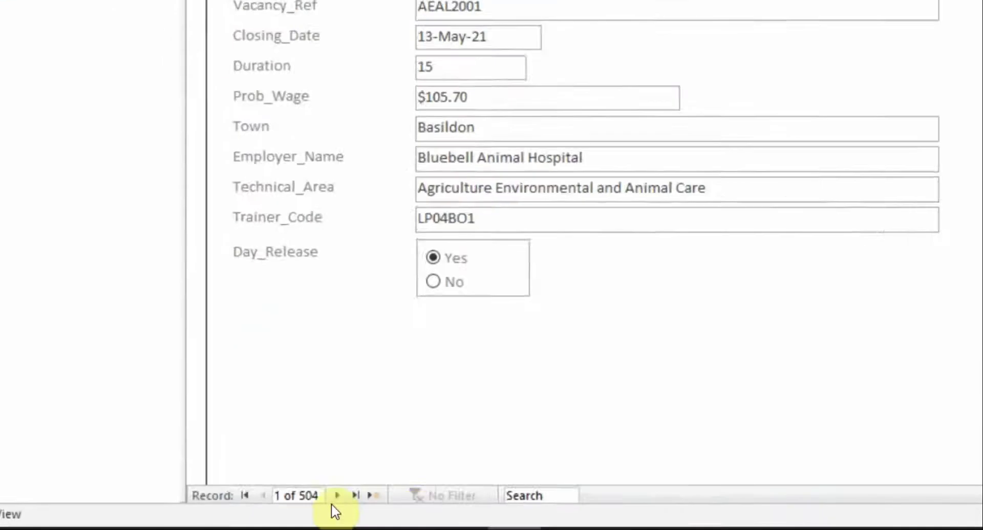
left_click(341, 485)
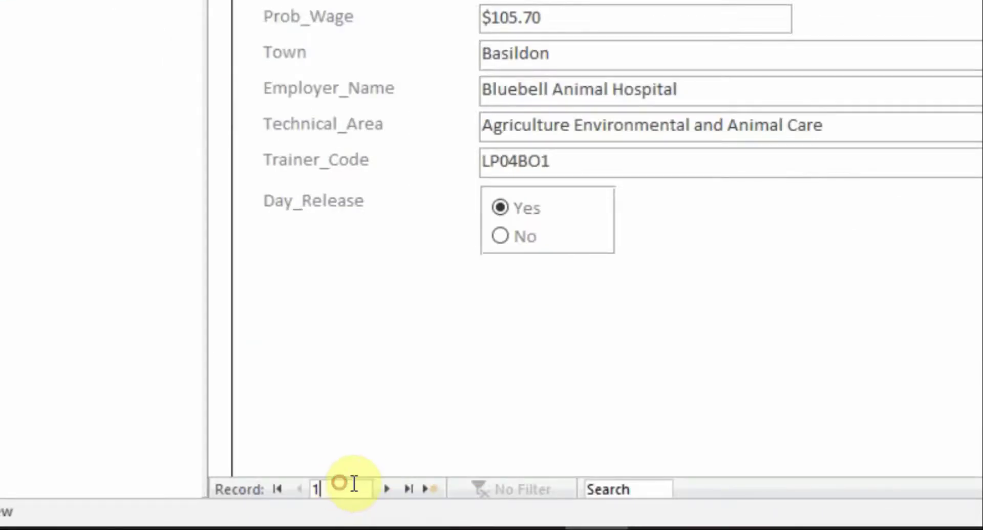
left_click(532, 410)
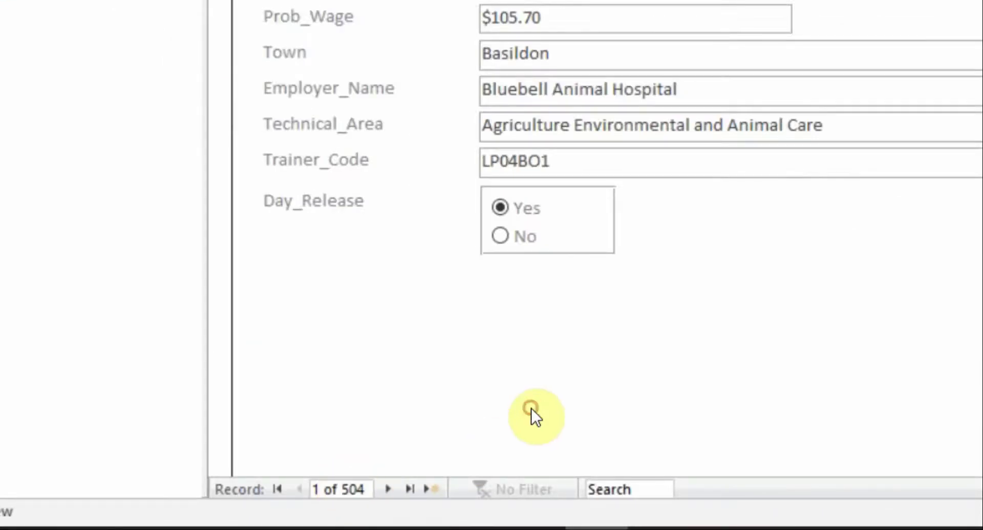
left_click(428, 489)
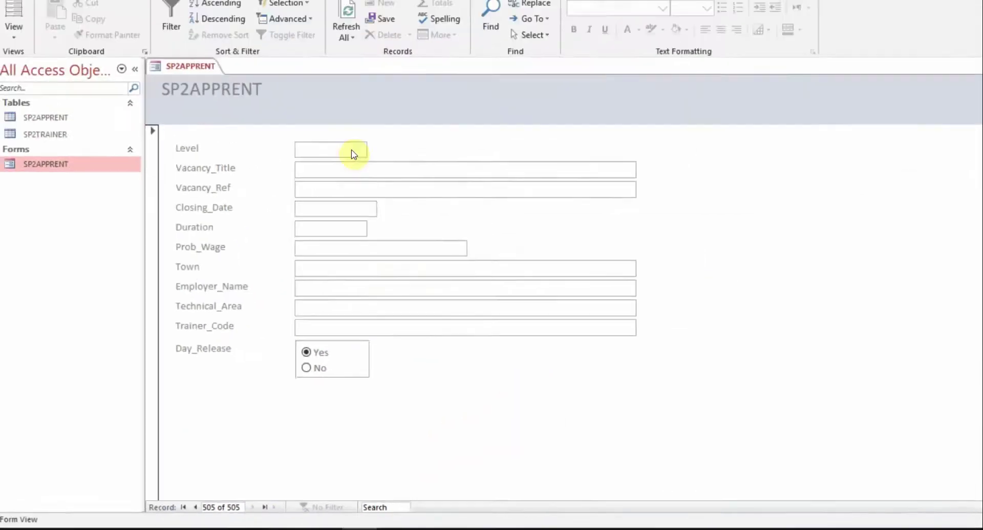
Step: Enter 4 as the Level and Software Tester as the Vacancy_Title, checking the values against the exam paper
key("alt+Tab")
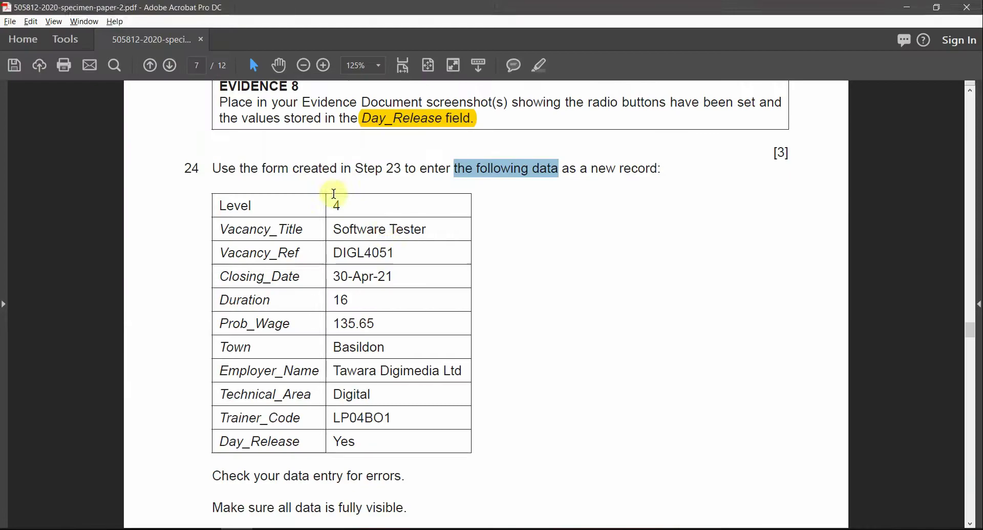
key("alt+Tab")
left_click(324, 154)
type("4")
key("alt+Tab")
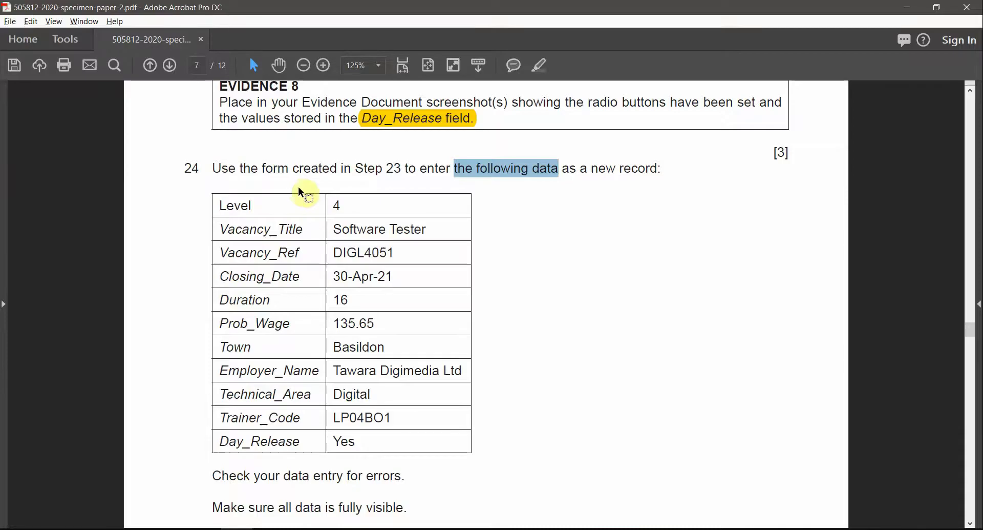
key("alt+Tab")
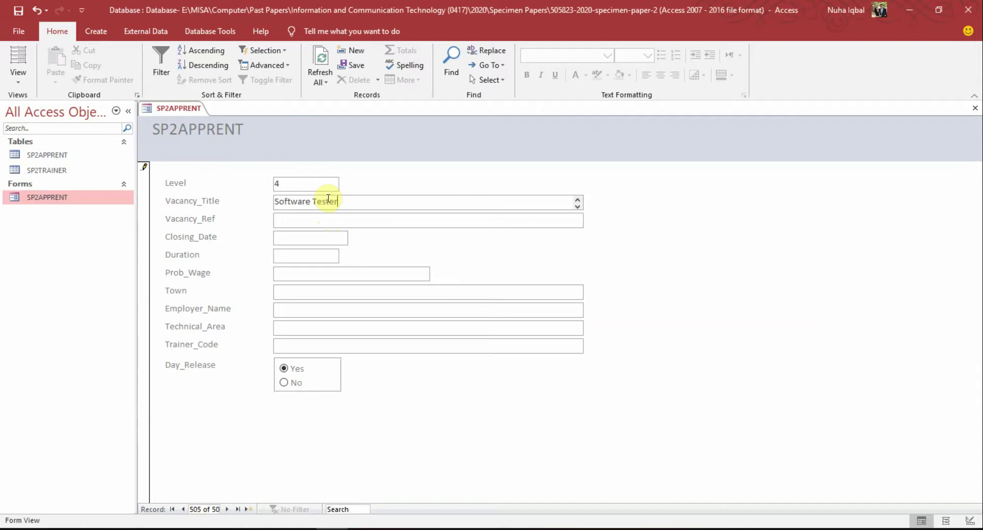
Step: Look up the vacancy reference in the exam paper and enter DIGL4051 as the Vacancy_Ref in the new record
key("alt+Tab")
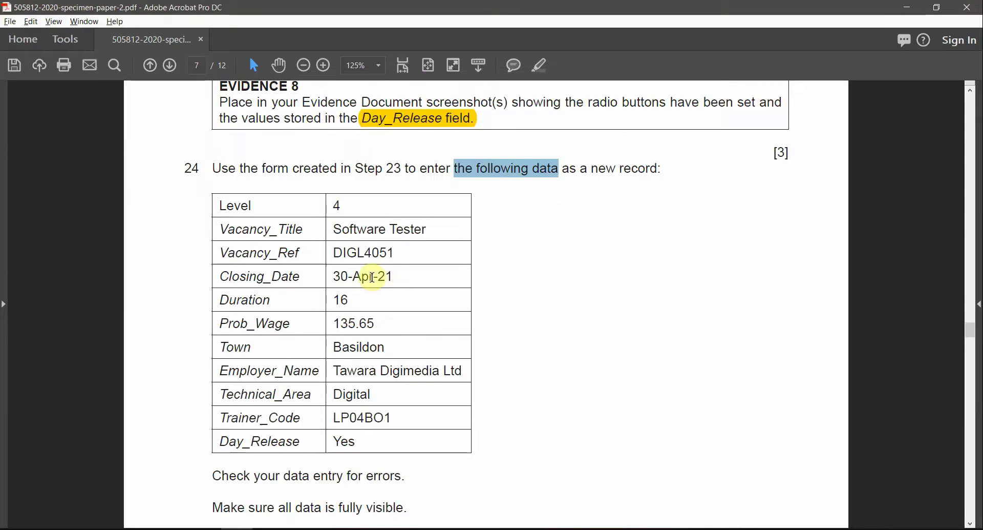
left_click_drag(332, 252, 361, 253)
key("alt+Tab")
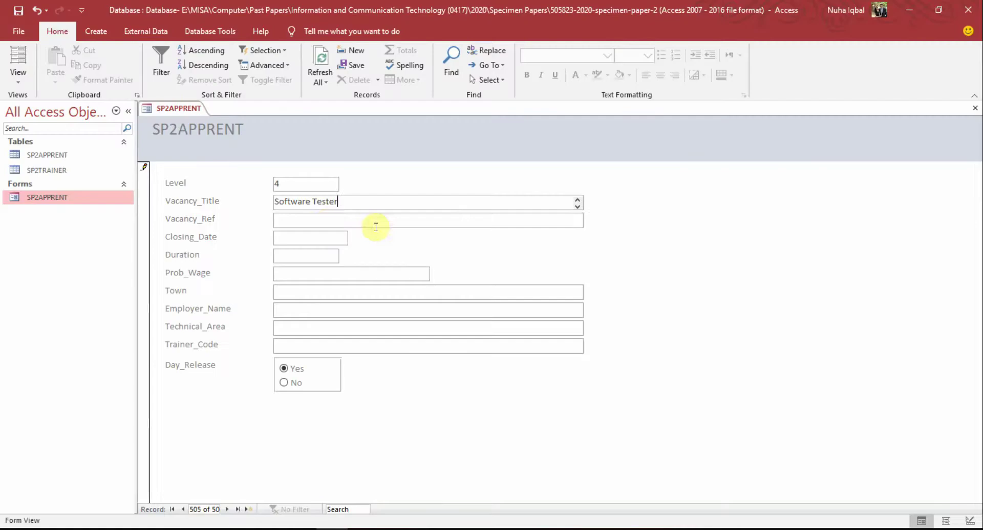
left_click(329, 222)
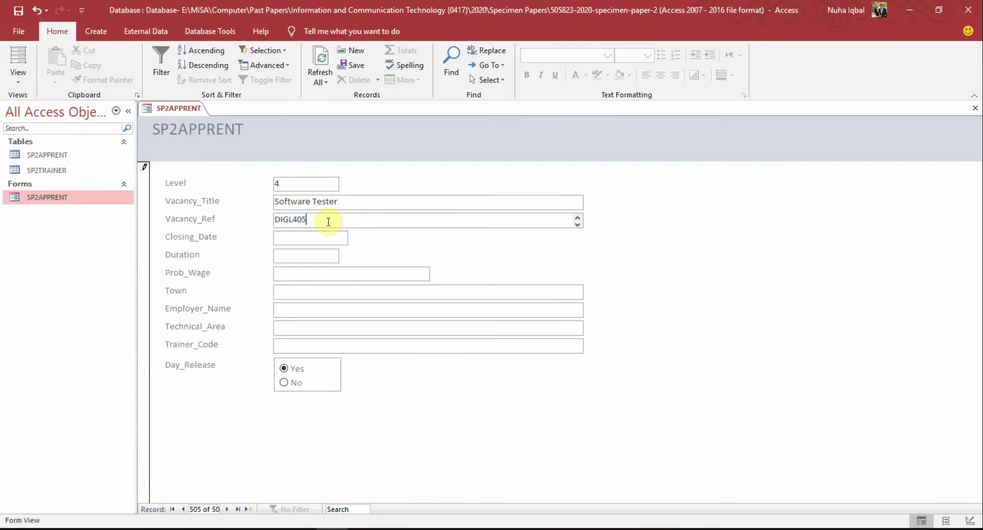
key("alt+Tab")
key("alt+Tab")
Step: Check the closing date in the exam paper and set the new record's Closing_Date to 4/30/2020 with the date picker
key("alt+Tab")
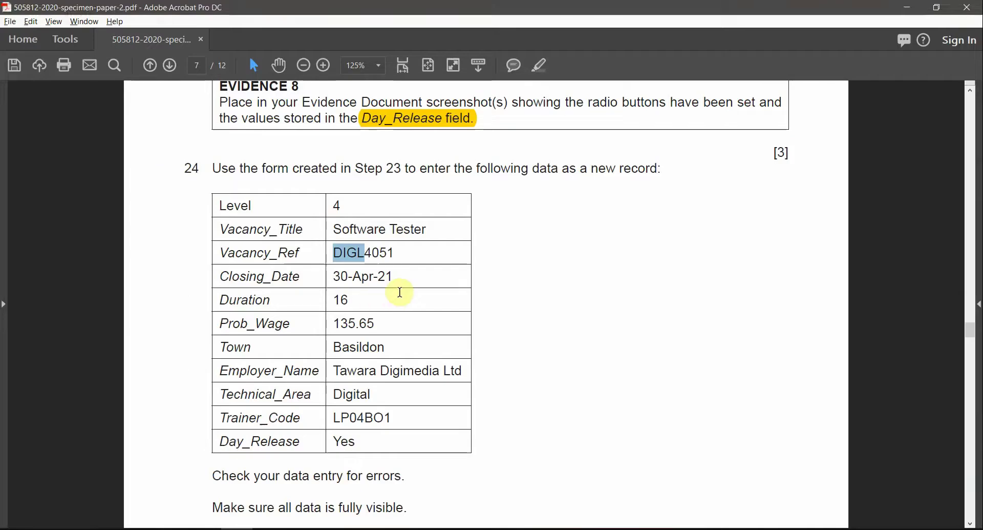
key("alt+Tab")
left_click(318, 236)
left_click(355, 235)
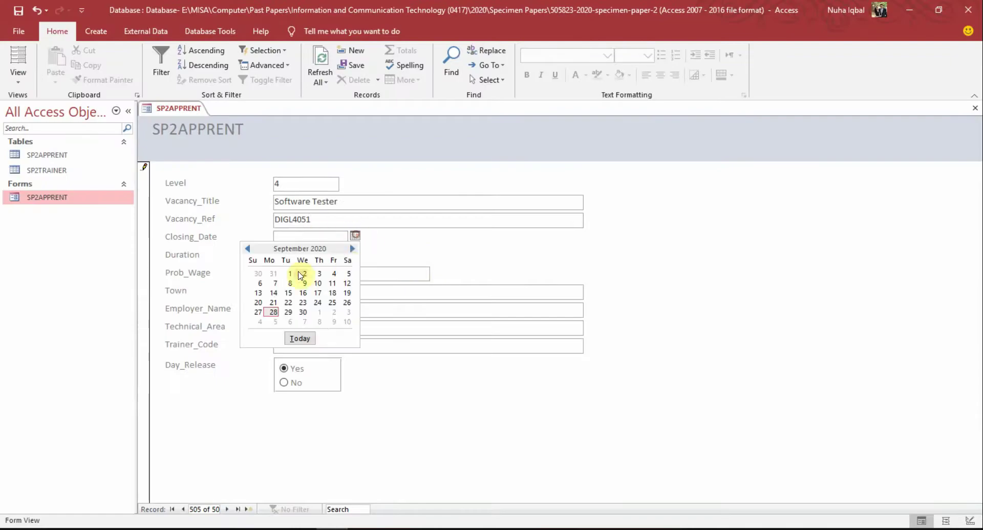
left_click(245, 249)
left_click(245, 249)
left_click(245, 249)
left_click(246, 249)
left_click(246, 249)
left_click(319, 312)
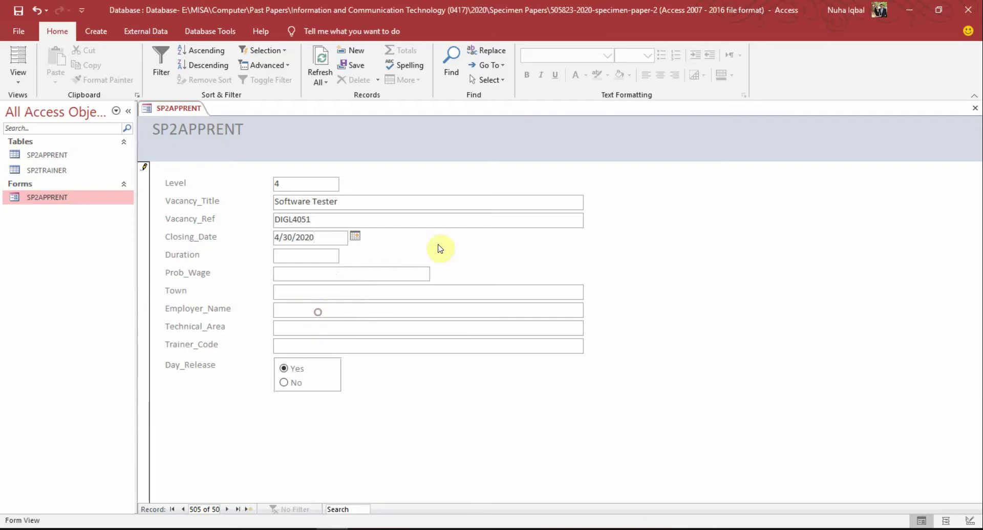
Step: Check the closing date in the exam paper and correct the new record's Closing_Date to 30-Apr-21
key("alt+Tab")
key("alt+Tab")
left_click(317, 237)
key("BackSpace")
type("1")
left_click(290, 259)
Step: Look up the duration in the exam paper and enter 16 as the new record's Duration
key("alt+Tab")
key("alt+Tab")
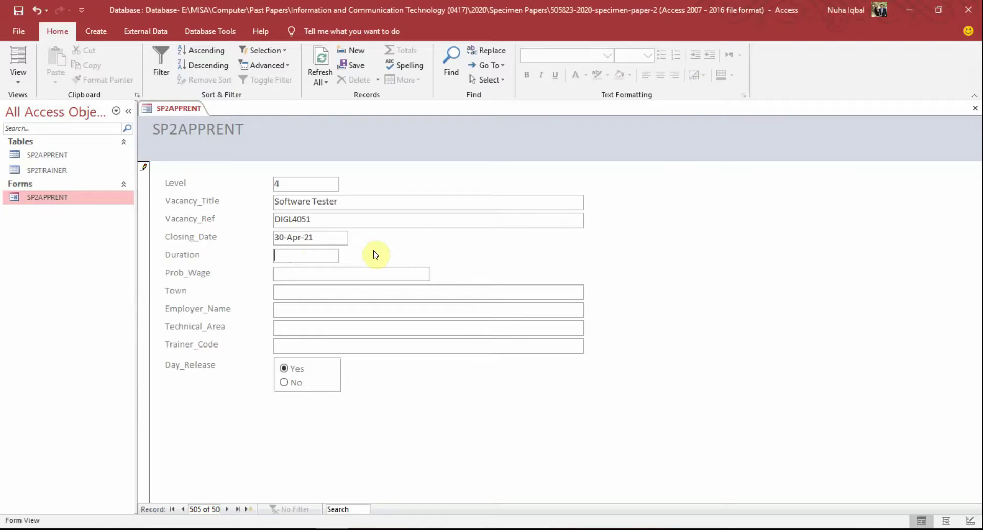
key("alt+Tab")
key("alt+Tab")
type("16")
Step: Enter 135.65 as the Prob_Wage and Basildon as the Town, checking both values against the exam paper
key("alt+Tab")
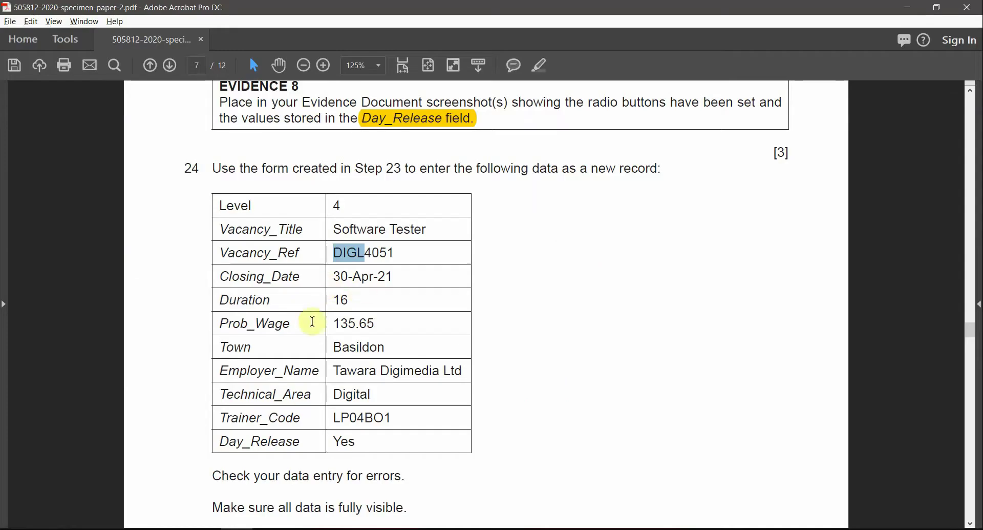
key("alt+Tab")
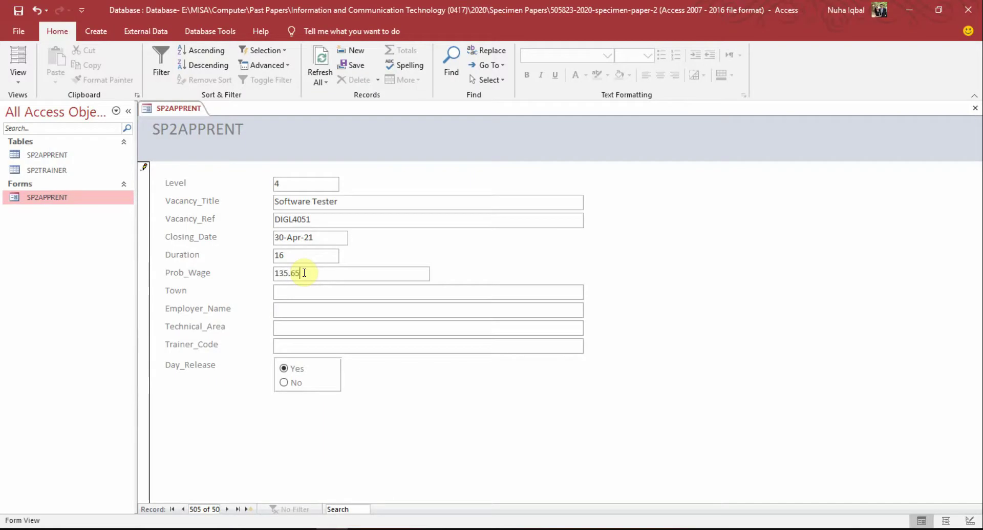
key("alt+Tab")
key("alt+Tab")
left_click(327, 290)
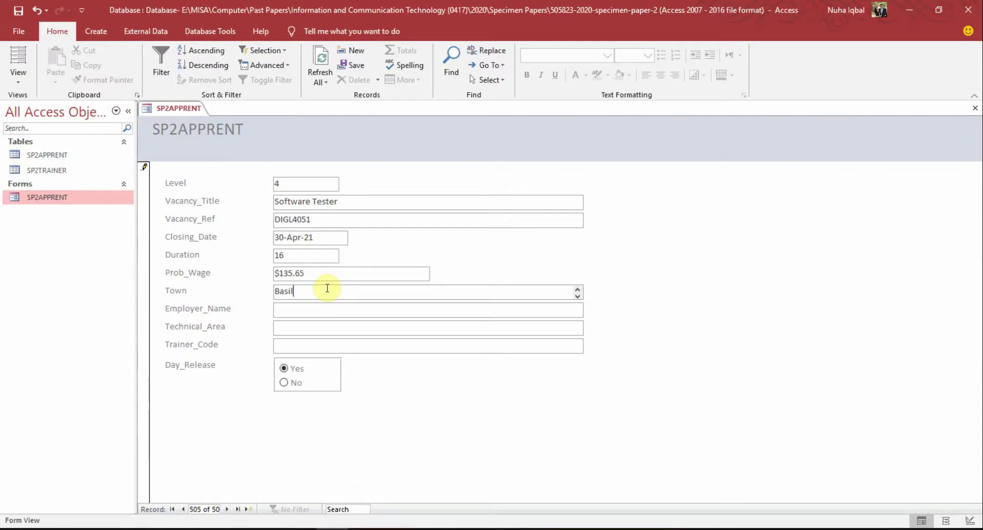
Step: Enter Tawara Digimedia Ltd as the Employer_Name and Digital as the Technical_Area, checking the values in the exam paper
key("alt+Tab")
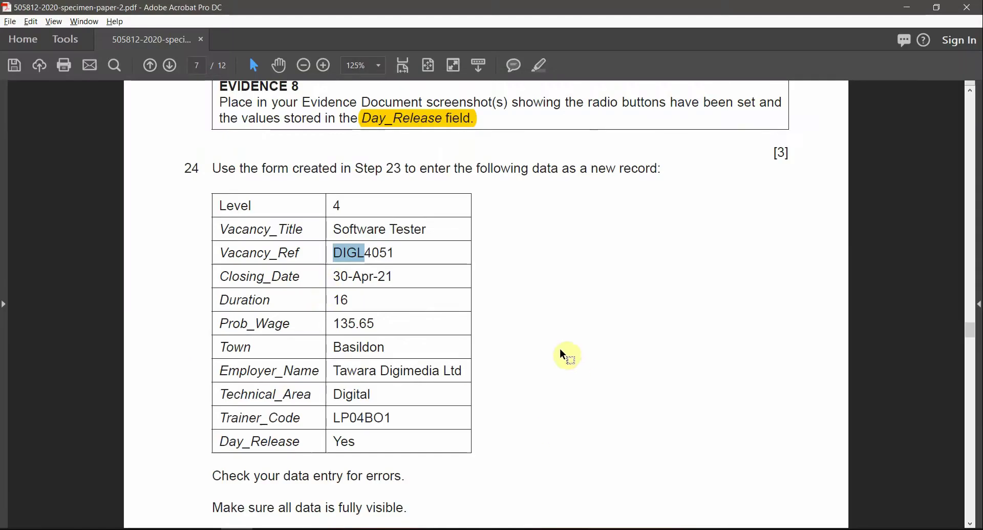
key("alt+Tab")
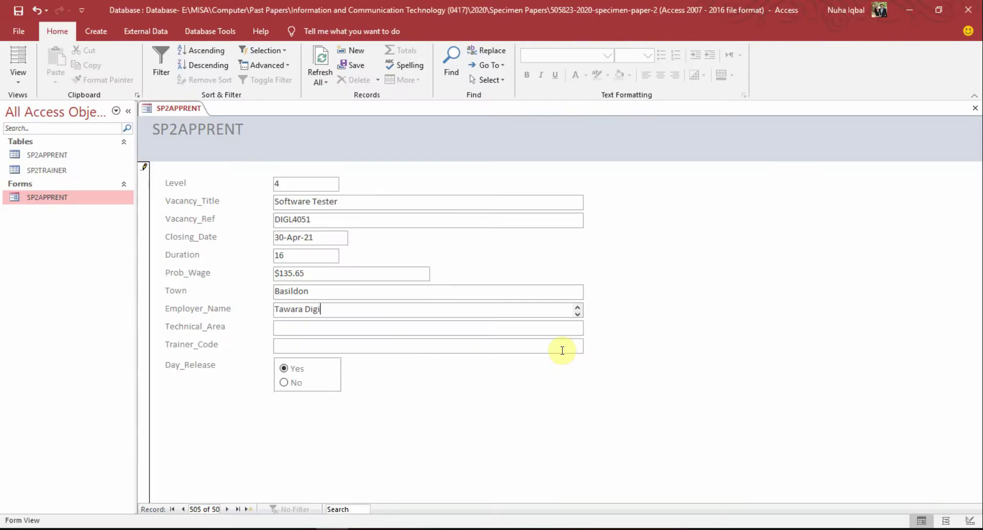
type("dia")
key("alt+Tab")
key("alt+Tab")
key("alt+Tab")
key("alt+Tab")
left_click(336, 329)
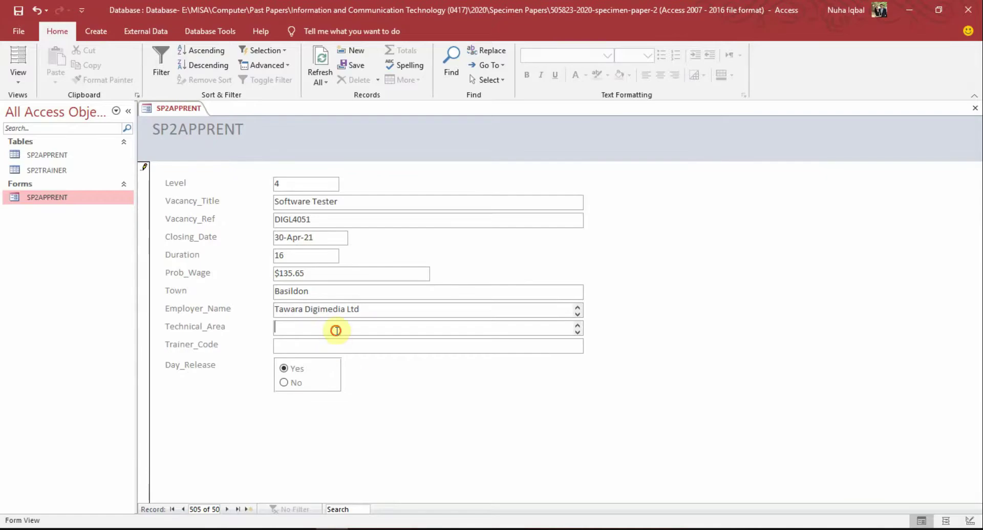
type("Digital")
Step: Look up the trainer code in the exam paper and enter LP04BO1 as the new record's Trainer_Code
key("alt+Tab")
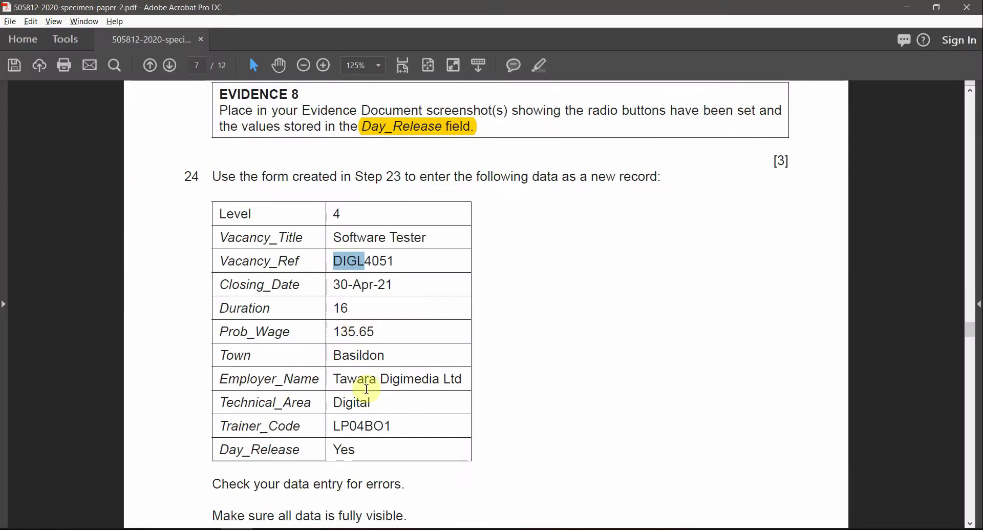
key("alt+Tab")
left_click(320, 348)
type("LP04")
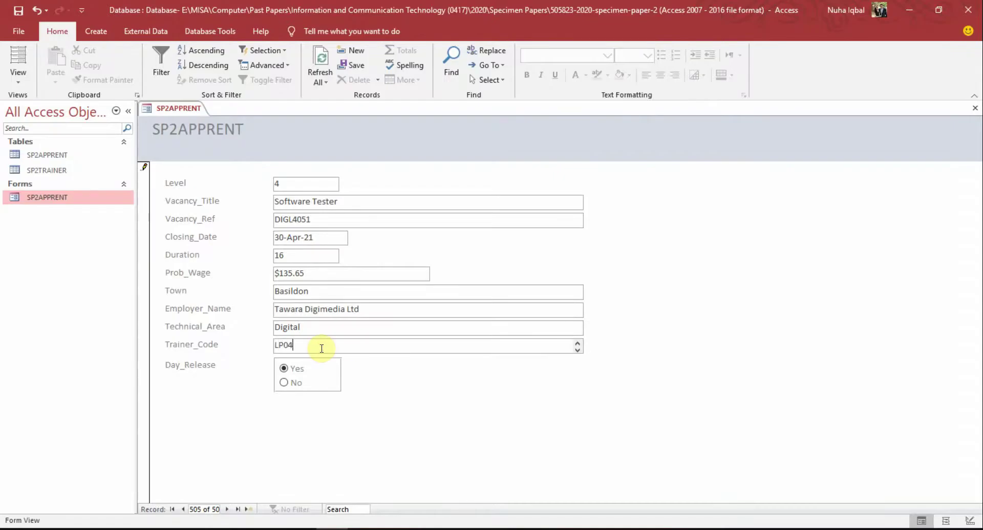
key("alt+Tab")
key("alt+Tab")
type("BO1")
key("alt+Tab")
key("alt+Tab")
Step: Review step 24's instructions on checking and saving the data and the Evidence 9 requirement, comparing them with the completed form
key("alt+Tab")
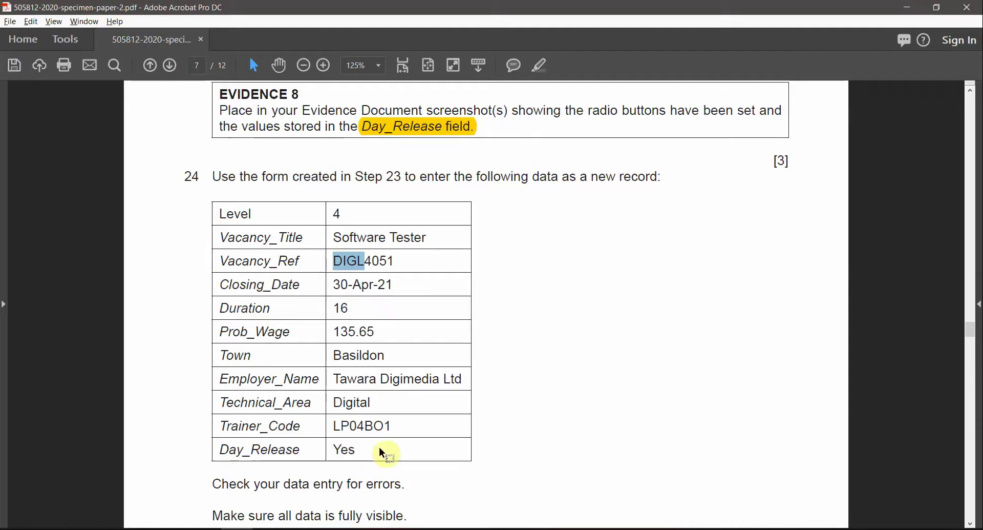
scroll(389, 446, "down", 2)
left_click_drag(222, 434, 405, 435)
left_click(404, 468)
left_click_drag(352, 465, 227, 461)
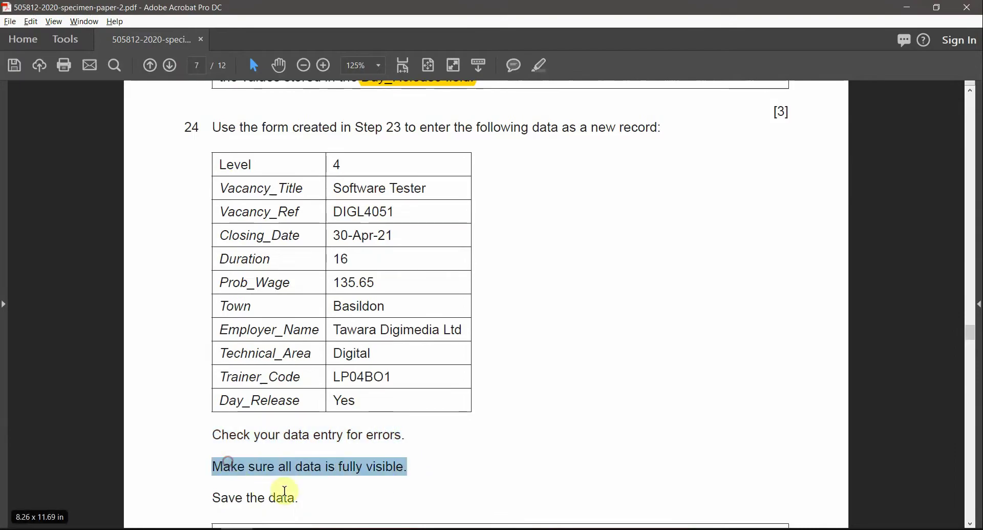
left_click_drag(309, 497, 228, 489)
scroll(407, 470, "down", 4)
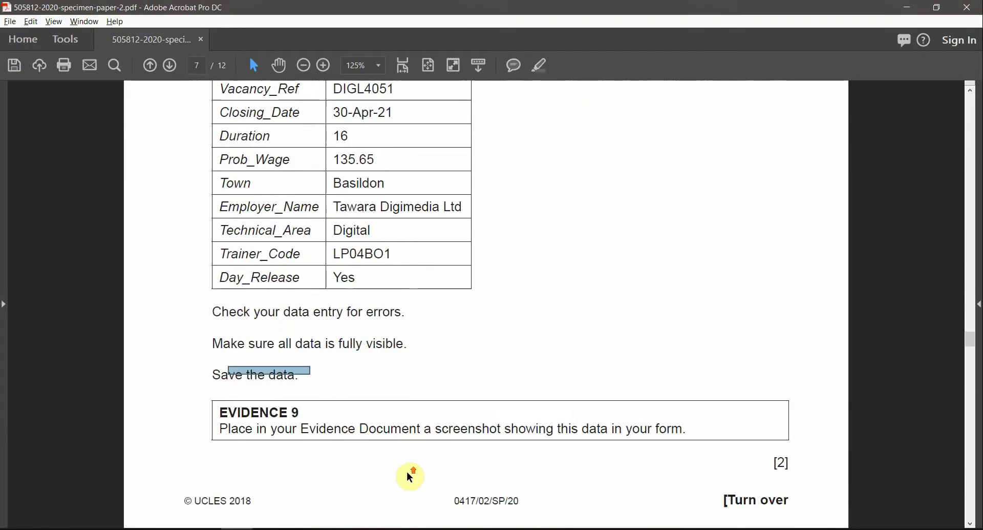
key("alt+Tab")
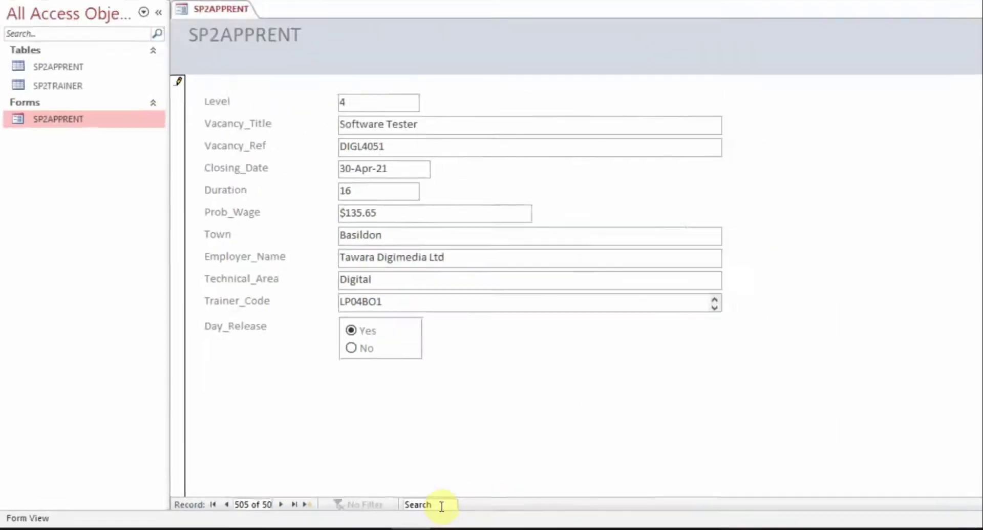
key("alt+Tab")
scroll(340, 462, "down", 1)
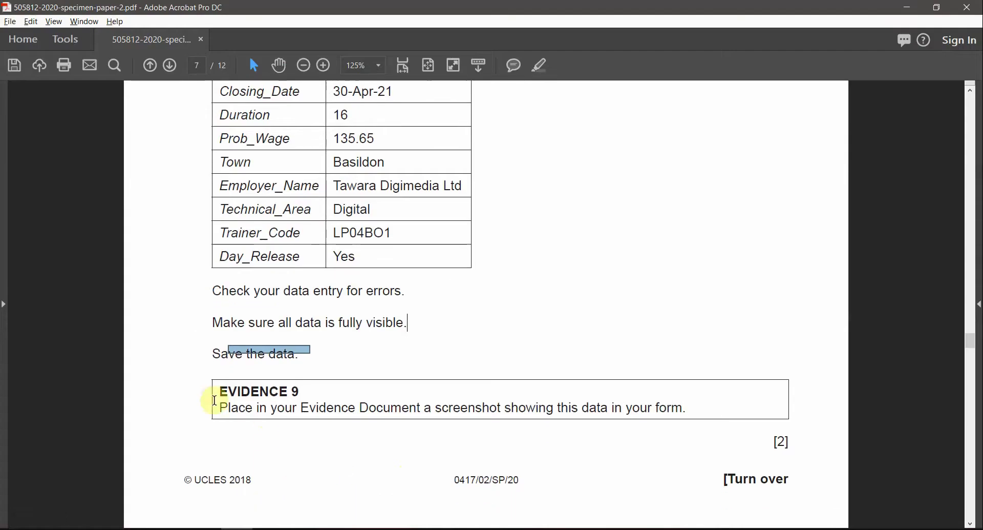
left_click_drag(222, 392, 696, 417)
left_click(691, 425)
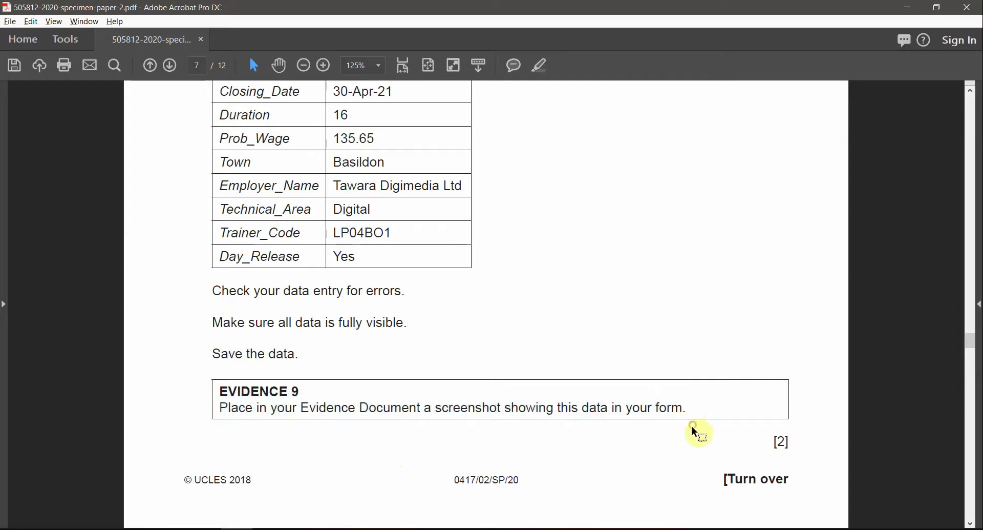
Step: Switch to the Word evidence document, paste the form screenshot under the Step 24 Evidence 9 heading, and shrink it to fit the text width
key("alt+Tab")
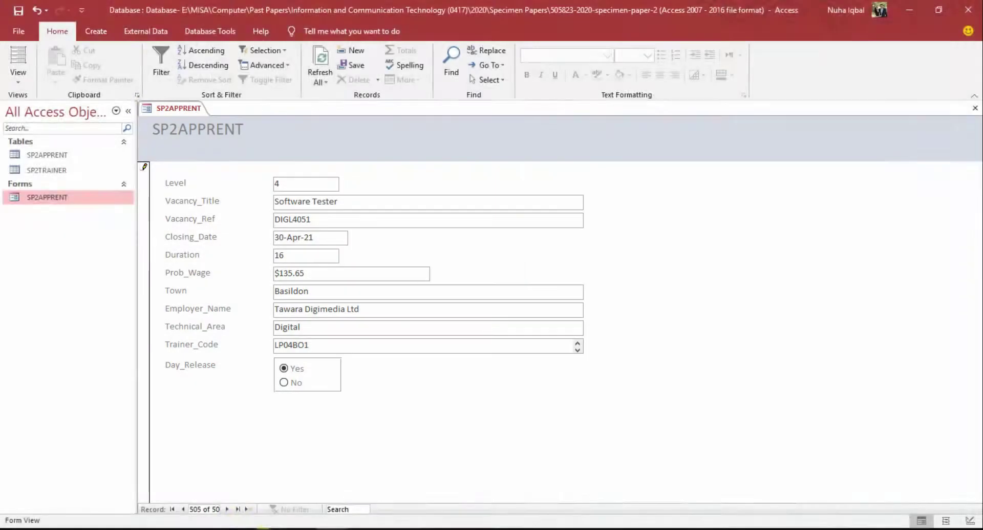
key("alt+Tab")
left_click(372, 342)
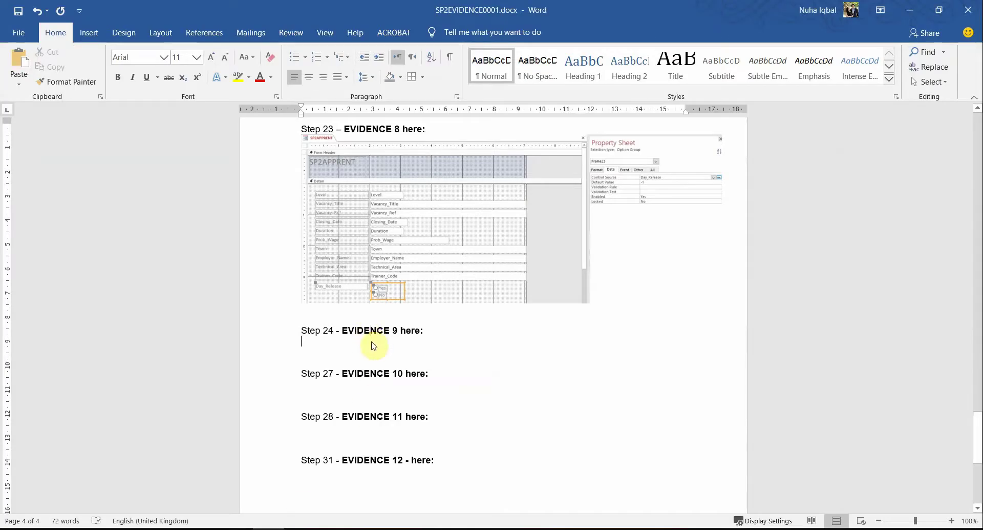
key("ctrl+v")
left_click(512, 348)
left_click_drag(691, 499, 649, 465)
Step: Return to Access and save the new record by moving to the next blank record and back
key("alt+Tab")
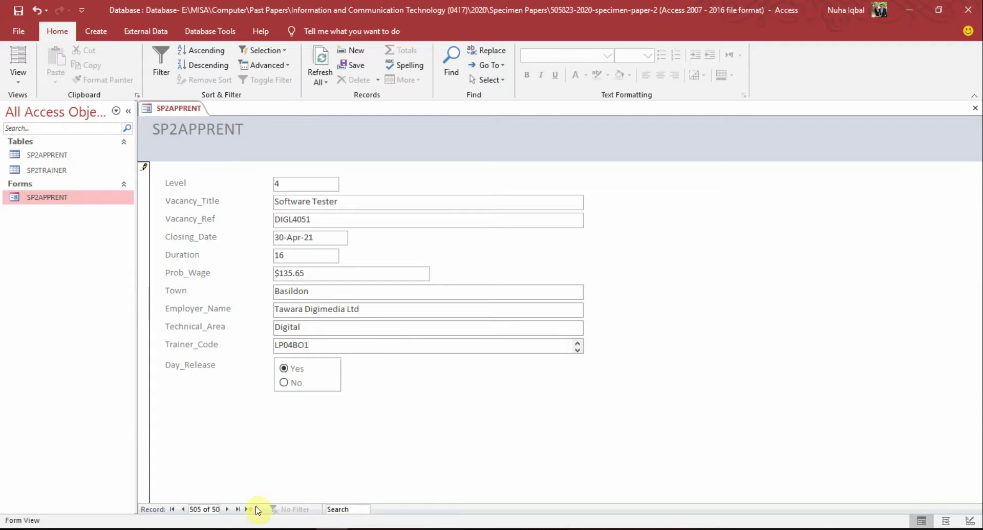
left_click(229, 508)
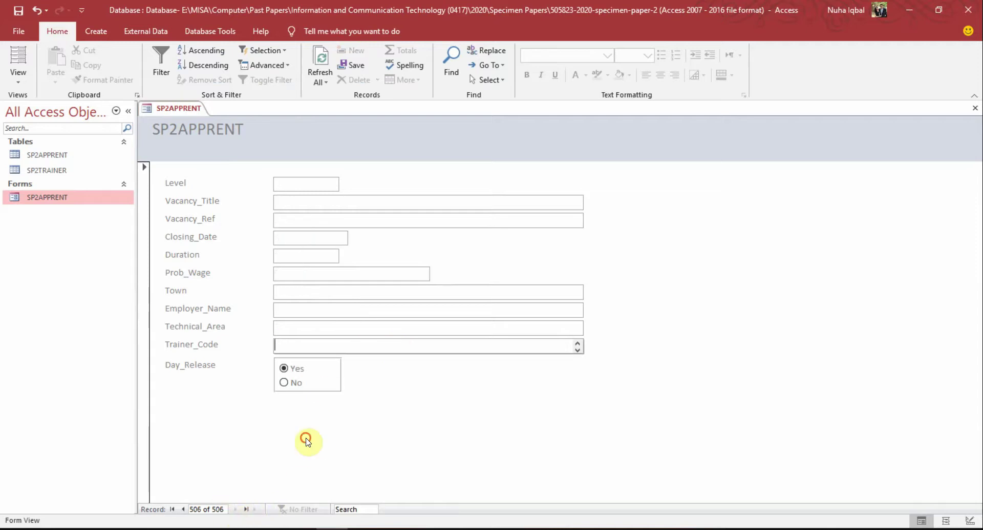
left_click(180, 509)
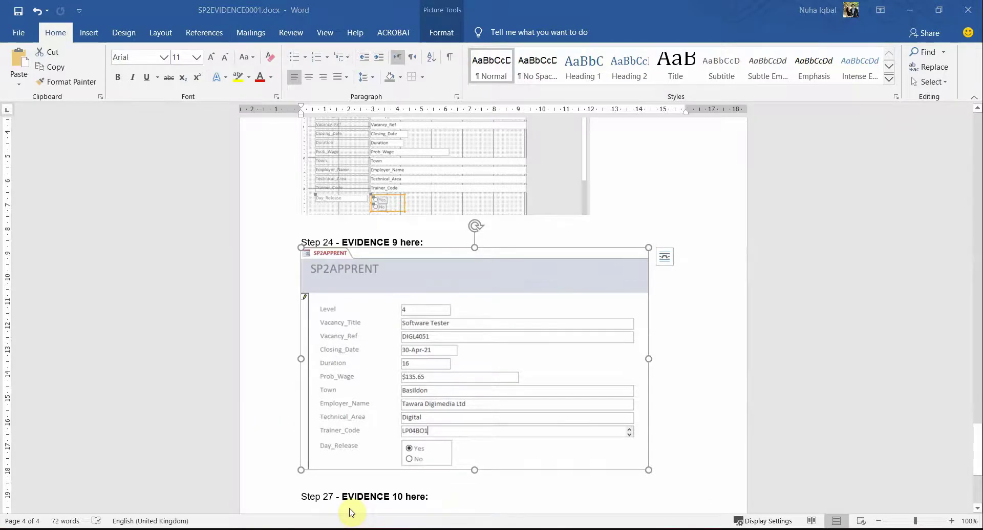
Step: Switch to the exam paper and highlight the EVIDENCE 9 heading below step 24
key("alt+Tab")
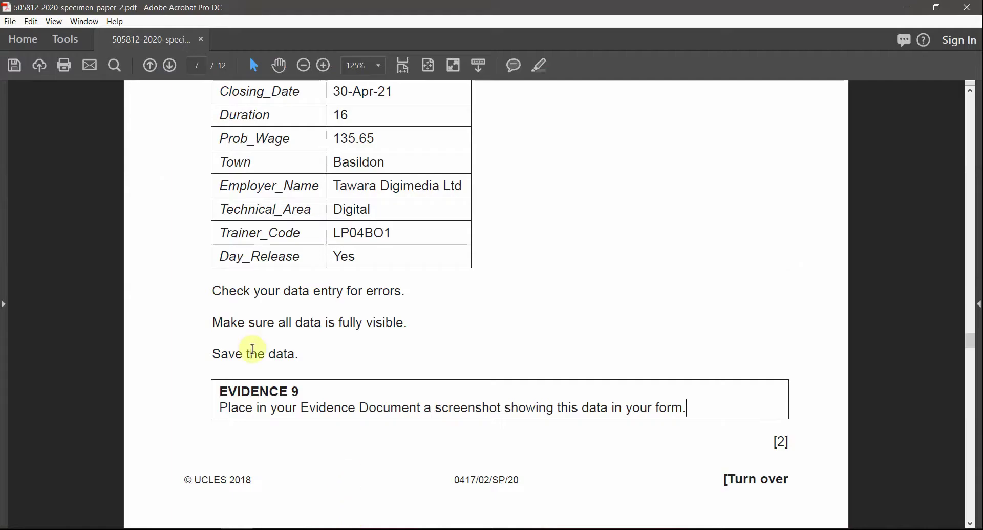
left_click_drag(220, 390, 303, 389)
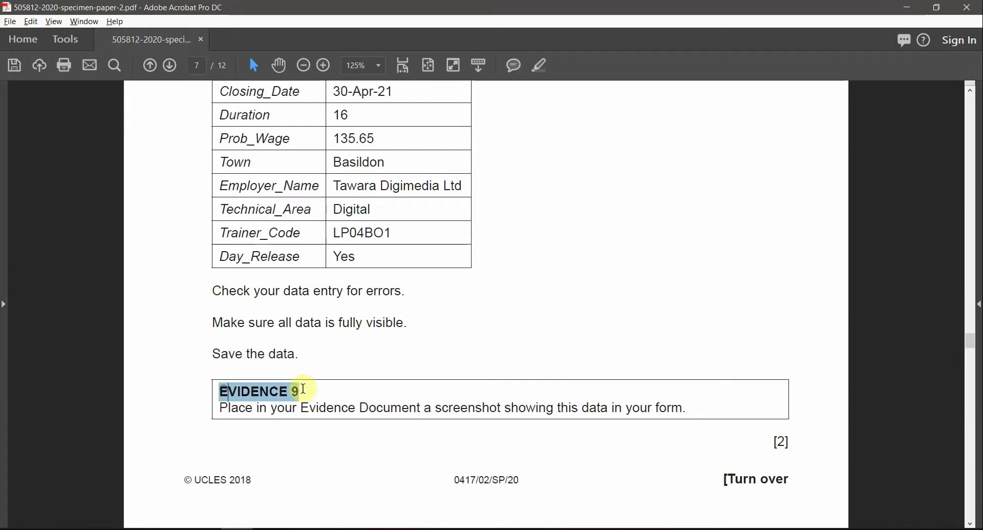
left_click(541, 66)
Step: Highlight the field name Employ_Wage and the word "report" in step 25 of the exam paper
scroll(513, 348, "down", 3)
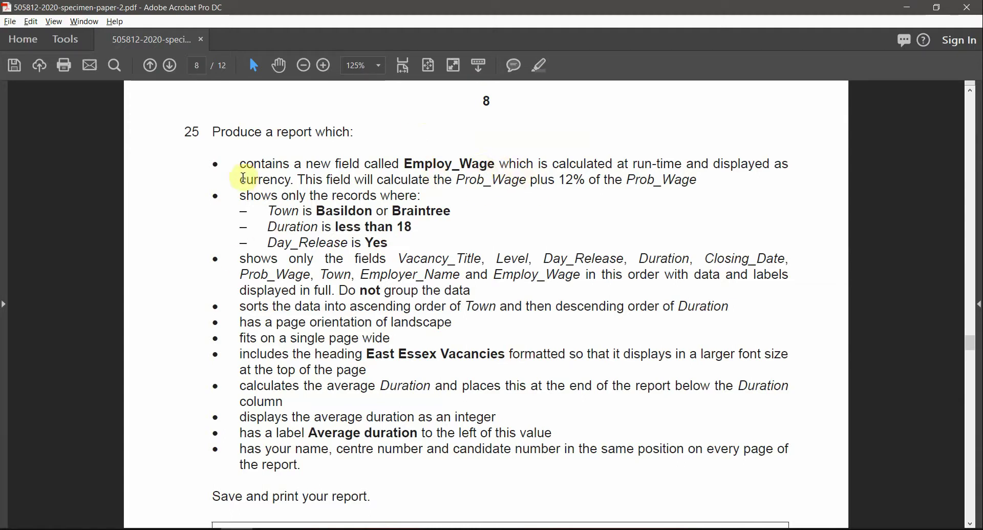
left_click_drag(243, 178, 284, 178)
left_click(405, 164)
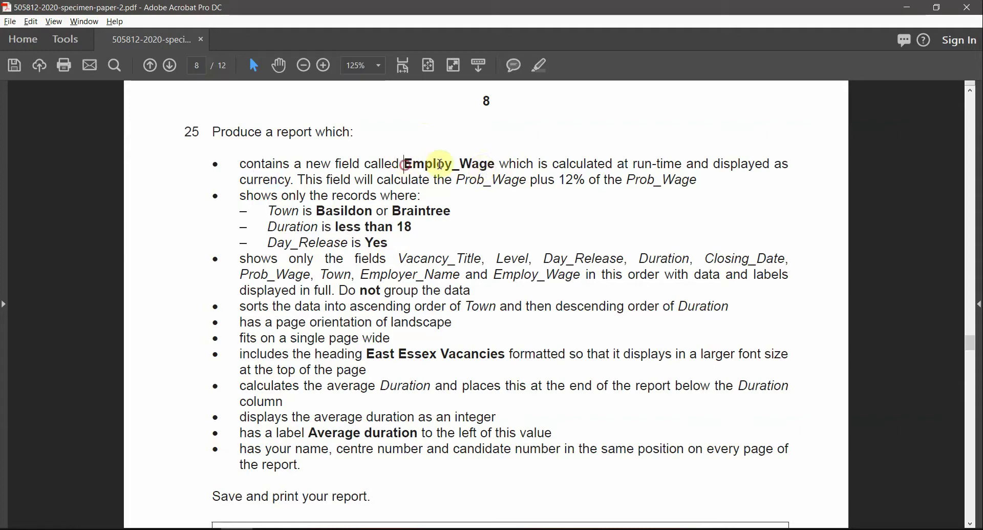
left_click_drag(440, 164, 493, 163)
left_click(546, 65)
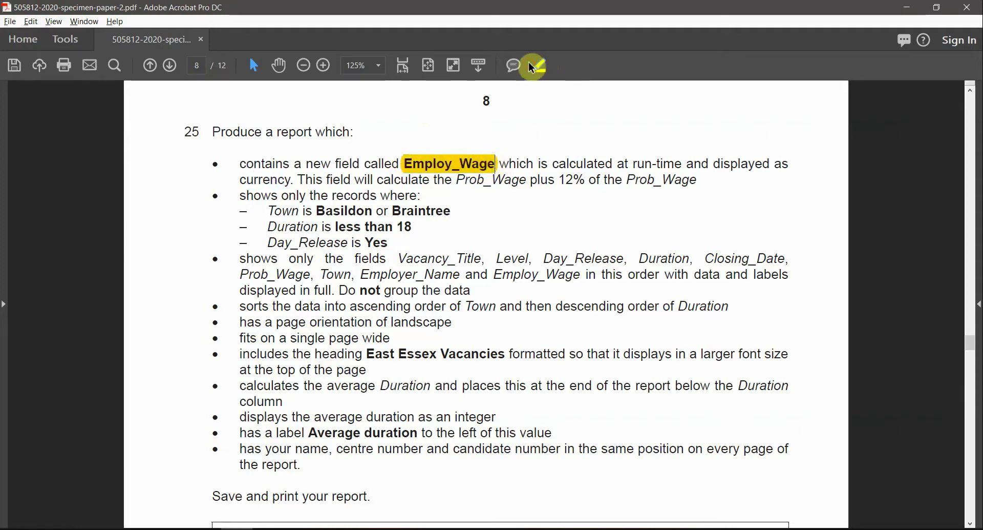
left_click_drag(273, 132, 314, 134)
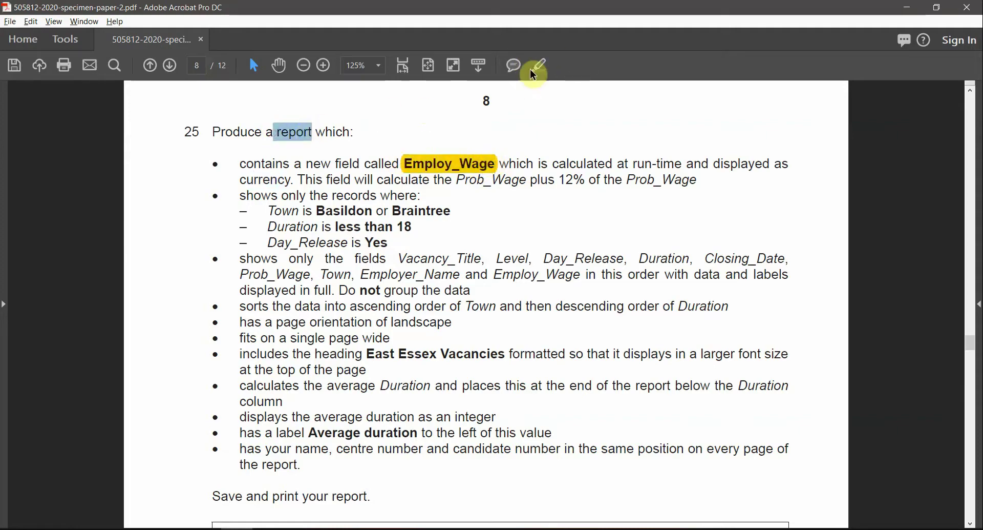
left_click(540, 65)
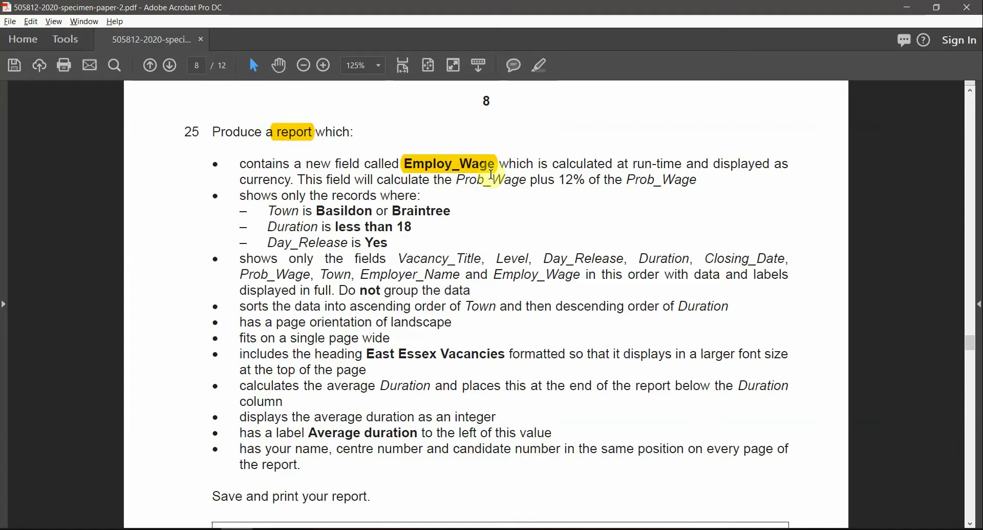
Step: Review the Employ_Wage requirement in step 25 and highlight its calculation, "Prob_Wage plus 12% of the Prob_Wage"
left_click_drag(336, 164, 504, 164)
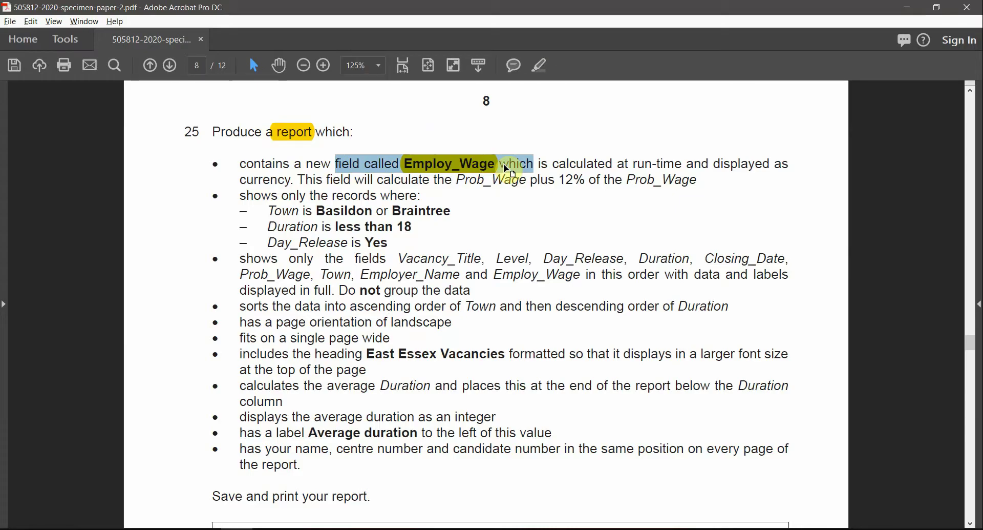
left_click_drag(357, 132, 212, 134)
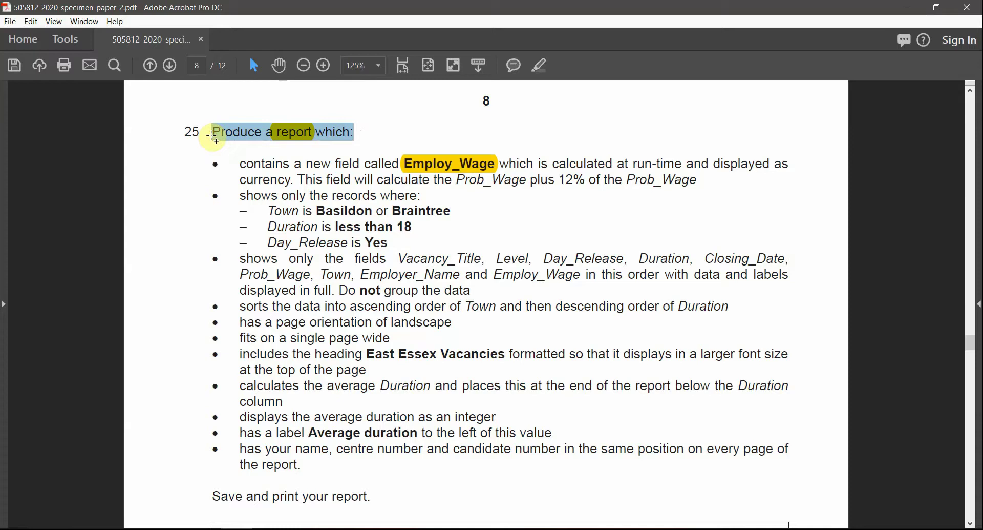
left_click(369, 194)
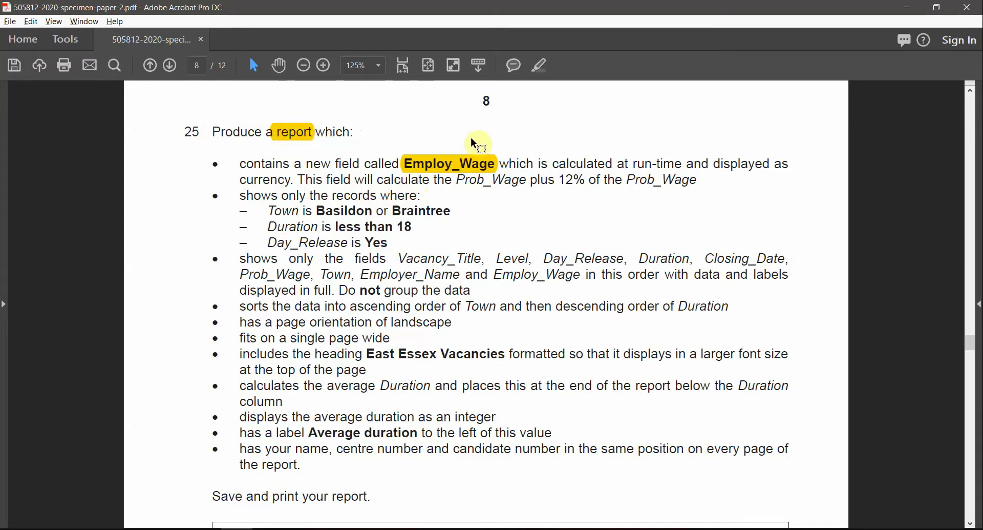
left_click_drag(518, 168, 369, 163)
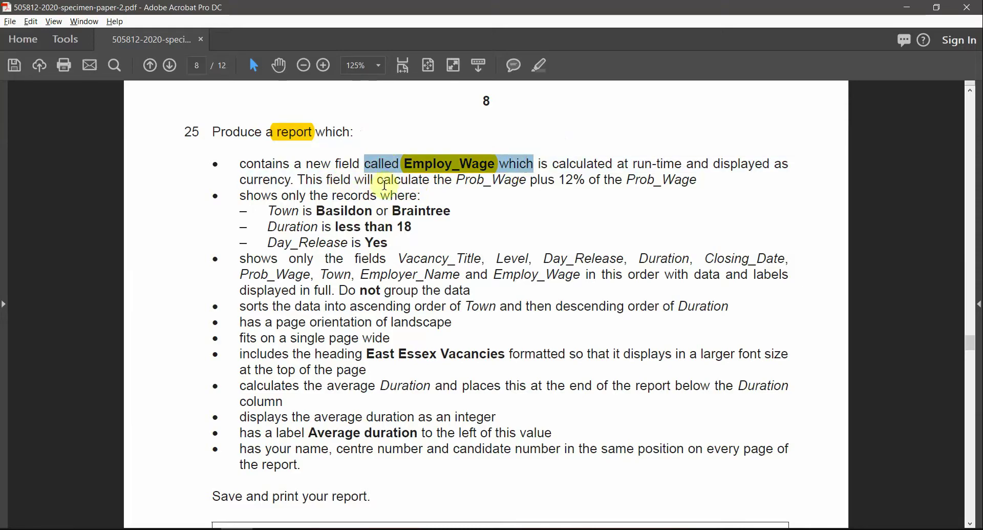
left_click_drag(457, 180, 587, 187)
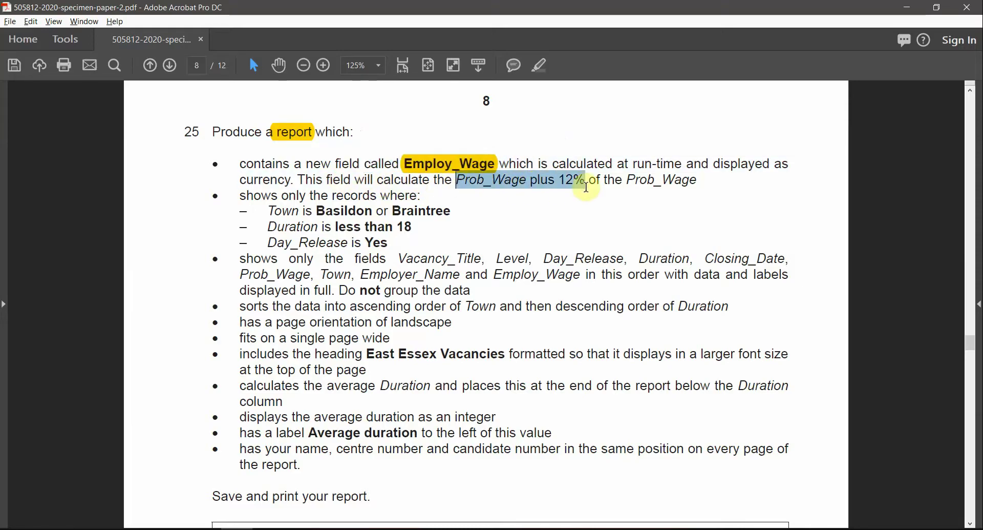
left_click(539, 66)
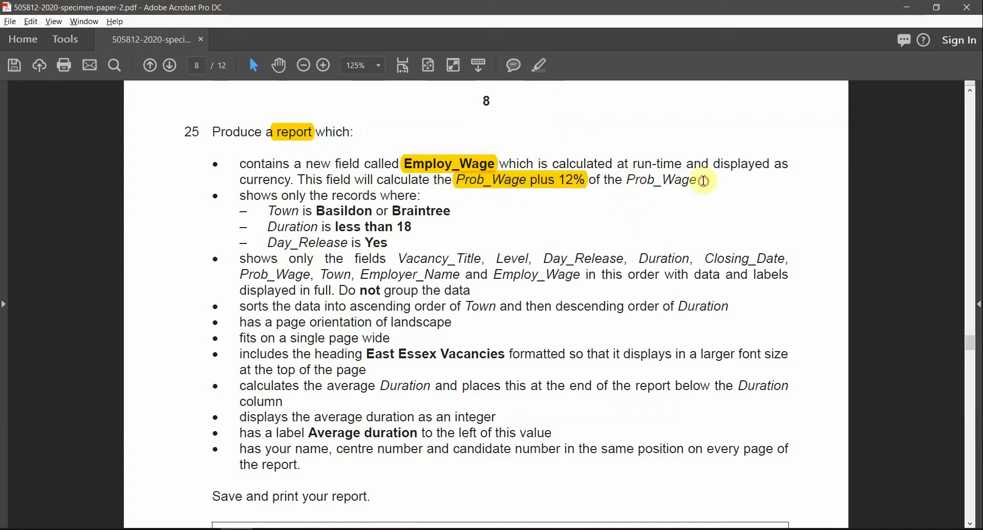
left_click_drag(704, 181, 589, 181)
left_click(543, 65)
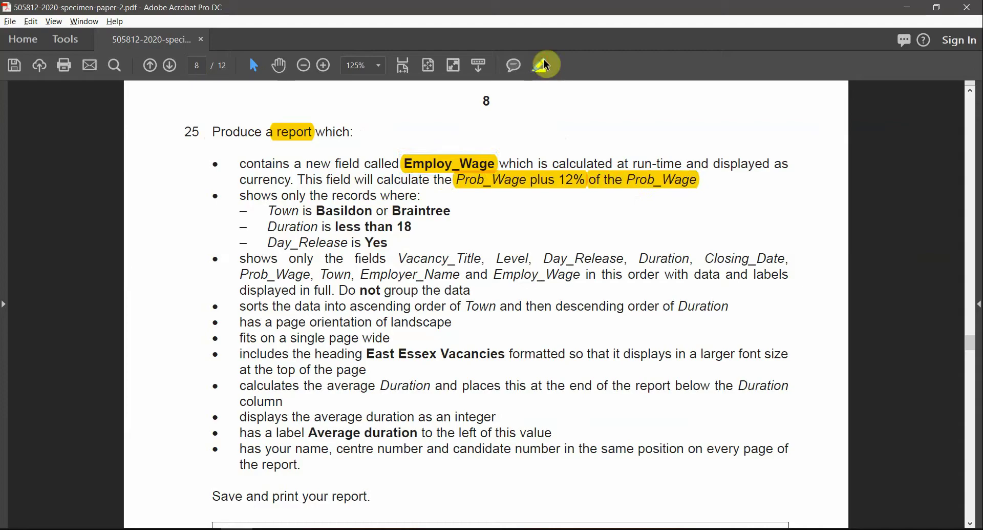
left_click(427, 212)
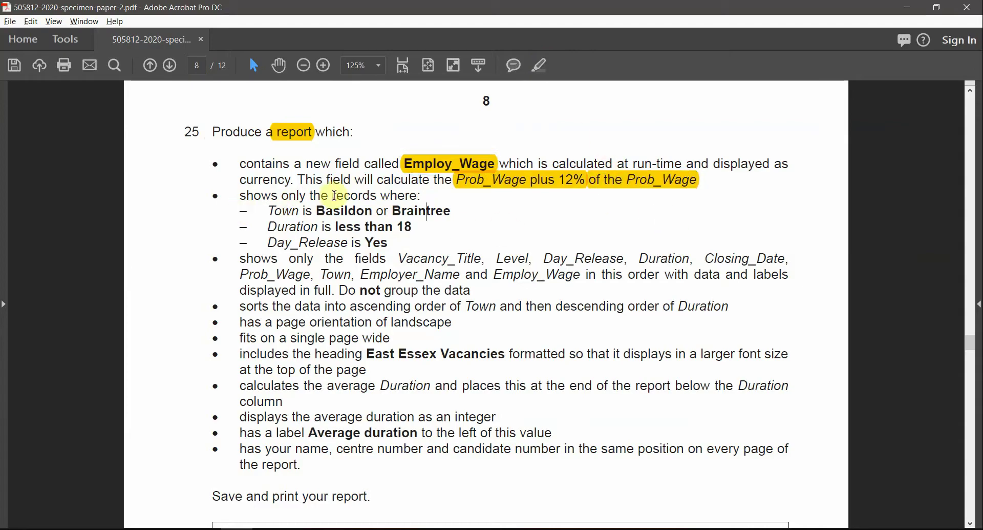
Step: Review step 25's criteria for Town, Duration and Day_Release, its required field order and the instruction not to group the data
double_click(282, 211)
double_click(348, 212)
double_click(399, 211)
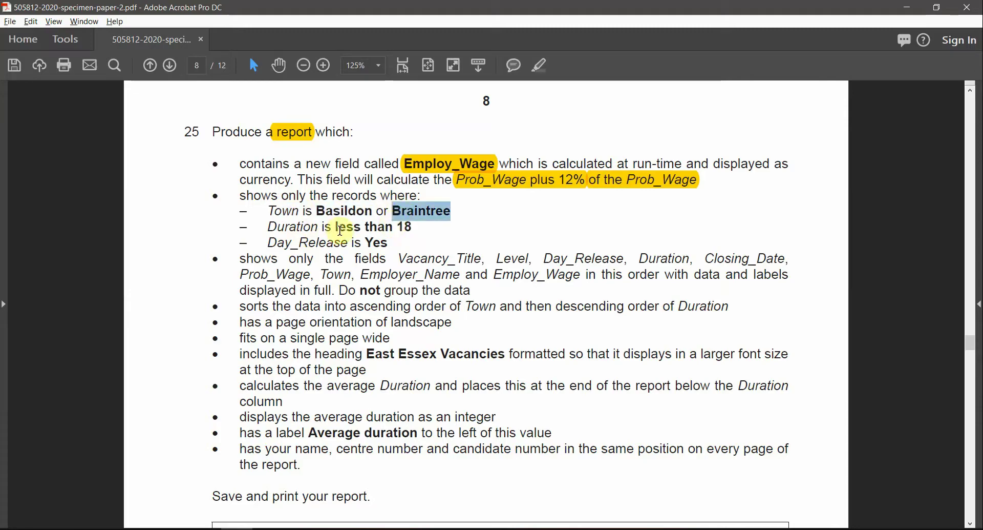
left_click_drag(336, 228, 359, 243)
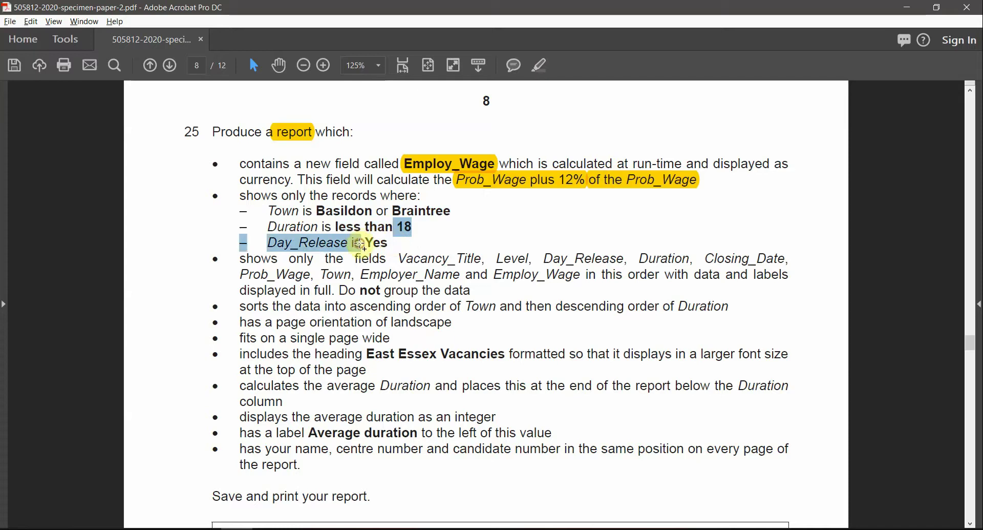
double_click(375, 243)
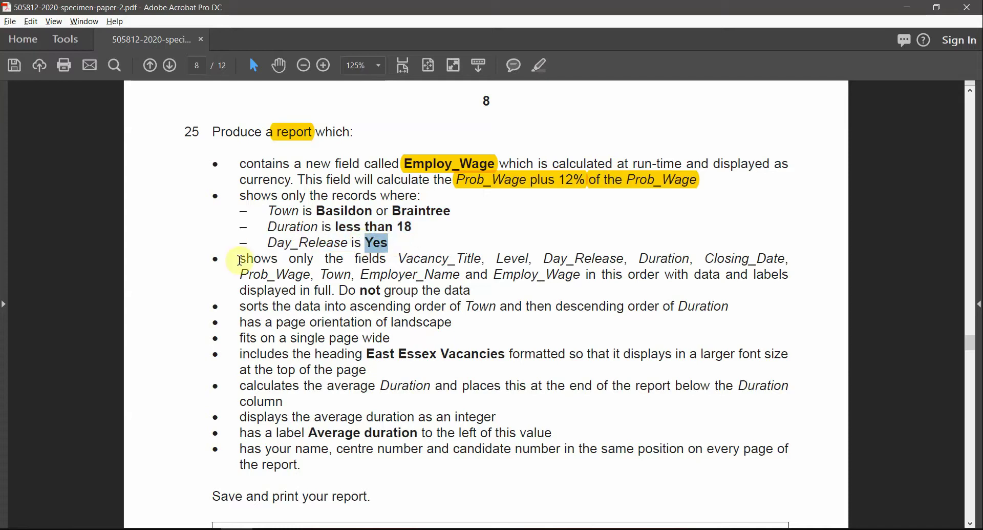
left_click_drag(463, 257, 773, 257)
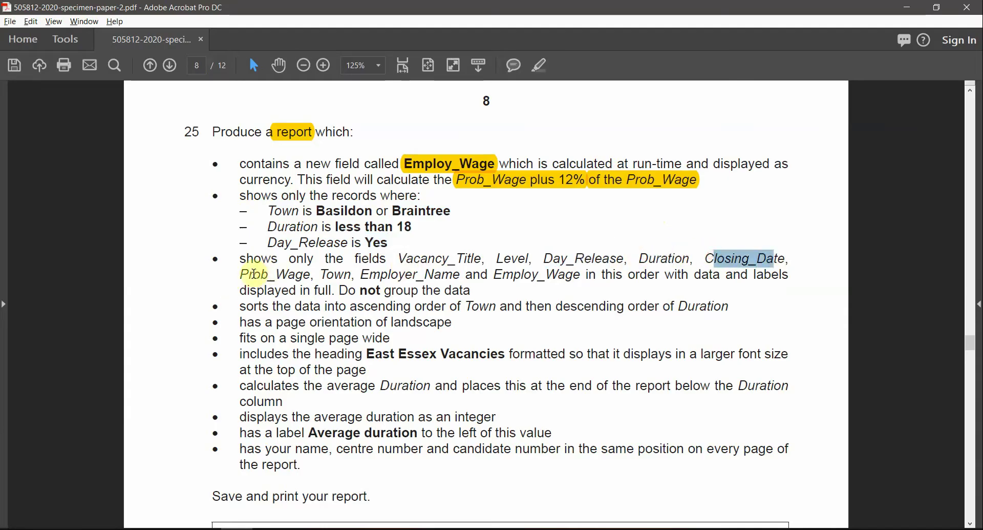
left_click_drag(241, 274, 567, 278)
left_click(566, 277)
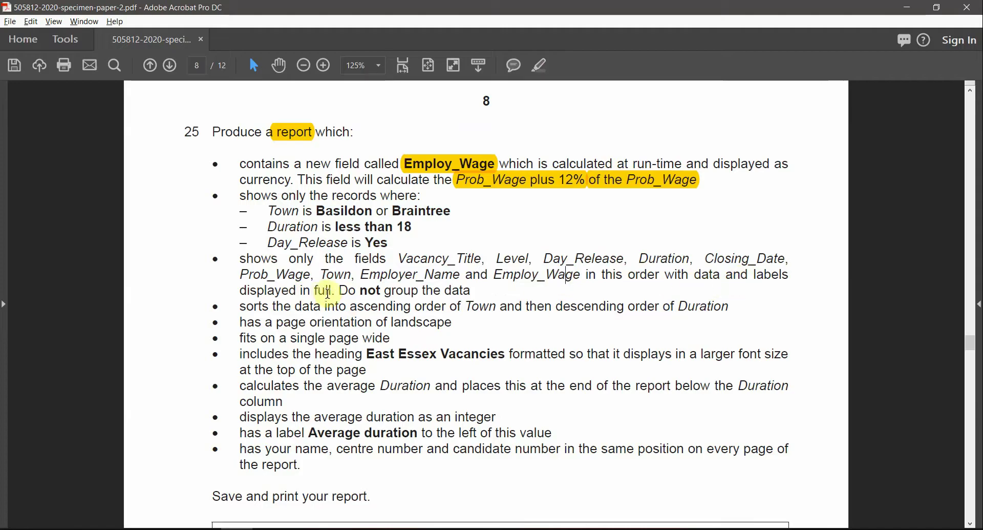
left_click_drag(342, 291, 464, 293)
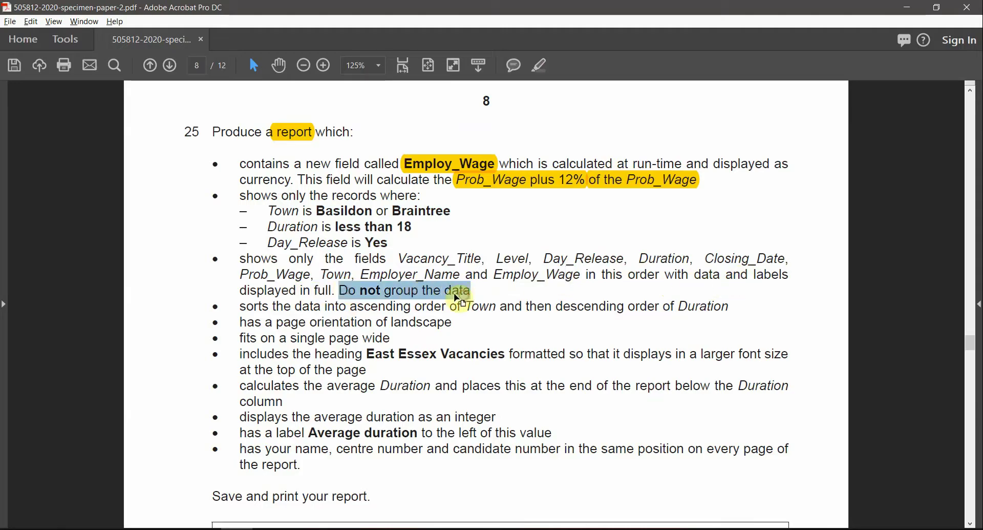
Step: Switch to Access, close the SP2APPRENT form and create a new query in Design view
key("alt+Tab")
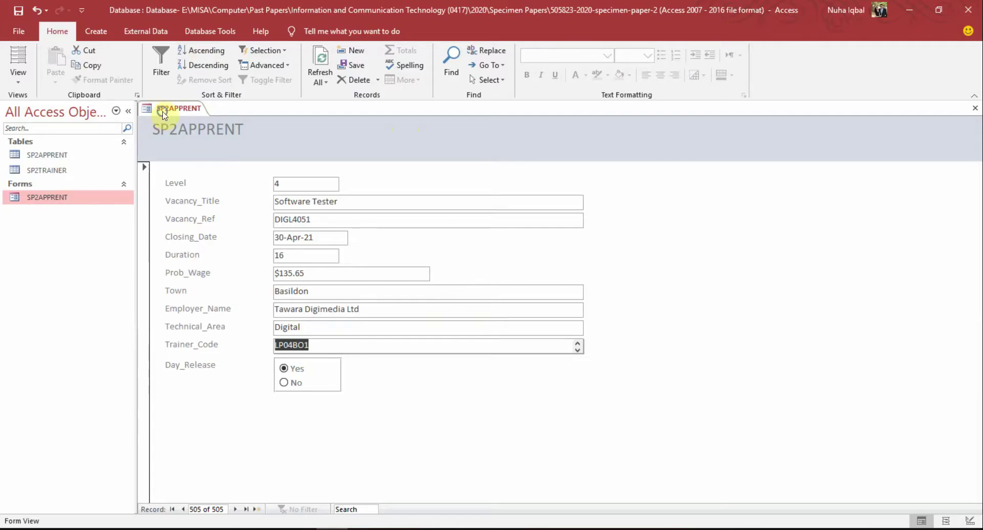
right_click(162, 114)
left_click(155, 109)
right_click(156, 112)
left_click(194, 148)
left_click(105, 31)
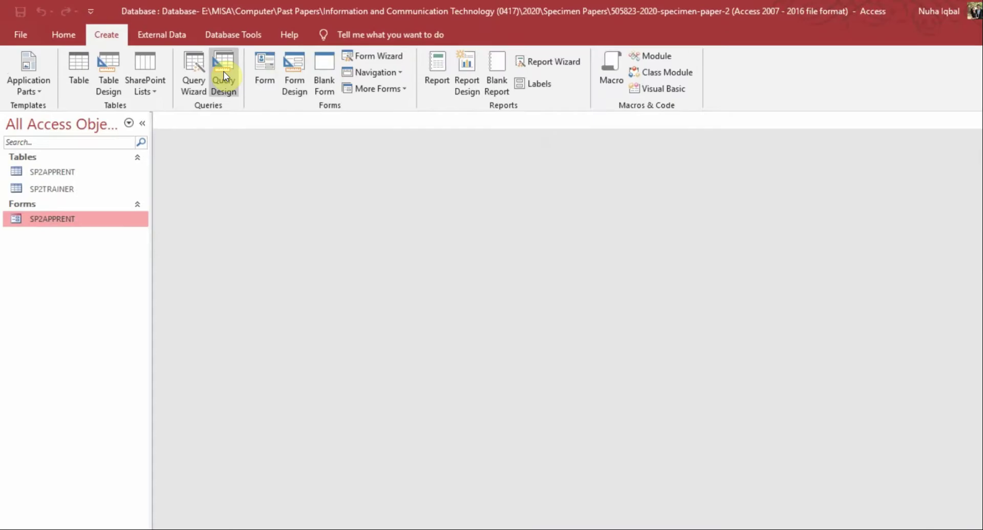
left_click(224, 75)
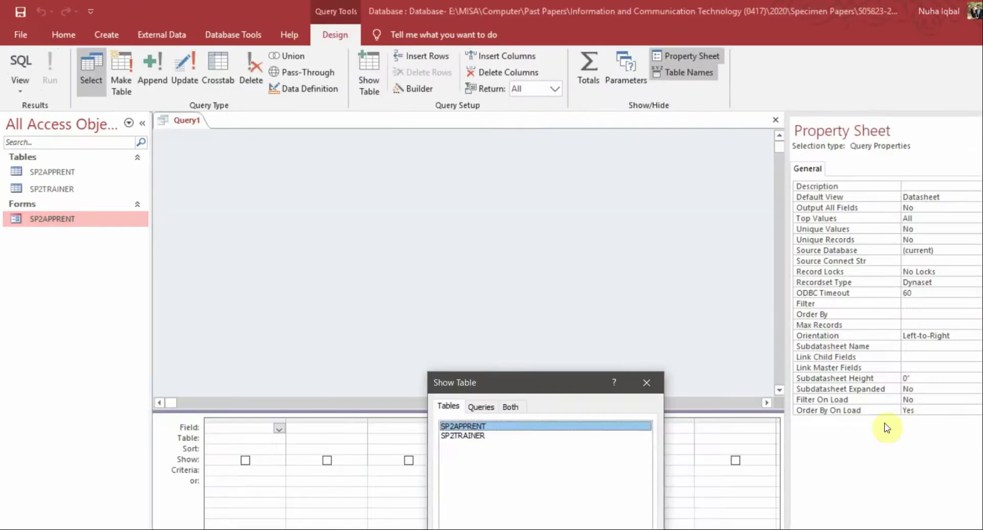
Step: Add the SP2APPRENT table to the query and enlarge its field list to show every field
left_click_drag(547, 385, 557, 249)
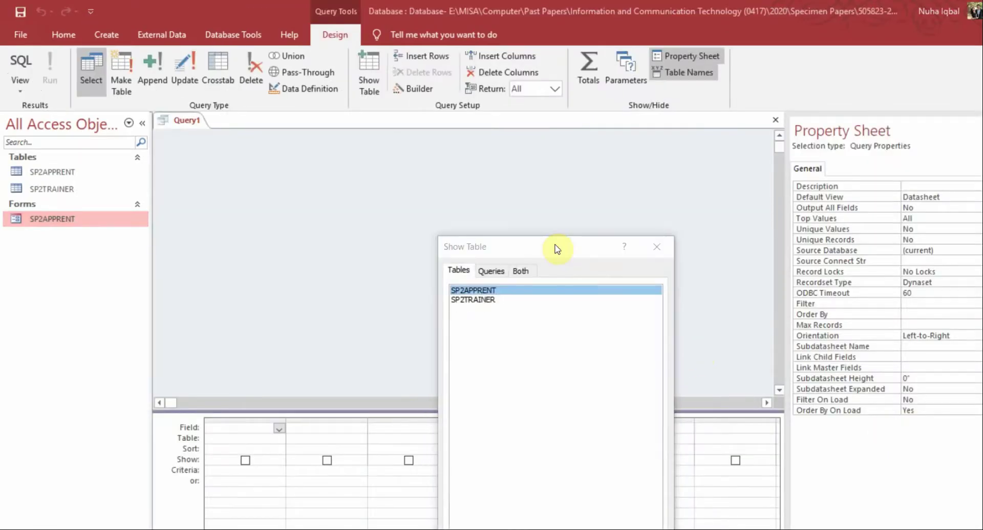
key("alt+Tab")
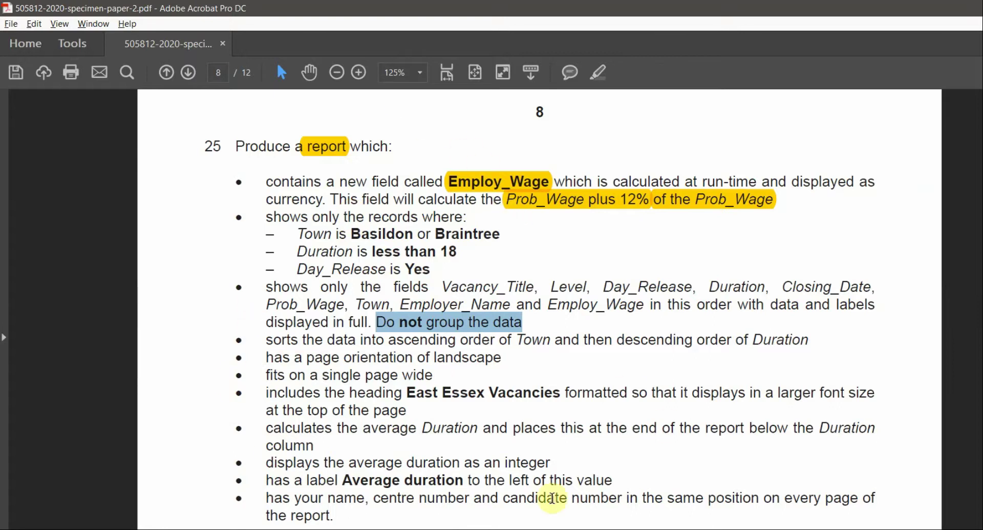
key("alt+Tab")
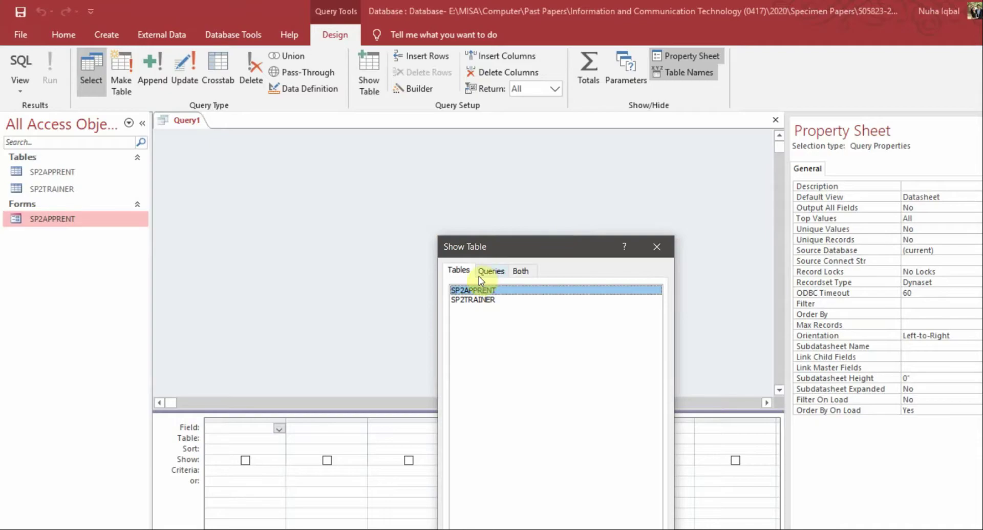
key("alt+Tab")
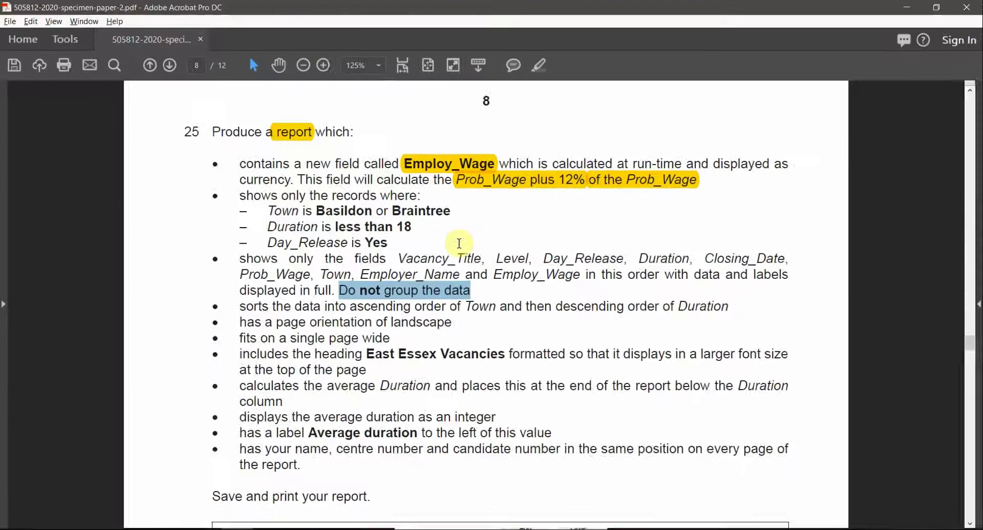
key("alt+Tab")
left_click(525, 525)
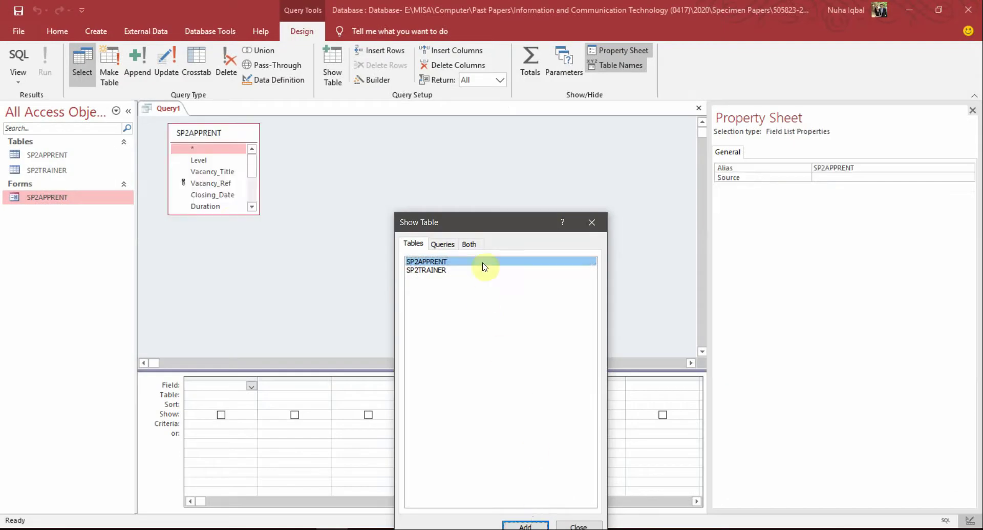
left_click(578, 525)
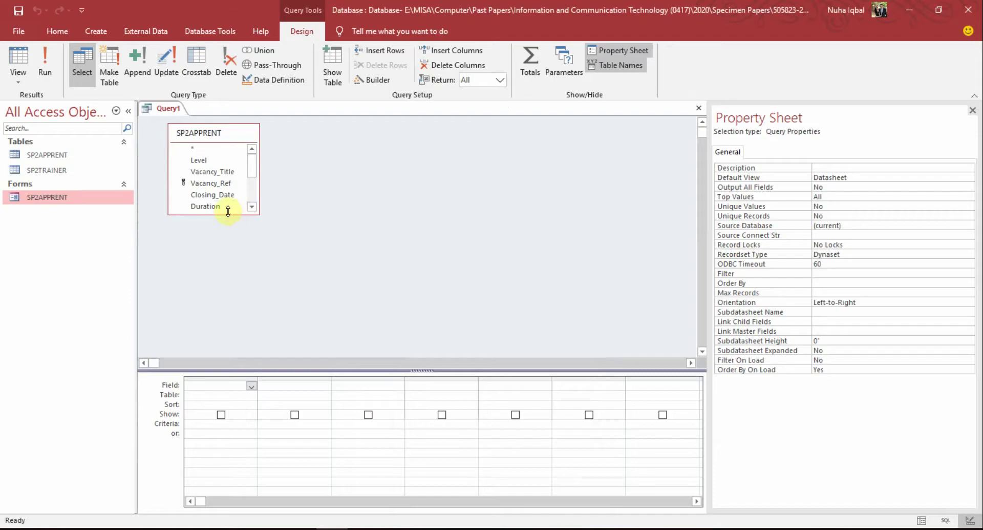
left_click_drag(228, 211, 228, 313)
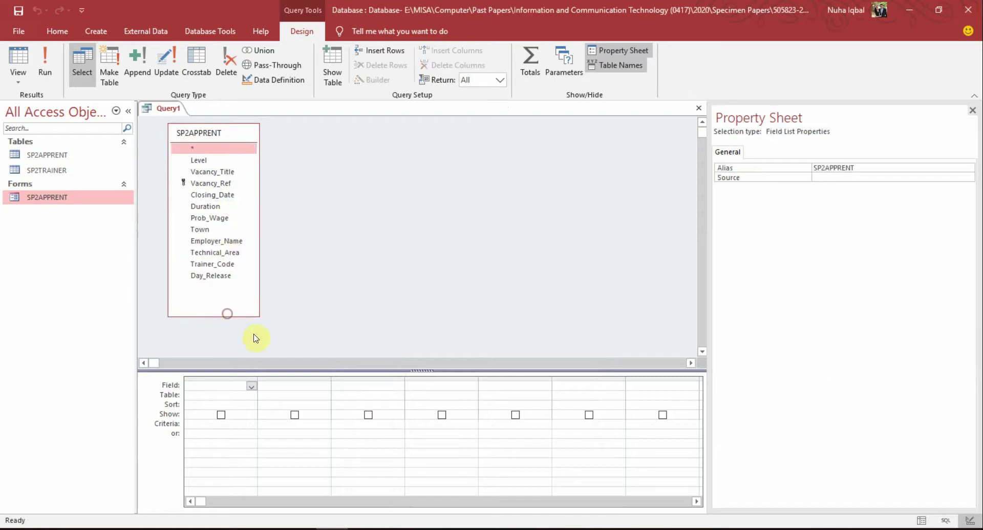
Step: Switch to the exam paper, remove the highlights from the Employ_Wage requirement, and highlight the field list from Vacancy_Title to Employ_Wage
key("alt+Tab")
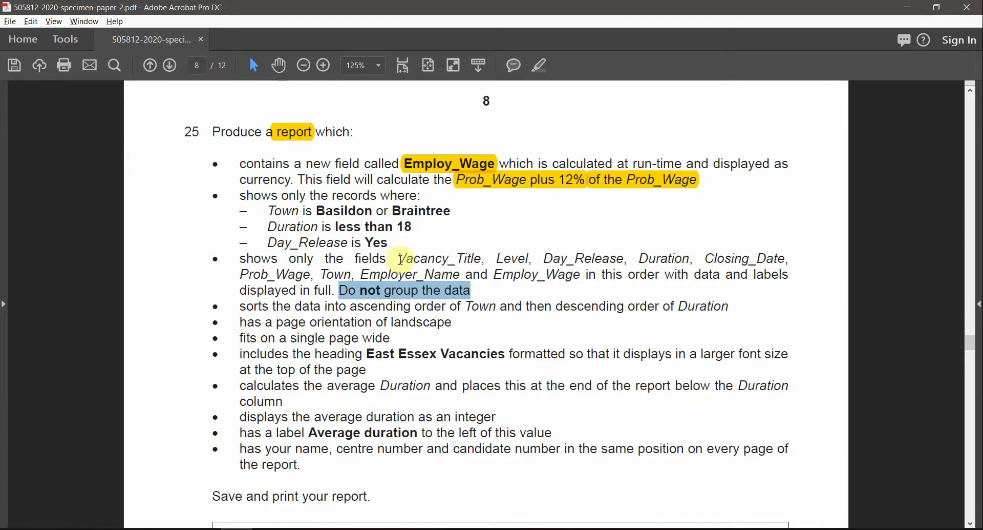
left_click(499, 177)
key("Delete")
left_click(479, 163)
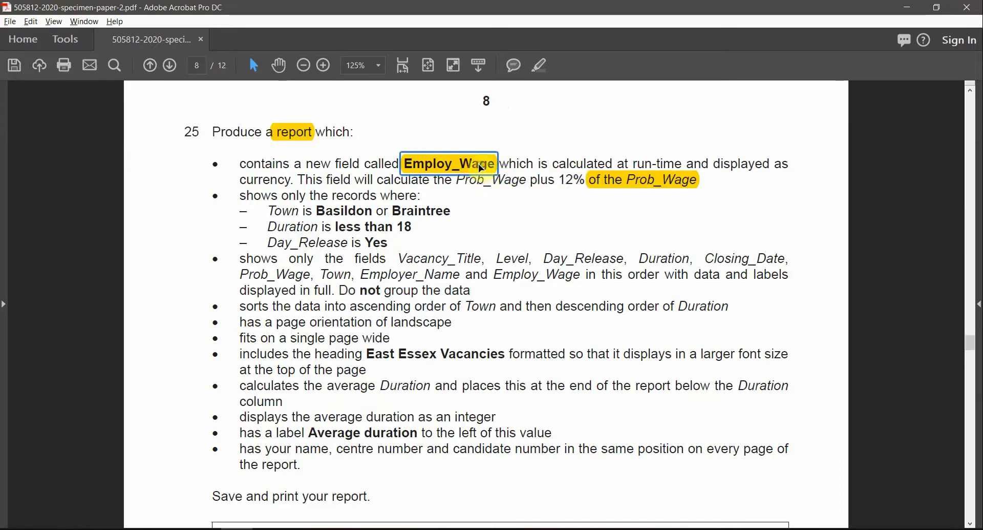
key("Delete")
left_click(632, 185)
key("Delete")
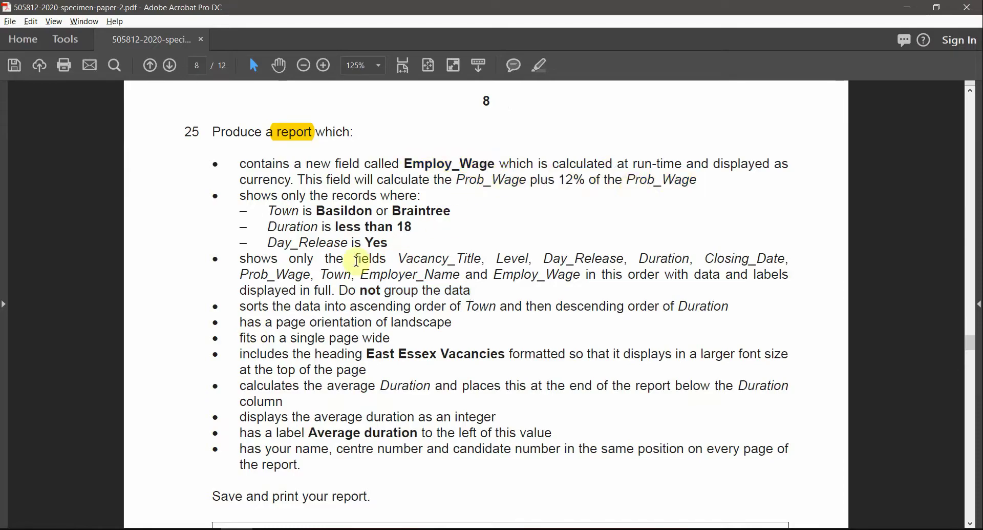
left_click_drag(400, 259, 580, 277)
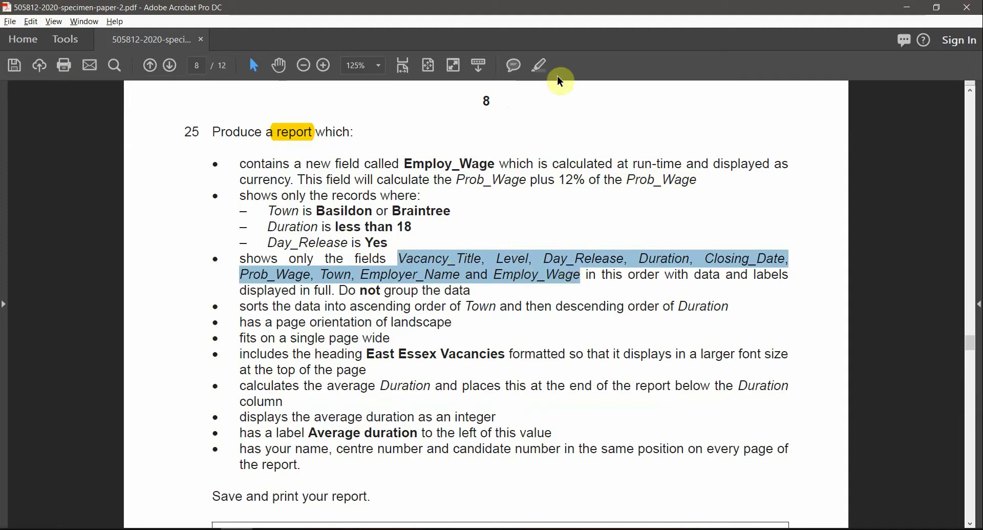
left_click(540, 65)
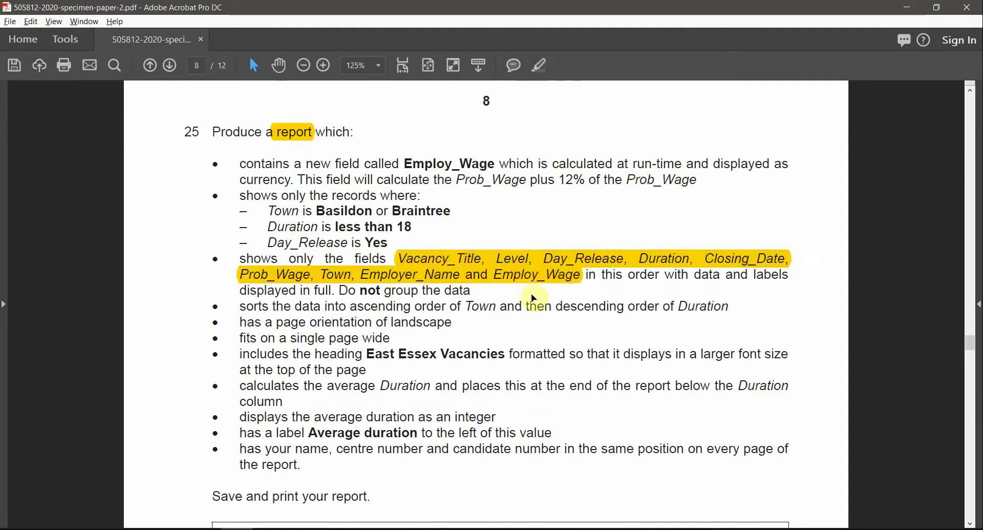
Step: Return to Access, add the Vacancy_Title and Level fields to the query grid, and close the Property Sheet
key("alt+Tab")
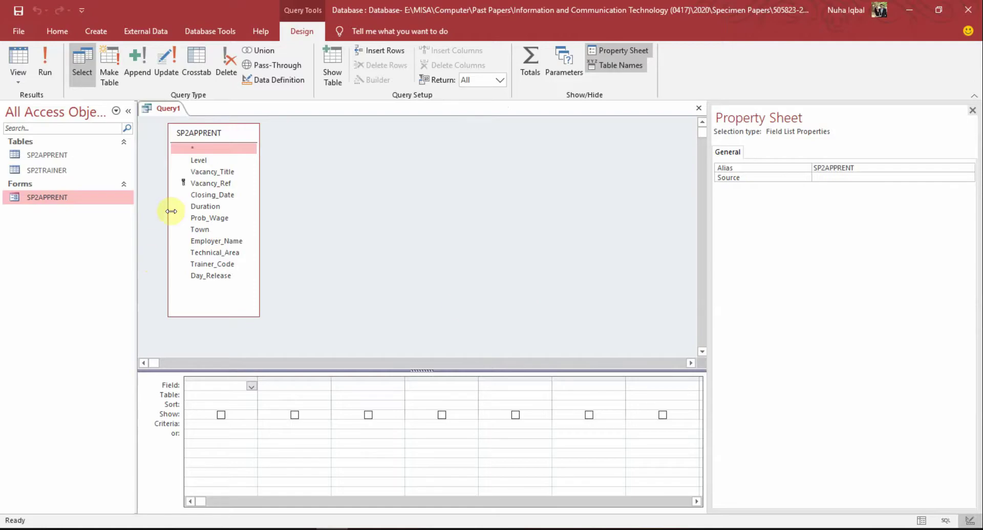
left_click(228, 172)
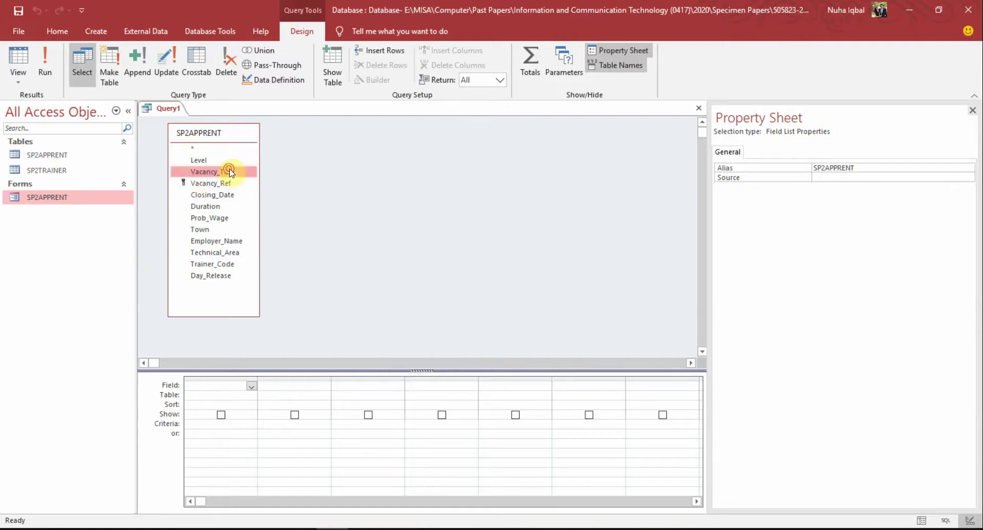
left_click(973, 110)
key("alt+Tab")
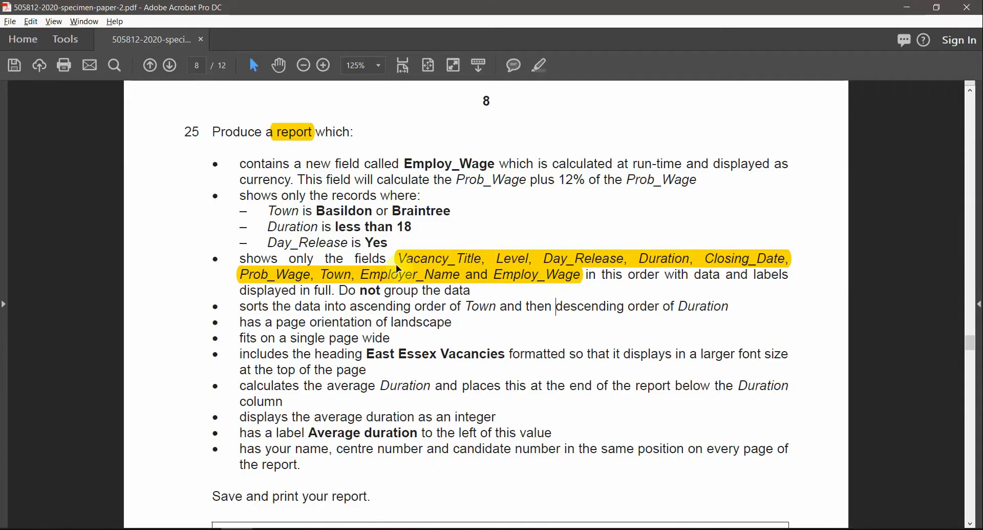
key("alt+Tab")
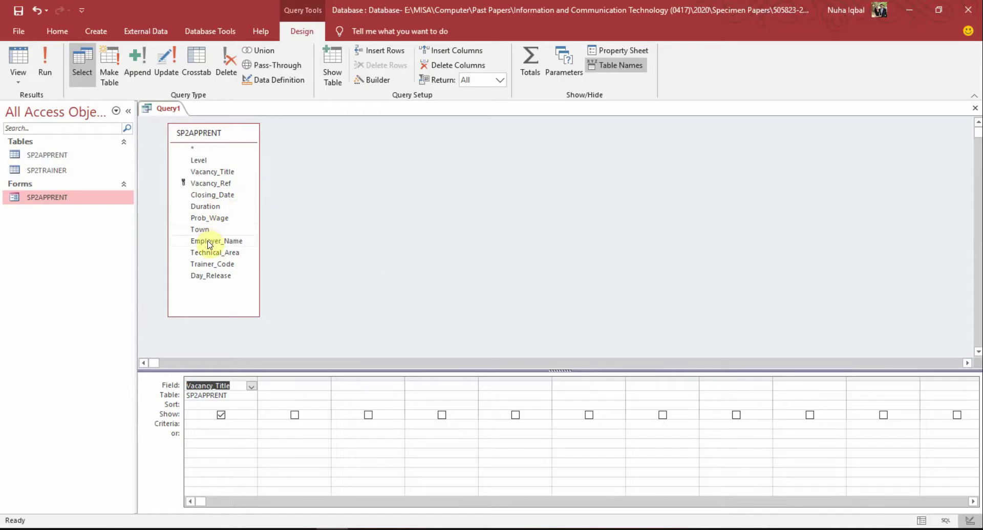
double_click(210, 162)
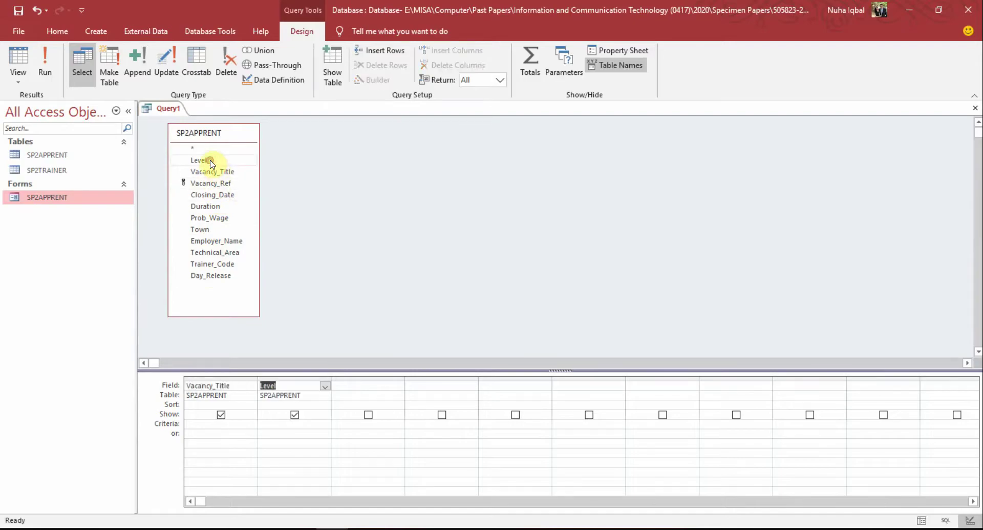
Step: Check the field order in the exam paper and add Day_Release and Duration to the query
key("alt+Tab")
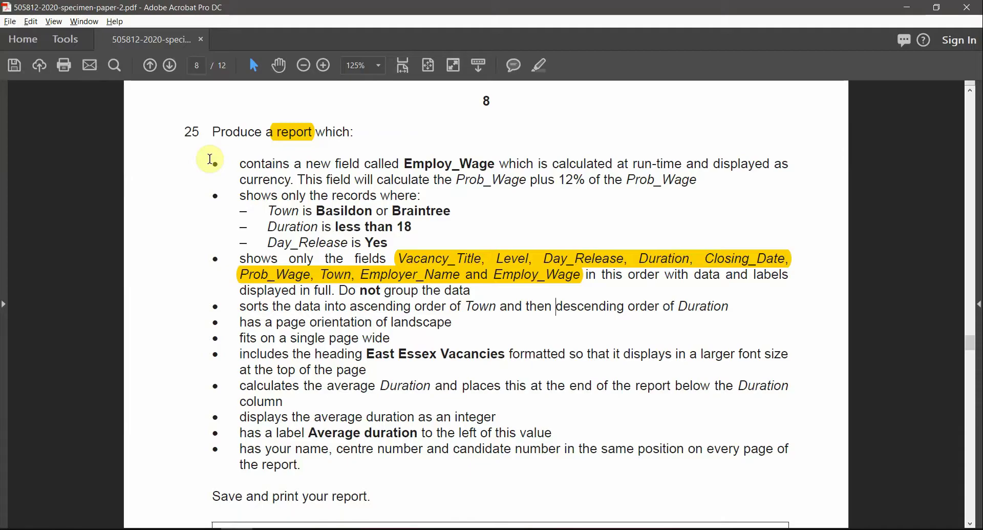
key("alt+Tab")
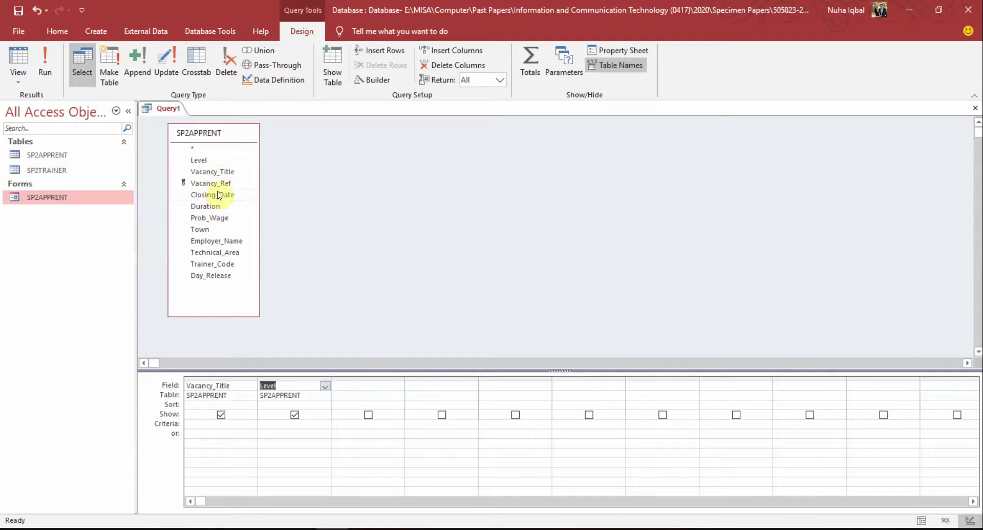
double_click(213, 277)
key("alt+Tab")
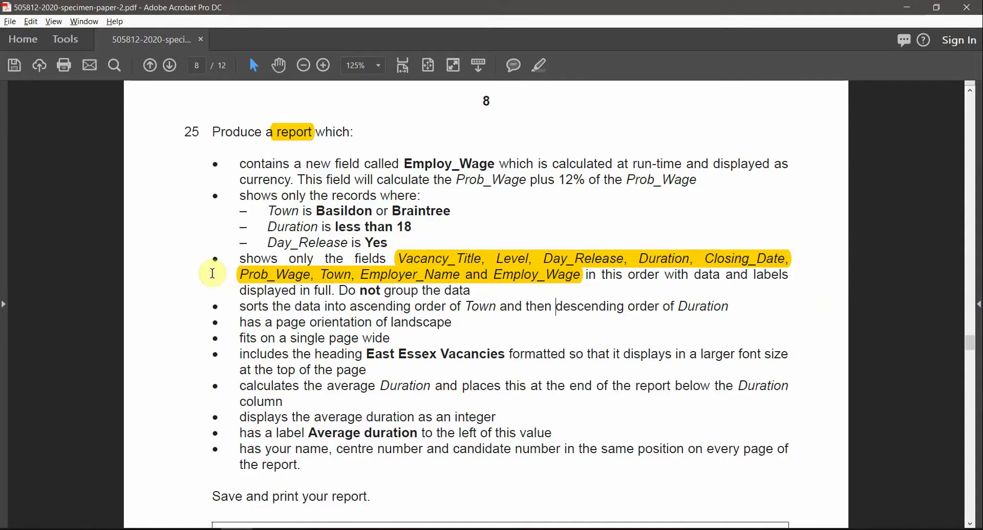
key("alt+Tab")
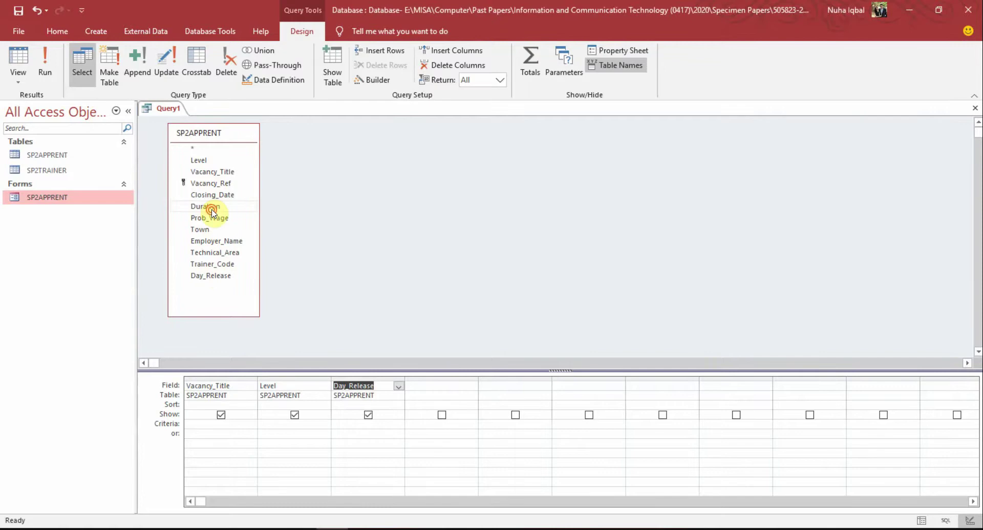
double_click(212, 207)
Step: Following the exam paper's field order, add Closing_Date, Prob_Wage and Town to the query
key("alt+Tab")
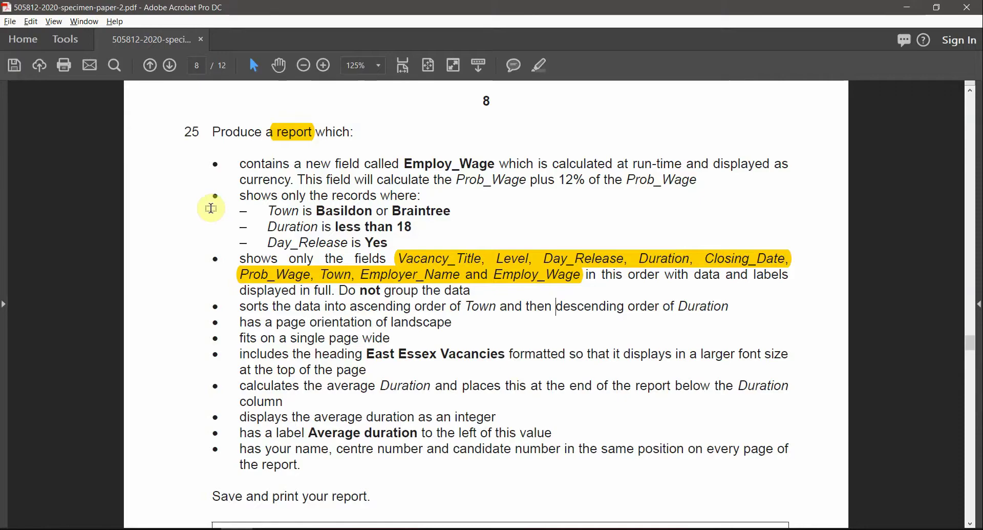
key("alt+Tab")
double_click(224, 195)
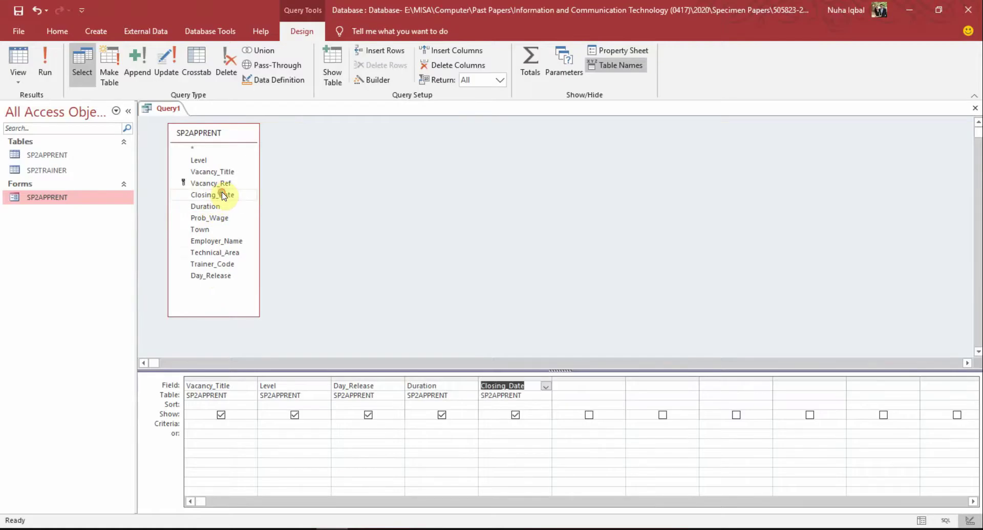
double_click(211, 220)
key("alt+Tab")
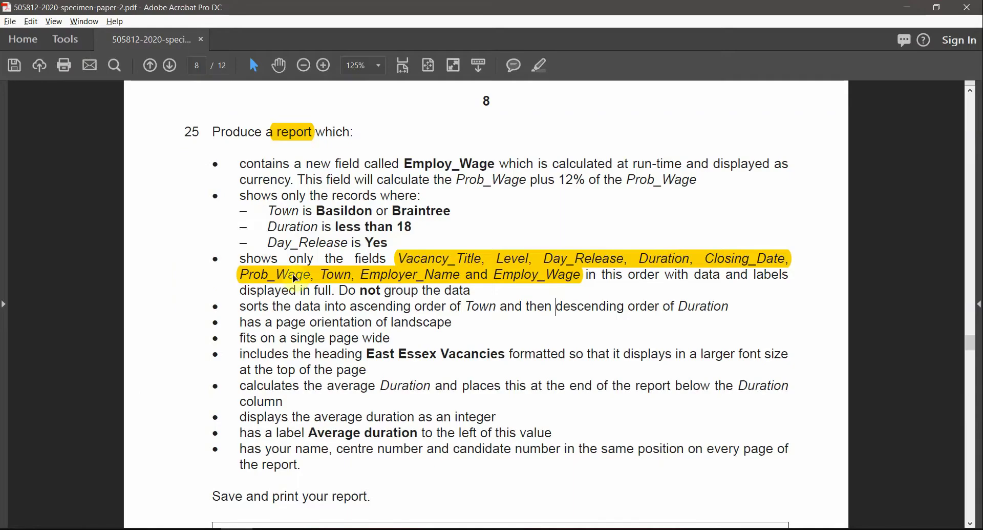
key("alt+Tab")
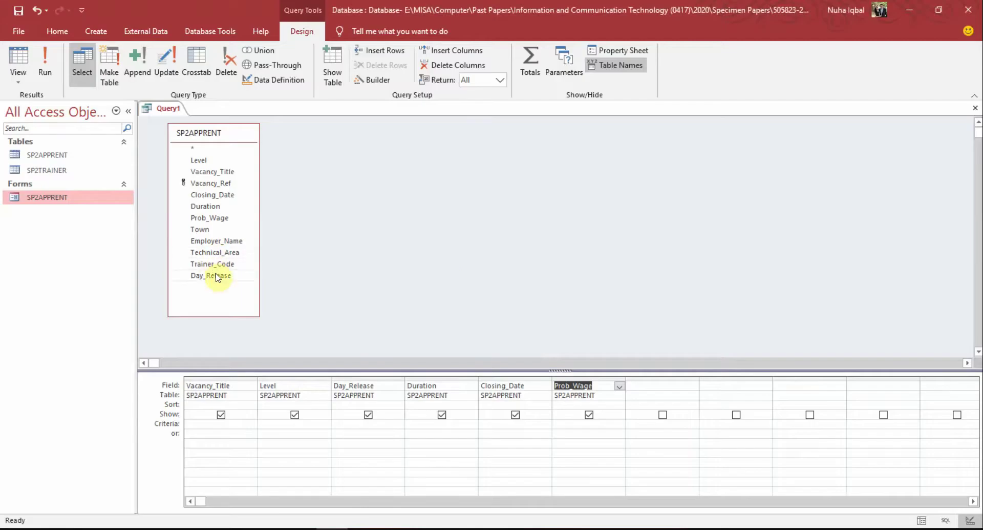
double_click(216, 230)
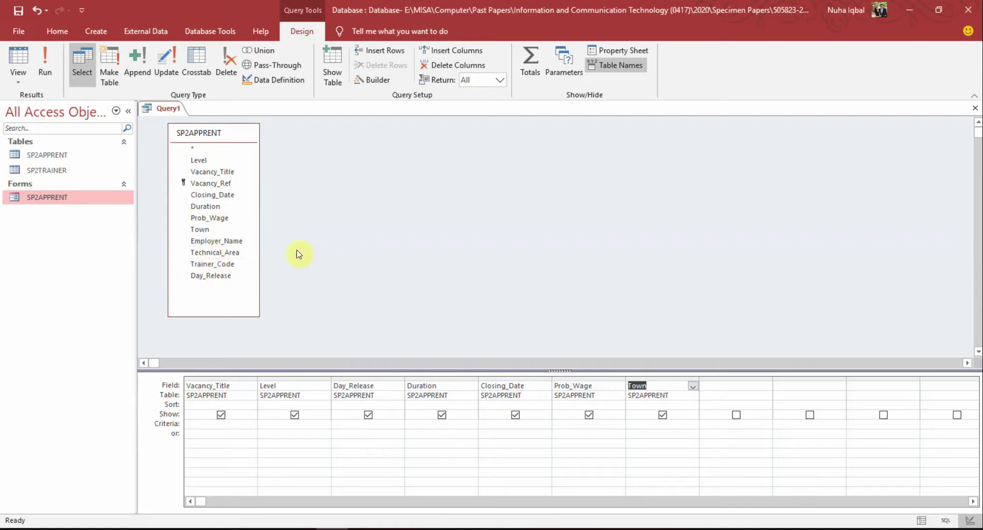
Step: Following the exam paper's field list, add Employer_Name to the query and mark the calculated field's name Employ_Wage in the paper
key("alt+Tab")
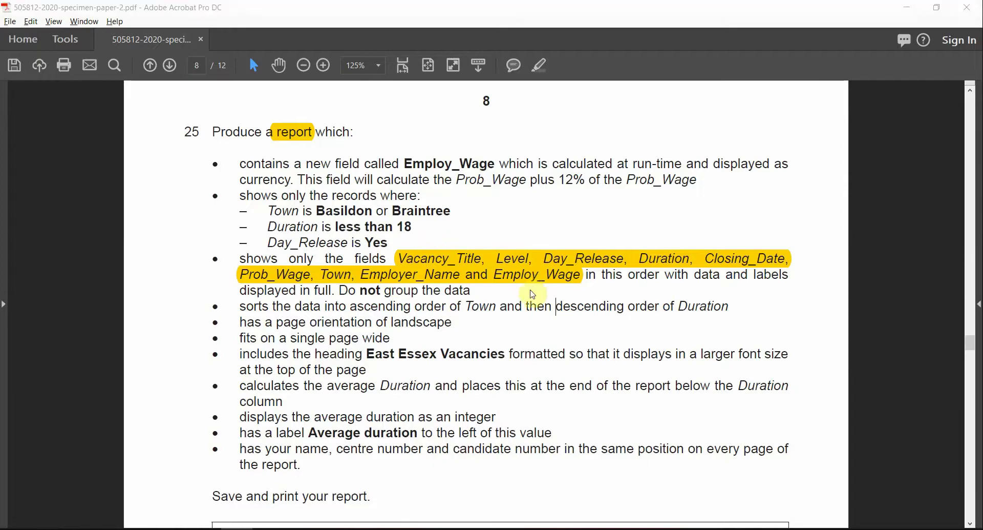
key("alt+Tab")
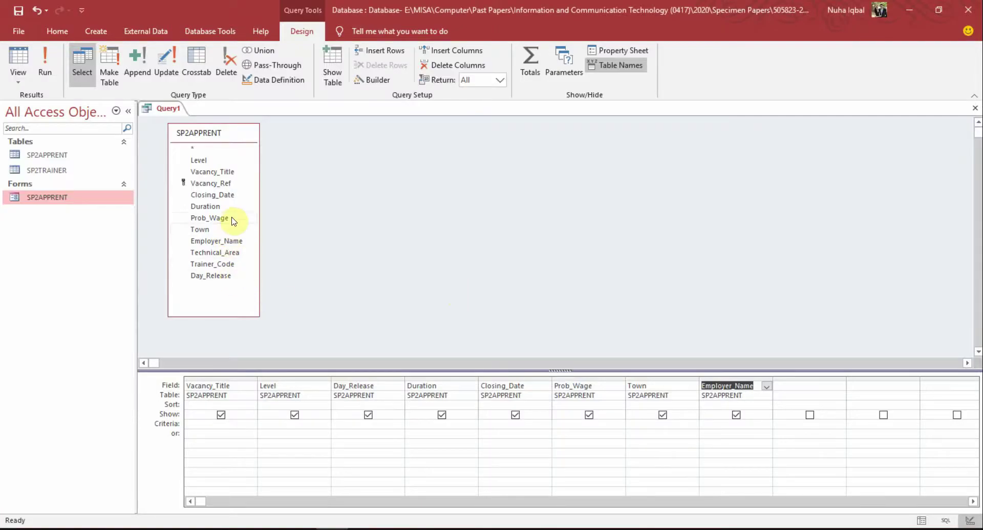
key("alt+Tab")
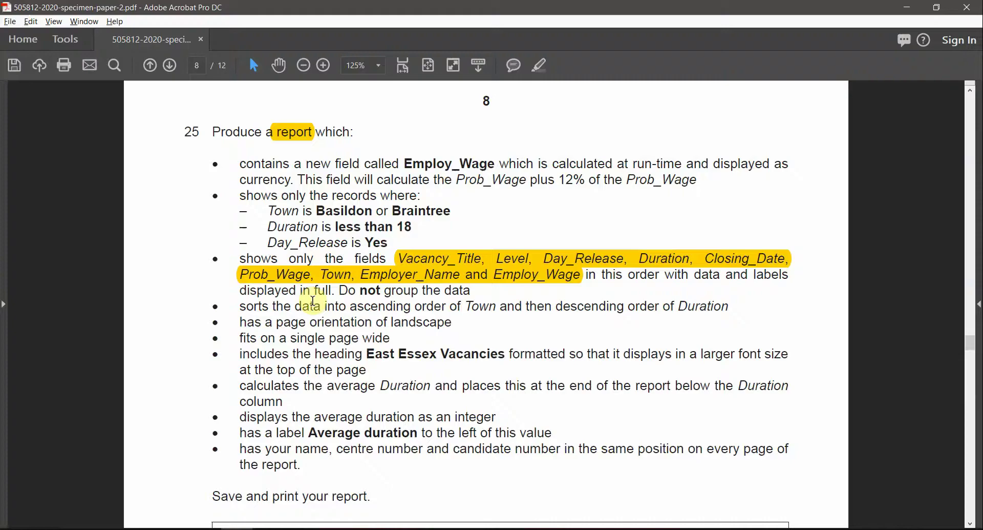
left_click_drag(405, 164, 495, 164)
key("alt+Tab")
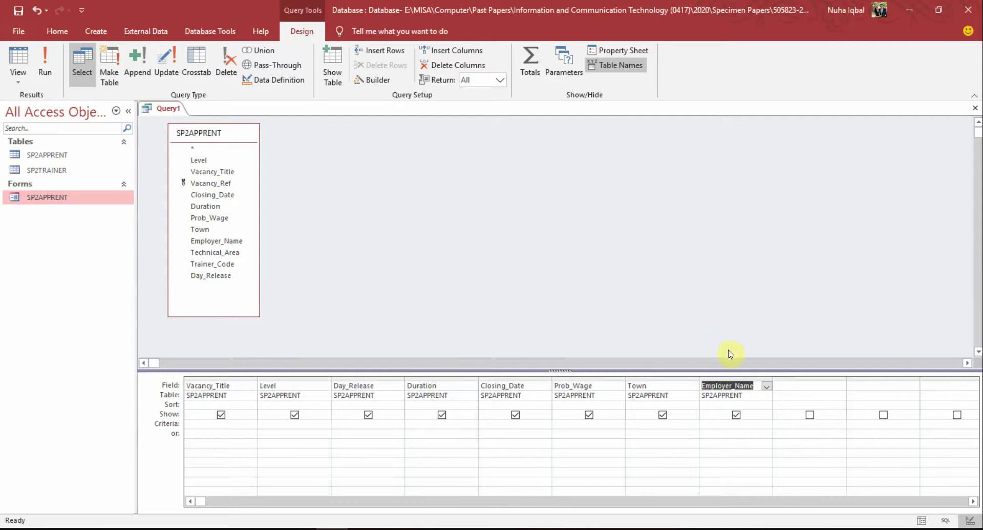
Step: Enter the calculated field name "Employ_Wage:" in the next empty query column and widen that column
left_click(783, 385)
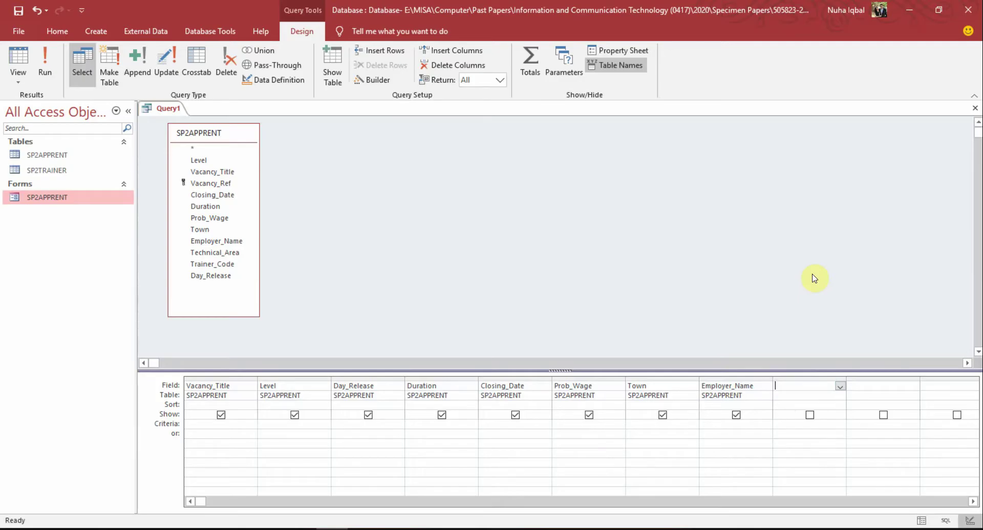
type("Employer_Name")
key("alt+Tab")
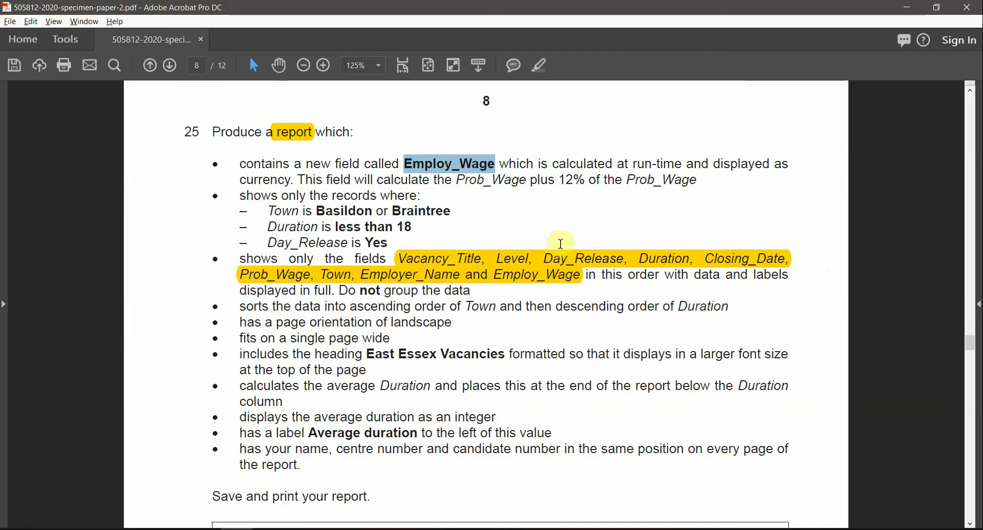
key("alt+Tab")
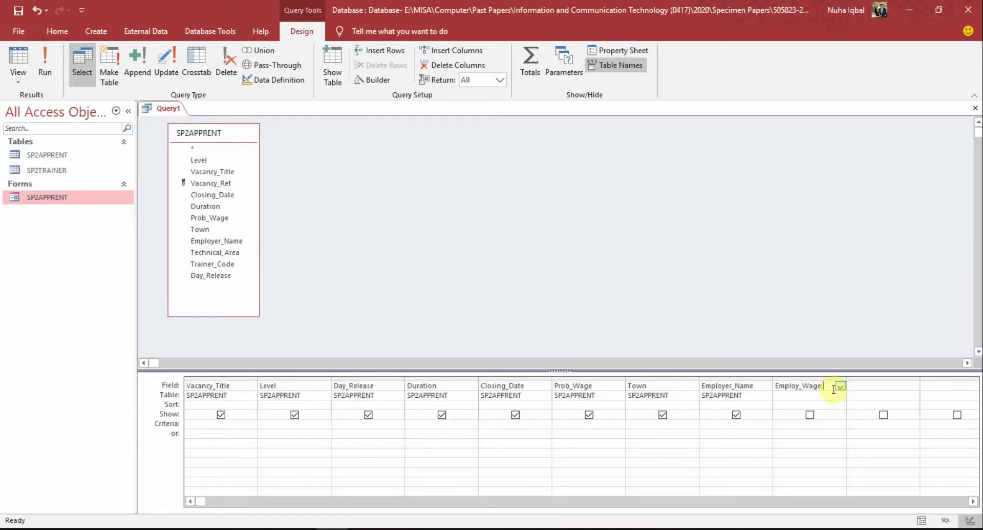
key("alt+Tab")
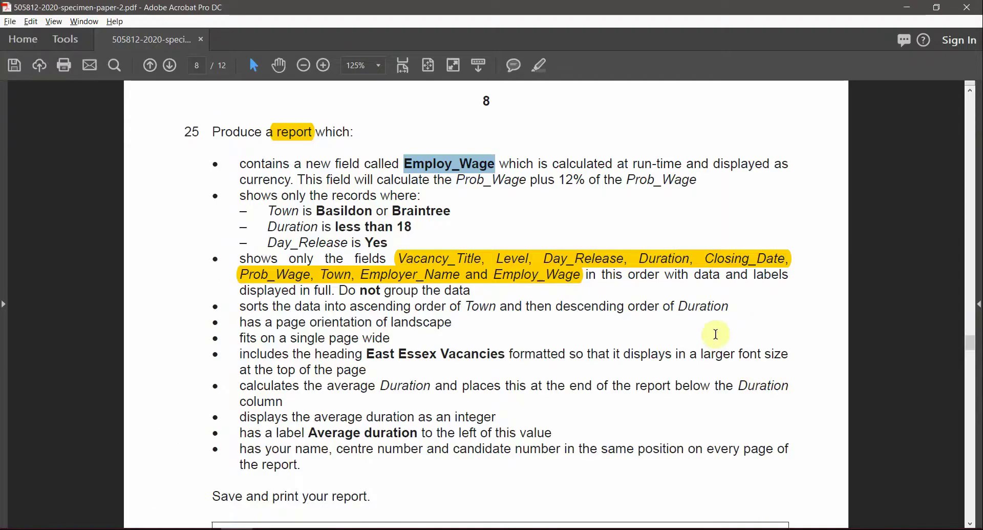
key("alt+Tab")
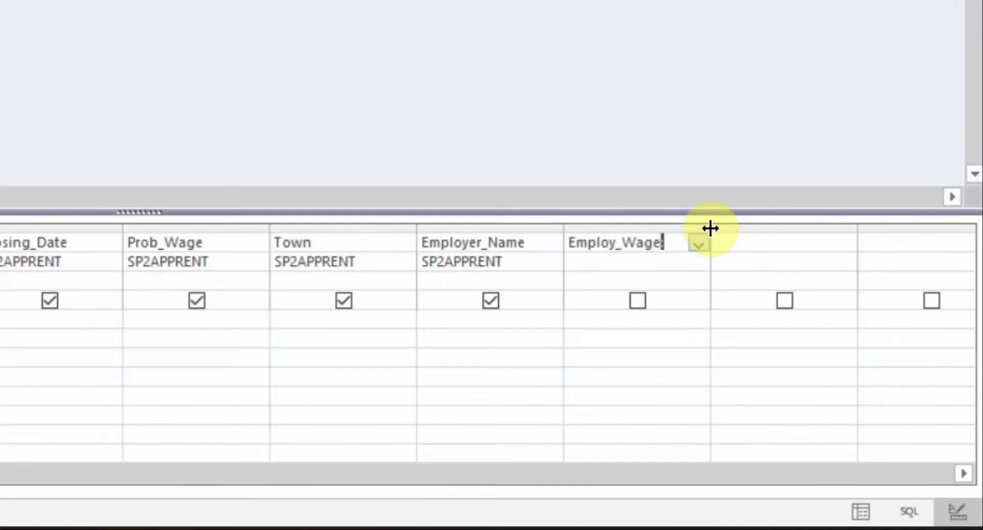
left_click_drag(710, 228, 865, 231)
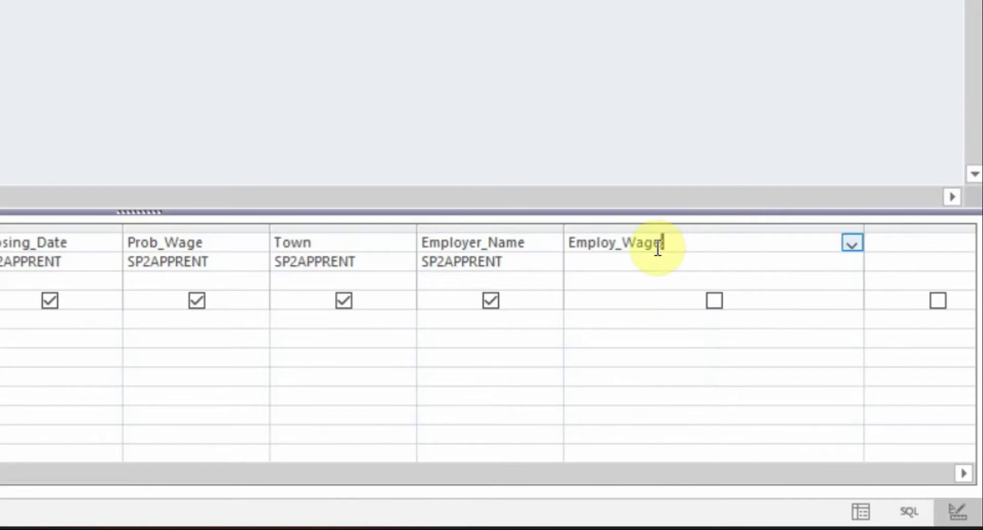
left_click(664, 243)
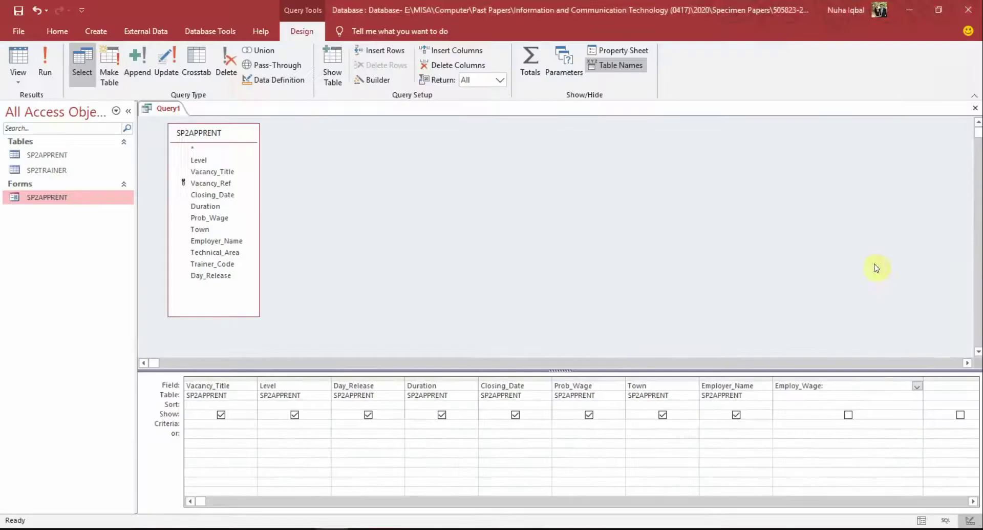
Step: Switch to the exam paper and highlight Prob_Wage, 12% and "of the Prob_Wage" in the Employ_Wage requirement
key("alt+Tab")
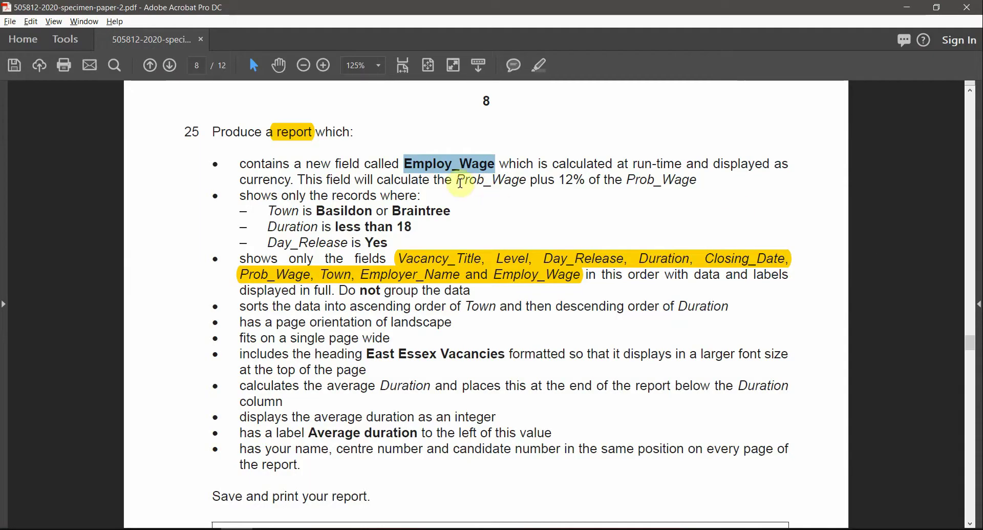
left_click_drag(461, 183, 587, 180)
left_click(539, 65)
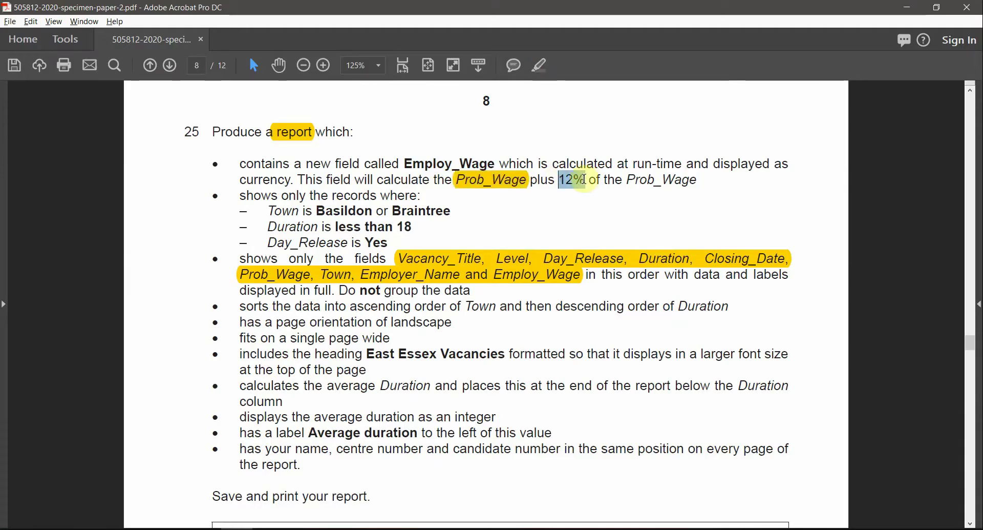
left_click(544, 66)
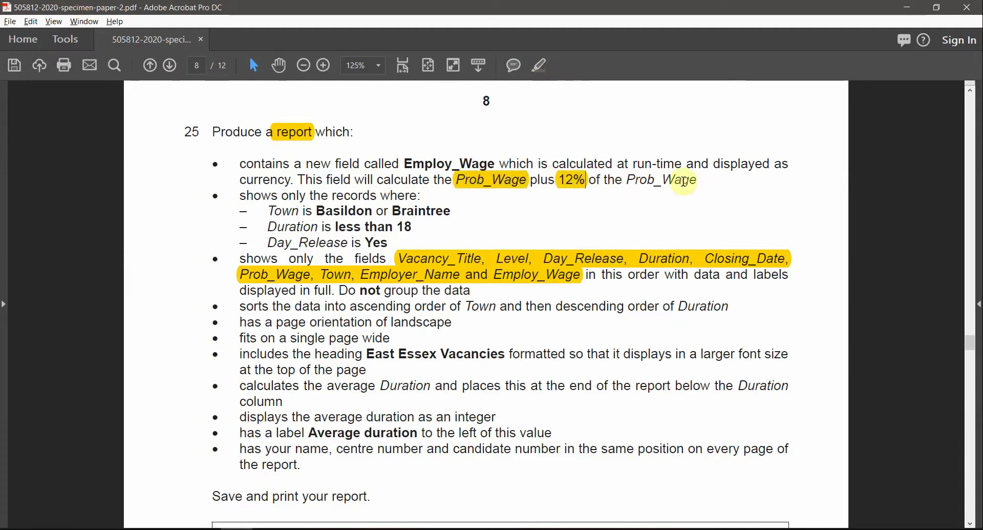
left_click_drag(698, 180, 593, 183)
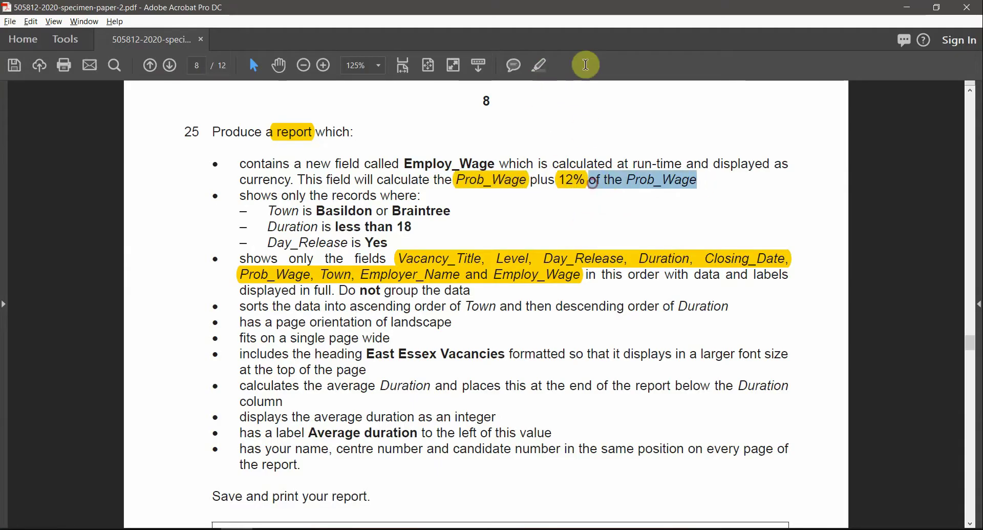
left_click(540, 66)
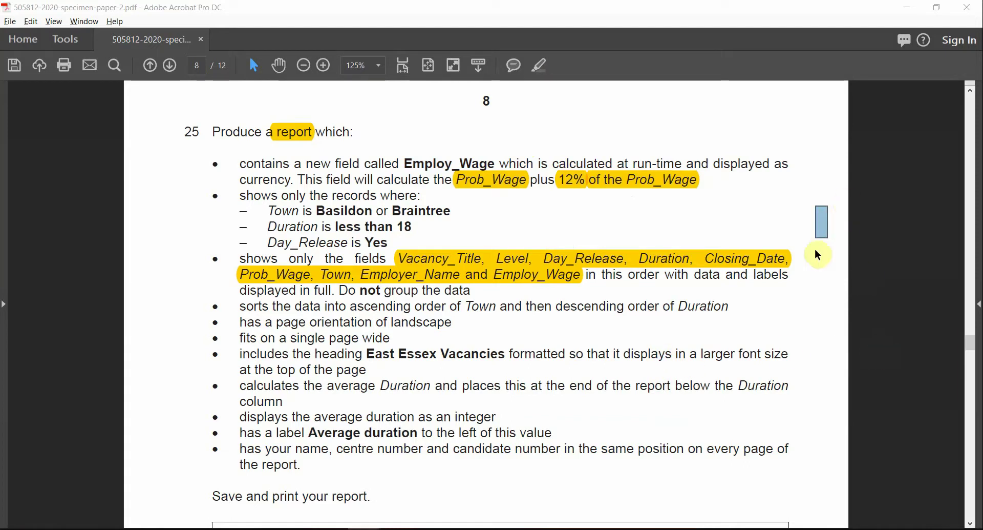
Step: Annotate the exam paper beside the step 25 heading with the working "12+100/100=112/100=1.12*[Prob_Wage]" and mark its final expression
left_click(816, 135)
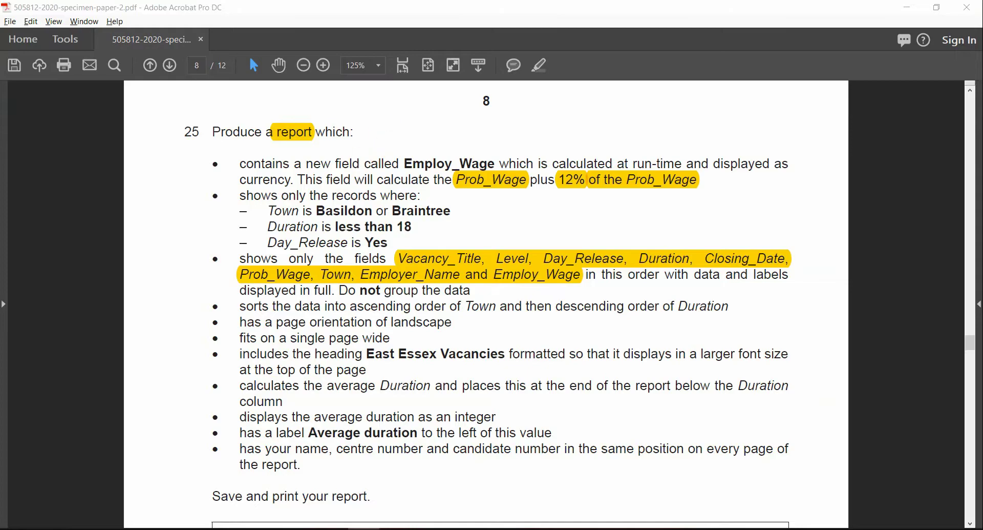
left_click(358, 129)
type("12")
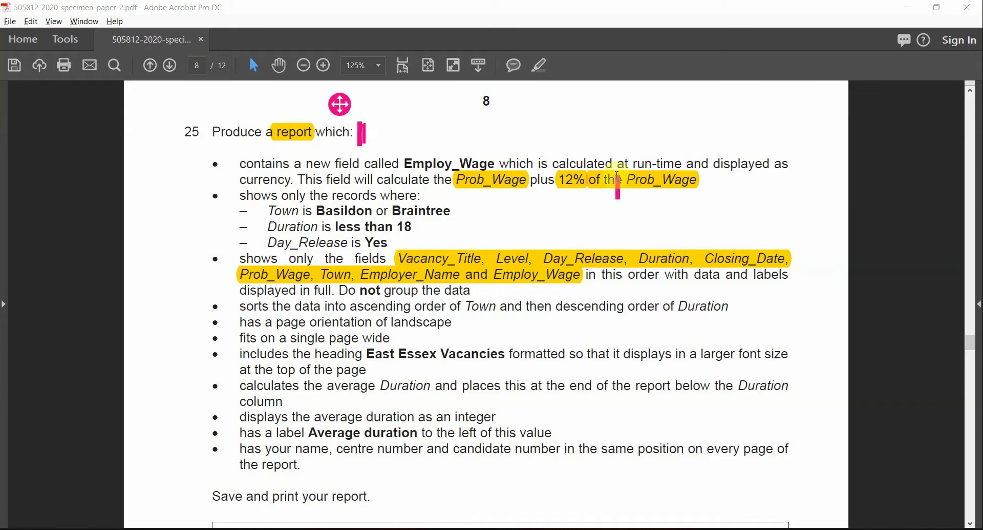
type("+100")
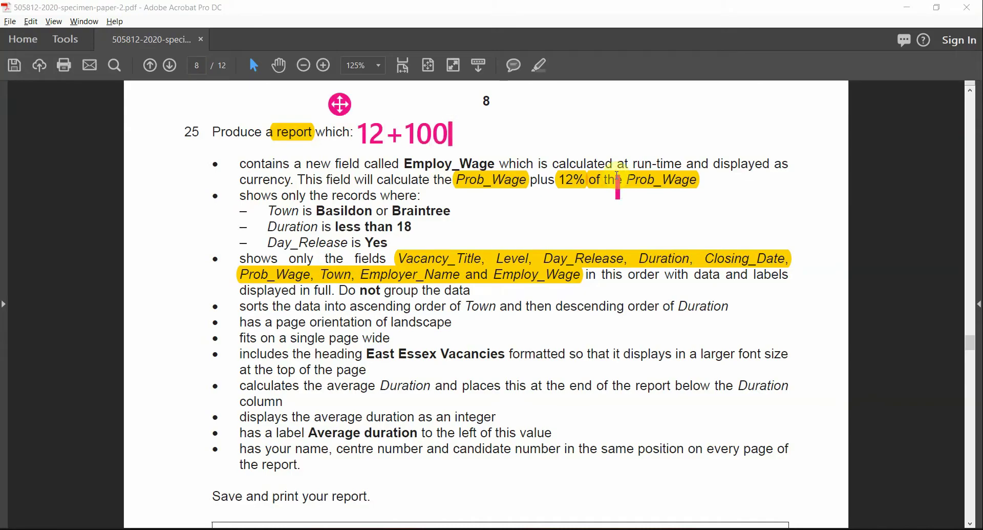
type("/100=11")
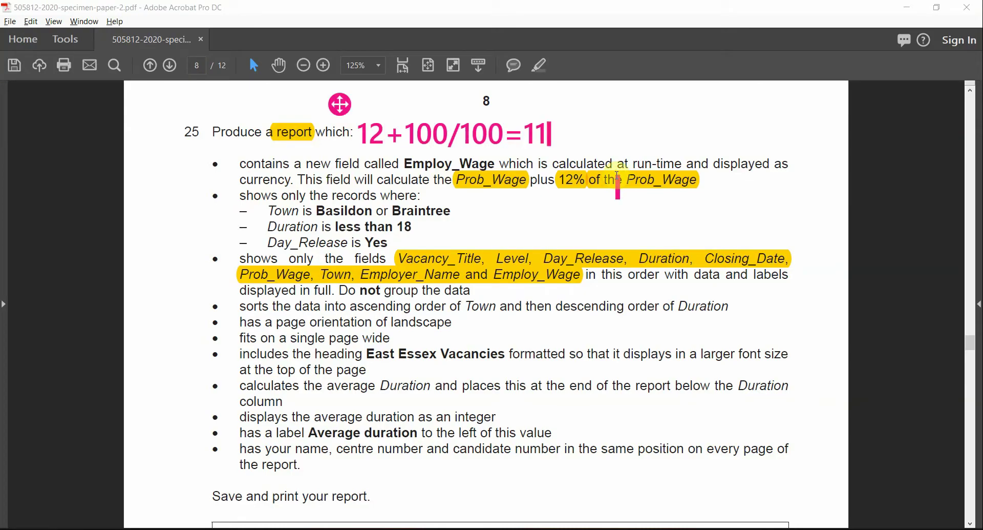
type("2/1")
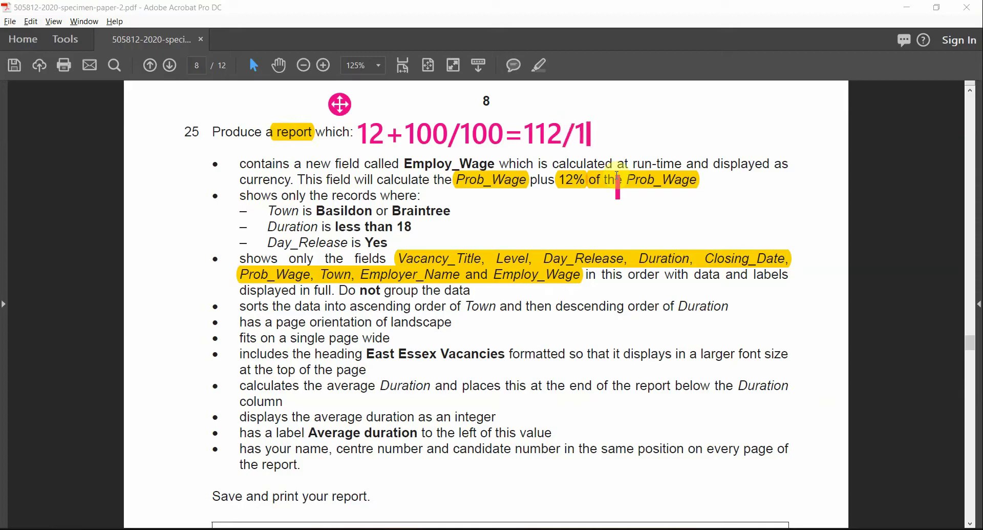
type("00")
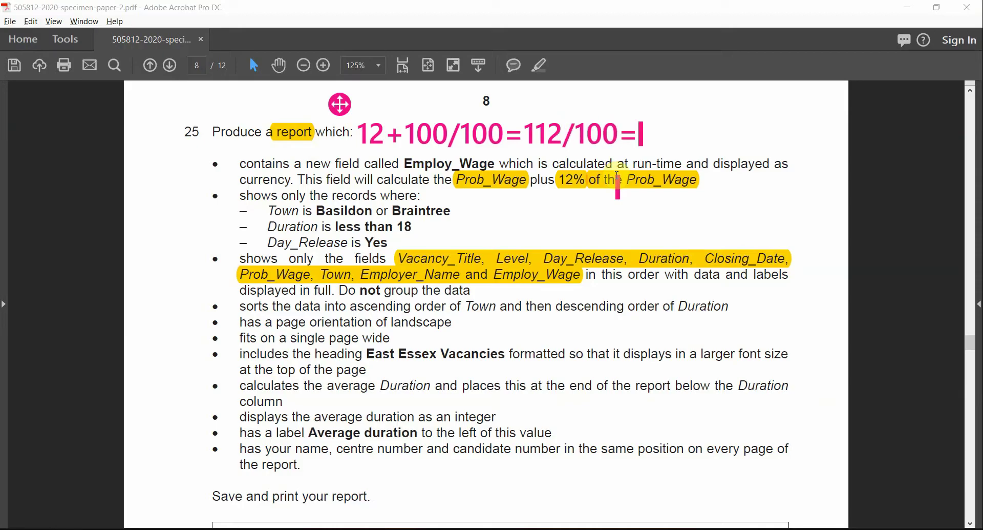
type("=1.12")
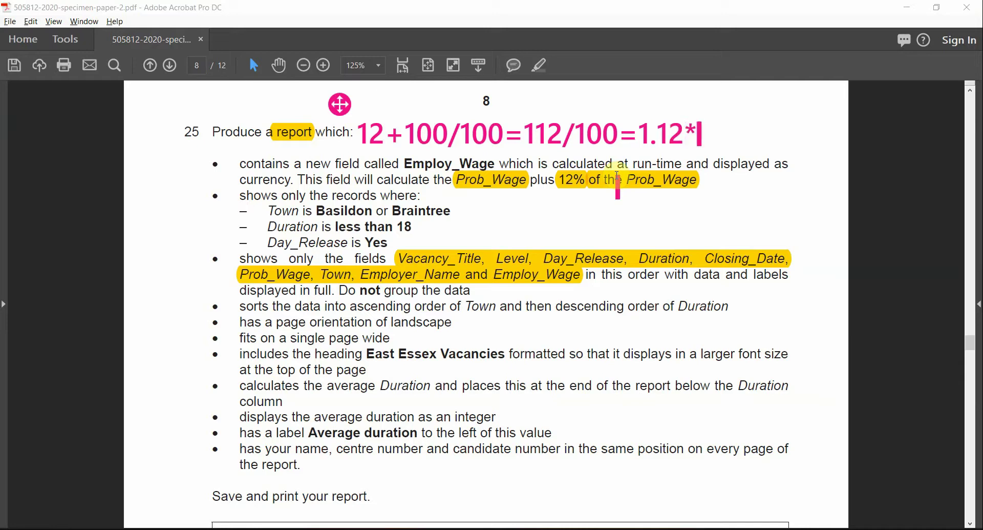
type("*[Prob")
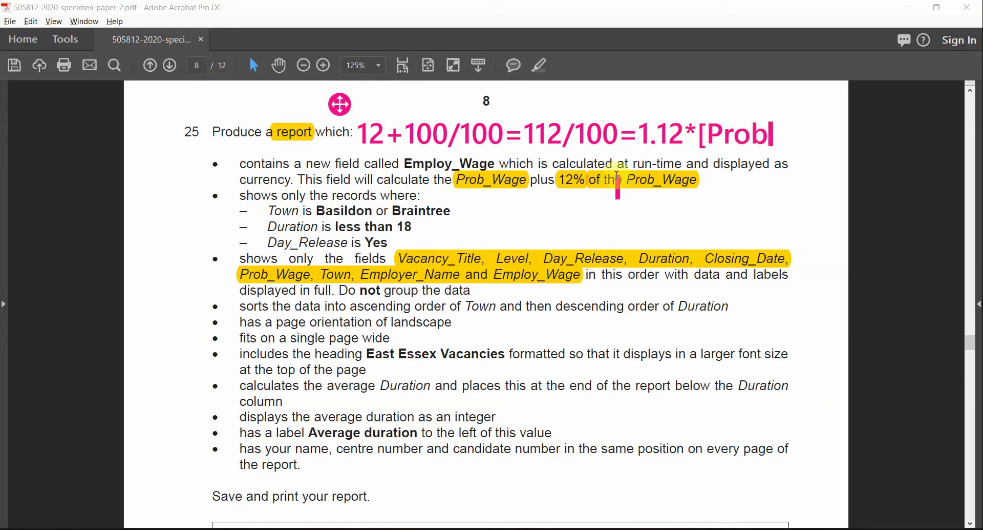
type("_Wag")
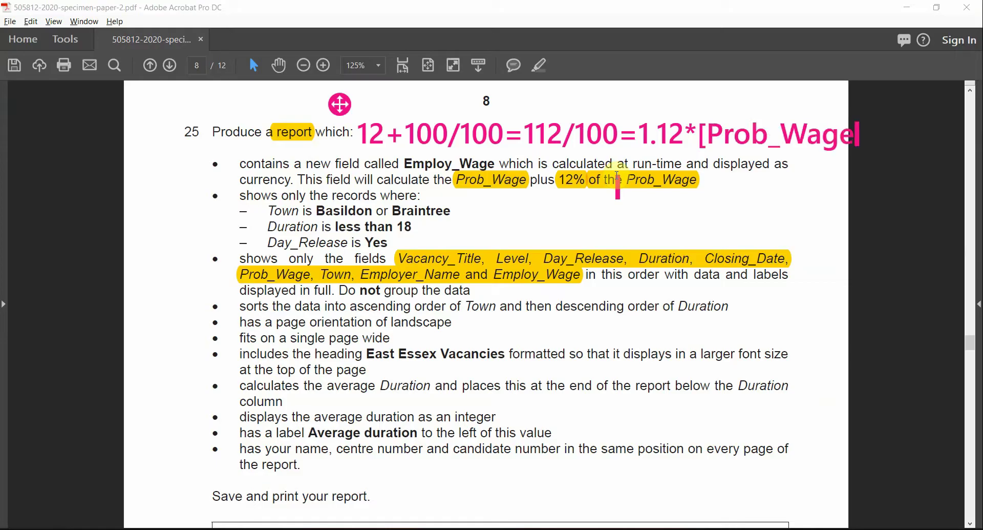
type("e]")
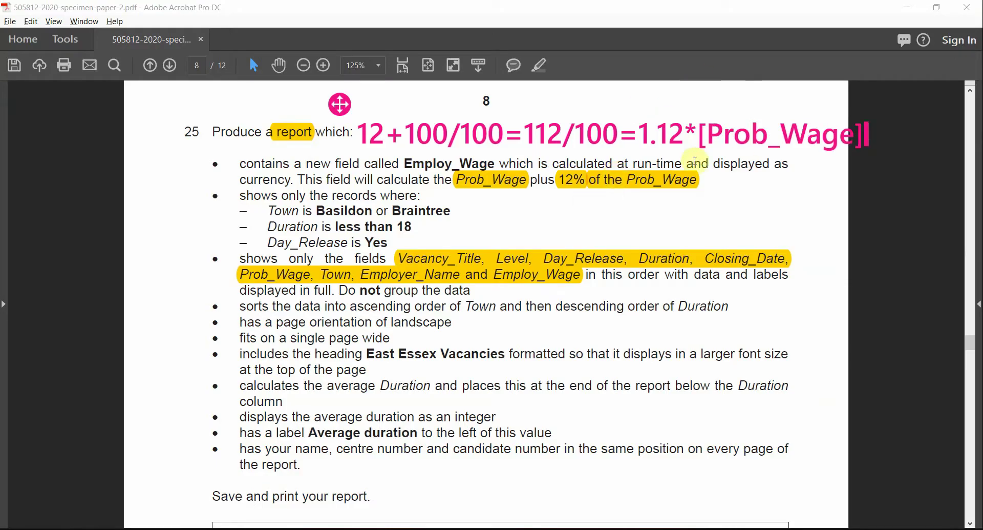
left_click_drag(866, 133, 640, 130)
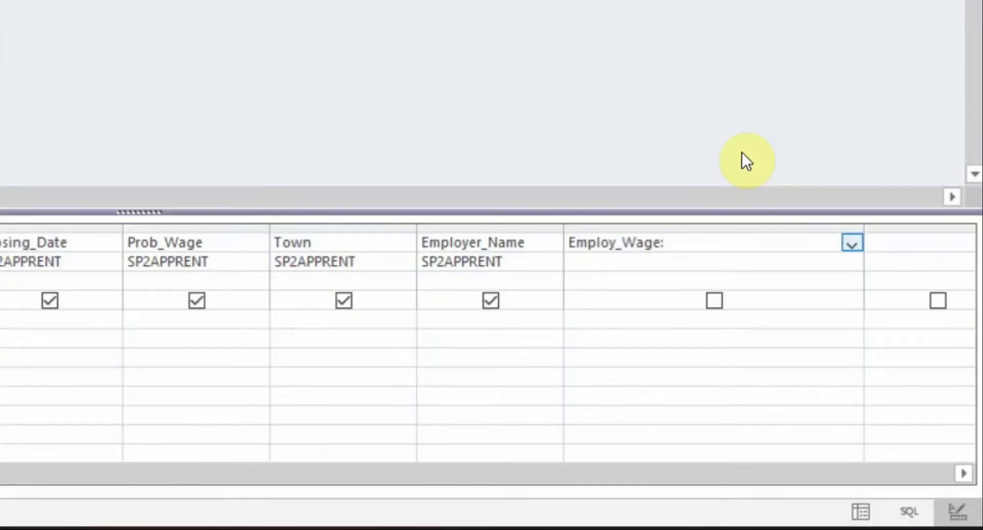
Step: Back in Access, complete the Employ_Wage field with the expression 1.12*[Prob_Wage] and run the query
type("1.12")
type("*[")
type("Probe")
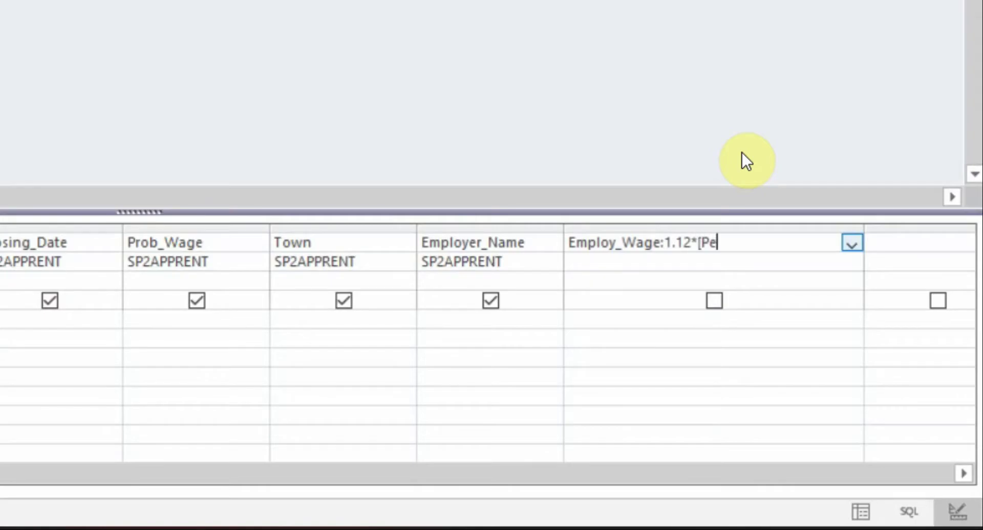
key("BackSpace")
type("robe")
key("BackSpace")
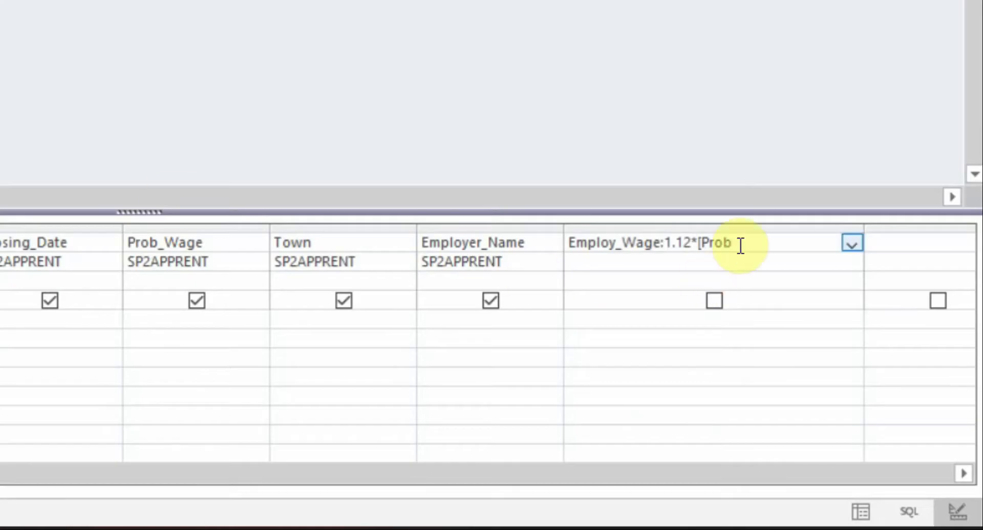
left_click_drag(740, 246, 702, 245)
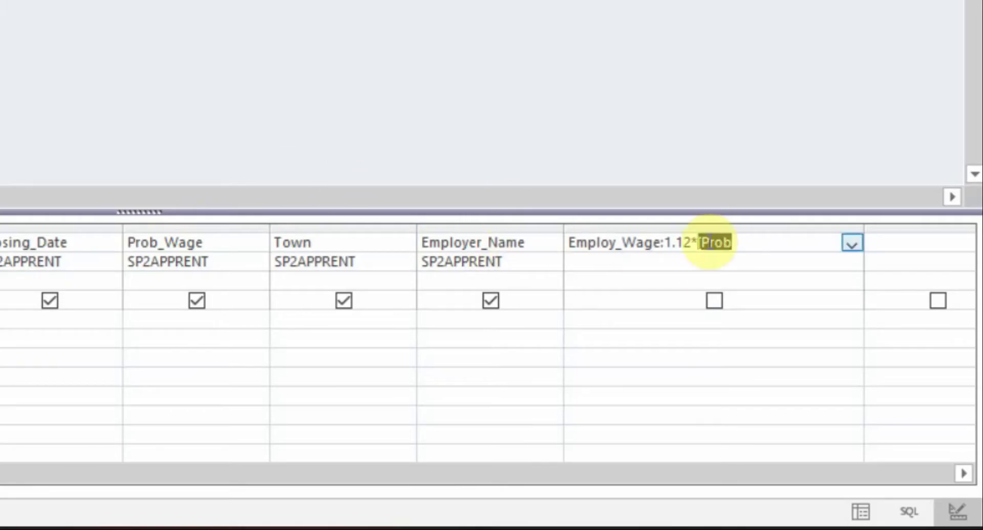
left_click(740, 243)
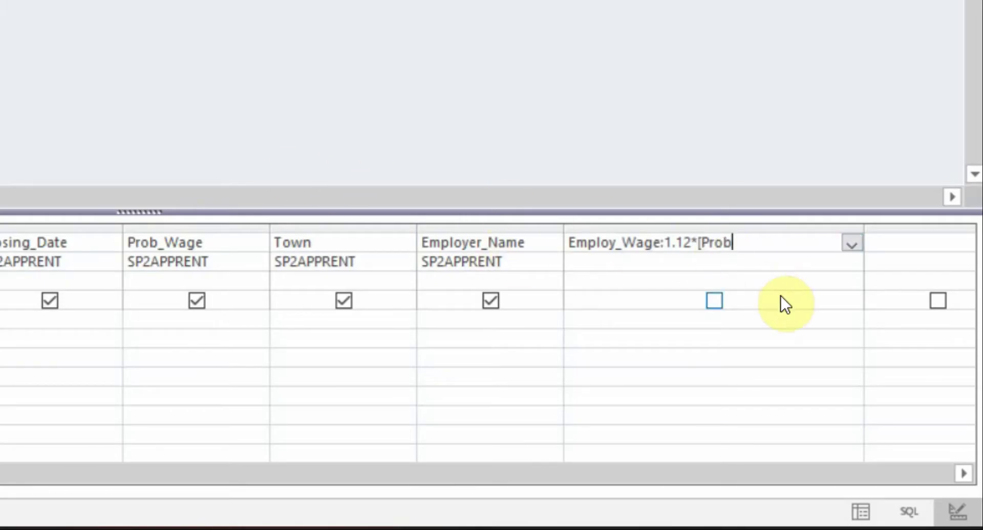
type("_Wage")
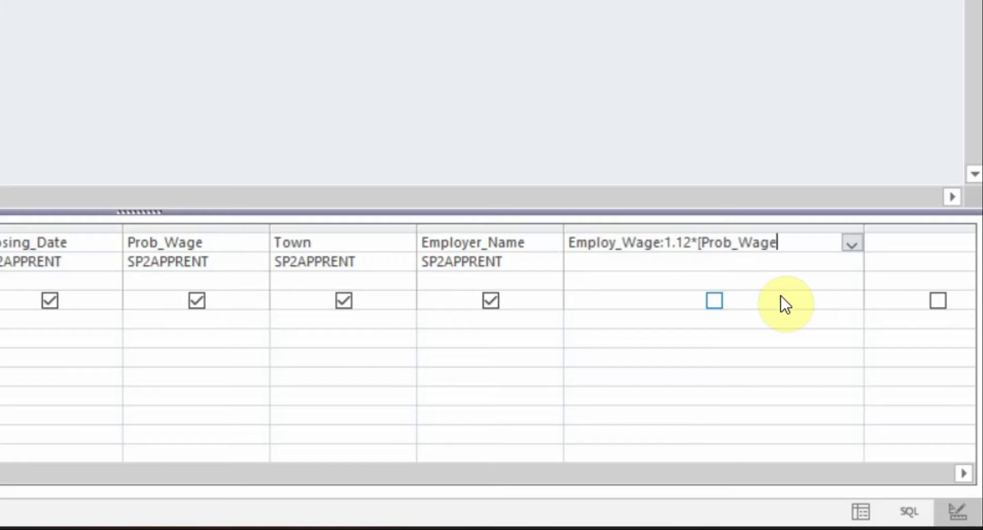
type("]")
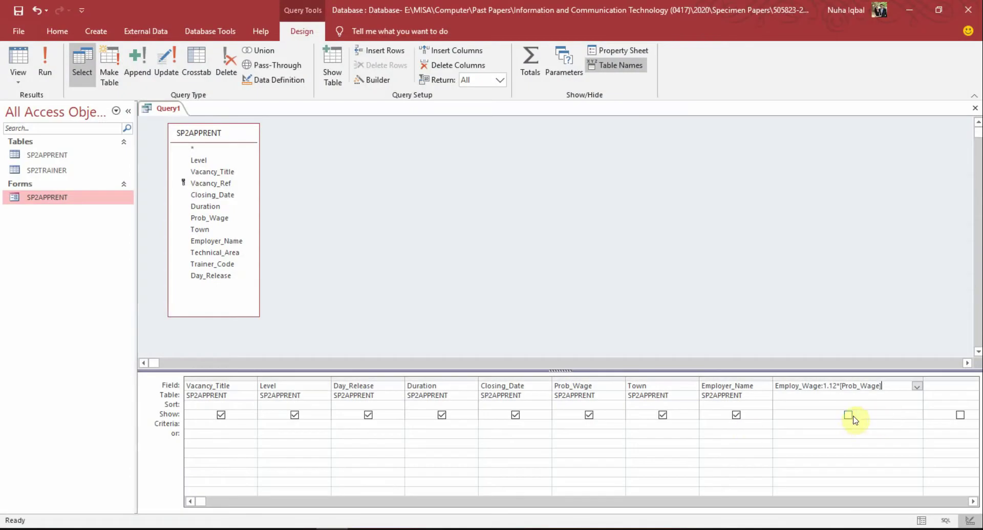
key("Down")
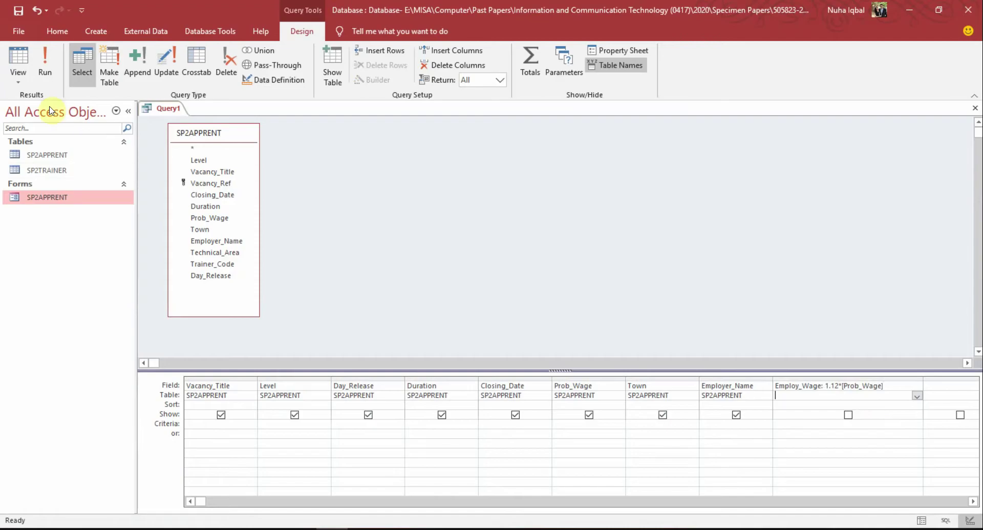
left_click(45, 64)
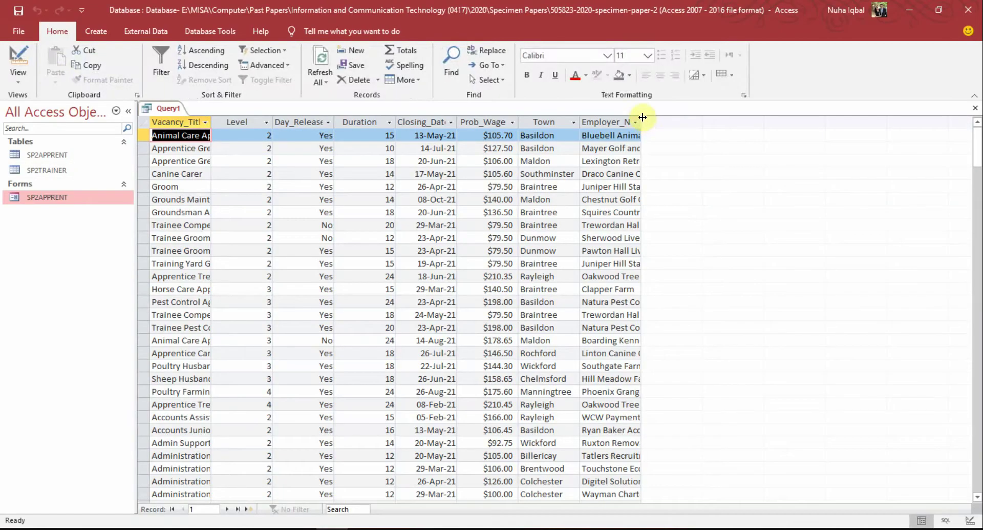
Step: Widen the Employer_Name result column, include Employ_Wage in the query output, run the query and widen the Employ_Wage column
left_click_drag(645, 122, 677, 123)
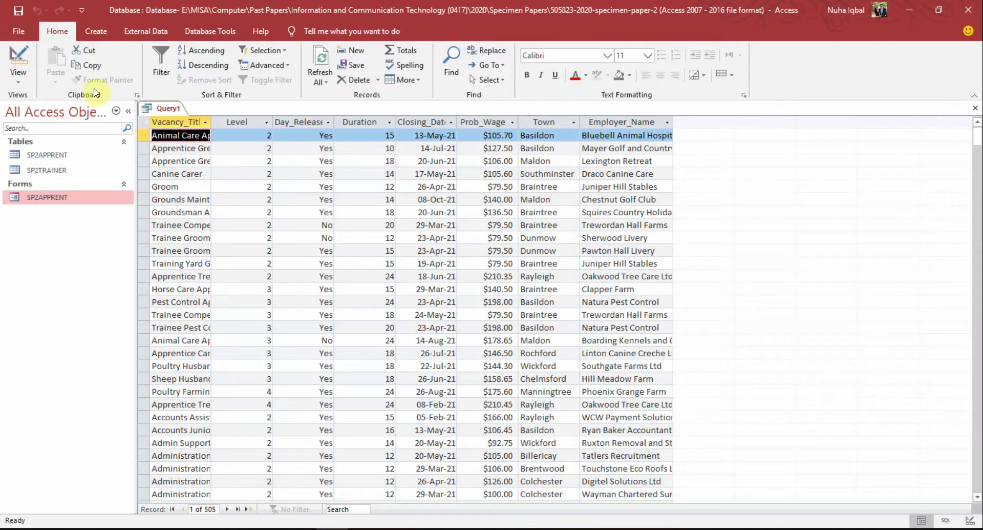
left_click(18, 61)
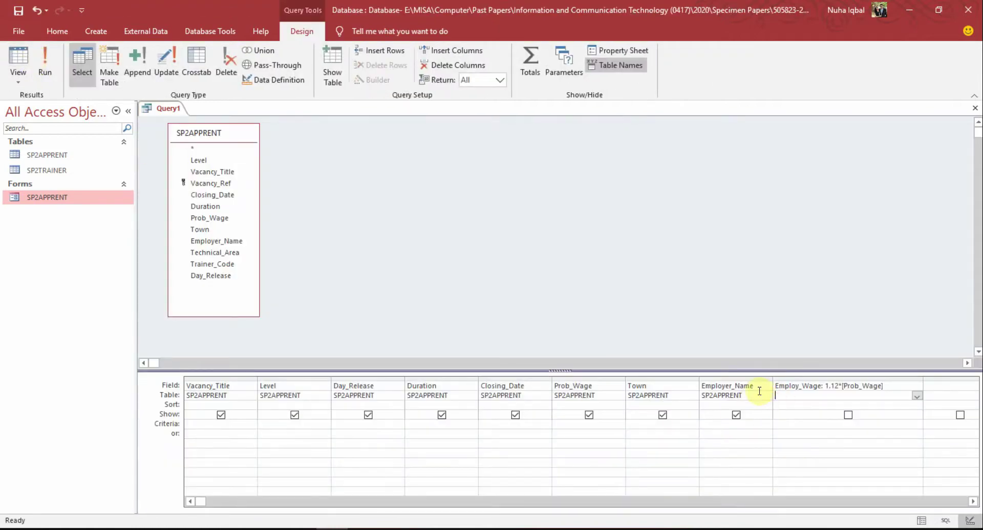
left_click(848, 415)
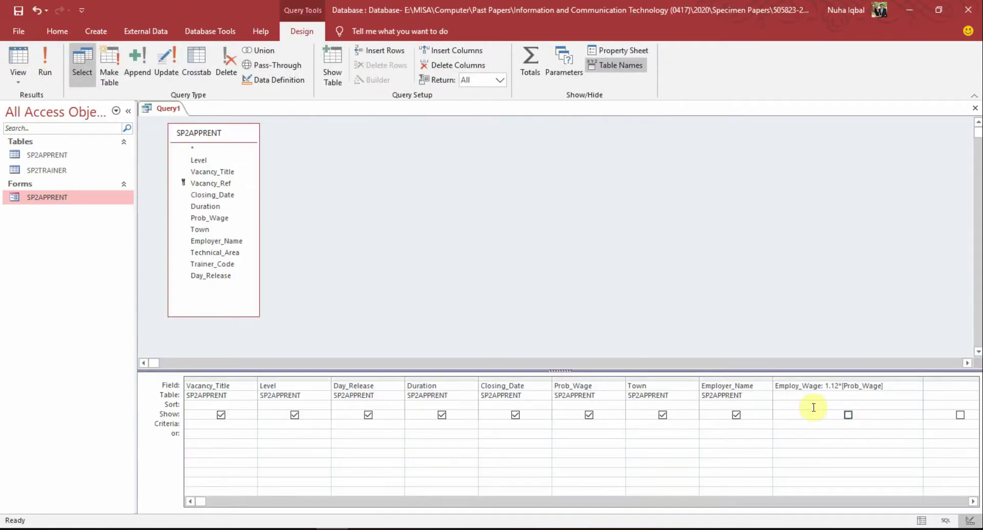
left_click(47, 65)
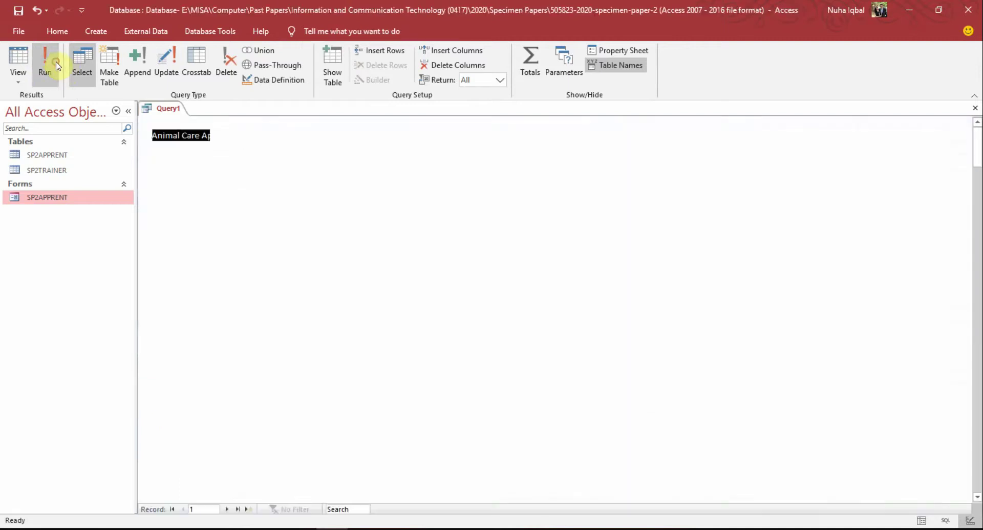
left_click_drag(736, 123, 768, 124)
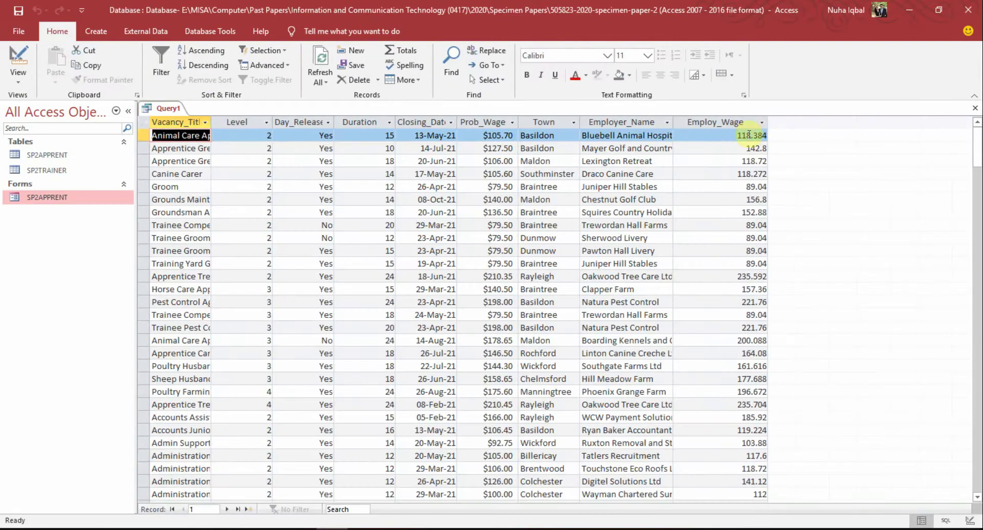
left_click(736, 148)
left_click(735, 161)
left_click(722, 187)
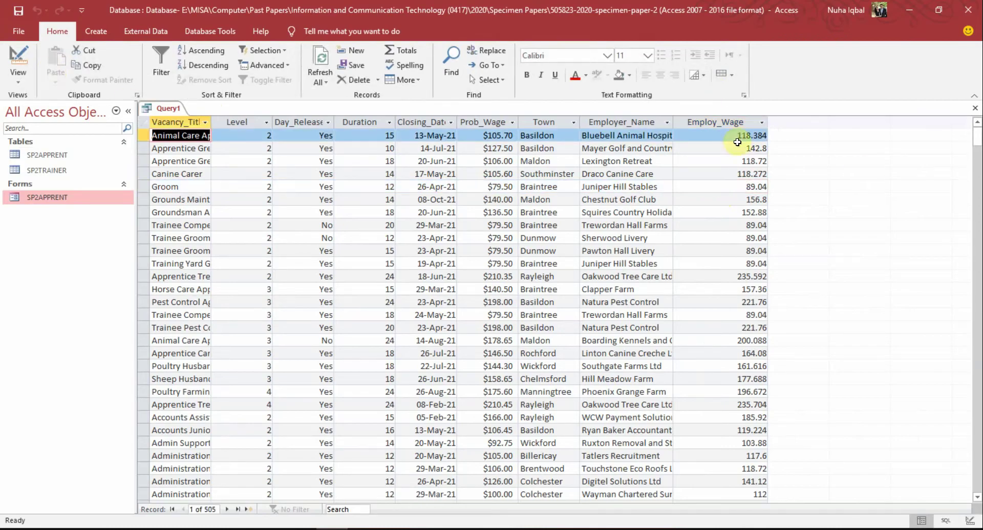
Step: In the query design, set the Employ_Wage field's format to Currency with 2 decimal places
left_click(20, 55)
left_click(895, 385)
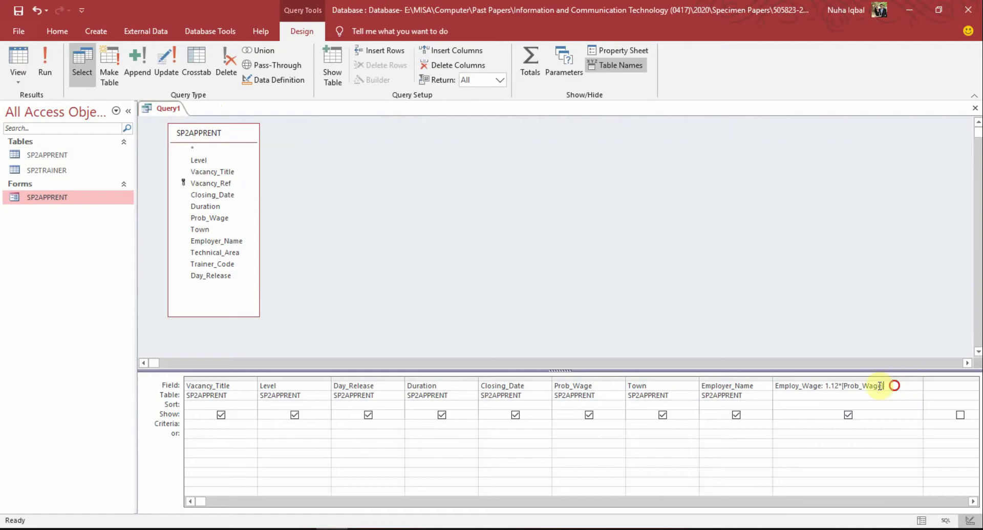
left_click_drag(880, 385, 743, 385)
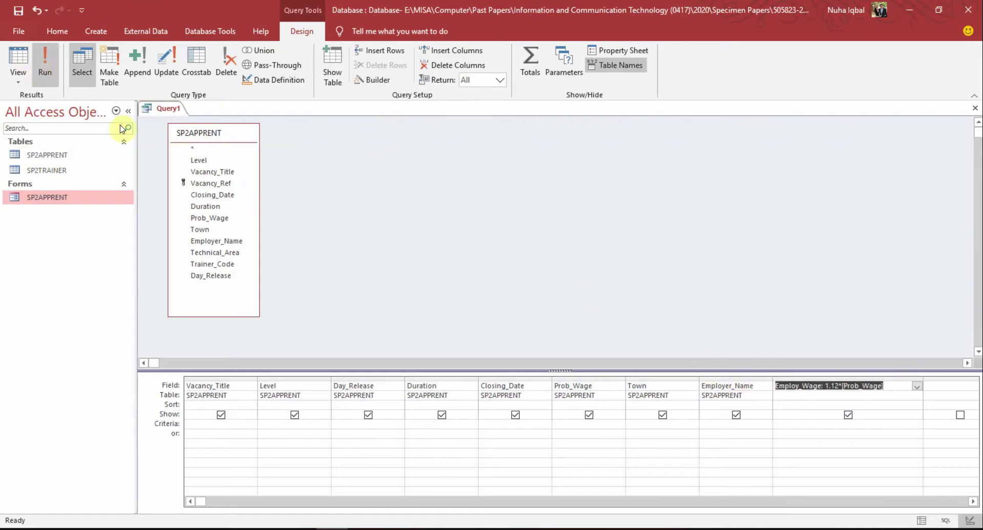
right_click(819, 386)
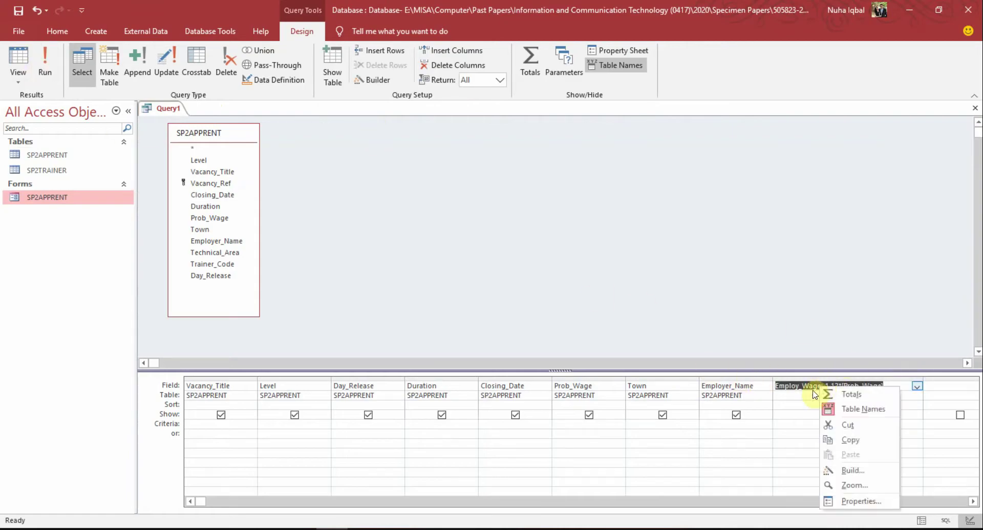
left_click(847, 500)
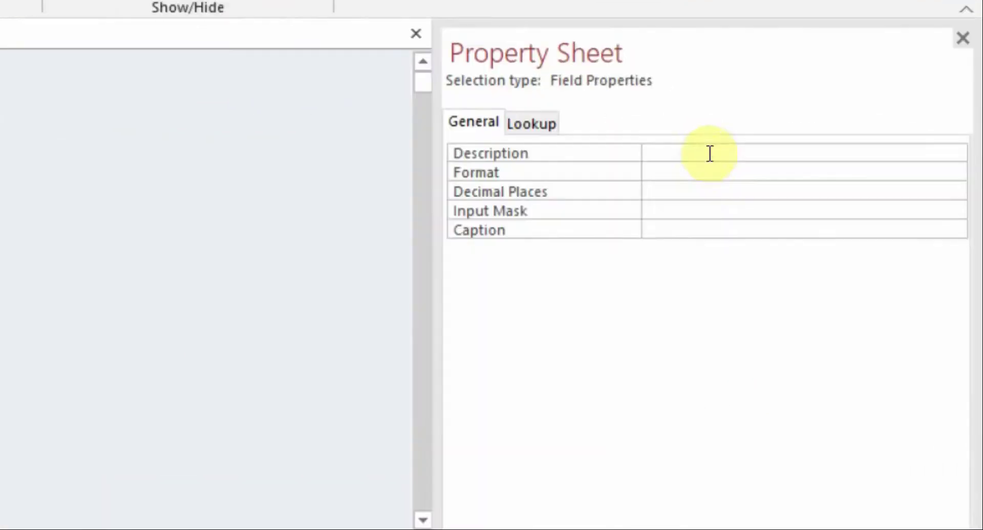
left_click(803, 163)
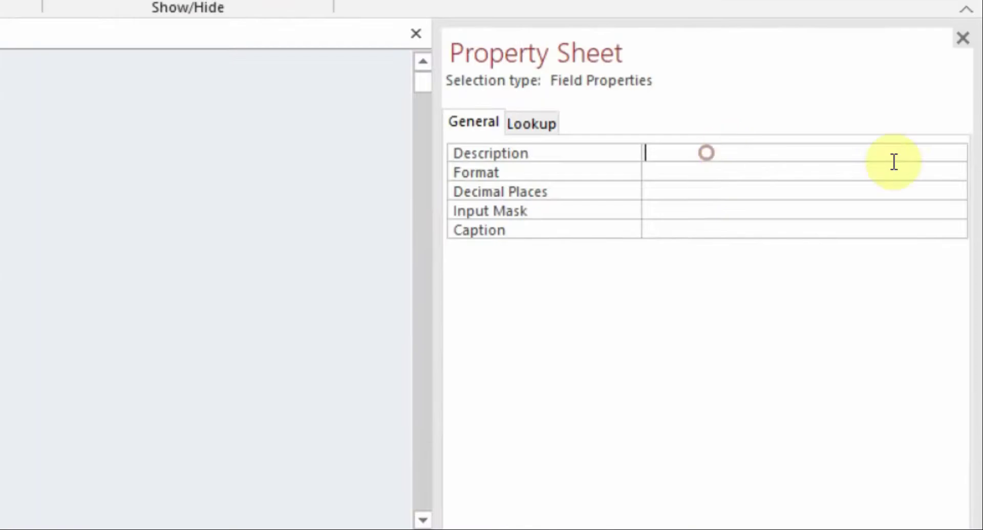
left_click(801, 177)
left_click(955, 173)
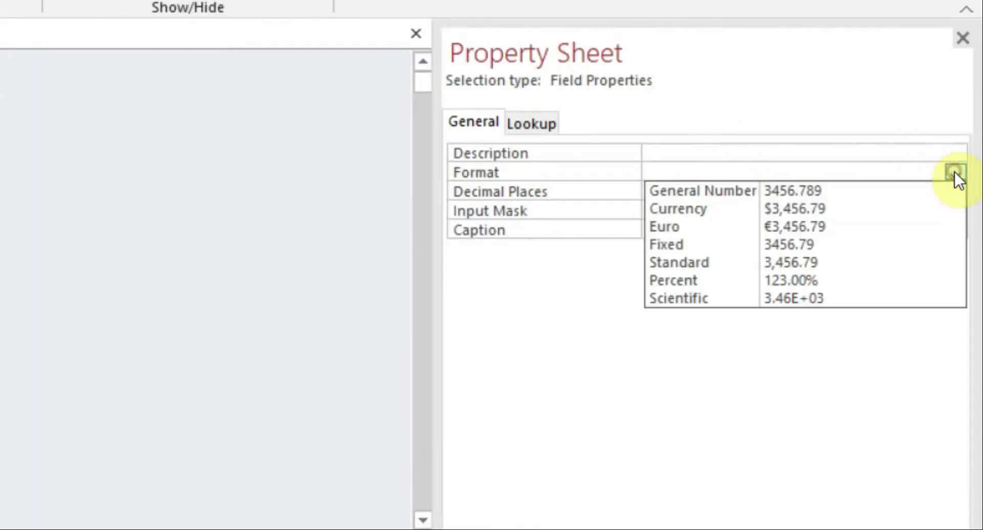
left_click(900, 214)
left_click(666, 192)
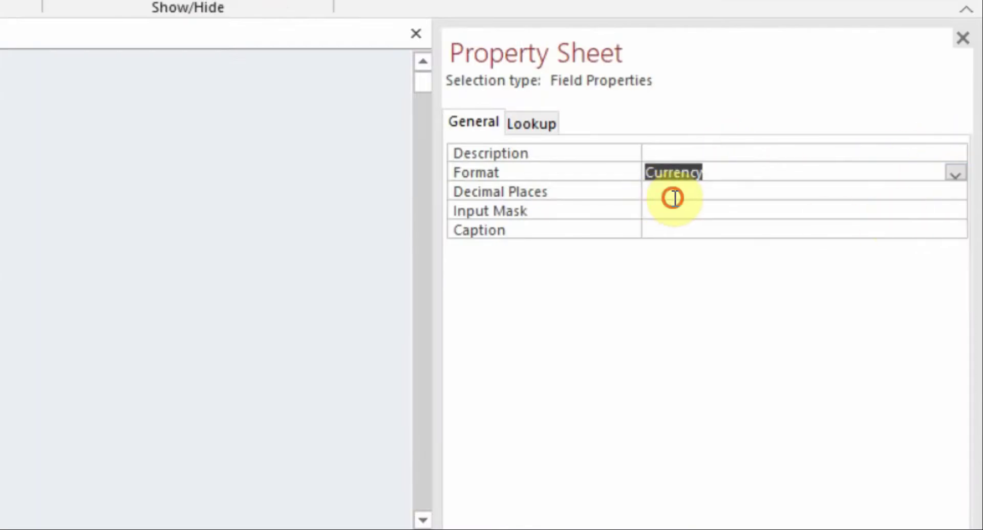
type("2")
left_click(728, 172)
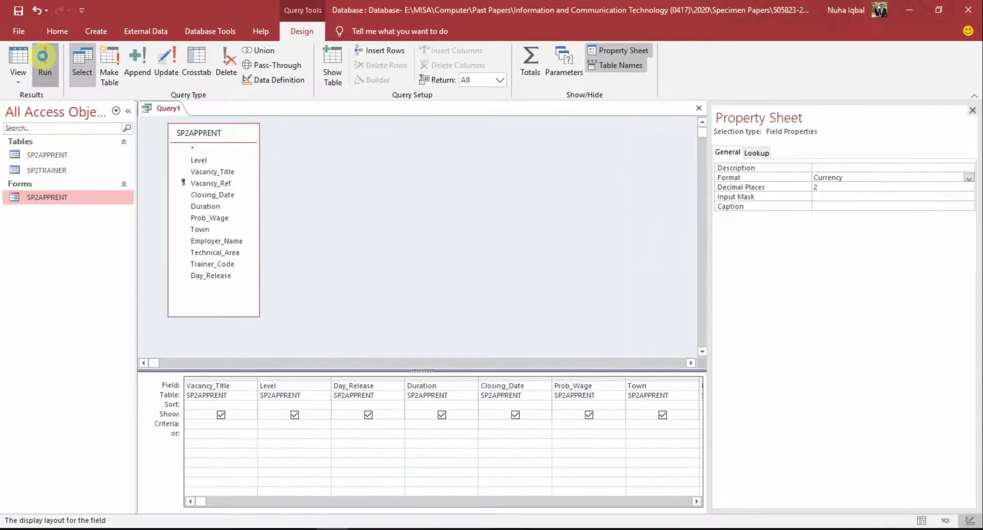
Step: Run the query to check the Employ_Wage formatting, and return to the query design with the Property Sheet closed
left_click(43, 59)
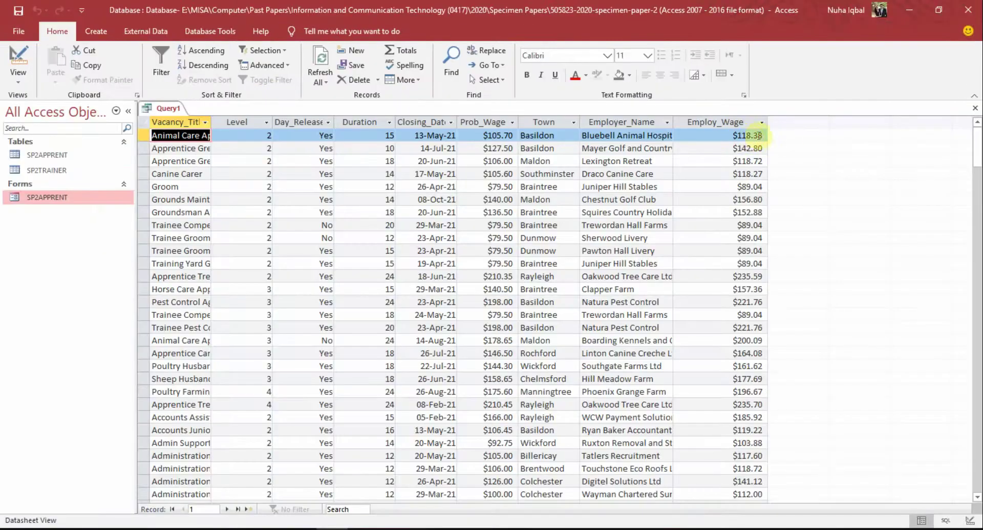
left_click(18, 57)
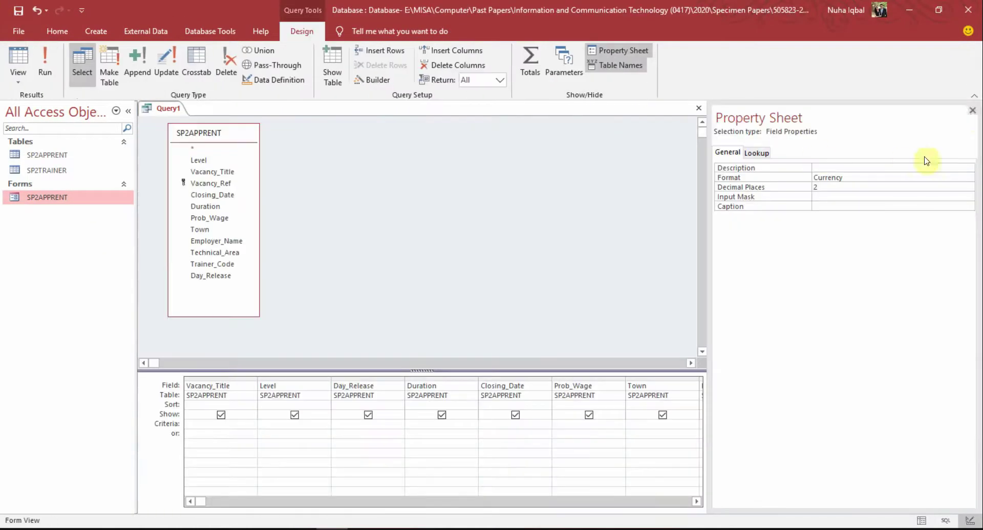
left_click(971, 111)
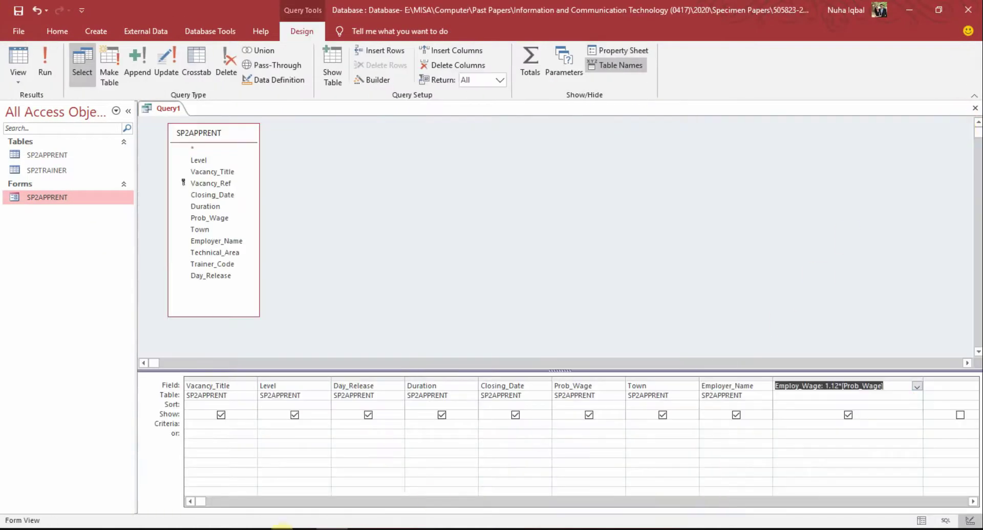
Step: Switch to the exam paper and highlight the condition "Town is Basildon or Braintree" in step 25
key("alt+Tab")
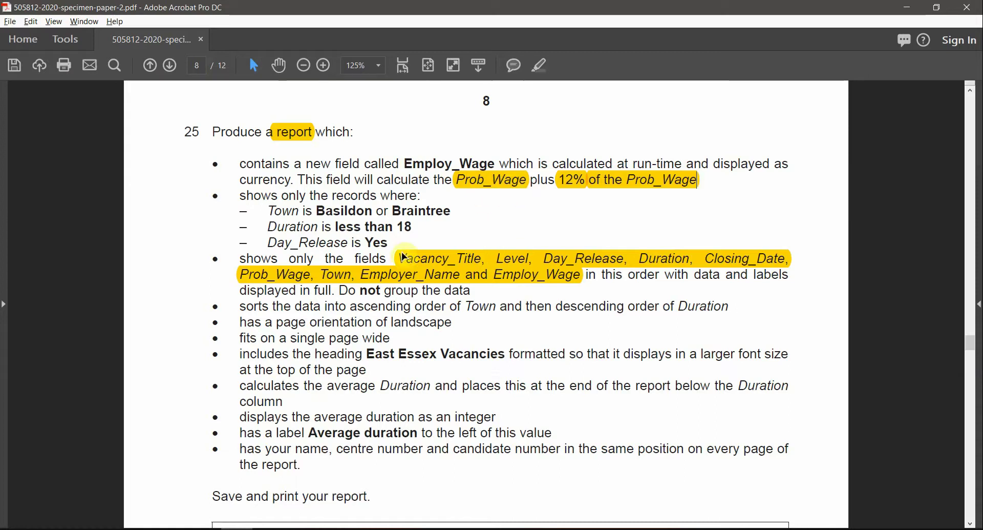
left_click_drag(238, 196, 415, 203)
double_click(283, 211)
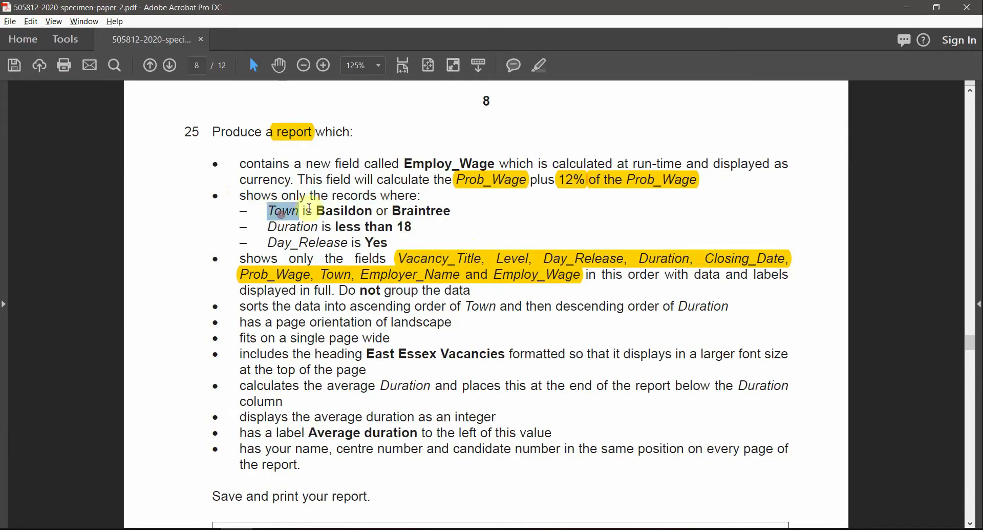
left_click(458, 207, "shift")
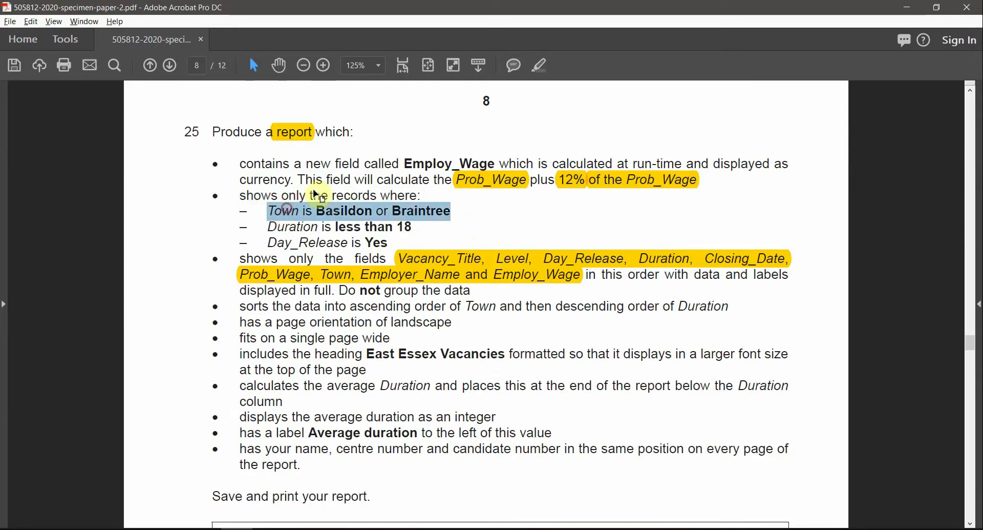
left_click(540, 65)
Step: Back in Access, select the Town criteria cell and recheck the town condition on the exam paper
key("alt+Tab")
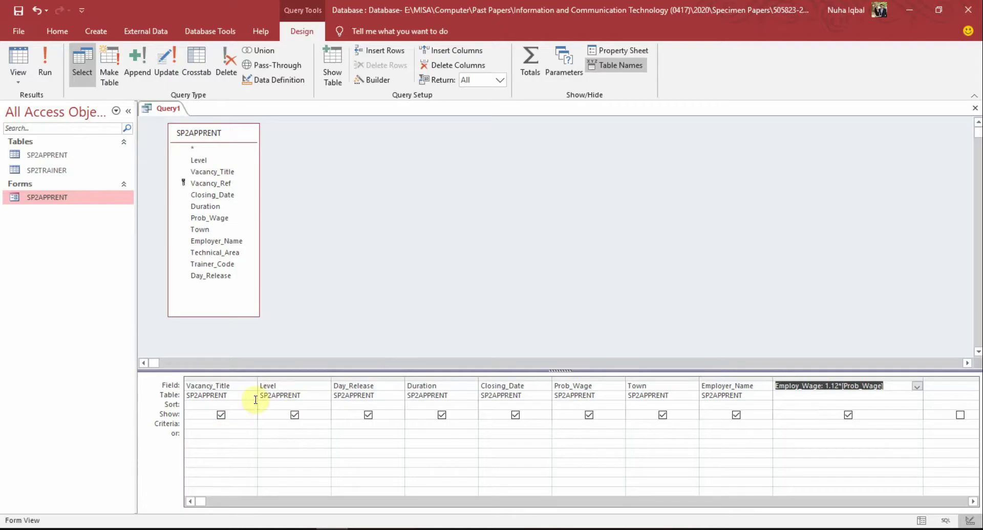
left_click(642, 384)
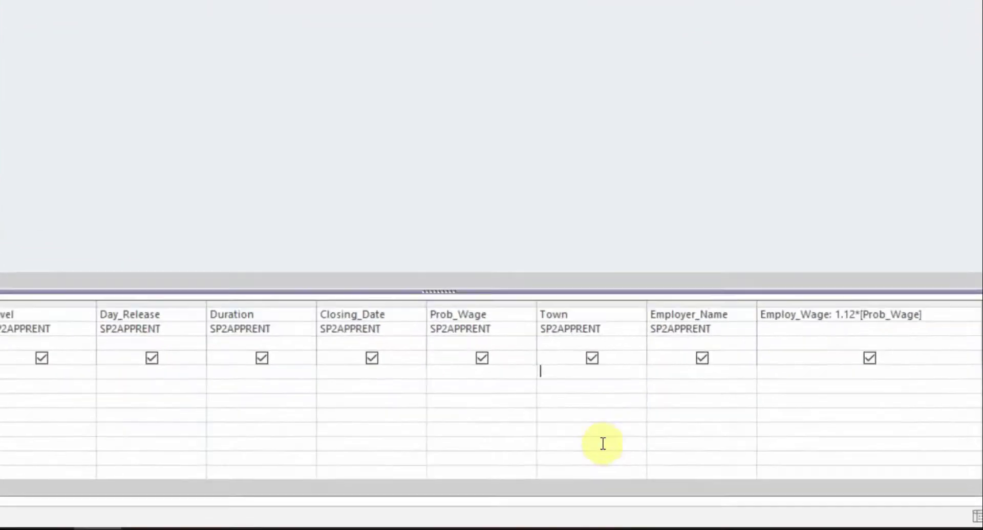
key("alt+Tab")
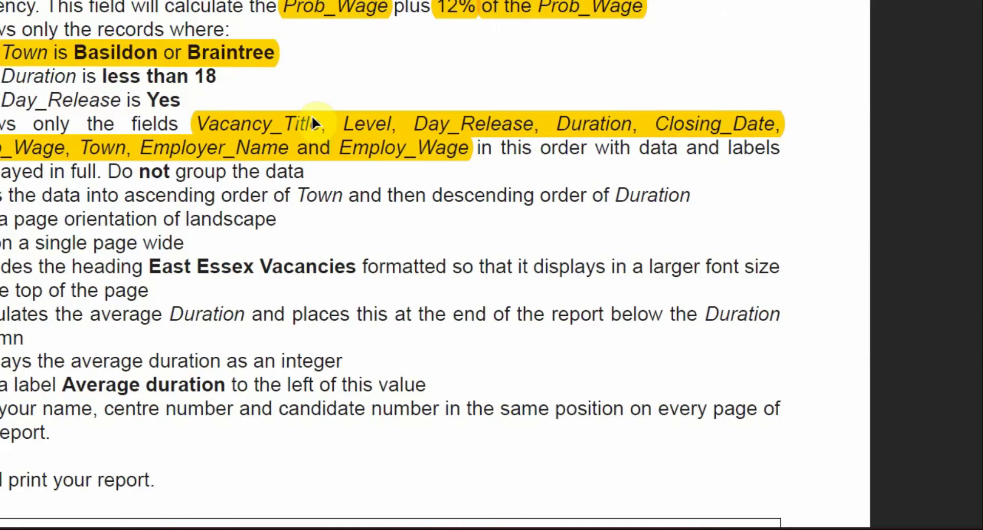
key("alt+Tab")
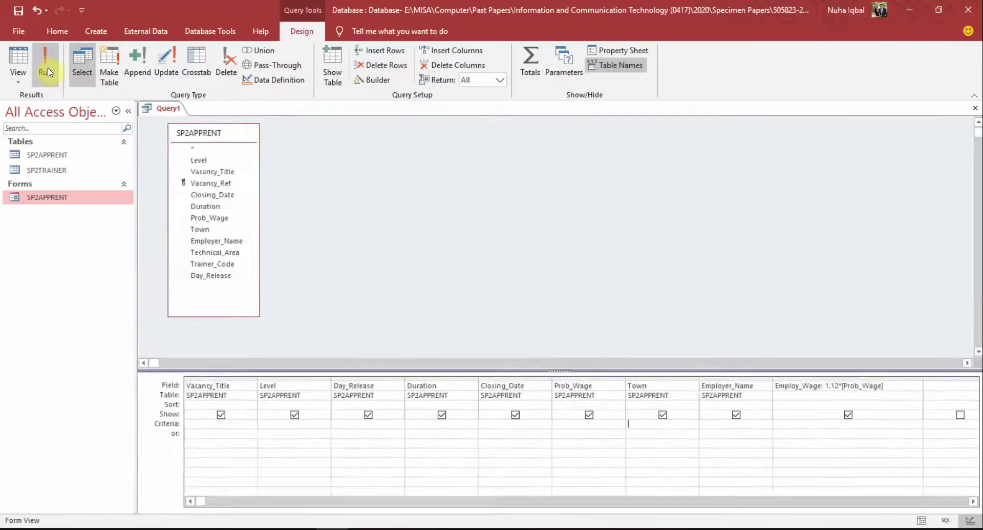
Step: Run the query and examine its records through to the last one, looking for Basildon and Braintree entries in the Town column
left_click(44, 66)
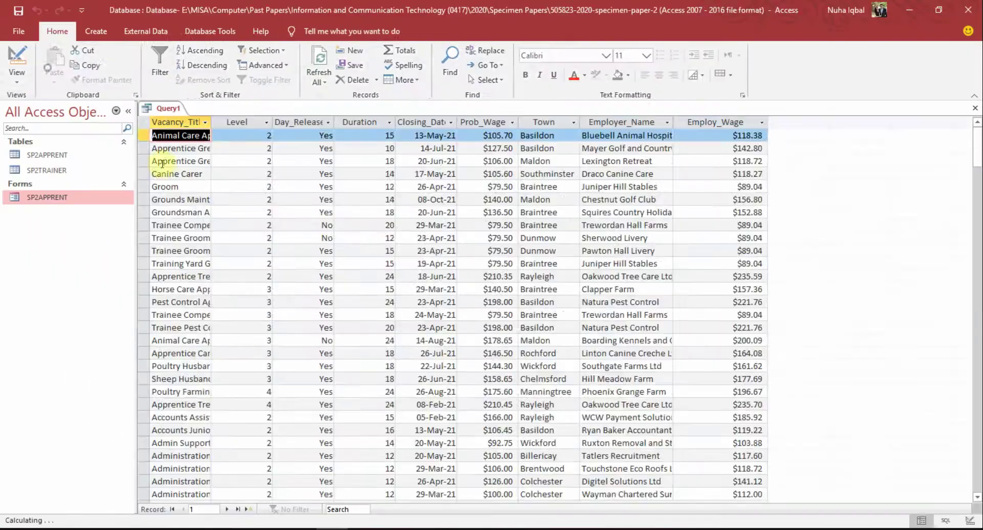
left_click(234, 508)
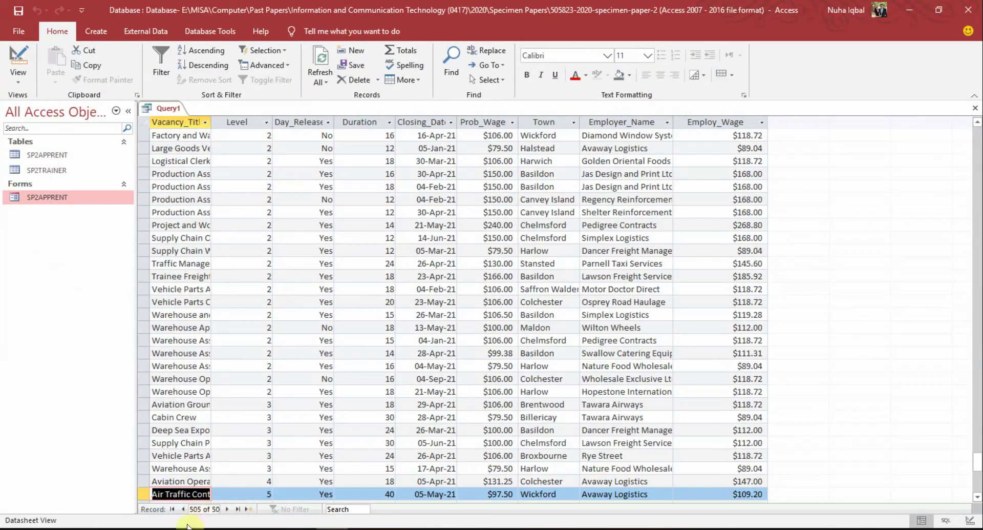
left_click_drag(976, 463, 966, 106)
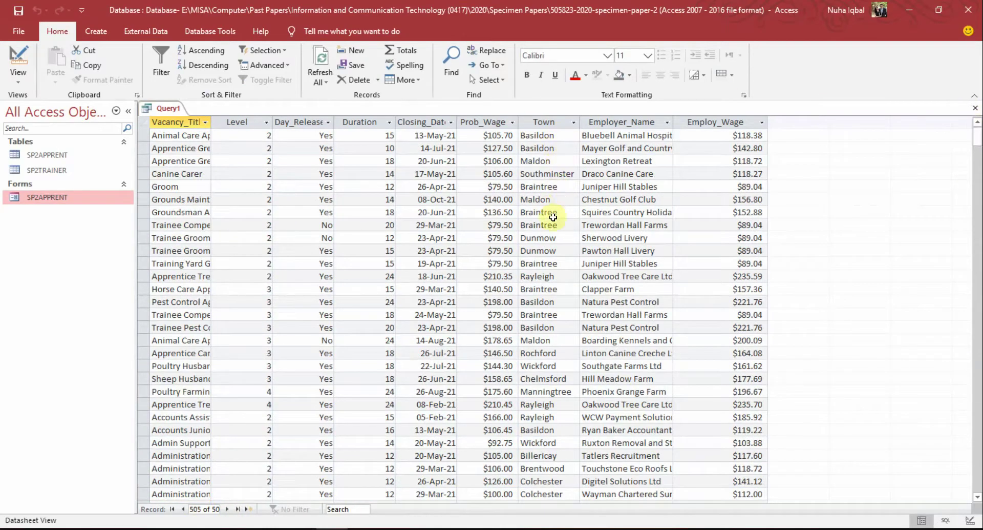
left_click(557, 187)
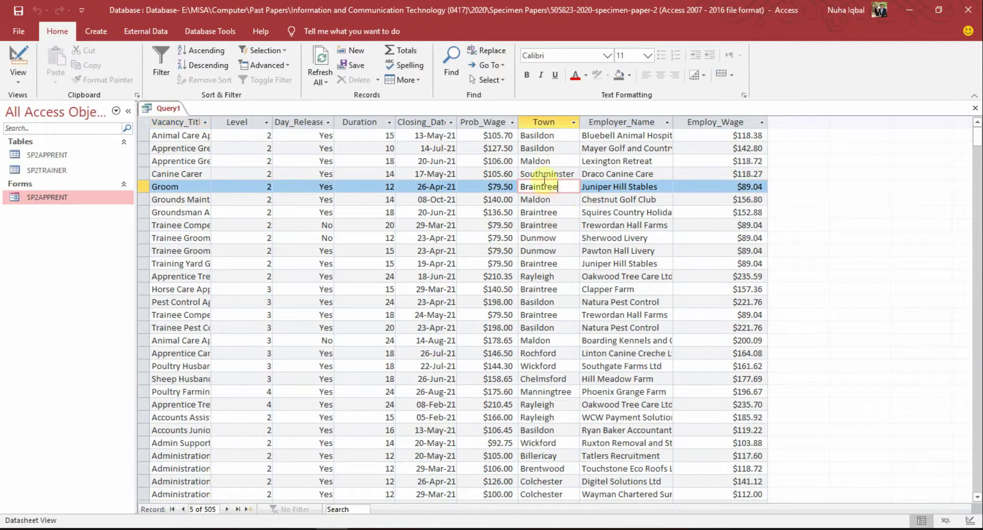
left_click(543, 149)
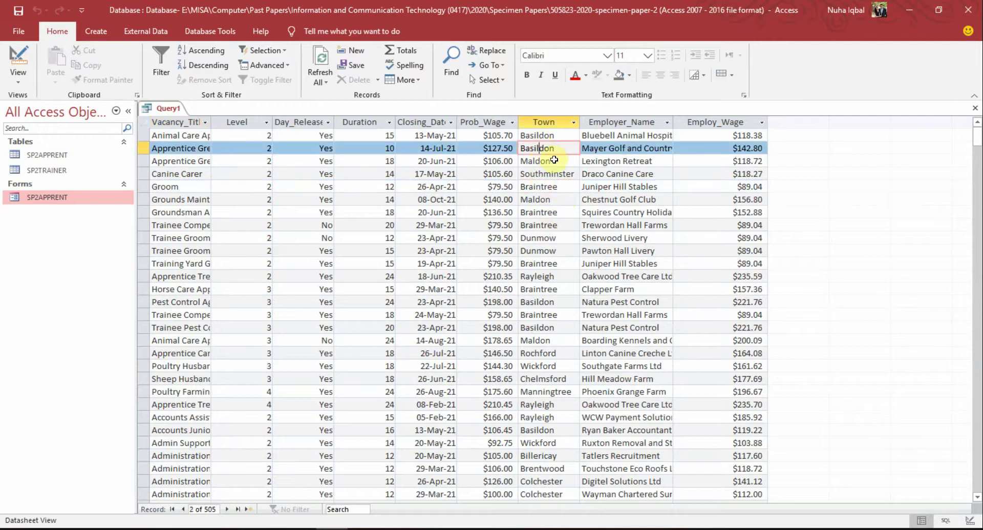
left_click(548, 187)
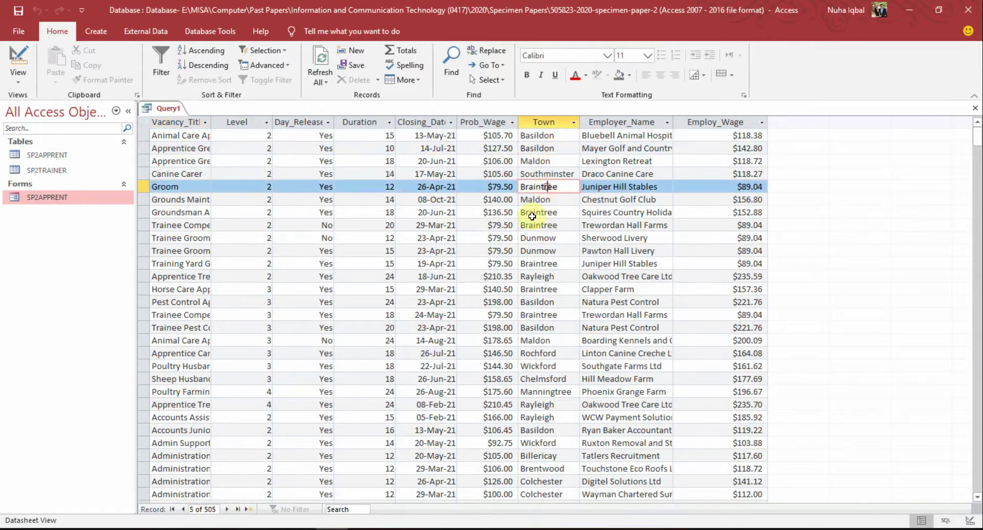
Step: Return to the query design and set the Town criteria to Basildon or Braintree, checking the wording against the exam paper
left_click(18, 59)
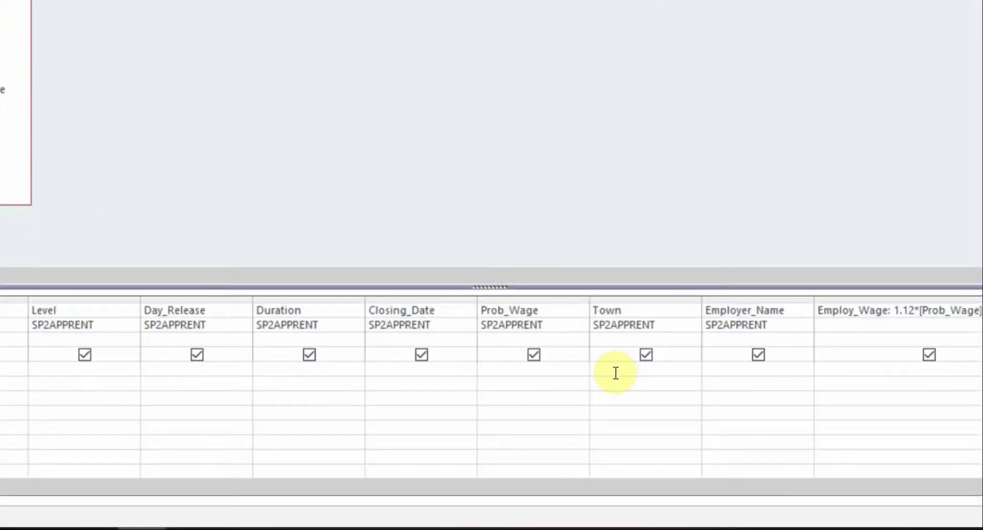
left_click(616, 372)
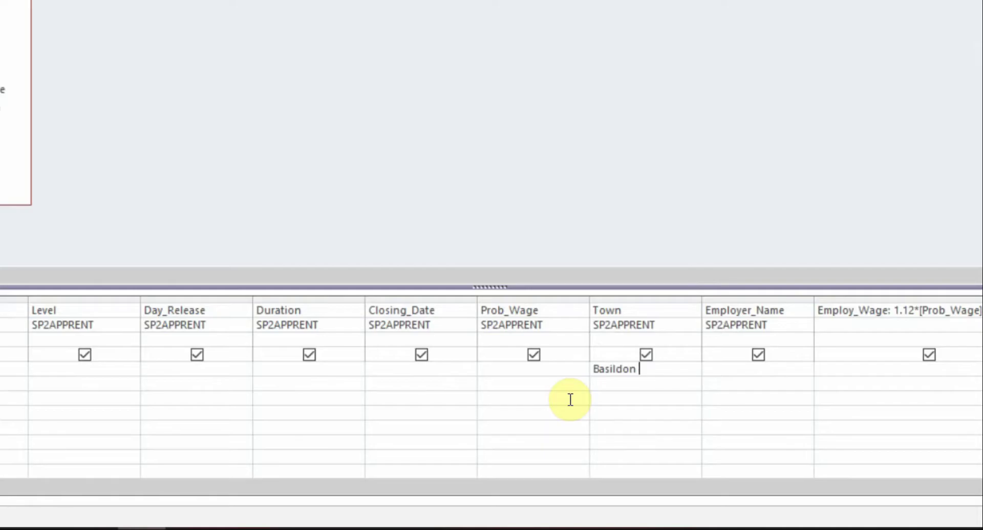
key("alt+Tab")
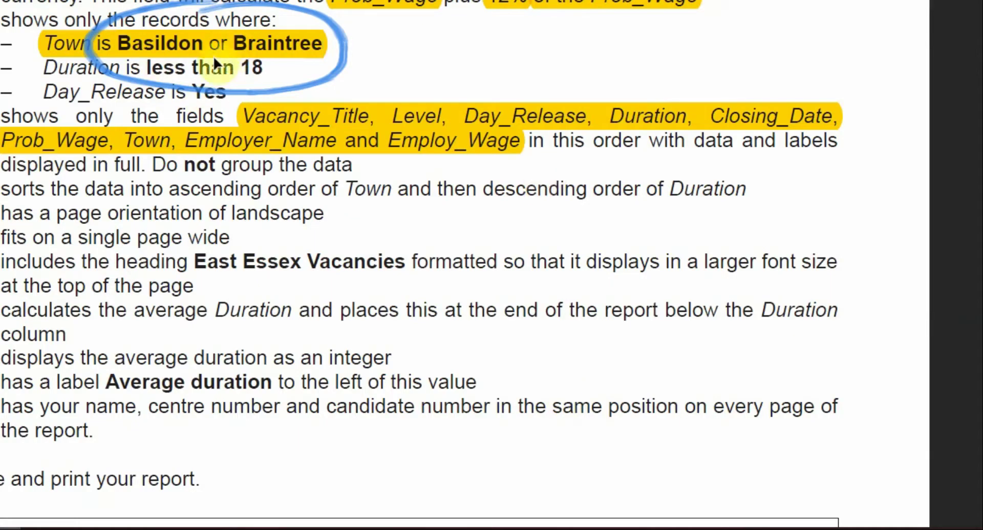
key("alt+Tab")
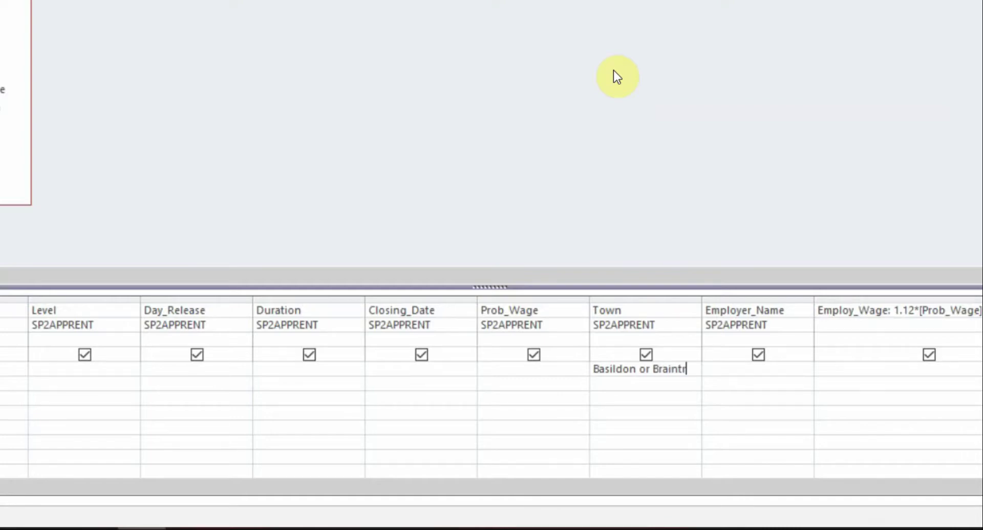
left_click(652, 385)
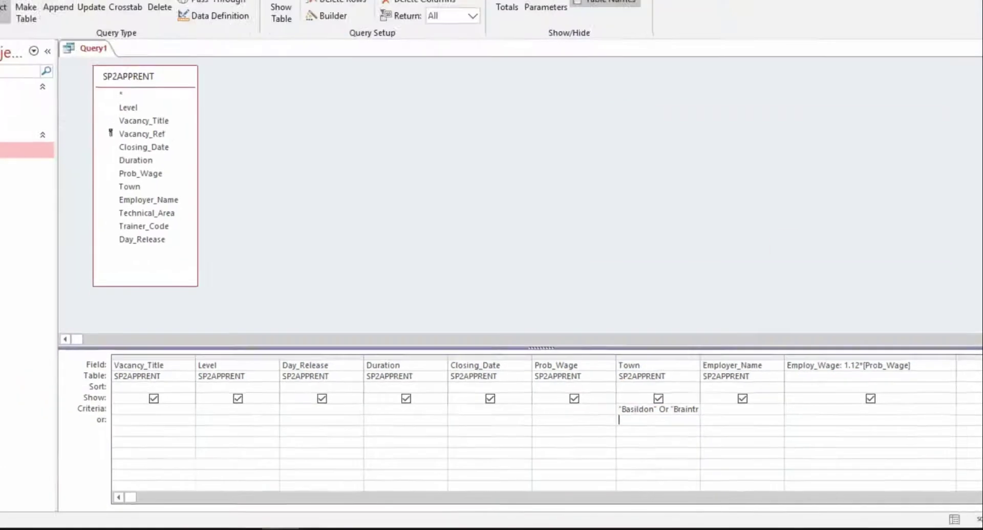
Step: Run the query, examine the Town column from the first to the last record, and return to the query design
left_click(48, 66)
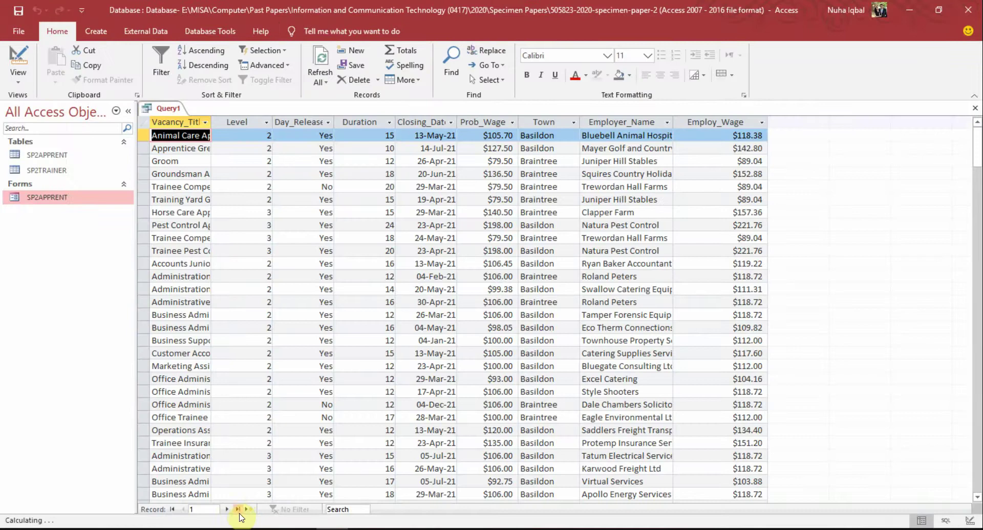
left_click(238, 508)
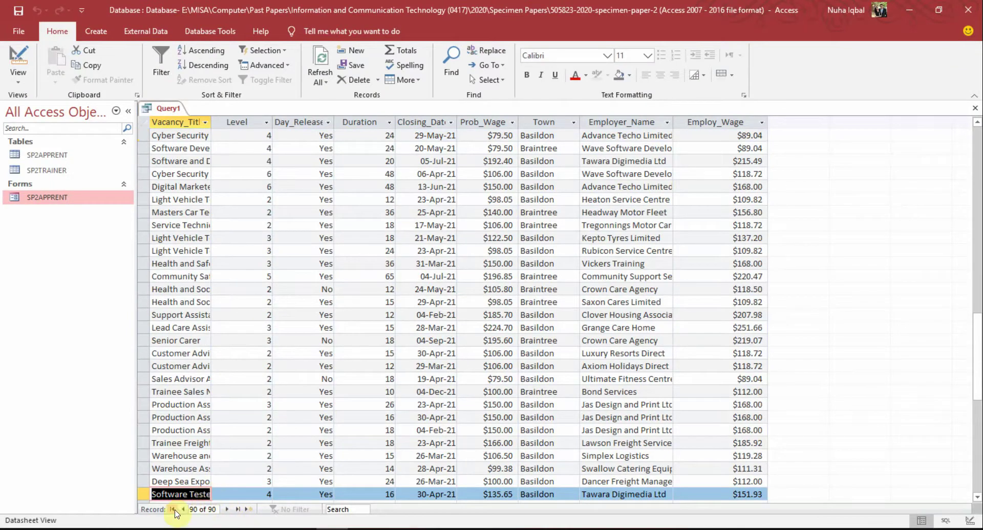
left_click(172, 508)
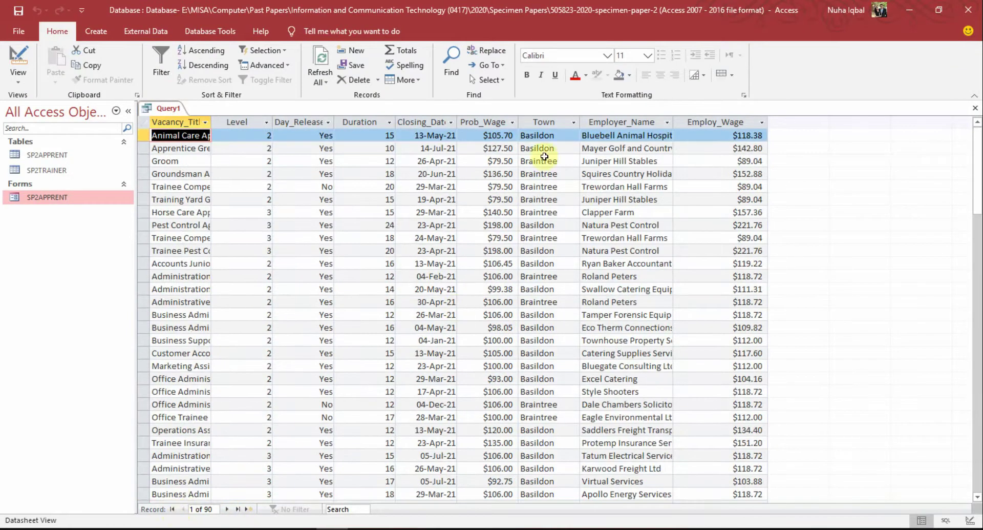
scroll(538, 220, "down", 10)
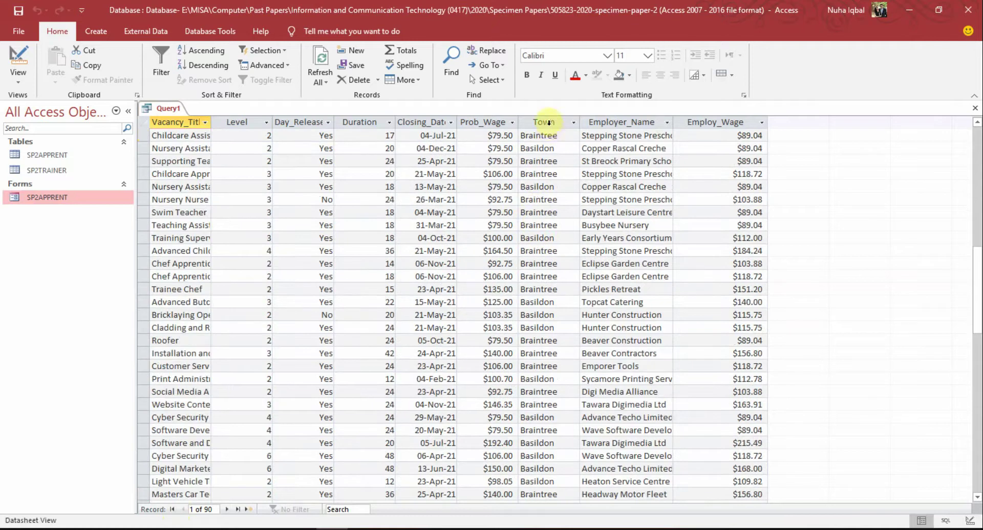
left_click(549, 123)
scroll(557, 224, "up", 7)
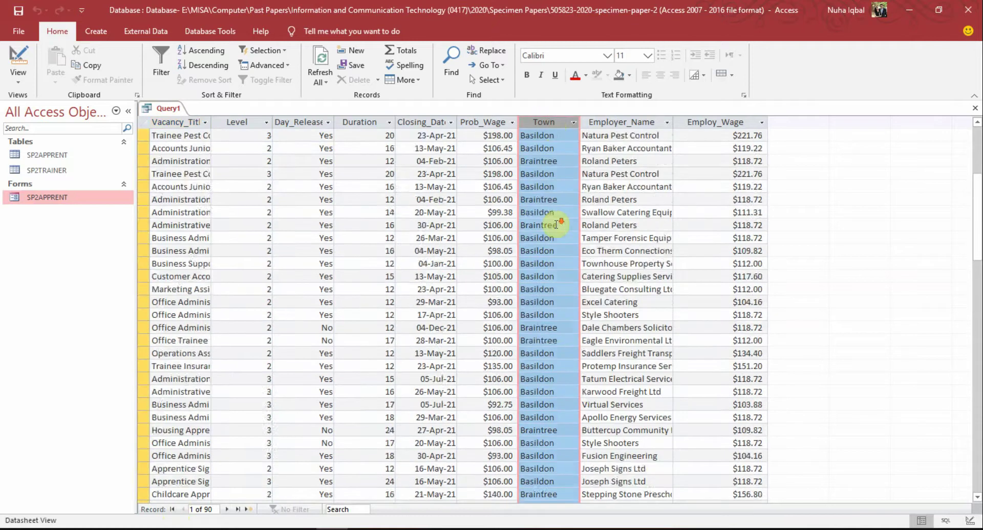
scroll(557, 224, "up", 3)
left_click(20, 61)
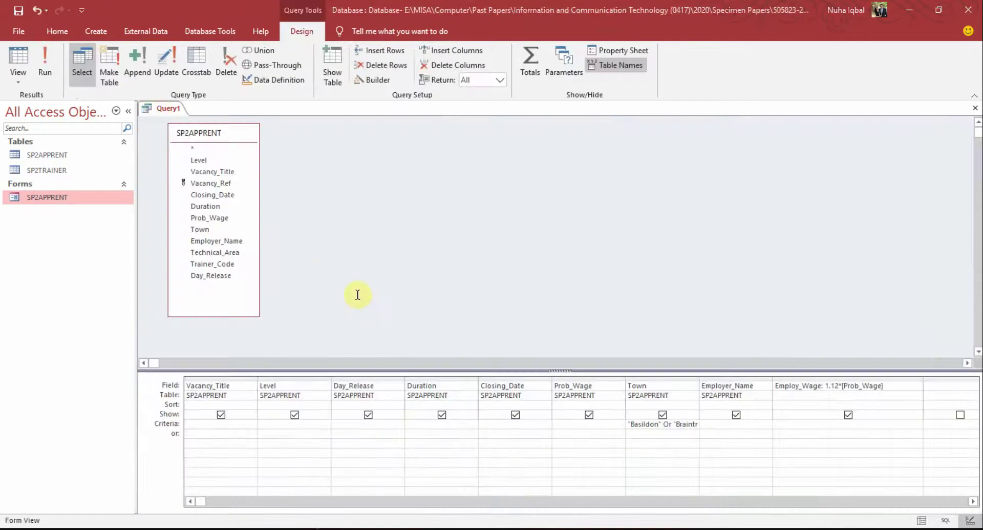
Step: Switch to the exam paper and highlight the condition "Duration is less than 18" in step 25
key("alt+Tab")
left_click(268, 222)
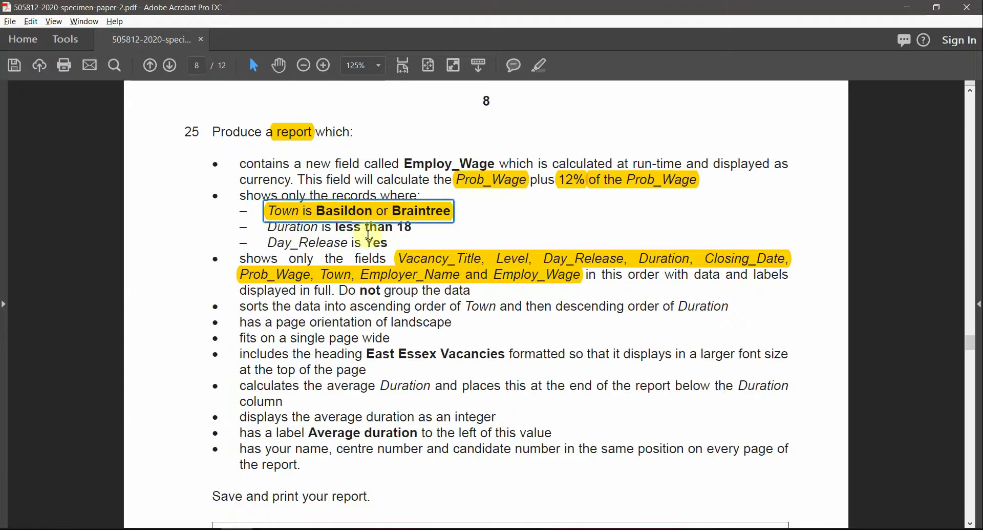
left_click_drag(369, 235, 413, 229)
left_click(537, 65)
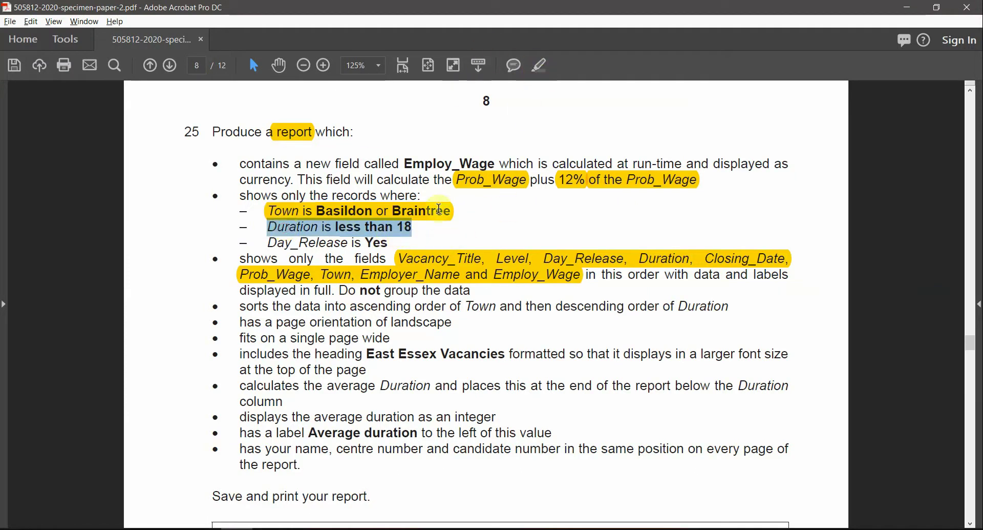
left_click(542, 66)
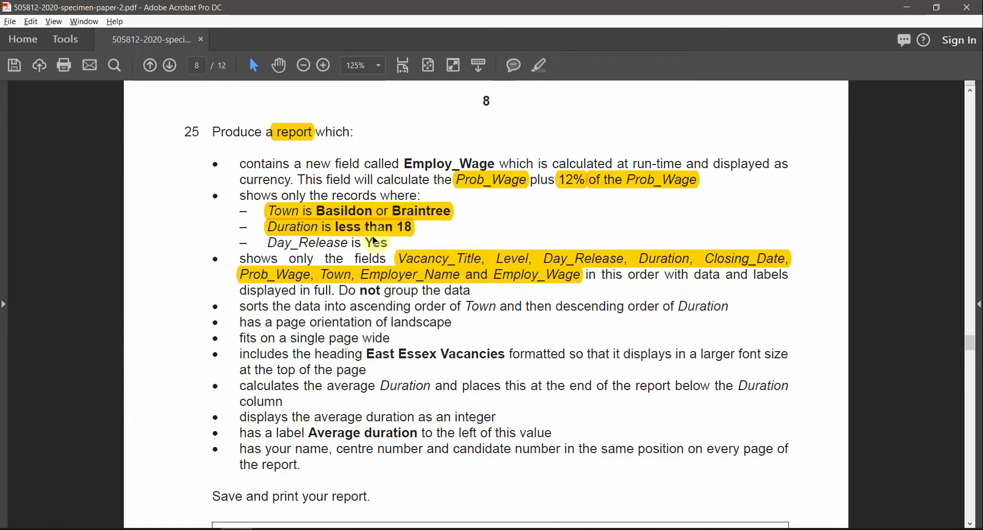
left_click(476, 280)
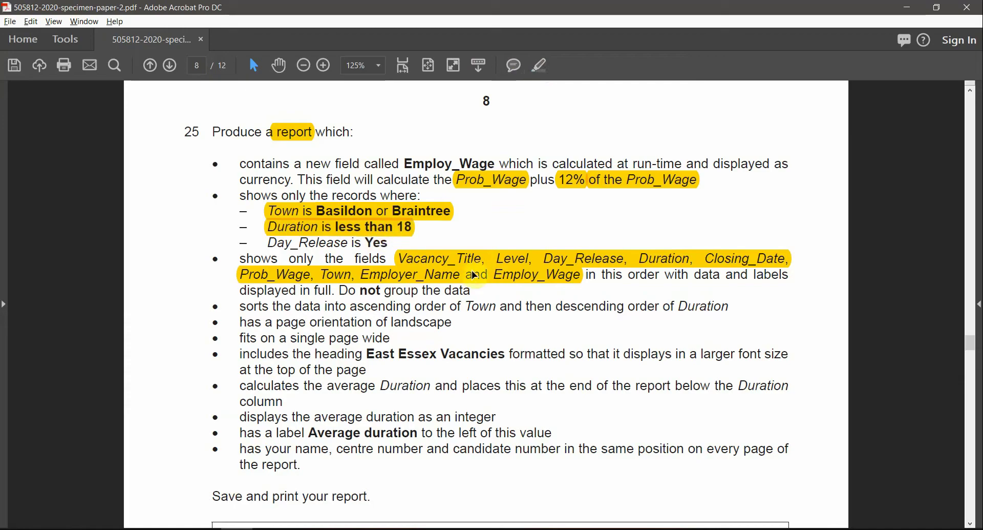
Step: Back in Access, set the Duration criteria to <18 and run the query
key("alt+Tab")
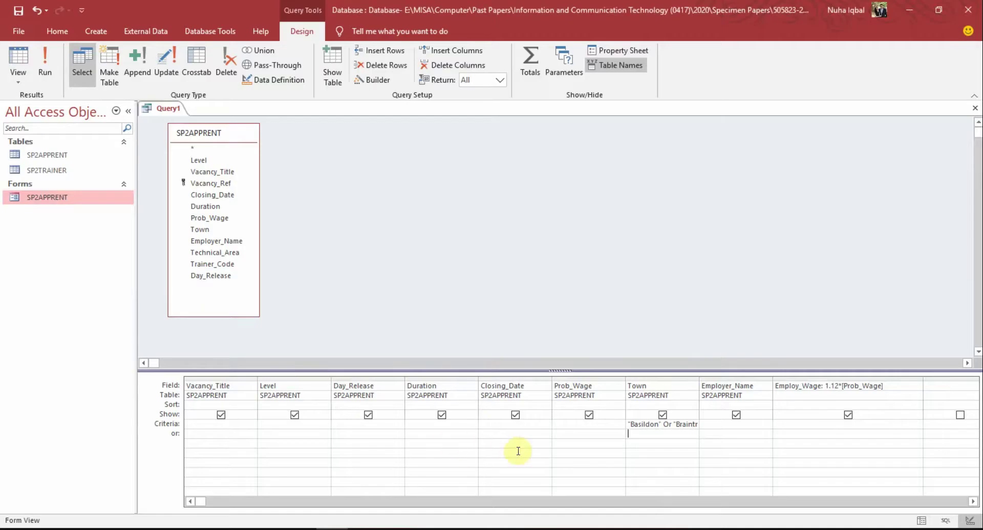
left_click(439, 425)
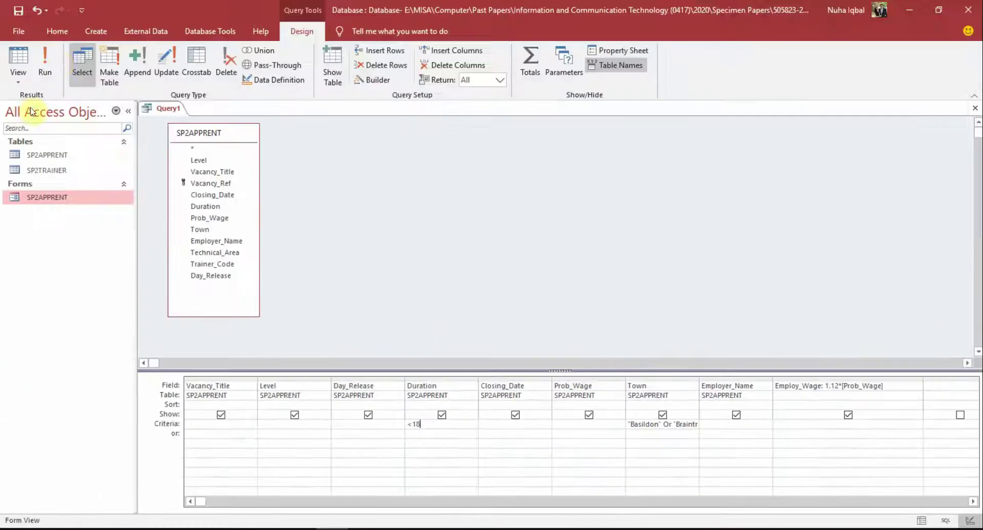
left_click(45, 61)
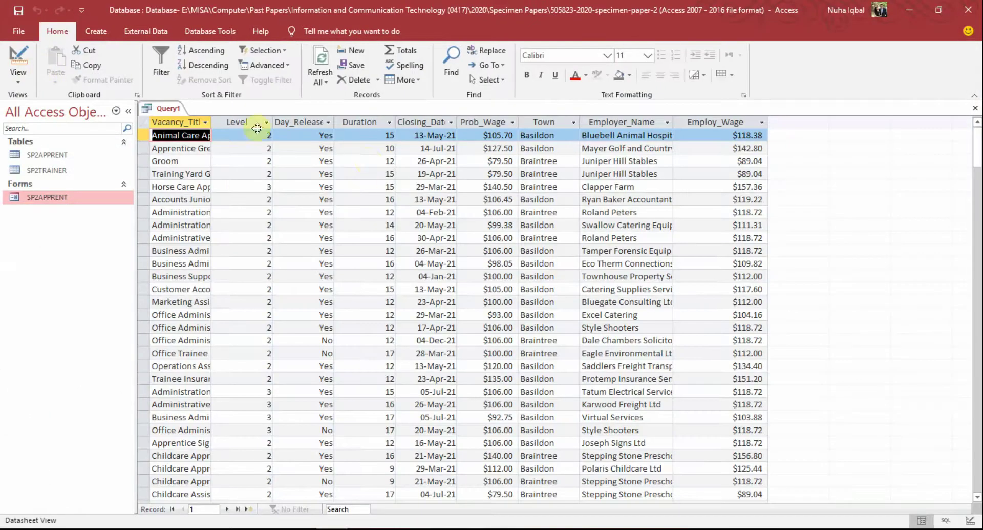
Step: Examine the Duration column through the query records against the less-than-18 condition, and return to the query design
key("alt+Tab")
key("alt+Tab")
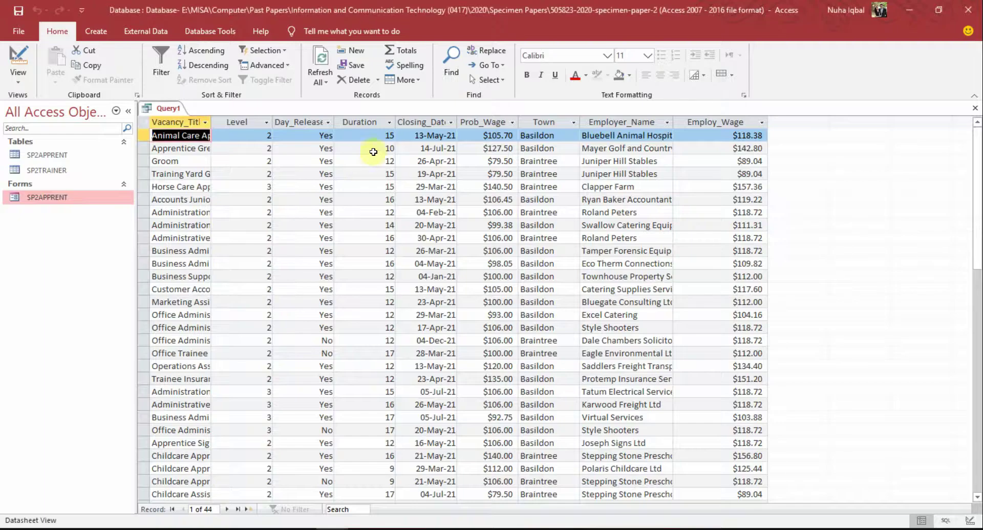
left_click(359, 121)
scroll(378, 226, "down", 1)
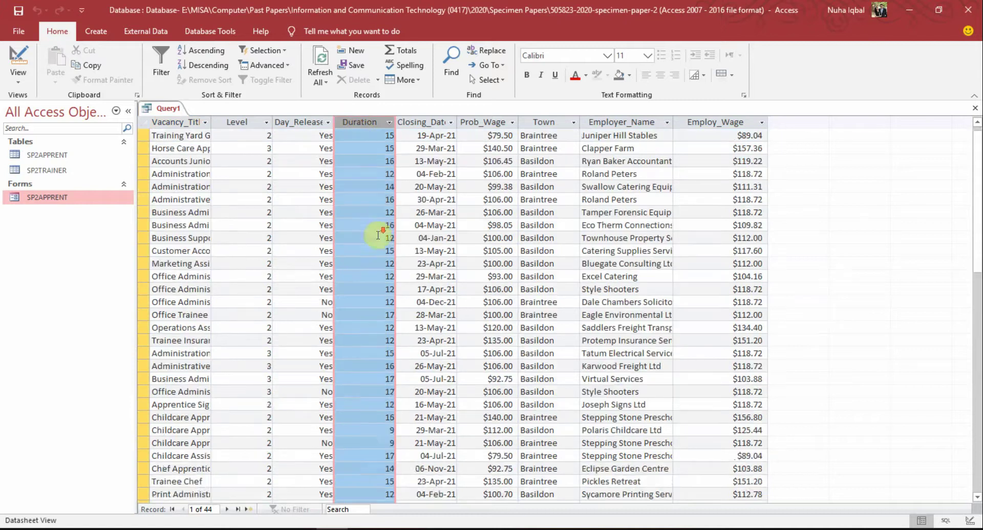
scroll(378, 235, "down", 4)
left_click(384, 225)
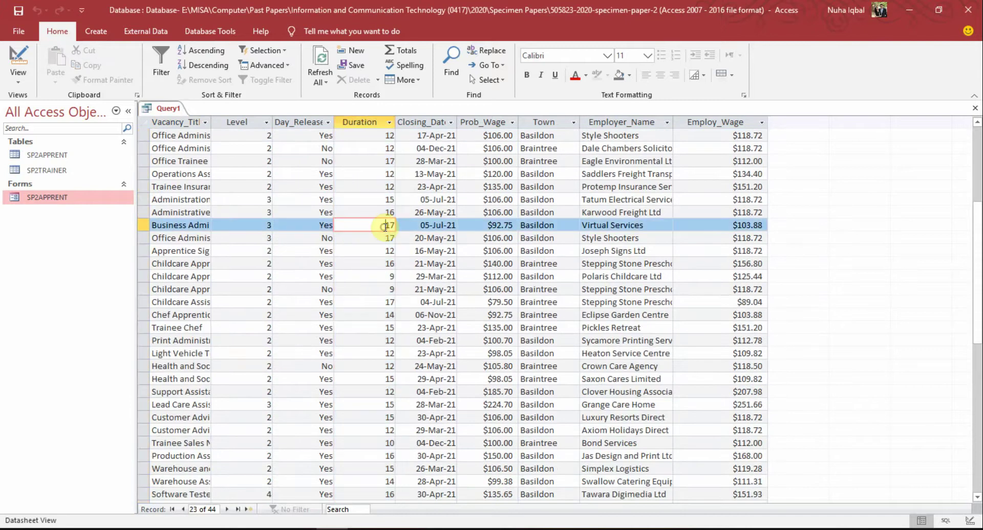
scroll(373, 278, "down", 3)
scroll(373, 278, "up", 6)
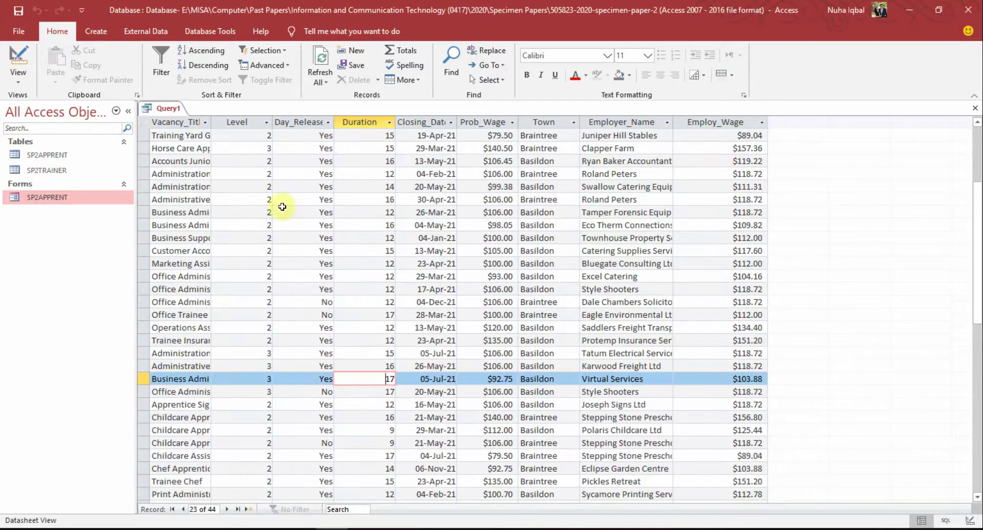
left_click(16, 61)
Step: Highlight "Day_Release is Yes" on the exam paper and set the Day_Release criteria to Yes in the Access query
key("alt+Tab")
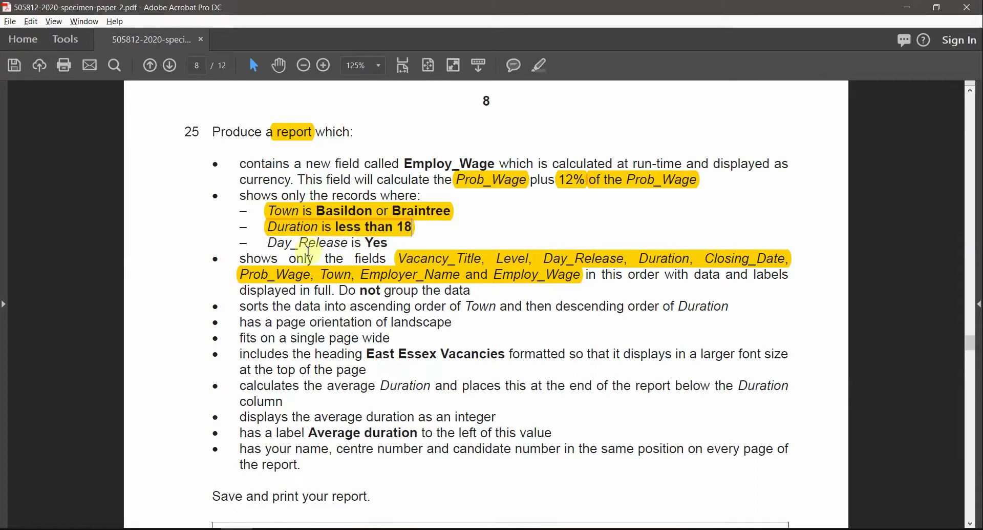
left_click_drag(267, 242, 389, 245)
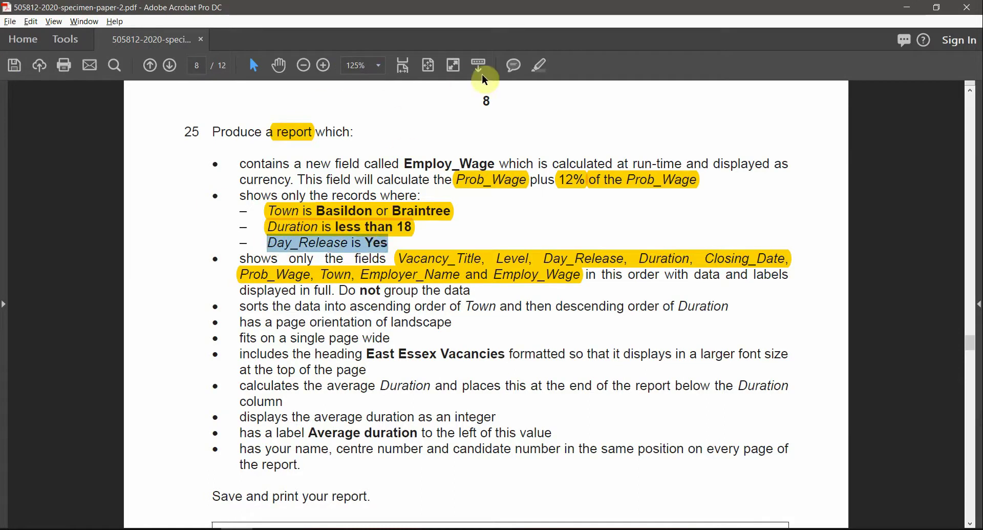
key("alt+Tab")
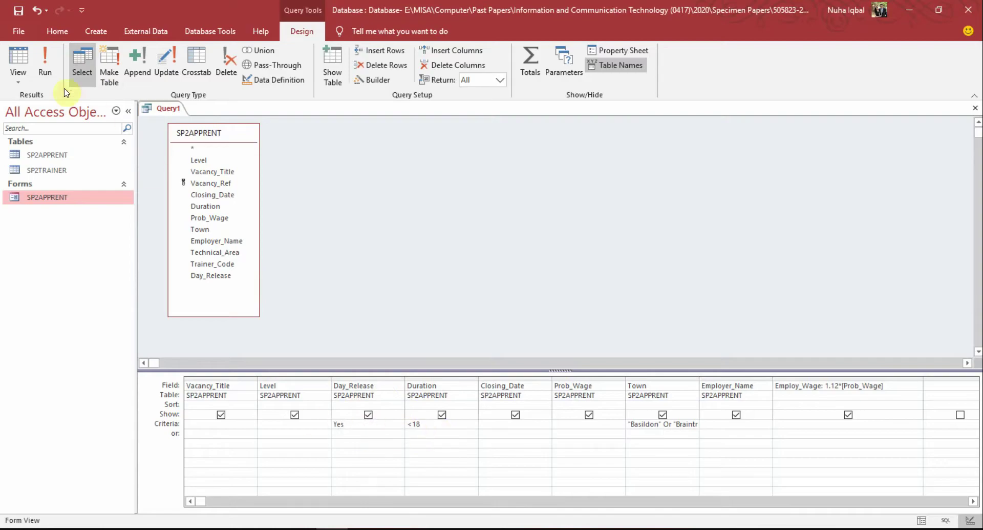
Step: Run the query, check the Day_Release column through to the last record, and return to the query design
left_click(43, 68)
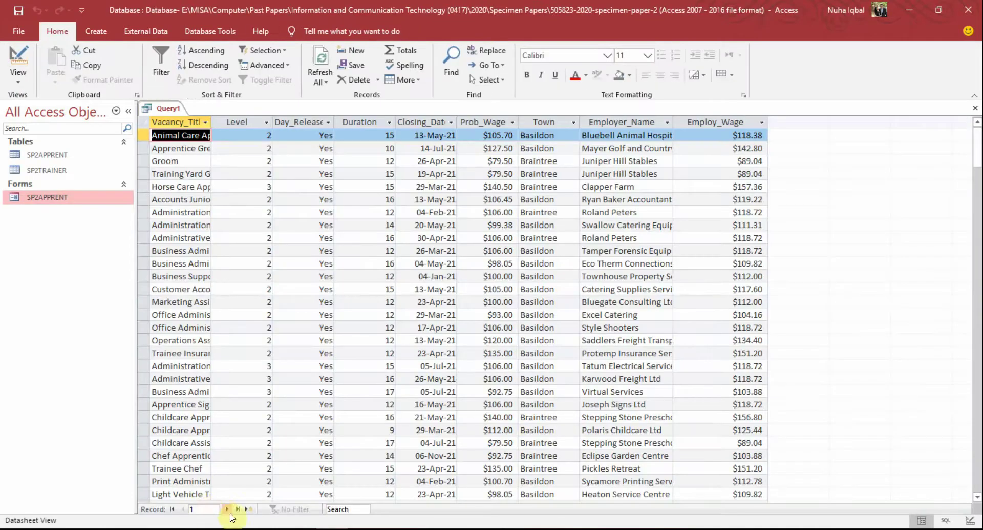
left_click(237, 509)
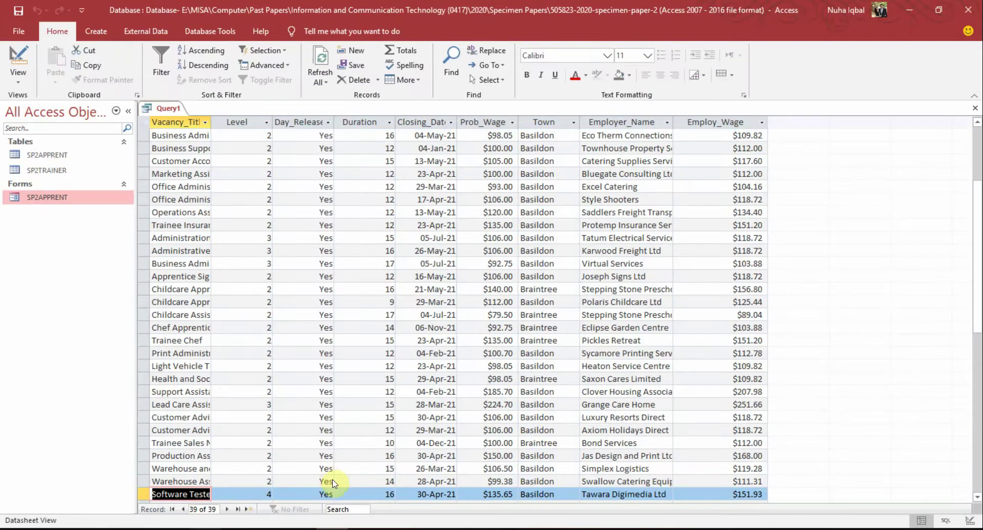
scroll(433, 384, "up", 2)
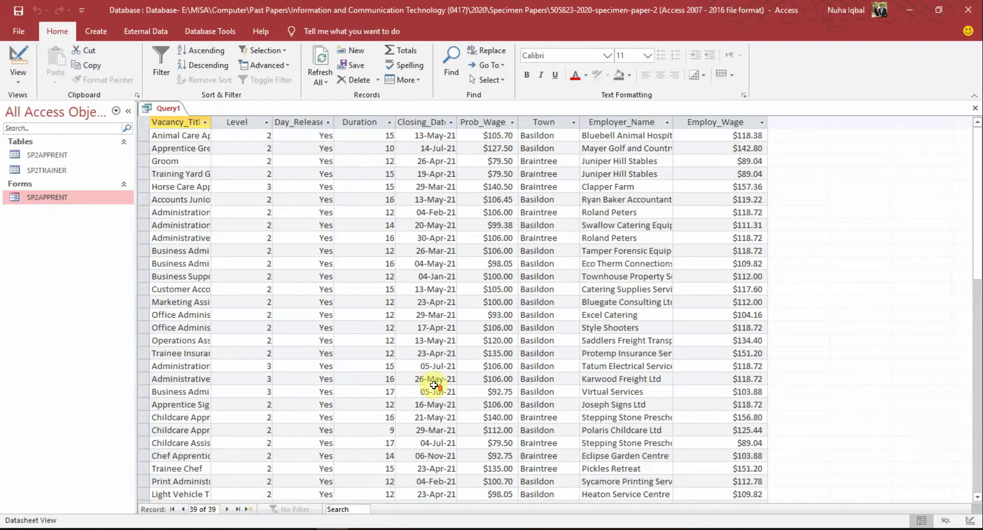
left_click(301, 122)
scroll(358, 285, "down", 7)
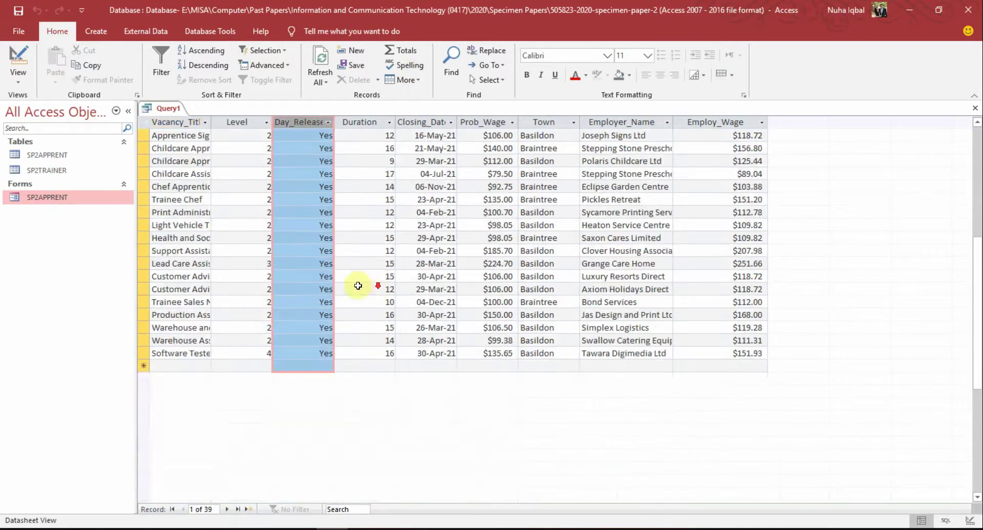
scroll(358, 285, "up", 7)
left_click(18, 59)
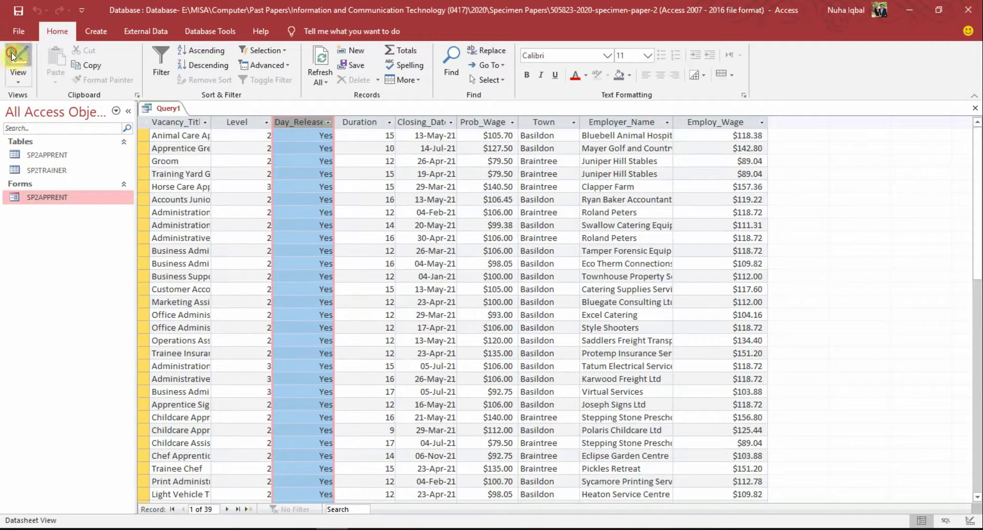
Step: Switch to the exam paper and review the remaining step 25 requirements on grouping, sorting, page layout, heading and average Duration
key("alt+Tab")
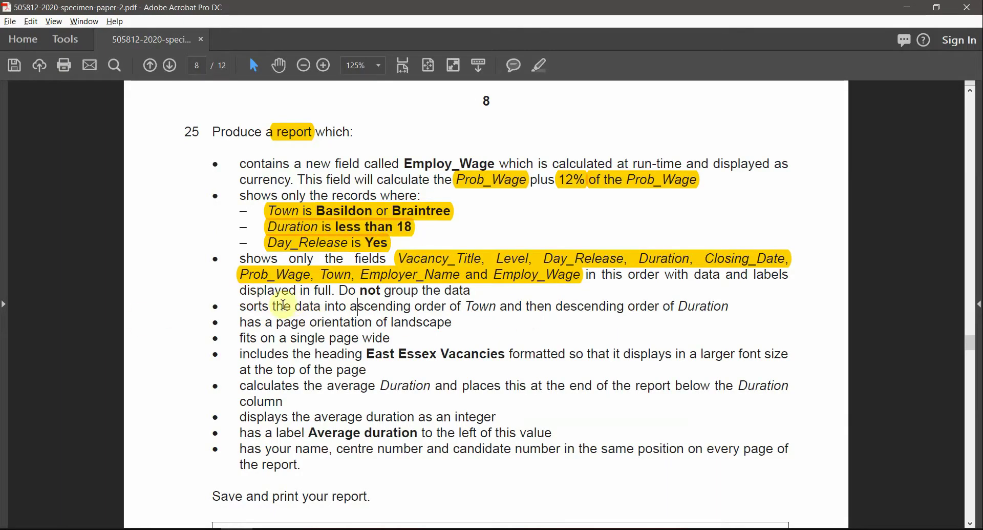
left_click_drag(341, 290, 450, 292)
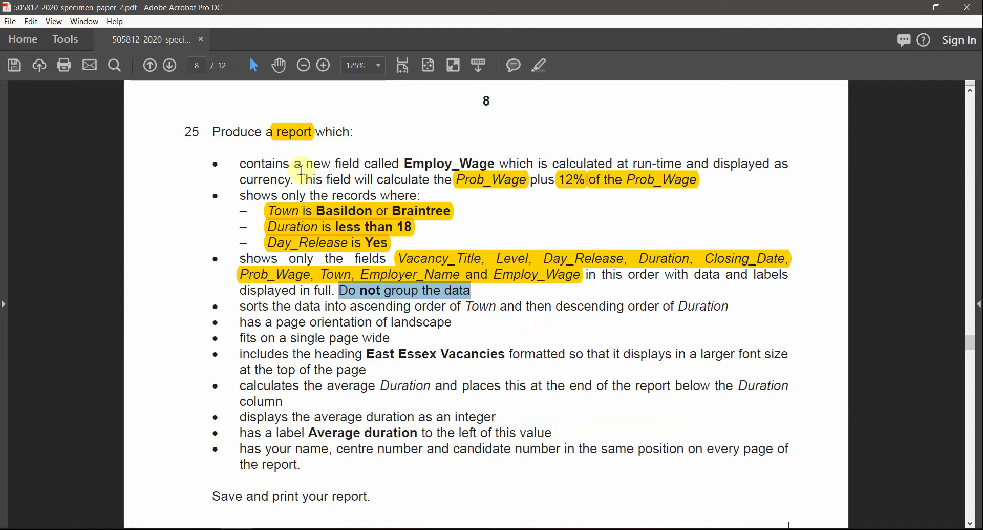
left_click(299, 323)
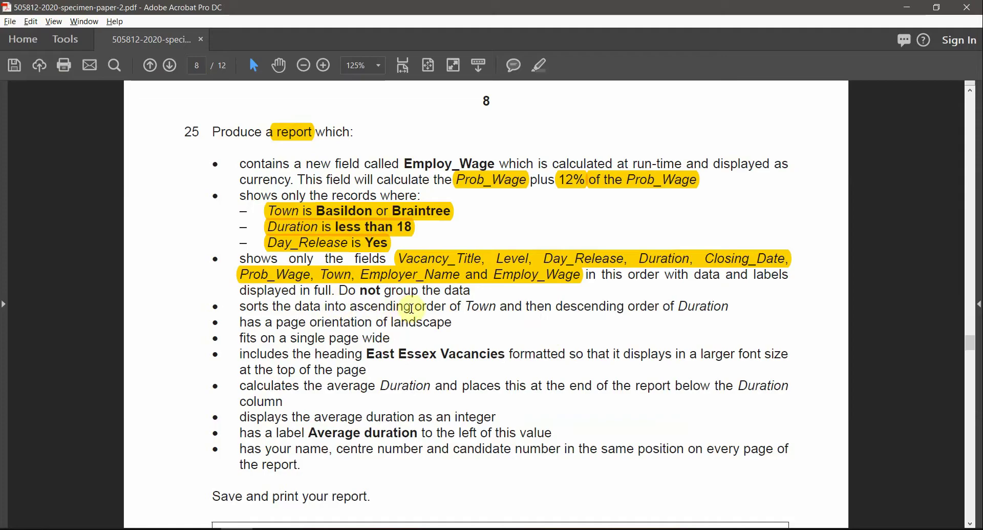
left_click_drag(443, 309, 496, 311)
left_click_drag(240, 291, 331, 419)
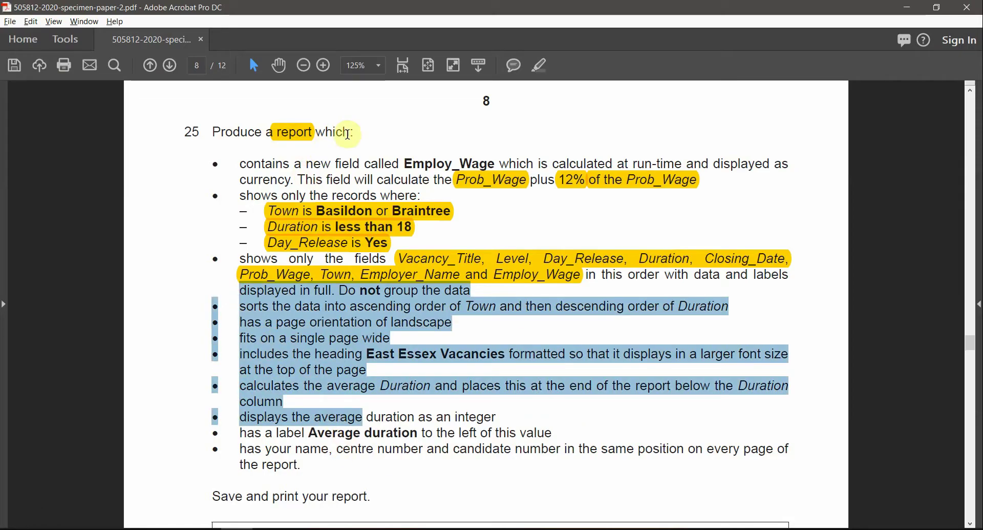
left_click_drag(353, 134, 249, 135)
Step: Return to Access and save the query as "step 25", checking the step number on the exam paper
key("alt+Tab")
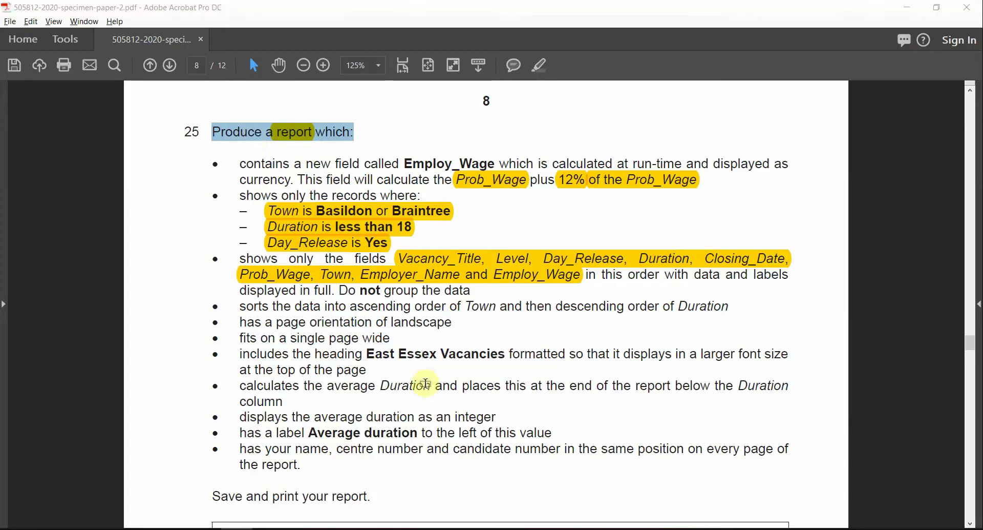
right_click(180, 109)
left_click(194, 62)
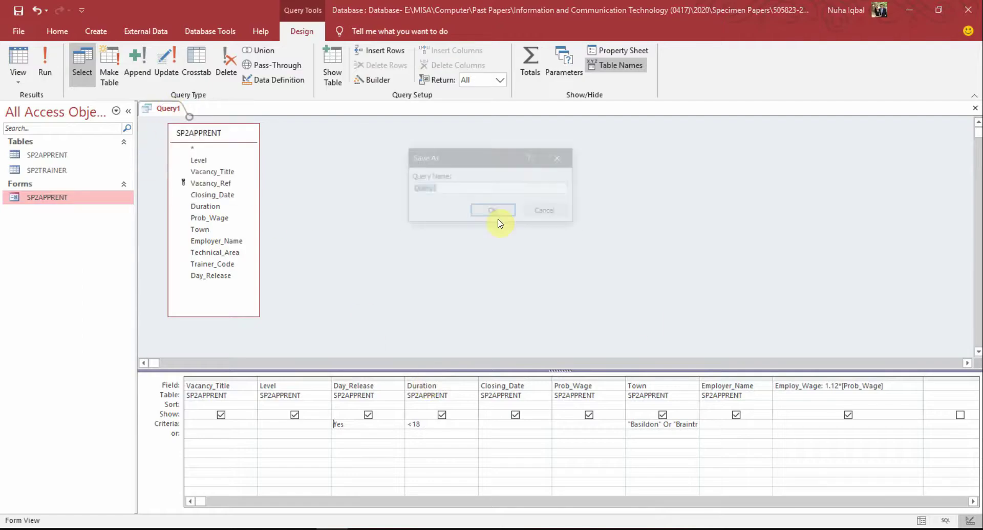
key("alt+Tab")
left_click(191, 133)
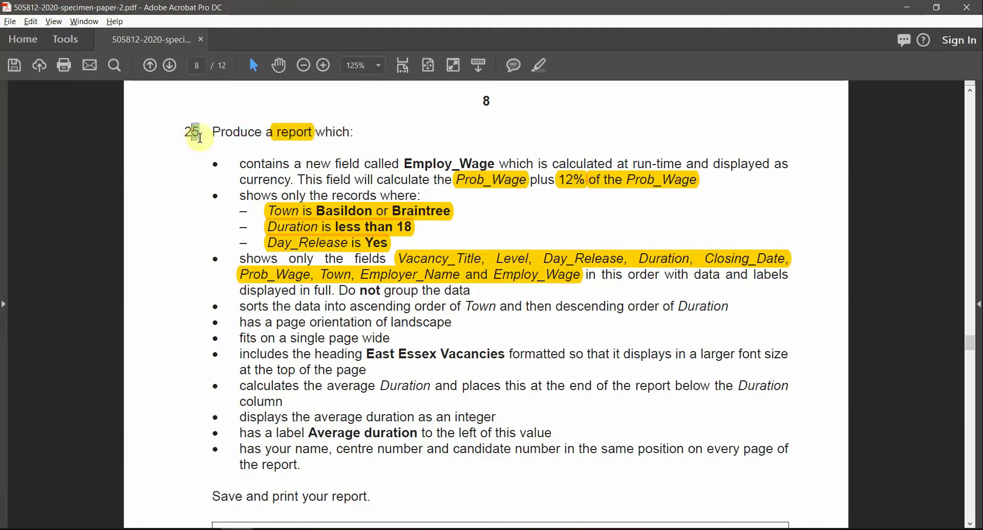
key("alt+Tab")
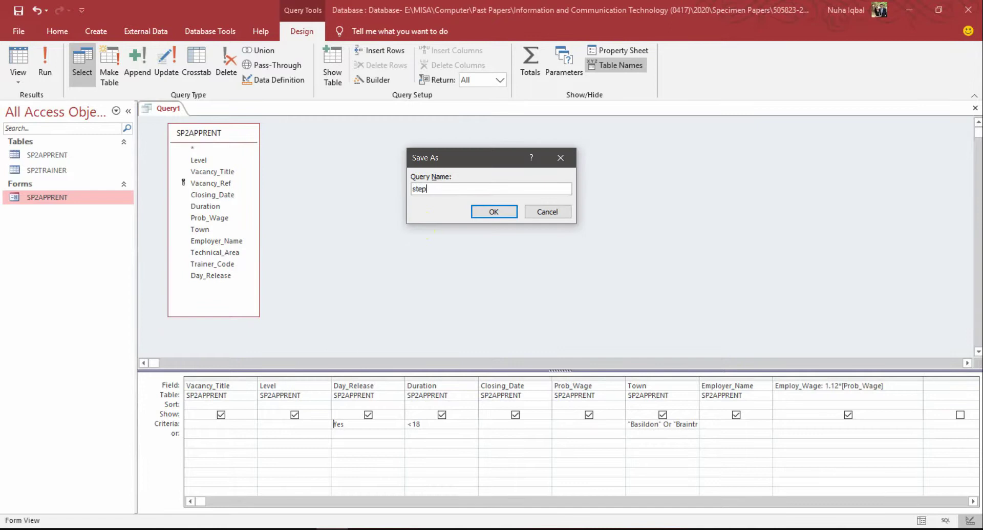
type("step 25")
key("Return")
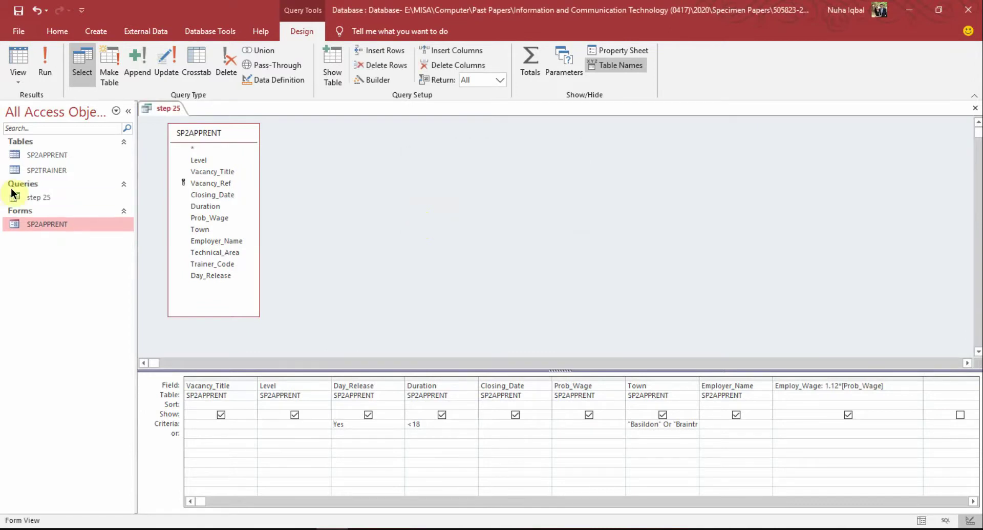
Step: Close all open objects in Access and recheck the step 25 requirements on the exam paper
left_click(40, 196)
right_click(171, 109)
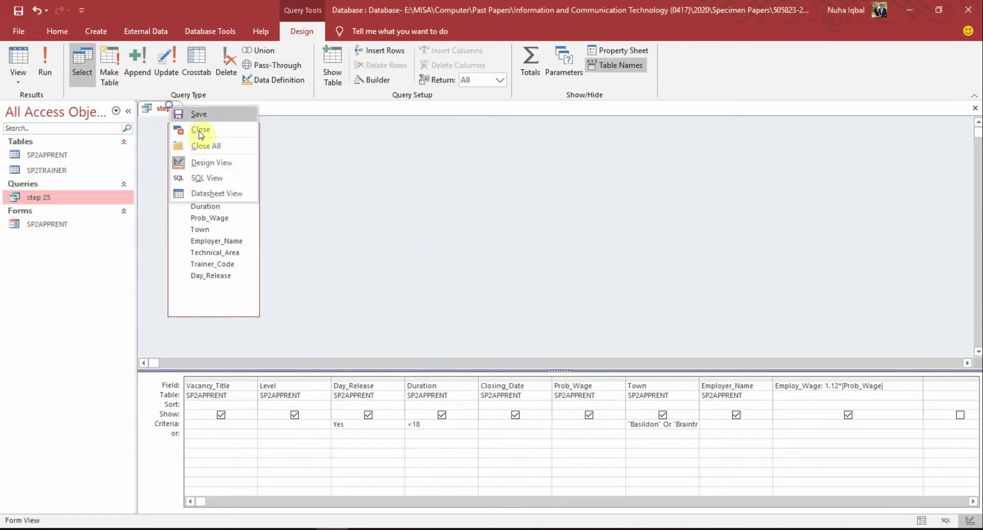
left_click(200, 145)
key("alt+Tab")
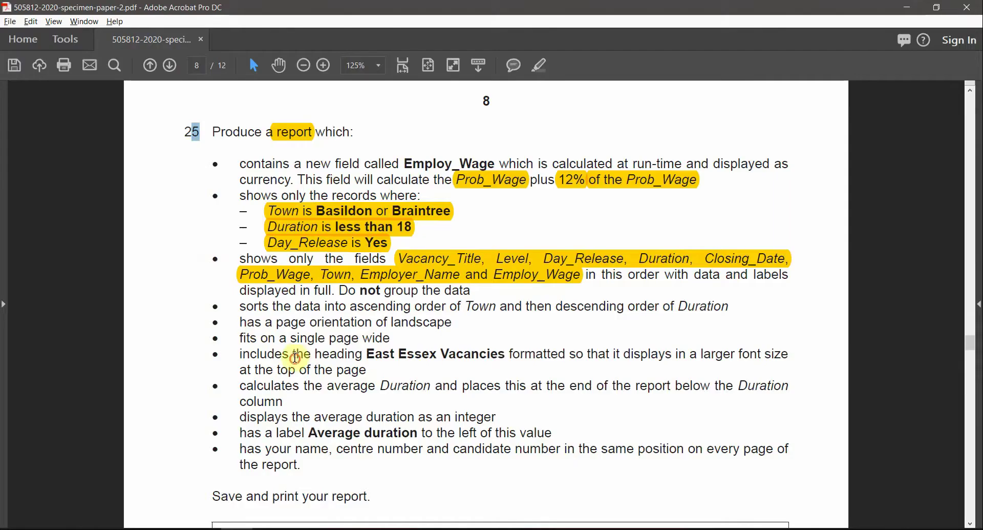
left_click(295, 356)
key("alt+Tab")
Step: Start the Report Wizard on Query: step 25 and add all of its fields to the report
left_click(106, 32)
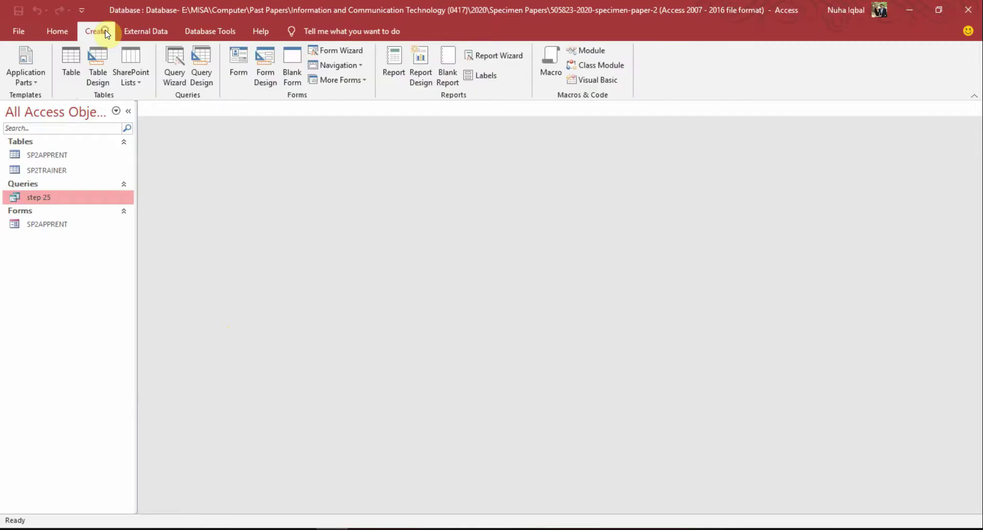
left_click(499, 55)
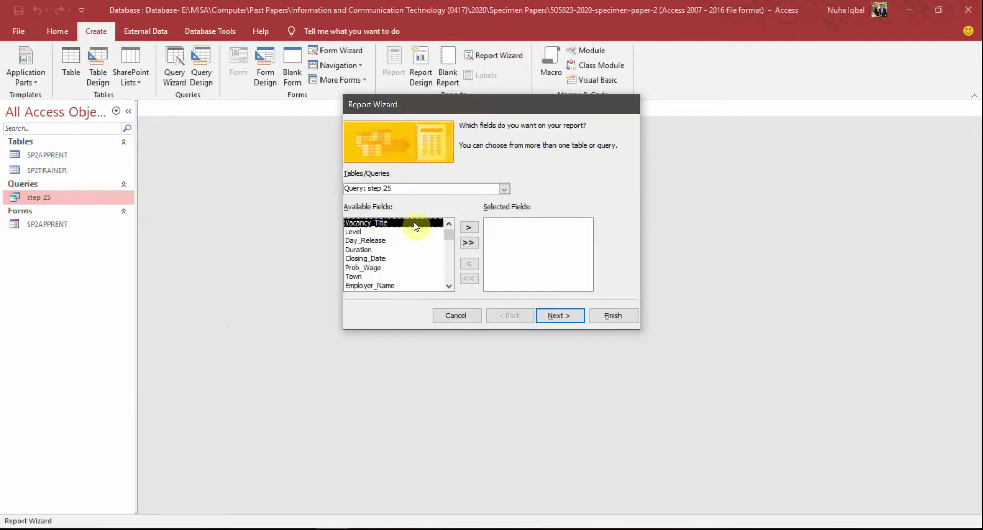
left_click(505, 188)
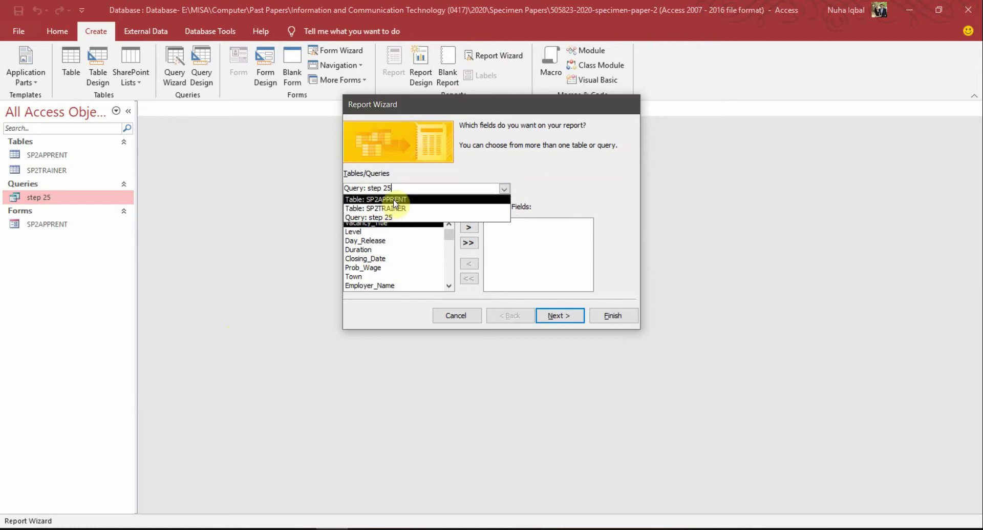
left_click(380, 218)
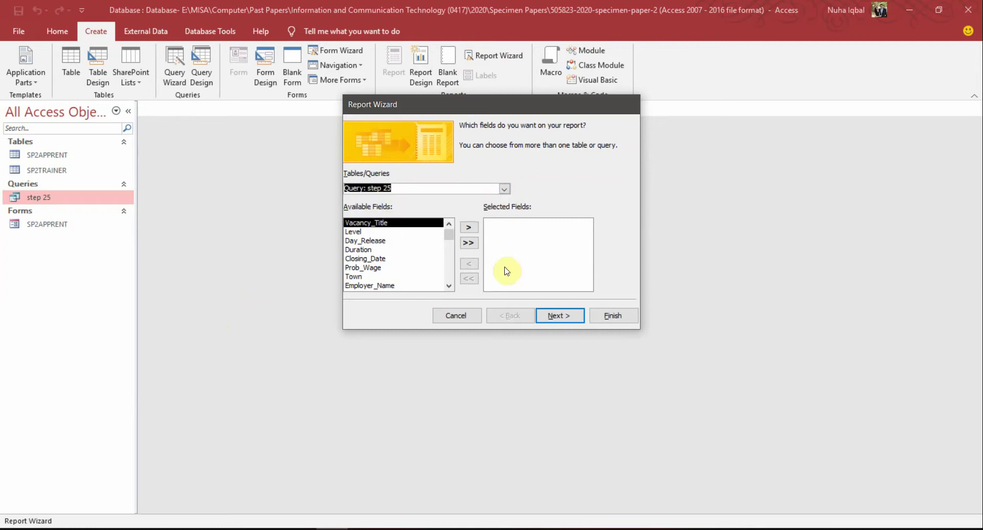
key("alt+Tab")
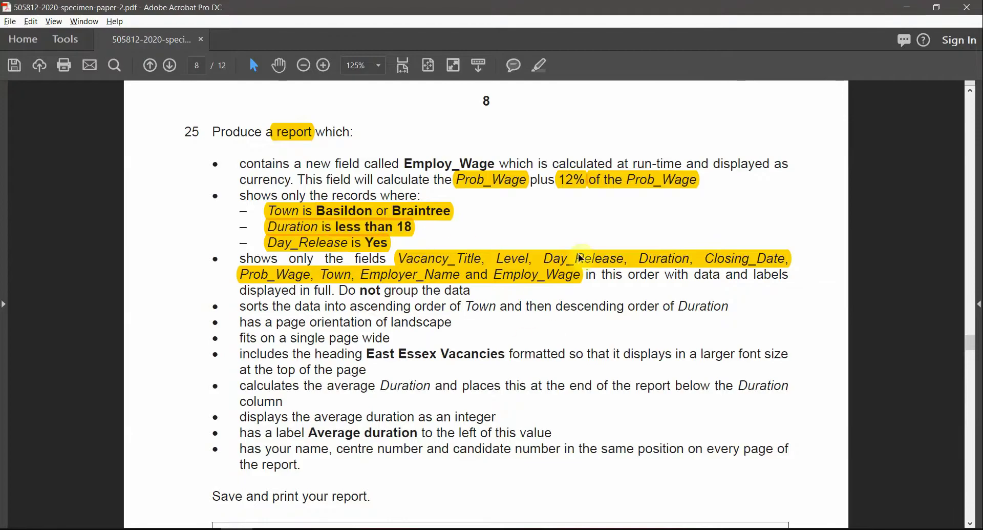
key("alt+Tab")
left_click(469, 243)
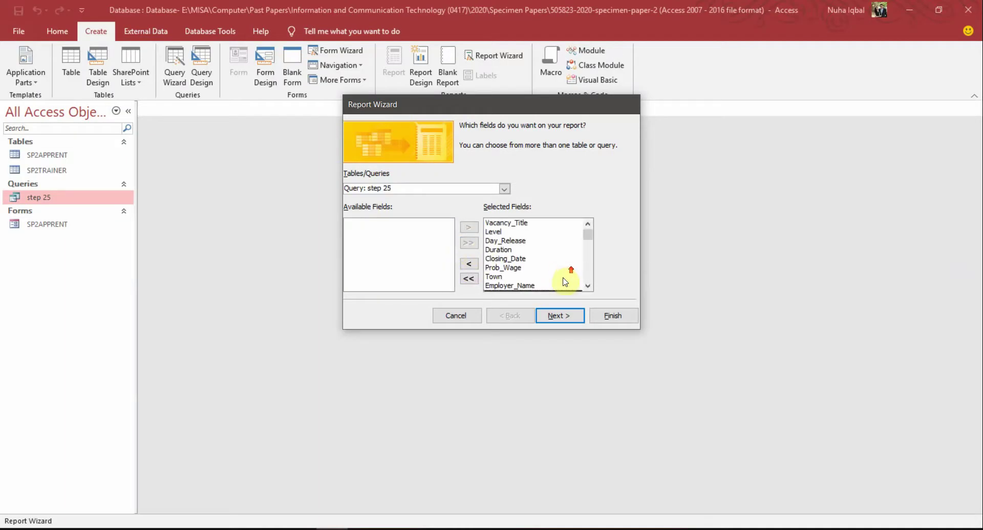
Step: Compare the order of the selected fields with the exam paper and continue to the wizard's grouping options
key("alt+Tab")
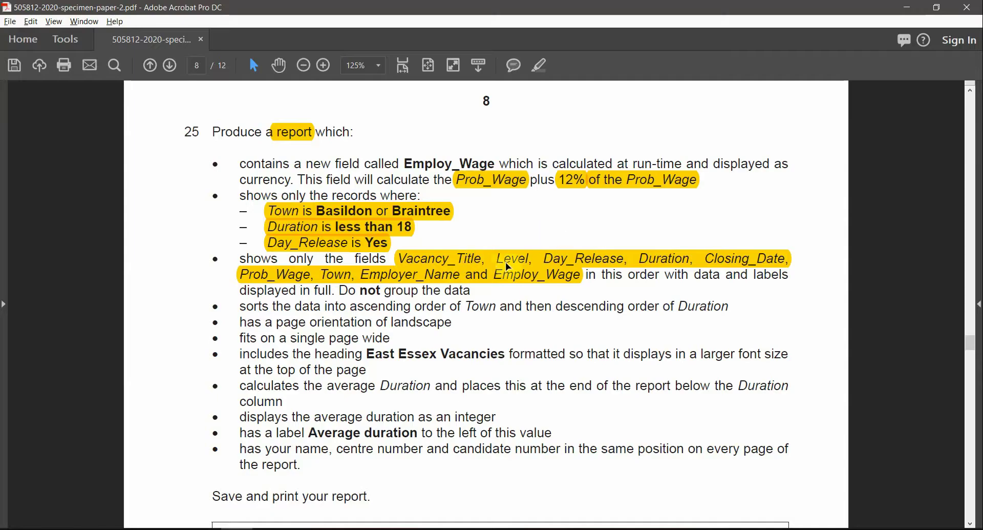
key("alt+Tab")
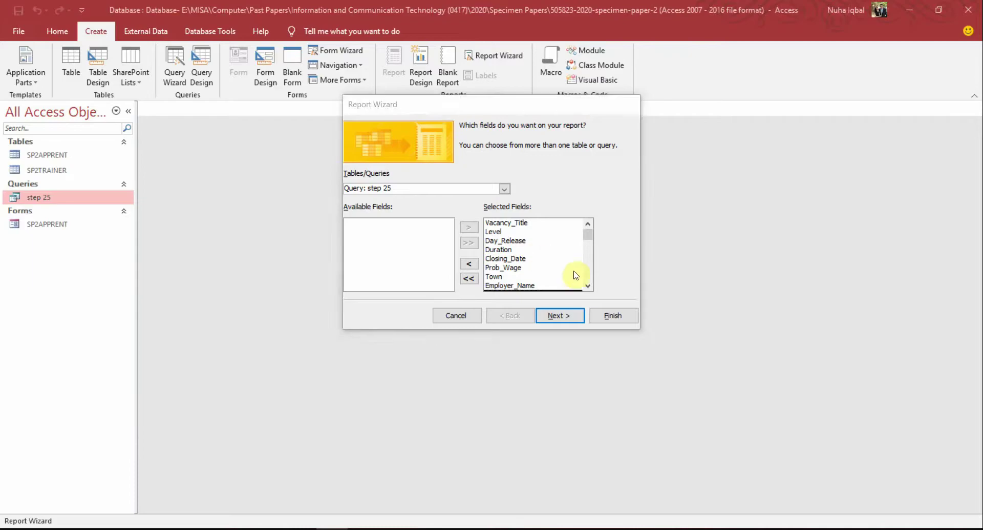
key("alt+Tab")
key("alt+Tab")
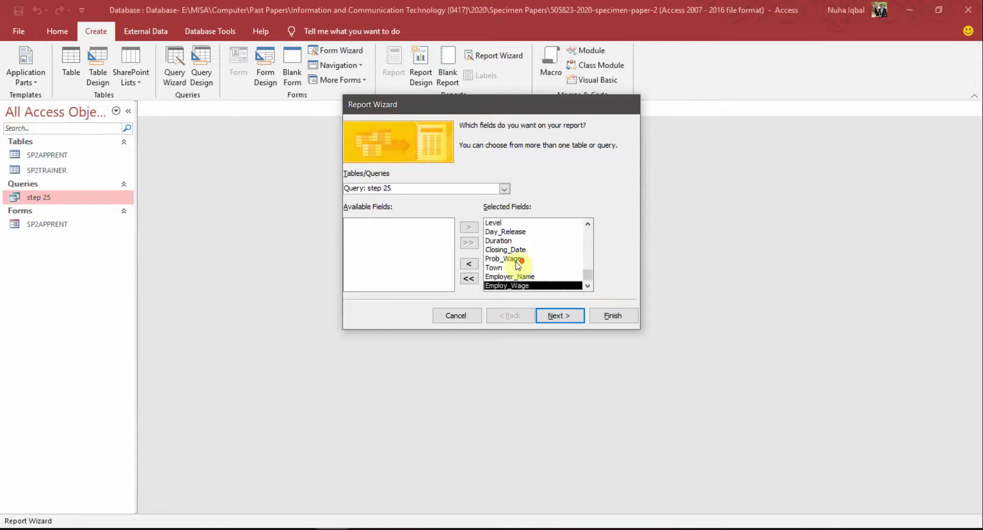
key("alt+Tab")
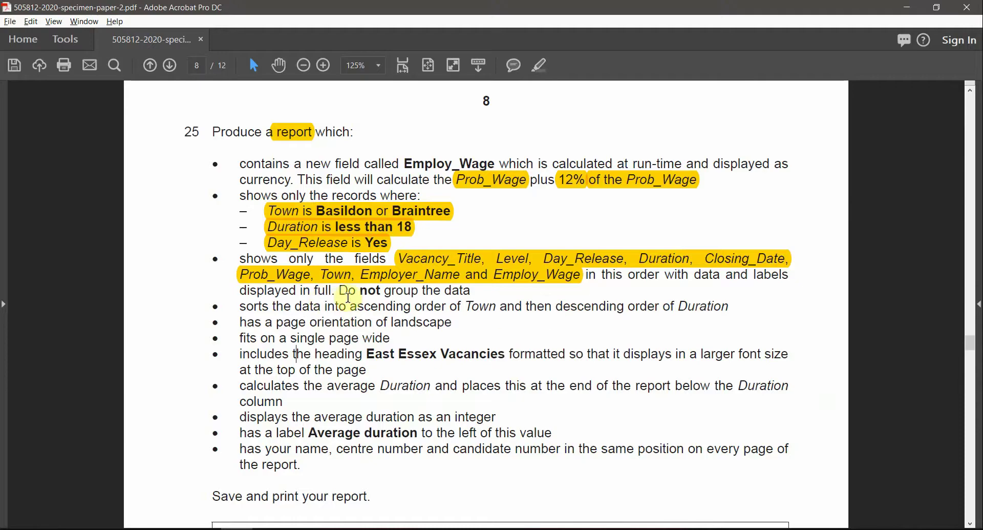
key("alt+Tab")
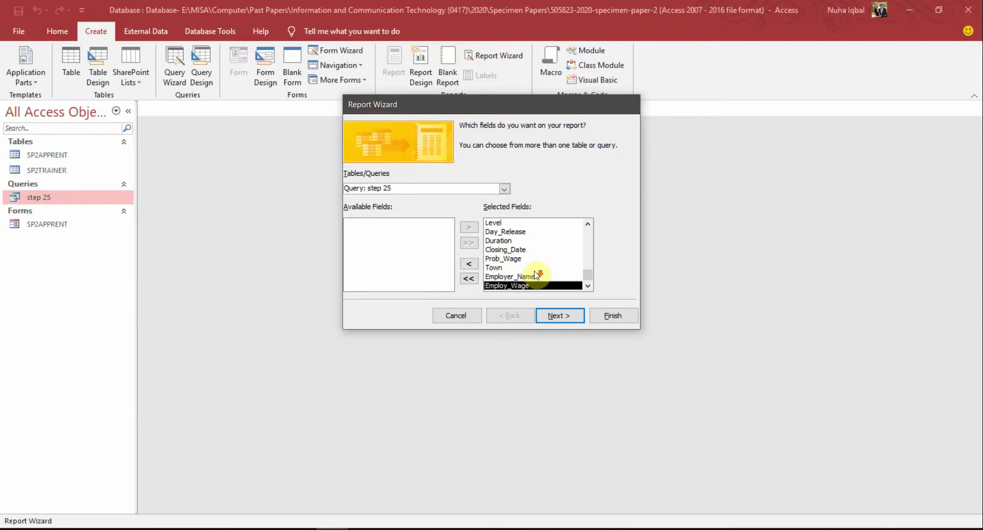
key("alt+Tab")
key("alt+Tab")
left_click(563, 320)
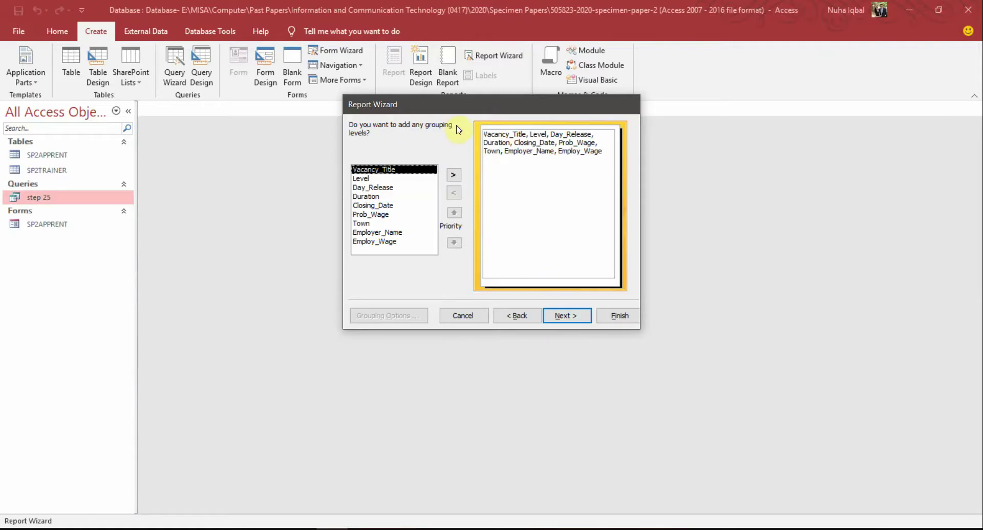
Step: Highlight "Do not group the data" on the exam paper and continue the Report Wizard without any grouping level
key("alt+Tab")
left_click_drag(472, 291, 348, 286)
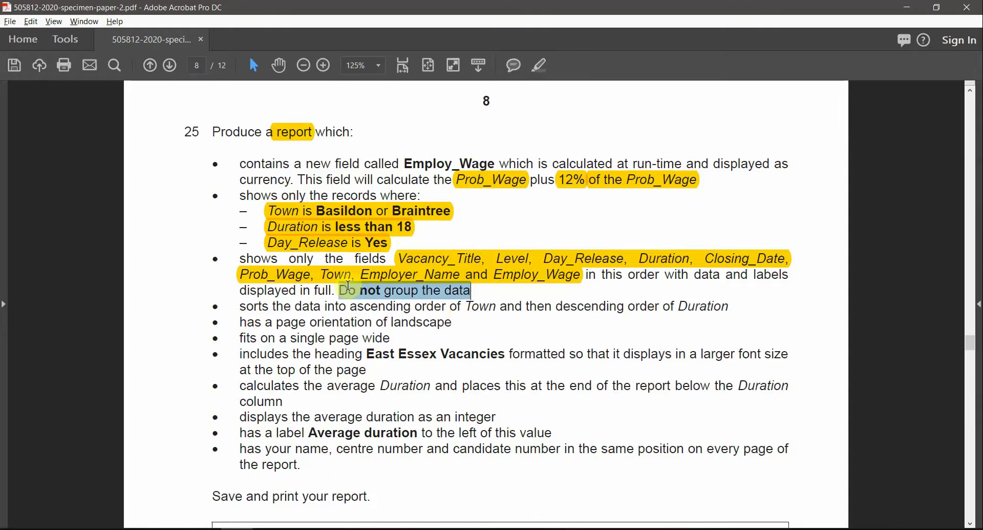
key("alt+Tab")
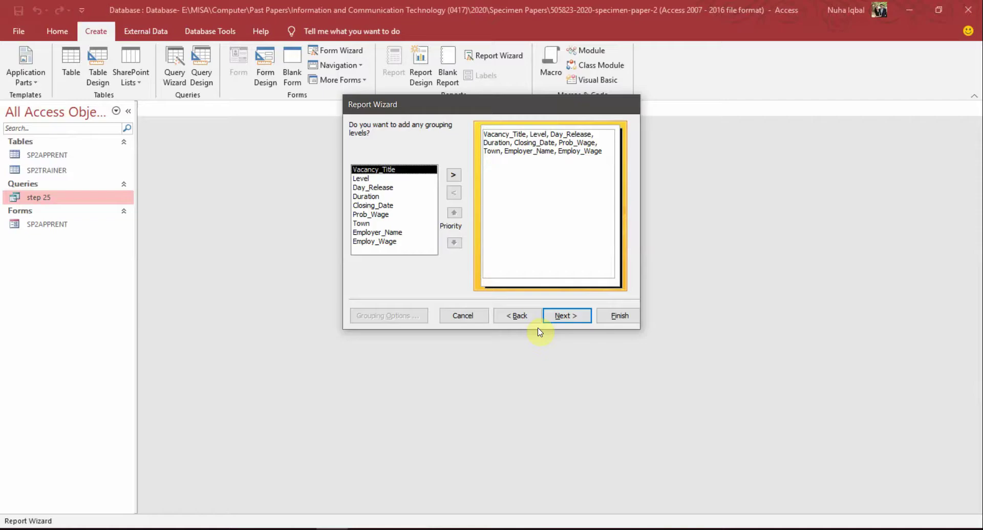
left_click(564, 320)
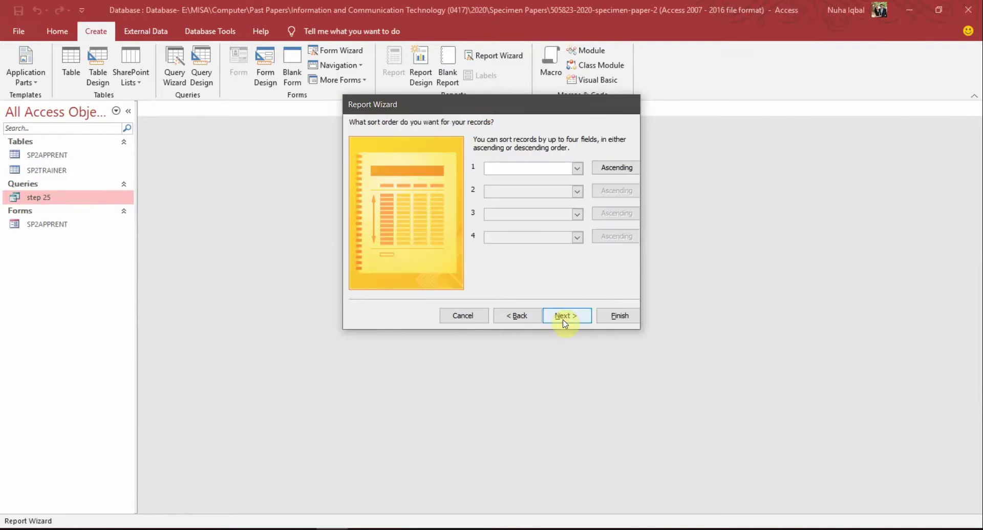
Step: Check the sorting requirement on the exam paper and continue to the wizard's layout options without choosing a sort field
key("alt+Tab")
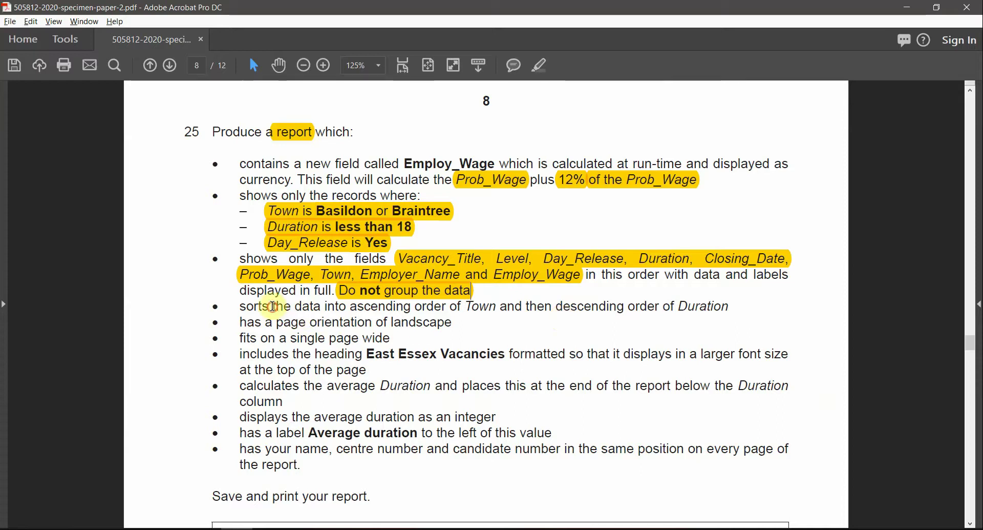
left_click_drag(274, 306, 425, 322)
key("alt+Tab")
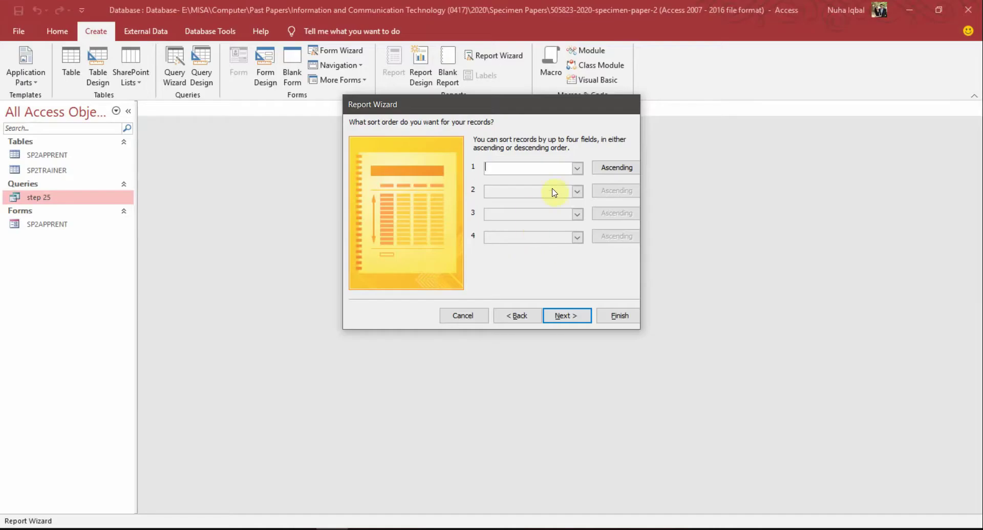
left_click(579, 167)
left_click(579, 170)
left_click_drag(526, 99, 474, 147)
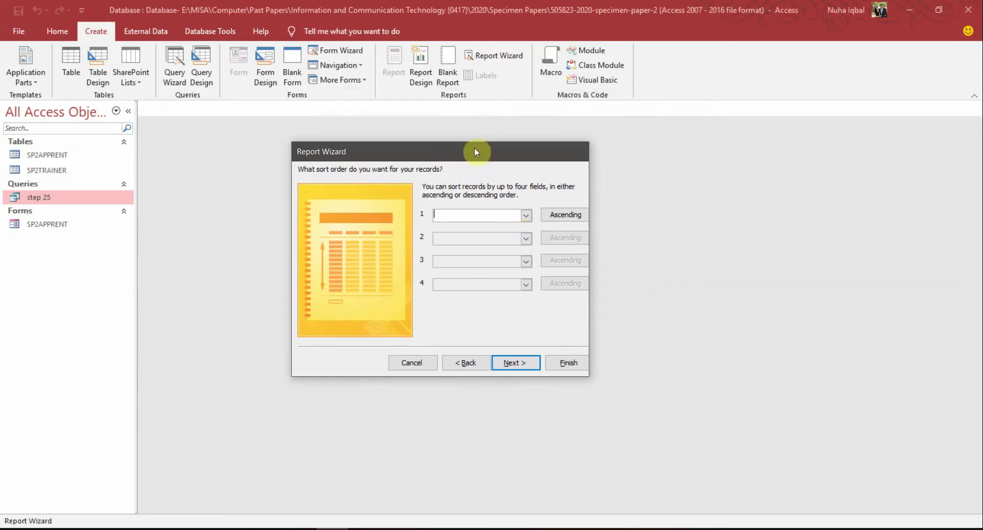
left_click(504, 368)
Step: Highlight "fits on a single page wide" on the exam paper and check the wizard's option to adjust field widths to fit a page
key("alt+Tab")
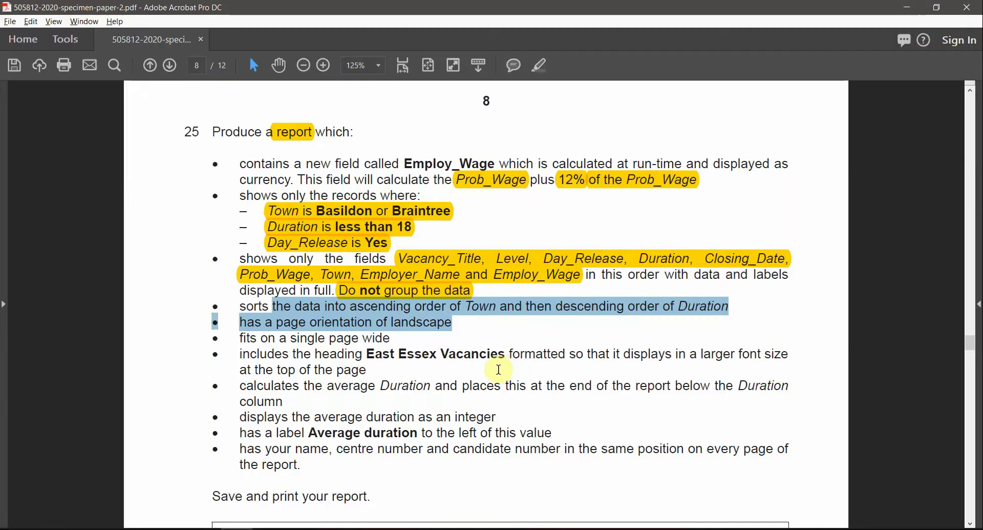
left_click(337, 354)
left_click_drag(244, 338, 390, 338)
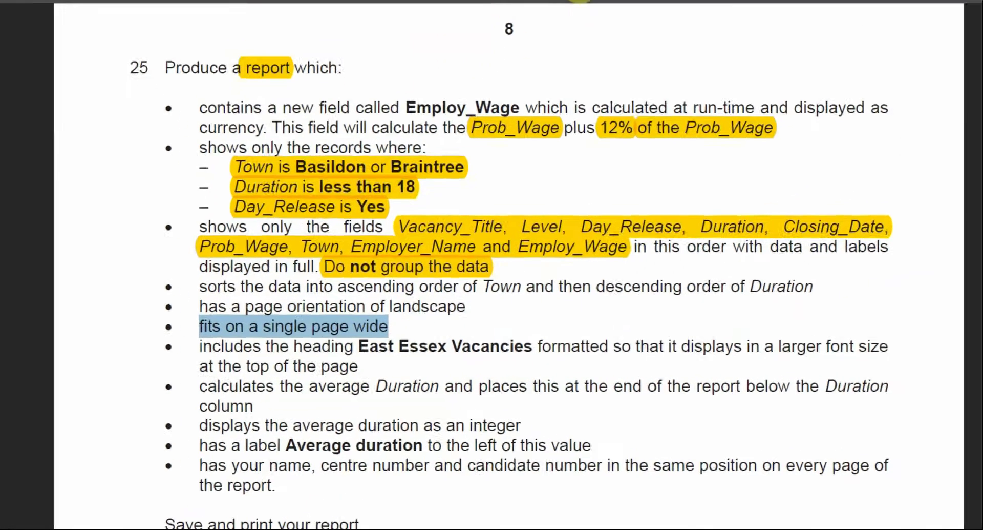
left_click(541, 66)
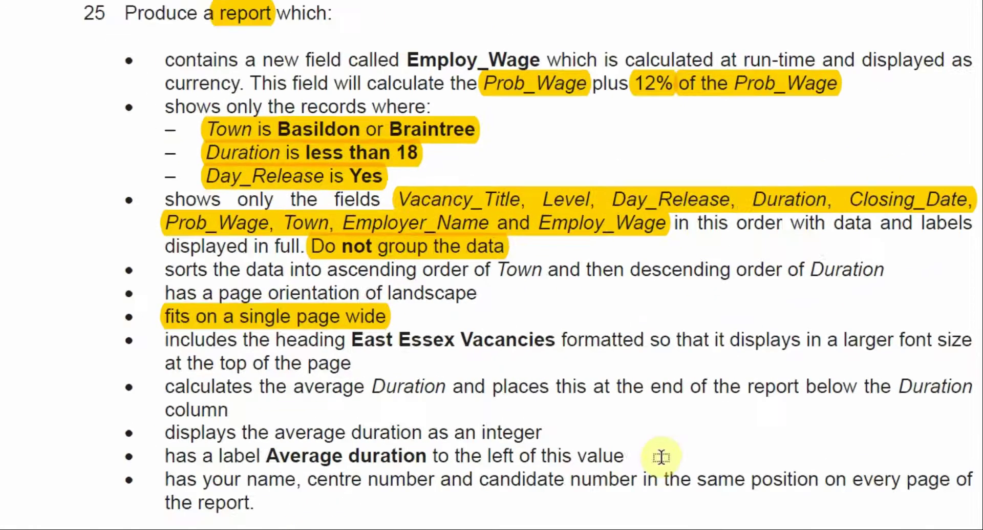
key("alt+Tab")
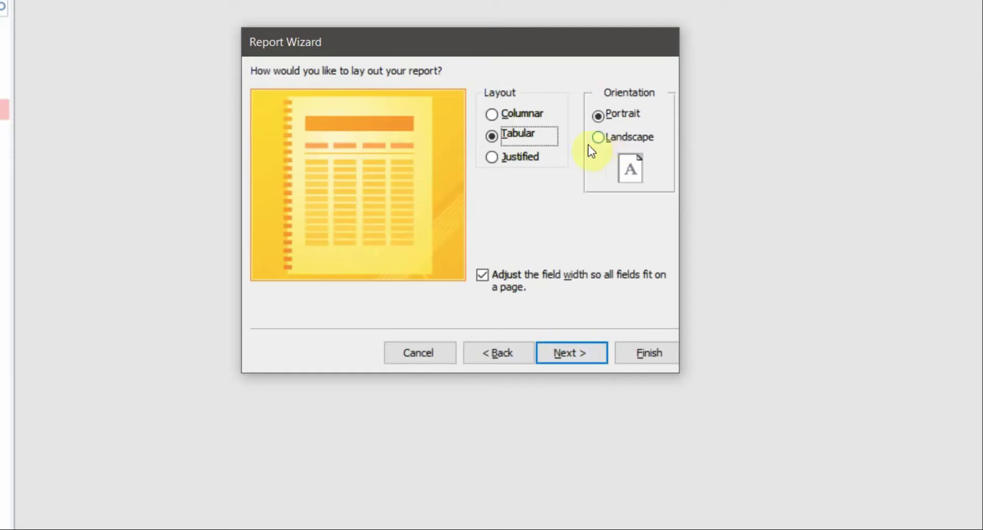
left_click(481, 275)
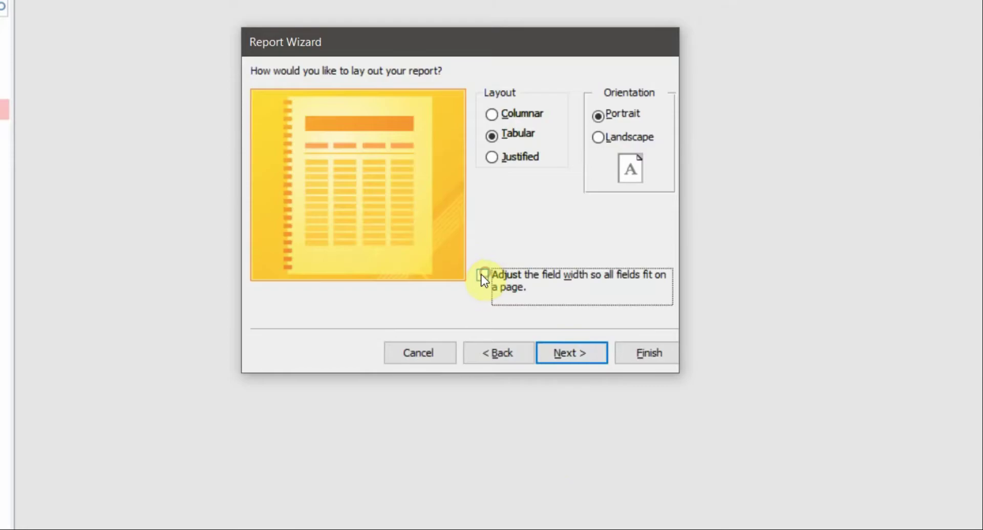
Step: Highlight "has a page orientation of landscape" on the exam paper and set the report's orientation to Landscape
key("alt+Tab")
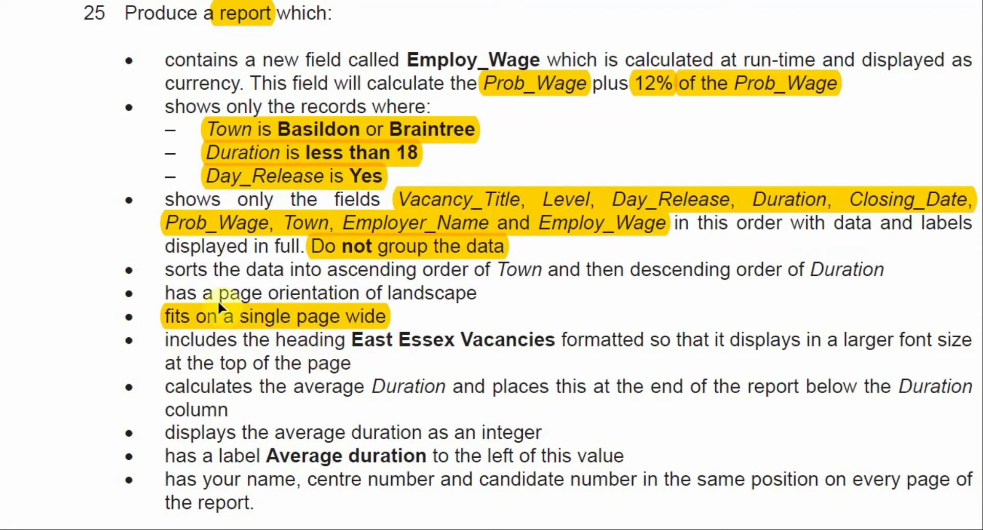
left_click(173, 289)
left_click_drag(173, 289, 473, 297)
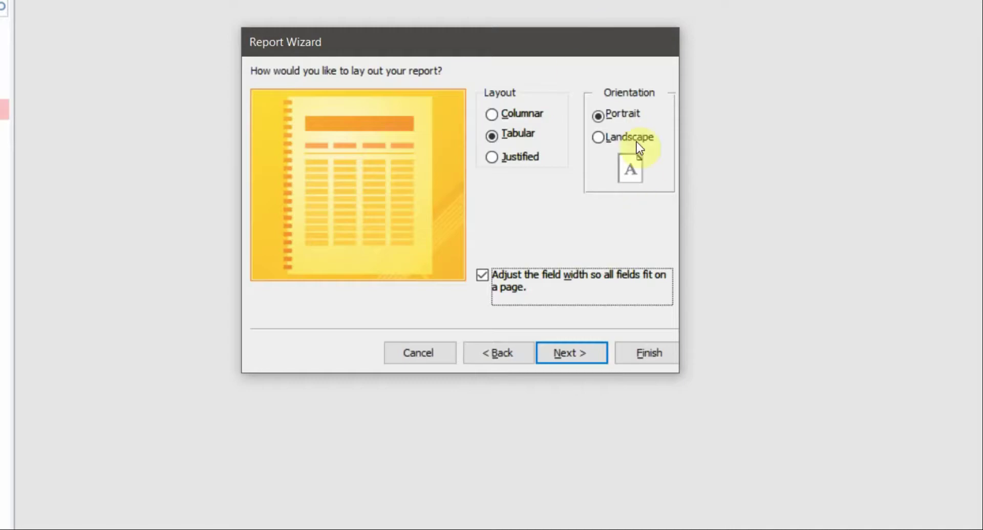
left_click(635, 134)
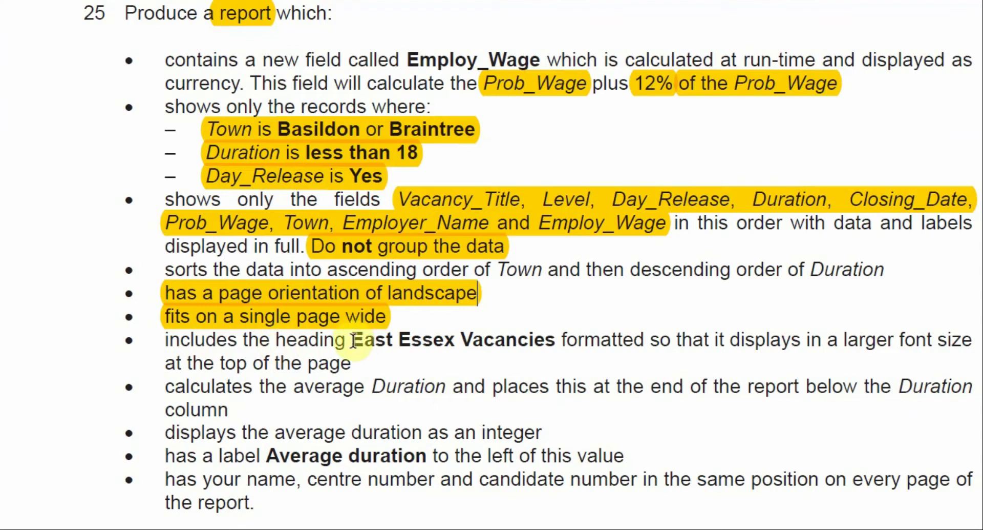
Step: Copy "East Essex Vacancies" from the exam paper as the report title, finish the wizard, and highlight the heading on the paper
left_click_drag(353, 340, 526, 340)
key("ctrl+c")
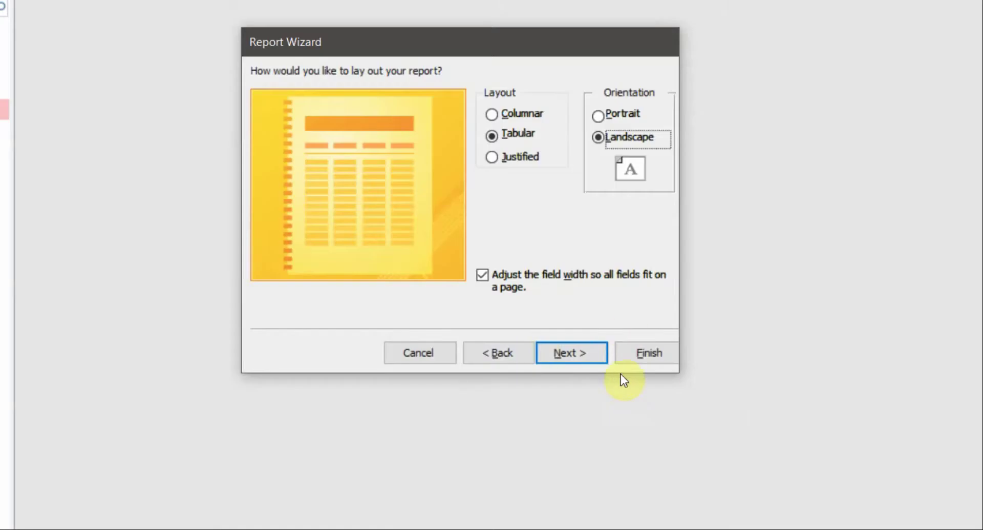
left_click(558, 353)
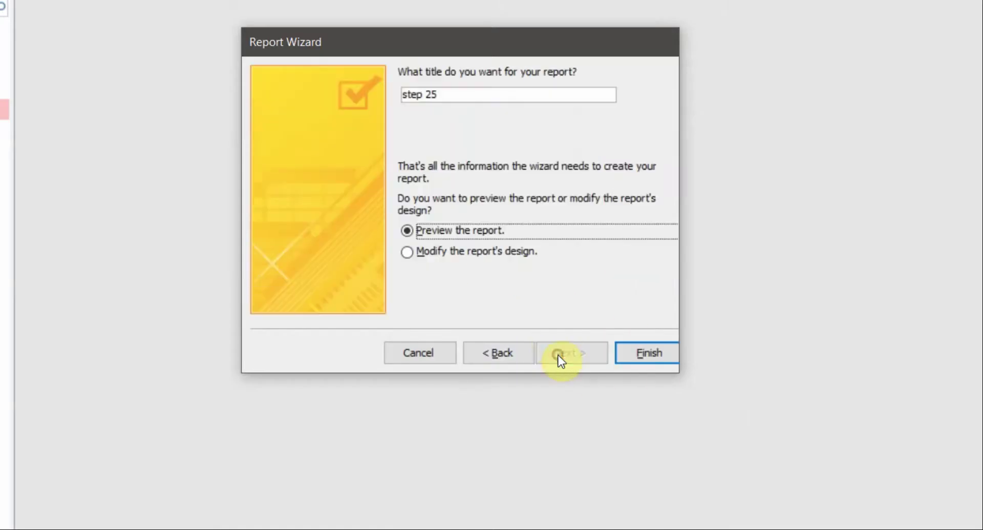
left_click(448, 97)
key("ctrl+v")
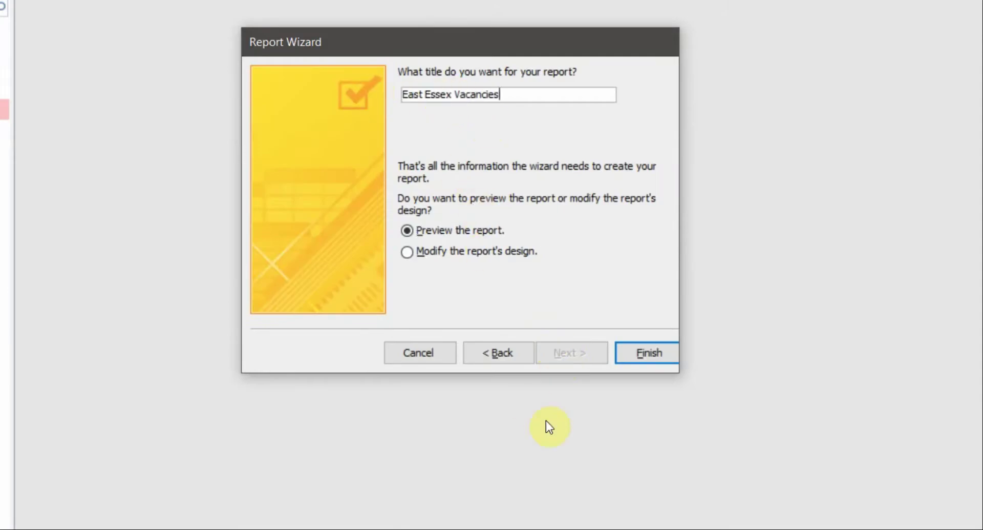
left_click(635, 349)
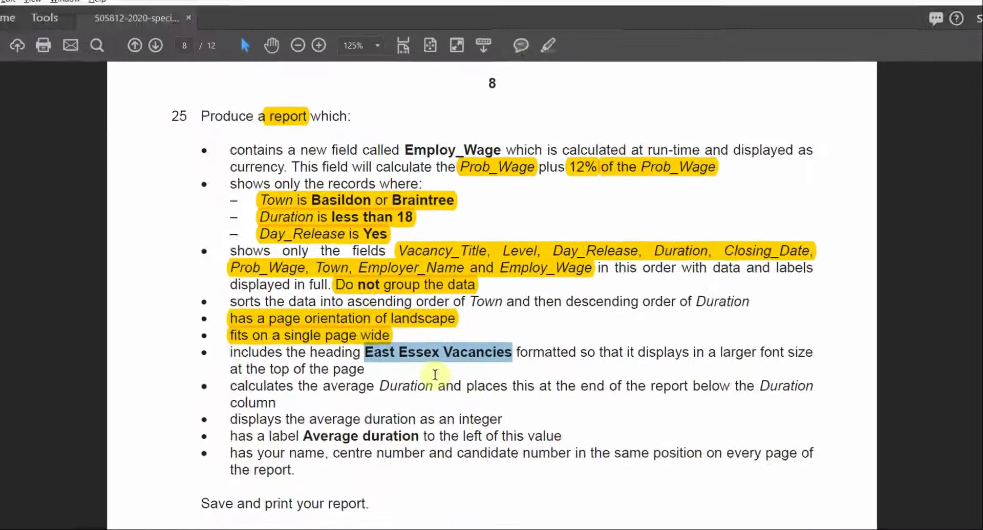
left_click(549, 45)
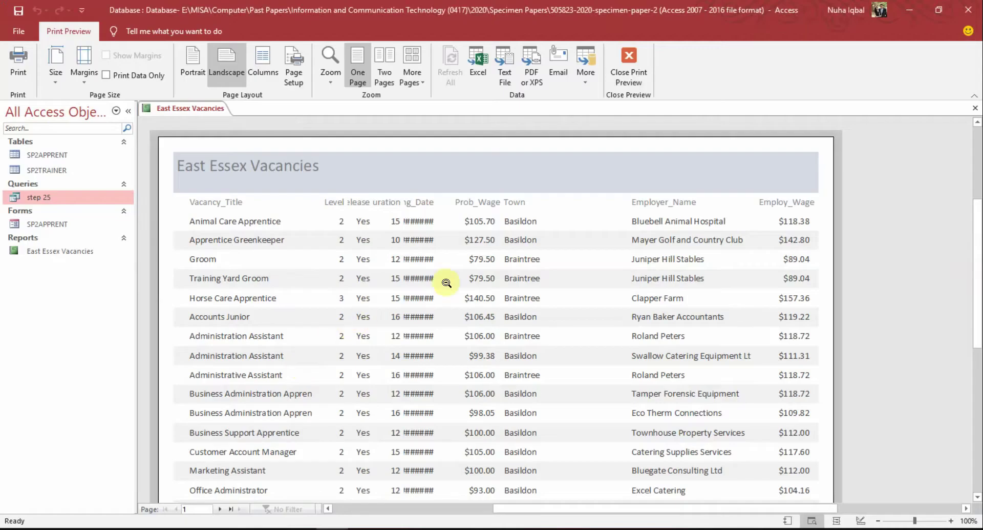
Step: Look over the East Essex Vacancies report in the print preview, close the preview and switch to Report View
scroll(447, 282, "down", 5)
scroll(449, 284, "up", 4)
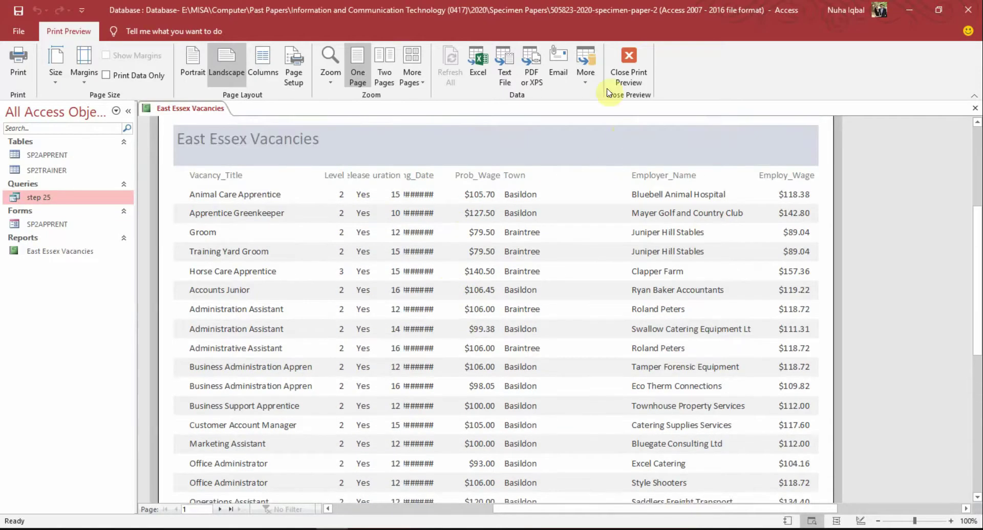
left_click(617, 76)
left_click(24, 88)
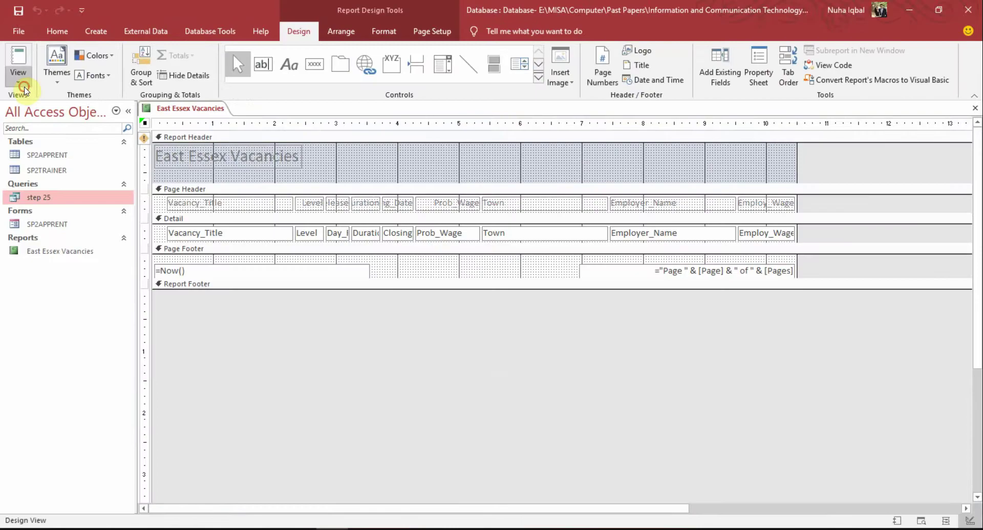
left_click(45, 108)
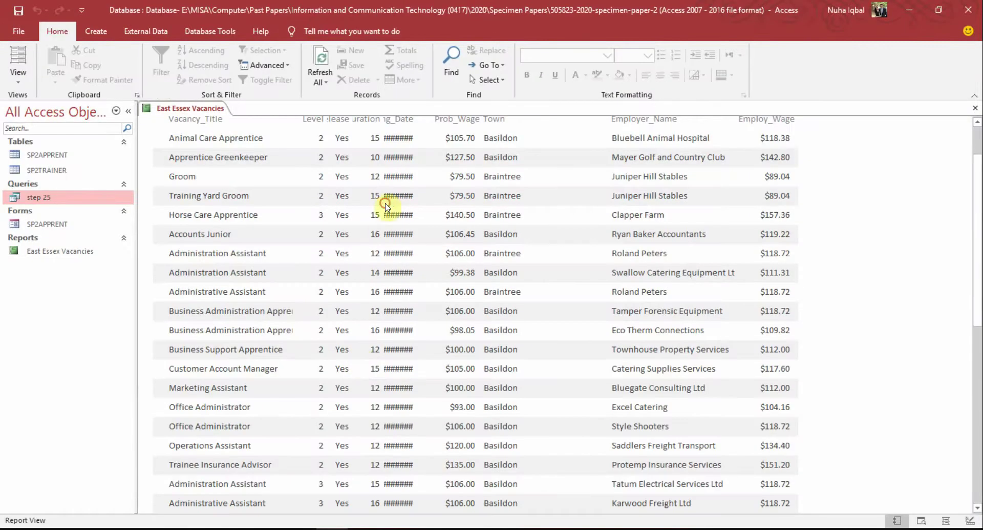
Step: Examine the Closing_Date values and the long Business Administration entries under Vacancy_Title for data not displayed in full
left_click(399, 138)
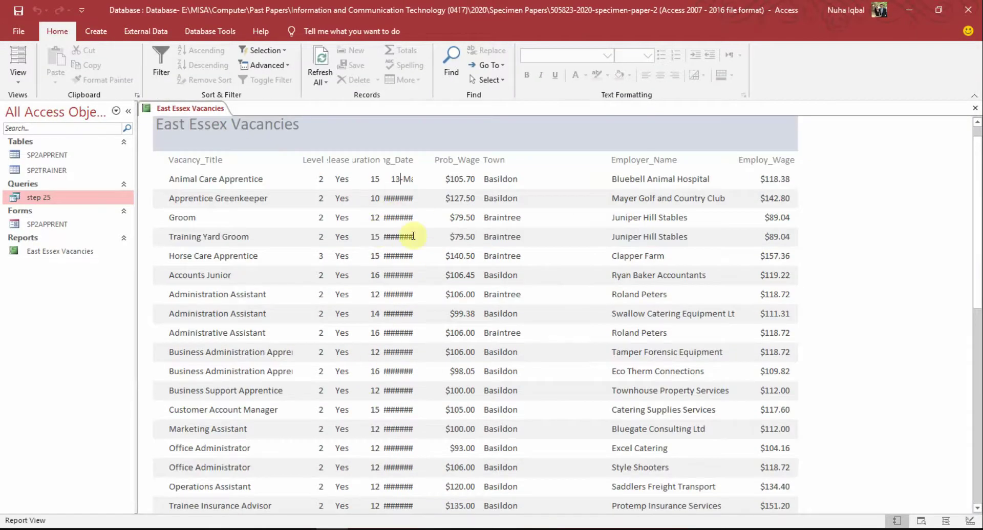
left_click(595, 178)
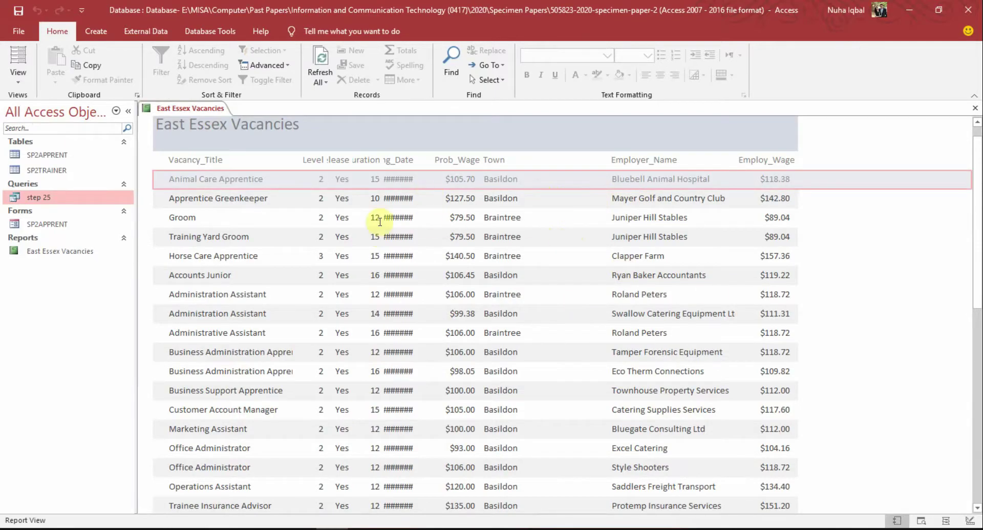
left_click(276, 351)
double_click(279, 351)
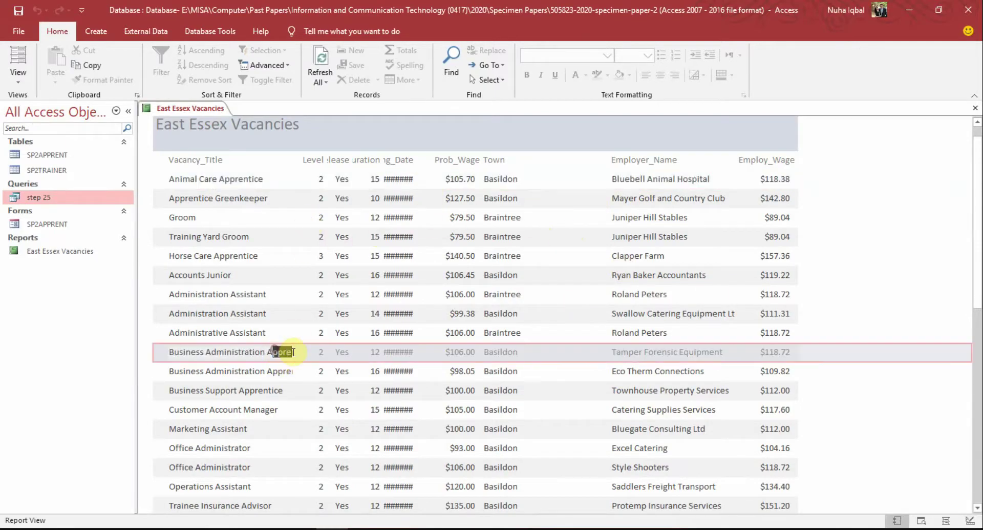
double_click(269, 370)
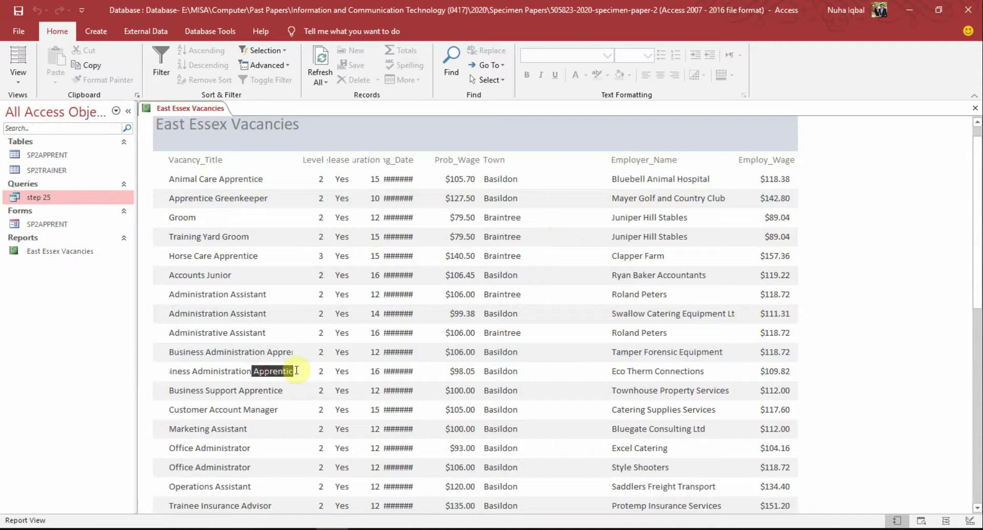
left_click(906, 257)
Step: Switch the report to Layout View and check the exam paper's sorting requirement for Town and Duration
left_click(18, 68)
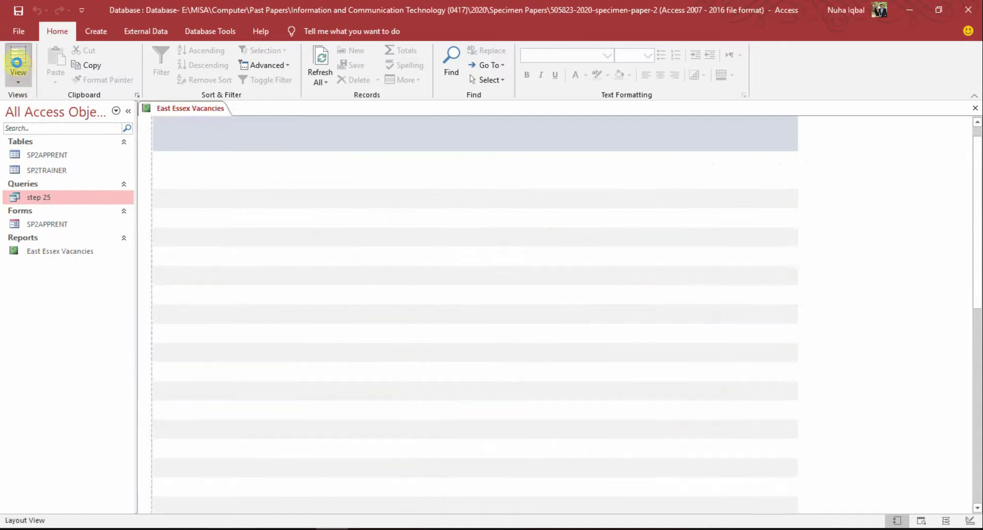
key("alt+Tab")
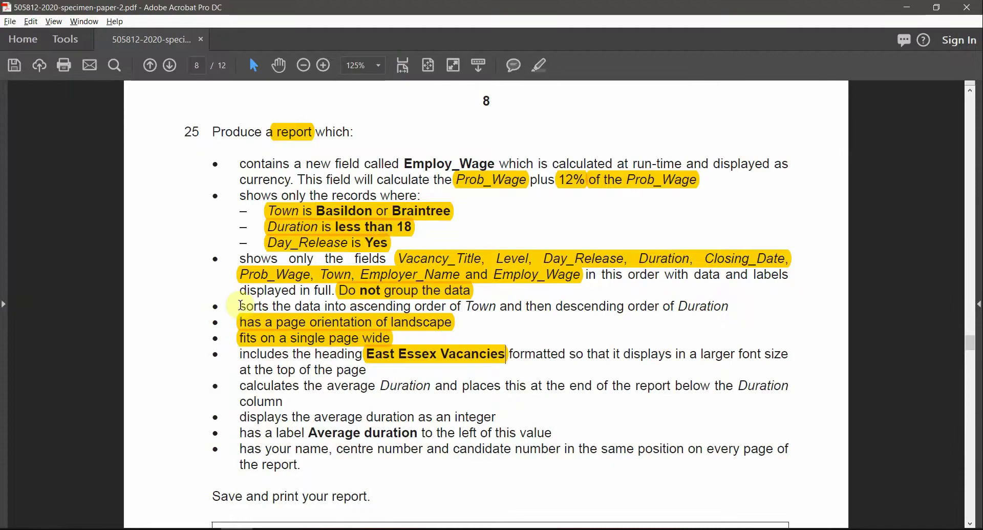
left_click_drag(241, 306, 434, 308)
left_click(391, 312)
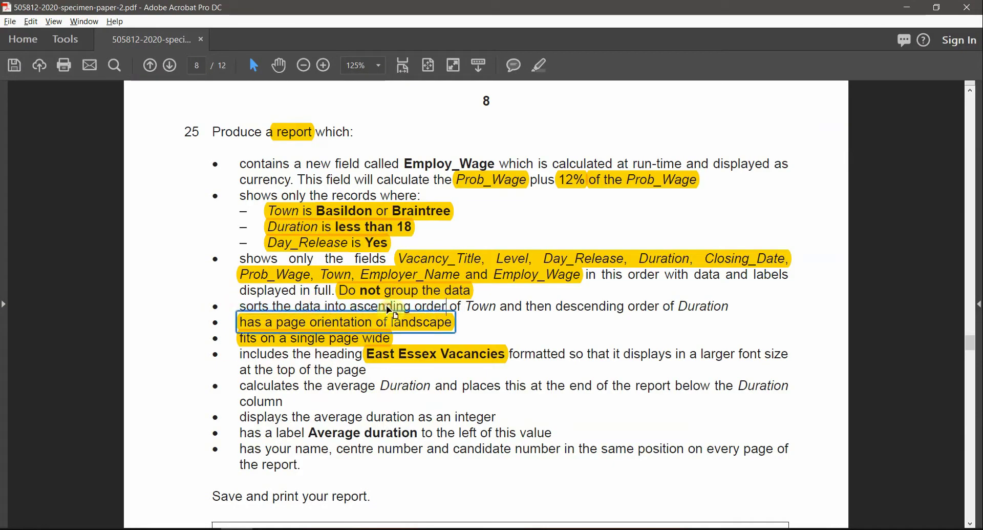
left_click(480, 306)
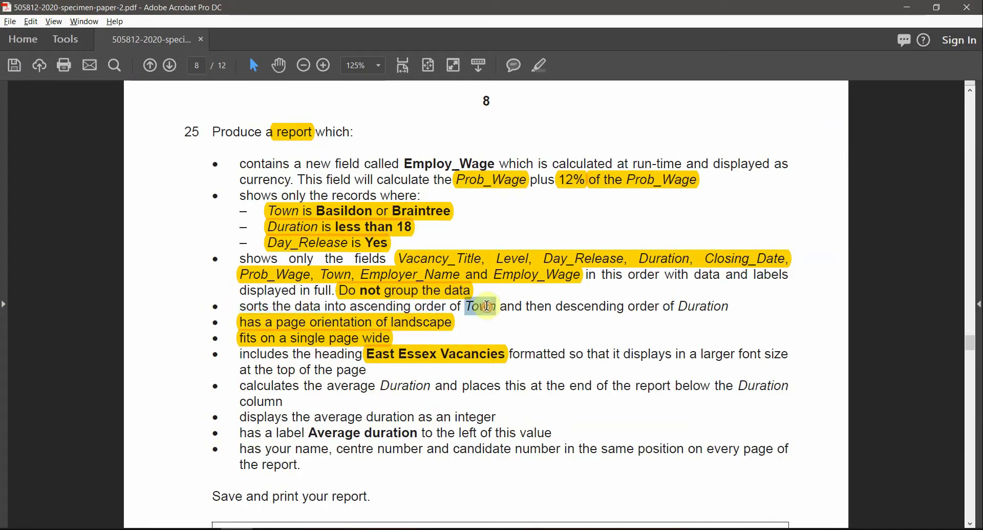
double_click(599, 306)
left_click(695, 305)
key("alt+Tab")
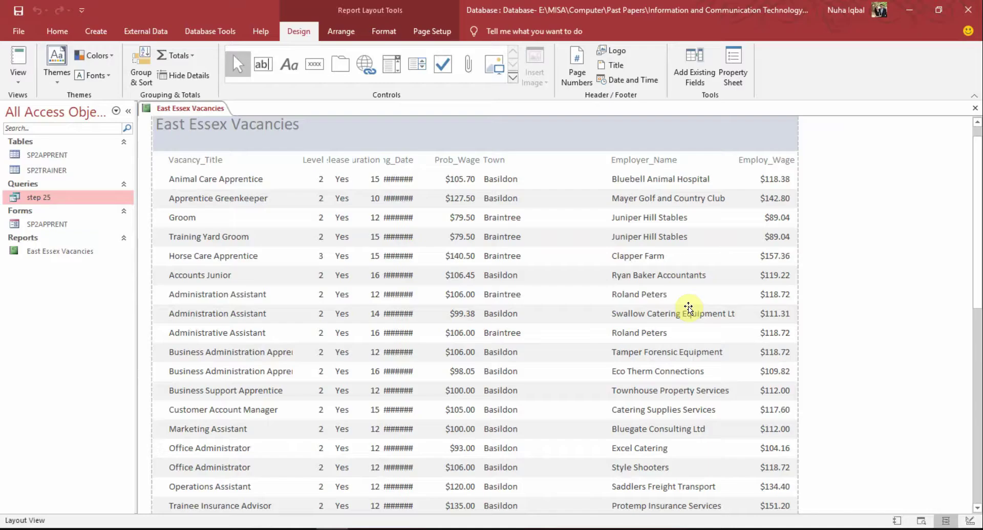
Step: Switch the East Essex Vacancies report to Design View and bring up its formatting options
left_click(20, 82)
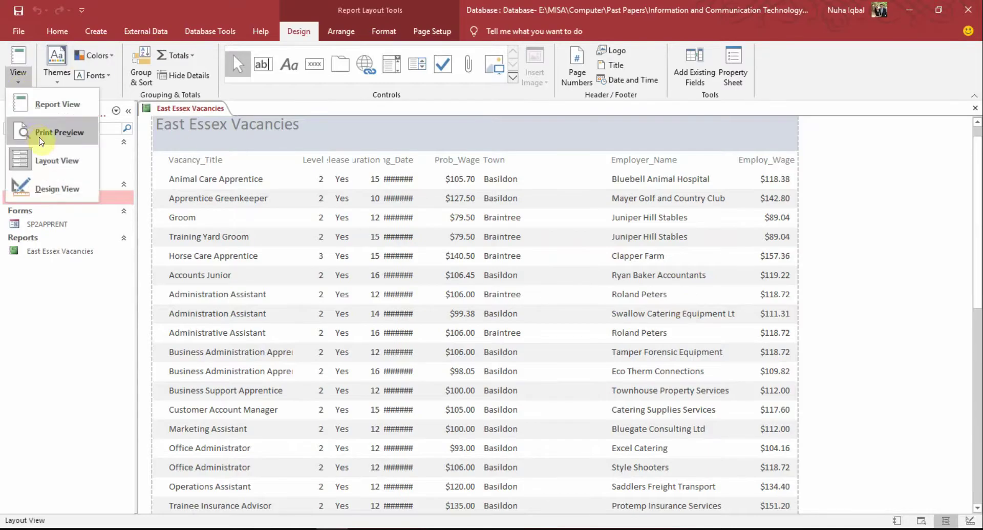
left_click(57, 188)
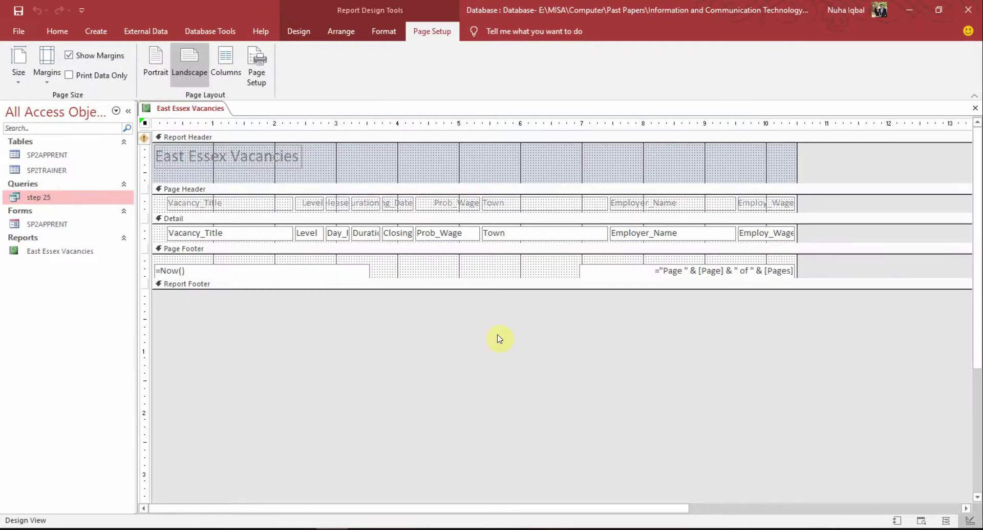
left_click(382, 32)
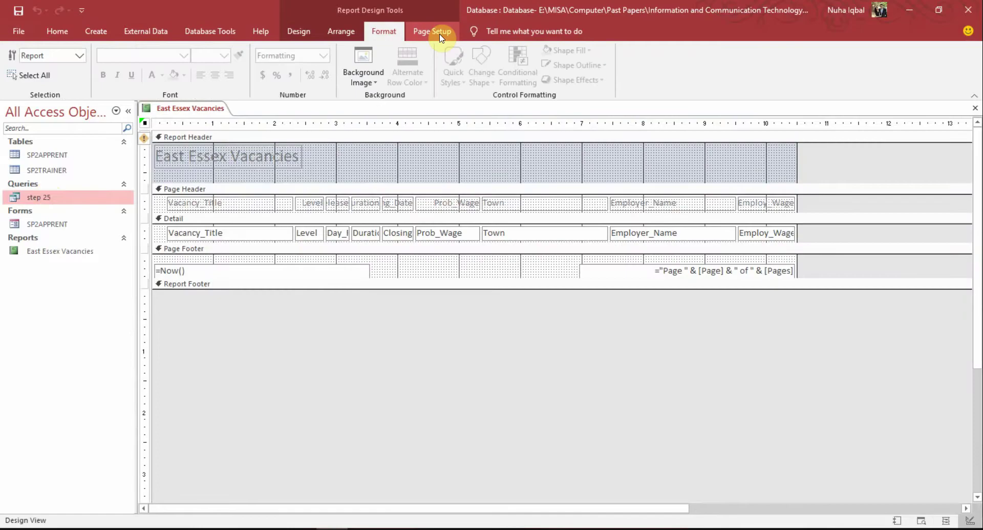
Step: Show the grouping and sorting settings of the East Essex Vacancies report and add a new sort level
left_click(341, 31)
left_click(299, 31)
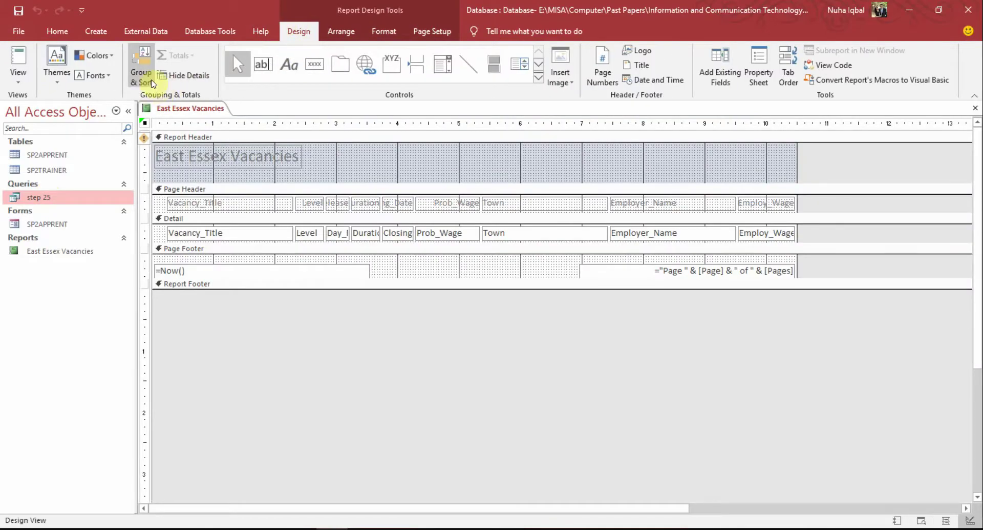
left_click(150, 82)
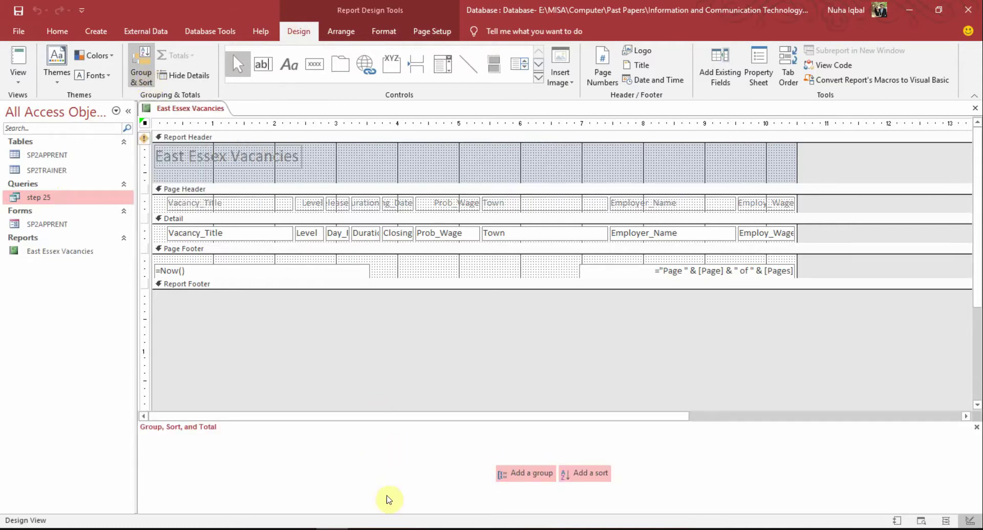
left_click(722, 416)
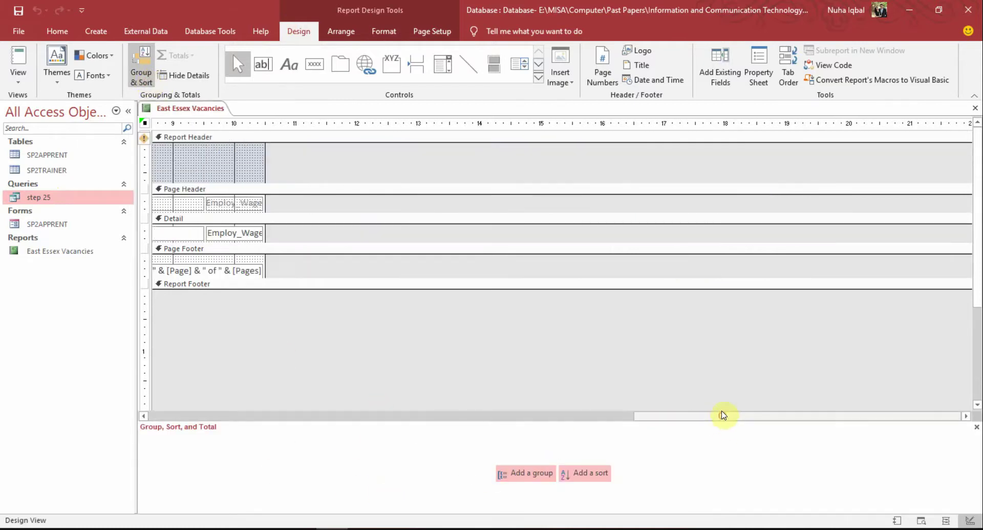
left_click(597, 415)
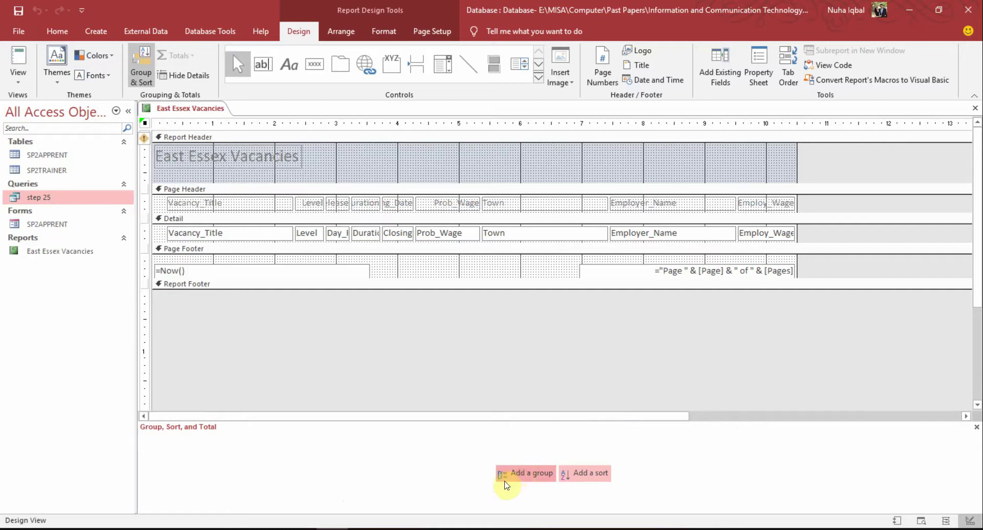
left_click(594, 474)
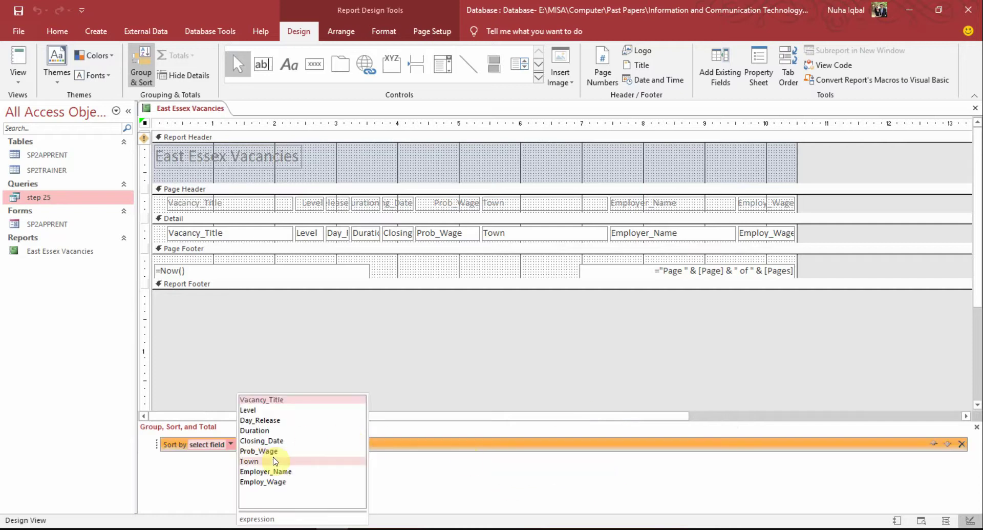
Step: Switch to the exam paper in Adobe Acrobat and highlight "ascending order of Town" and "descending order of Duration" in question 25
key("alt+Tab")
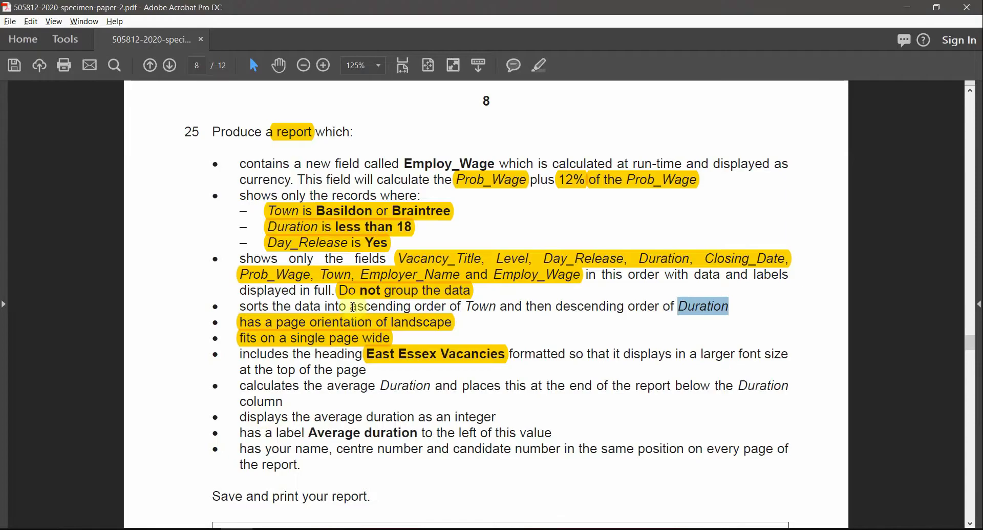
left_click_drag(351, 306, 497, 306)
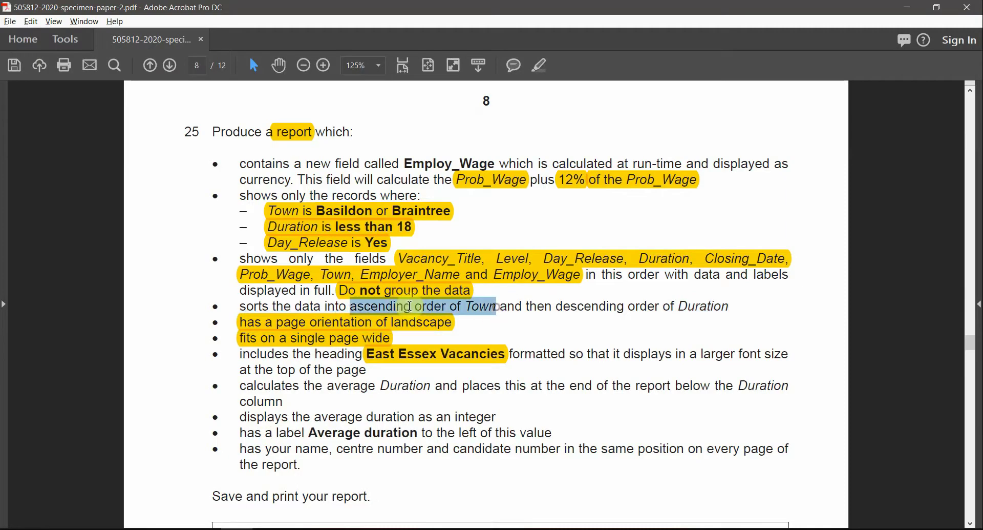
left_click(541, 65)
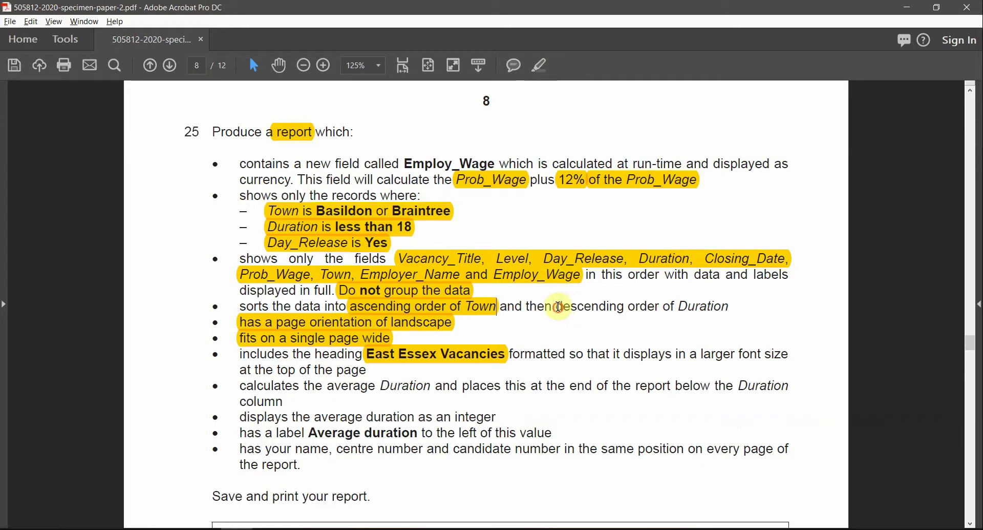
left_click_drag(560, 306, 701, 306)
left_click(542, 65)
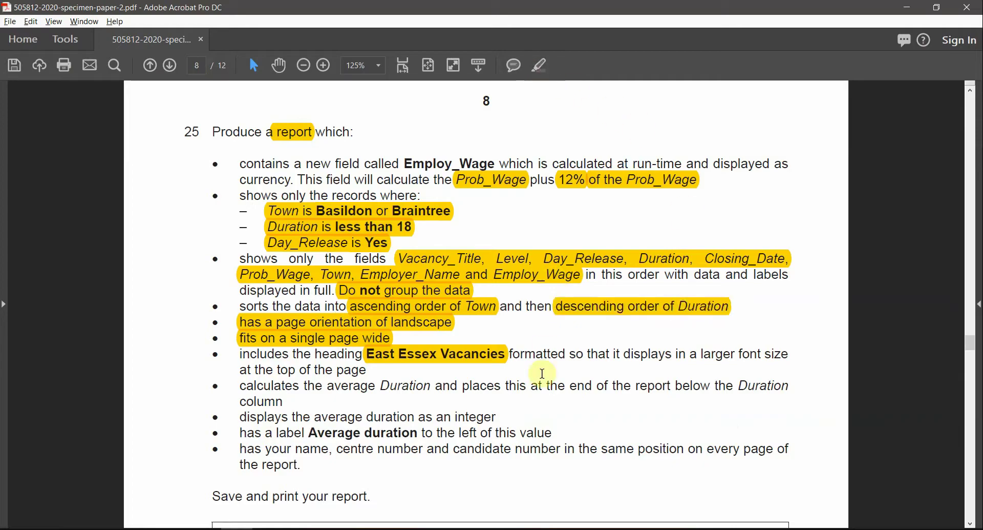
Step: Return to the Access report and sort it by Town with A on top
key("alt+Tab")
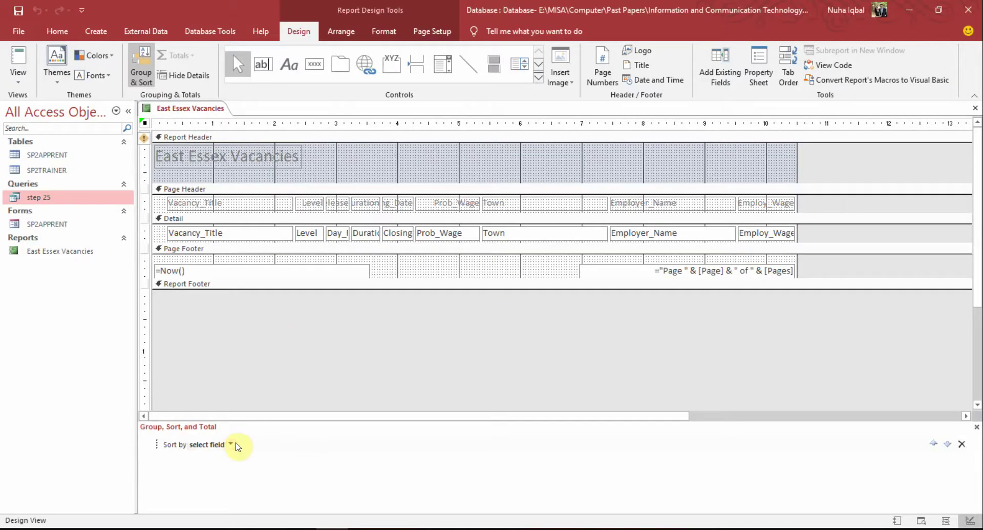
left_click(231, 445)
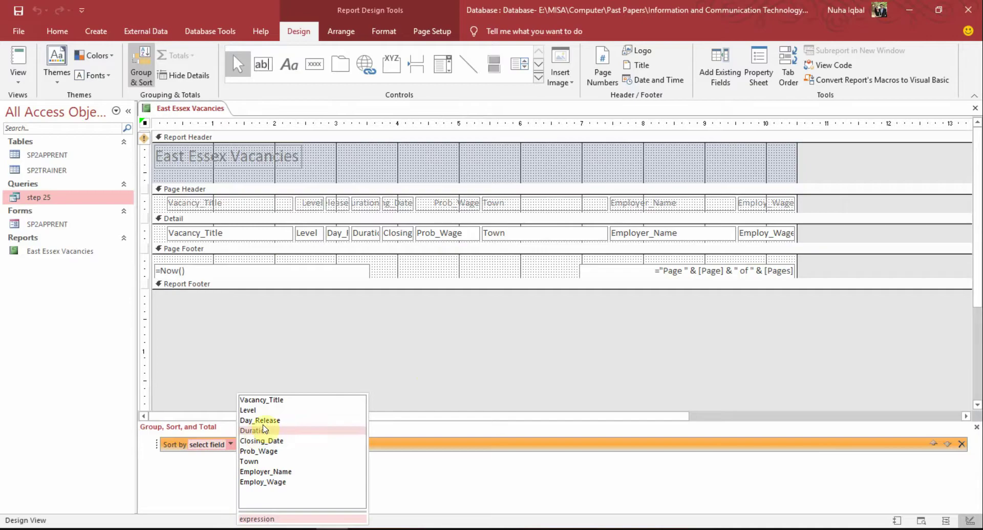
left_click(256, 461)
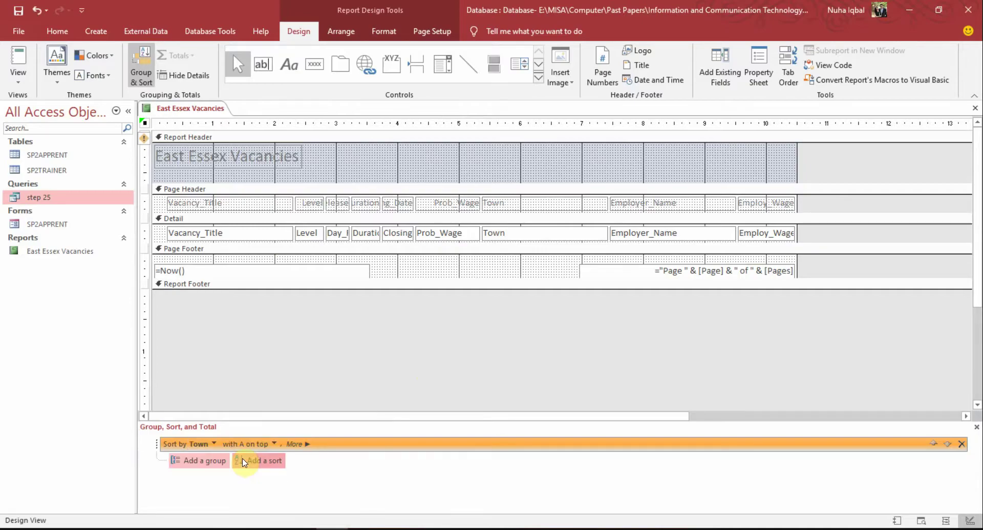
left_click(276, 443)
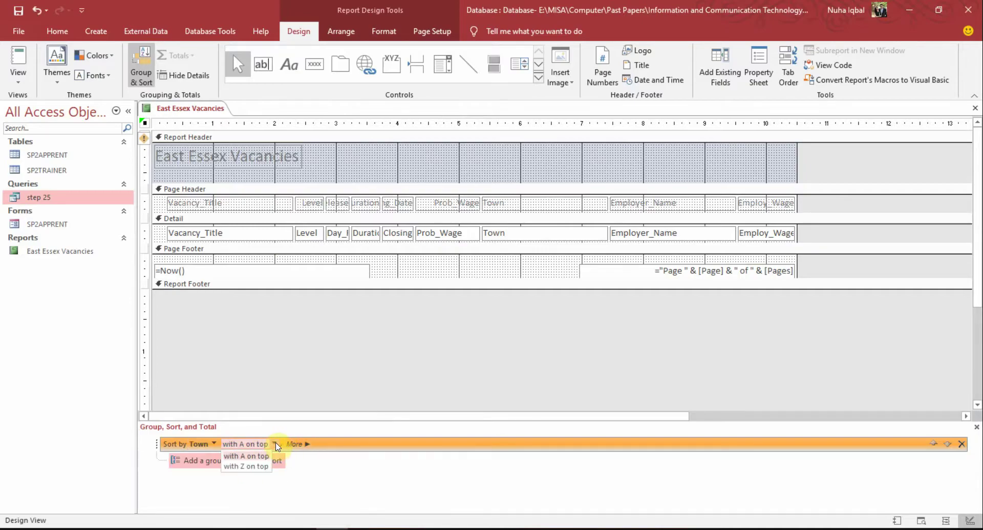
left_click(275, 444)
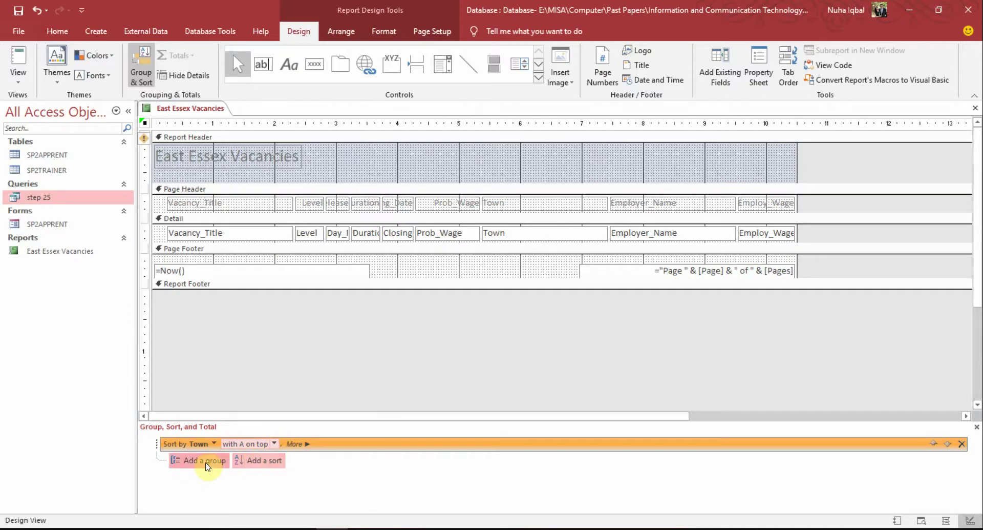
Step: Add a second sort level on Duration from largest to smallest, and close the grouping and sorting settings
left_click(258, 462)
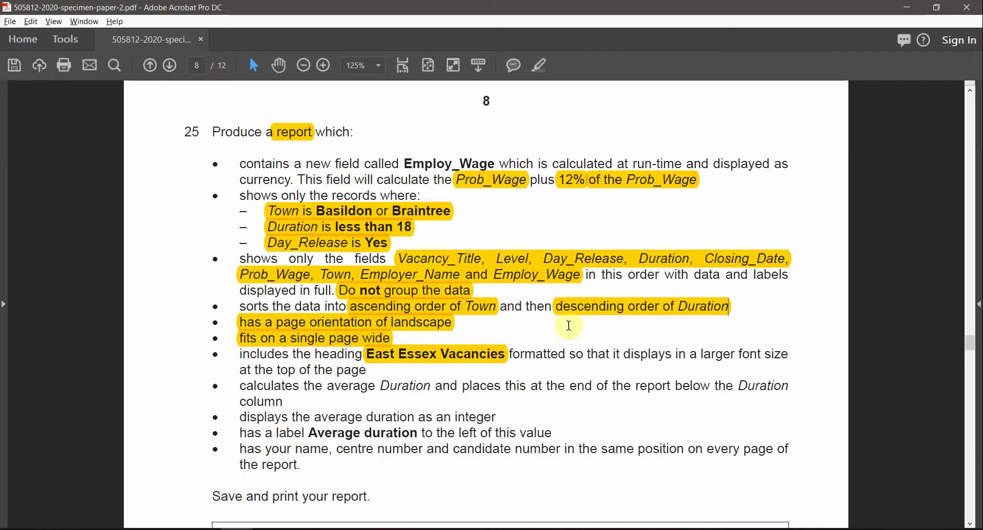
key("alt+Tab")
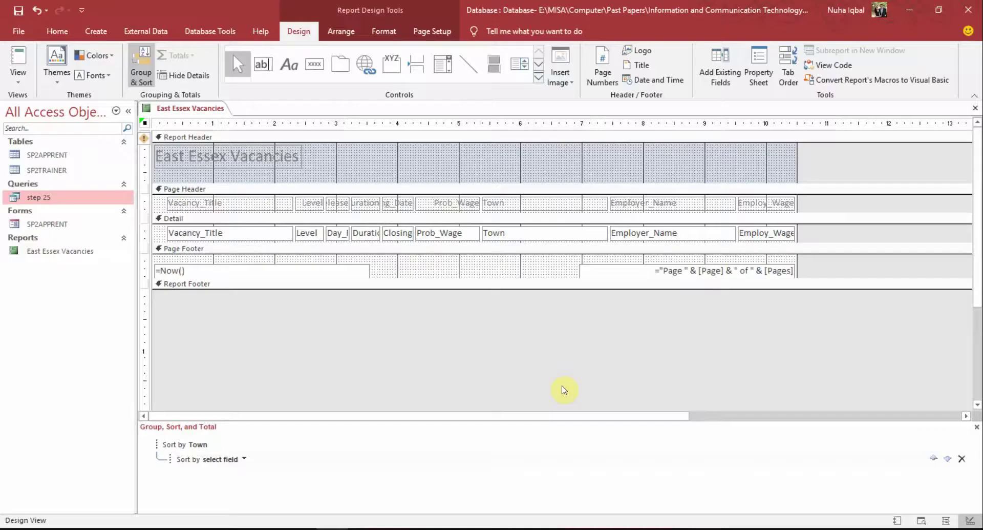
left_click(249, 459)
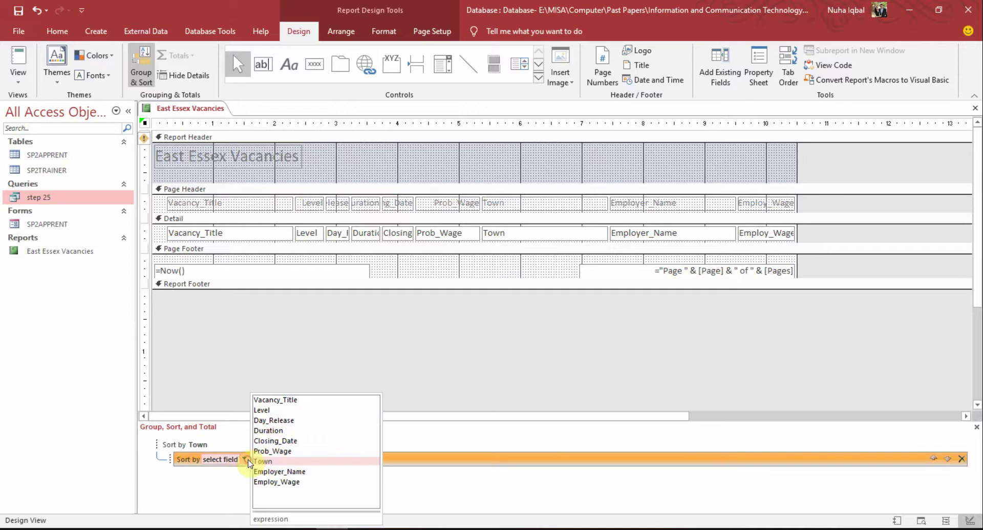
left_click(277, 430)
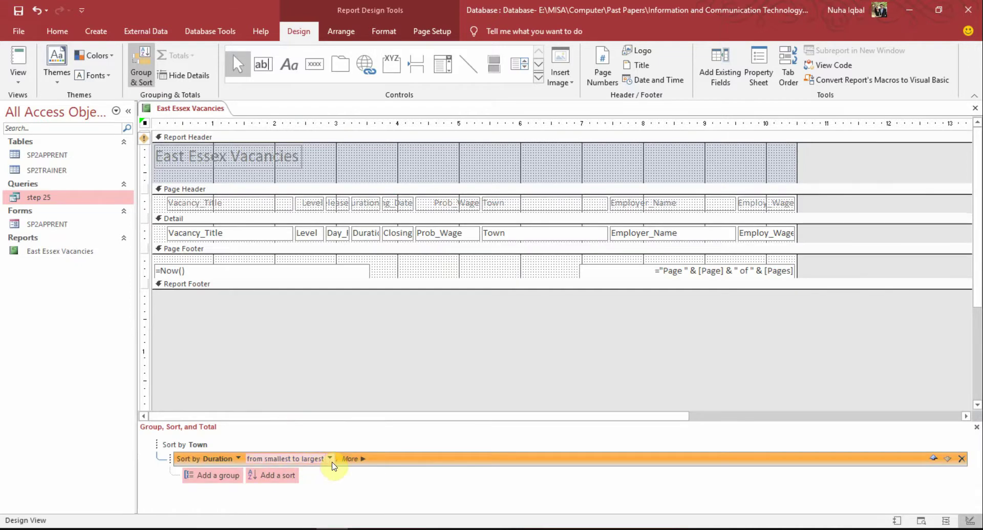
key("alt+Tab")
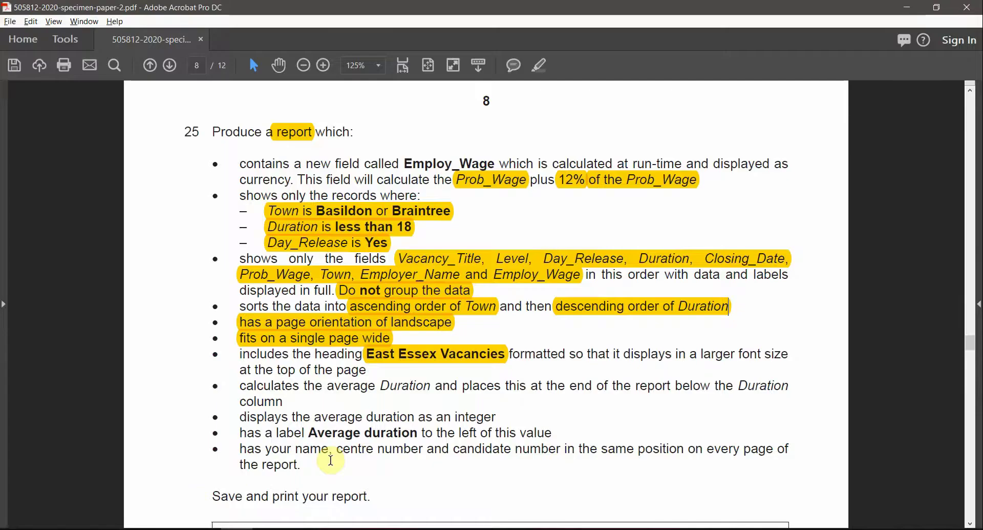
key("alt+Tab")
left_click(331, 459)
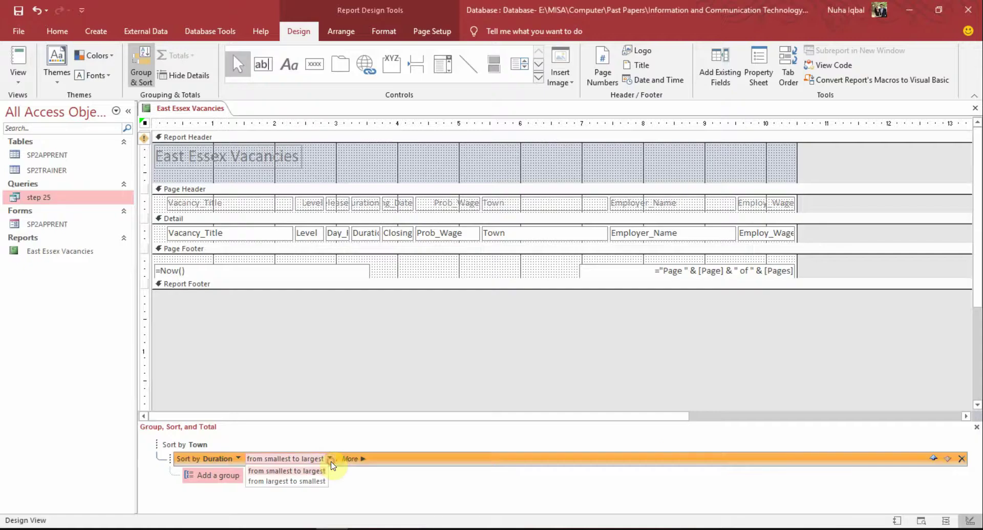
left_click(310, 480)
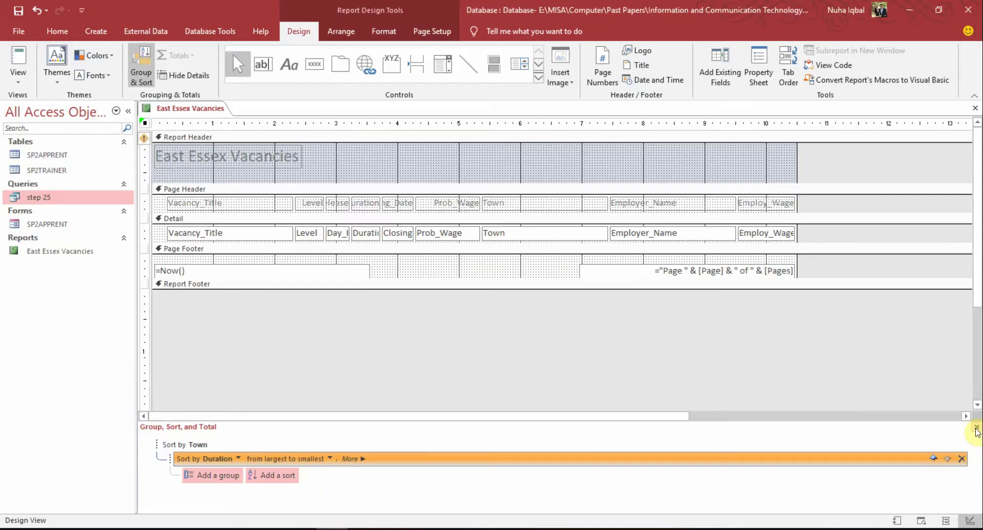
left_click(976, 427)
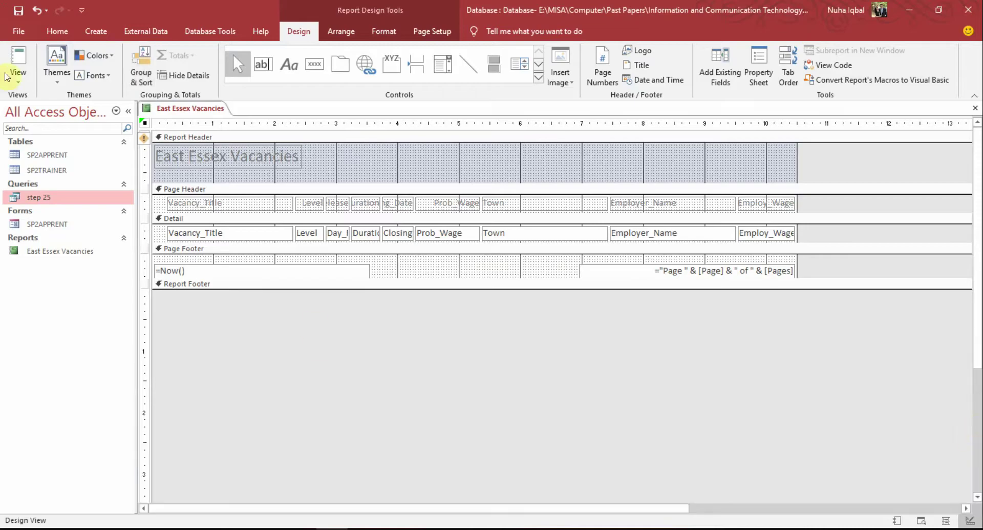
Step: Display the report in Report view and check its Town and Duration sorting against question 25 in the Acrobat exam paper
left_click(26, 56)
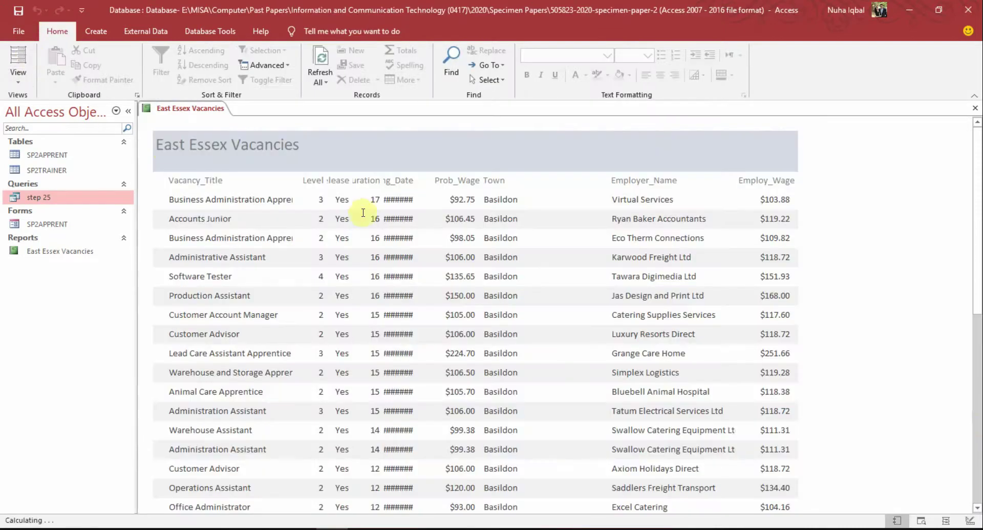
key("alt+Tab")
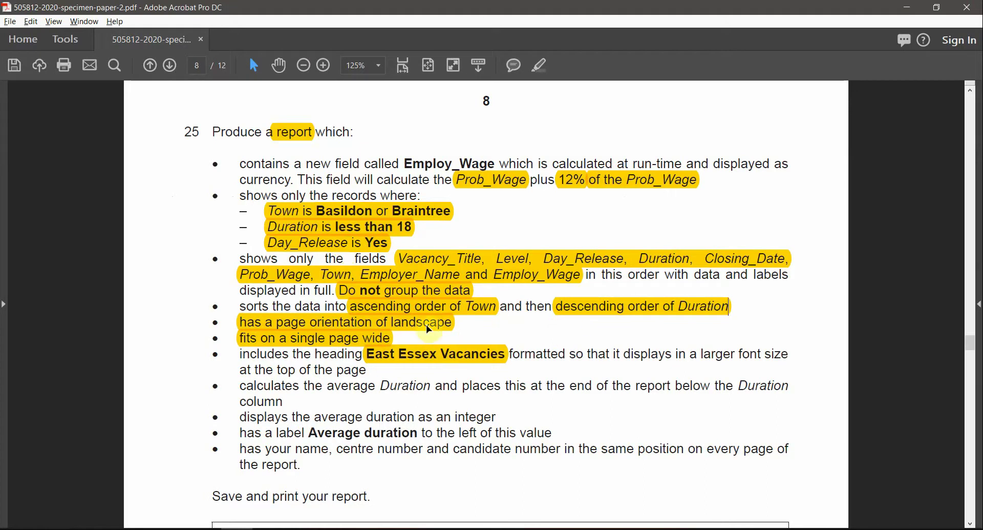
key("alt+Tab")
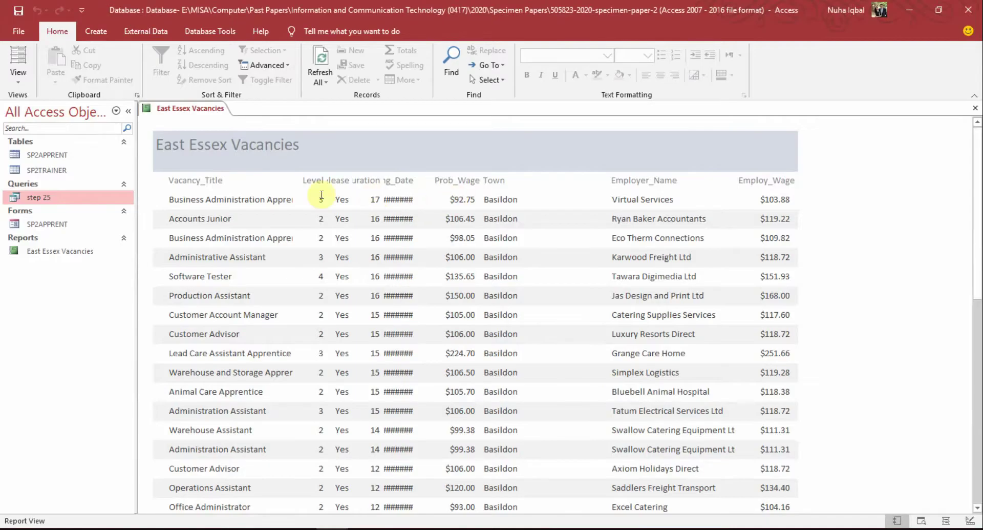
scroll(509, 362, "down", 7)
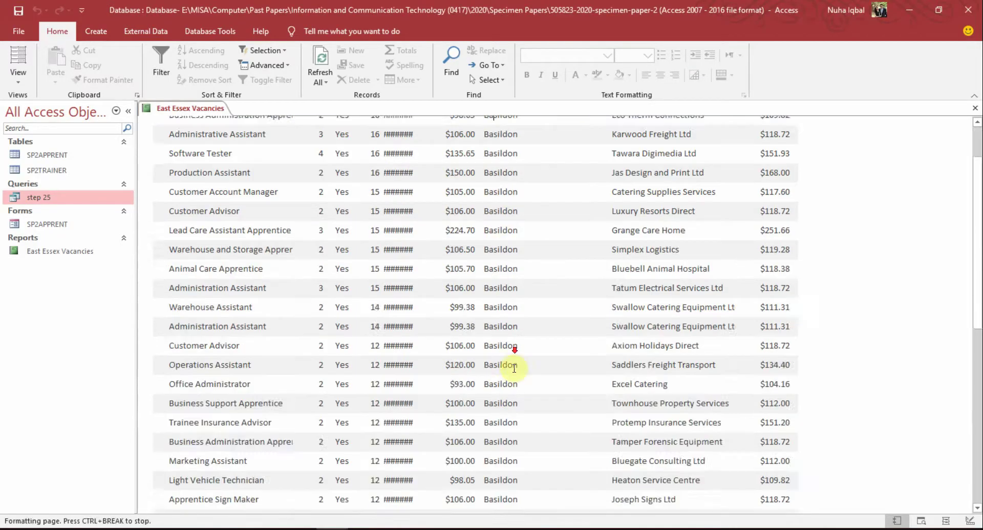
scroll(515, 368, "down", 2)
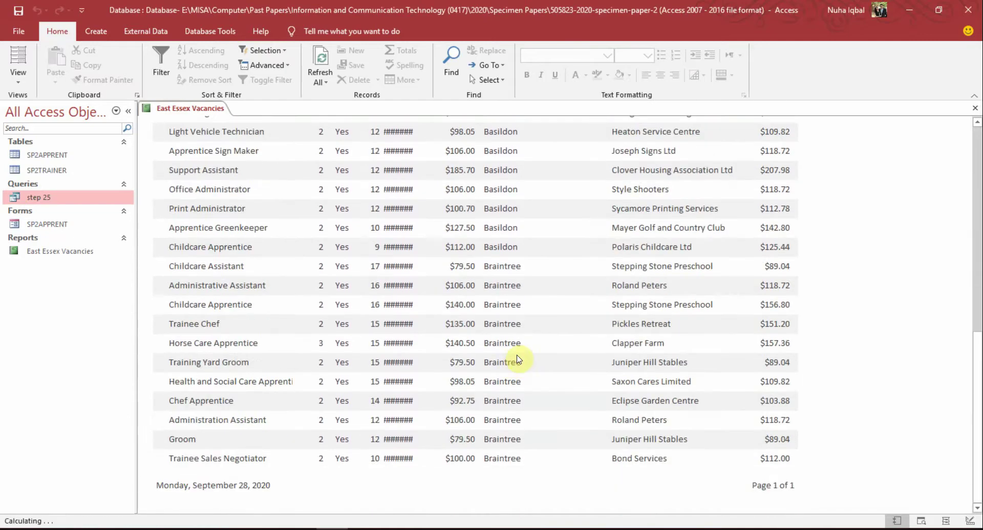
scroll(508, 364, "up", 7)
key("alt+Tab")
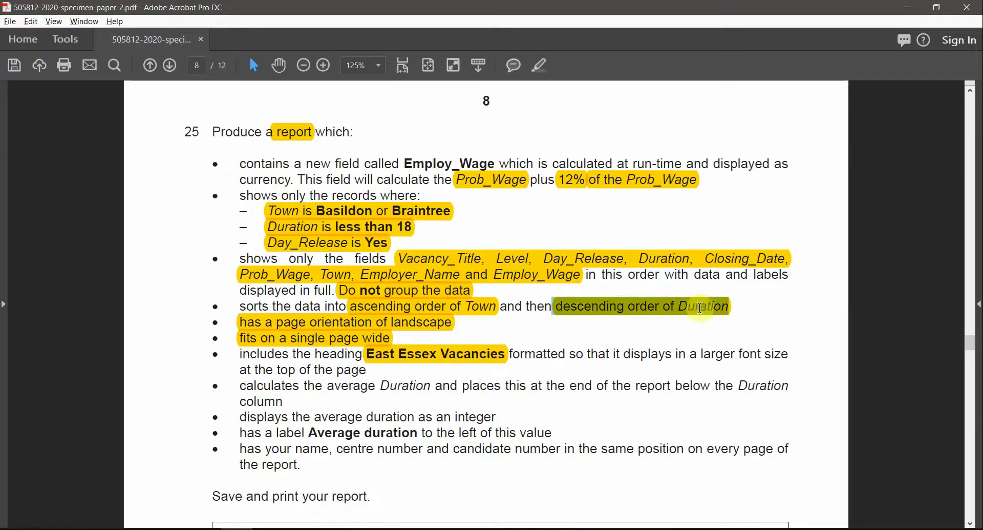
key("alt+Tab")
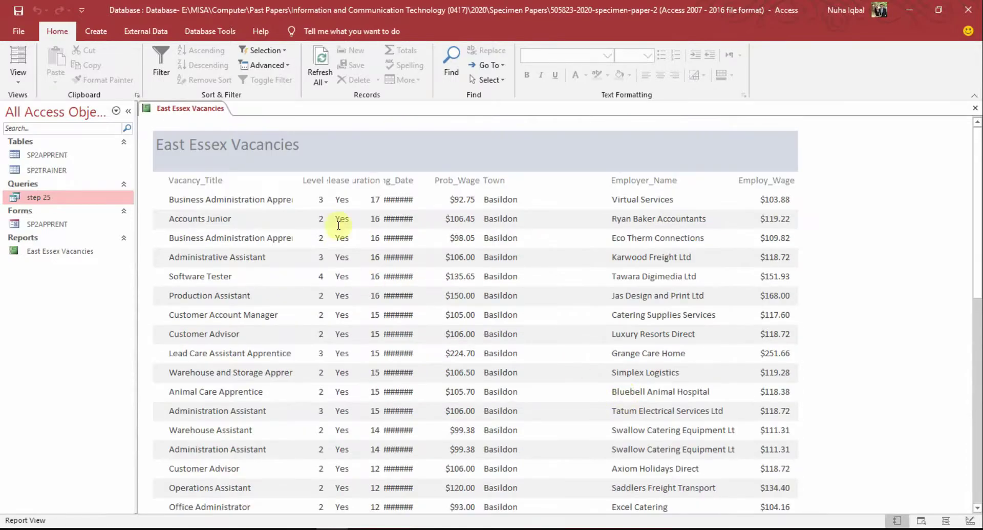
Step: Compare the report's title in Access with the exam paper's requirement for the East Essex Vacancies heading's font size and placement
key("alt+Tab")
left_click_drag(315, 353, 369, 361)
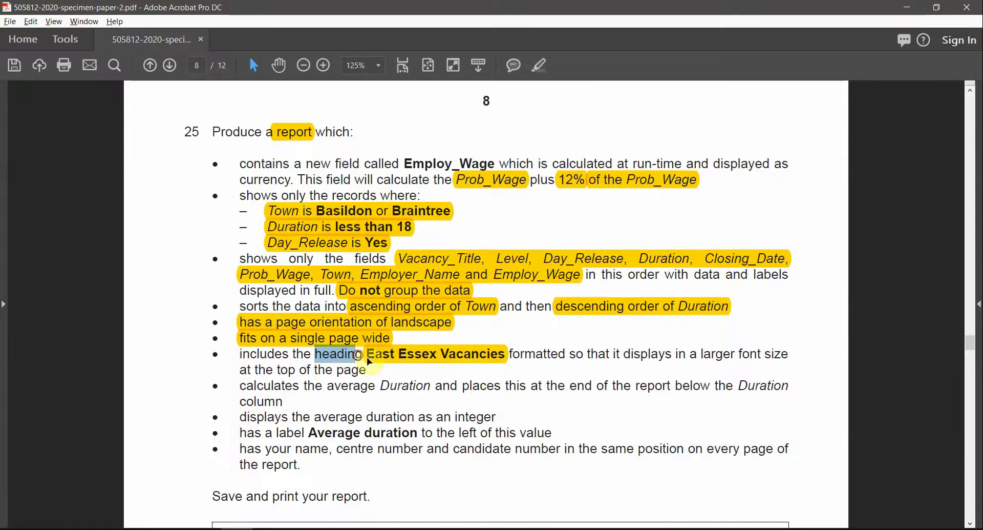
left_click_drag(463, 362, 563, 357)
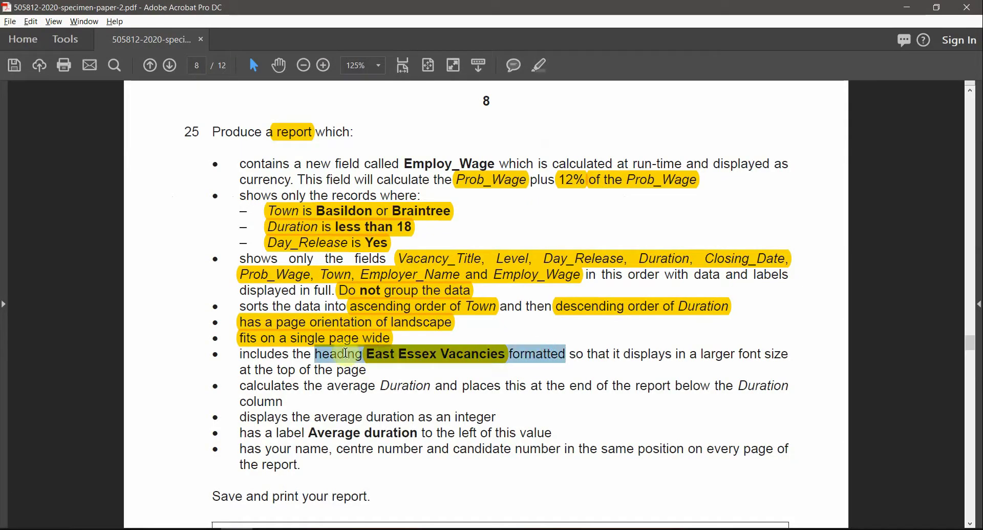
key("alt+Tab")
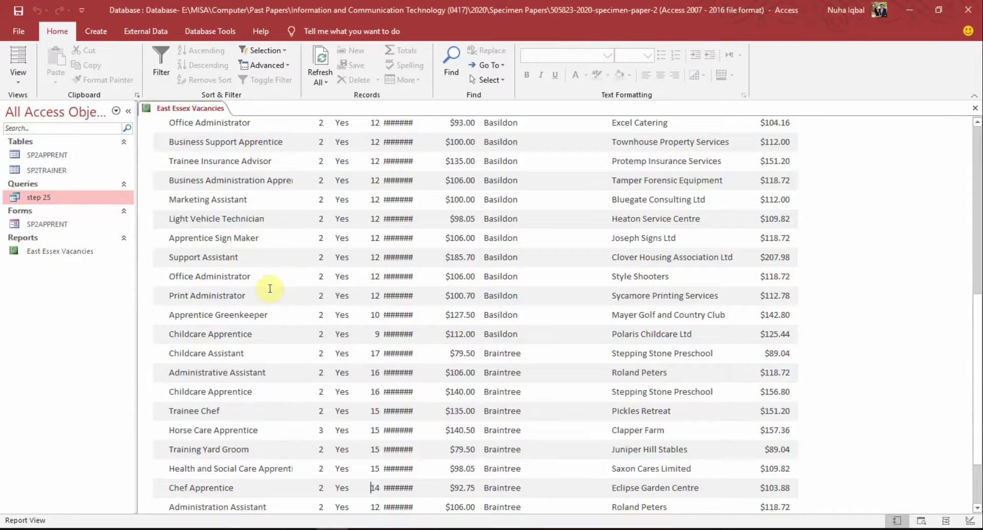
scroll(265, 284, "up", 6)
scroll(263, 328, "up", 1)
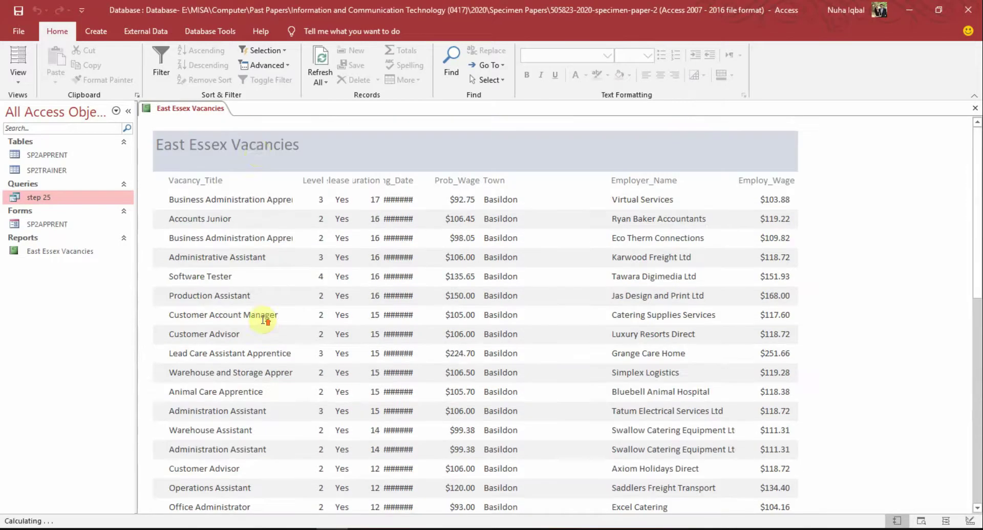
left_click(257, 134)
key("alt+Tab")
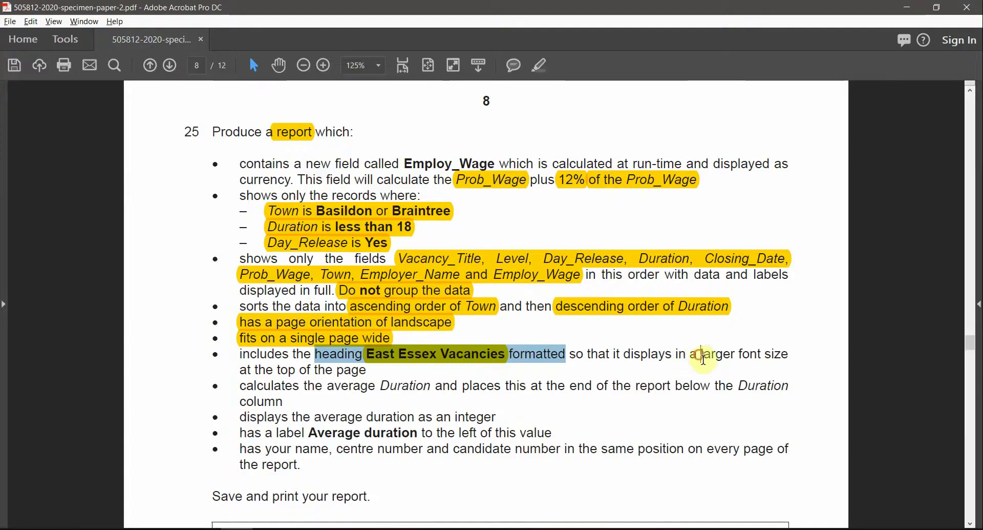
left_click_drag(702, 357, 367, 370)
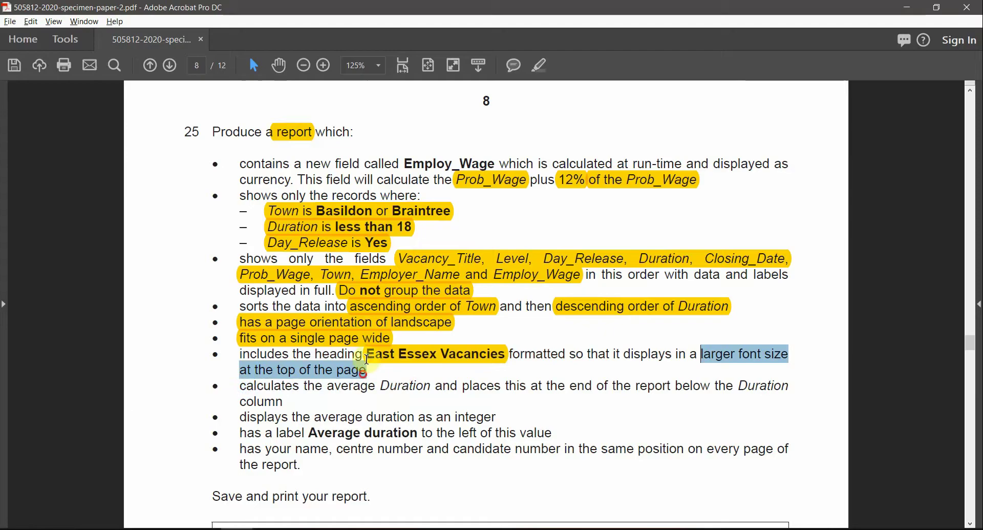
Step: Highlight the larger font size requirement in the exam paper, and open the Access report in Layout view
left_click(541, 69)
key("alt+Tab")
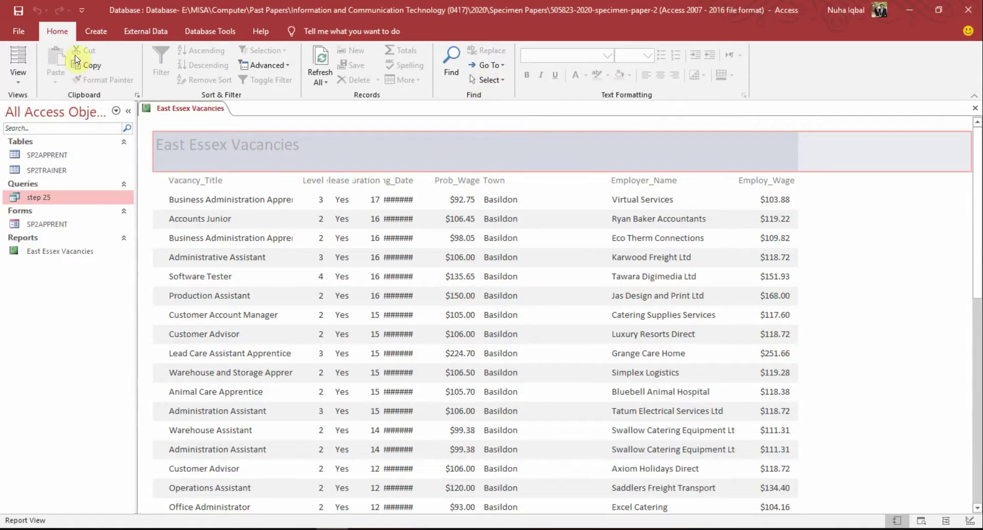
left_click(20, 80)
left_click(41, 160)
Step: Reduce the report header's height beneath the East Essex Vacancies title, and set the title's font size to 24
left_click(249, 147)
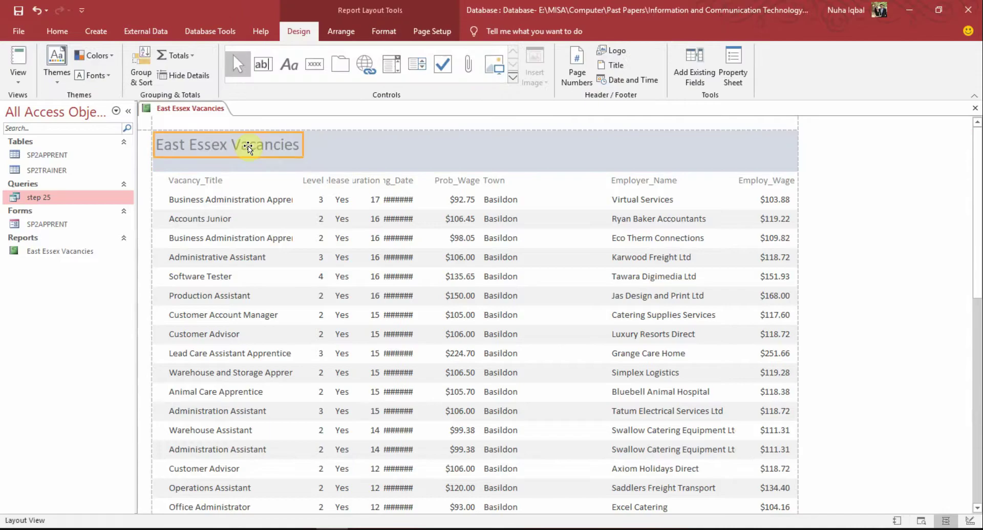
left_click(270, 214)
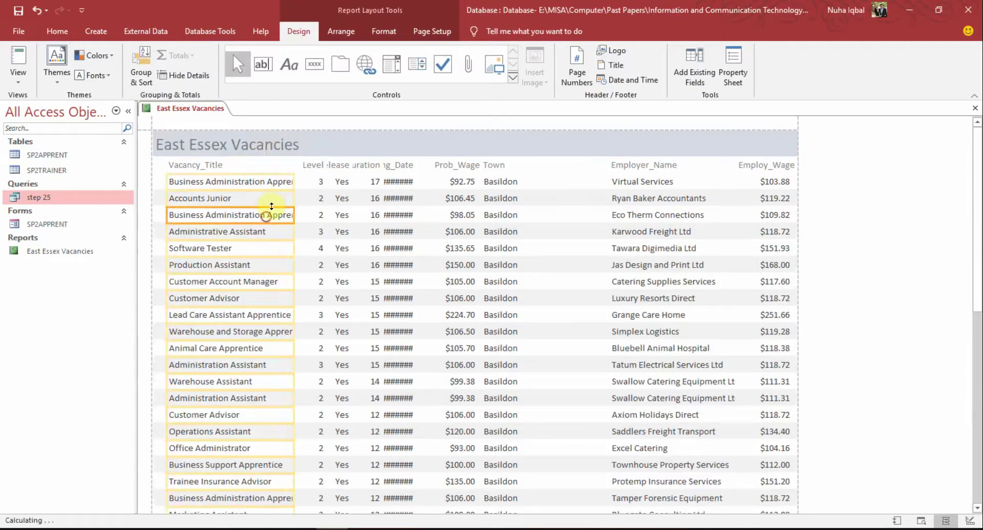
left_click(265, 139)
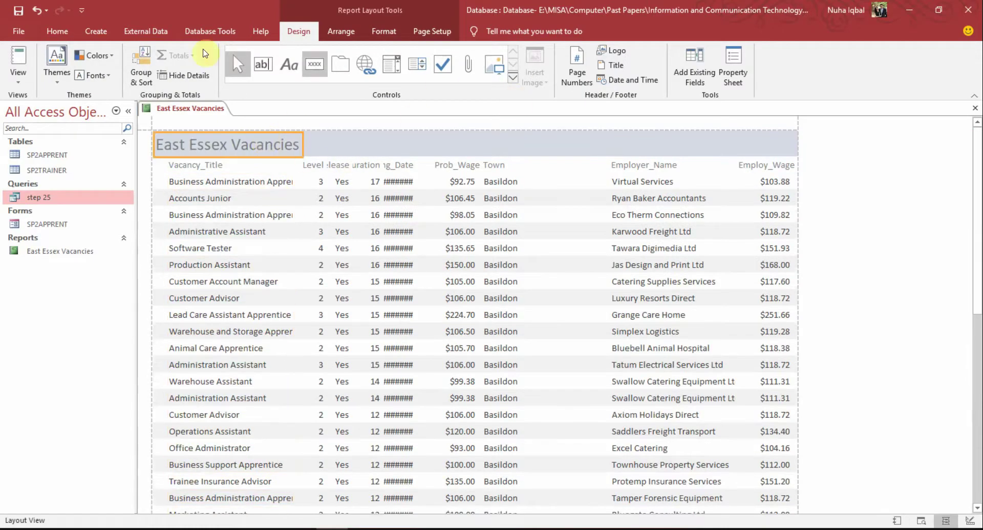
left_click(65, 31)
left_click(647, 55)
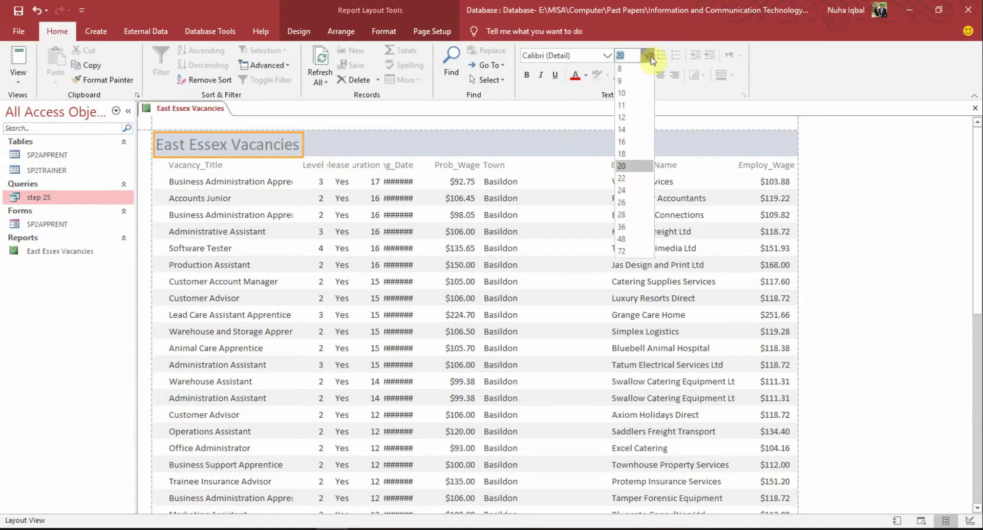
left_click(625, 191)
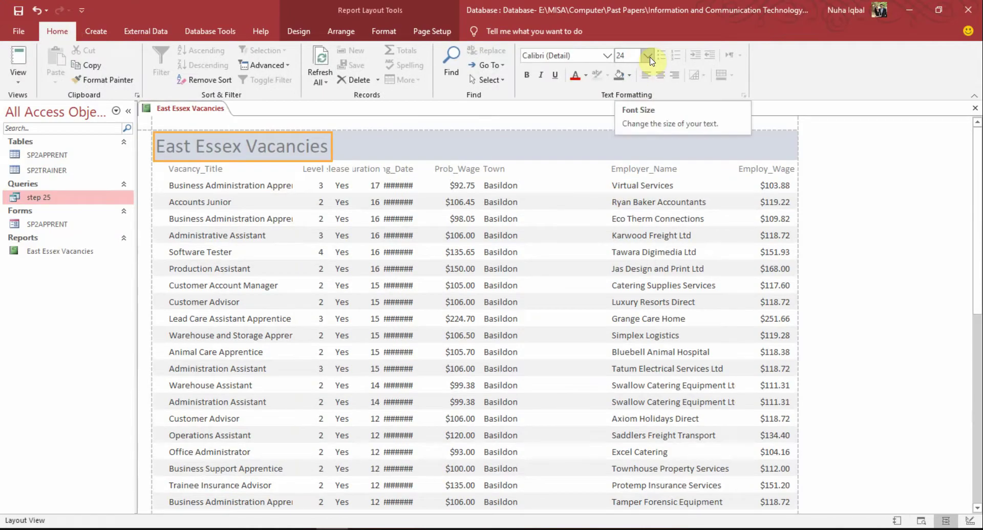
Step: Switch to the exam paper in Acrobat and read the requirement for calculating and placing the average Duration
key("alt+Tab")
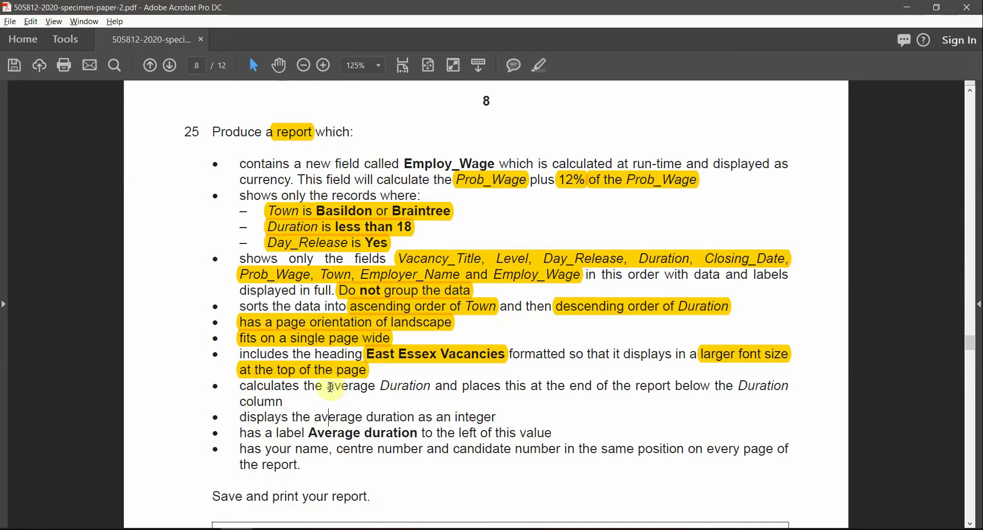
left_click_drag(331, 387, 423, 387)
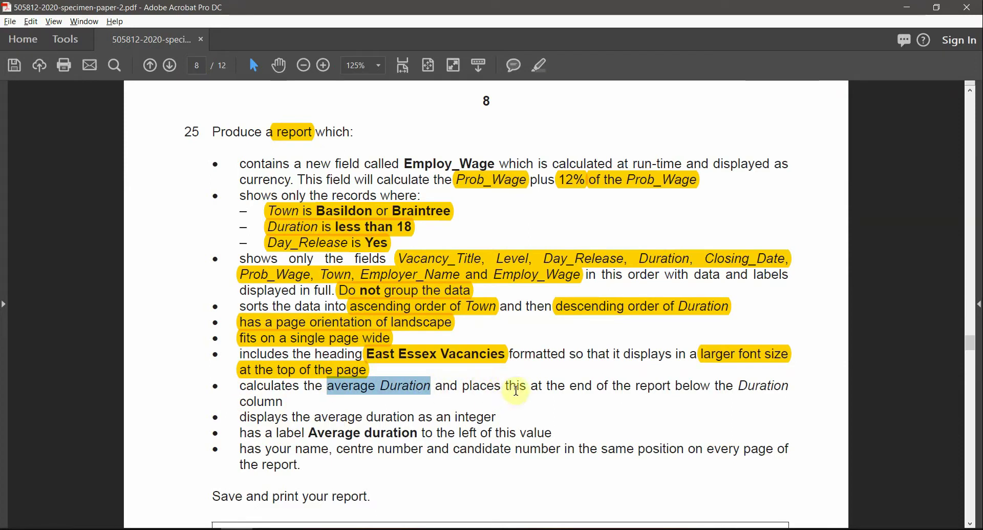
right_click(347, 388)
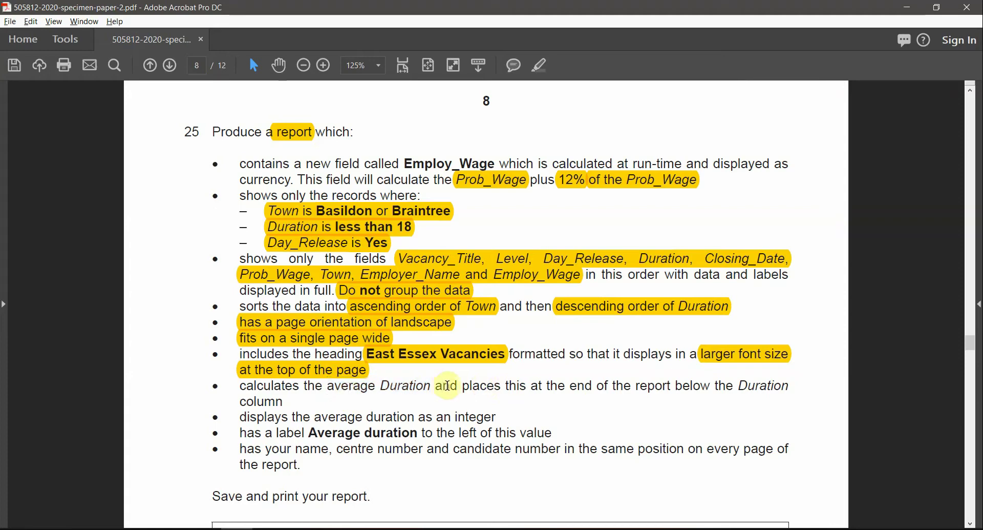
left_click(492, 275)
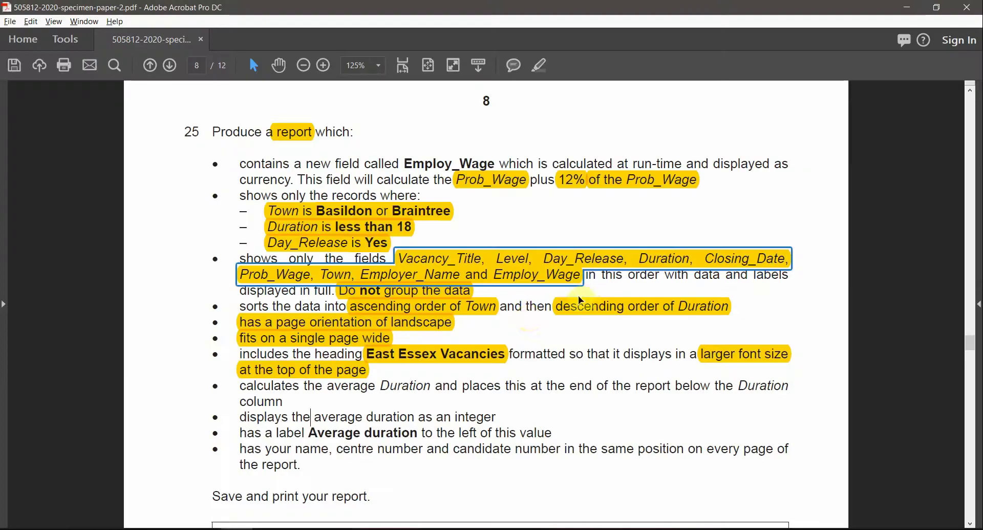
Step: Show the Access report in Layout view and slightly widen the Employer_Name values so the longest employer names fit
left_click(25, 74)
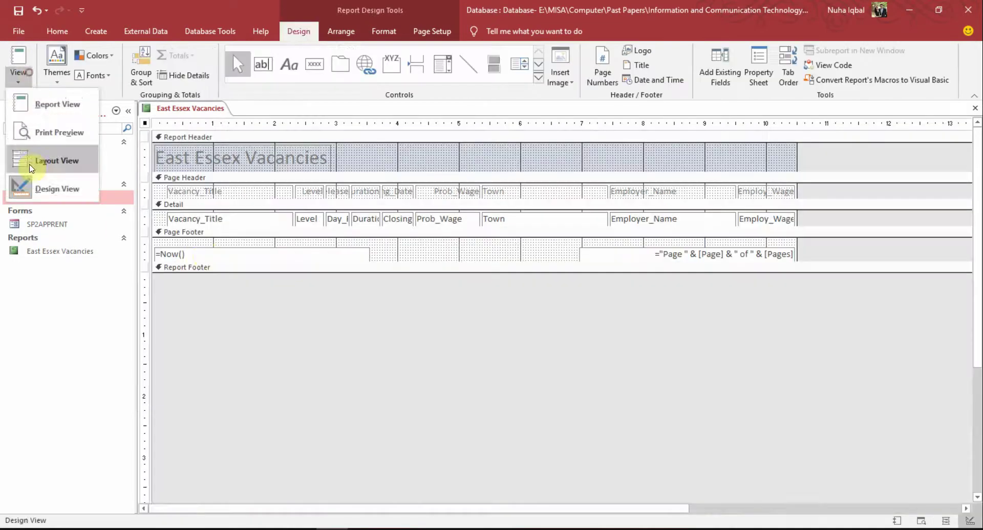
left_click(26, 161)
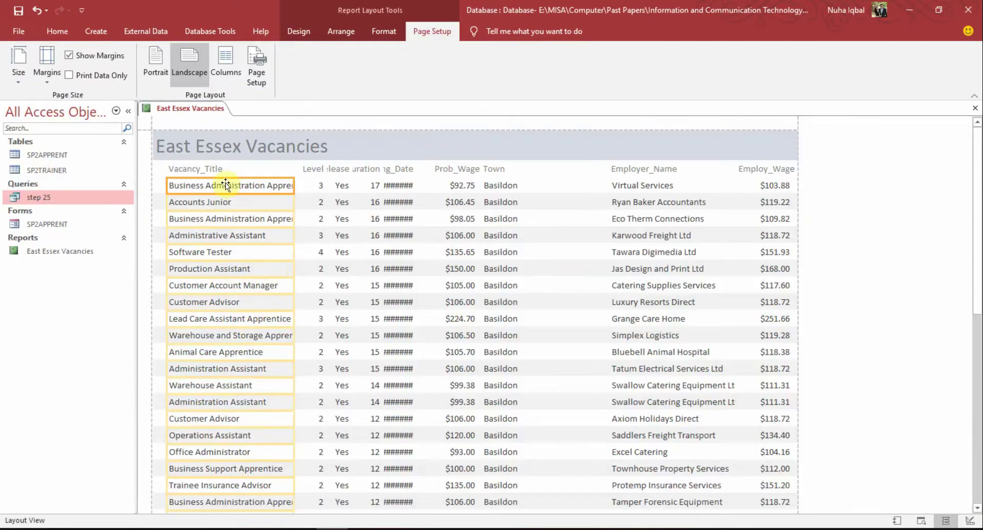
scroll(786, 432, "down", 3)
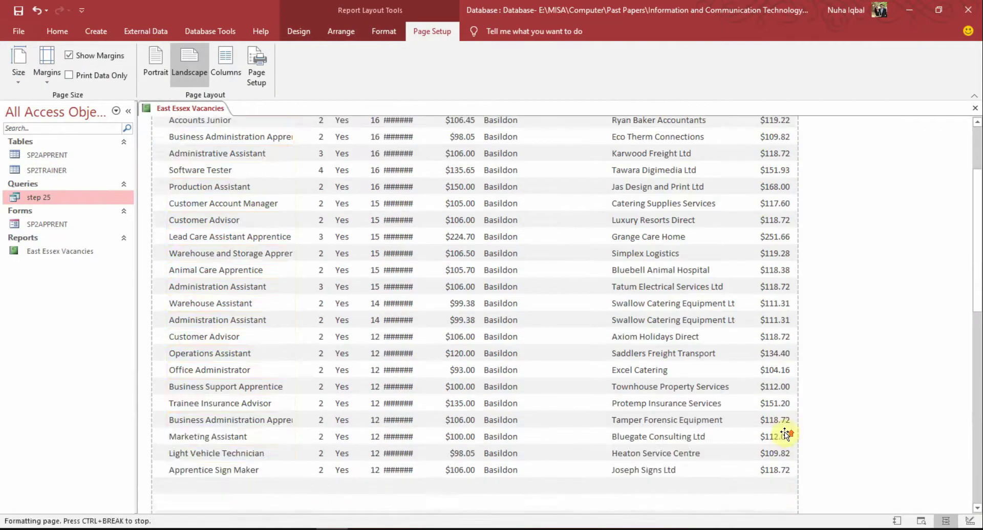
scroll(784, 433, "up", 3)
scroll(887, 388, "down", 5)
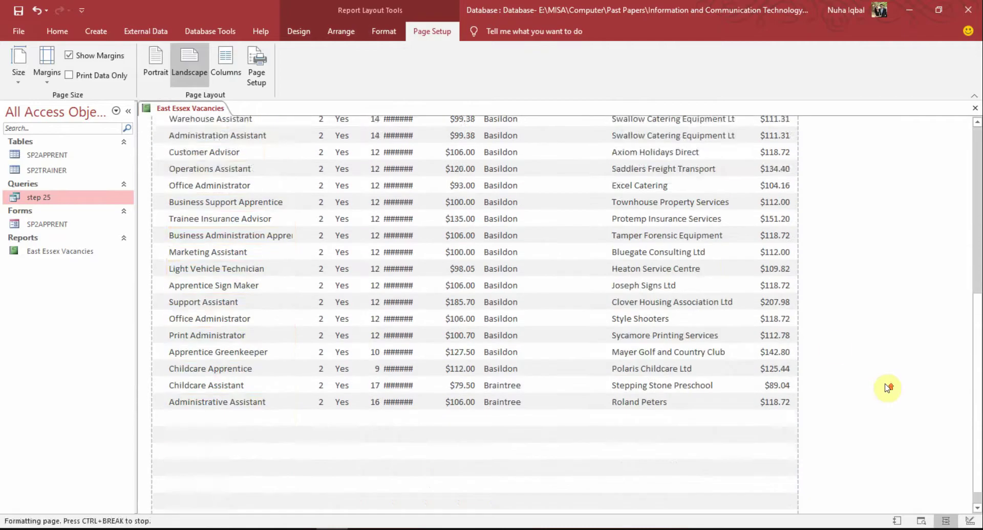
scroll(861, 390, "up", 5)
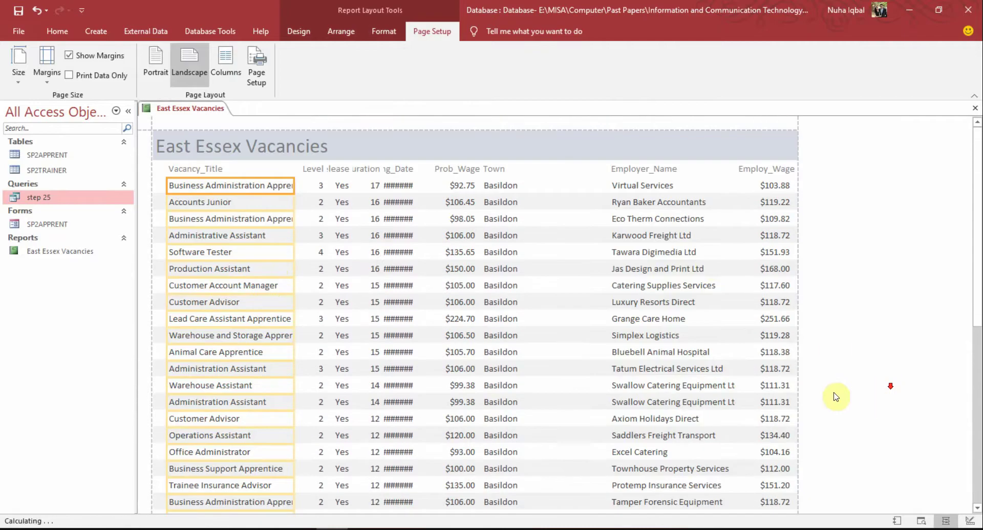
left_click(773, 175)
left_click(672, 318)
left_click_drag(738, 290, 743, 287)
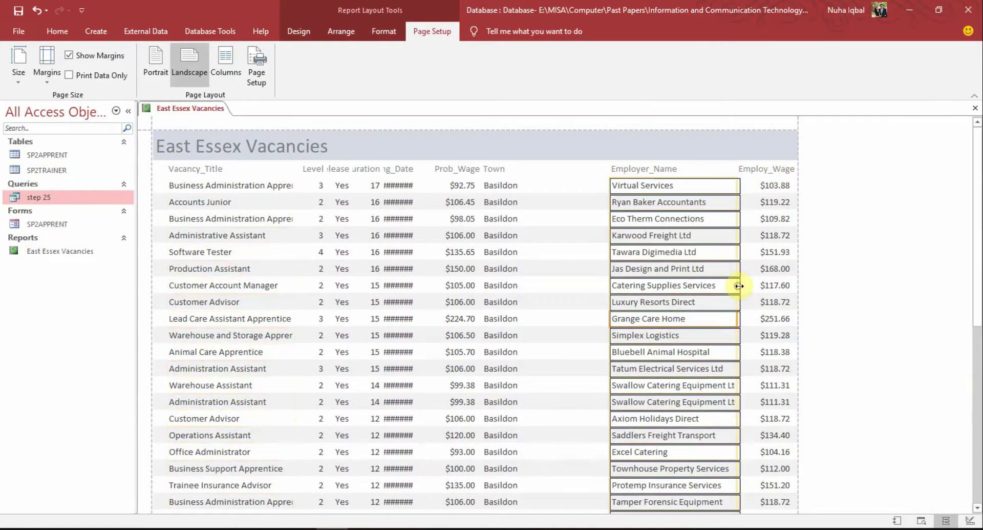
scroll(760, 398, "down", 9)
scroll(759, 420, "up", 9)
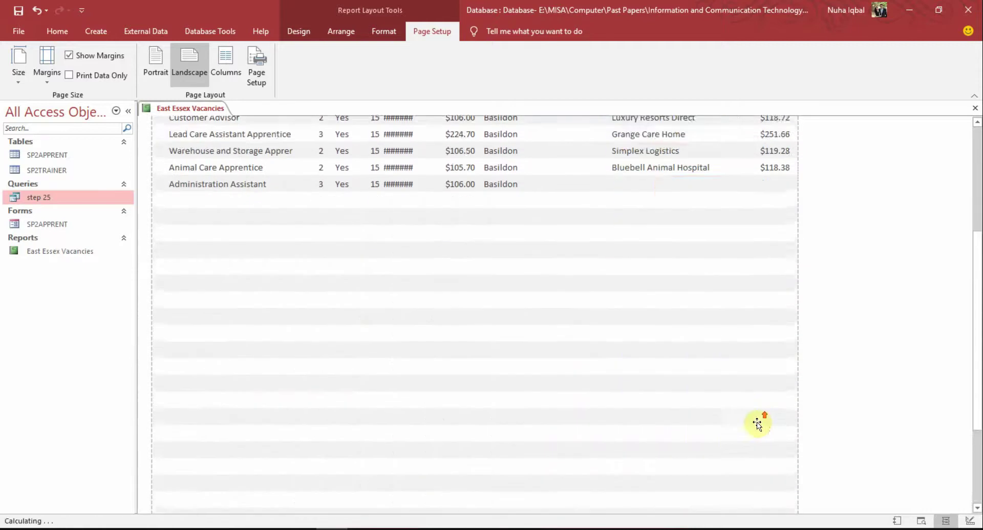
Step: Select the Employer_Name heading together with its values and shift both slightly away from the Employ_Wage column
left_click(661, 172)
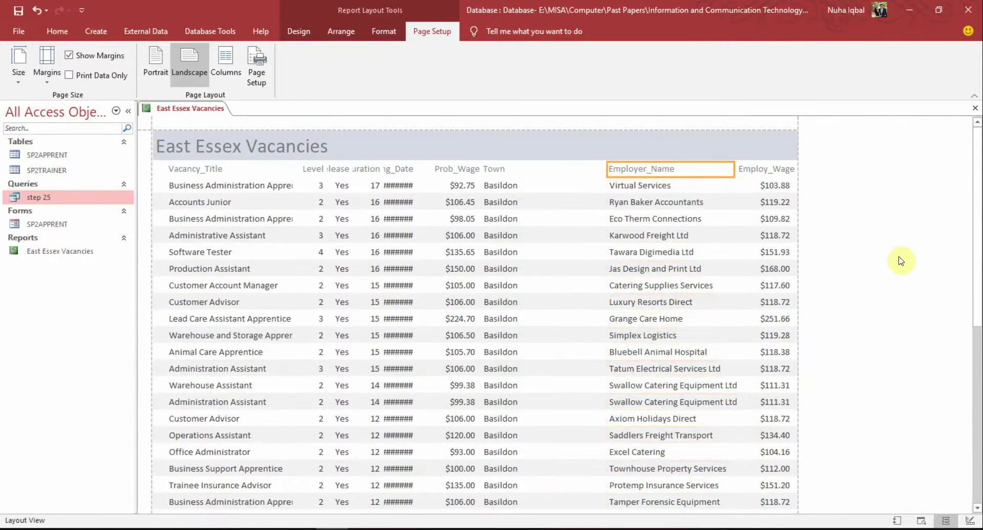
left_click(666, 184)
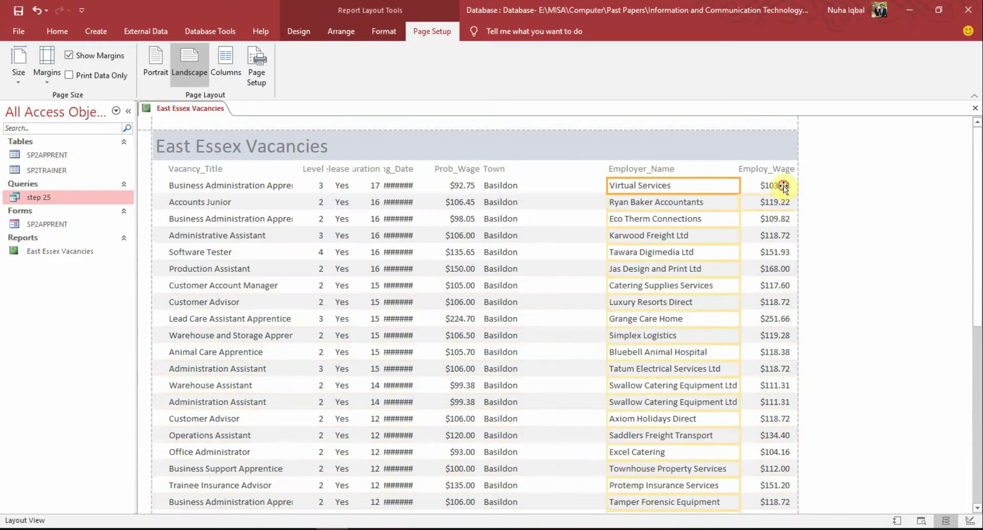
left_click(683, 168, "shift")
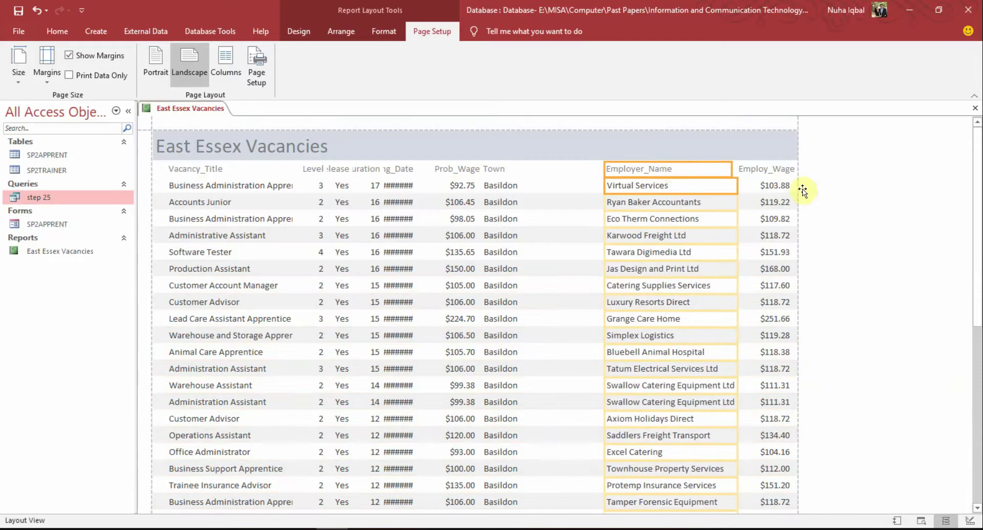
Step: Narrow the Town heading and values together so that they fit closely around the town names
left_click(494, 170)
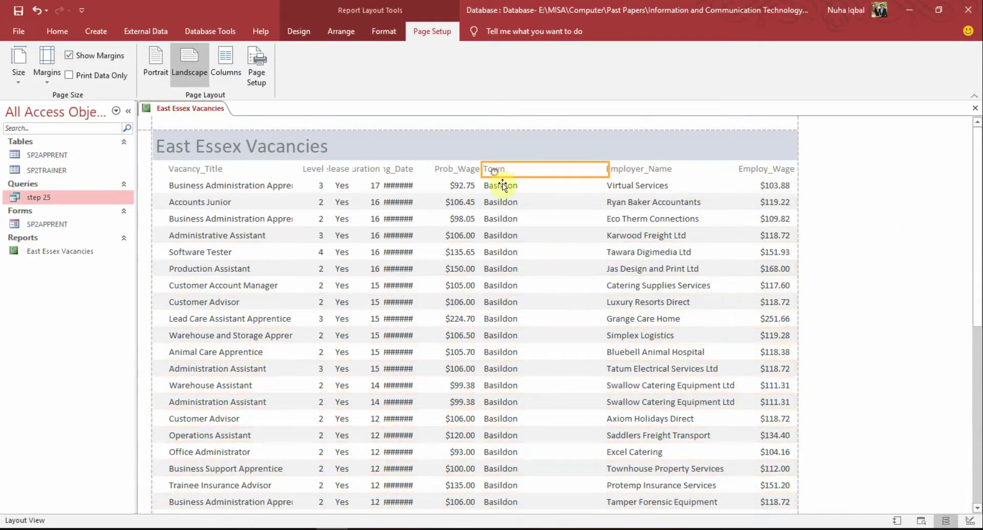
left_click(533, 187)
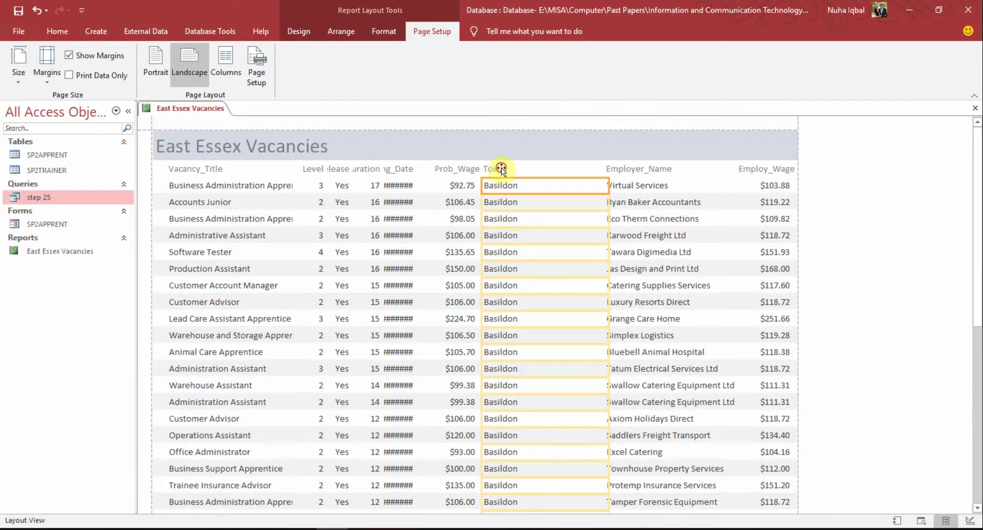
left_click(501, 169, "shift")
left_click_drag(609, 170, 522, 169)
scroll(552, 339, "down", 3)
scroll(552, 339, "up", 10)
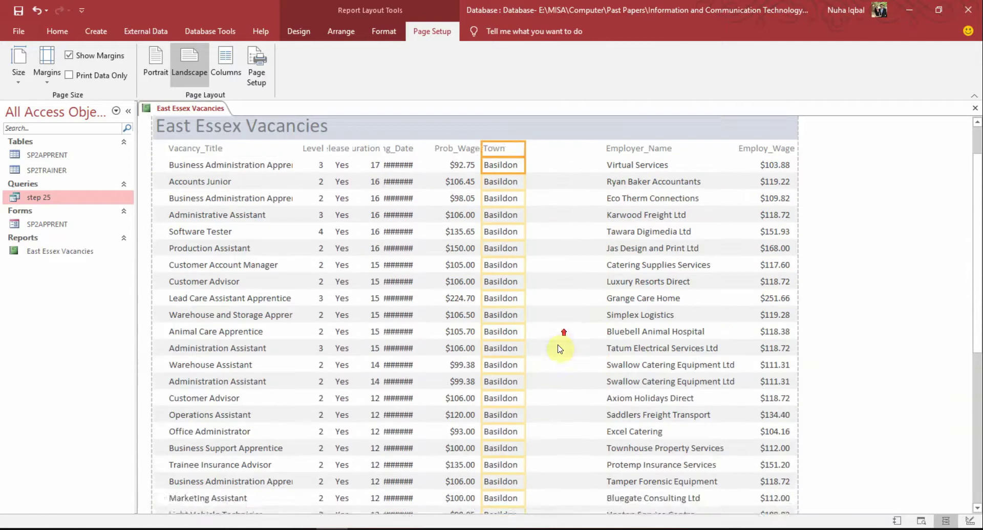
Step: Move the narrowed Town heading and values across the report to sit close beside the Employer_Name column
key("Right")
key("Right")
key("Right")
key("Right")
key("Right")
key("Right")
key("Right")
key("Right")
key("Right")
key("Right")
key("Right")
key("Right")
key("Right")
key("Right")
key("Right")
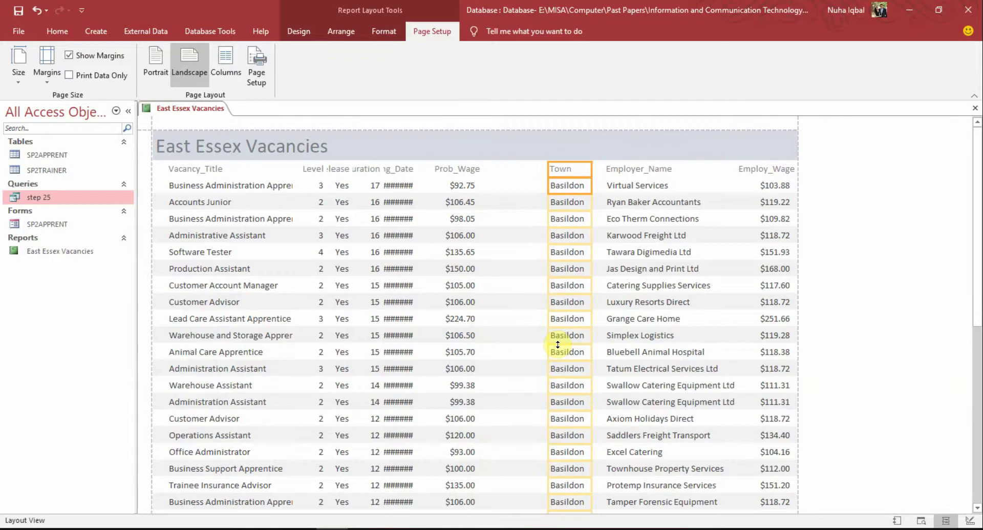
left_click(651, 268)
left_click(578, 268, "shift")
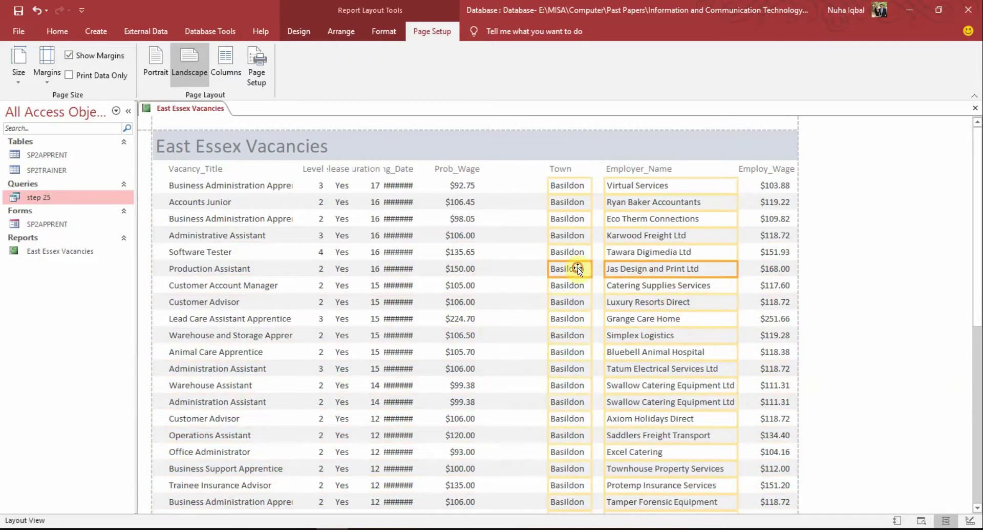
left_click(573, 173)
left_click(571, 185, "shift")
left_click_drag(570, 185, 575, 187)
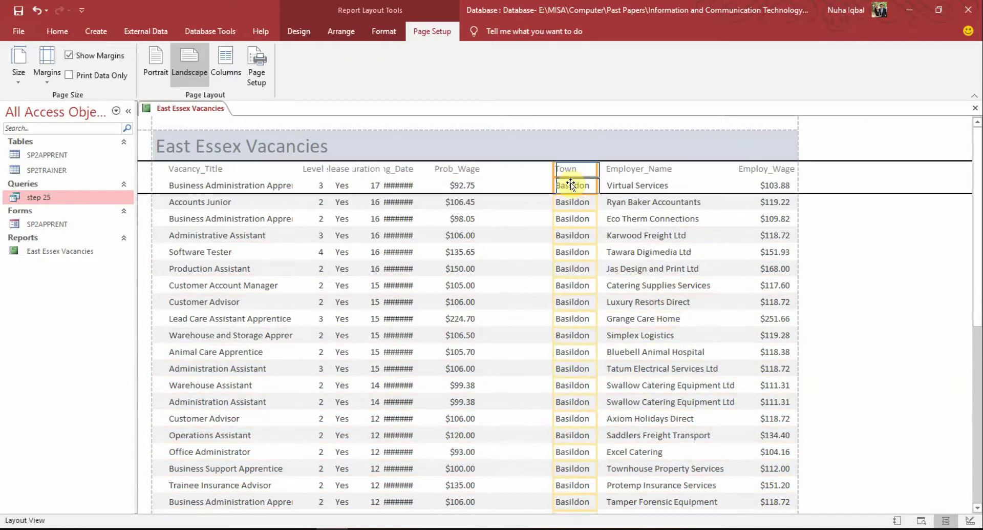
left_click(625, 203, "shift")
left_click(892, 235)
left_click(644, 143)
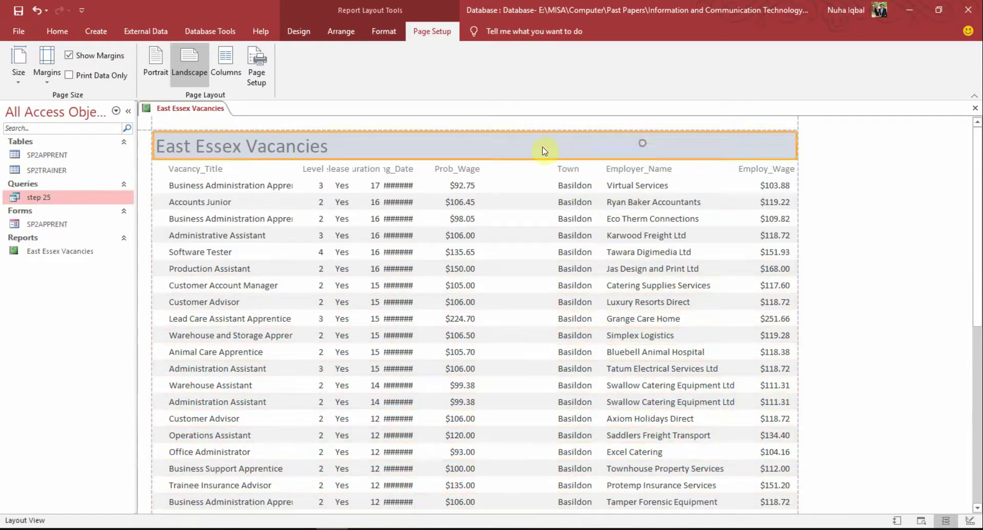
Step: Move the Prob_Wage heading and values together to sit close beside the Town column
left_click(457, 167)
left_click(457, 202, "shift")
scroll(657, 272, "down", 10)
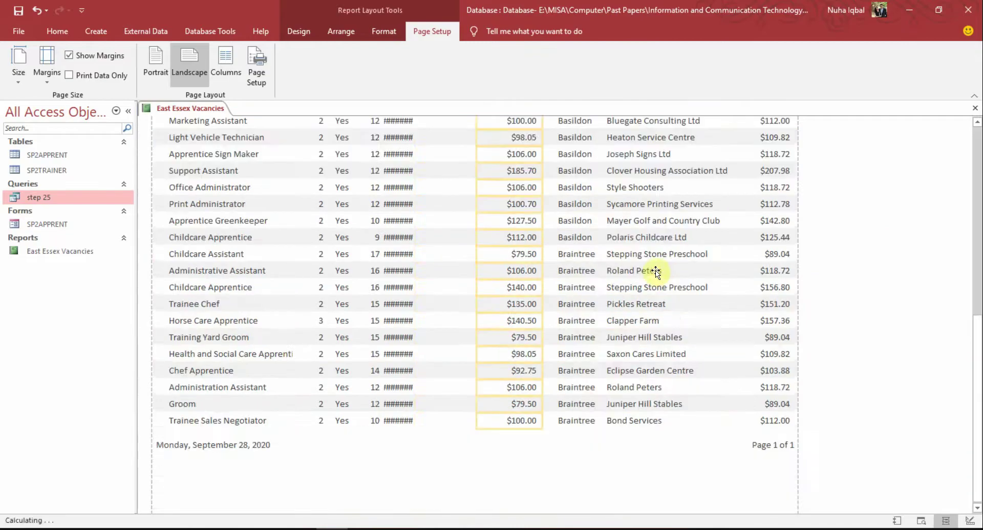
left_click_drag(451, 295, 483, 297)
scroll(570, 342, "up", 4)
scroll(570, 342, "up", 5)
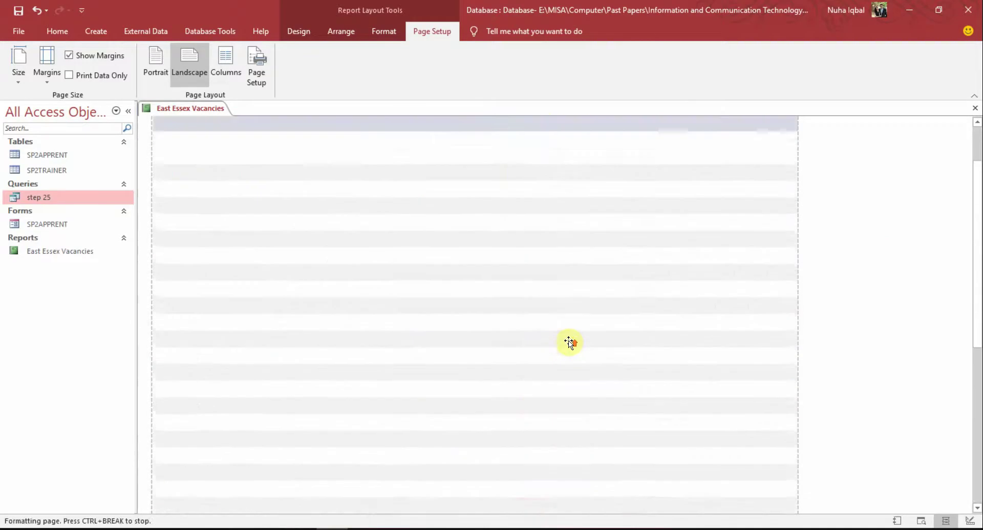
left_click_drag(495, 185, 498, 184)
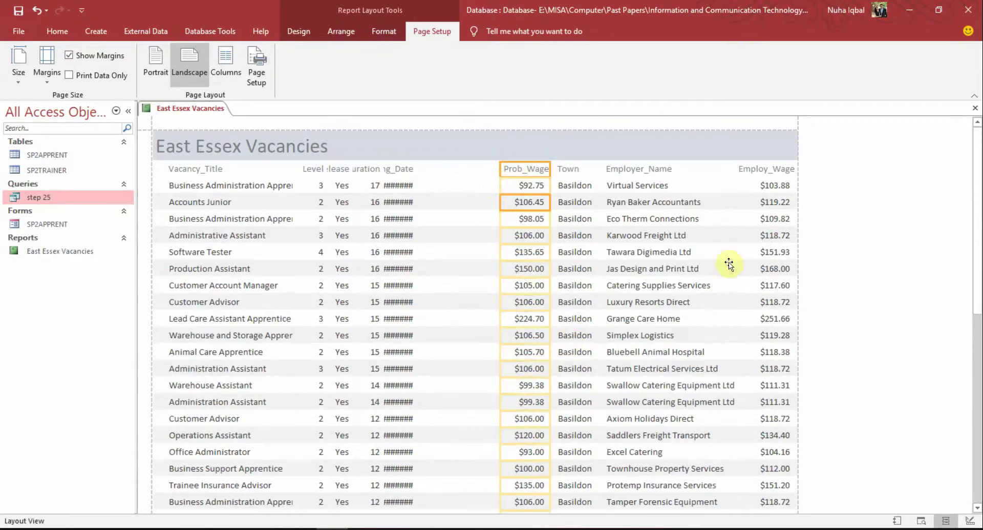
Step: Widen the Closing_Date heading and values to show the full dates, and move the column close beside Prob_Wage
left_click(405, 169)
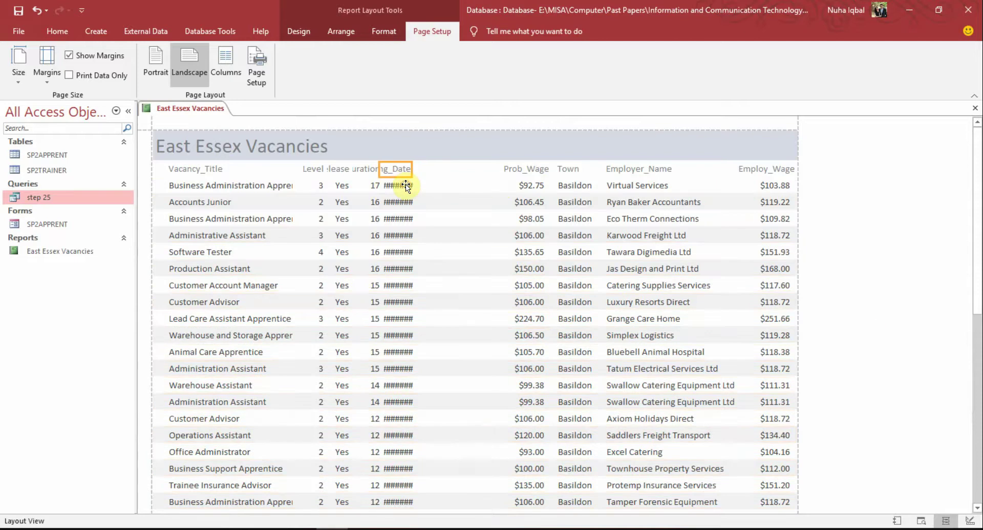
left_click_drag(406, 188, 413, 170)
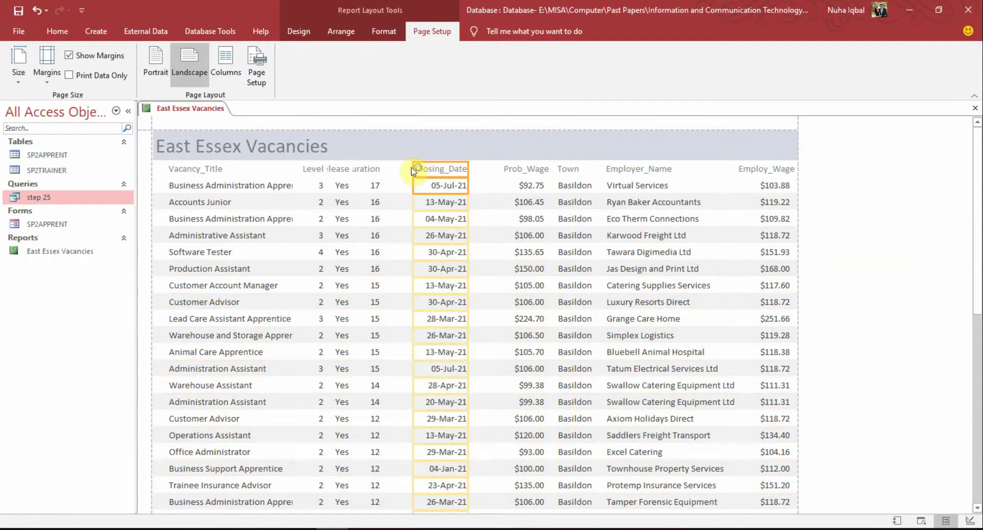
key("Right")
key("Right")
key("Right")
key("Right")
key("Right")
key("Right")
key("Right")
key("Right")
key("Right")
key("Right")
key("Right")
key("Right")
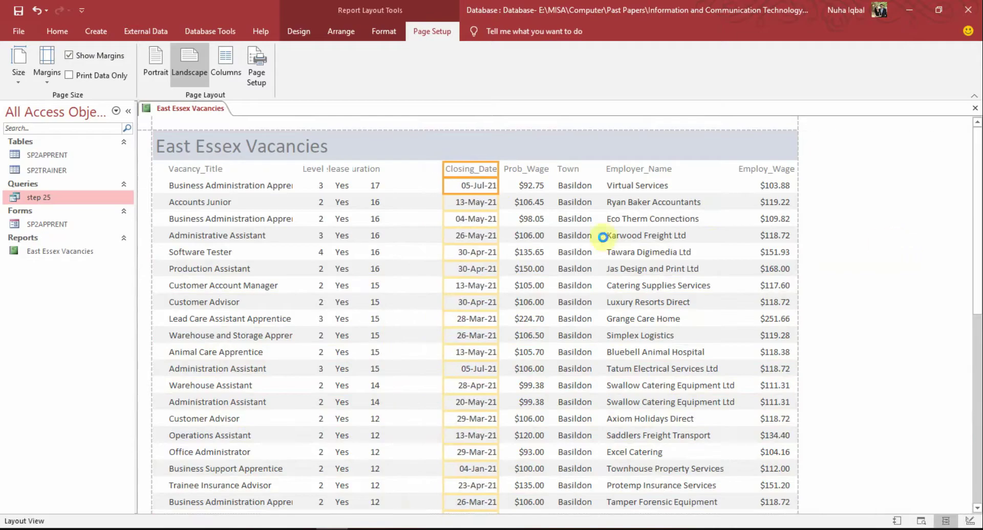
left_click(925, 302)
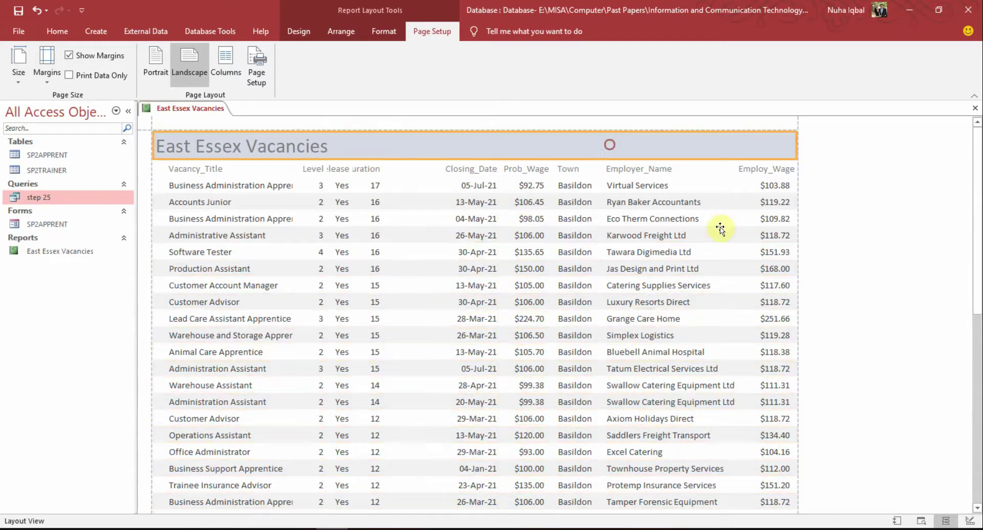
Step: Move the Duration heading and values together close beside the Closing_Date column and widen them to show the full heading
scroll(905, 353, "down", 2)
scroll(905, 354, "up", 2)
left_click(368, 169)
left_click(377, 187, "shift")
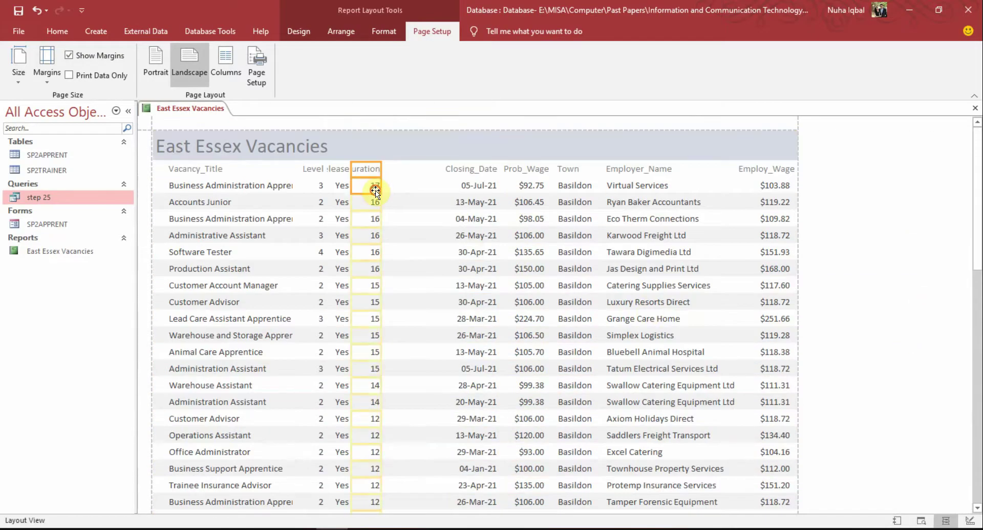
key("Right")
key("Right")
key("Right")
key("Right")
key("Right")
key("Right")
key("Right")
key("Right")
key("Right")
key("Right")
key("Right")
key("Right")
key("Right")
key("Right")
key("Right")
key("Right")
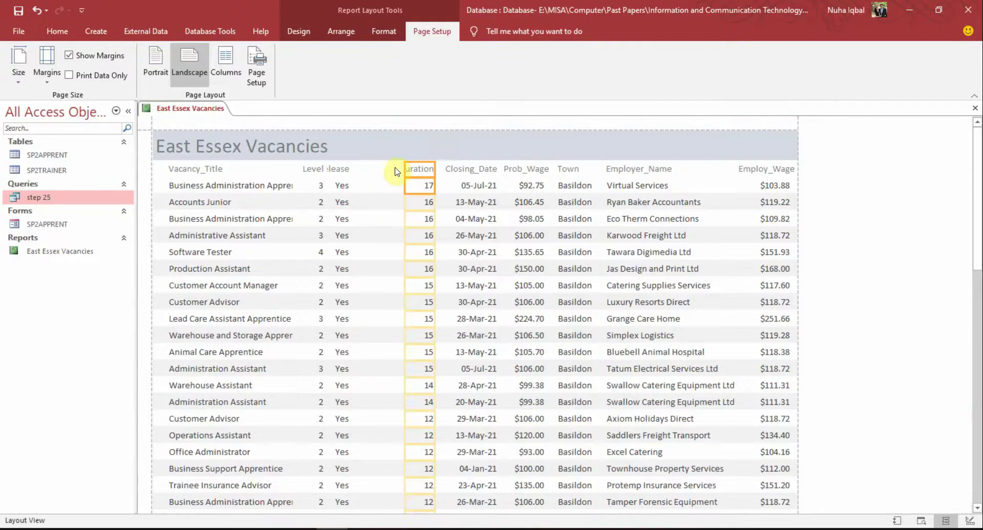
left_click_drag(399, 167, 401, 167)
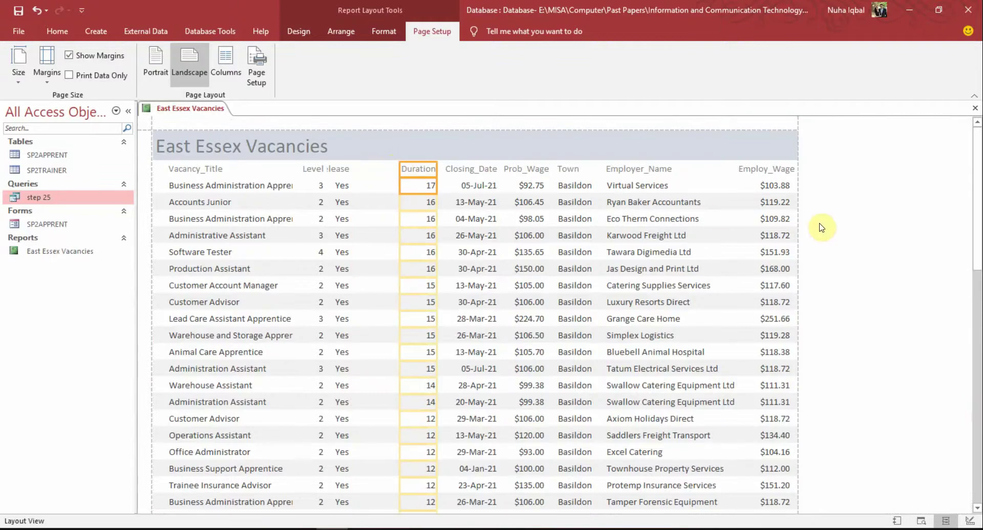
Step: Widen the Day_Release heading and values beside Duration to show the full heading, and move the Level column close beside them
left_click(341, 168)
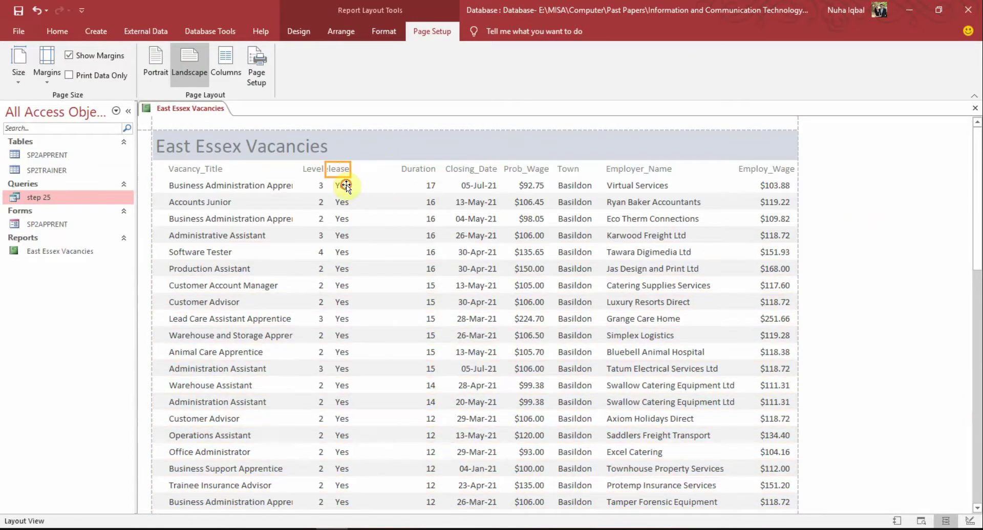
mouse_move(347, 185)
left_mouse_down()
mouse_move(369, 174)
mouse_move(343, 167)
left_mouse_up()
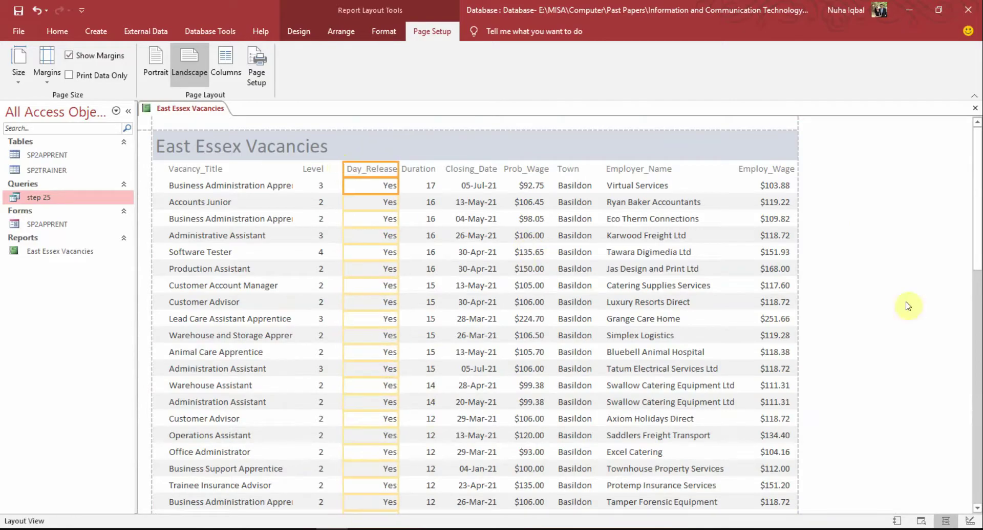
left_click(312, 168)
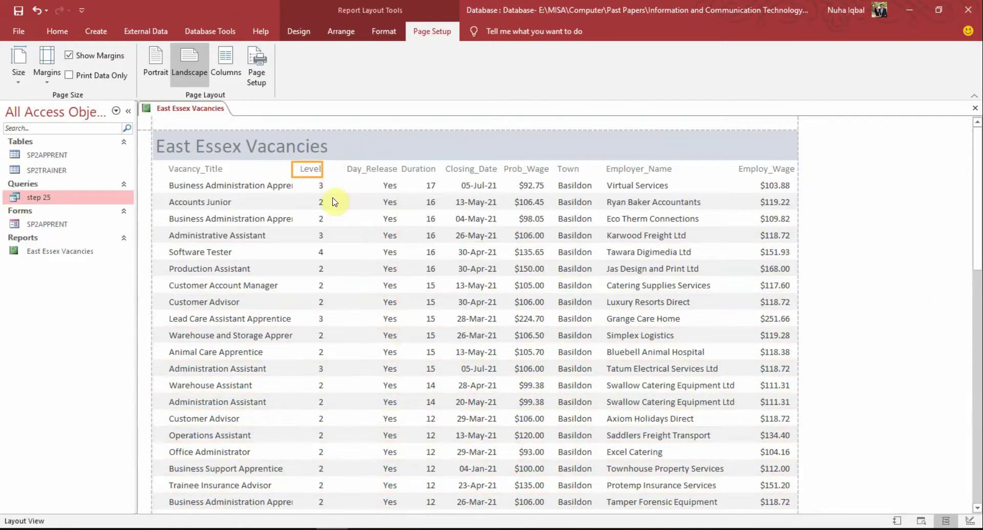
left_click(319, 185, "shift")
key("Right")
key("Right")
key("Right")
key("Right")
key("Right")
key("Right")
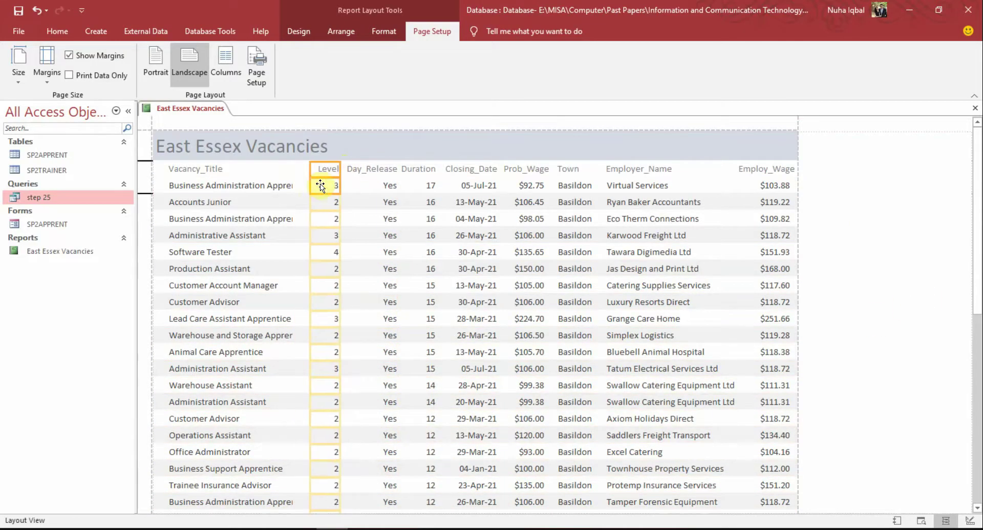
Step: Widen the Vacancy_Title values up to the Level column so that the longest vacancy titles display in full
left_click(261, 286)
left_click_drag(295, 283, 320, 285)
left_click(866, 306)
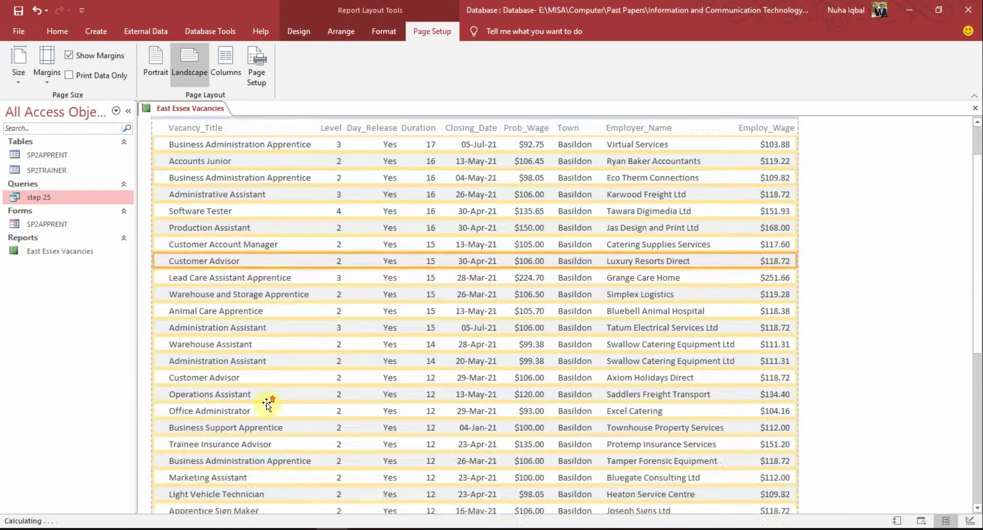
left_click(268, 404)
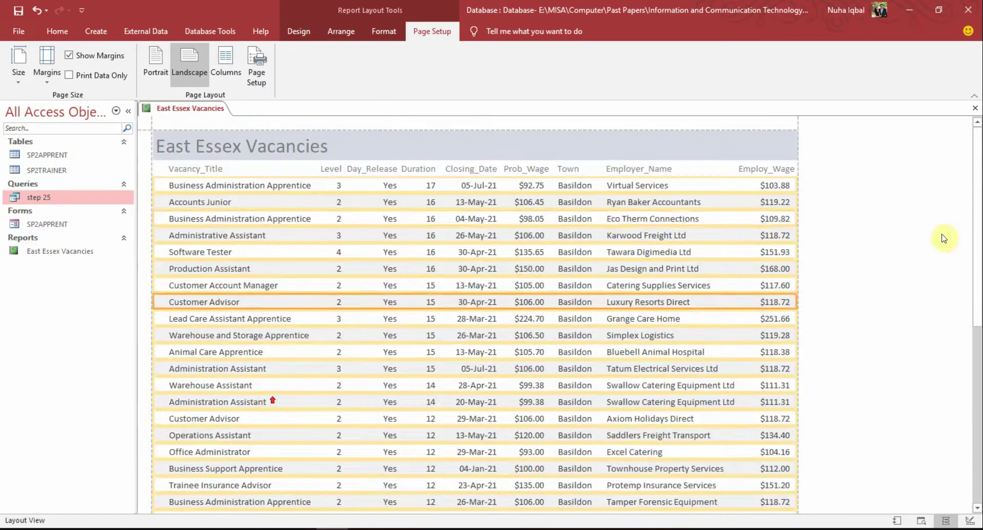
left_click(575, 215)
left_click(312, 185)
left_click(333, 168)
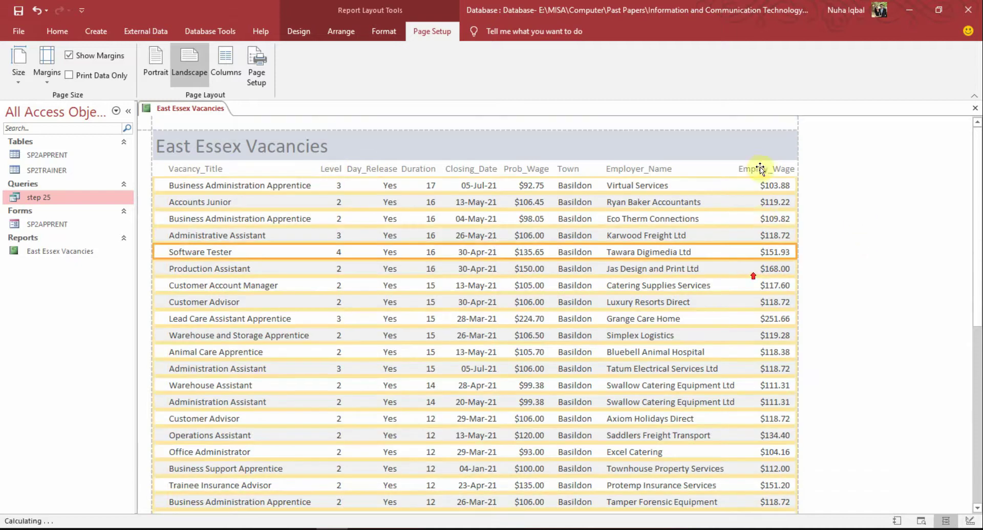
left_click(748, 151)
Step: Check in Print Preview that all report columns fit the landscape page width and display in full, and close the preview
left_click(69, 34)
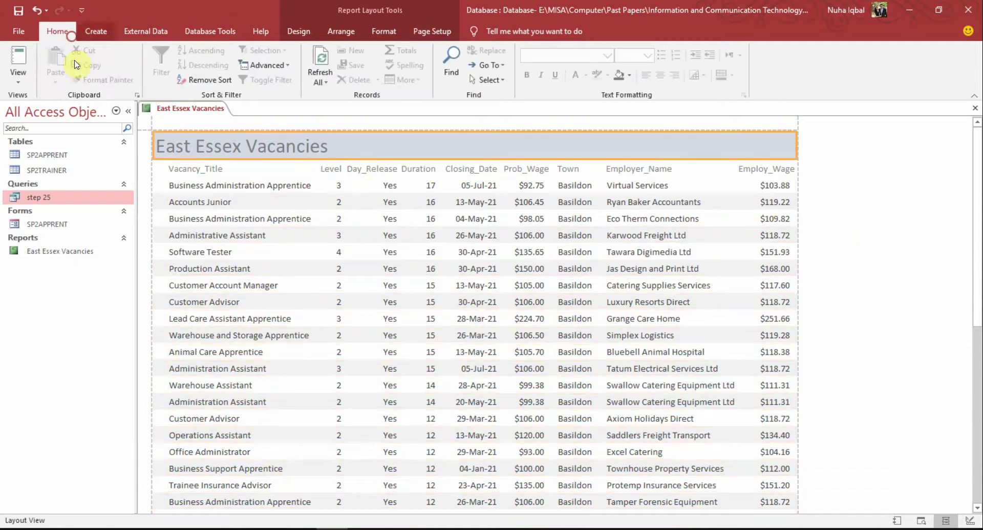
left_click(18, 72)
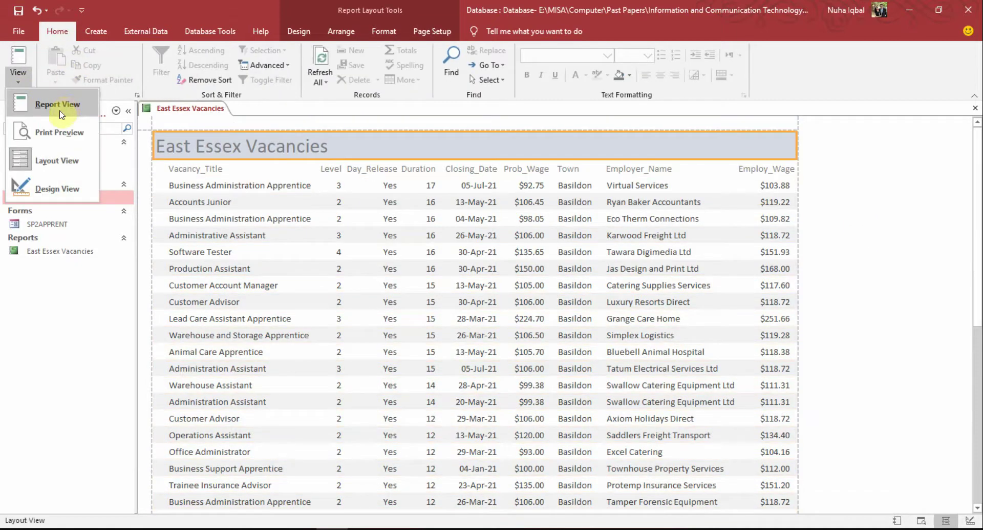
left_click(59, 132)
scroll(384, 274, "down", 5)
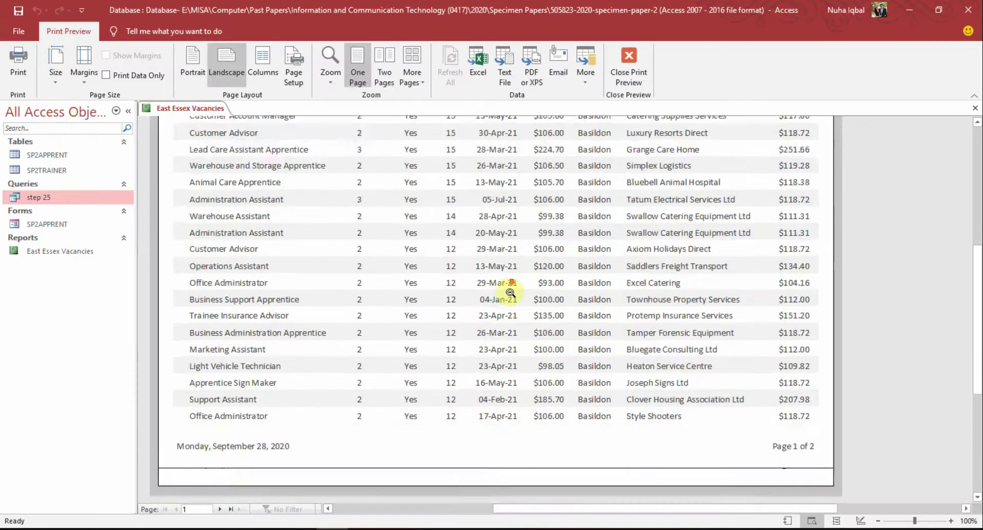
scroll(510, 292, "up", 5)
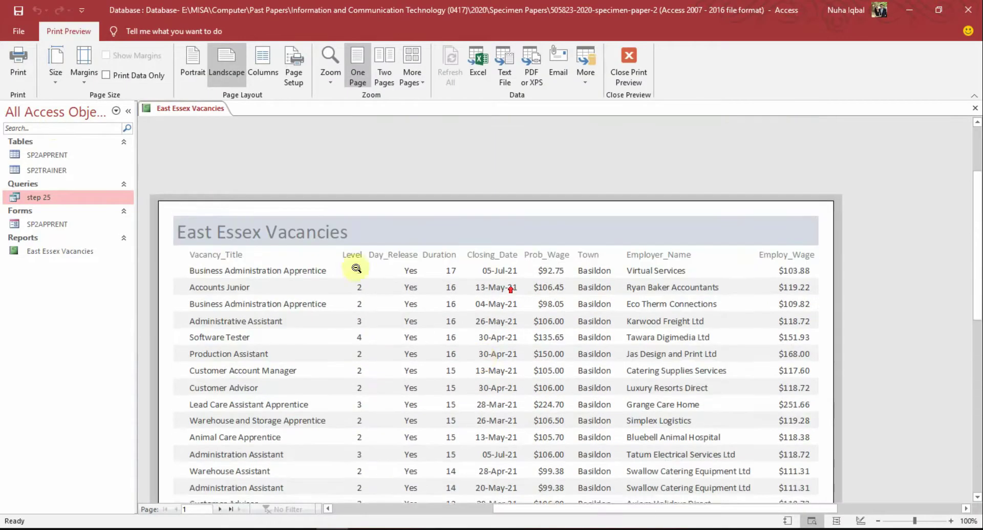
scroll(623, 235, "down", 3)
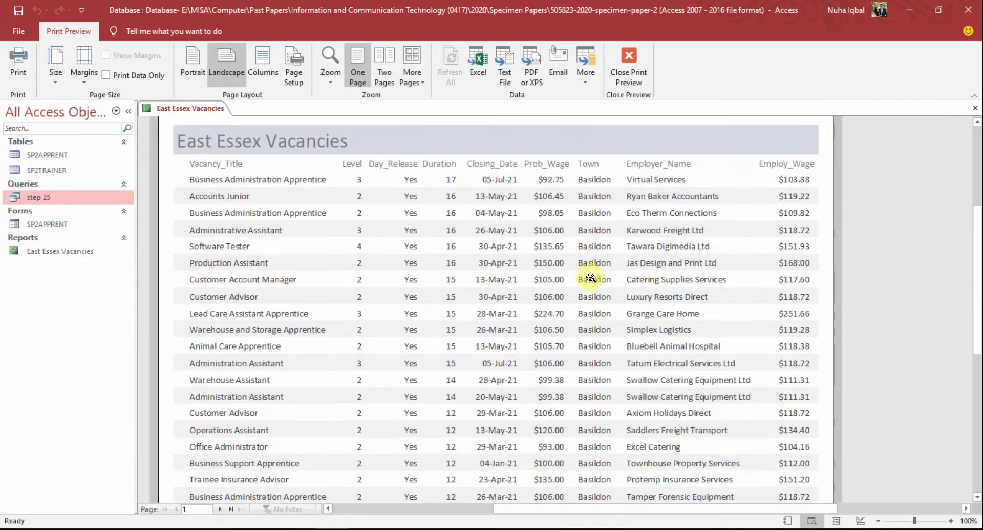
scroll(799, 184, "up", 1)
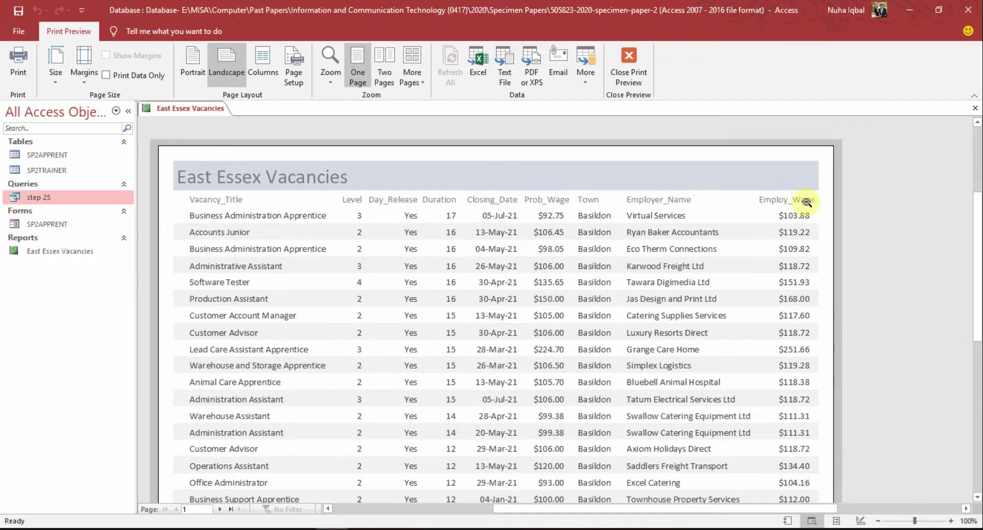
left_click(639, 76)
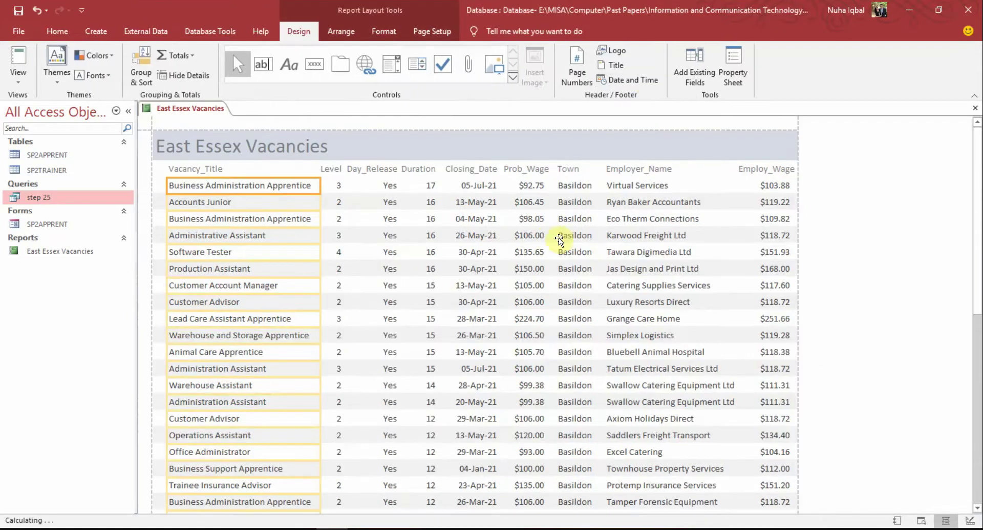
Step: Switch to the specimen paper in Adobe Acrobat and highlight "average Duration and" and most of "column" in question 25
key("super+Tab")
left_click(380, 159)
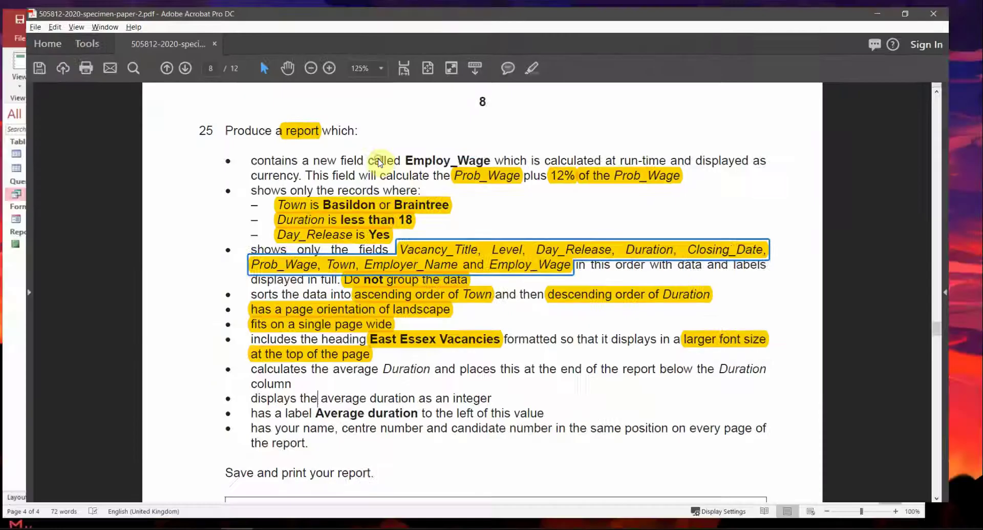
key("super+Tab")
left_click(378, 157)
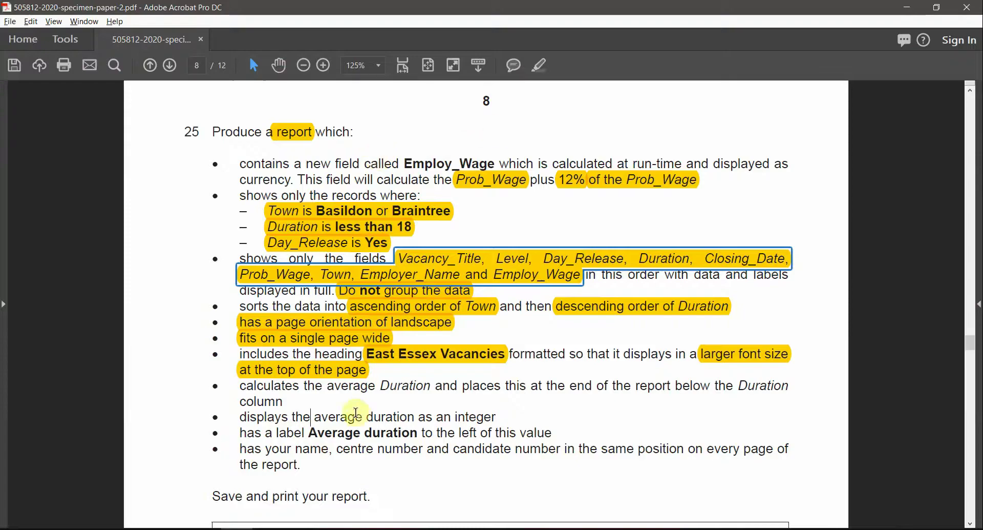
left_click_drag(326, 386, 460, 387)
left_click(540, 65)
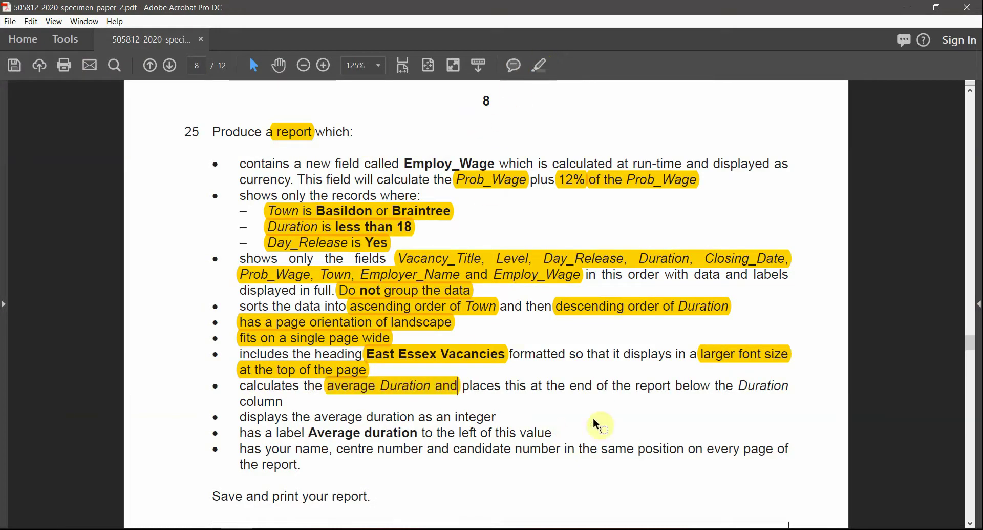
left_click_drag(641, 388, 671, 388)
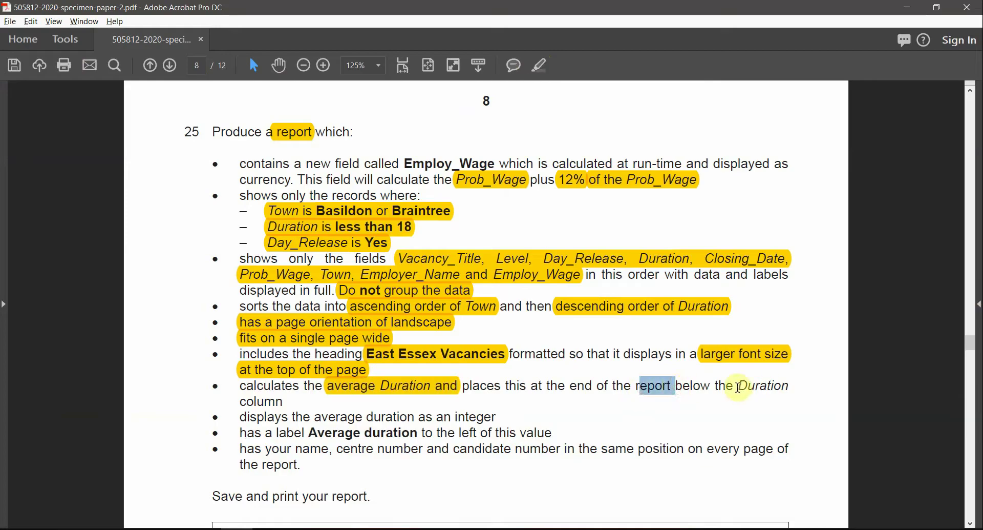
left_click_drag(739, 388, 776, 388)
left_click_drag(279, 412, 241, 401)
left_click(534, 66)
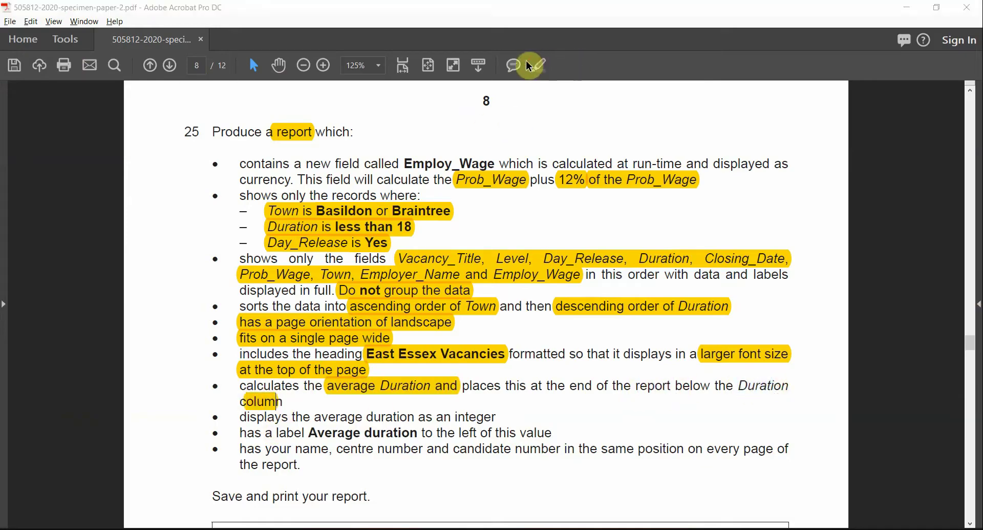
Step: Switch back to Access, open the report in Design View and add an Average total for the Duration field
key("alt+Tab")
left_click(19, 78)
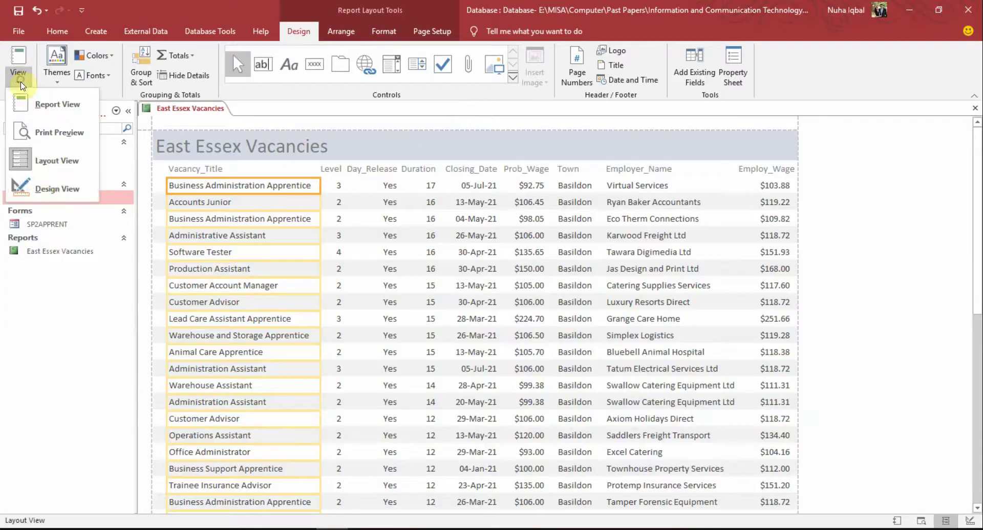
left_click(63, 186)
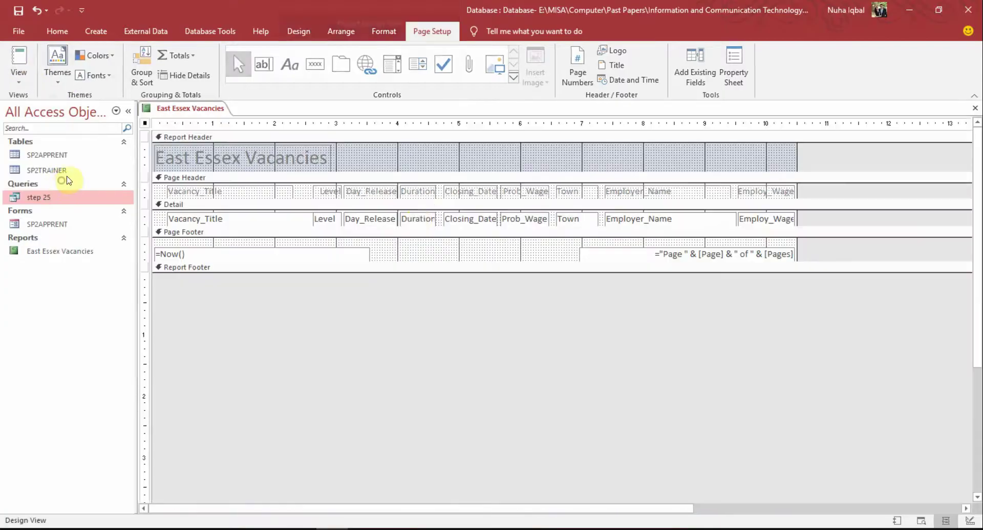
right_click(420, 220)
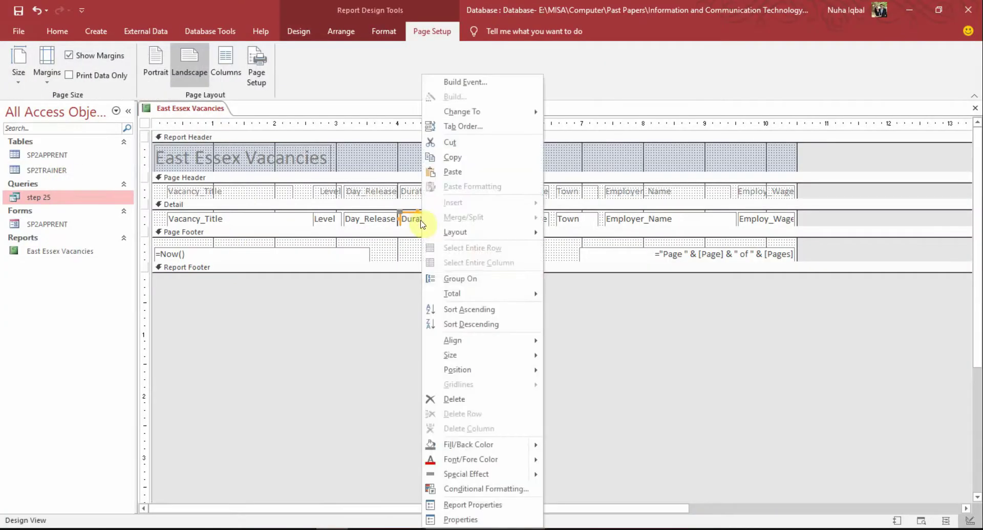
mouse_move(511, 293)
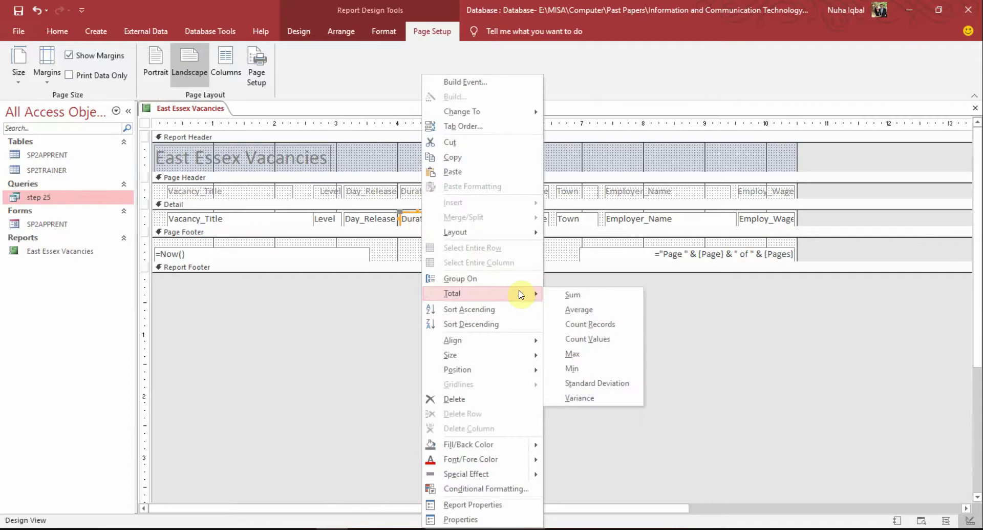
left_click(581, 309)
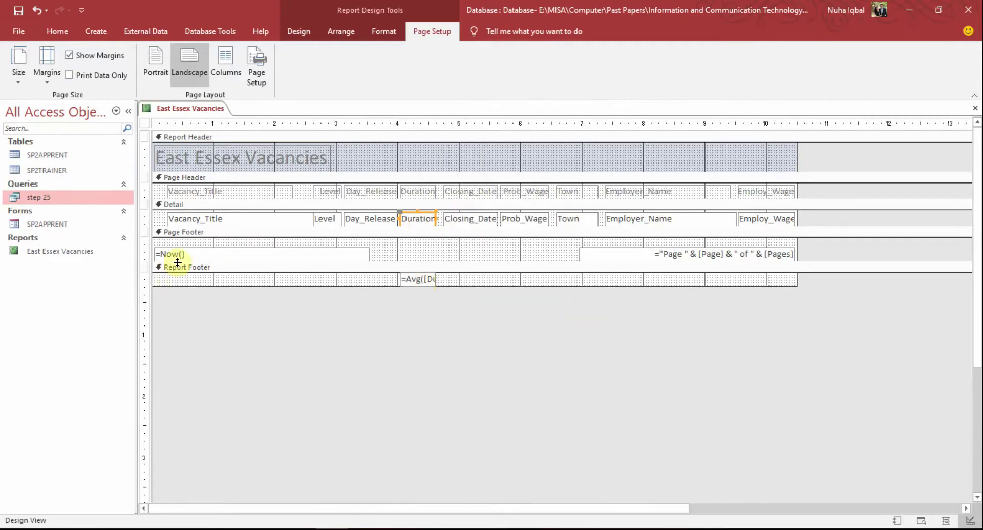
Step: Compare the Page Footer and Report Footer sections and the controls each one holds
left_click(191, 234)
left_click(189, 267)
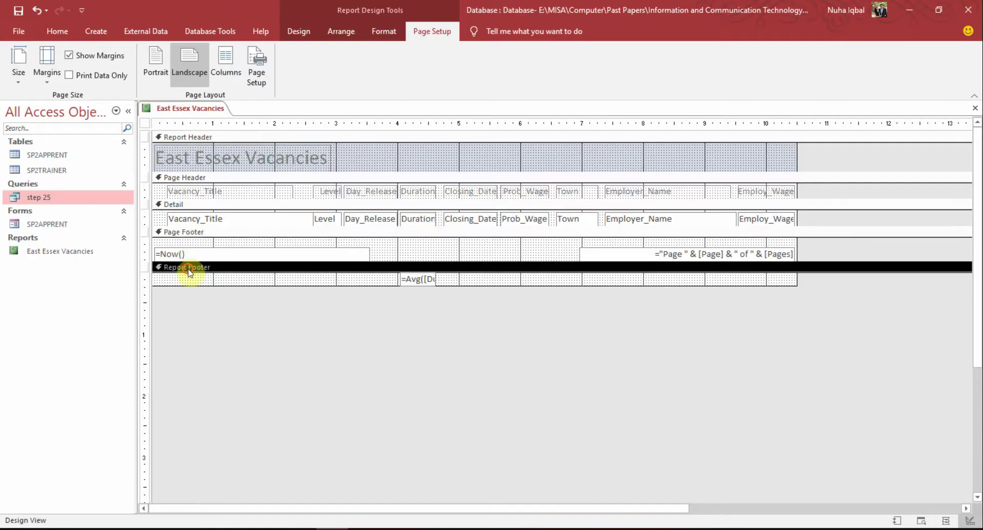
left_click(196, 233)
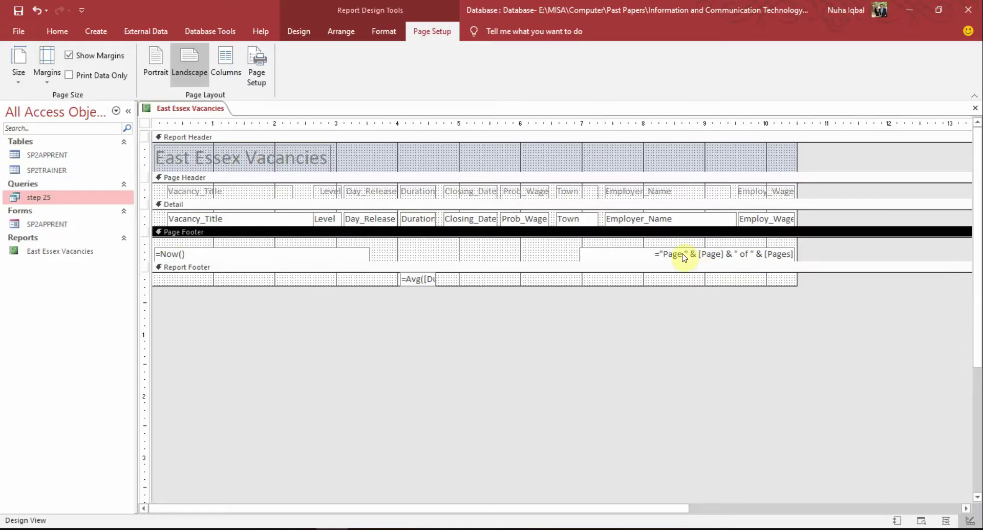
left_click(188, 268)
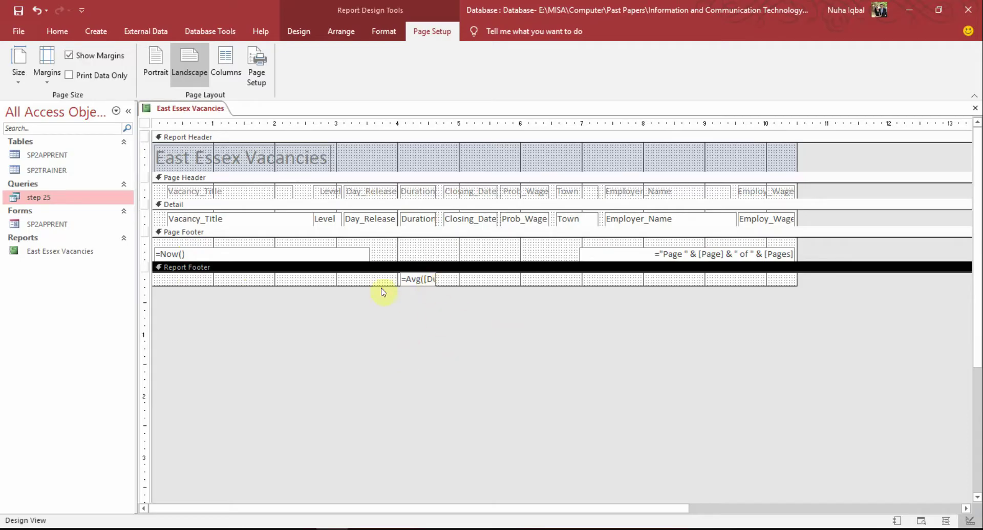
Step: Display the report in Report View and check the average value below the Duration column at the end
left_click(57, 31)
left_click(18, 59)
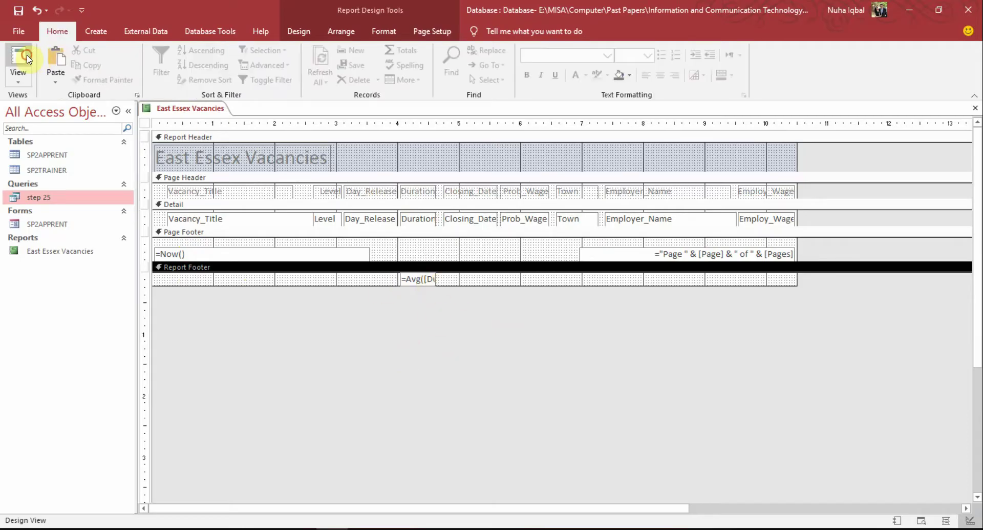
scroll(285, 253, "down", 10)
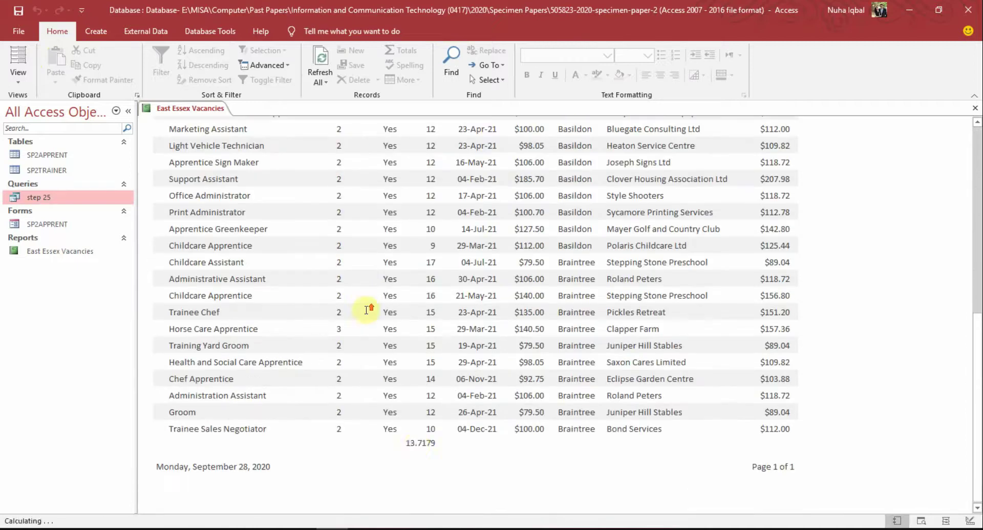
scroll(553, 461, "up", 10)
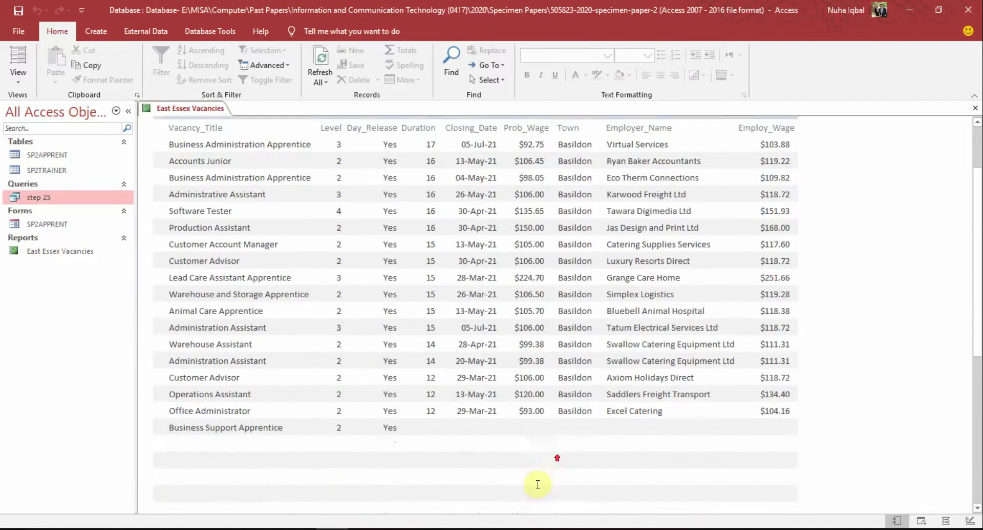
scroll(395, 249, "down", 10)
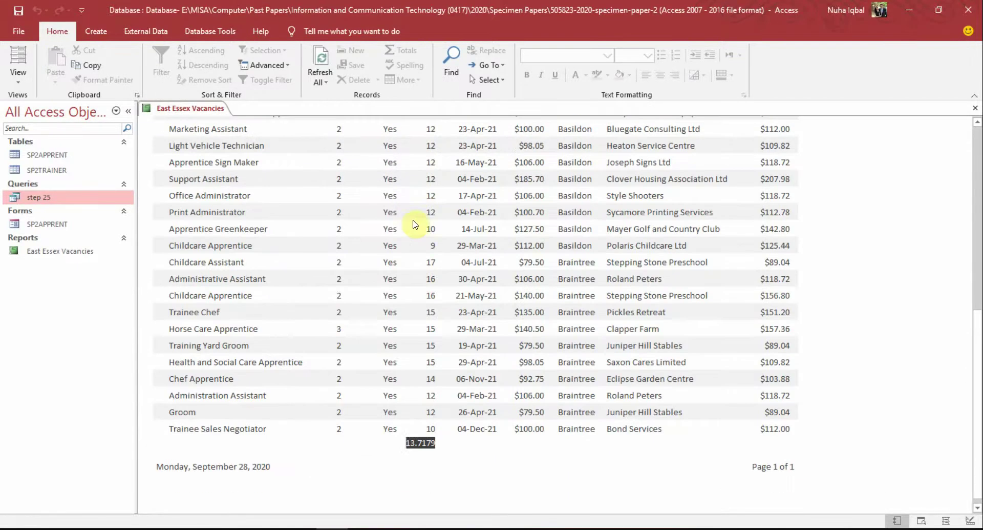
Step: Switch to the specimen paper in Adobe Acrobat to read the average duration display requirement in question 25, and return to Access
key("alt+Tab")
scroll(438, 408, "down", 1)
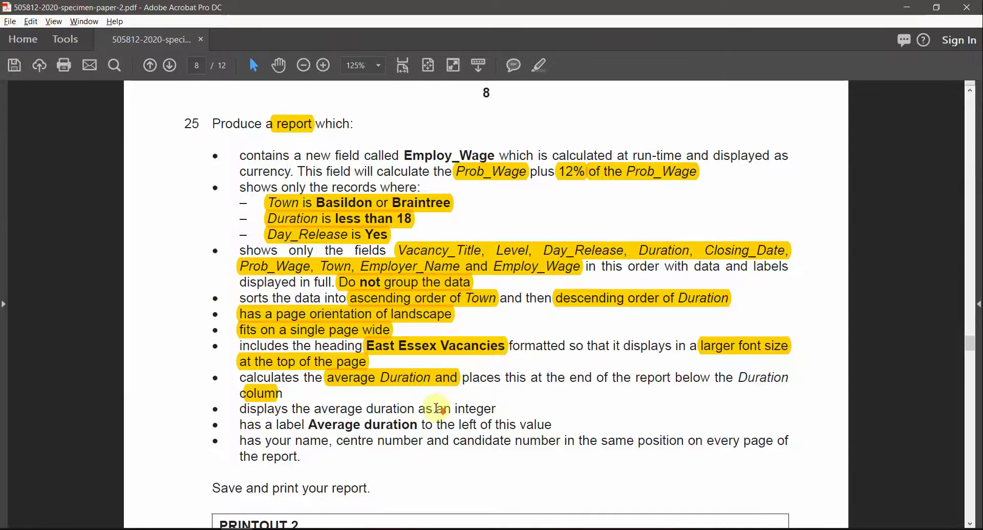
left_click_drag(237, 408, 486, 410)
key("alt+Tab")
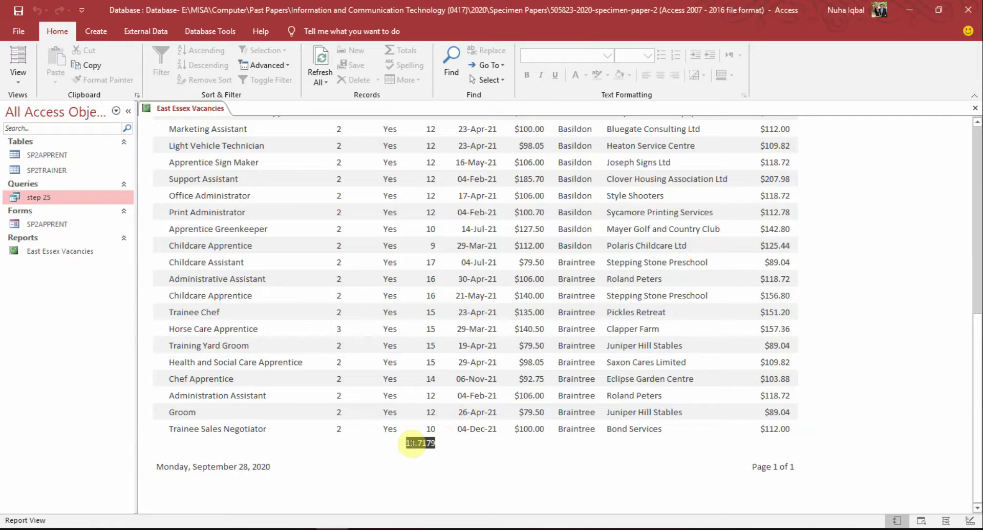
Step: Show the report in Layout View and set the average Duration value's format to Standard with 0 decimal places
left_click(18, 56)
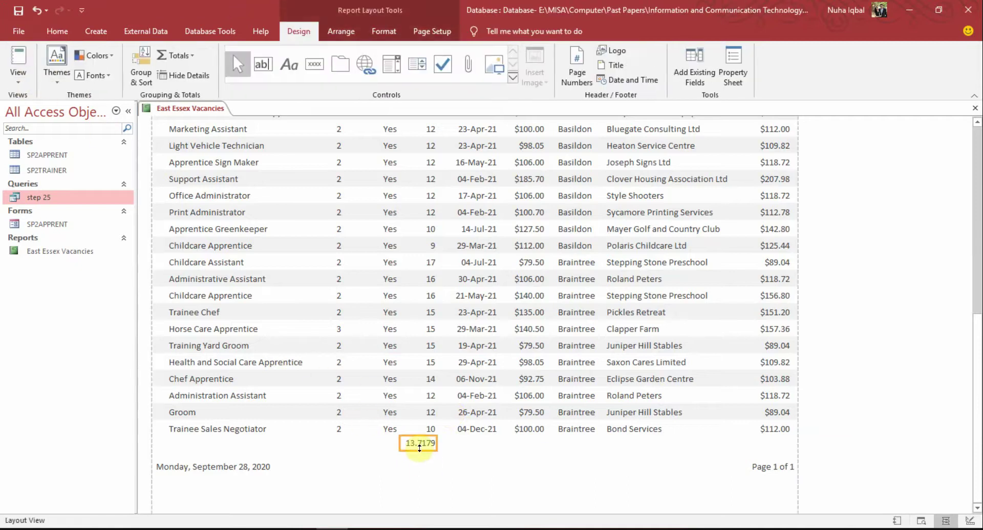
right_click(420, 447)
left_click(435, 436)
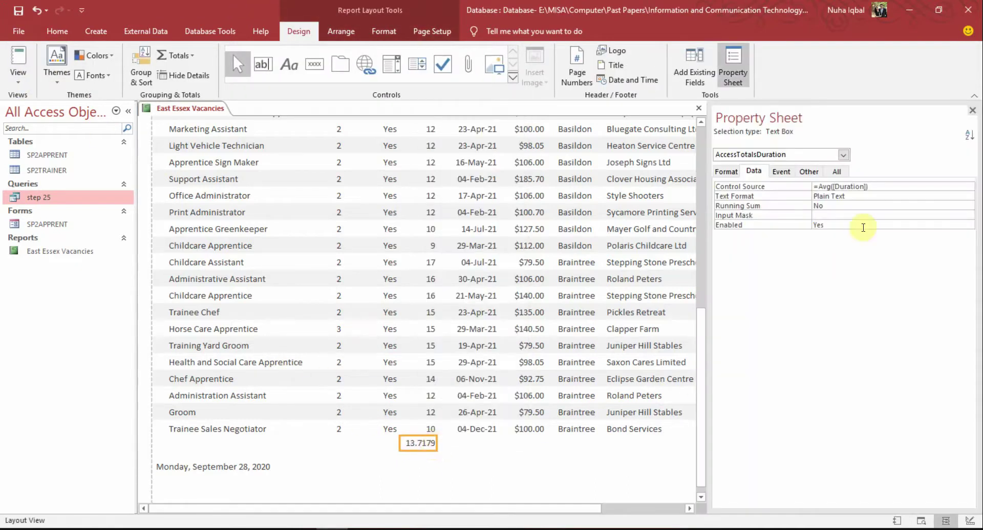
left_click(727, 172)
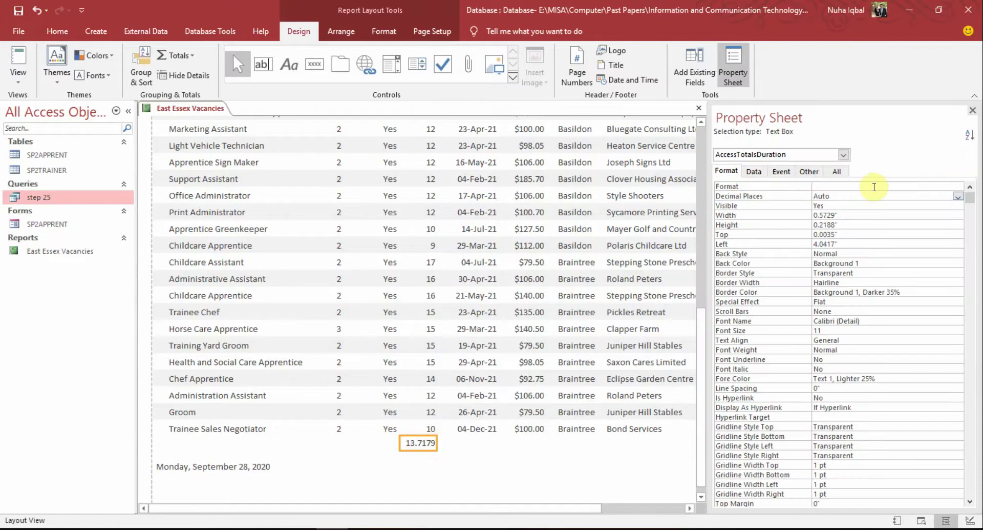
left_click(875, 186)
left_click(957, 186)
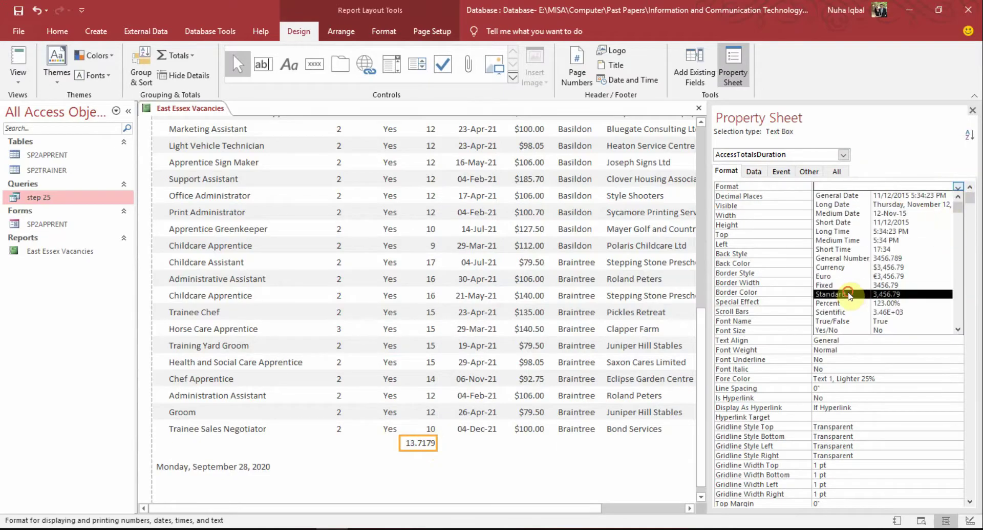
left_click(849, 293)
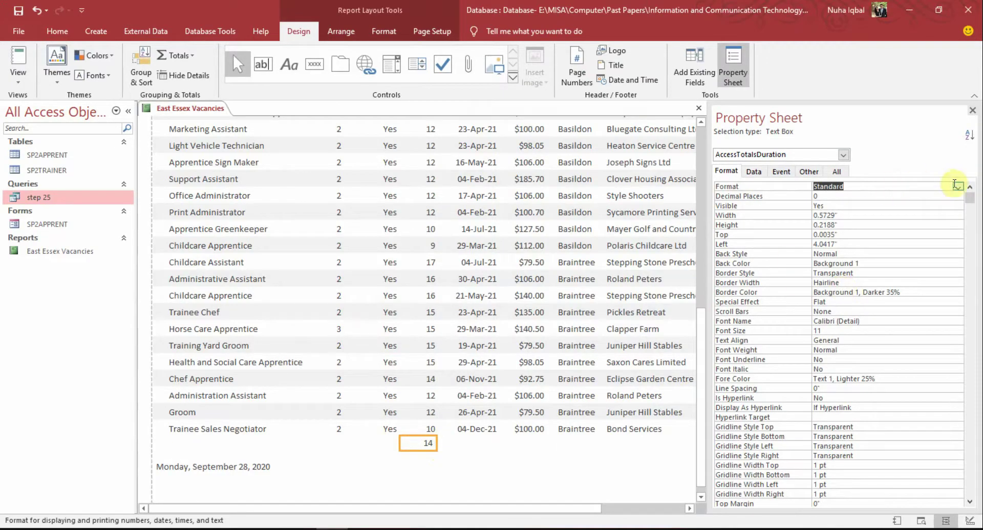
Step: Change the average Duration value's number format to Fixed and check its decimal places setting
left_click(958, 186)
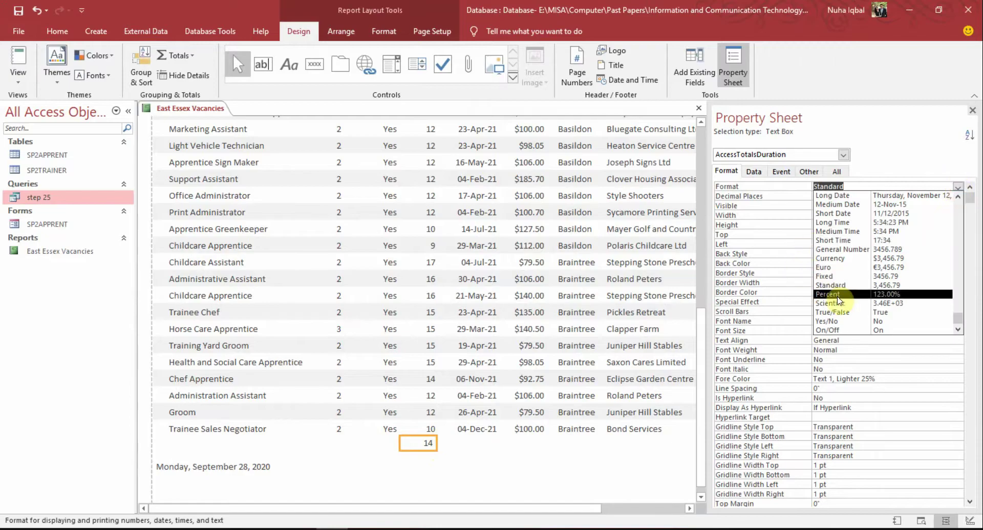
left_click(832, 277)
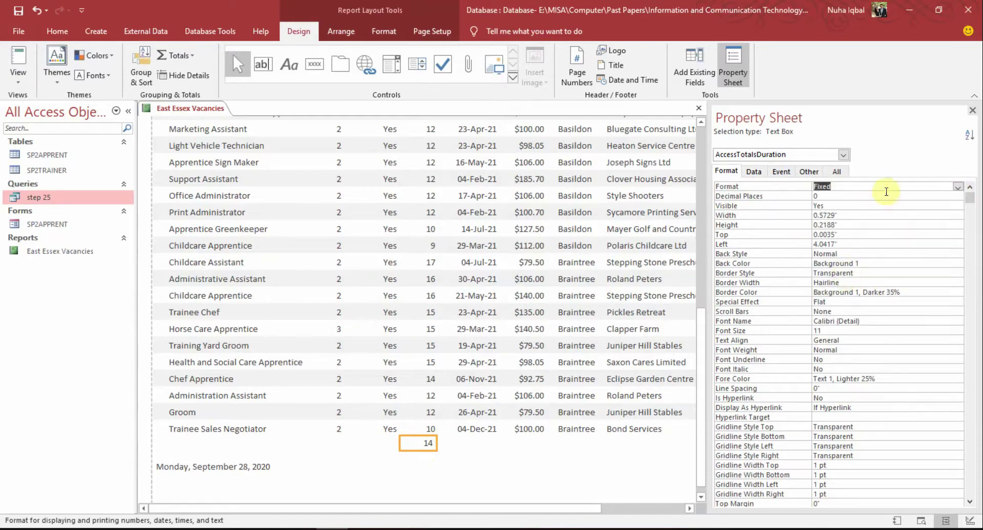
left_click(837, 195)
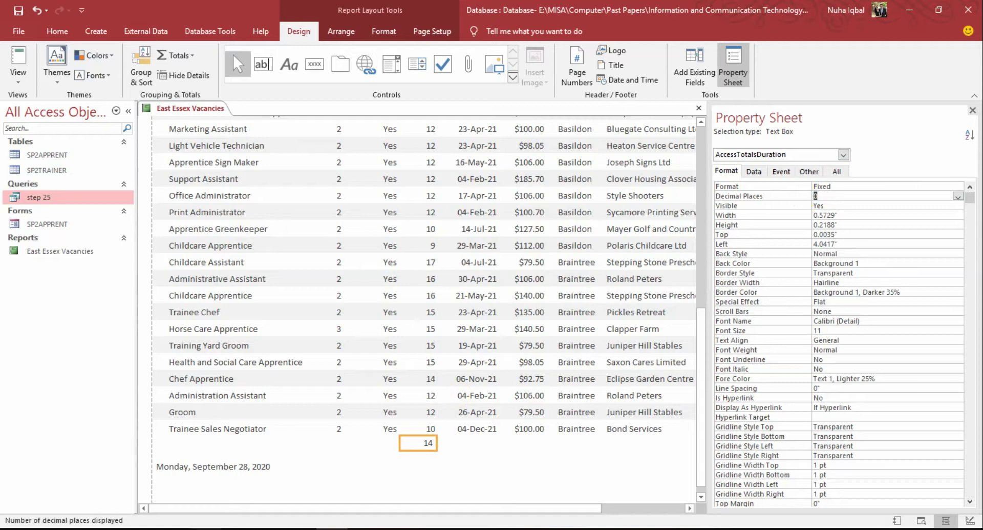
Step: Switch to the specimen paper in Adobe Acrobat and highlight "integer" and "left of this value" in question 25
left_click(220, 528)
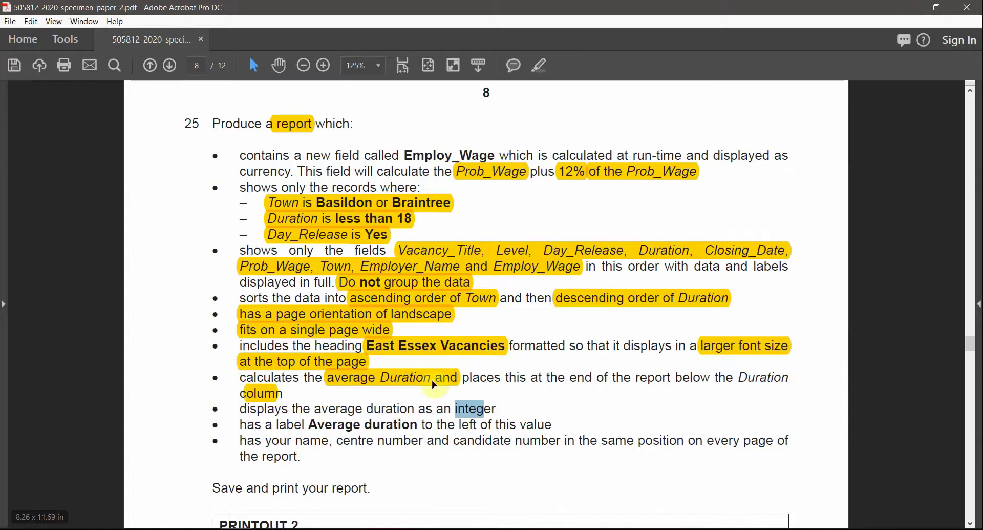
left_click(541, 66)
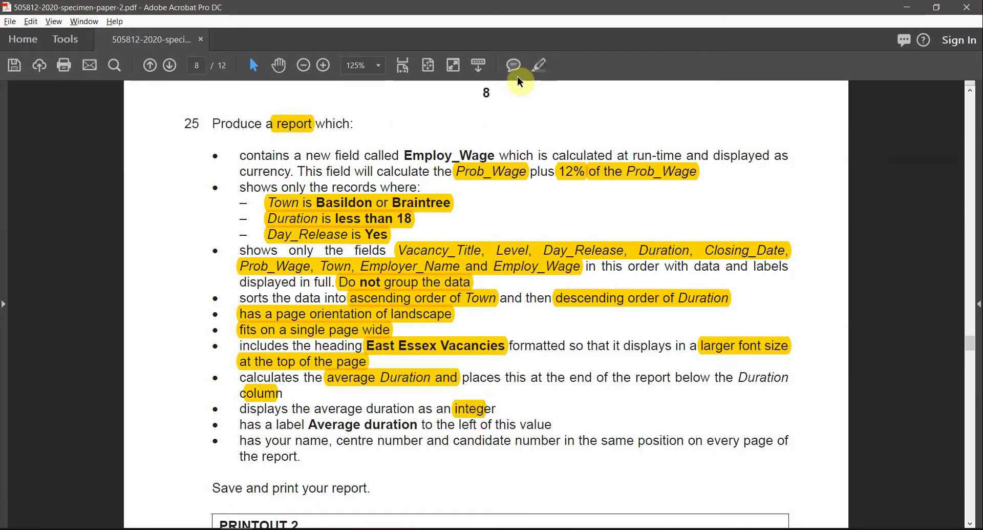
left_click_drag(306, 426, 401, 432)
left_click_drag(460, 427, 554, 429)
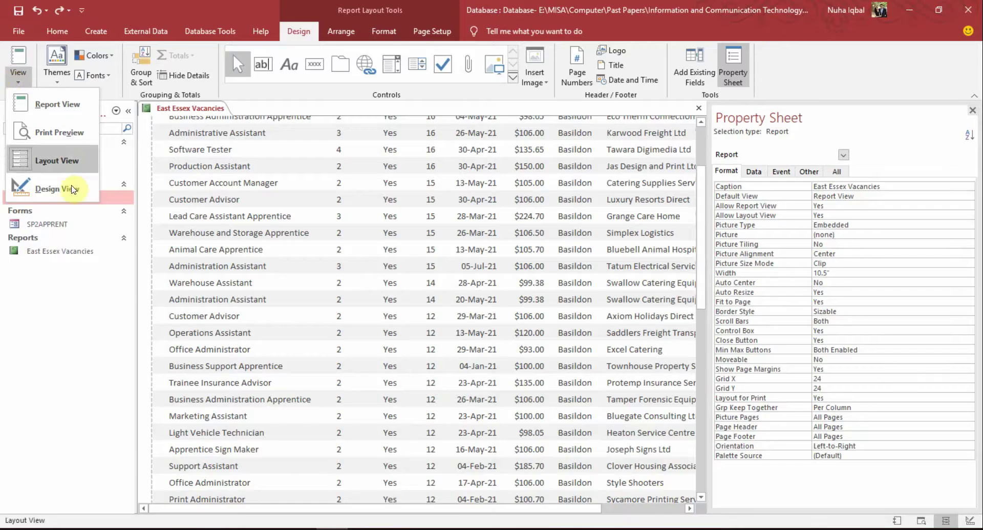
Step: Switch back to Access and, in Design View, add an "Average duration" label about 2.33 inches wide left of the average in the Report Footer
left_click(73, 189)
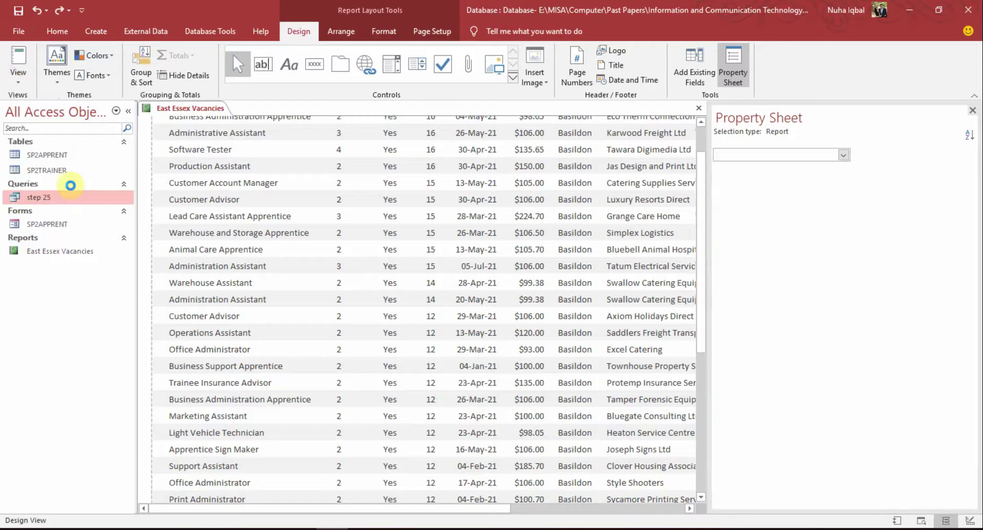
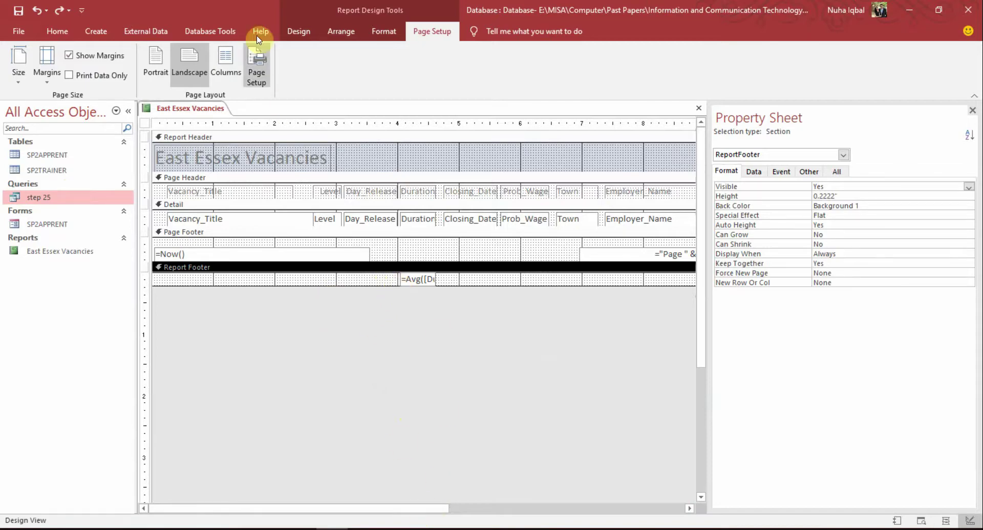
left_click(212, 32)
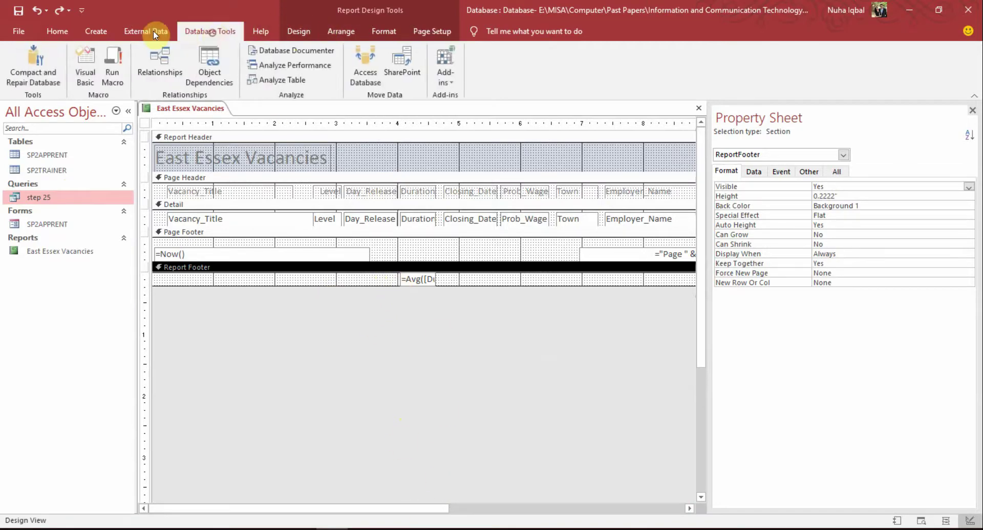
left_click(299, 31)
left_click(289, 65)
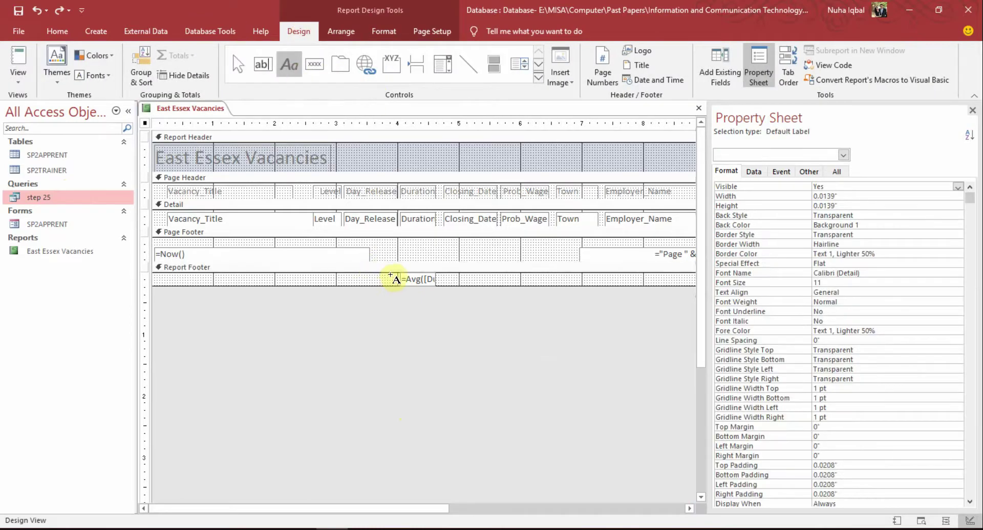
left_click_drag(390, 275, 247, 284)
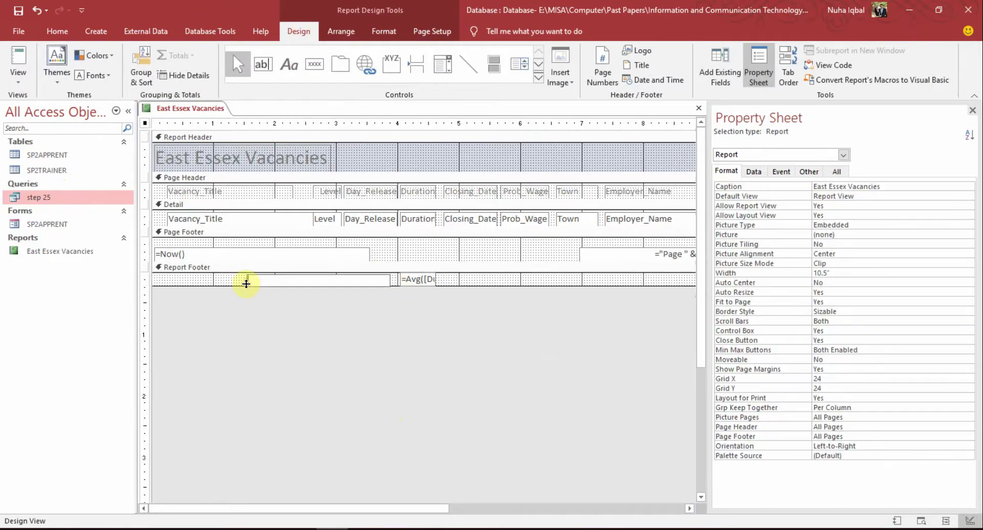
left_click(55, 31)
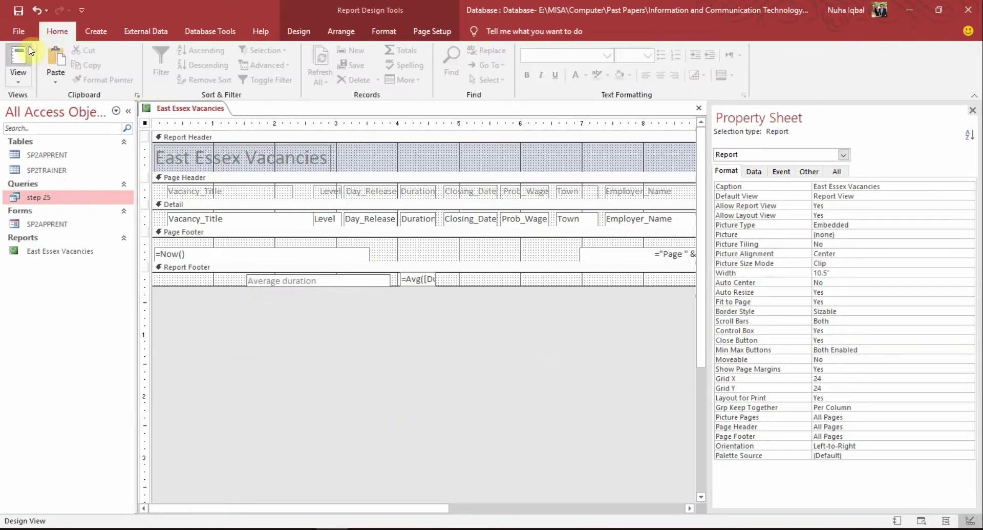
left_click(301, 323)
Step: Narrow the Average duration label to about 1.17 inches and move it right beside the average, to a left position of about 2.9 inches
left_click(368, 283)
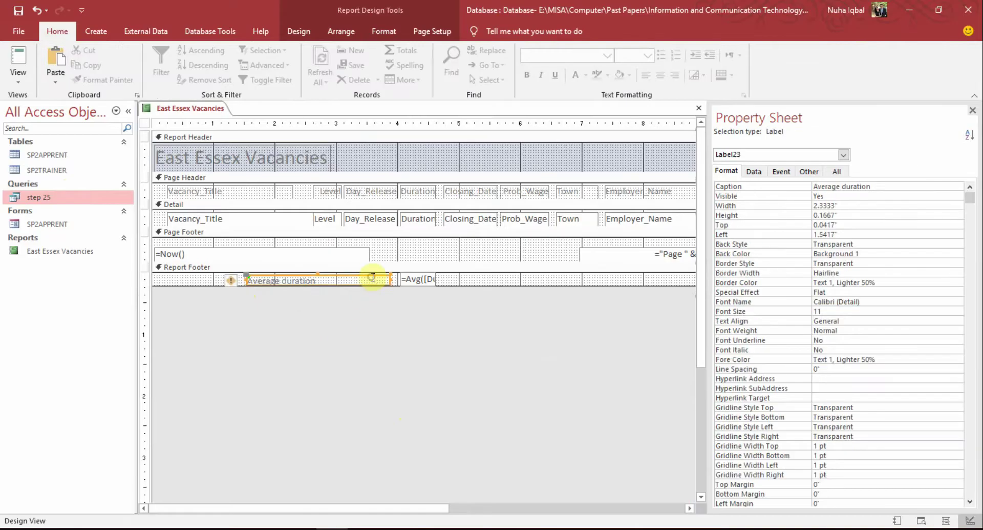
left_click_drag(391, 280, 319, 280)
key("Right")
key("Right")
key("Right")
key("Right")
key("Right")
key("Right")
key("Right")
key("Right")
key("Right")
key("Right")
key("Right")
key("Right")
key("Right")
key("Right")
key("Right")
key("Right")
key("Right")
key("Right")
key("Right")
key("Right")
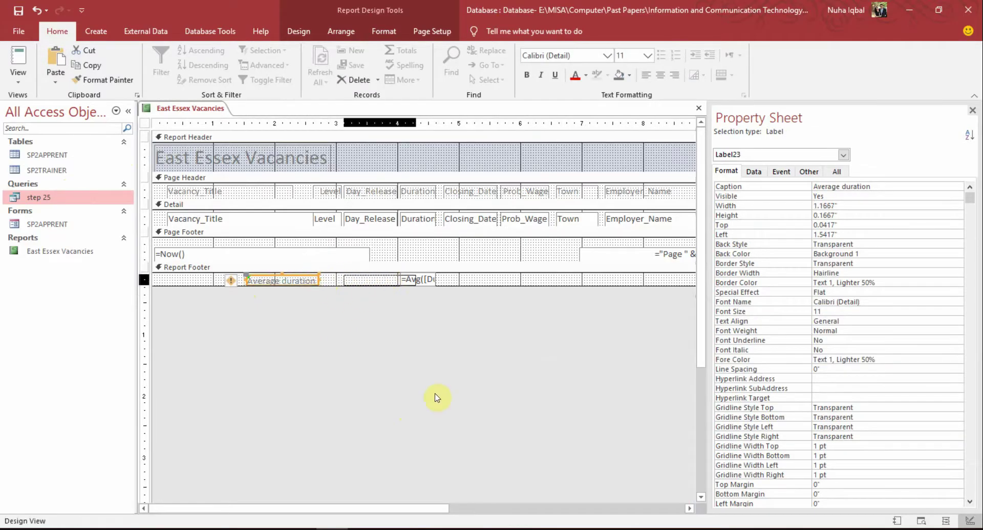
key("Left")
key("Left")
key("Left")
key("Left")
key("Left")
key("Left")
key("Left")
key("Left")
key("Left")
key("Left")
key("Left")
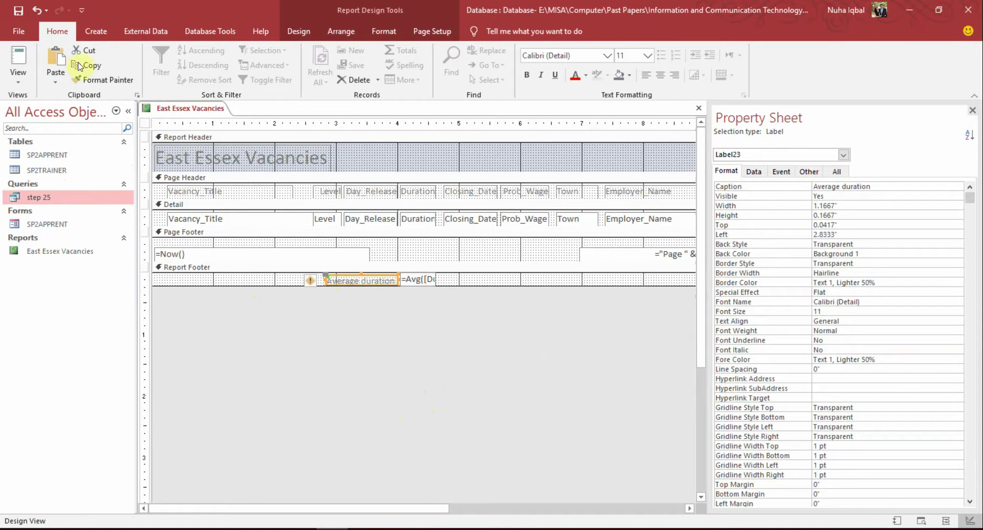
Step: Display the report in Report View and check the label and average value at the end of the report
left_click(18, 57)
scroll(451, 377, "down", 10)
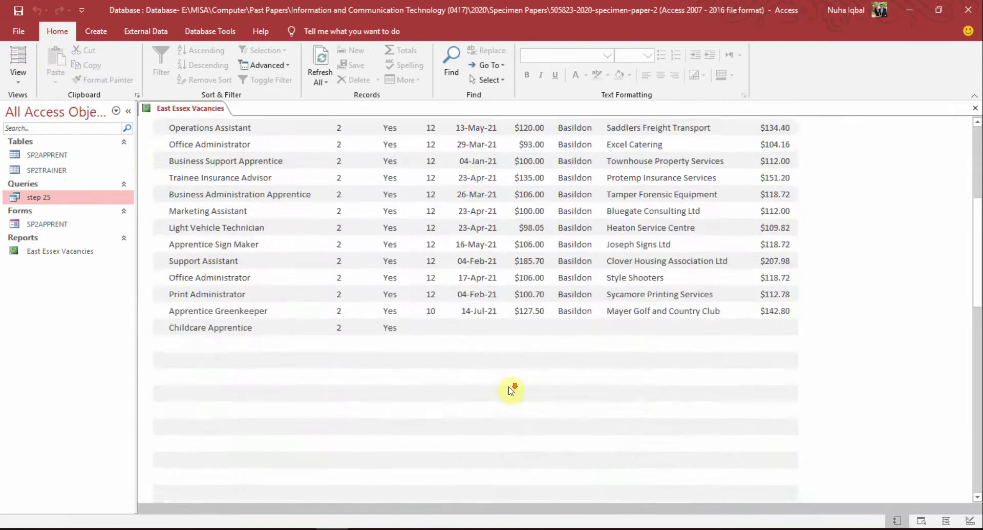
scroll(511, 390, "down", 3)
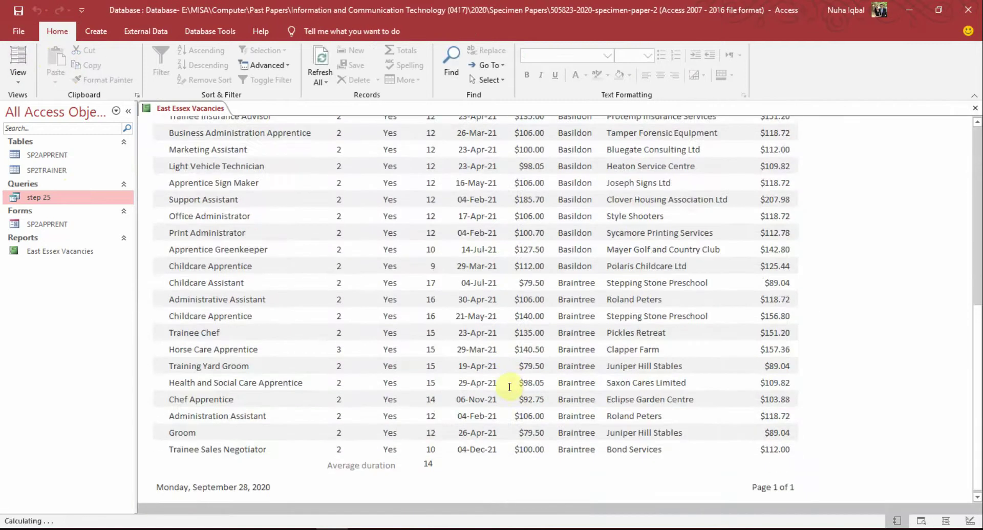
Step: In Layout View, nudge the Average duration label closer to the average value, to a left position of 3.125 inches
left_click(96, 31)
left_click(59, 30)
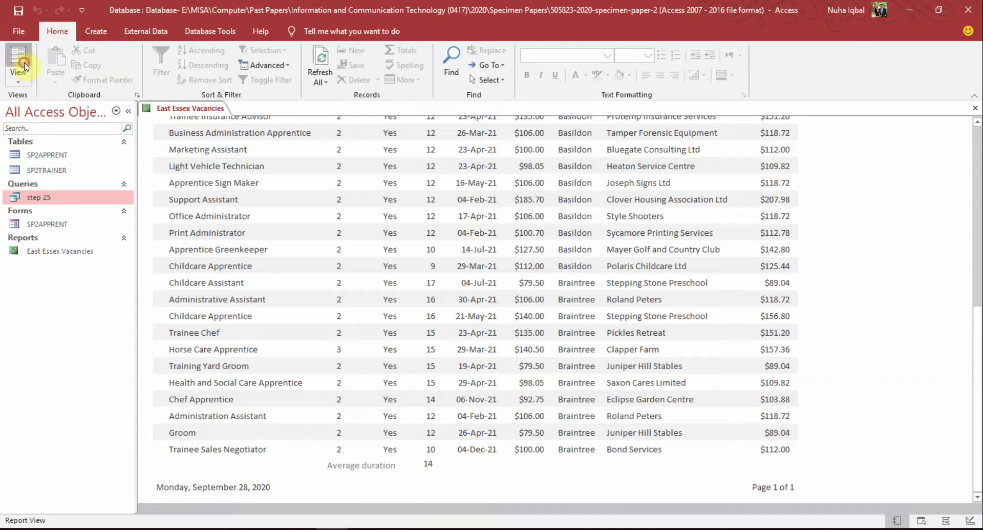
left_click(18, 57)
left_click(376, 465)
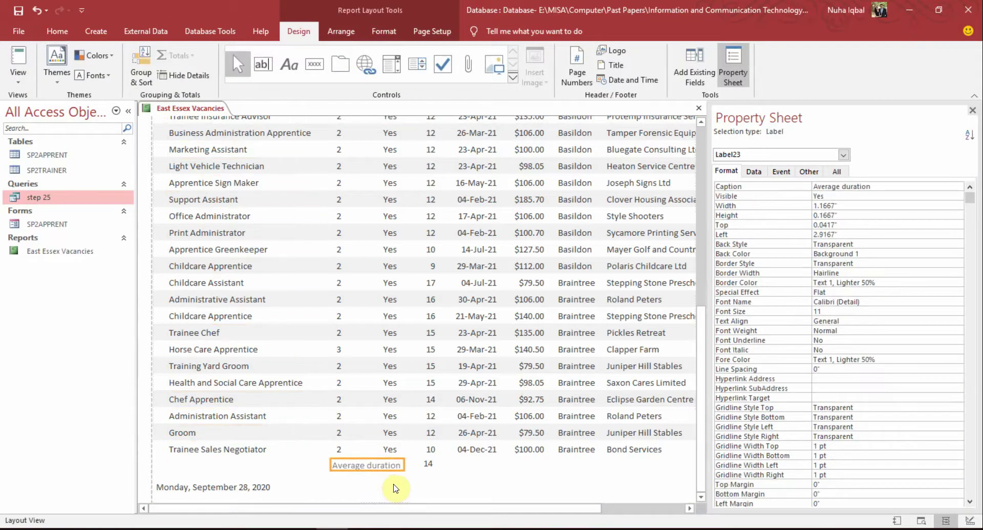
key("Right")
key("Right")
key("Right")
key("Up")
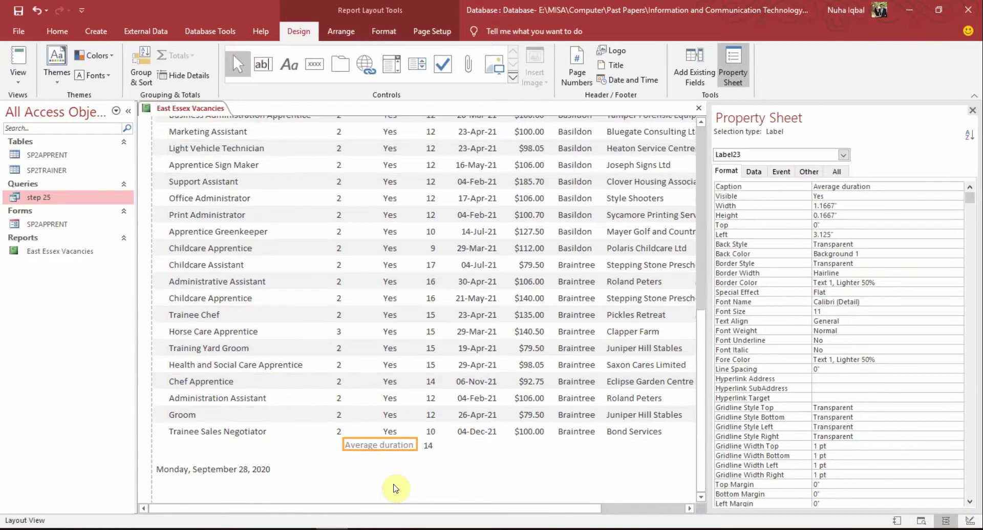
key("Down")
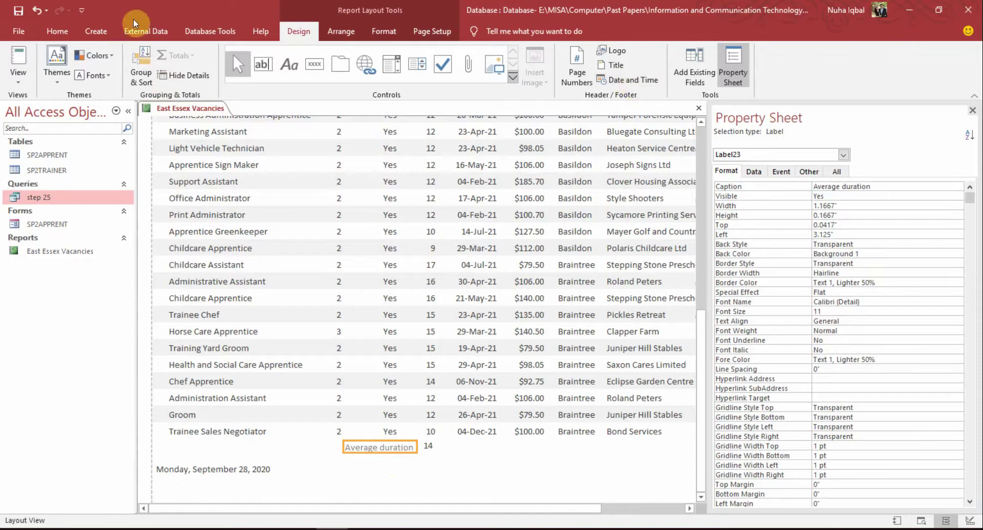
Step: Make the Average duration label bold and lower the average value to a top position of 0.0417 inches, level with the label
left_click(57, 30)
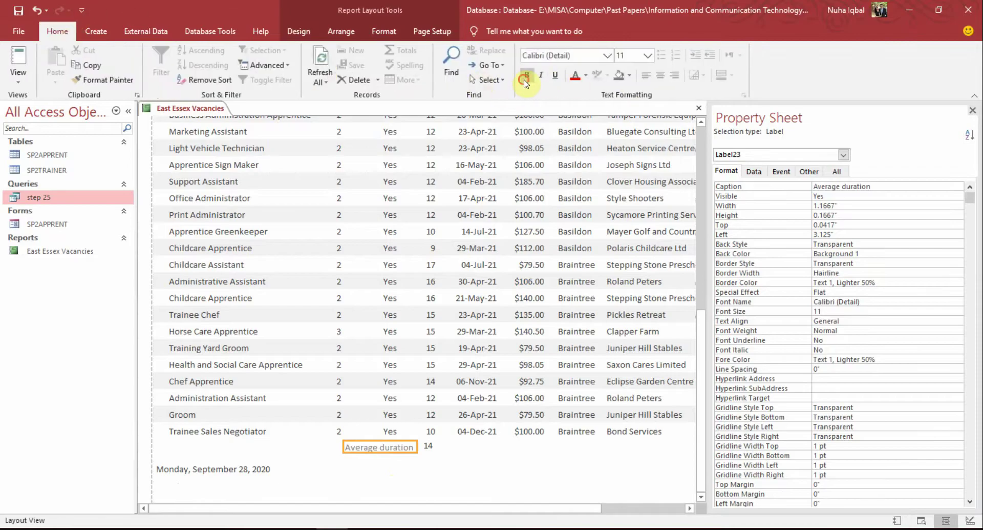
left_click(526, 78)
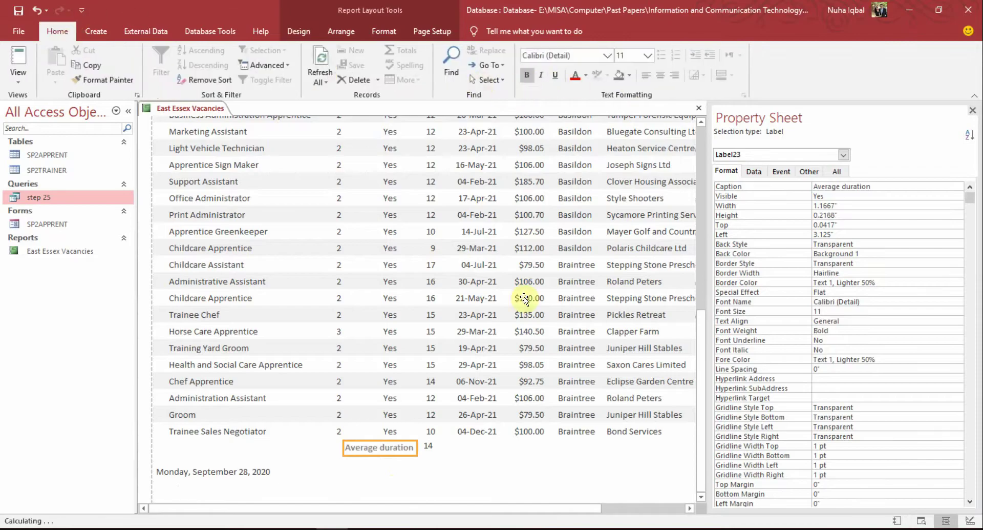
left_click(419, 468)
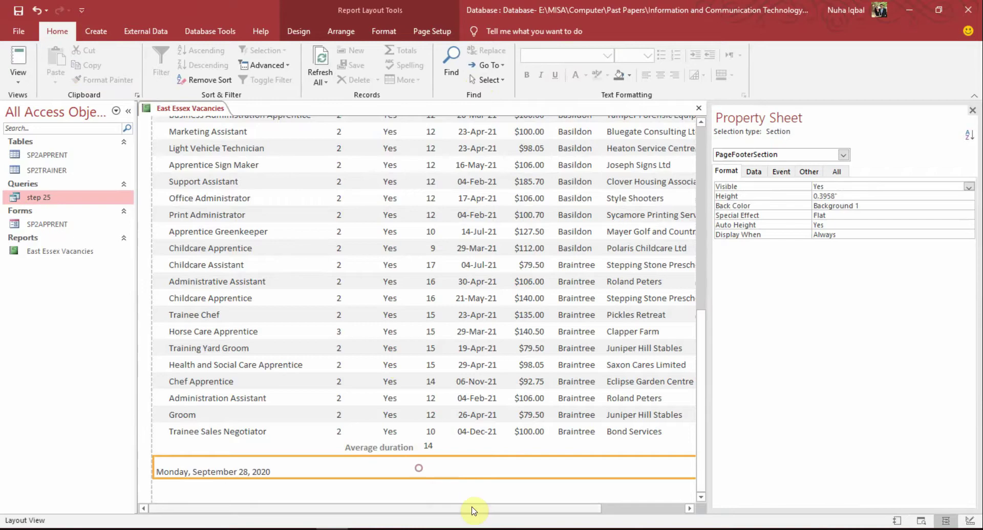
left_click(428, 445)
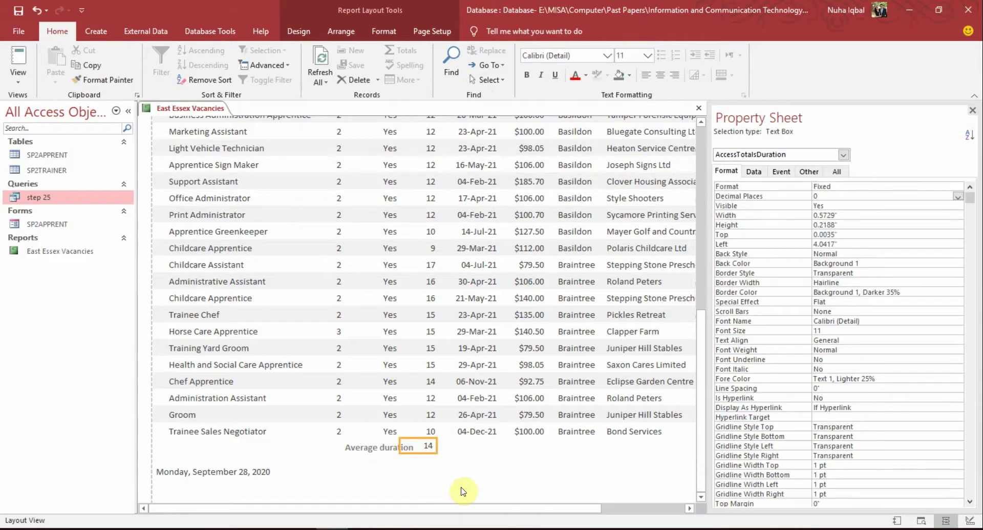
key("Down")
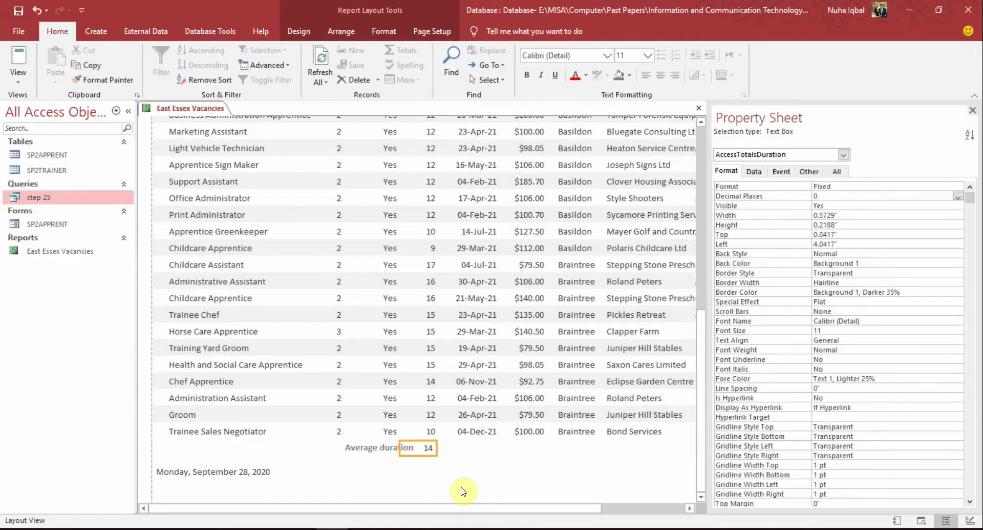
Step: Switch to the specimen paper in Adobe Acrobat and highlight "name, centre number and candidate number" in question 25
left_click(409, 526)
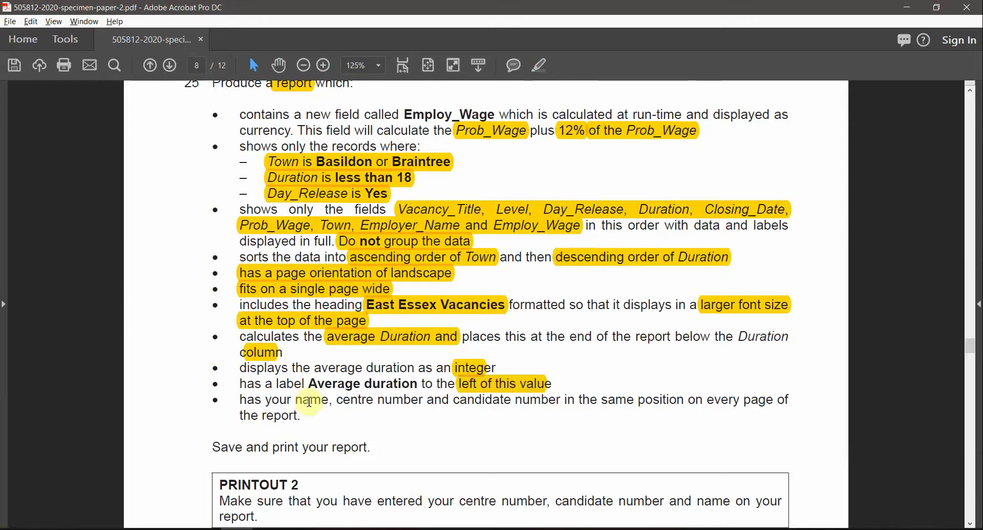
left_click_drag(299, 402, 544, 406)
left_click(538, 66)
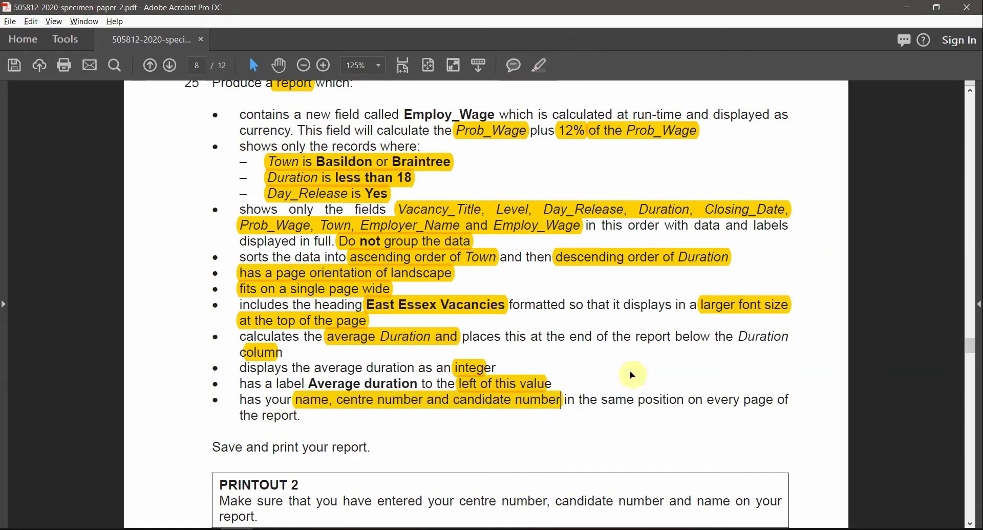
Step: Highlight "every page" in the last bullet of question 25
left_click_drag(303, 417, 269, 416)
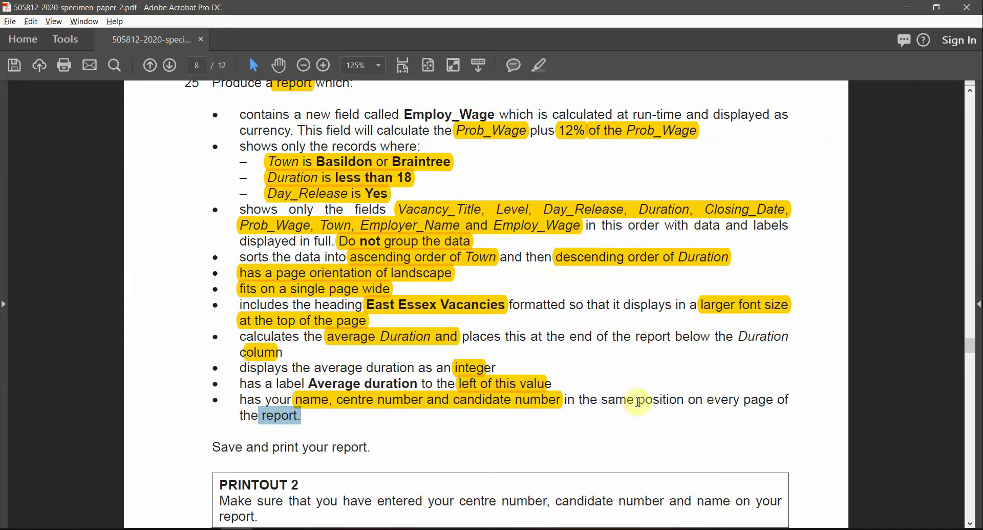
left_click_drag(707, 401, 774, 400)
left_click(540, 66)
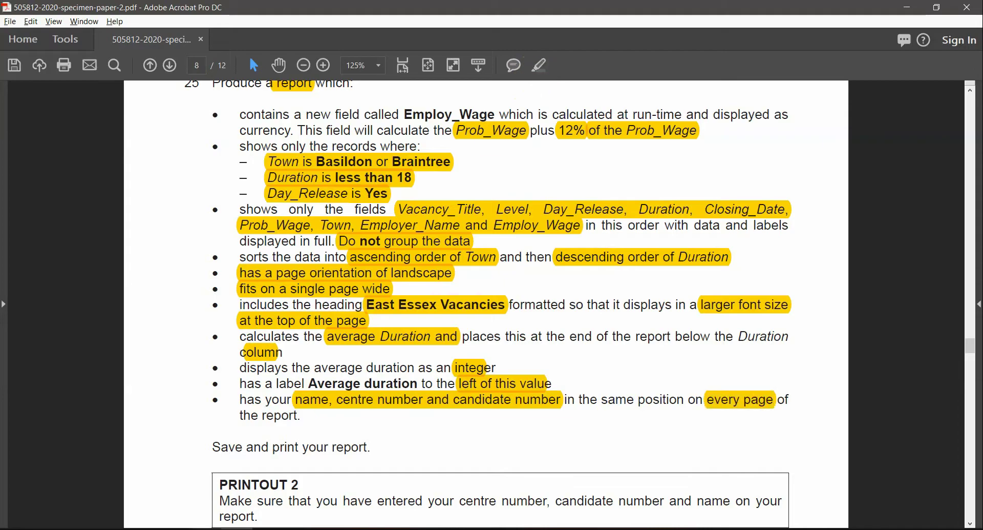
Step: Switch to Access and, in Design View, add a page footer label with the candidate's name, centre number and candidate number between the date and page number
key("alt+Tab")
left_click(18, 71)
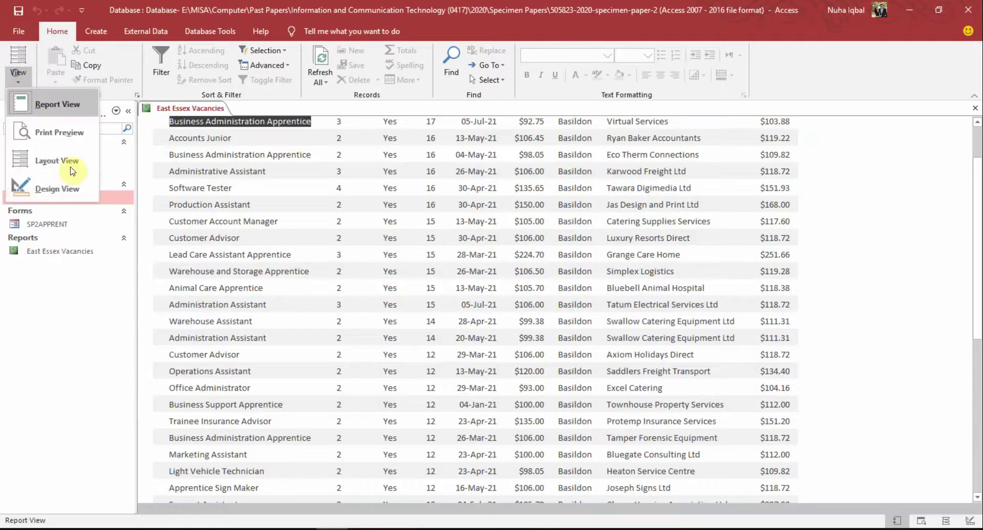
left_click(75, 195)
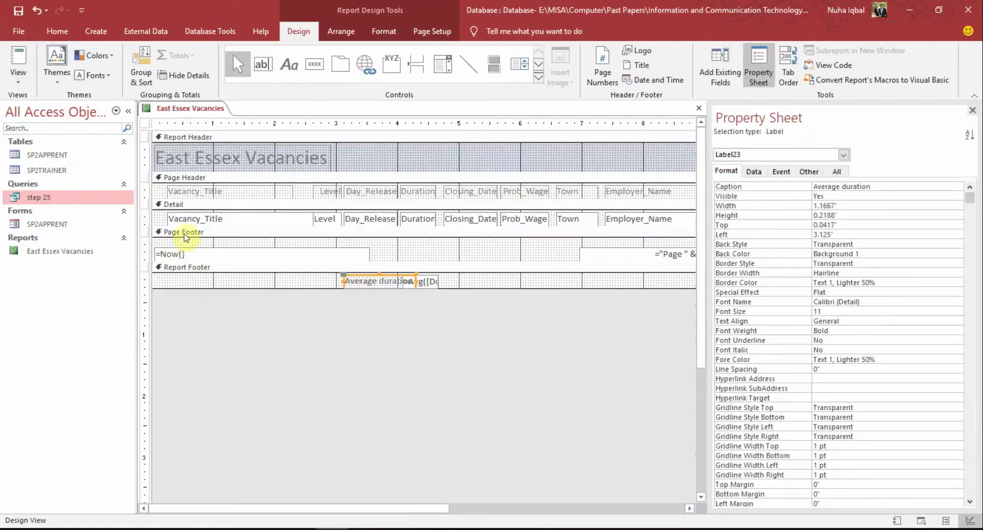
left_click(185, 233)
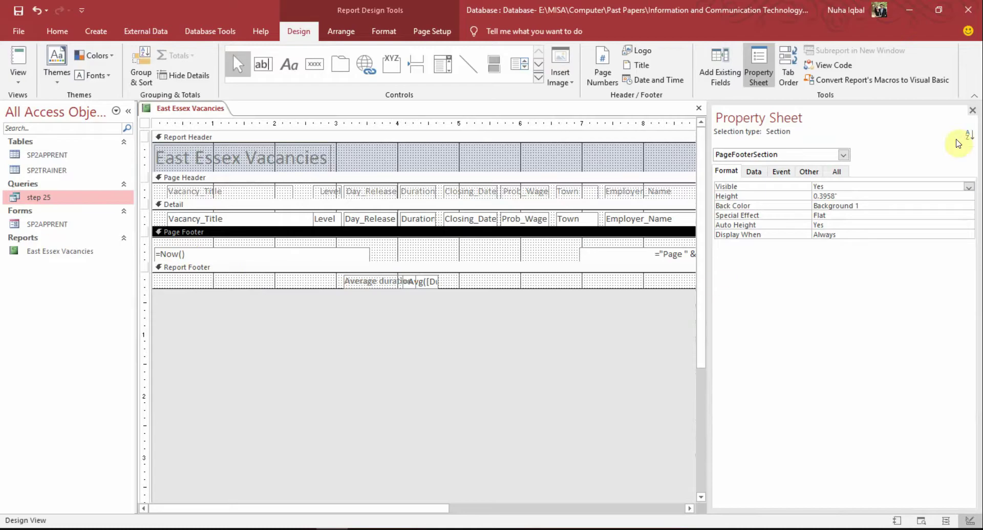
left_click(973, 110)
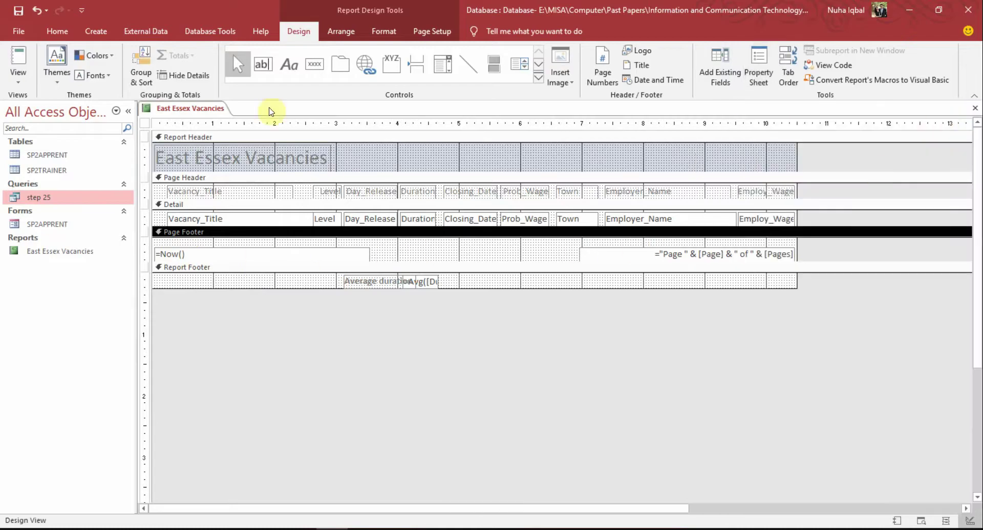
left_click(290, 64)
left_click_drag(377, 244, 578, 260)
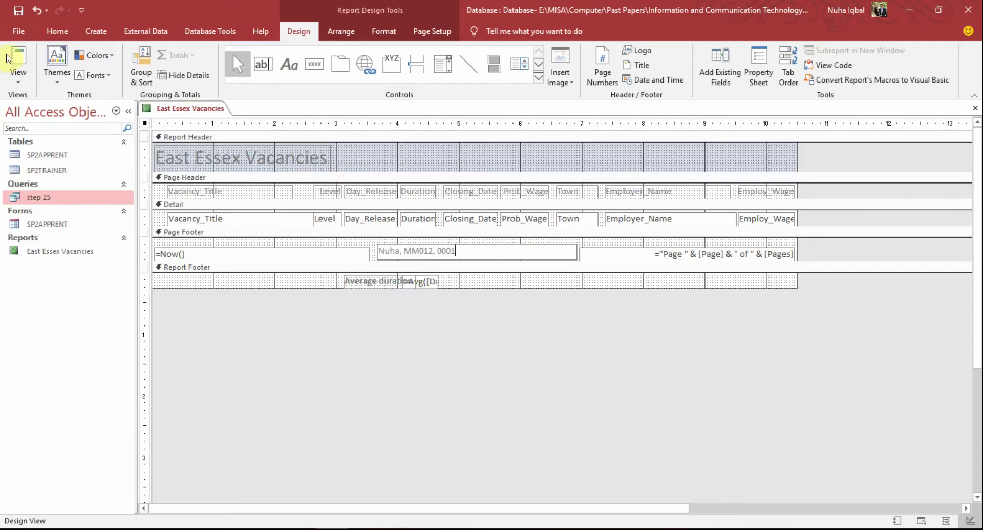
Step: View the end of the report and, in Layout View, nudge the candidate details label right towards the middle of the page footer
left_click(9, 58)
scroll(467, 411, "down", 7)
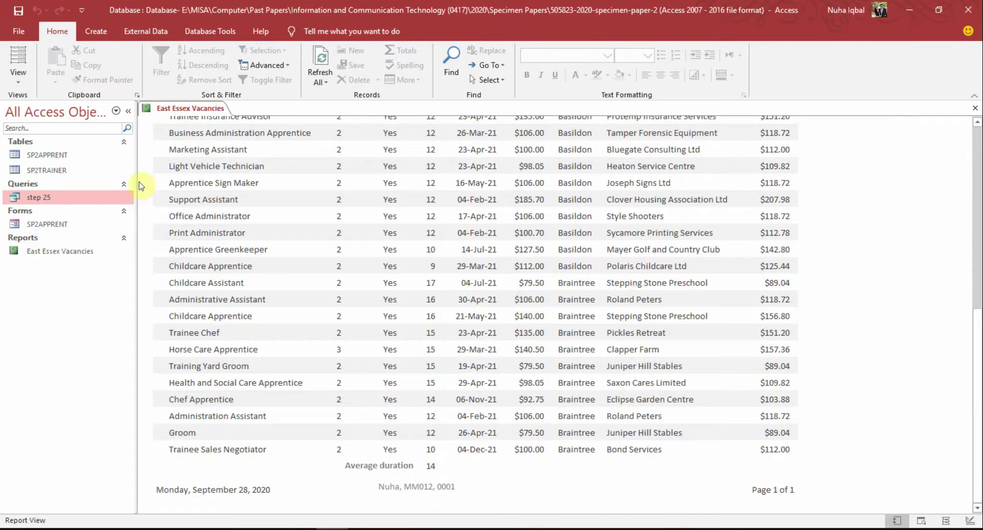
left_click(19, 61)
left_click(421, 492)
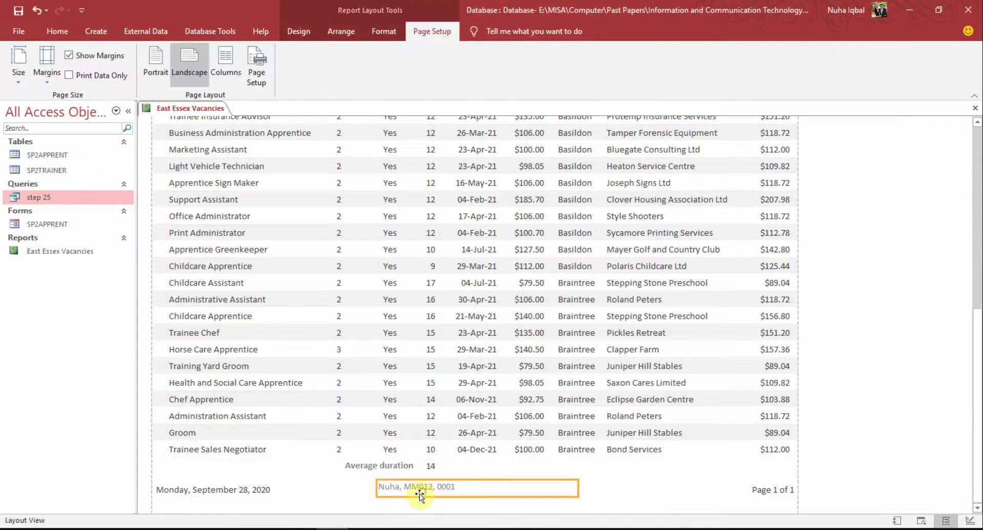
key("Right")
key("Right")
key("Right")
key("Right")
key("Right")
key("Right")
key("Right")
key("Right")
key("Right")
key("Right")
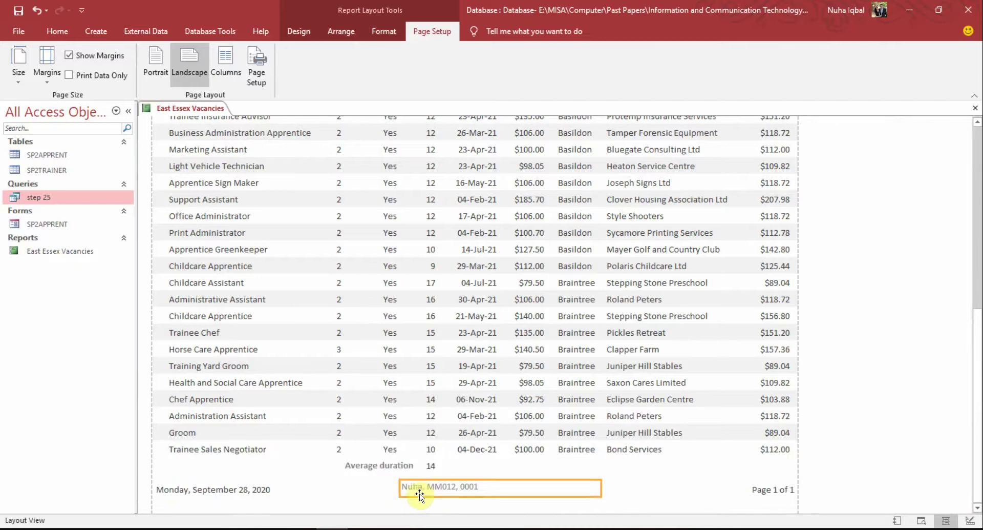
scroll(420, 494, "down", 1)
key("Up")
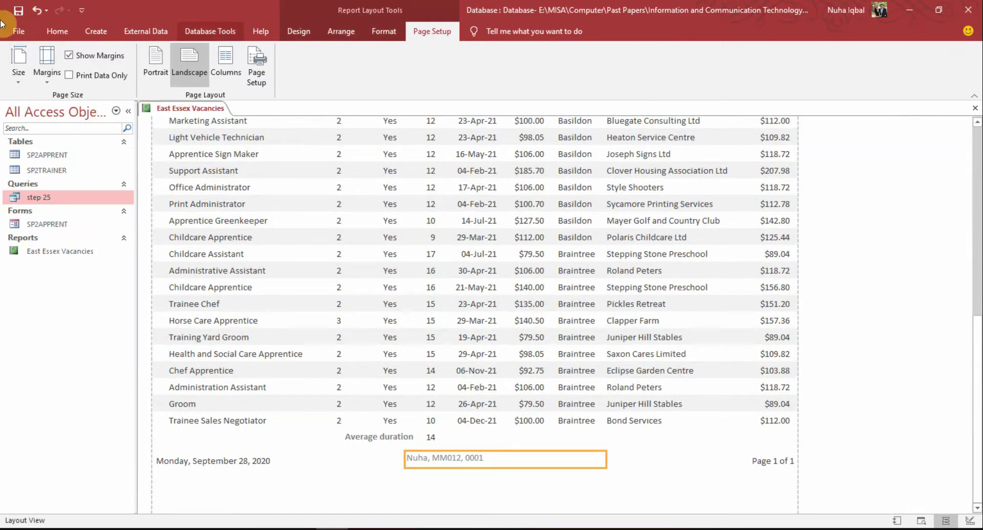
Step: Open the report in Print Preview and check the candidate details in the footer of page 1
left_click(57, 31)
left_click(18, 74)
left_click(78, 141)
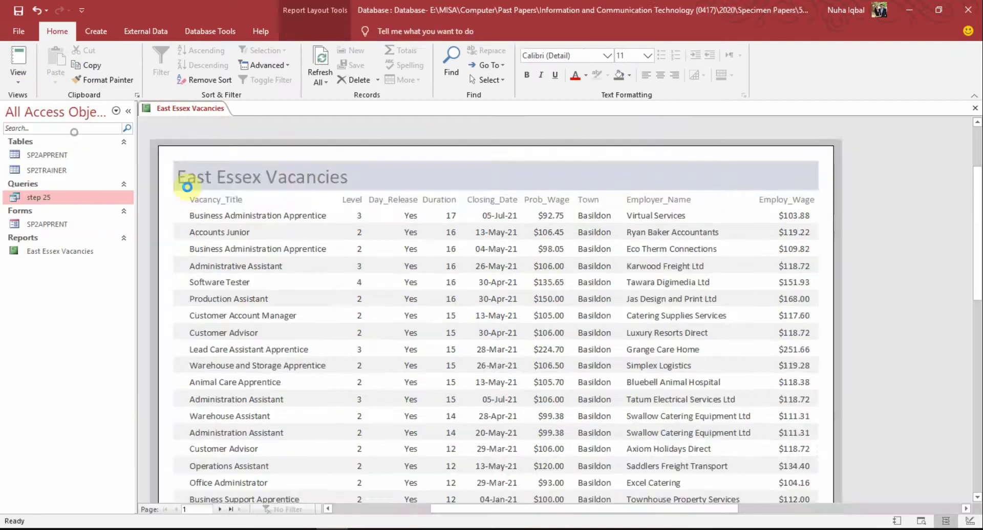
scroll(621, 329, "down", 6)
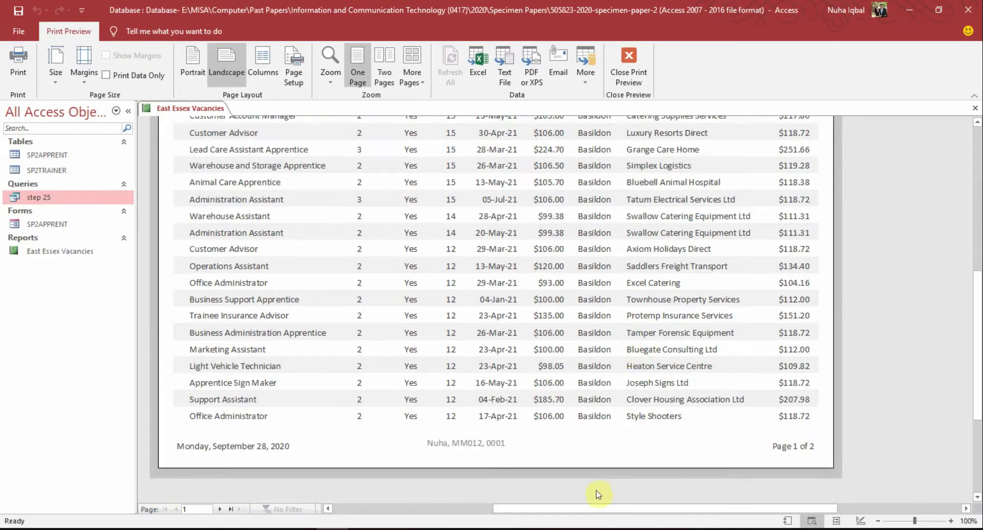
Step: Switch to the specimen paper in Adobe Acrobat and read the save and print instruction and the Printout 2 note
key("alt+Tab")
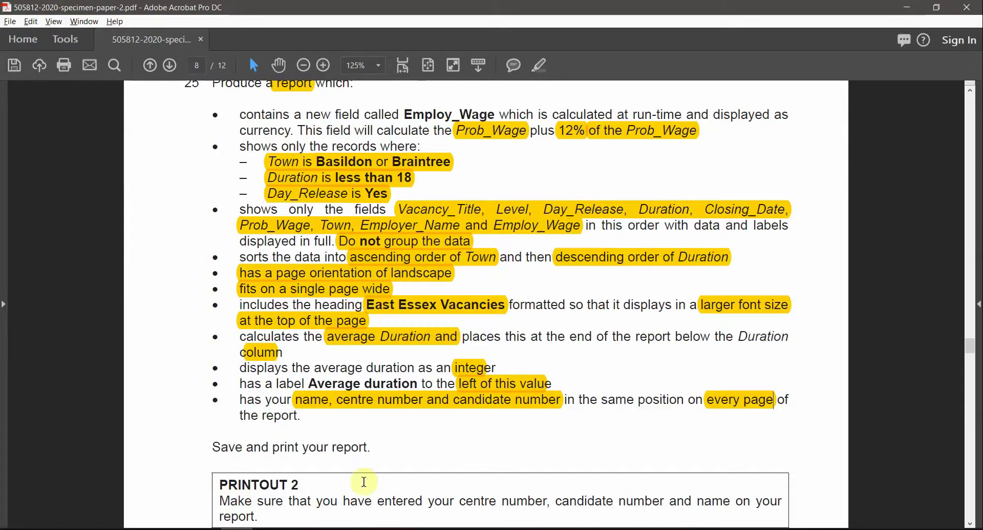
scroll(362, 479, "down", 3)
left_click_drag(212, 373, 370, 374)
scroll(530, 441, "down", 2)
scroll(527, 443, "down", 1)
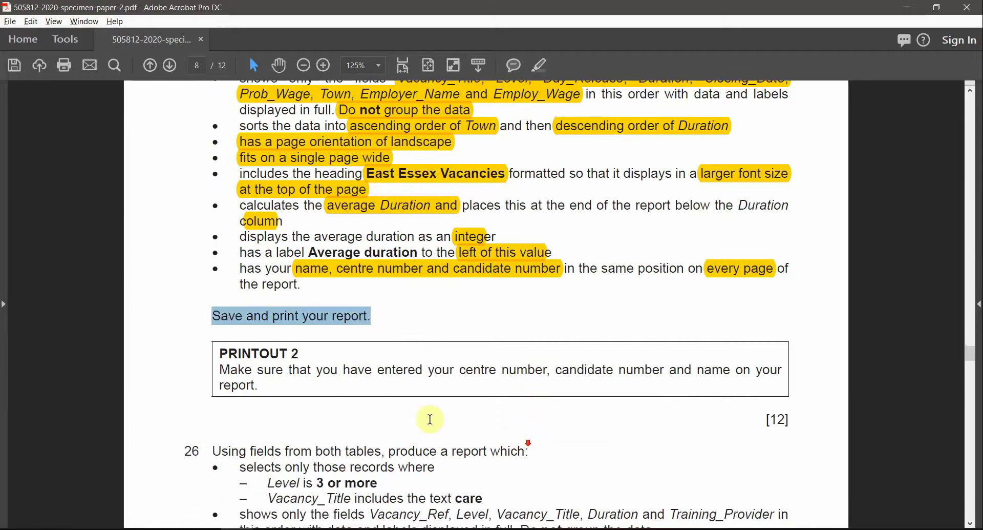
scroll(309, 408, "down", 1)
key("alt+Tab")
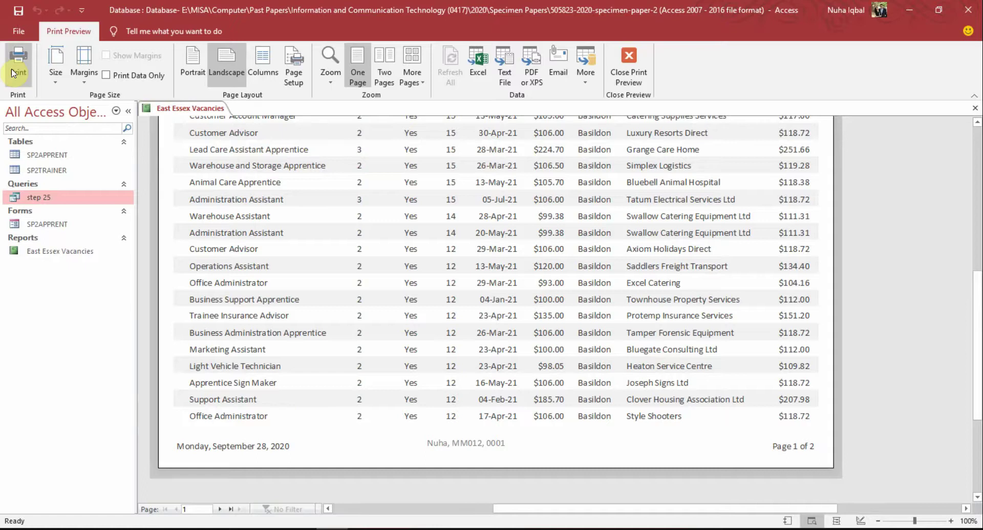
Step: Return to Access, check both report pages in a fresh Print Preview, and open the print settings without printing
left_click(629, 66)
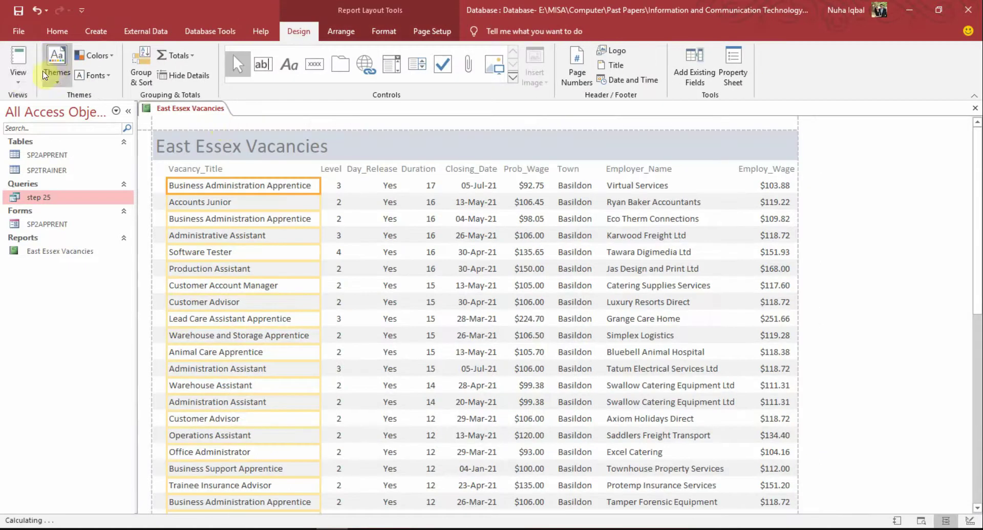
left_click(22, 81)
left_click(74, 139)
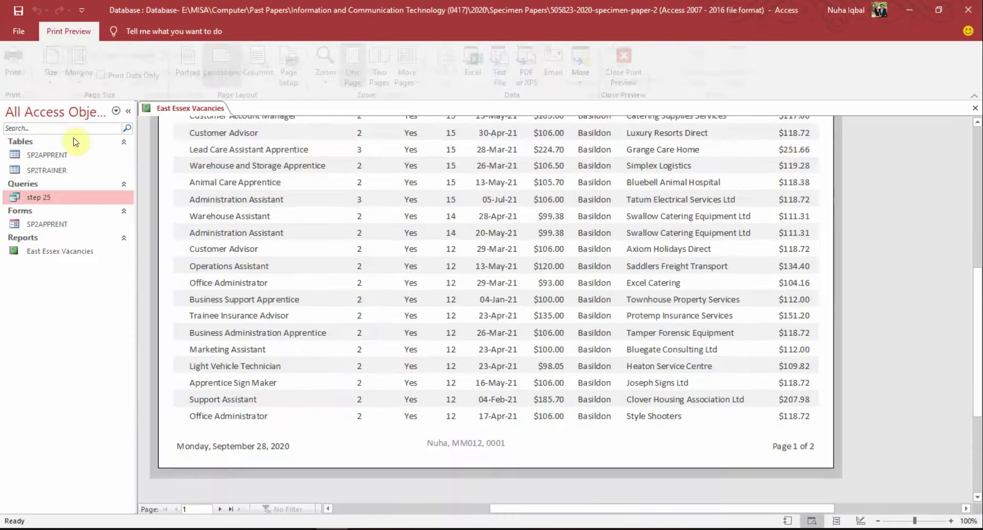
scroll(263, 279, "up", 2)
left_click(288, 292)
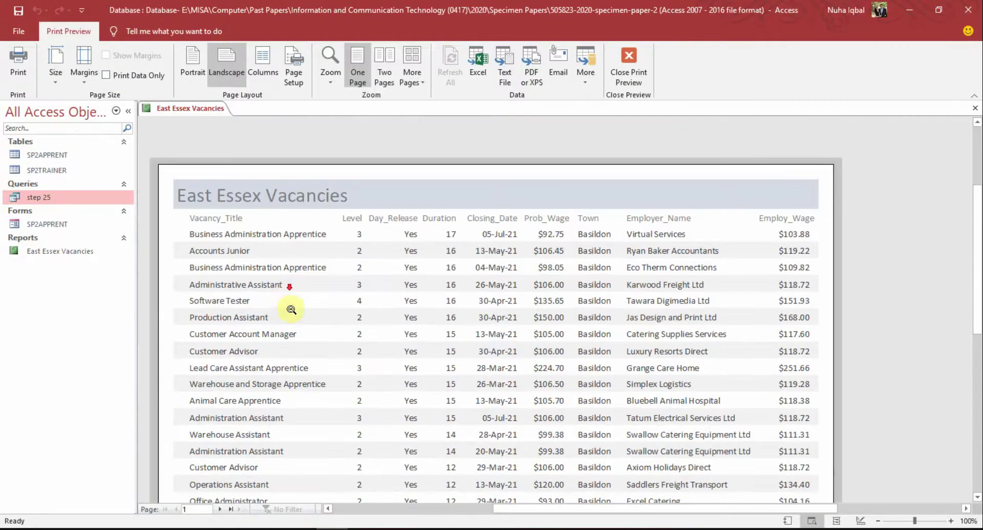
scroll(281, 317, "down", 6)
scroll(346, 418, "up", 2)
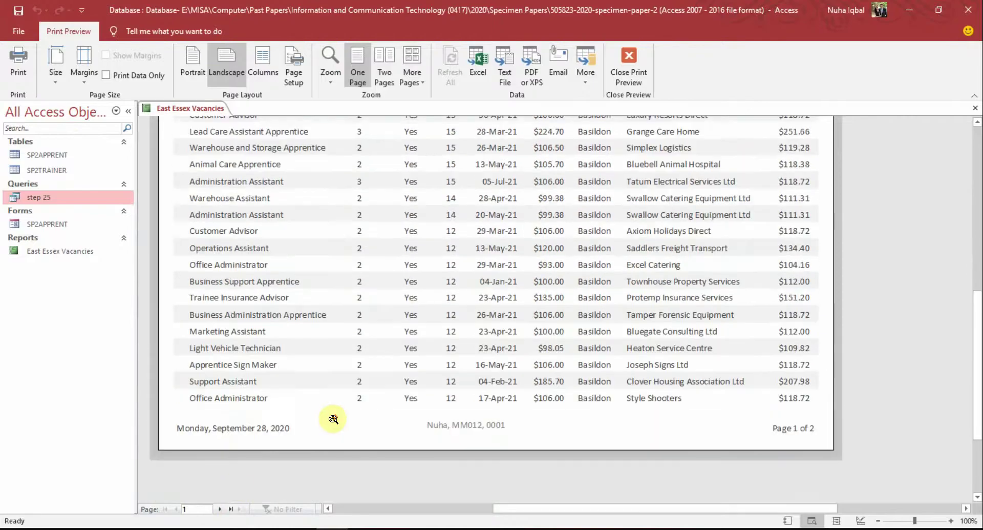
scroll(333, 419, "up", 5)
scroll(333, 420, "down", 3)
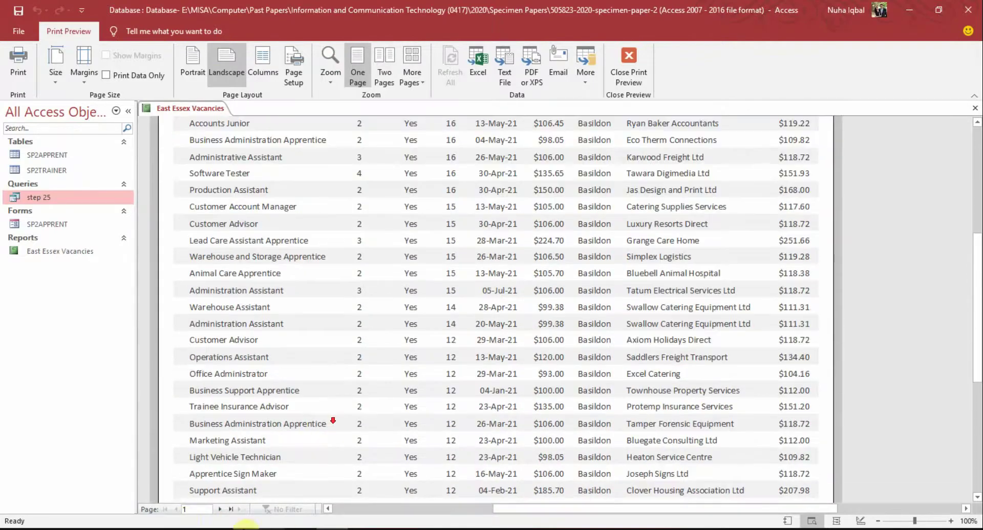
left_click(218, 508)
scroll(394, 417, "up", 2)
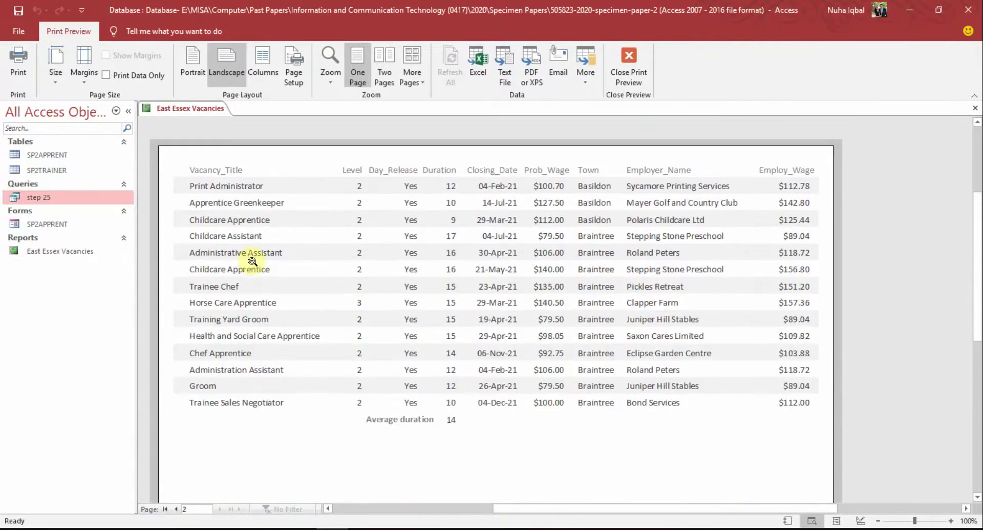
scroll(338, 302, "down", 1)
scroll(463, 440, "down", 3)
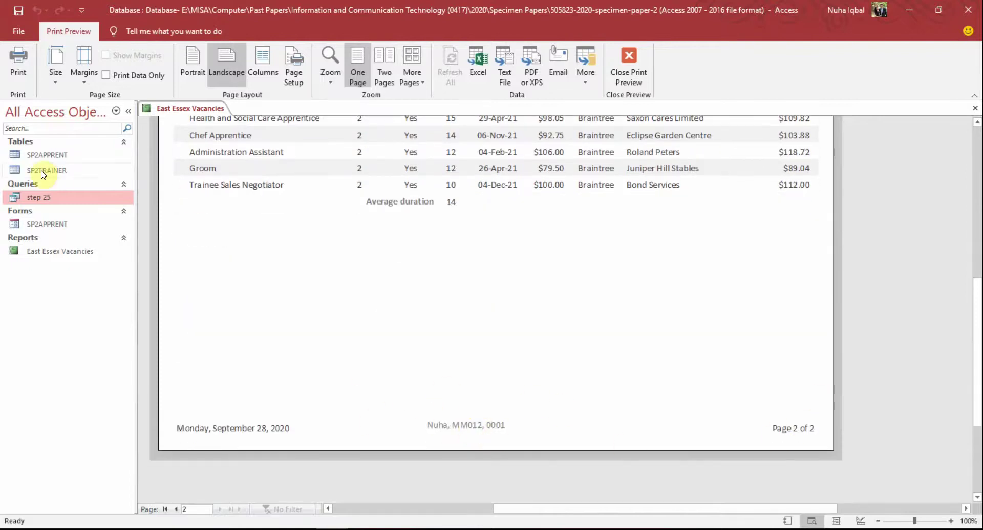
left_click(22, 65)
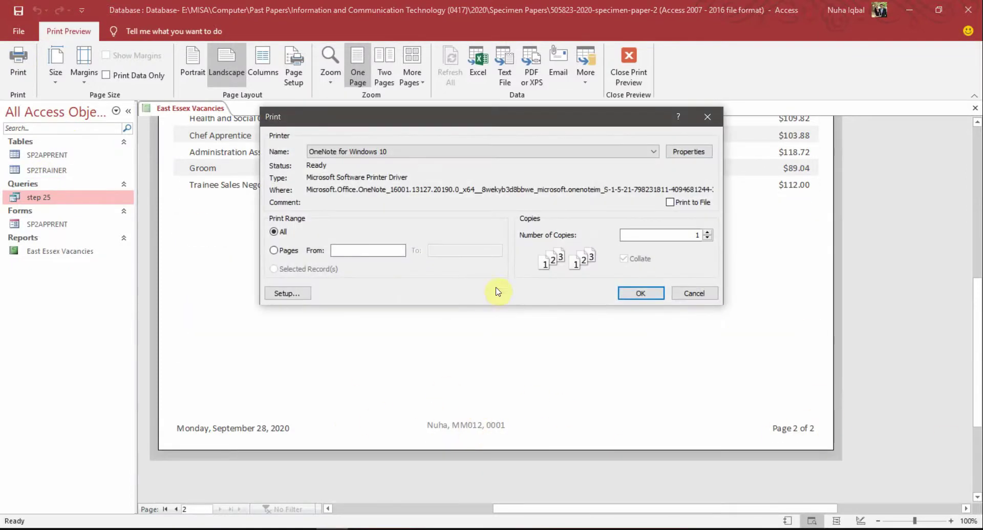
left_click(706, 295)
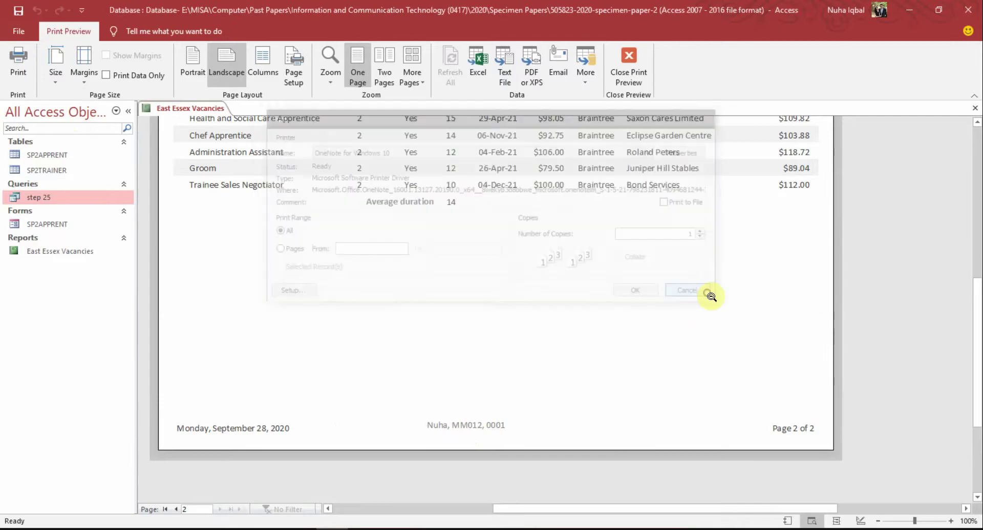
Step: Switch to the specimen paper in Adobe Acrobat and highlight "from both tables" in question 26
key("alt+Tab")
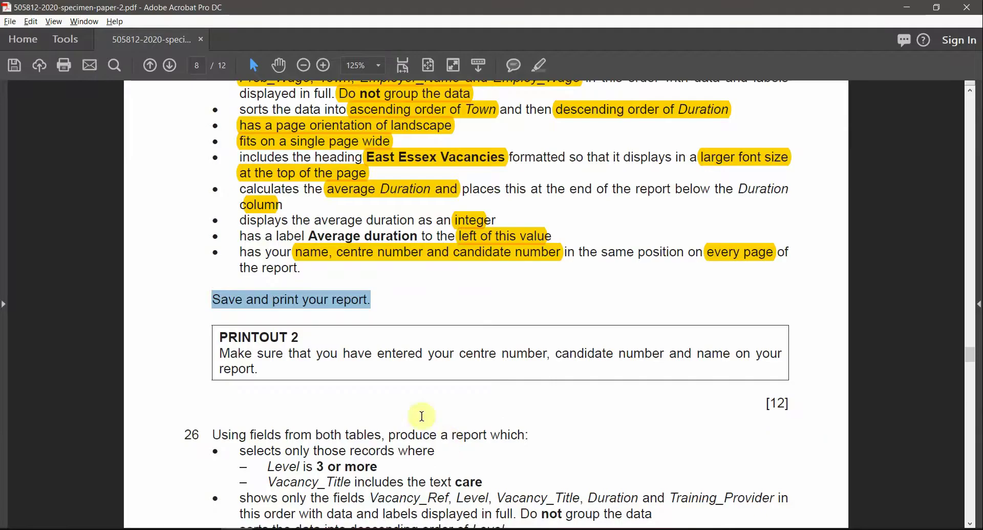
scroll(297, 368, "down", 5)
left_click_drag(284, 181, 382, 180)
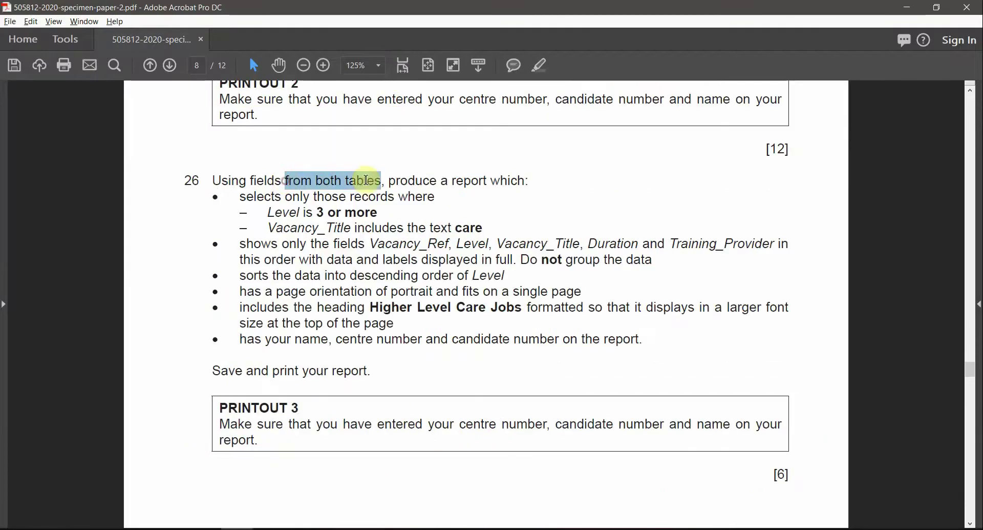
left_click(539, 65)
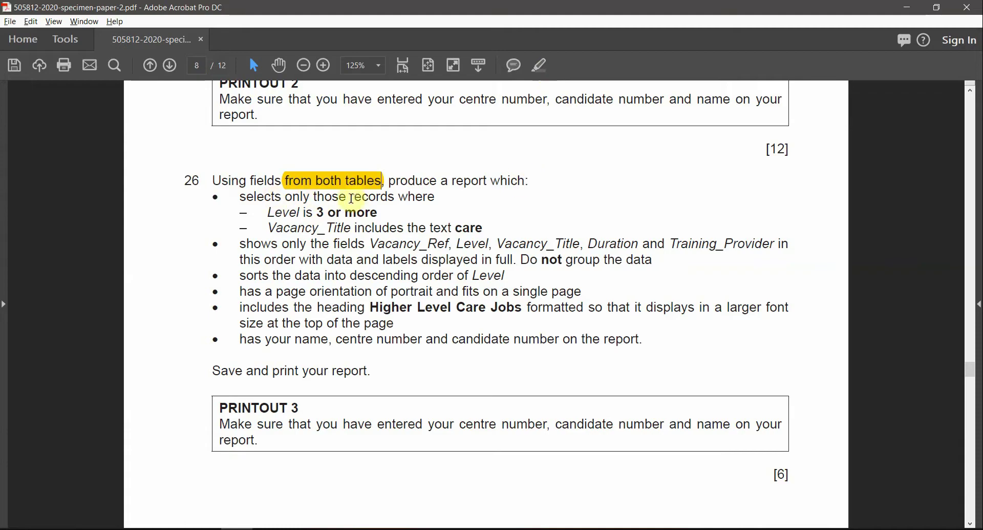
left_click_drag(422, 182, 281, 177)
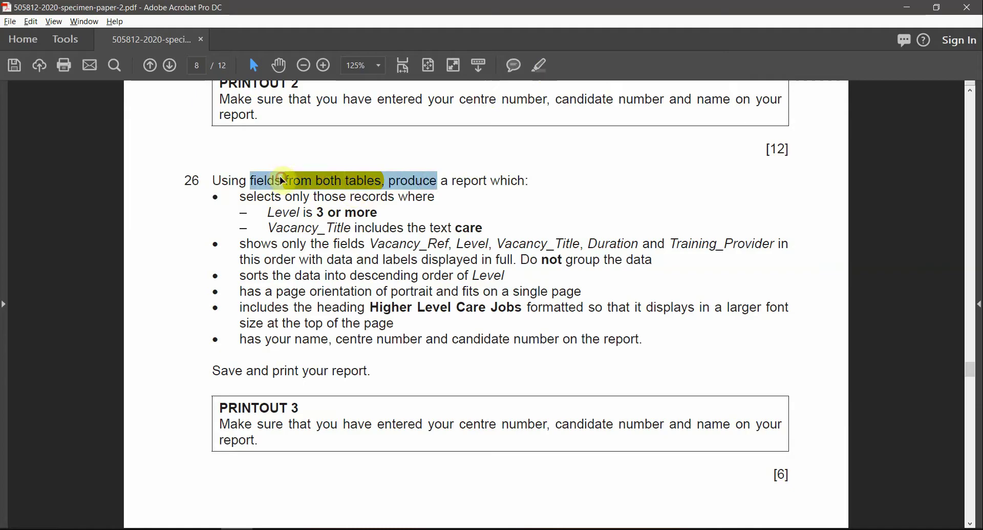
Step: Switch to Access and create a new query in Design View containing the tables SP2APPRENT and SP2TRAINER
key("alt+Tab")
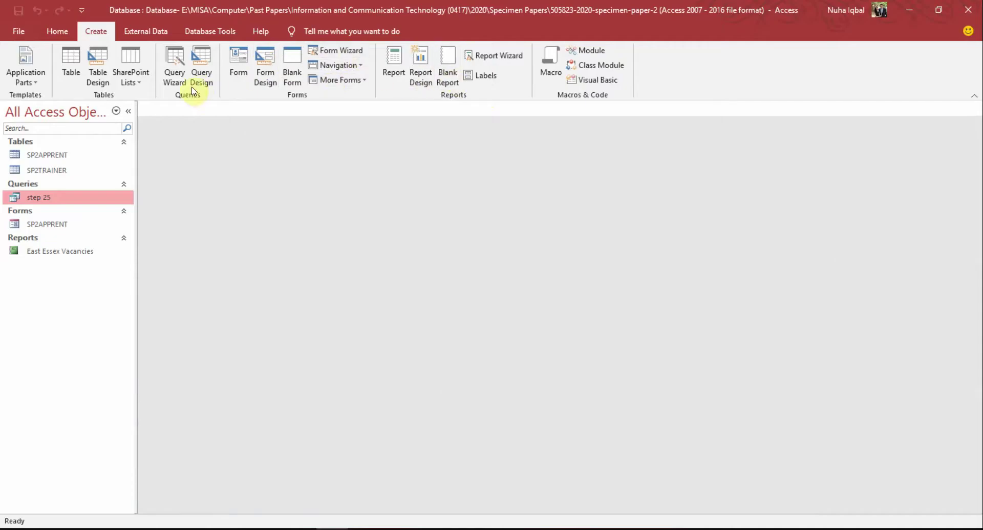
left_click(201, 76)
left_click(492, 395, "shift")
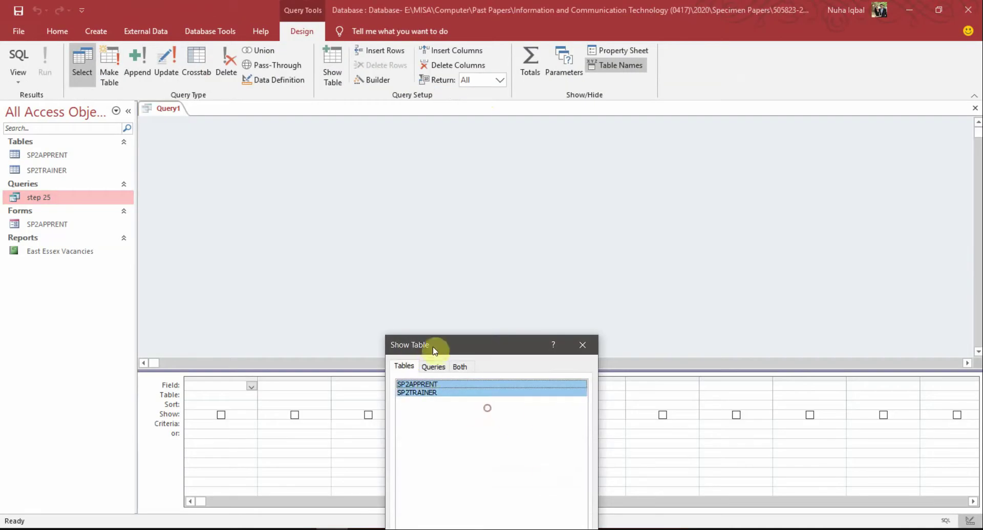
left_click_drag(441, 351, 413, 151)
left_click(493, 455)
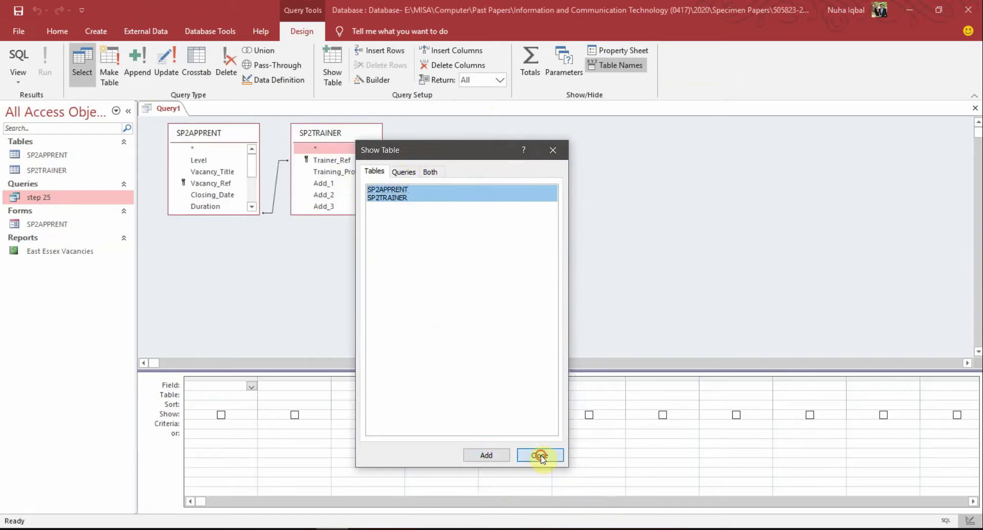
left_click(534, 456)
Step: Switch to the specimen paper in Adobe Acrobat and highlight question 26's instruction on which fields to show, ending at "displayed in full"
key("alt+Tab")
left_click(344, 229)
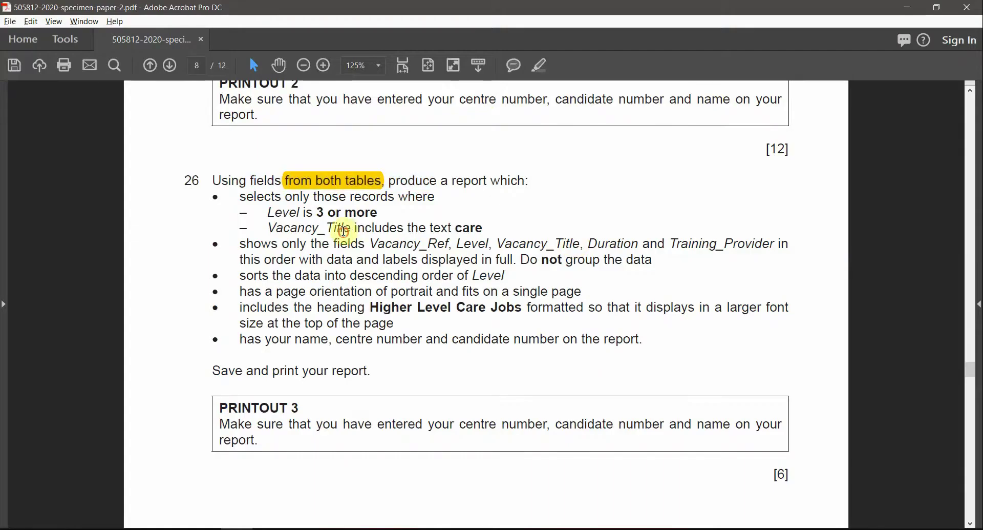
left_click(273, 213)
left_click_drag(301, 220, 469, 228)
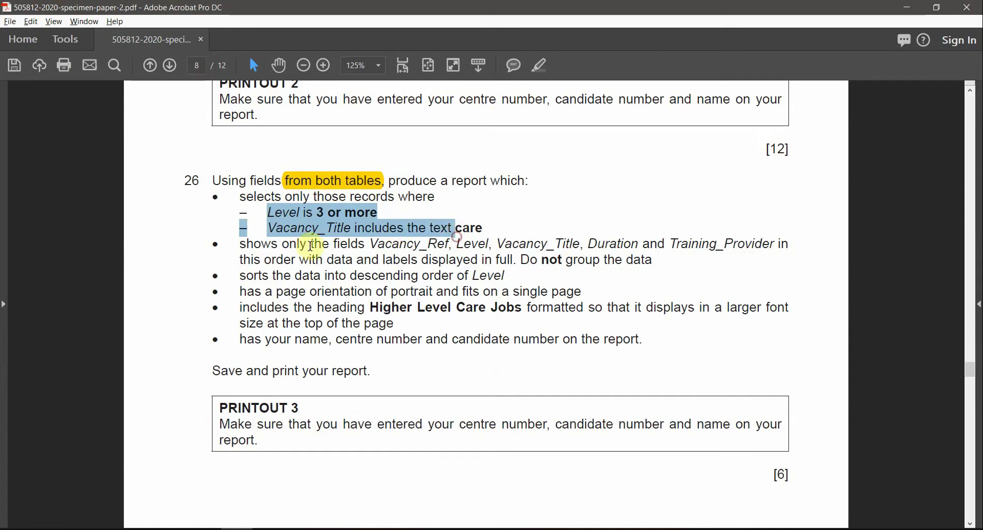
left_click(284, 244)
left_click_drag(334, 245, 419, 246)
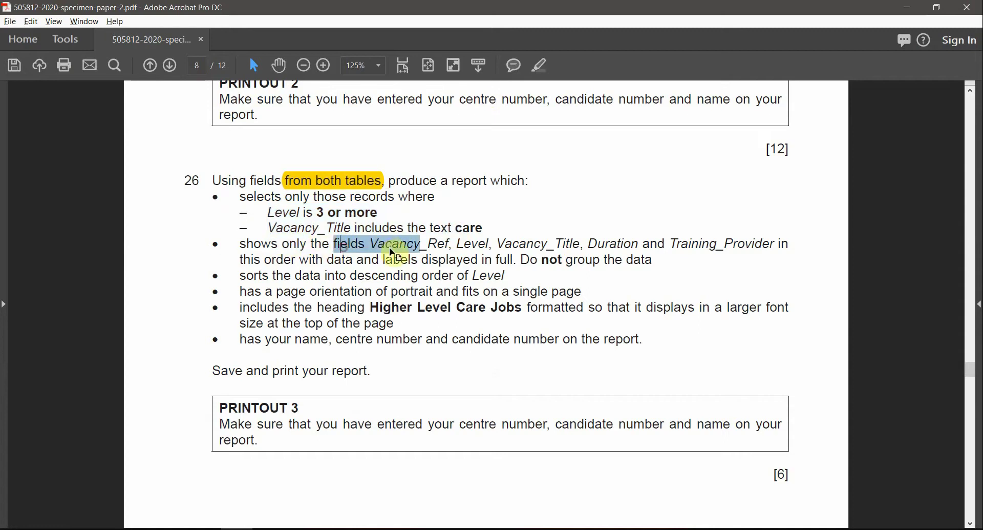
left_click(459, 244)
left_click_drag(227, 245, 516, 265)
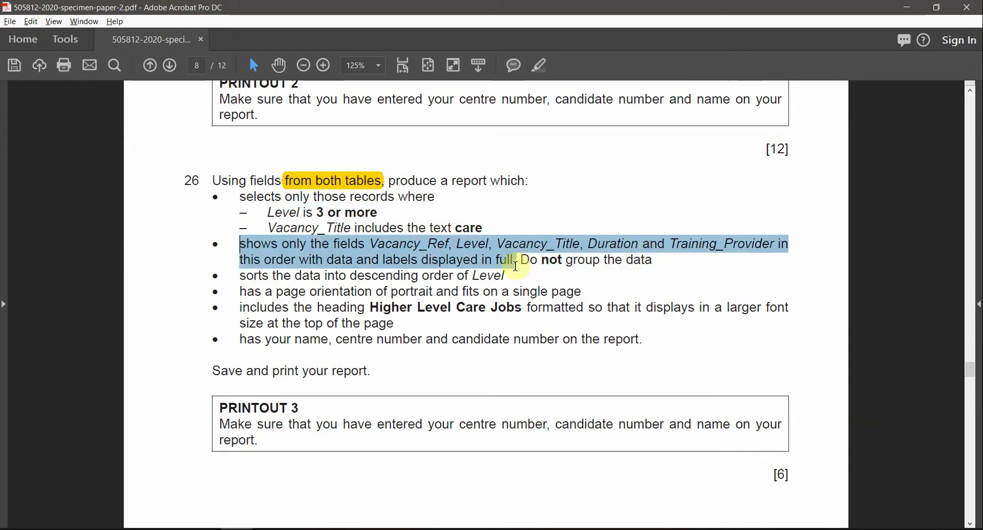
left_click(539, 65)
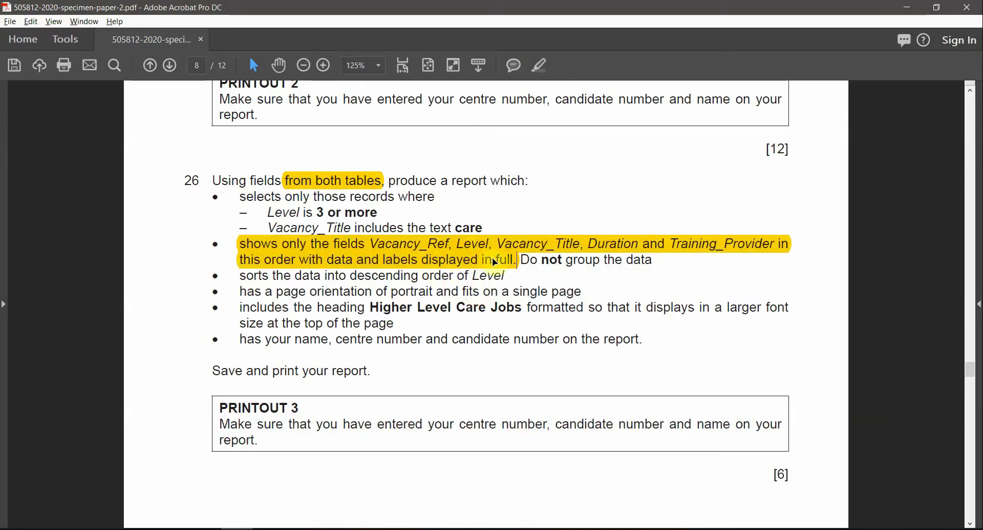
Step: Switch to Access and enlarge the SP2APPRENT and SP2TRAINER field lists in the query design so every field is listed
key("alt+Tab")
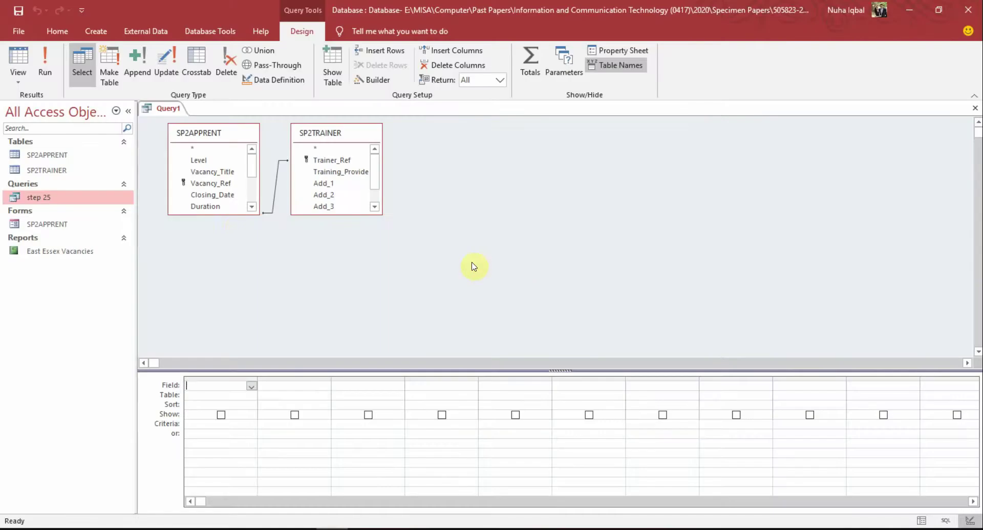
double_click(236, 214)
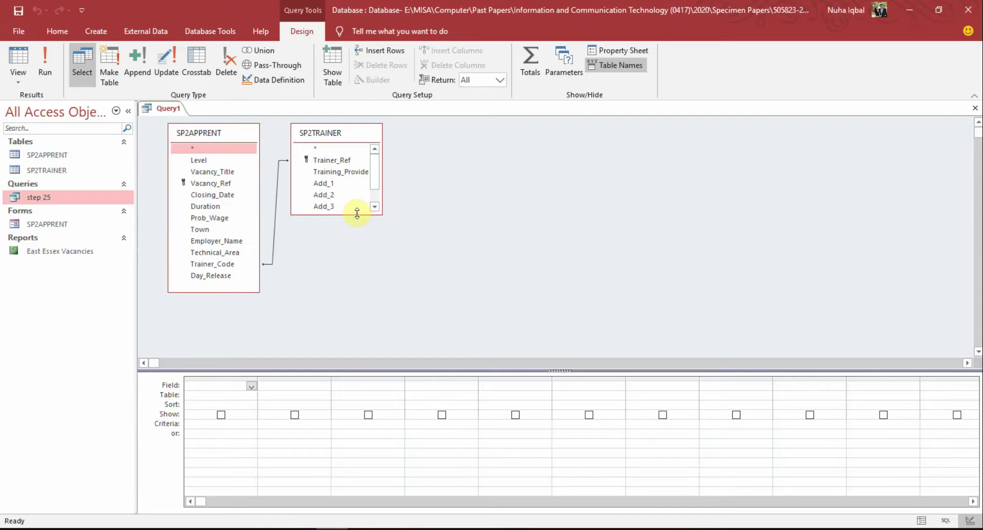
left_click_drag(357, 213, 355, 291)
Step: Add Vacancy_Ref, Level and Vacancy_Title from SP2APPRENT to the query in that order, checking the field order in the specimen paper
key("alt+Tab")
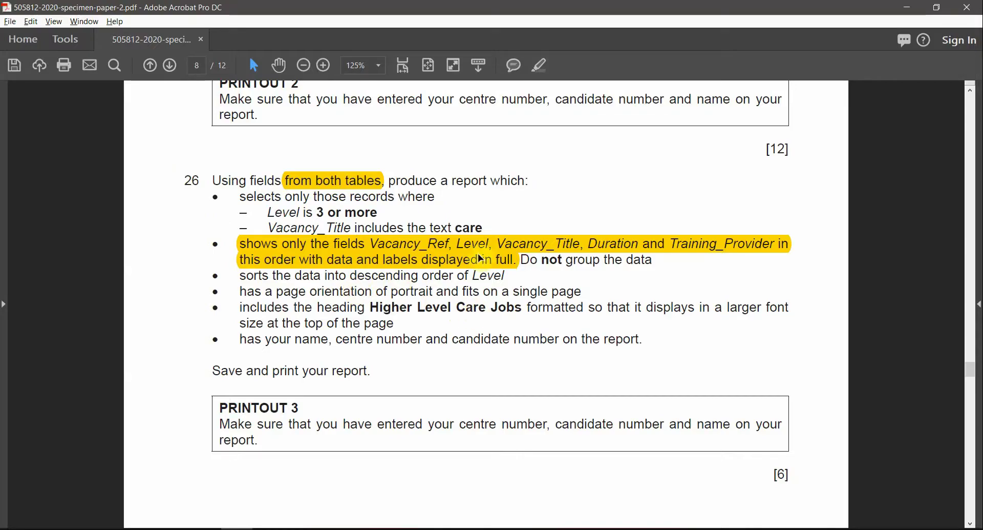
key("alt+Tab")
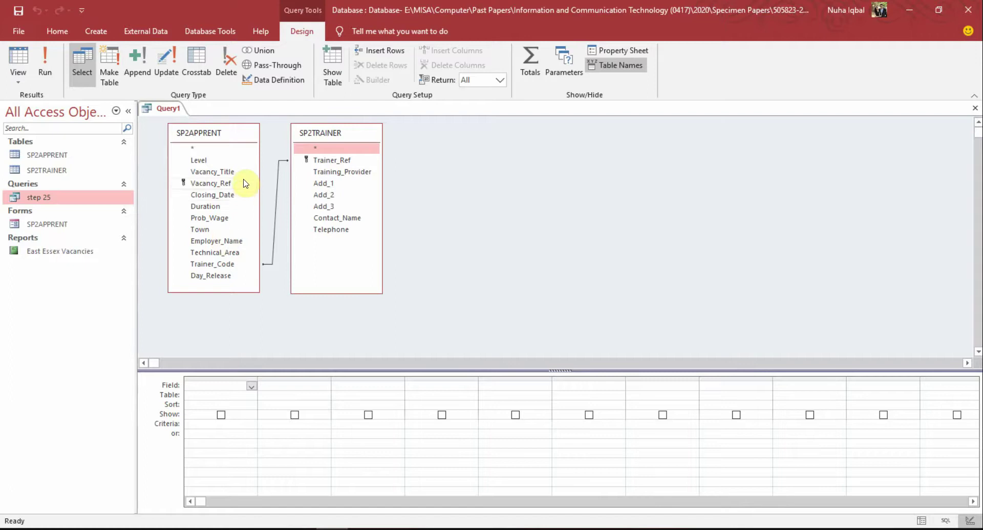
double_click(229, 185)
key("alt+Tab")
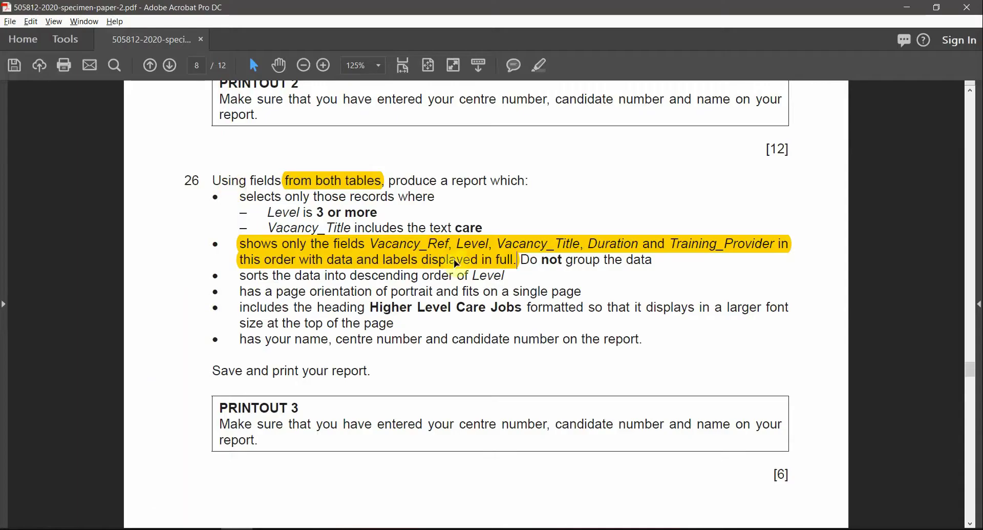
key("alt+Tab")
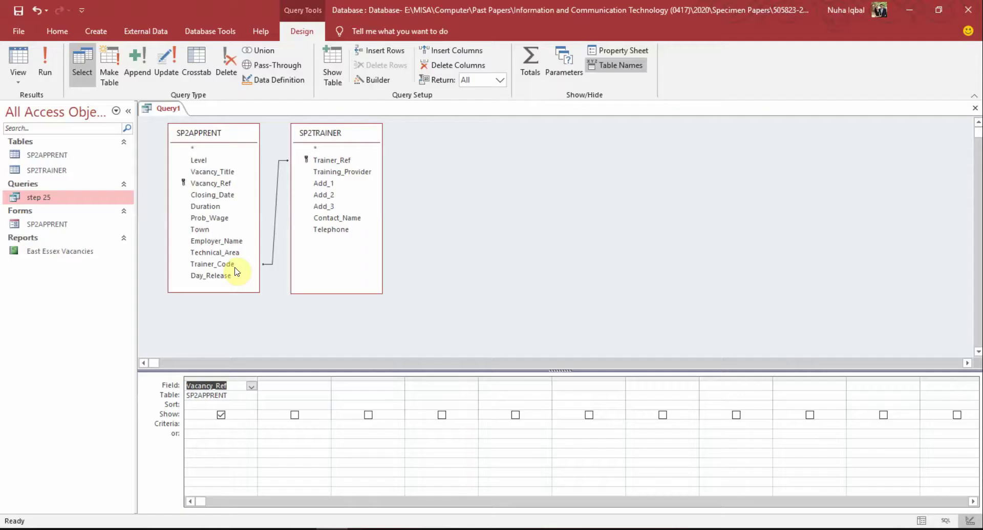
double_click(221, 161)
key("alt+Tab")
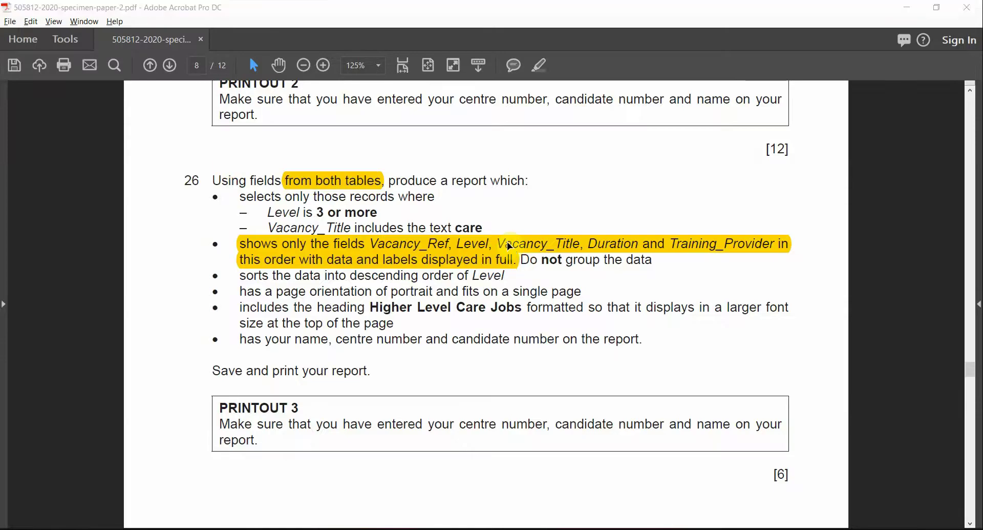
key("alt+Tab")
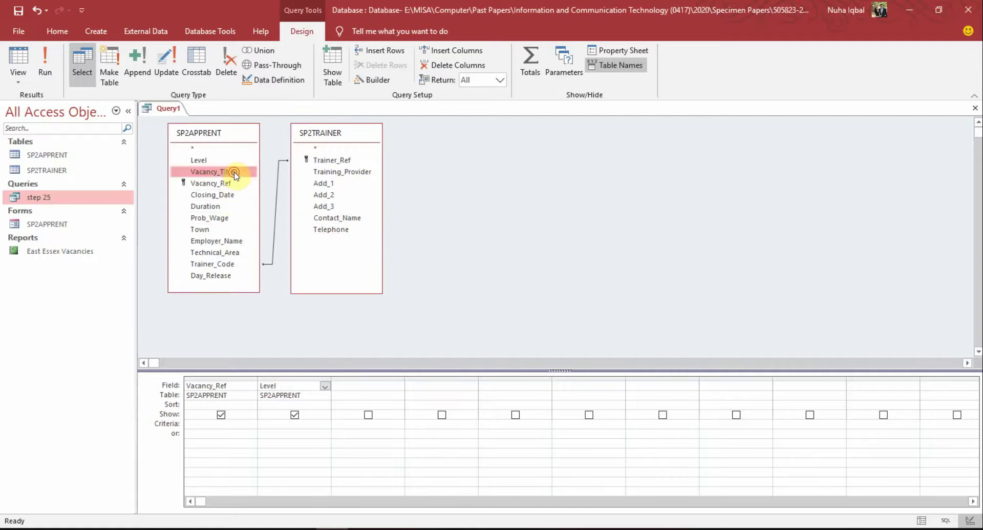
double_click(235, 176)
Step: Check the remaining fields in the specimen paper and add Duration from SP2APPRENT and Training_Provider from SP2TRAINER to the query
key("alt+Tab")
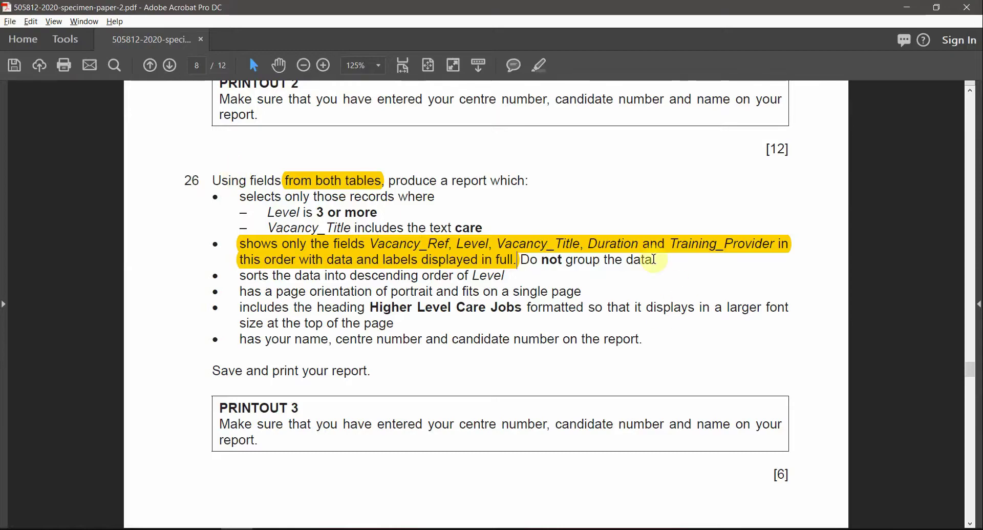
key("alt+Tab")
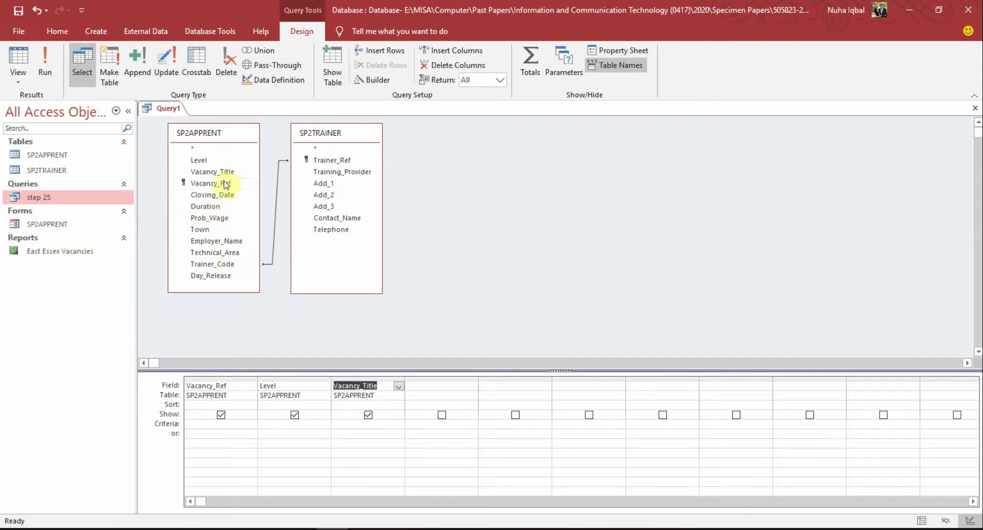
left_click(222, 207)
key("alt+Tab")
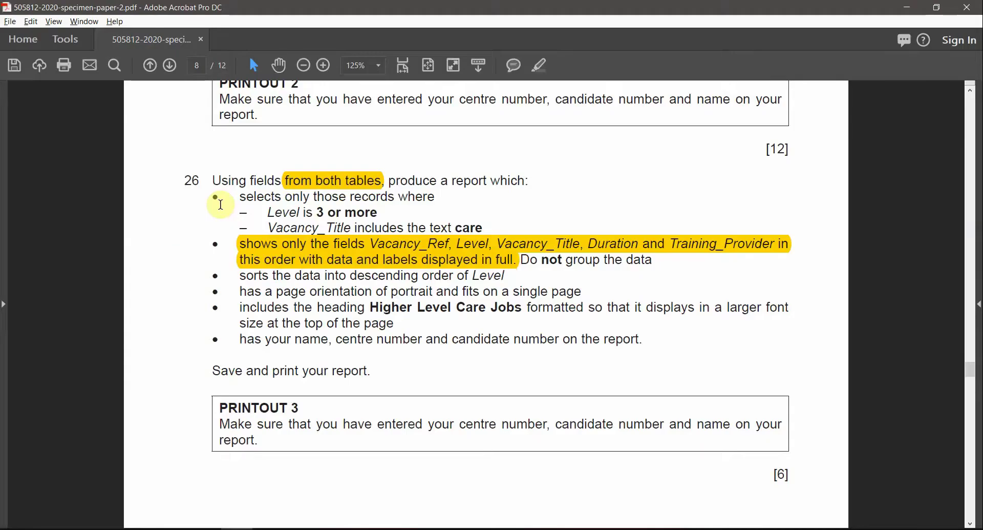
key("alt+Tab")
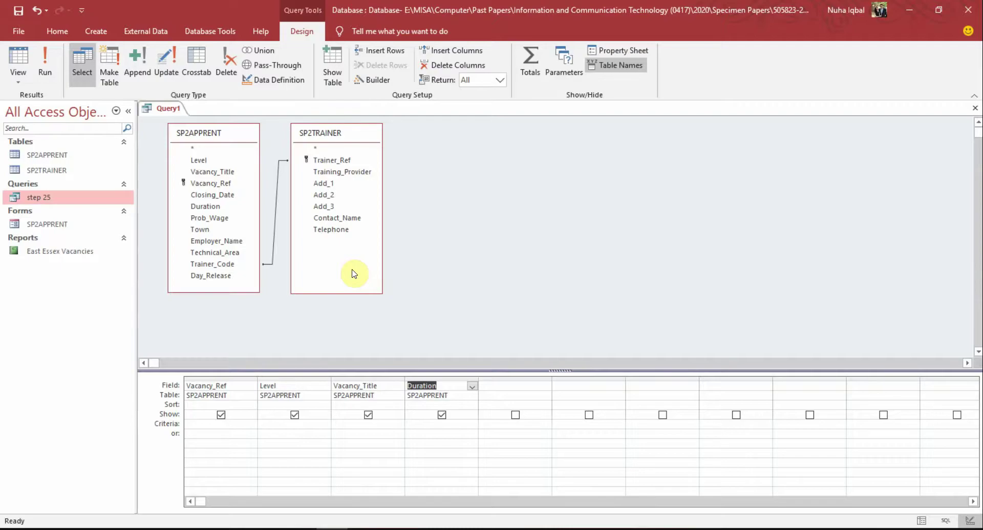
double_click(357, 172)
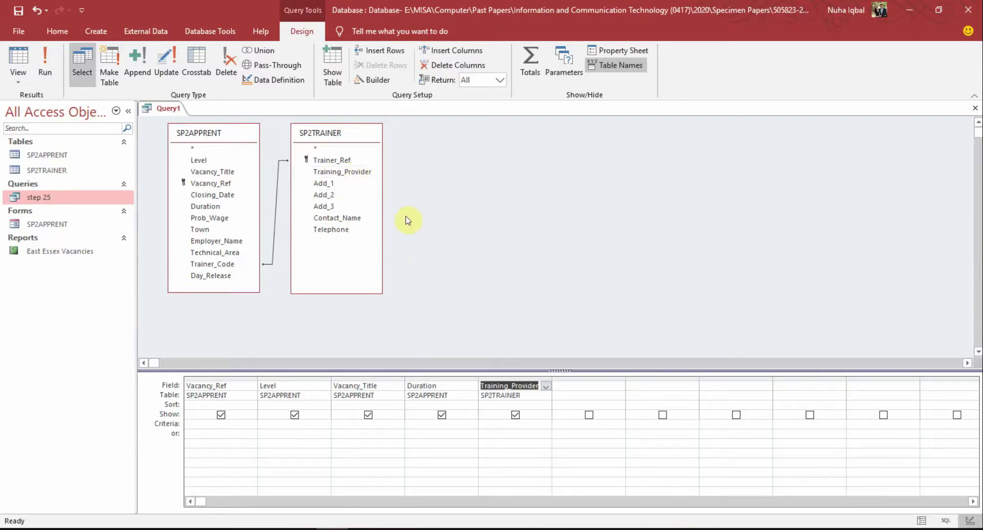
Step: Read the Level condition in the specimen paper in Adobe Acrobat, return to Access, restrict Level to 3 or more and run the query
key("alt+Tab")
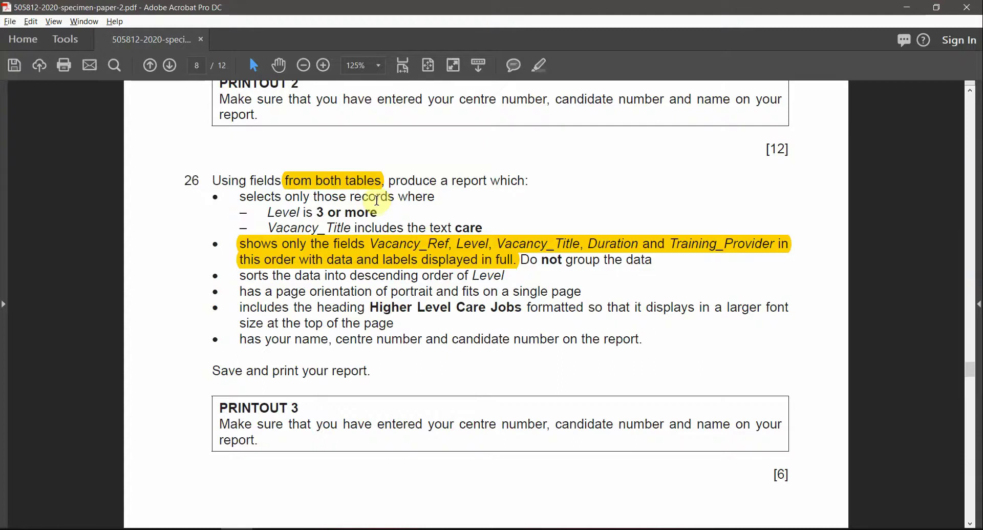
left_click_drag(520, 259, 623, 262)
left_click(364, 290)
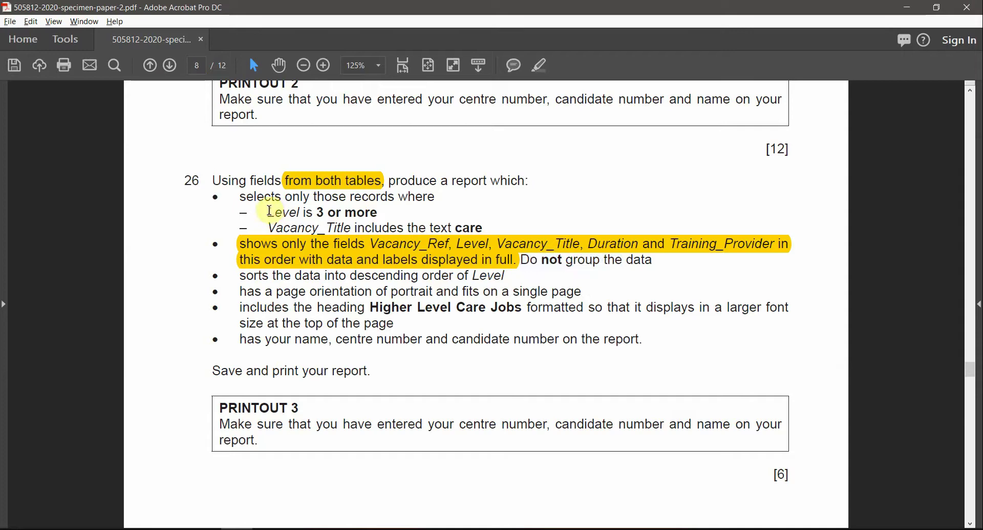
left_click_drag(268, 212, 357, 211)
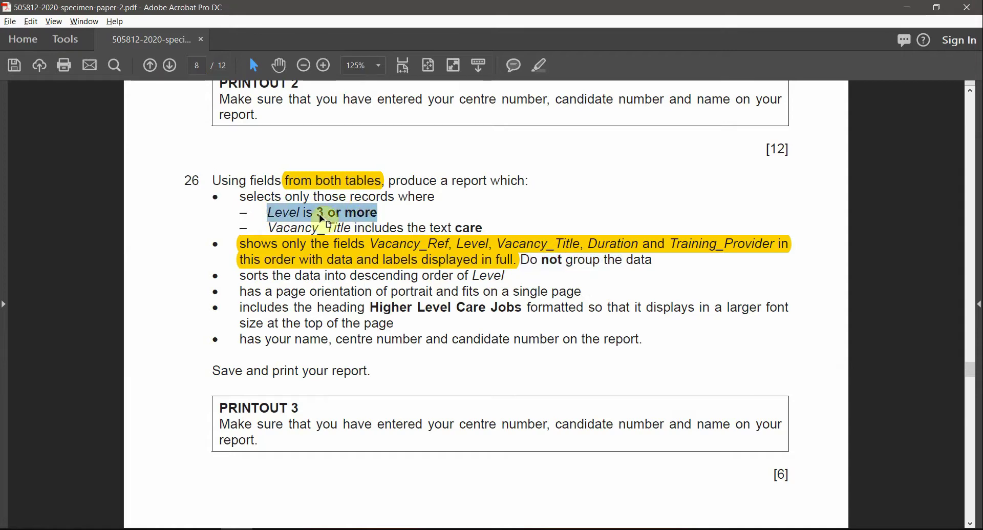
key("alt+Tab")
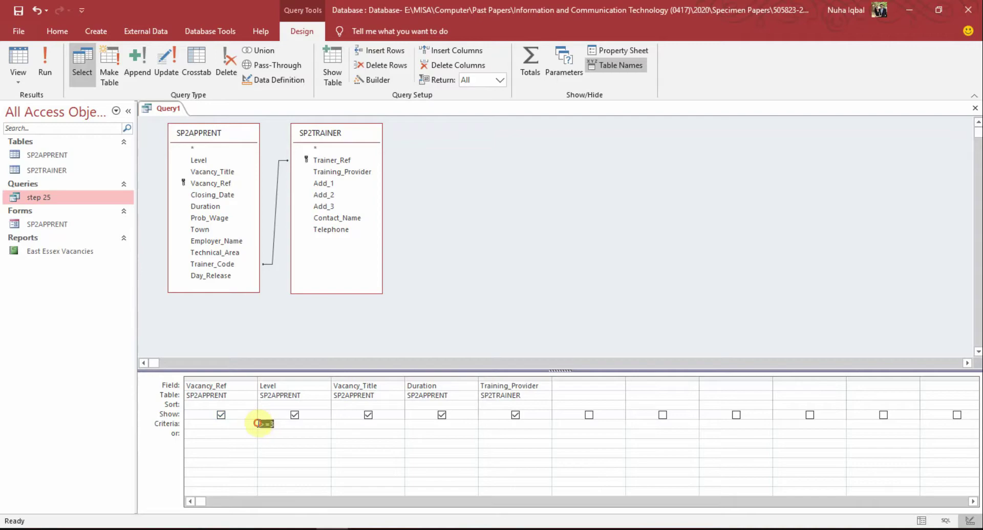
left_click(43, 67)
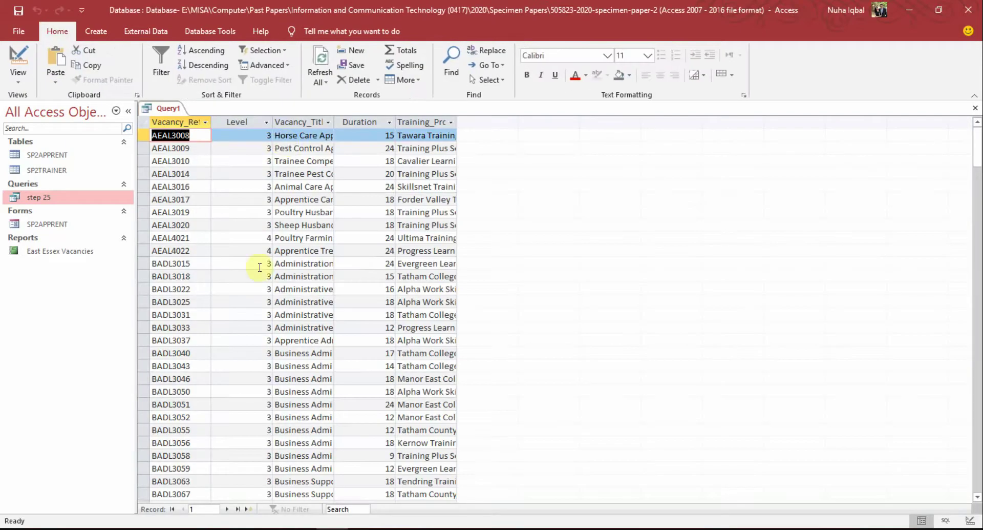
Step: Look through the query results to check the Level values and the Vacancy_Title entries
scroll(252, 280, "down", 15)
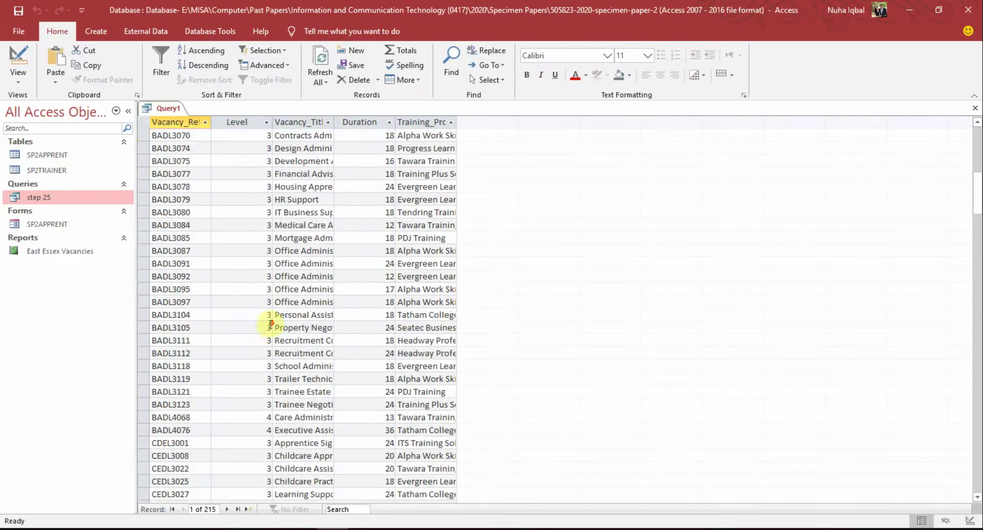
scroll(271, 333, "down", 7)
left_click(261, 237)
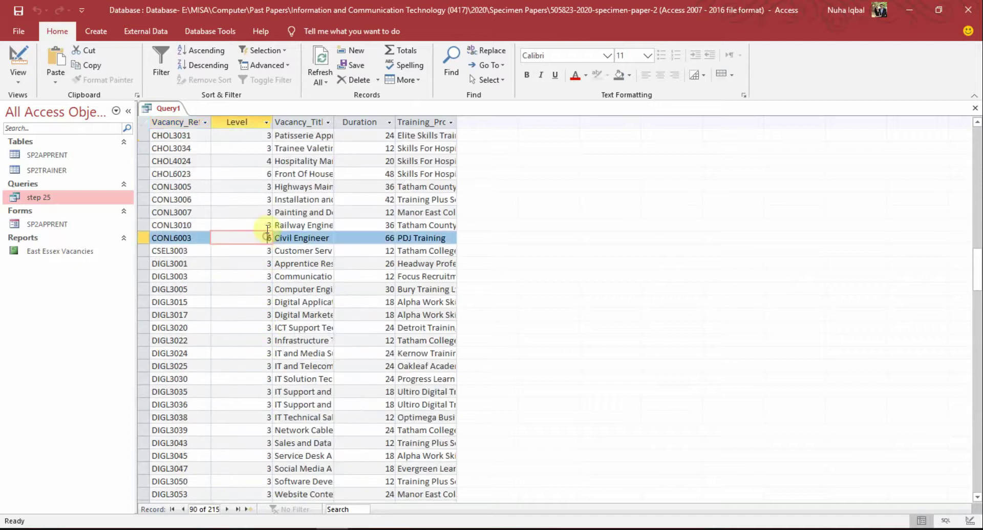
left_click(266, 149)
left_click(259, 161)
scroll(261, 285, "down", 14)
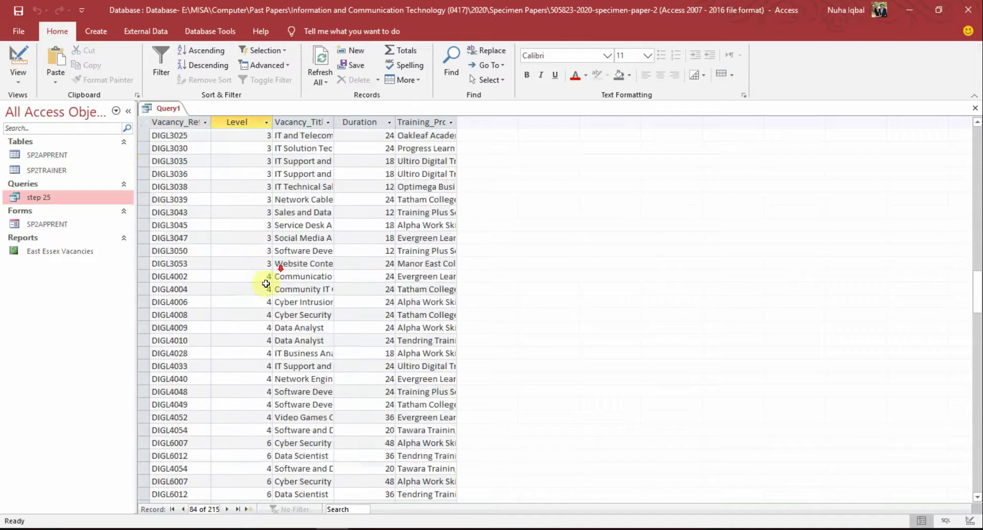
scroll(267, 303, "down", 15)
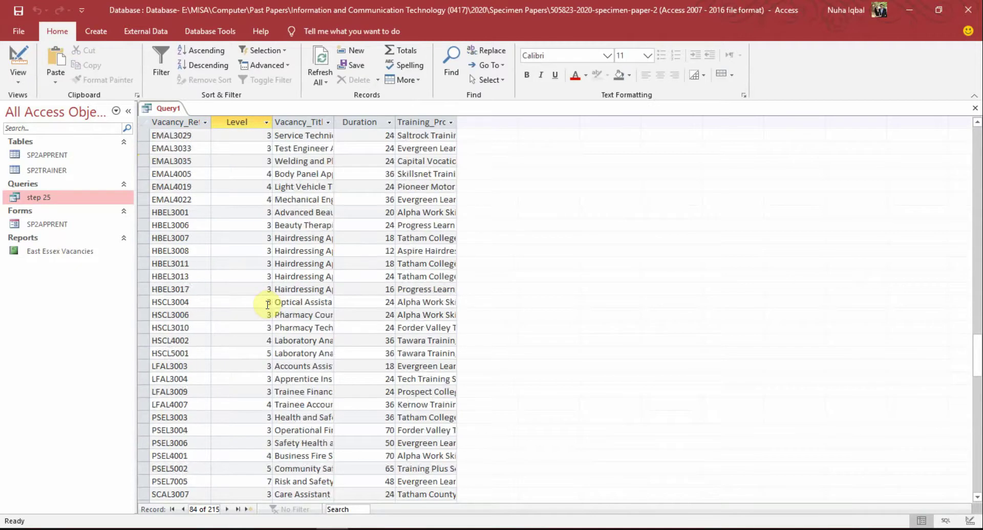
left_click(206, 508)
left_click(315, 467)
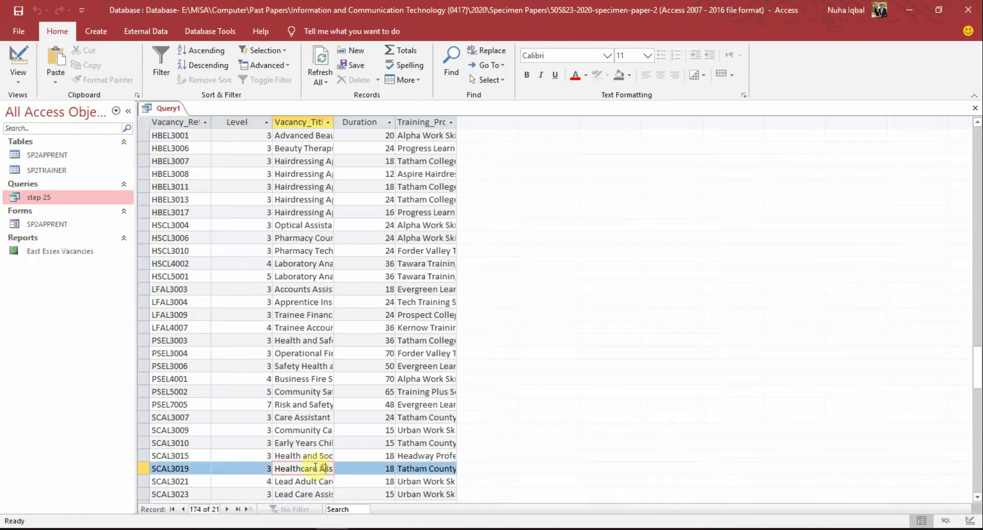
Step: Switch to the specimen paper in Adobe Acrobat and highlight "Level is 3 or more" and "Vacancy_Title includes the text care" in question 26
key("alt+Tab")
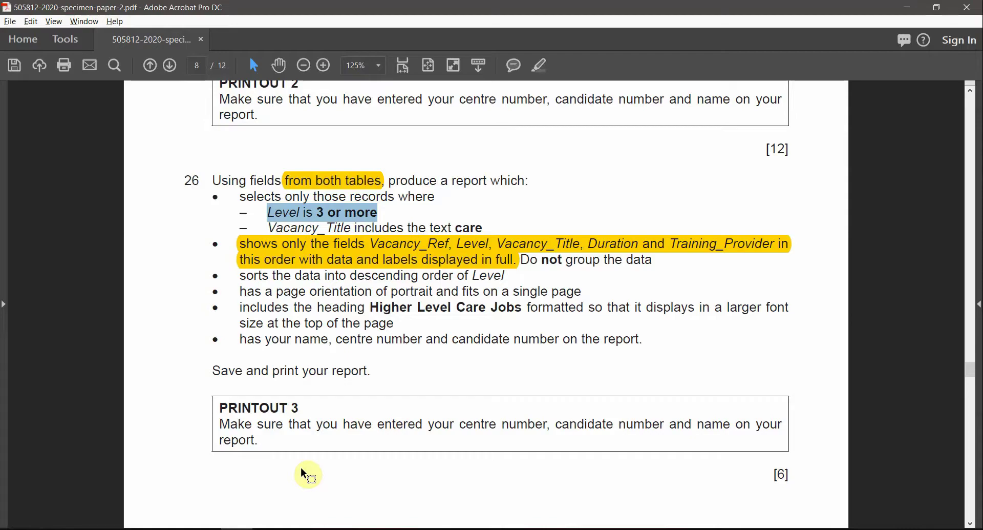
left_click_drag(269, 228, 481, 228)
left_click(268, 215)
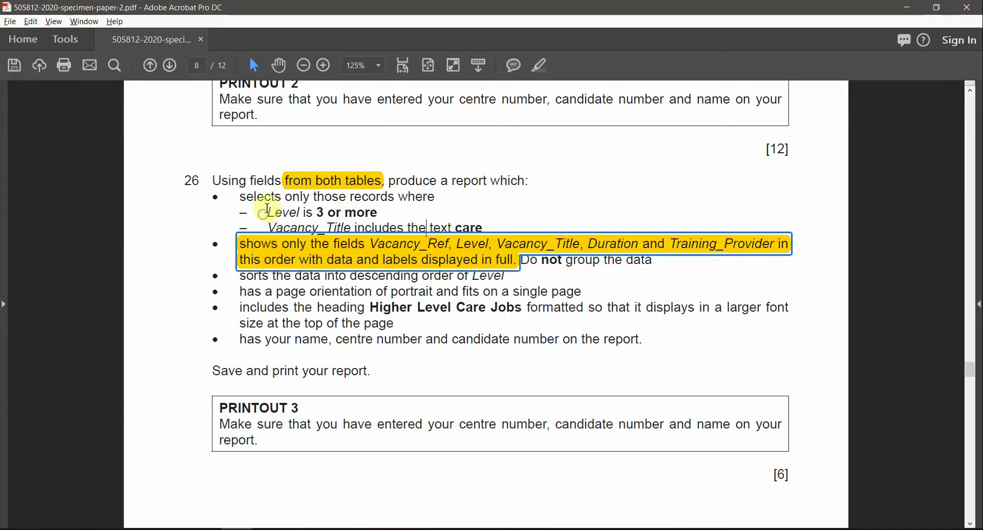
left_click_drag(267, 209, 464, 225)
left_click(544, 70)
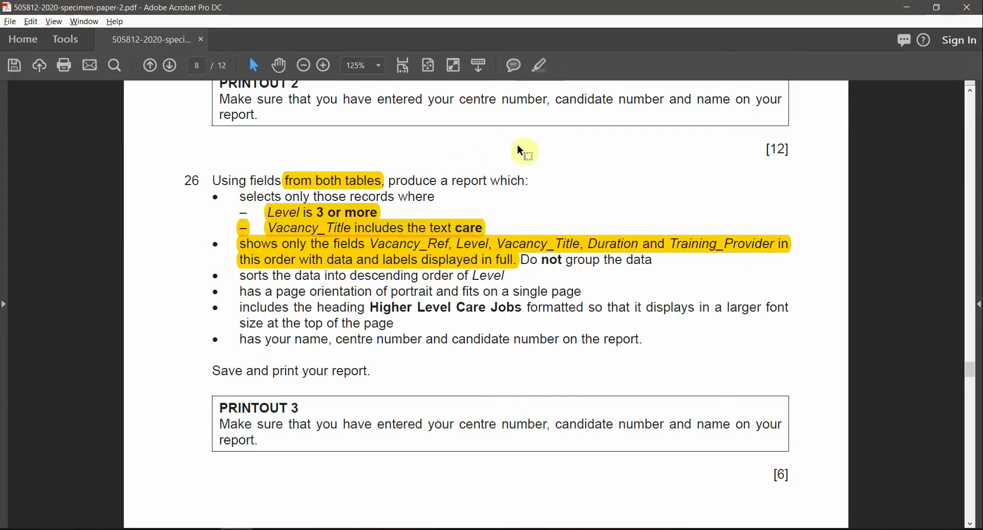
Step: Switch to Access, widen the Vacancy_Title column in the query results and look through the titles for the text care
key("alt+Tab")
left_click(329, 122)
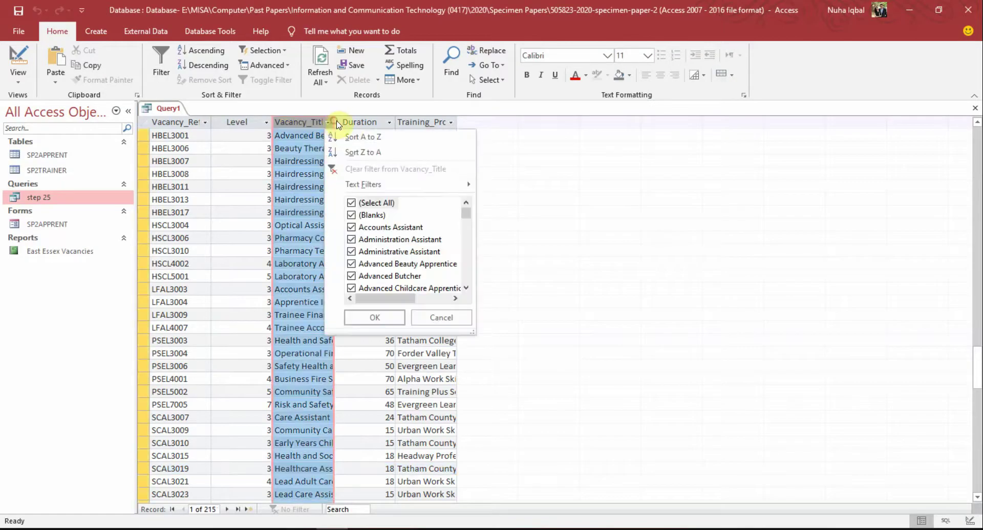
left_click(330, 123)
left_click_drag(335, 123, 399, 136)
left_click(369, 186)
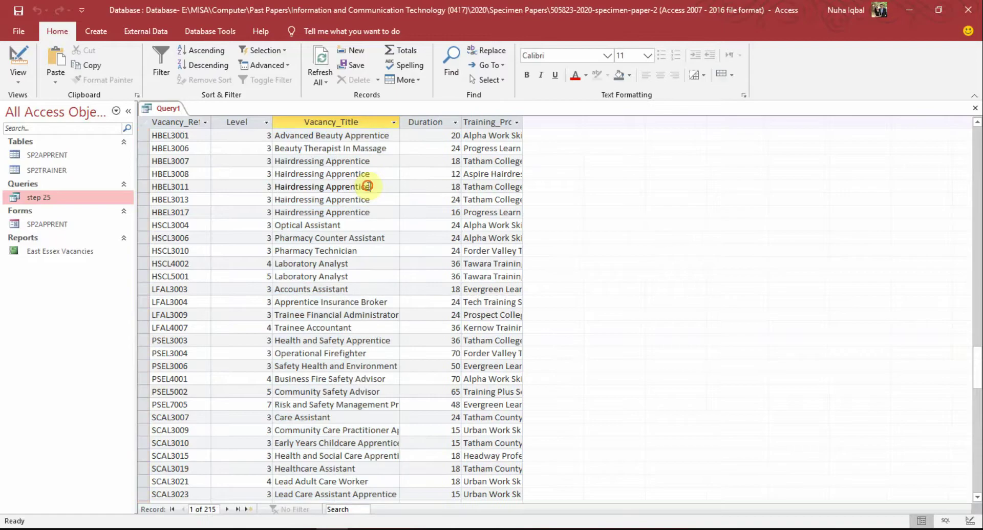
scroll(339, 269, "down", 2)
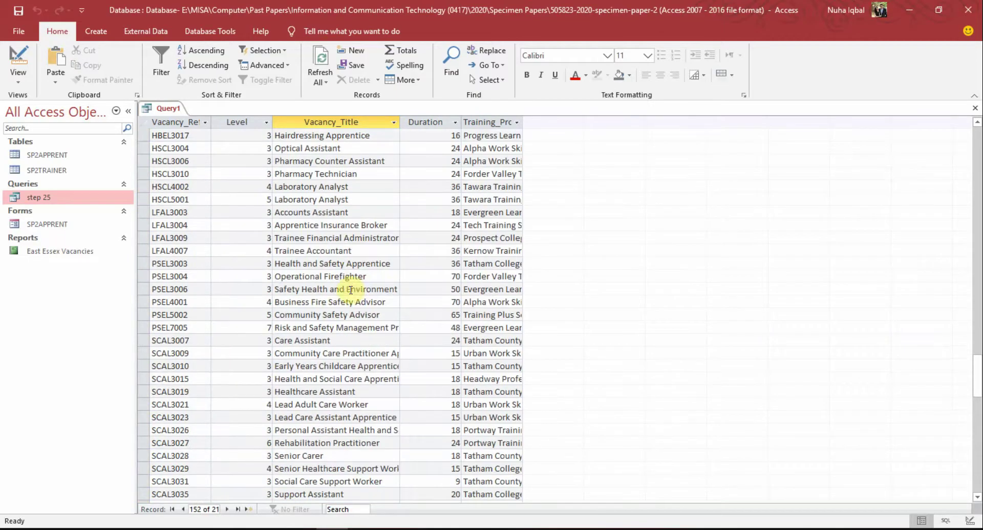
scroll(324, 333, "down", 2)
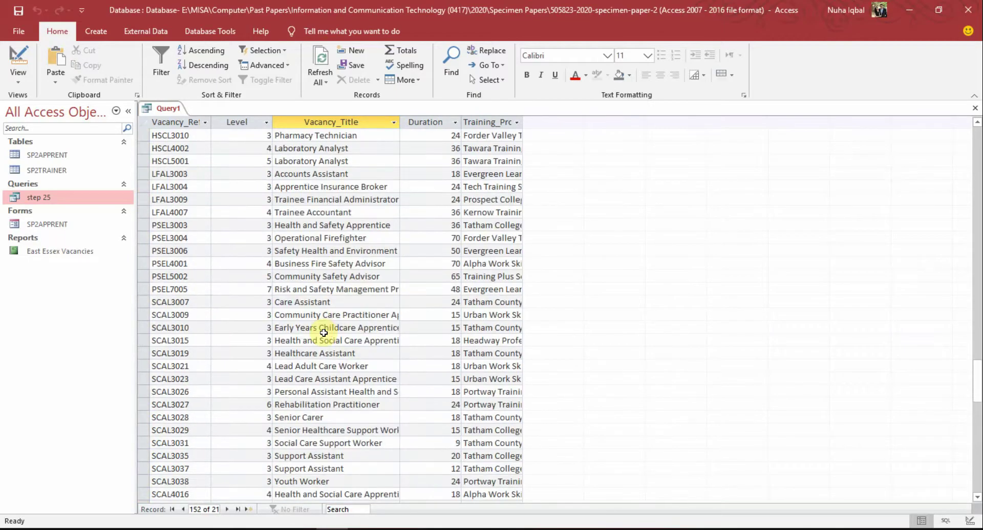
Step: Check the care titles in the results, set the query's Vacancy_Title criterion to *care* and run it
left_click_drag(325, 378, 298, 377)
scroll(330, 430, "down", 2)
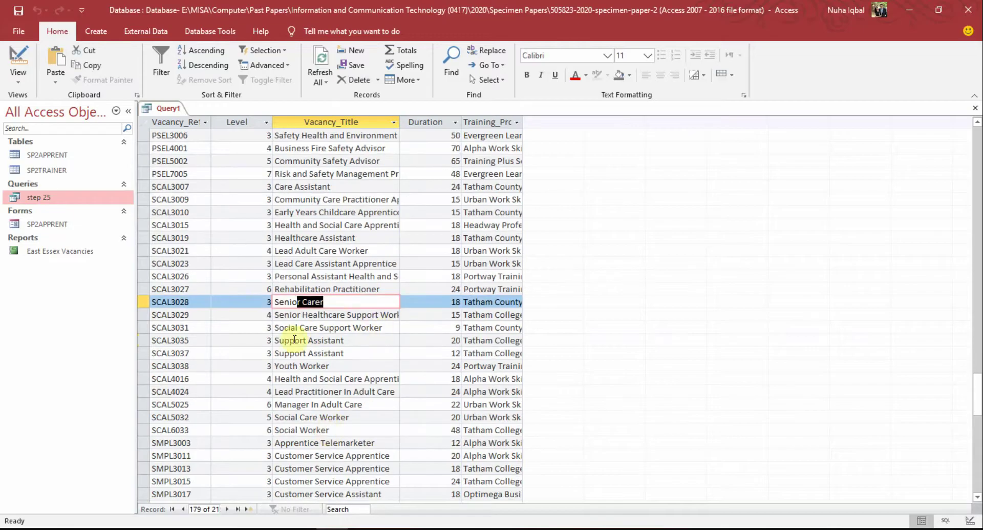
left_click_drag(300, 328, 318, 328)
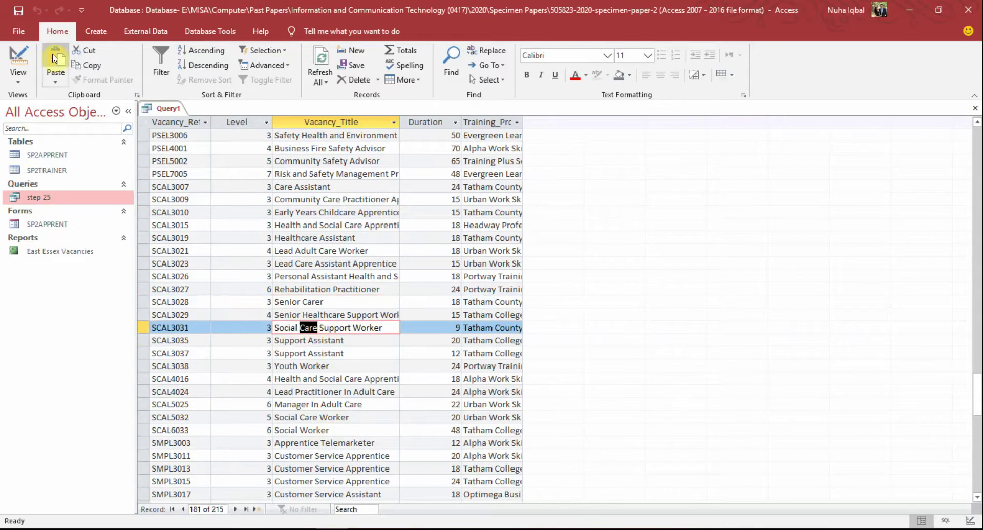
left_click(25, 53)
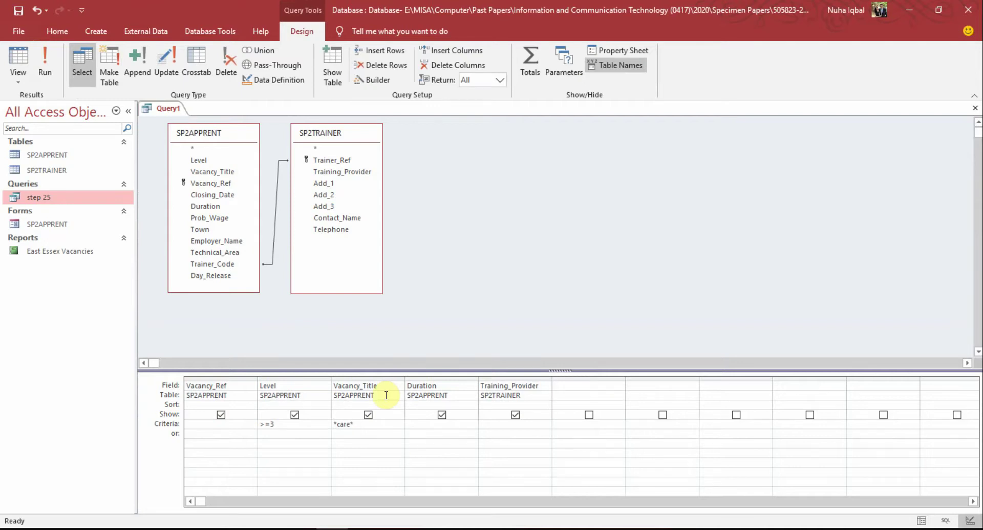
left_click(45, 62)
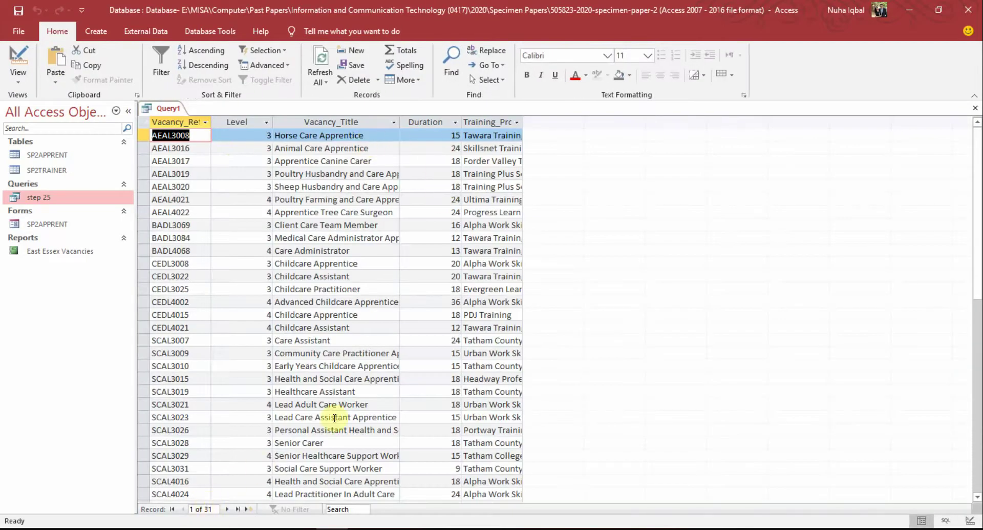
Step: Switch to the specimen paper in Adobe Acrobat, read the sorting and page orientation requirements of question 26 and return to Access
key("alt+Tab")
scroll(411, 375, "down", 2)
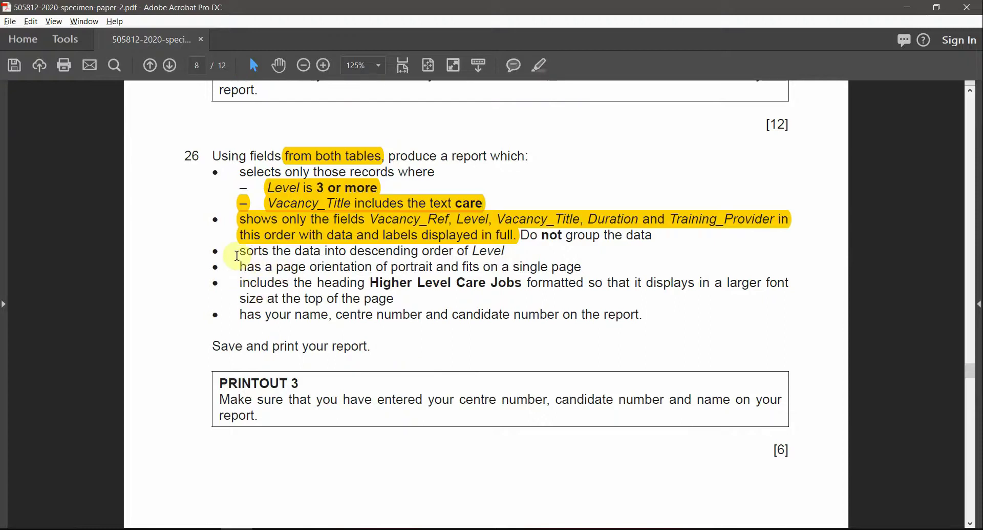
left_click_drag(243, 252, 328, 268)
key("alt+Tab")
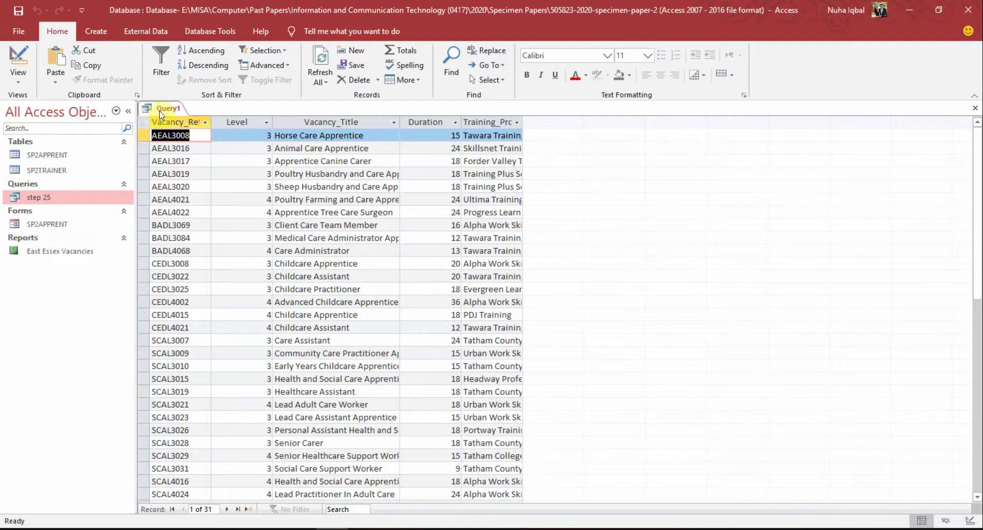
Step: Save the query as step 26 and close it
right_click(160, 109)
left_click(176, 120)
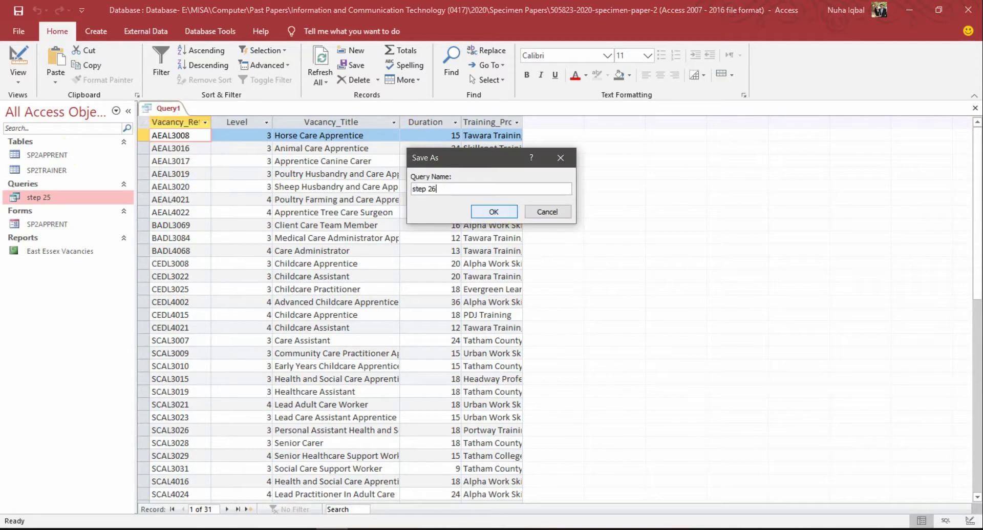
left_click(494, 211)
right_click(174, 108)
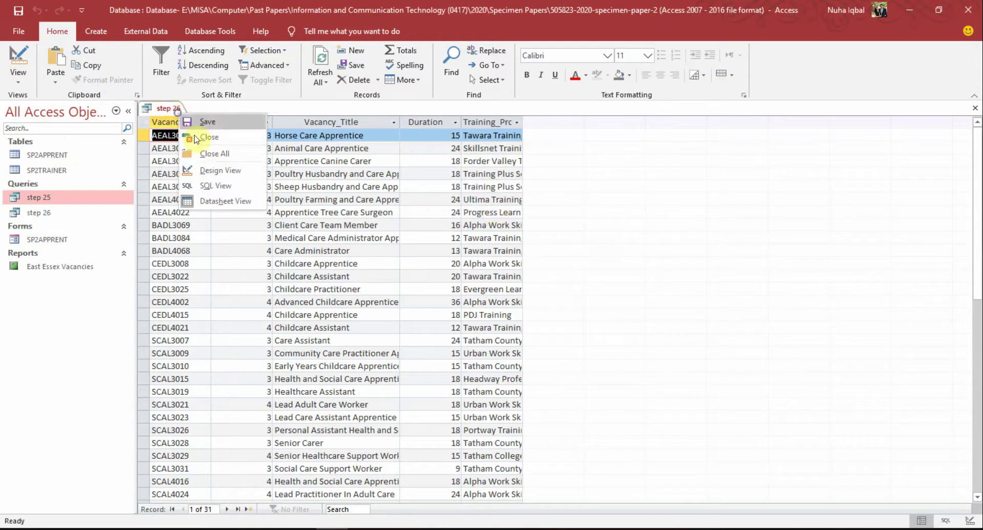
left_click(199, 143)
Step: Switch to the specimen paper in Adobe Acrobat, highlight the word "report" in question 26 and return to Access
left_click(97, 31)
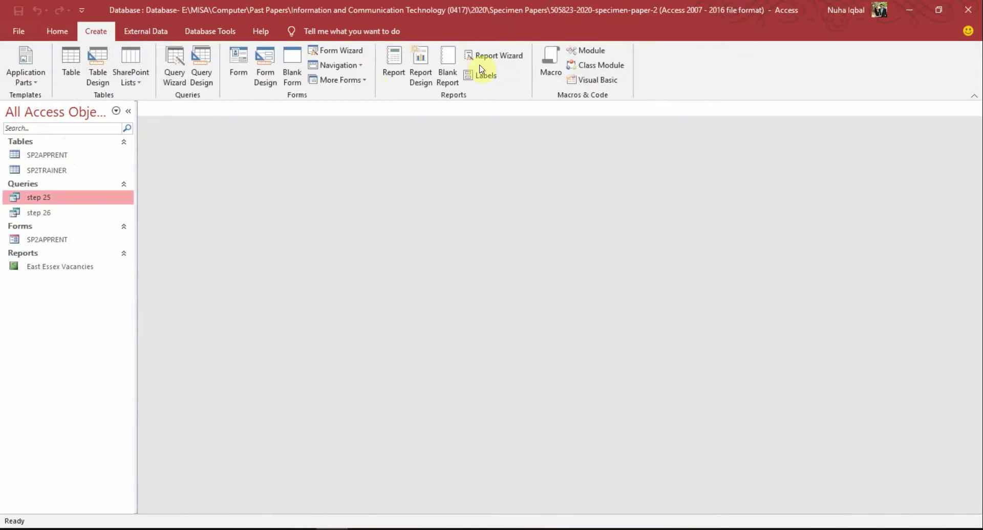
key("alt+Tab")
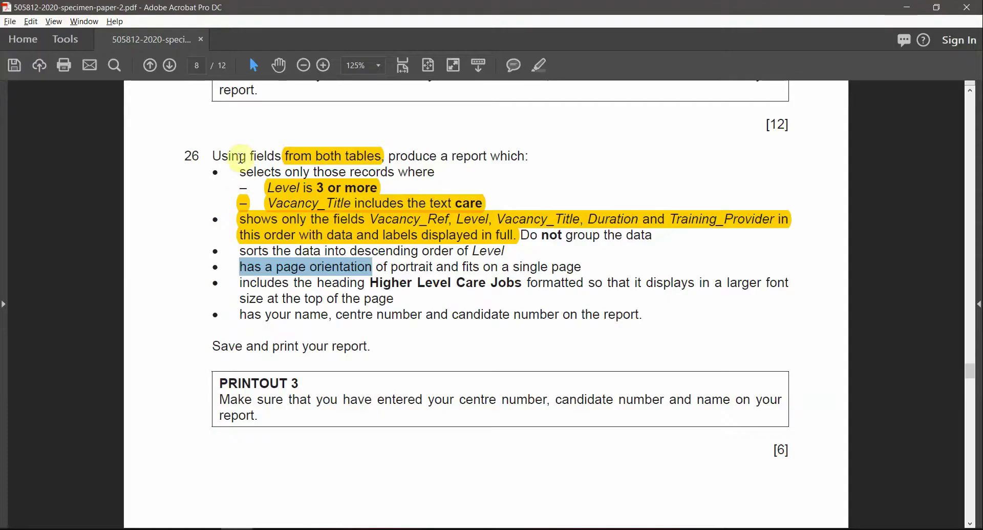
left_click_drag(453, 156, 489, 156)
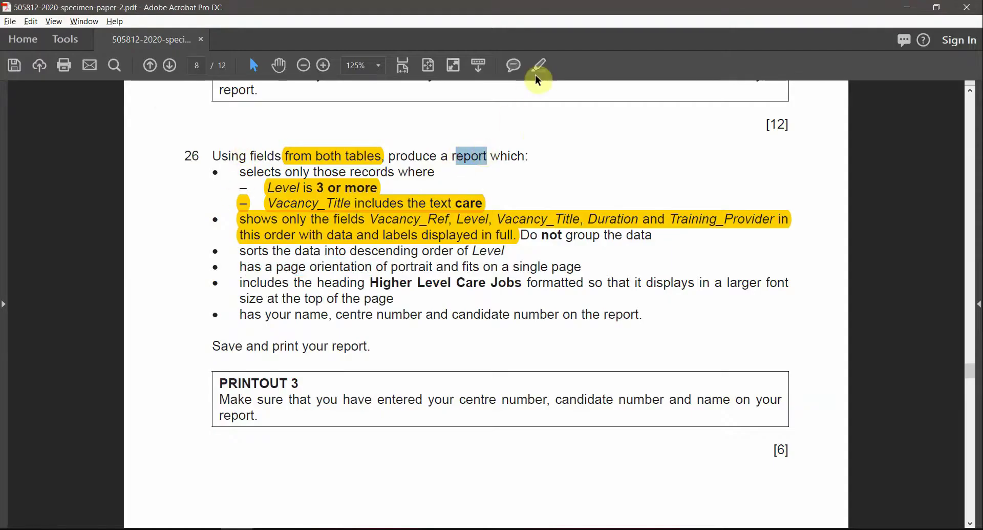
left_click(539, 69)
key("alt+Tab")
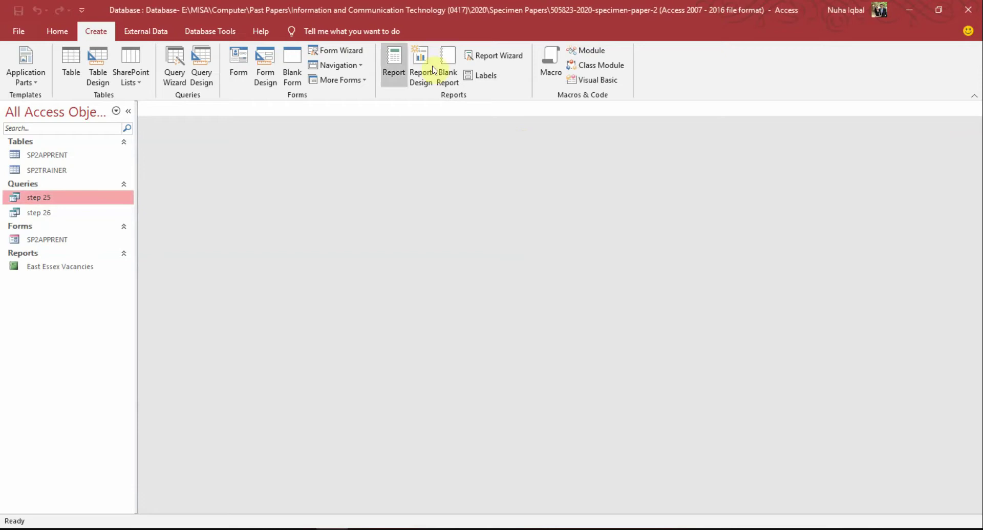
Step: Start a Report Wizard report based on the step 26 query and include all its fields
left_click(501, 56)
left_click(505, 188)
left_click(379, 226)
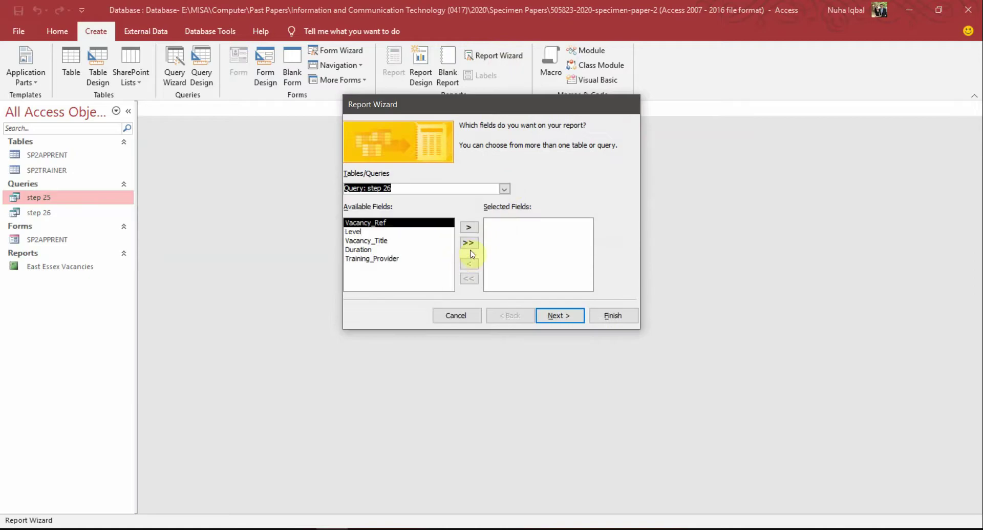
left_click(468, 243)
Step: Compare the order of the report's selected fields with the field list of question 26 in Adobe Acrobat
left_click(515, 223)
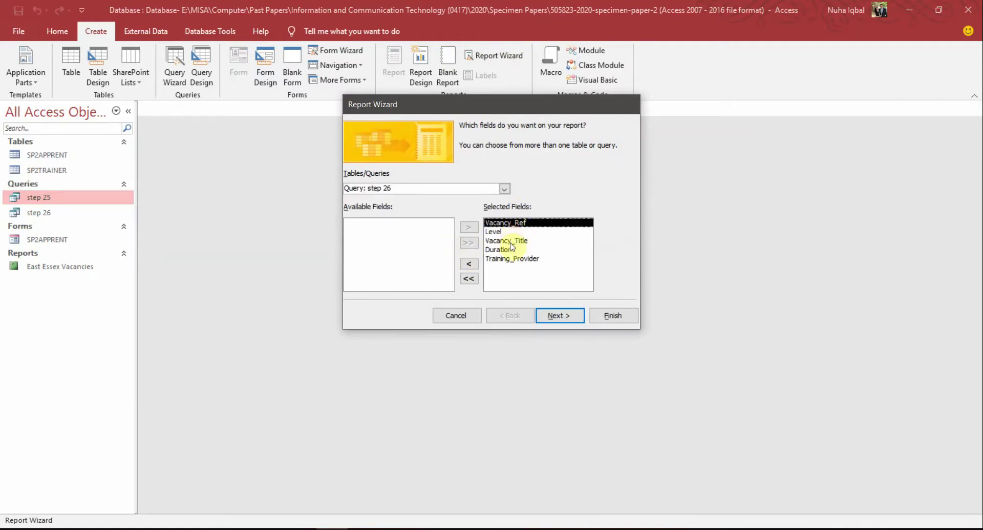
key("alt+Tab")
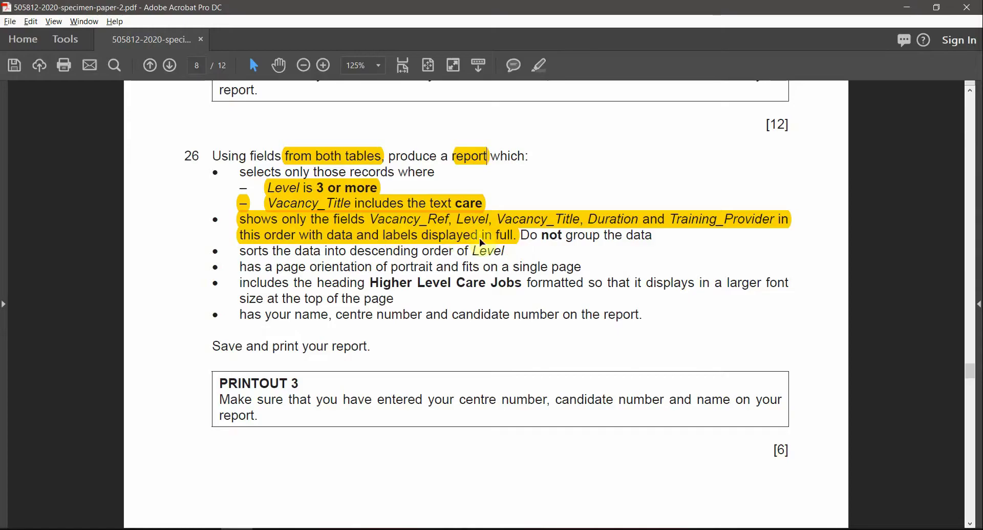
key("alt+Tab")
key("alt+Tab")
key("alt+Tab")
left_click(512, 258)
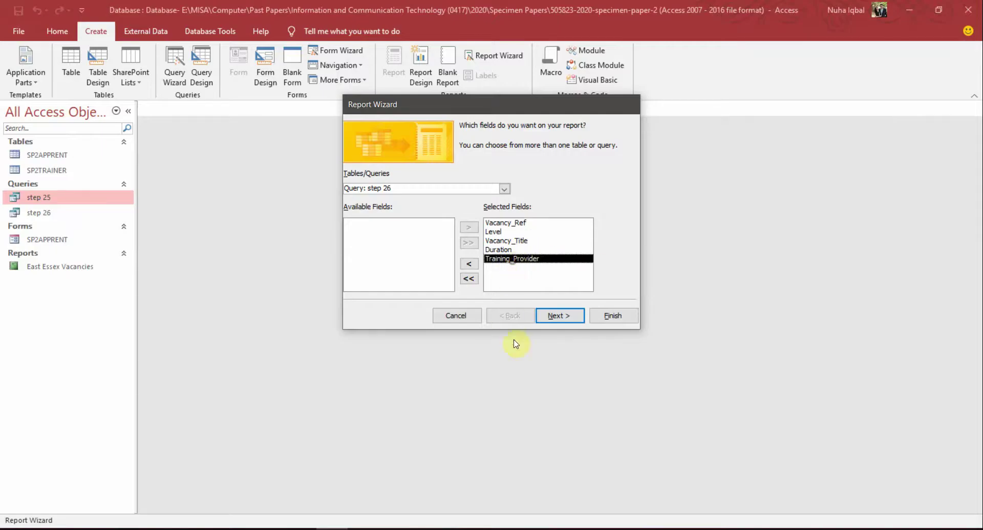
Step: View the report data by SP2APPRENT, leave grouping and sorting empty, and continue to the layout options
left_click(552, 316)
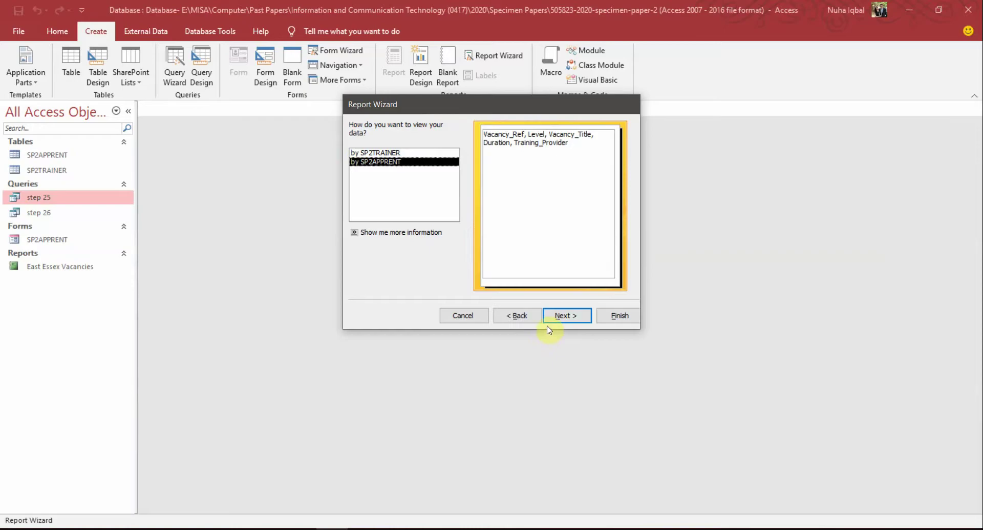
left_click(553, 316)
left_click(528, 318)
left_click(553, 318)
left_click(560, 318)
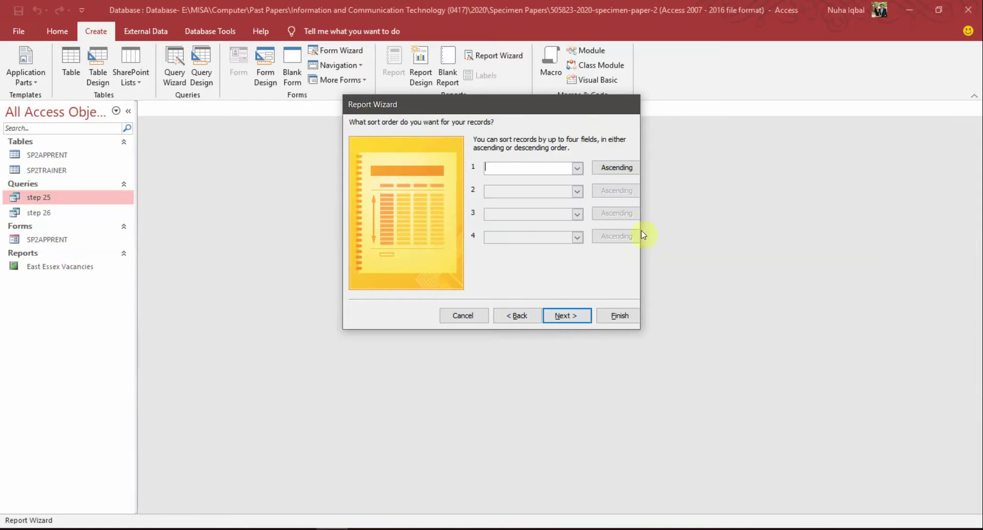
left_click(577, 167)
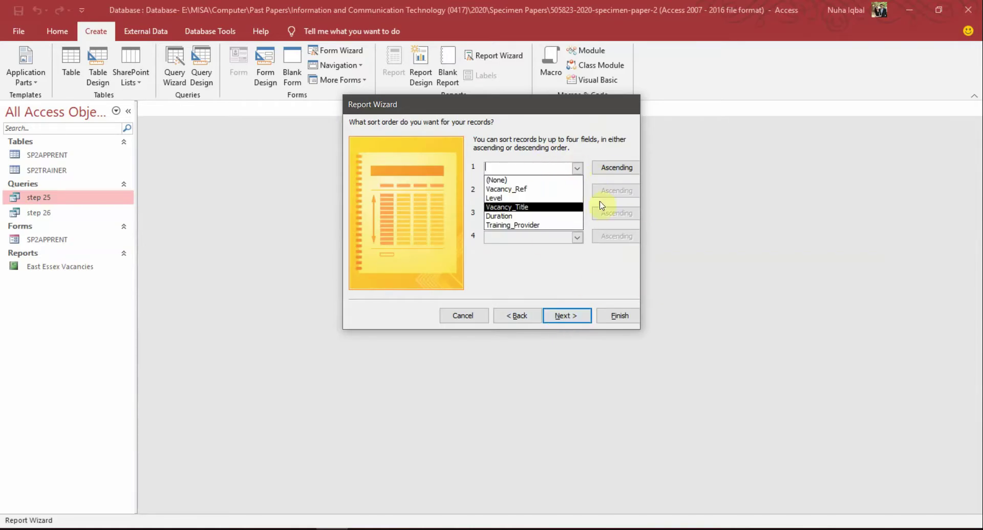
left_click(589, 277)
left_click(560, 316)
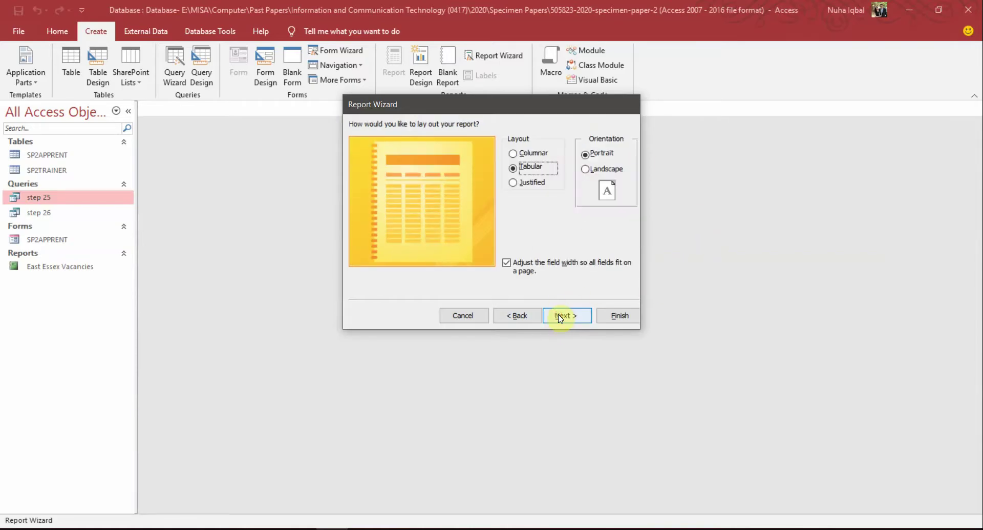
Step: Switch to Adobe Acrobat, highlight "page orientation of portrait and fits on a single page" in question 26 and return to Access
key("alt+Tab")
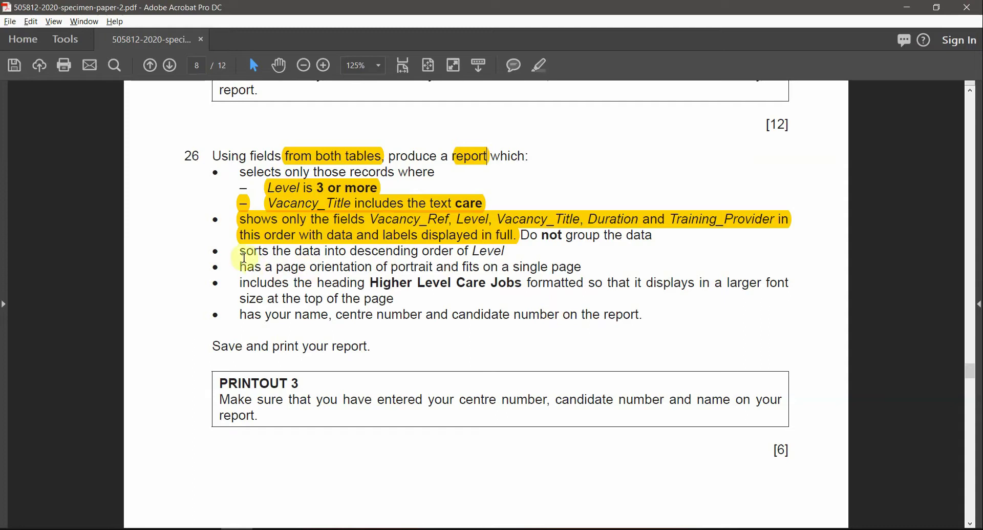
left_click_drag(278, 267, 552, 267)
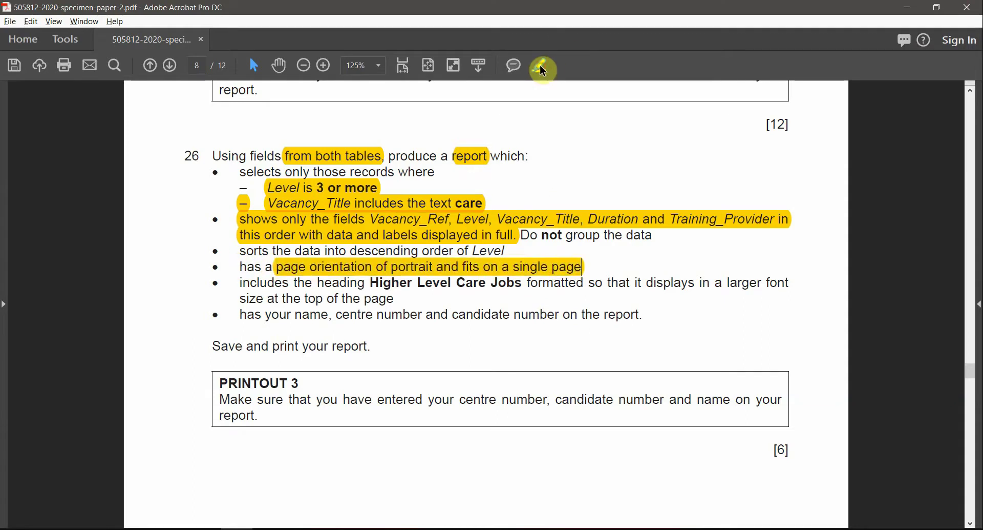
key("alt+Tab")
Step: Lay the report out as Tabular in Portrait orientation with field widths adjusted to fit the page, after rechecking question 26
left_click(539, 266)
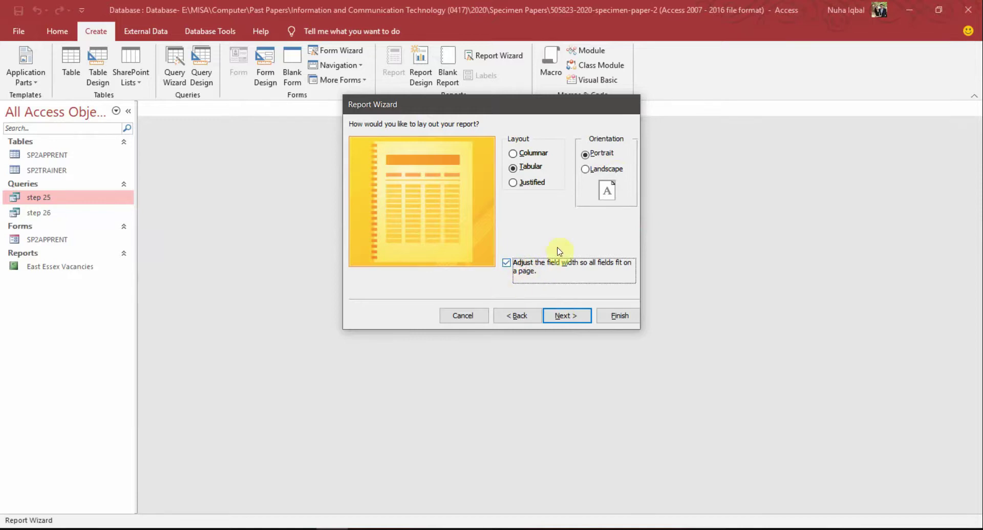
key("alt+Tab")
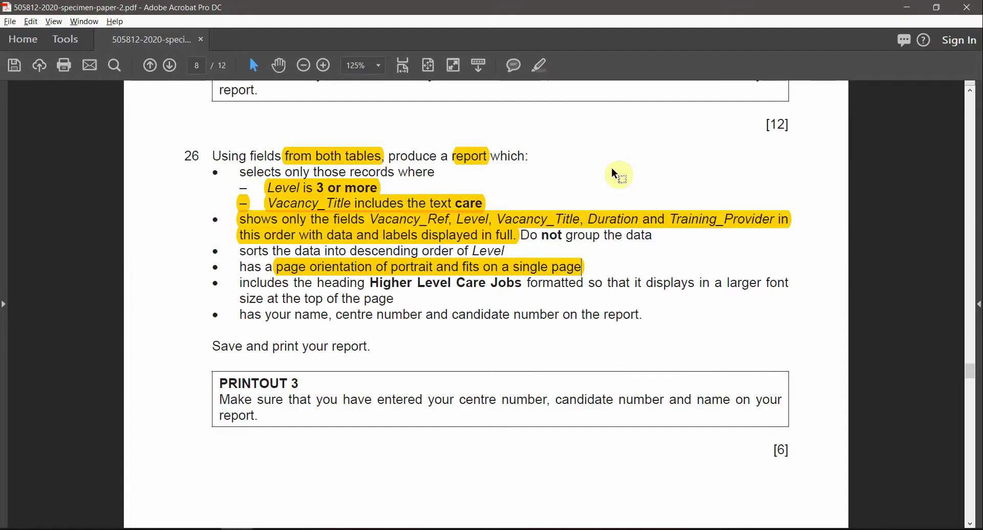
key("alt+Tab")
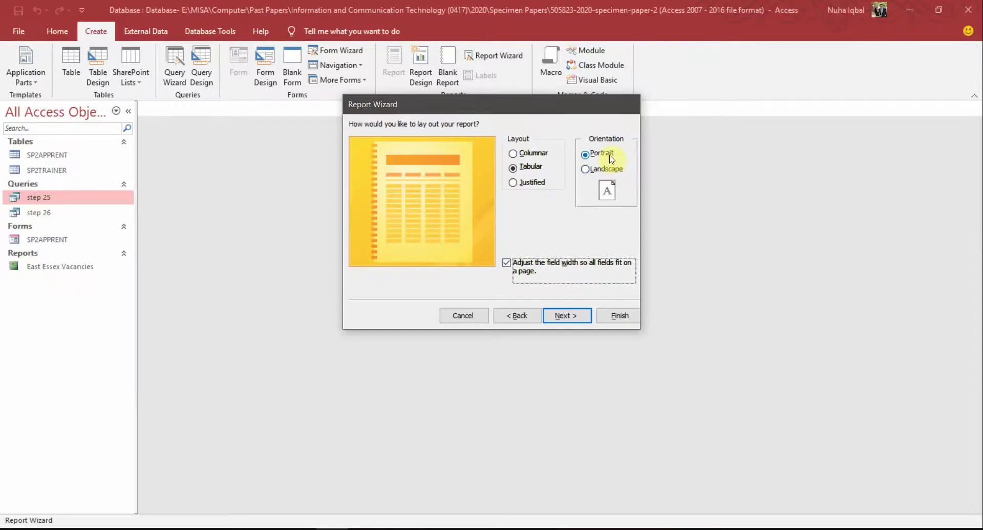
left_click(609, 154)
left_click(567, 315)
Step: Copy the heading "Higher Level Care Jobs" from the specimen paper, use it as the report title and finish the report
key("alt+Tab")
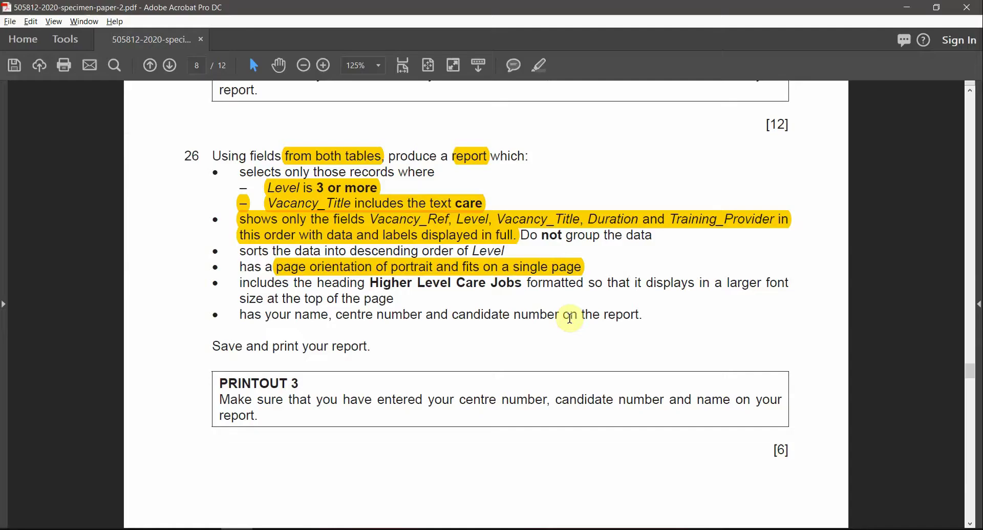
left_click_drag(370, 282, 521, 288)
key("ctrl+c")
key("alt+Tab")
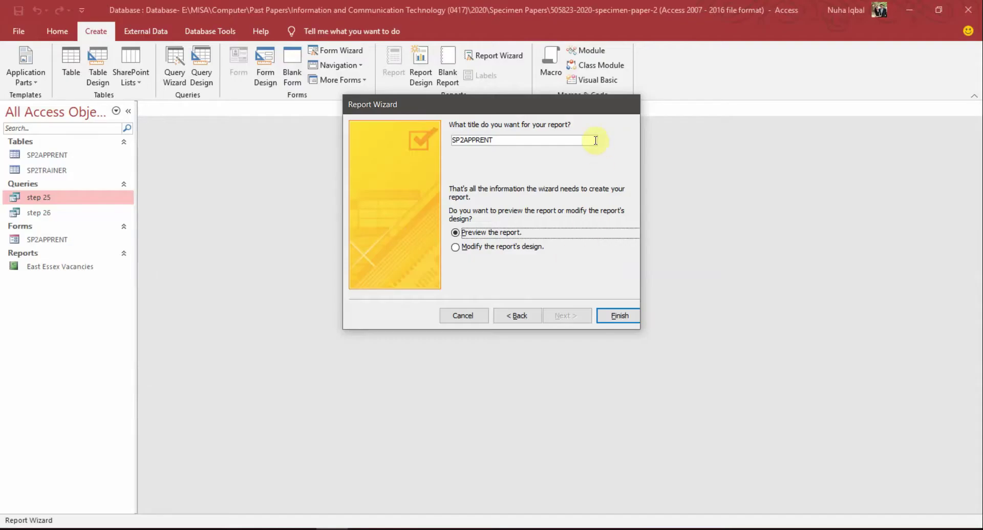
left_click(581, 140)
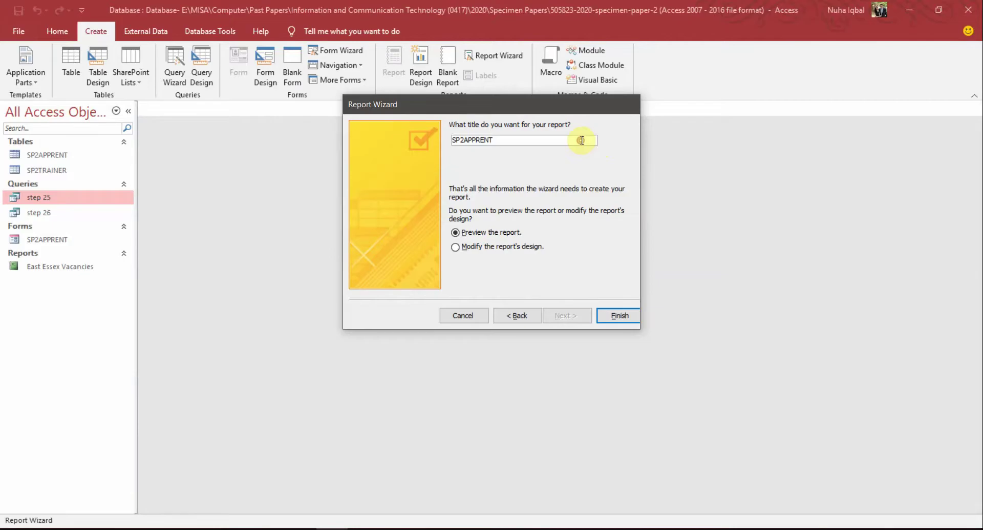
double_click(582, 140)
key("ctrl+v")
left_click(599, 313)
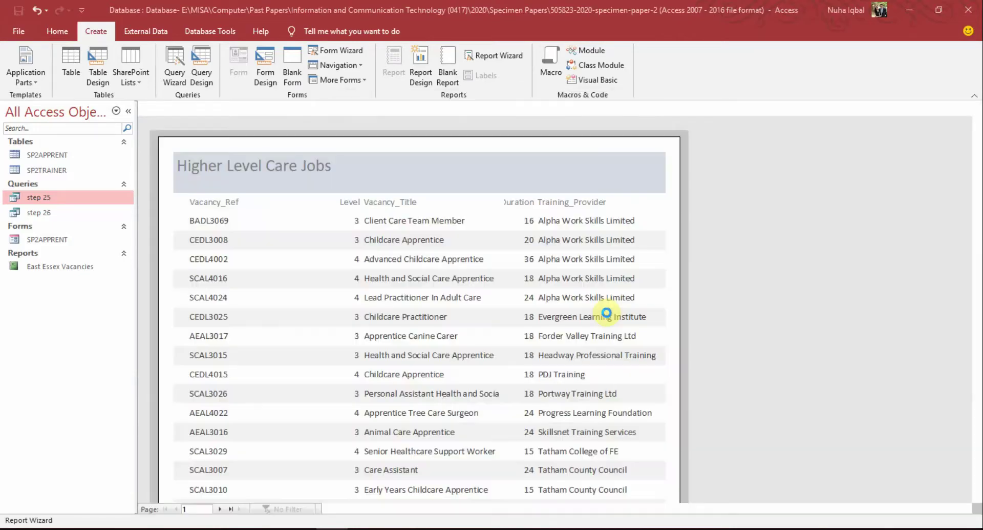
Step: Switch to Adobe Acrobat, highlight the requirement for the Higher Level Care Jobs heading in a larger font and return to Access
key("alt+Tab")
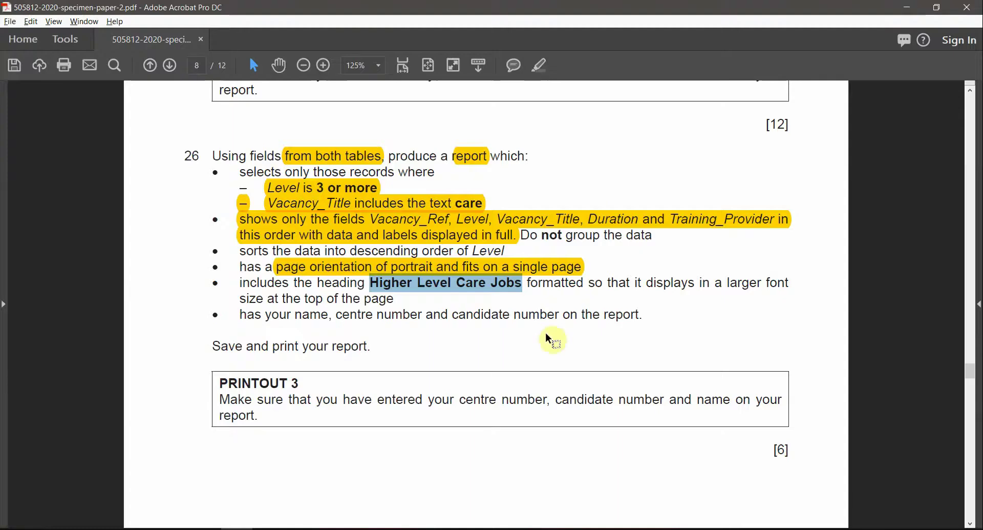
left_click(684, 290)
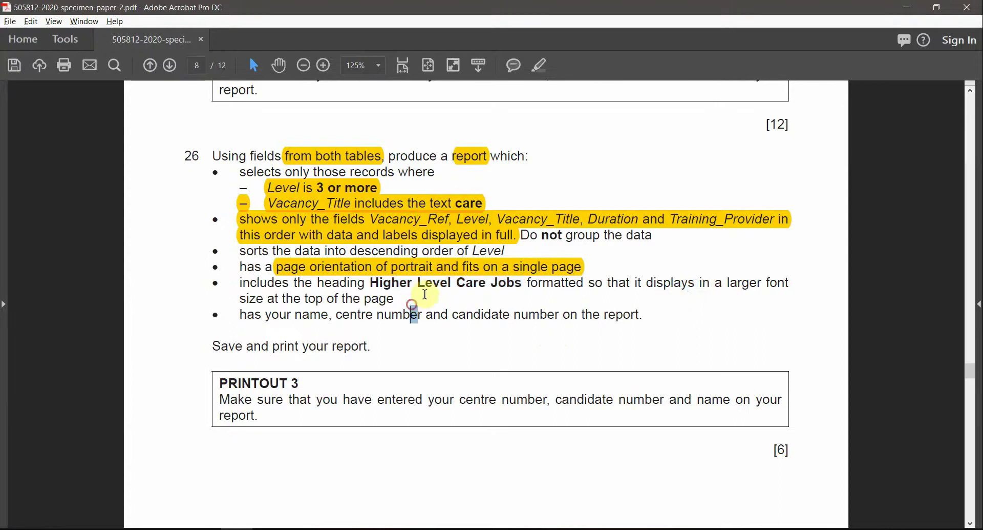
left_click_drag(423, 314, 383, 286)
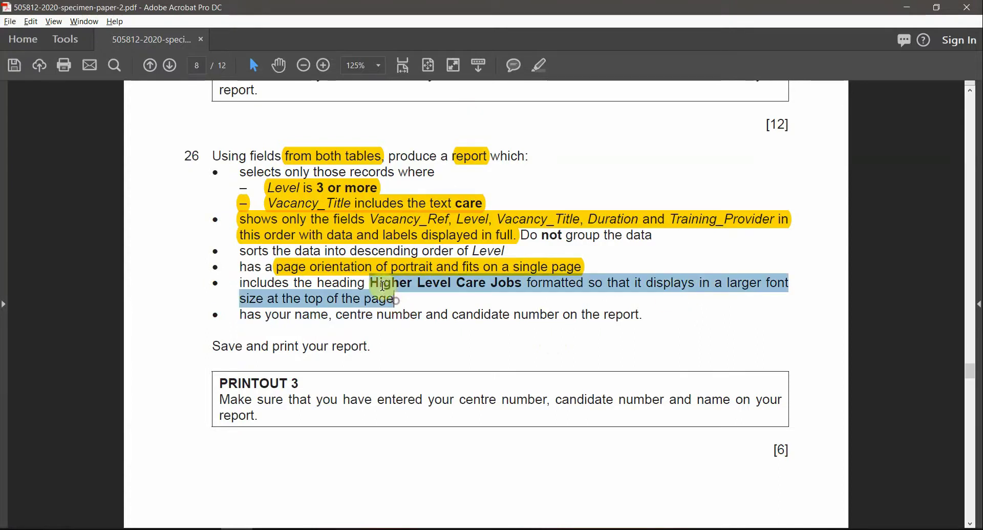
left_click(538, 69)
key("alt+Tab")
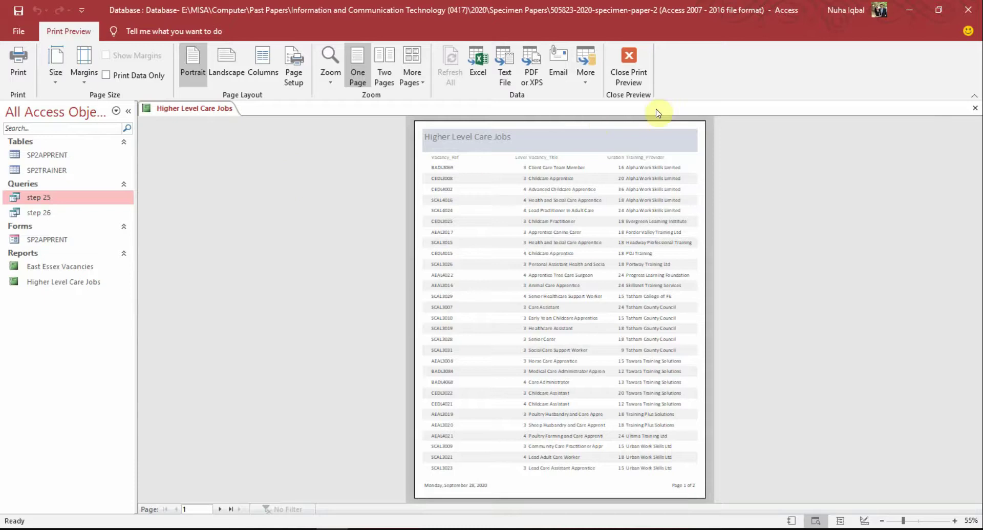
Step: Close the print preview and set the font size of the Higher Level Care Jobs heading in the report header to 24
left_click(629, 67)
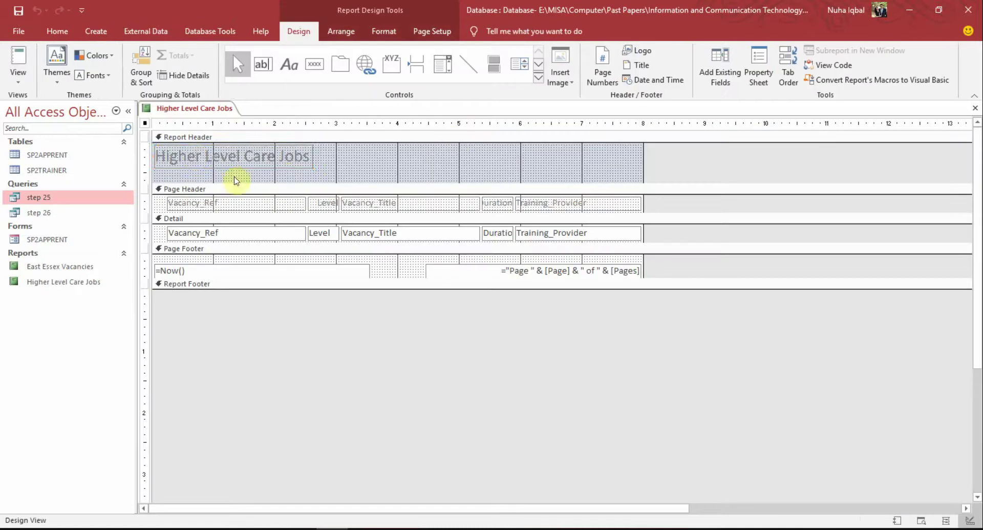
left_click(193, 156)
left_click(58, 29)
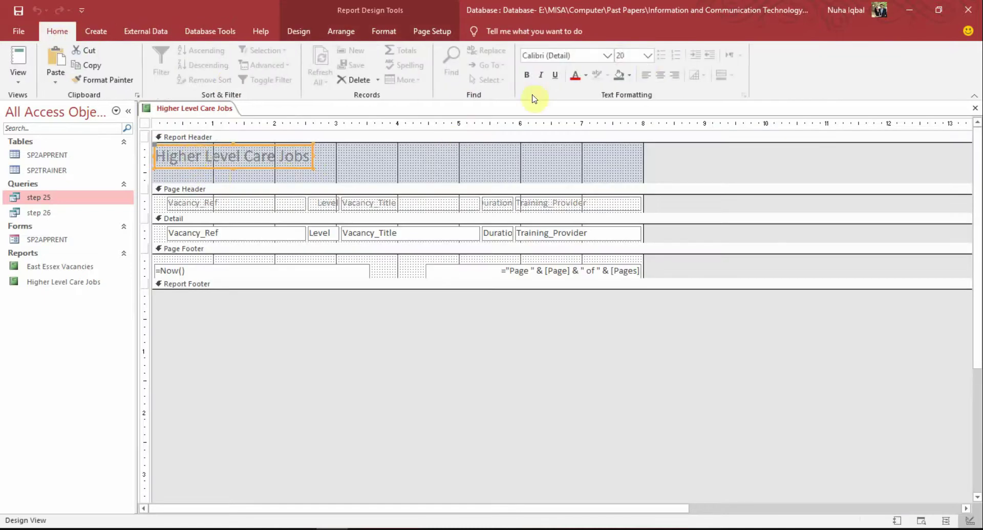
left_click(647, 56)
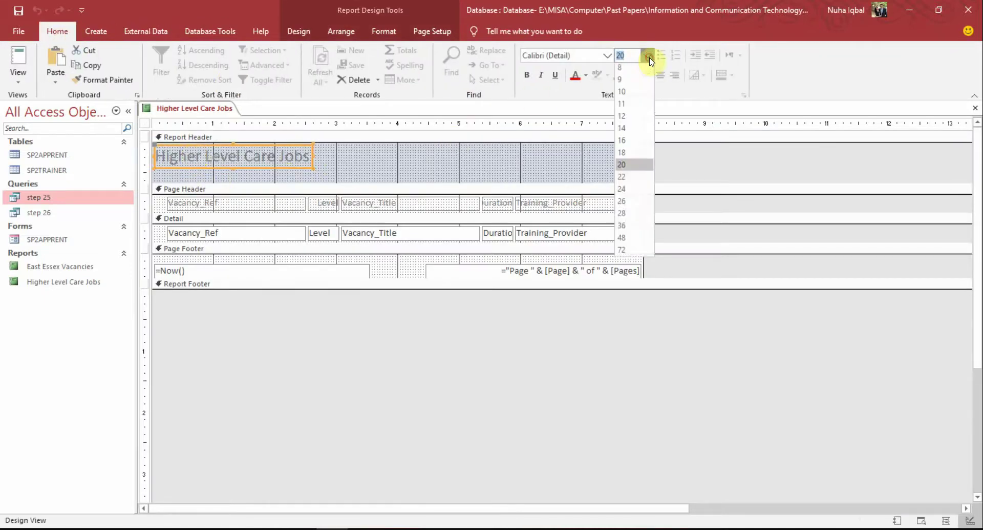
left_click(630, 189)
Step: Widen the heading's label in Layout View until Higher Level Care Jobs shows in full
left_click(20, 62)
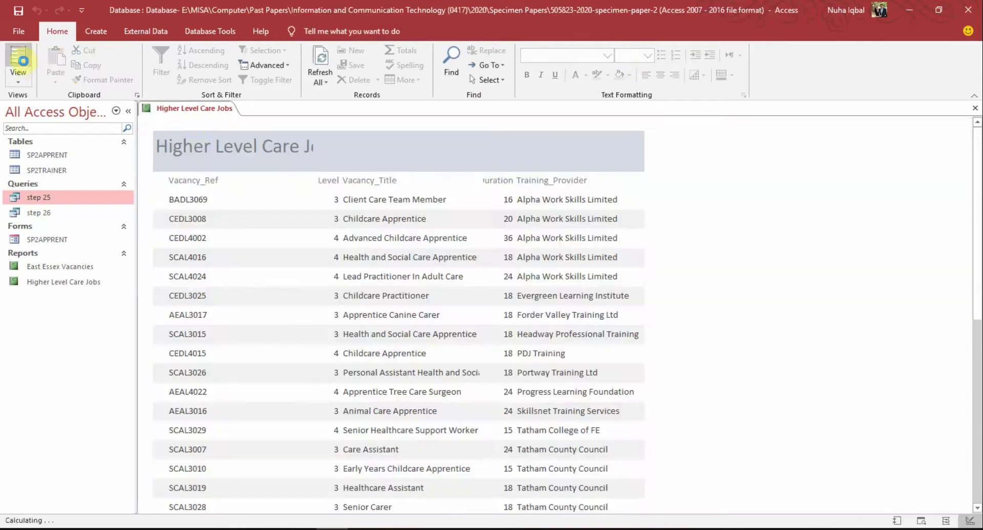
left_click(248, 147)
left_click(20, 60)
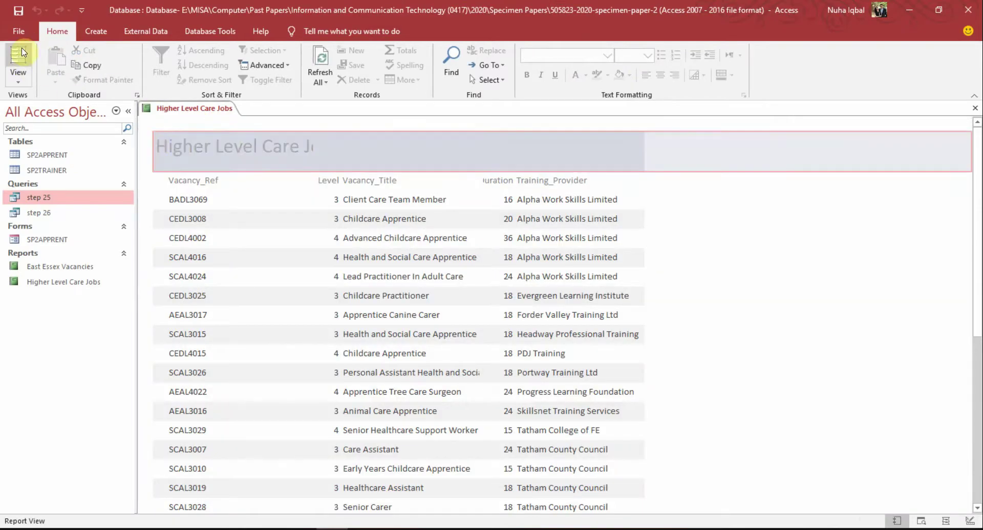
left_click(313, 145)
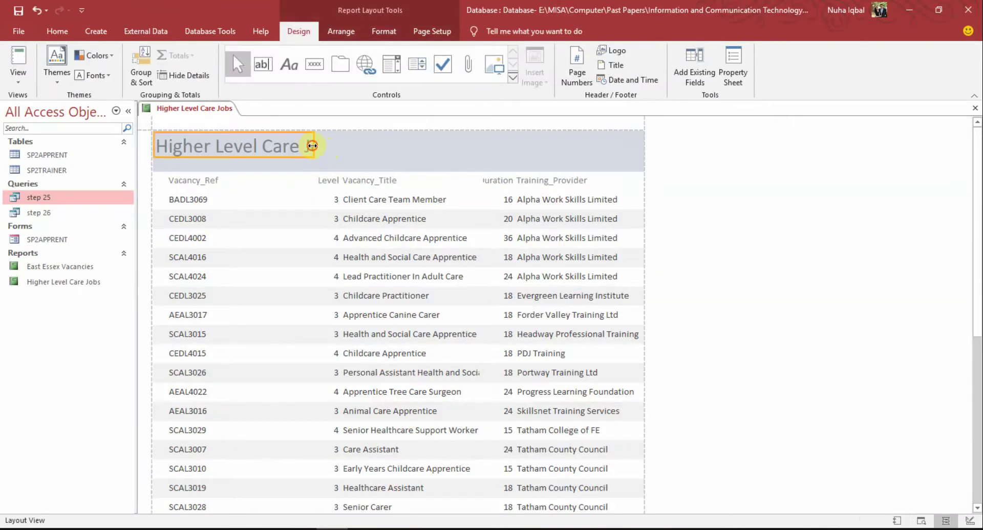
left_click_drag(315, 145, 386, 144)
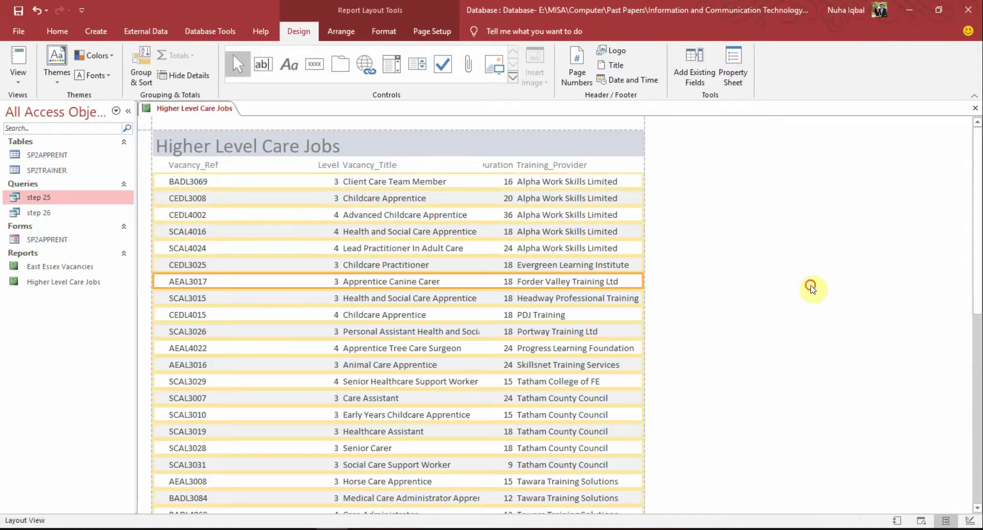
Step: Switch to Adobe Acrobat, read question 26's requirement for name, centre number and candidate number on the report, and return to Access
key("alt+Tab")
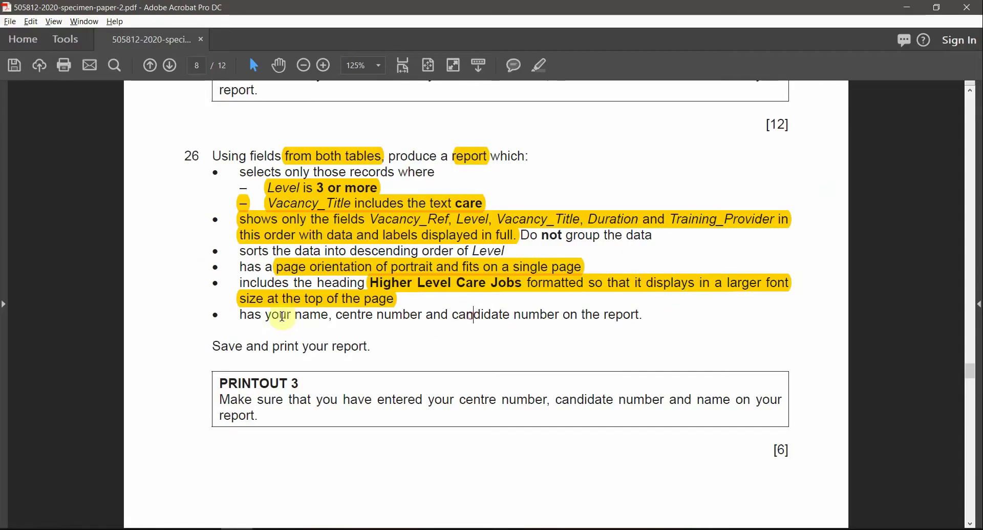
left_click_drag(241, 315, 400, 321)
left_click(425, 314)
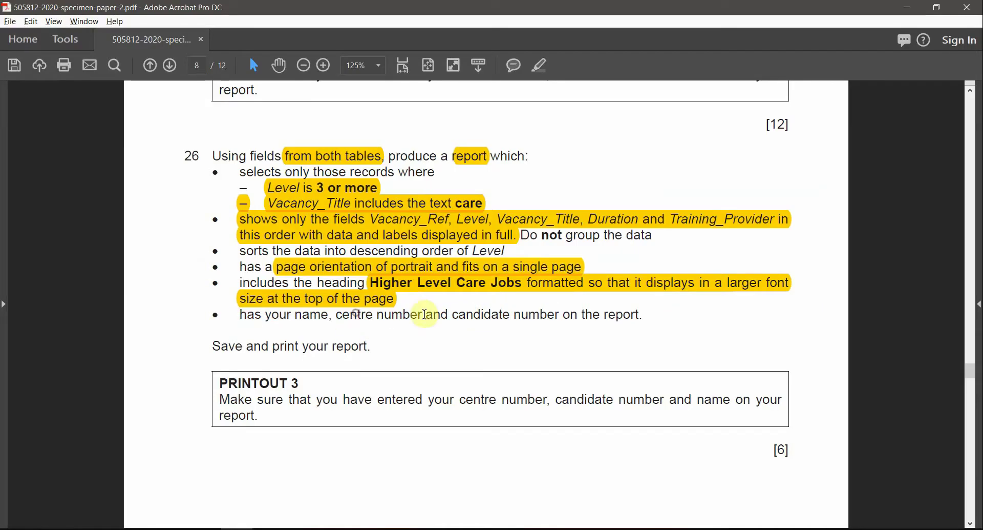
double_click(489, 314)
key("alt+Tab")
key("alt+Tab")
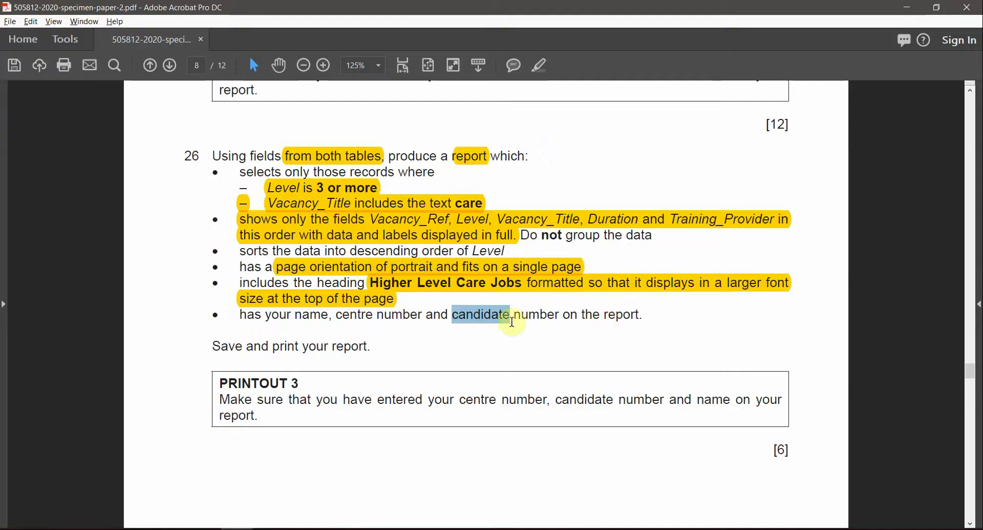
left_click(625, 315)
double_click(627, 315)
key("alt+Tab")
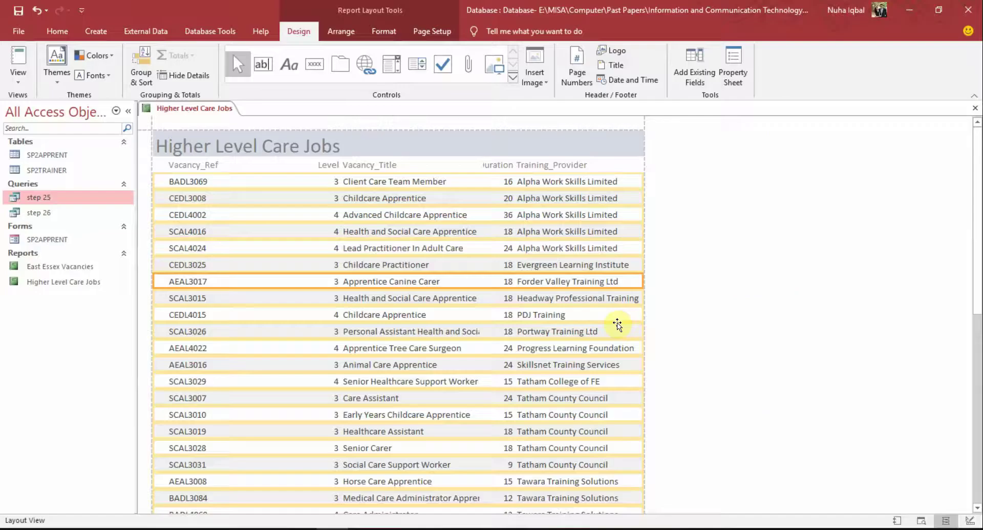
Step: Narrow the date and page number boxes in the page footer in Design View to make space between them
left_click(27, 54)
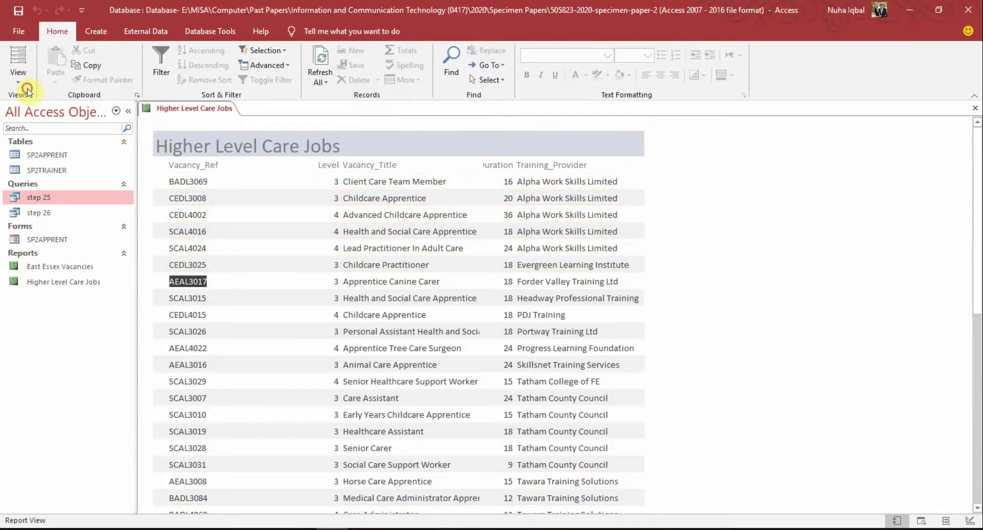
left_click(18, 81)
left_click(57, 188)
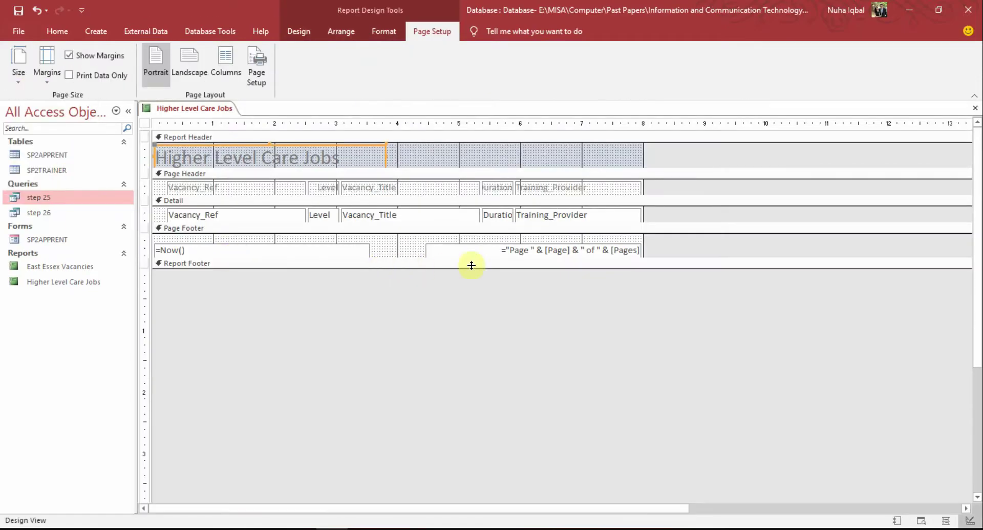
left_click(363, 250)
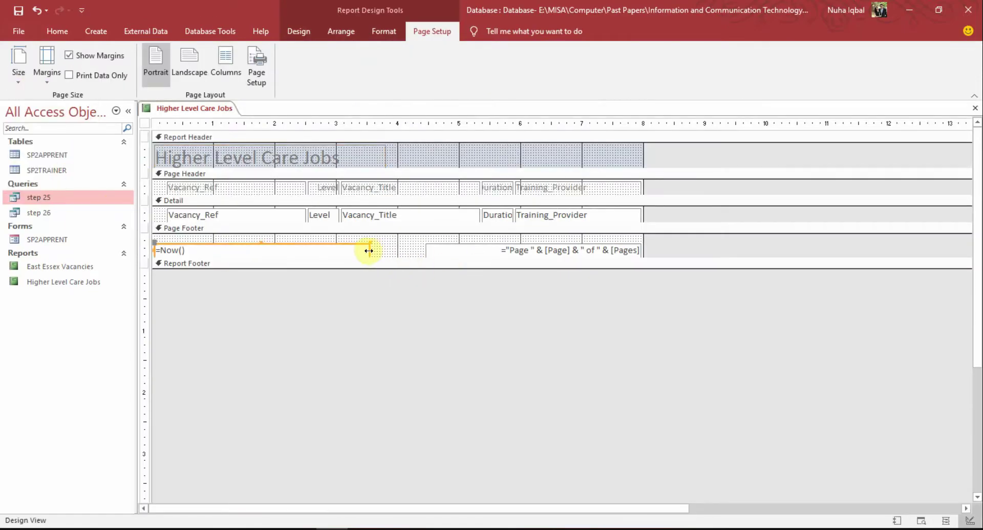
left_click_drag(364, 250, 295, 250)
left_click(431, 253)
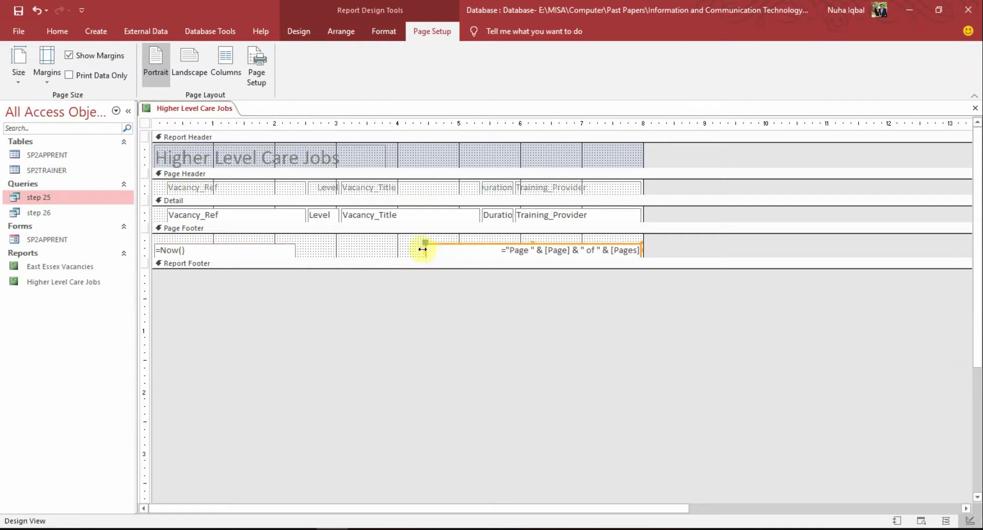
left_click_drag(424, 252, 485, 250)
Step: Add a label in the page footer between the date and page number, containing the candidate's name, centre number and candidate number
left_click(303, 35)
left_click(288, 64)
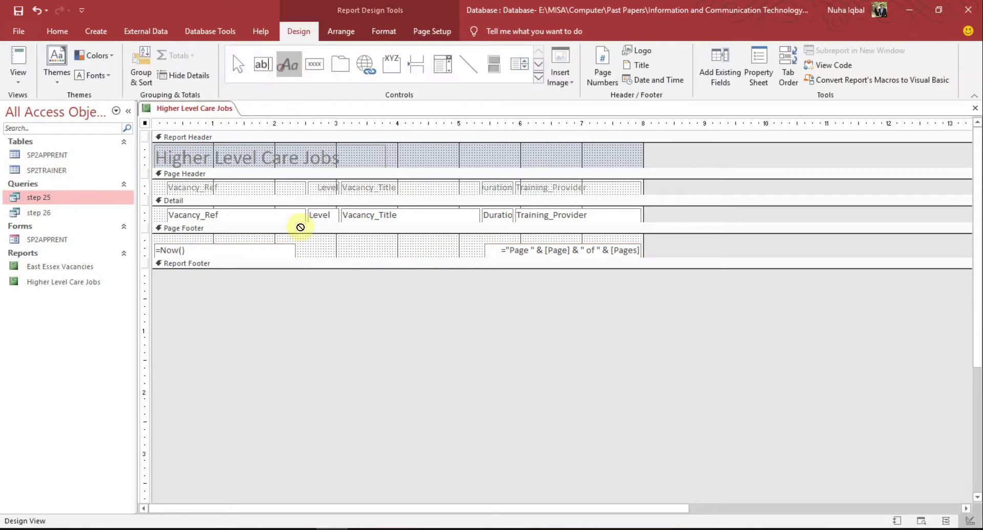
left_click_drag(299, 241, 480, 258)
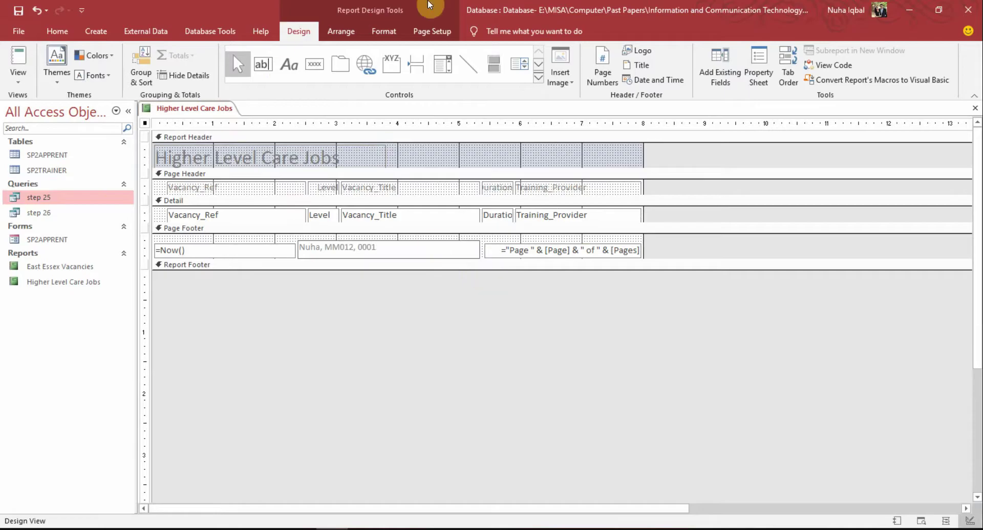
Step: Centre the text of the candidate details label in the page footer and check the report in Report View
left_click(64, 31)
left_click(406, 273)
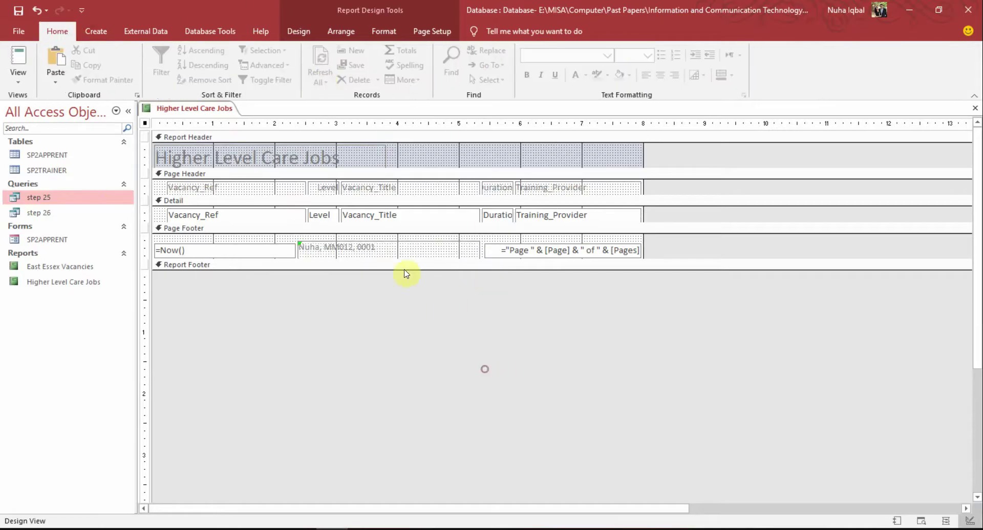
left_click(362, 243)
left_click(659, 77)
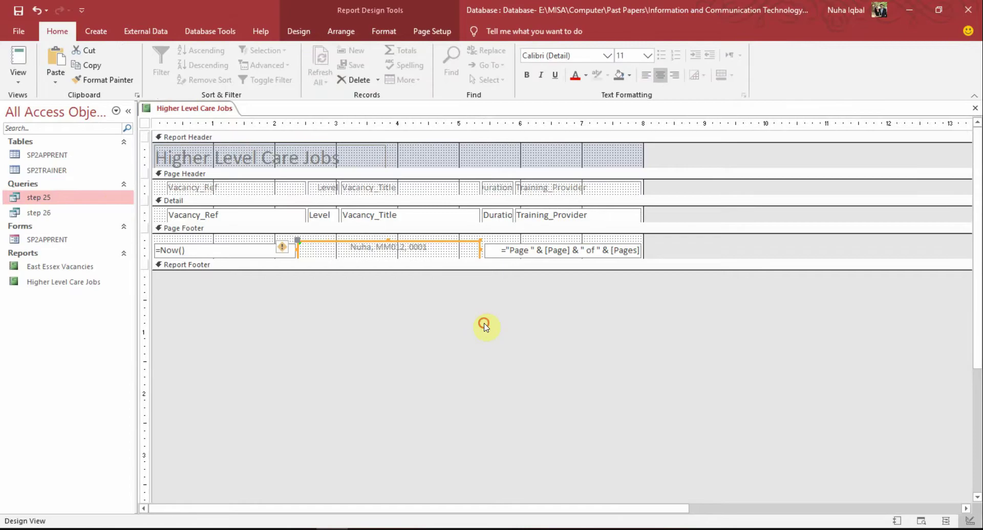
left_click(483, 325)
left_click(23, 50)
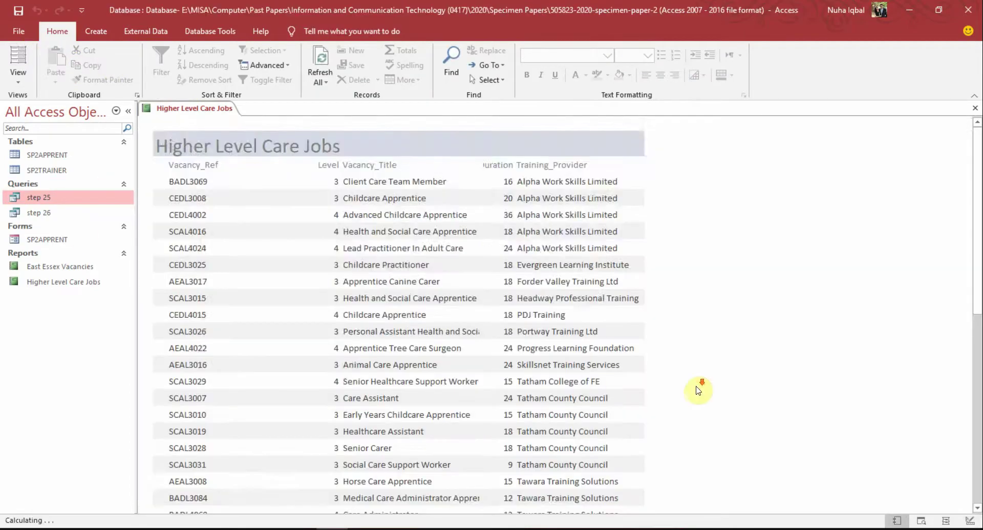
scroll(704, 358, "down", 5)
Step: Switch to Adobe Acrobat, highlight "report." in question 26's last bullet, select the descending Level sort requirement and return to Access
key("alt+Tab")
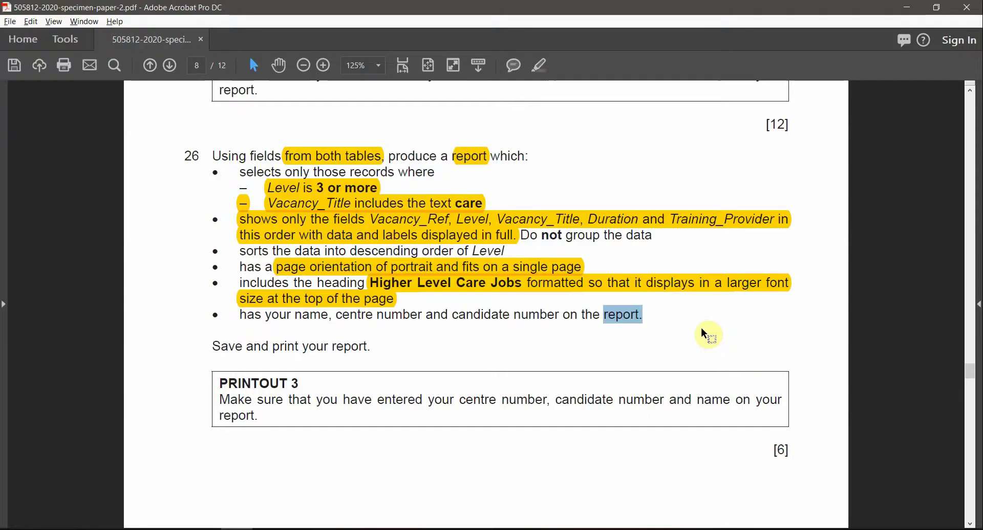
left_click(539, 70)
left_click_drag(256, 254, 292, 252)
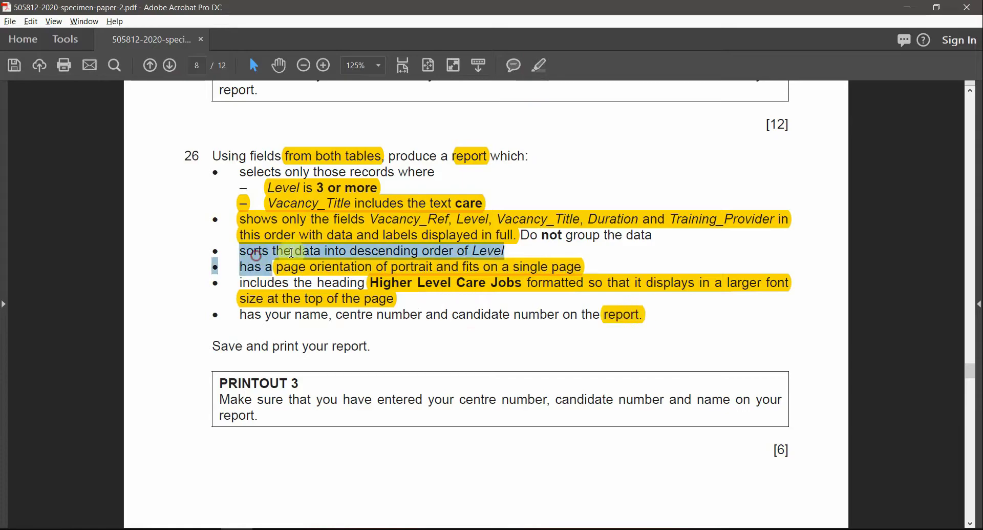
key("alt+Tab")
Step: Shift the Level column, label and data together, leftwards in Layout View to sit close beside Vacancy_Ref
scroll(376, 315, "up", 5)
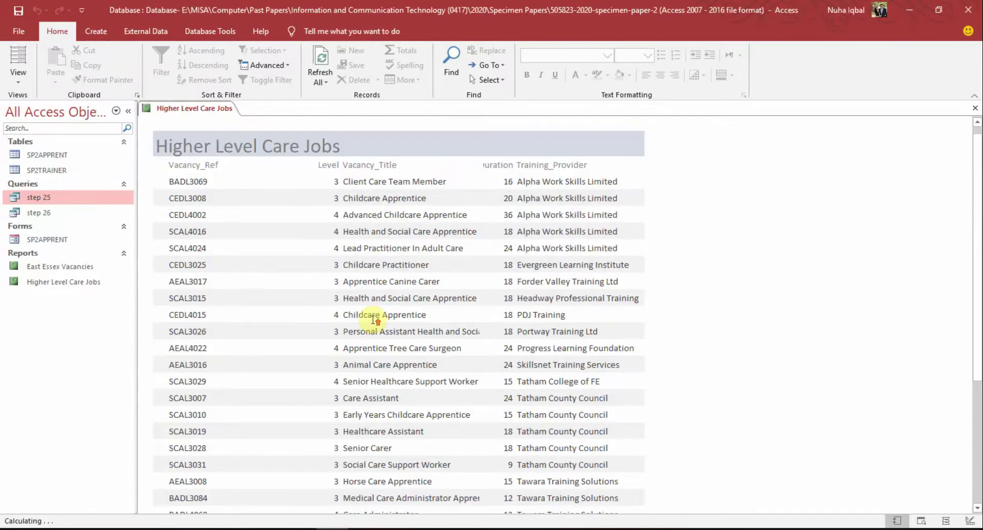
left_click(188, 192)
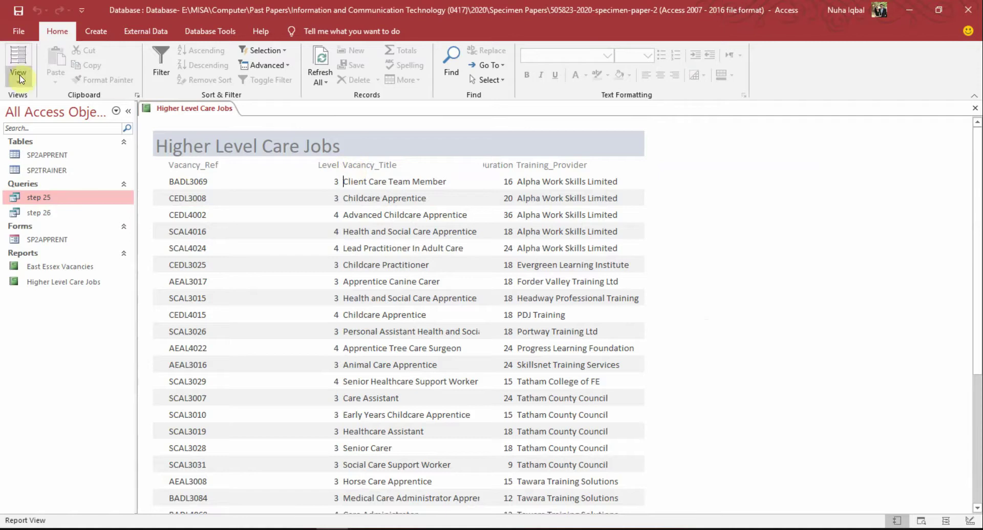
left_click(18, 59)
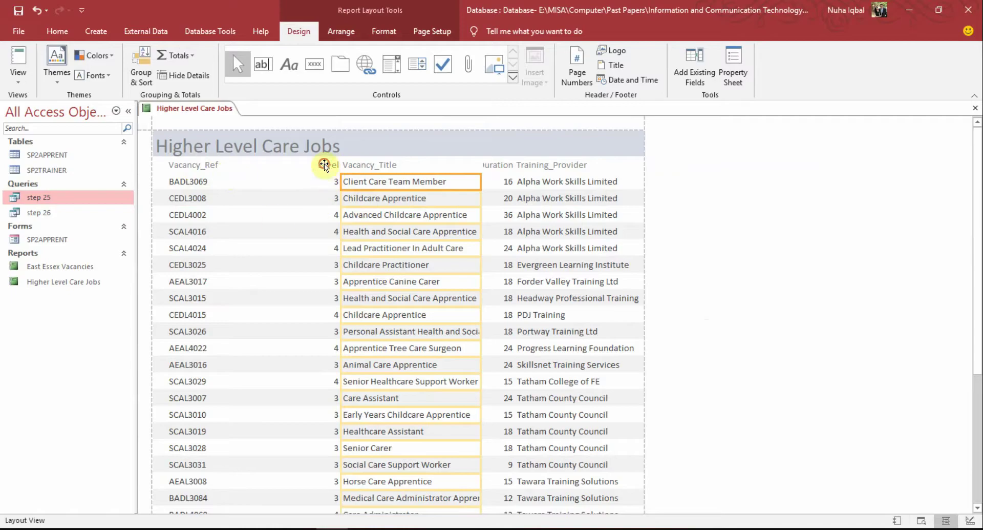
left_click(324, 164)
left_click(328, 181, "shift")
key("Left")
key("Left")
key("Left")
key("Left")
key("Left")
key("Left")
key("Left")
key("Left")
key("Left")
key("Left")
key("Left")
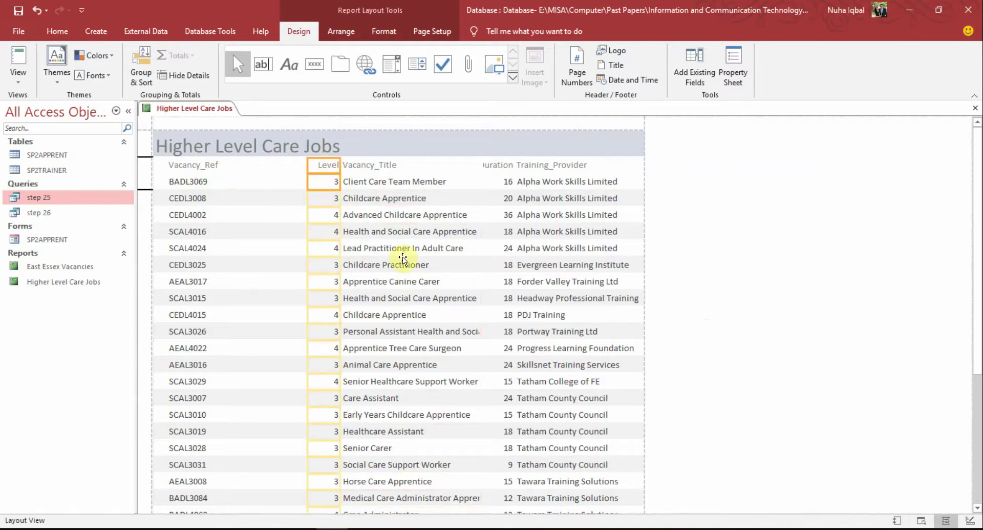
key("Left")
key("Left")
key("Left")
key("Left")
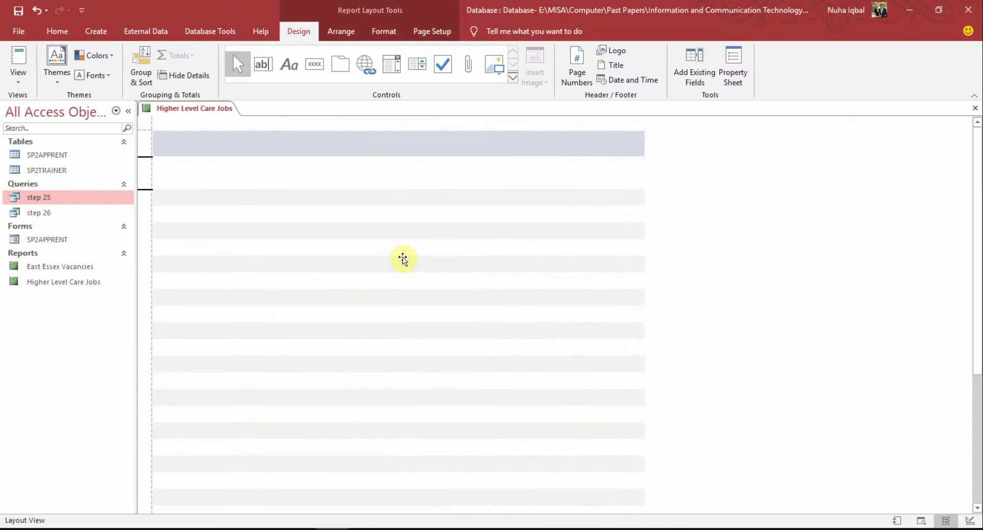
scroll(403, 259, "down", 10)
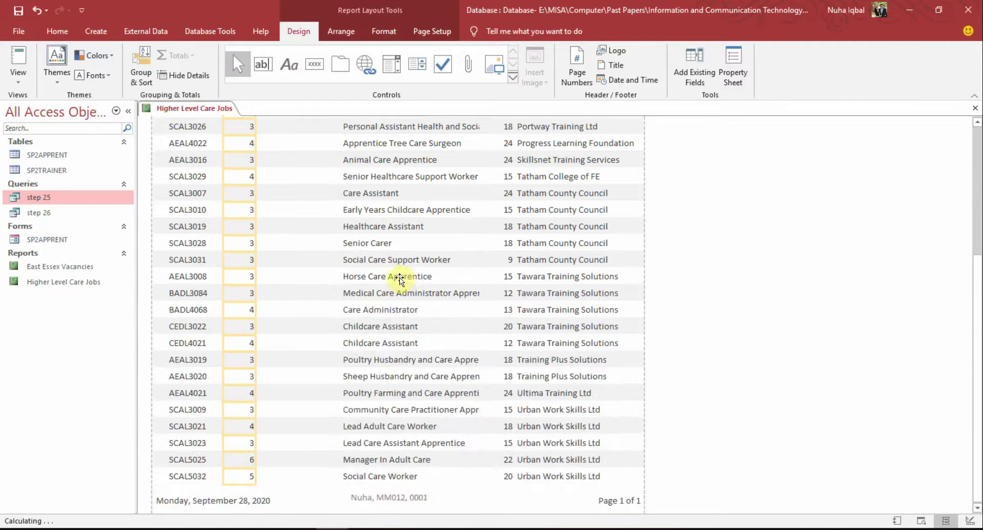
Step: Shift the Vacancy_Title label and data together leftwards to sit close beside the Level column
left_click(351, 164)
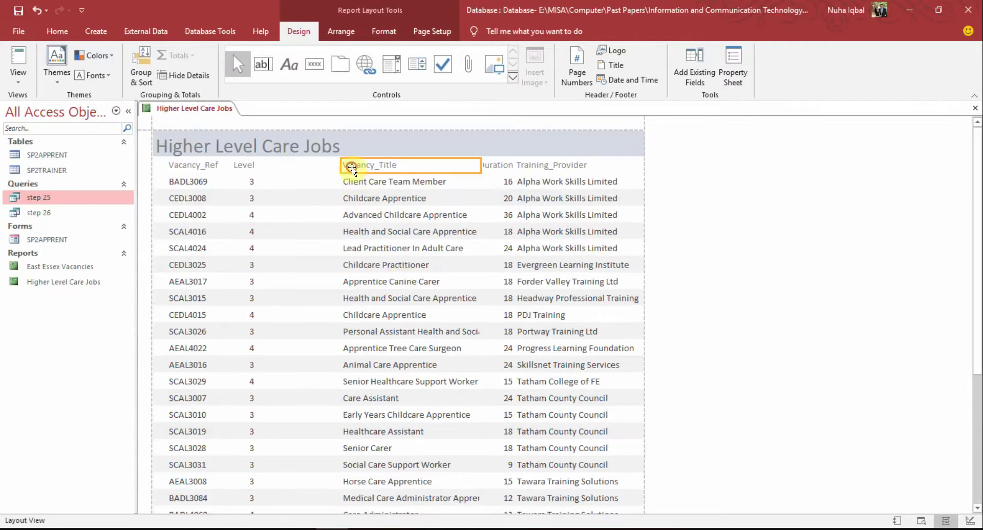
left_click(355, 179, "shift")
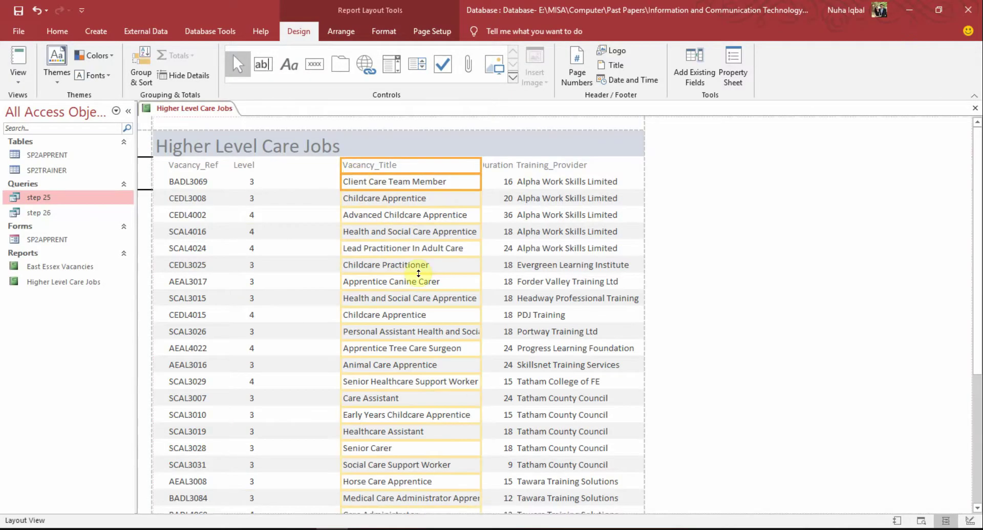
key("Left")
key("Left")
key("Left")
key("Left")
key("Left")
key("Left")
key("Left")
key("Left")
key("Left")
key("Left")
key("Left")
key("Left")
key("Left")
key("Left")
key("Left")
key("Left")
key("Left")
key("Left")
key("Left")
key("Left")
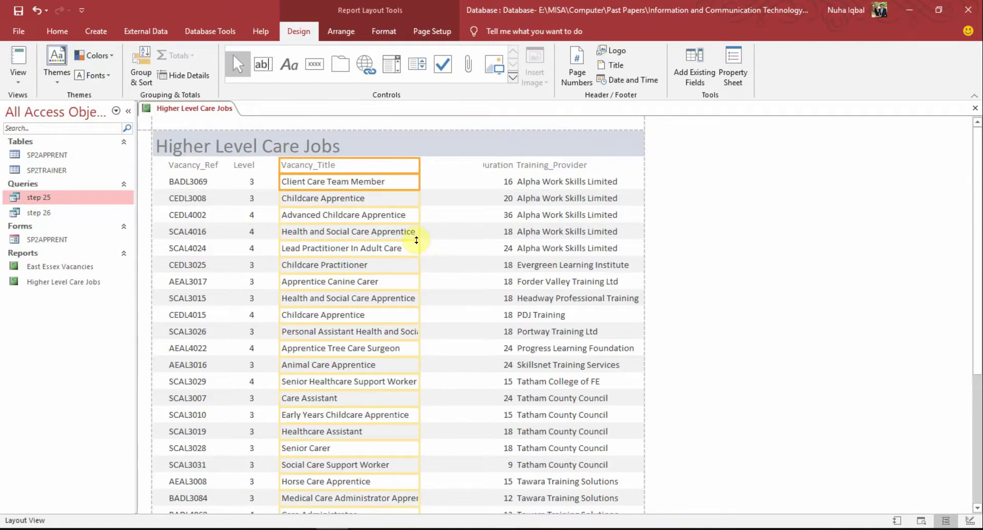
Step: Widen the Vacancy_Title column until its longest titles display in full, checking down the records
left_click_drag(419, 233, 450, 235)
scroll(499, 280, "down", 2)
scroll(497, 281, "down", 2)
scroll(496, 281, "up", 6)
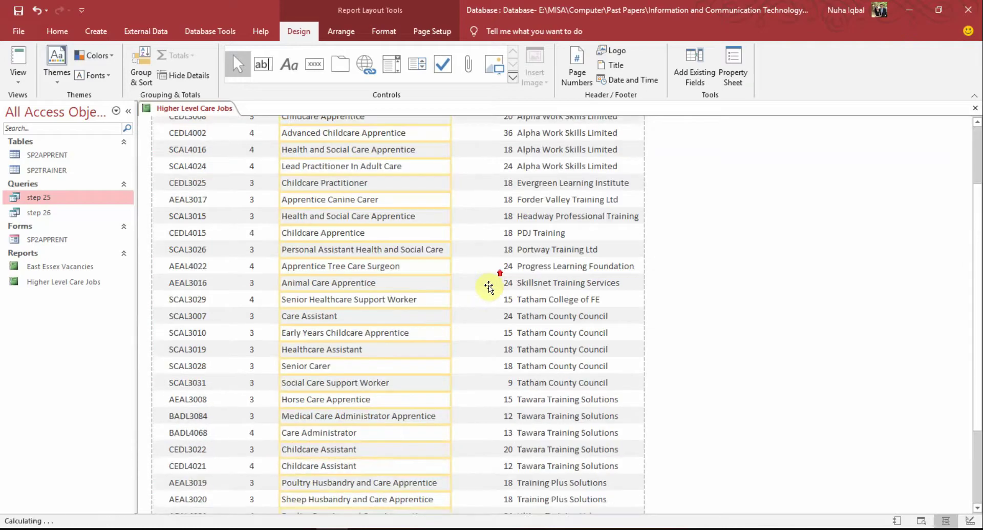
Step: Widen the Duration column to show its whole label and shift it leftwards next to the Vacancy_Title column
left_click(490, 165)
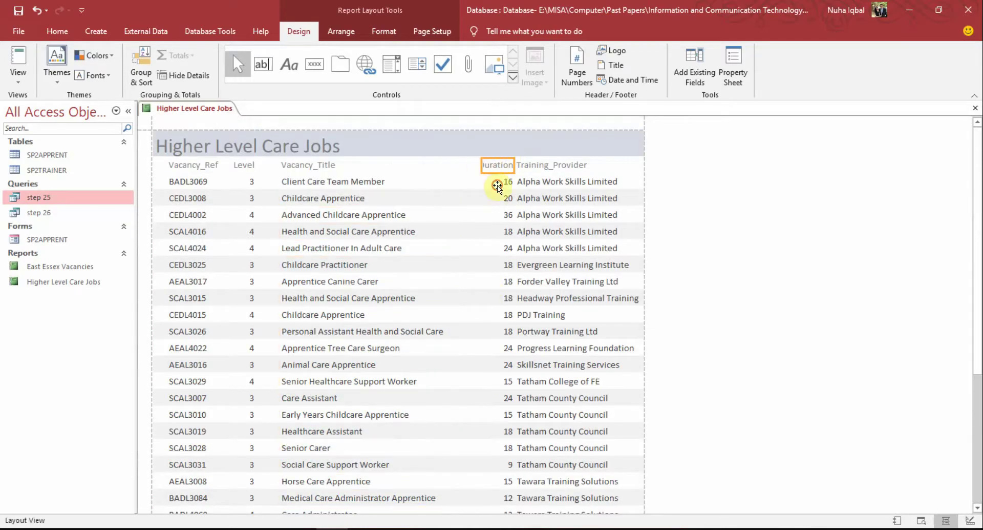
left_click_drag(480, 165, 474, 165)
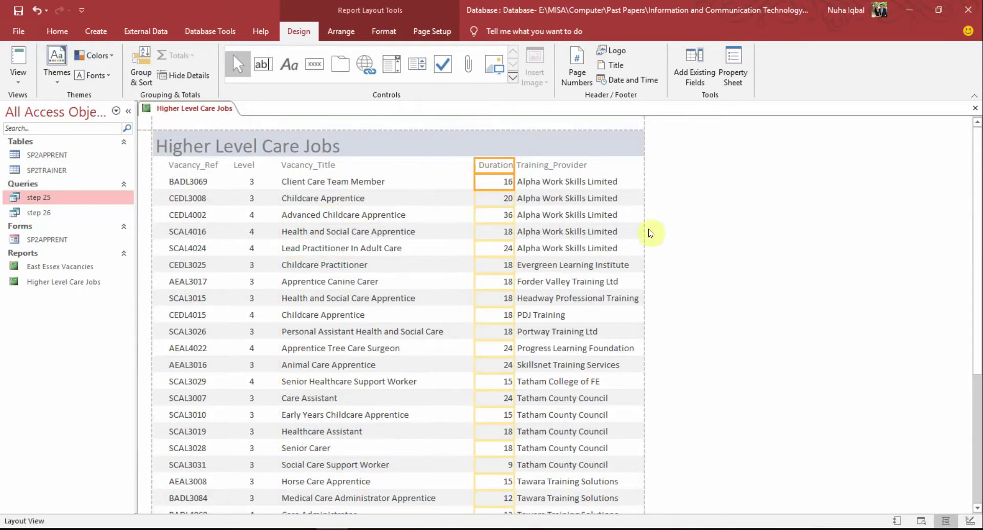
key("Left")
key("Left")
key("Left")
key("Left")
key("Left")
key("Left")
key("Left")
key("Left")
key("Left")
key("Left")
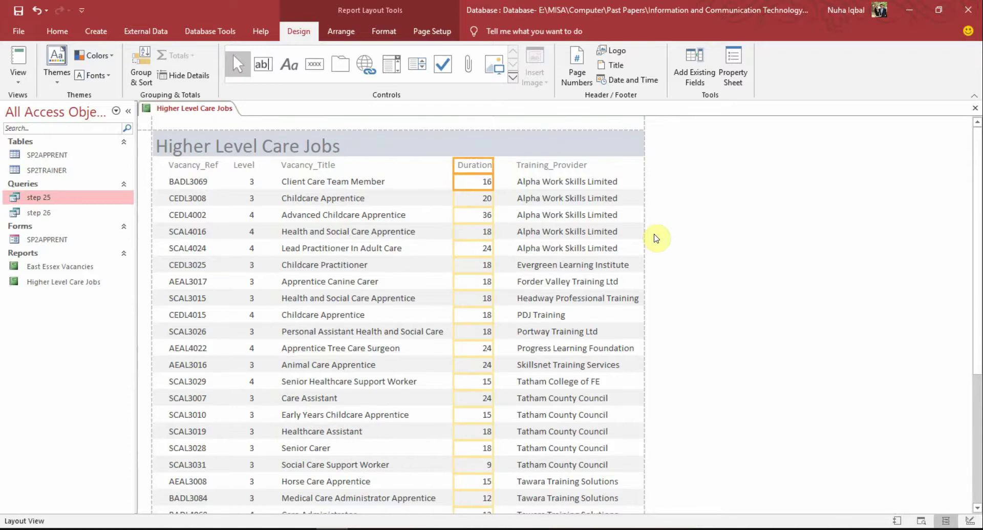
Step: Nudge the Duration label and data together slightly further left towards the Vacancy_Title column
key("Left")
key("Left")
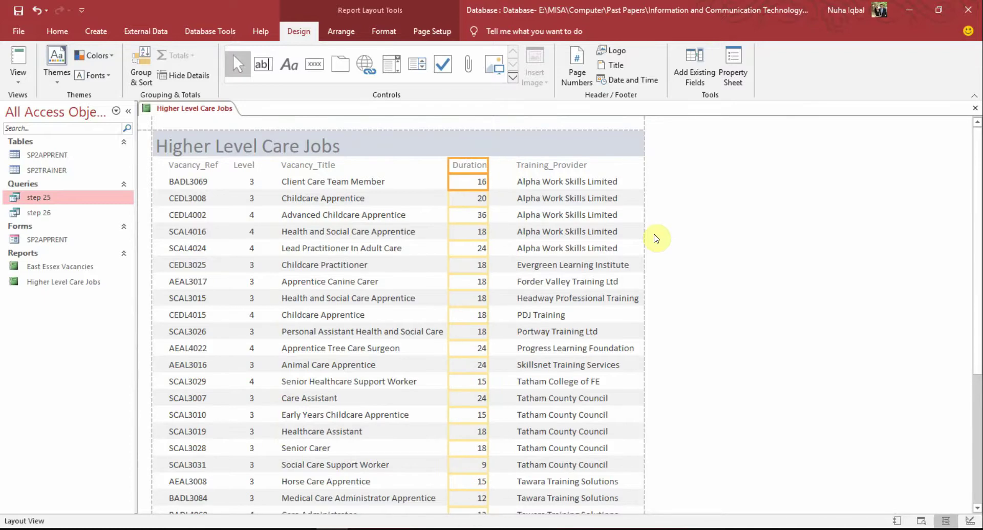
scroll(656, 238, "down", 10)
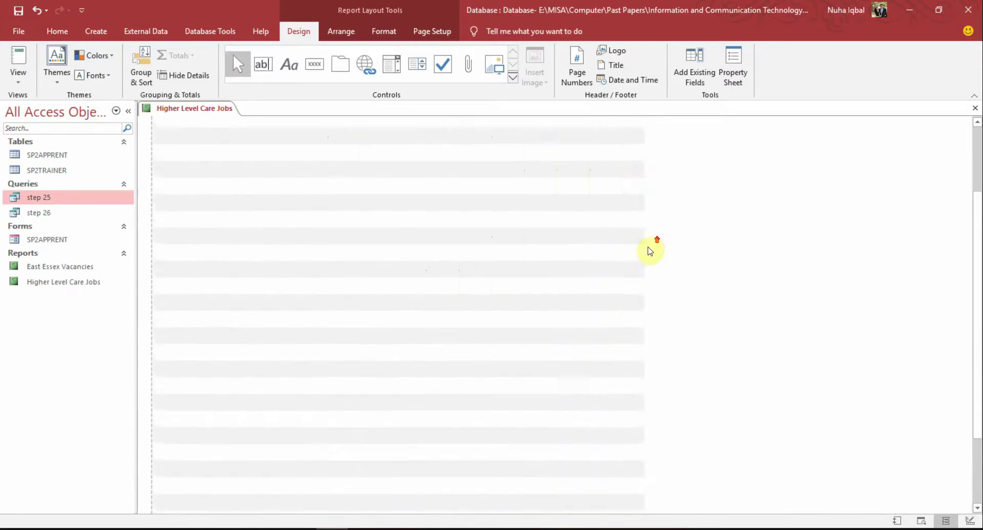
Step: Check from the heading to the page footer that the Training_Provider column and all other data display in full
left_click(581, 175)
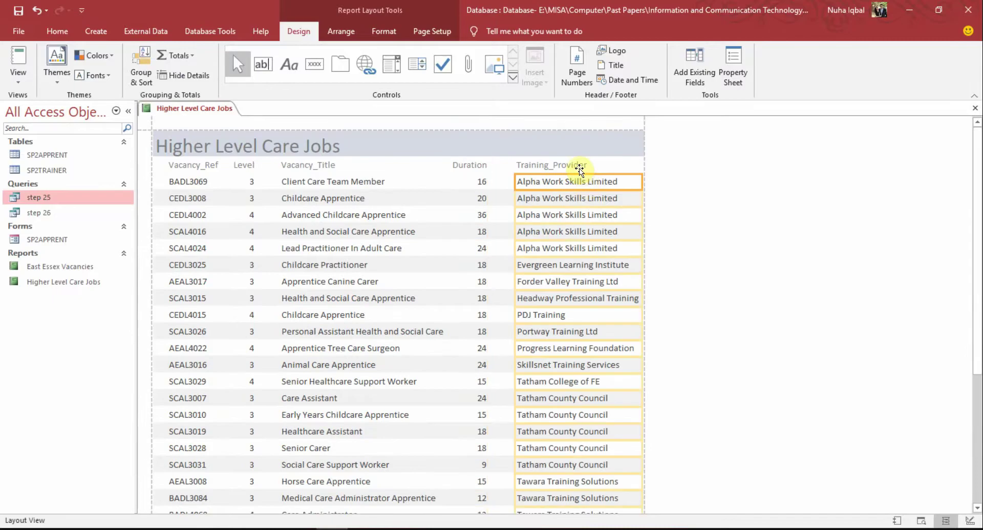
scroll(676, 334, "down", 5)
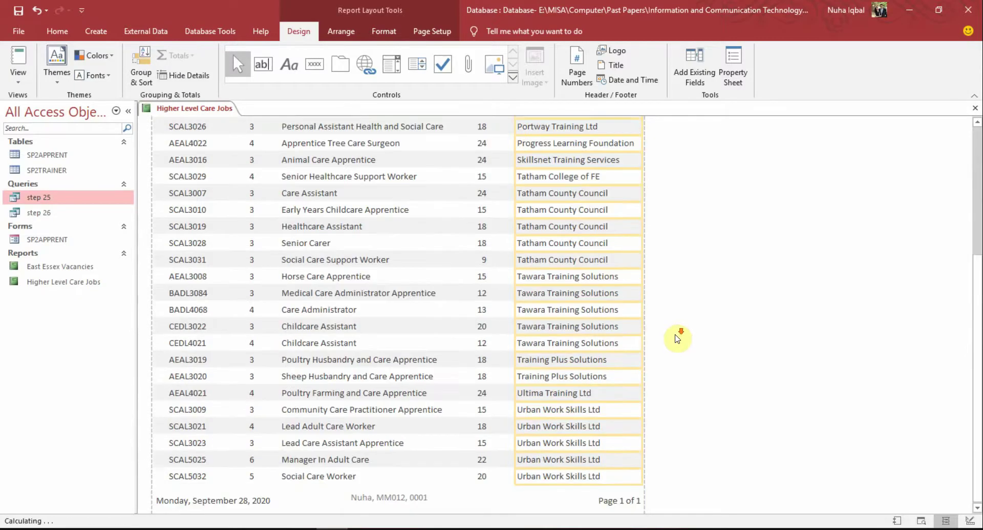
scroll(677, 338, "up", 5)
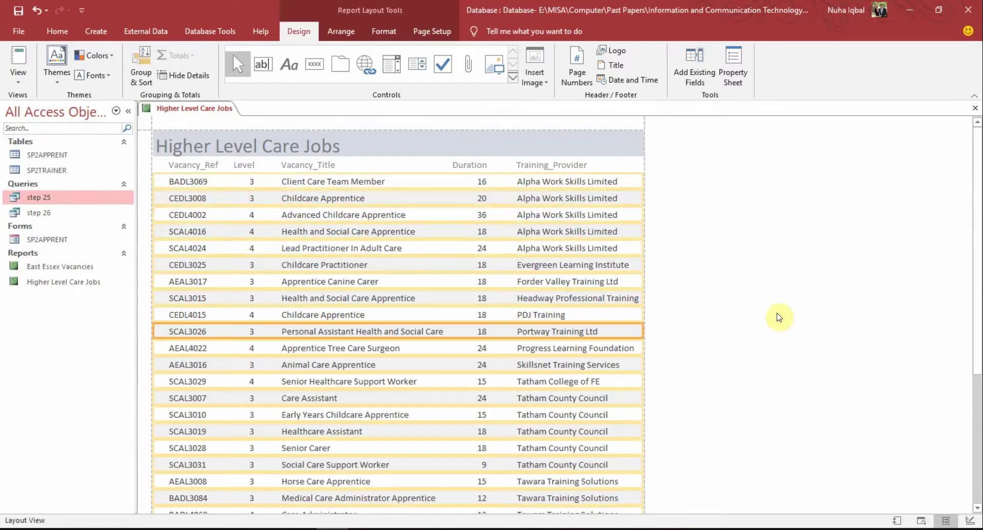
left_click(518, 141)
left_click(775, 196)
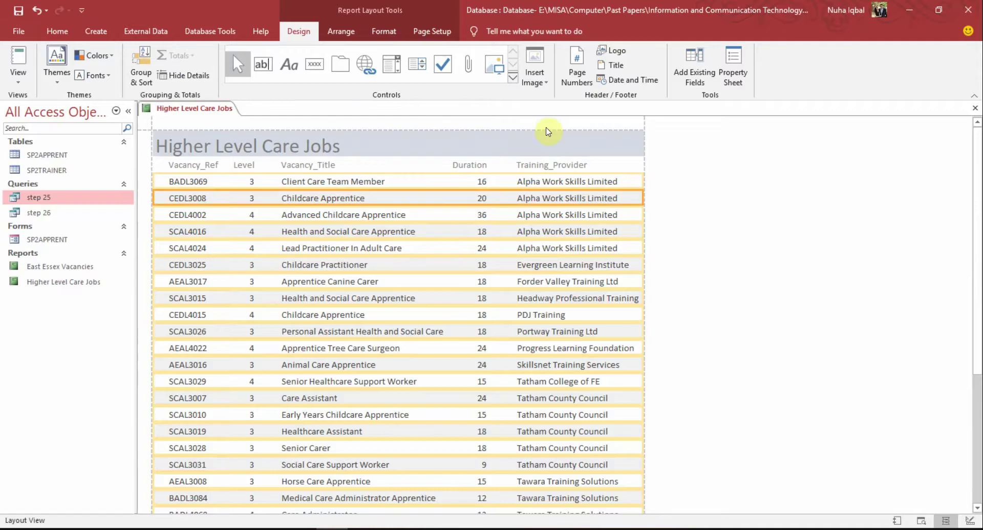
scroll(818, 244, "down", 5)
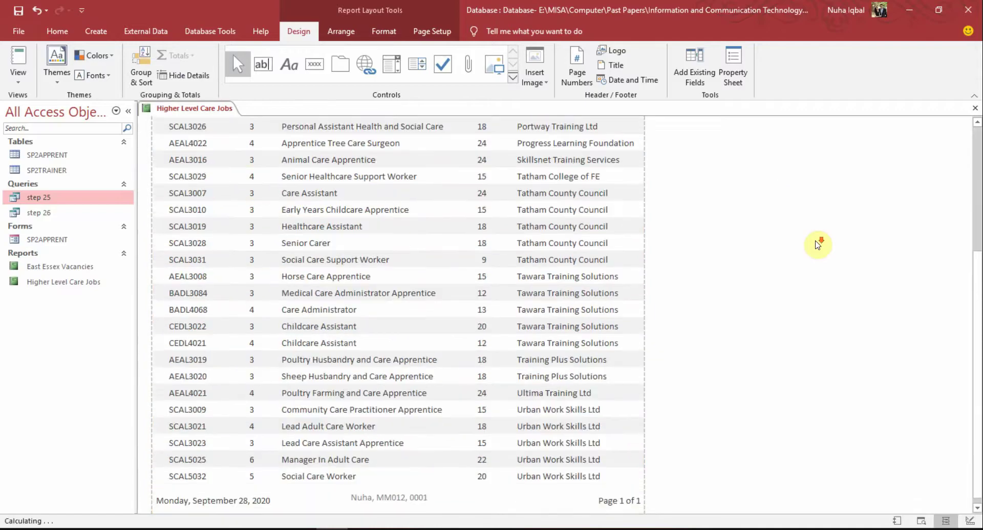
scroll(818, 244, "up", 5)
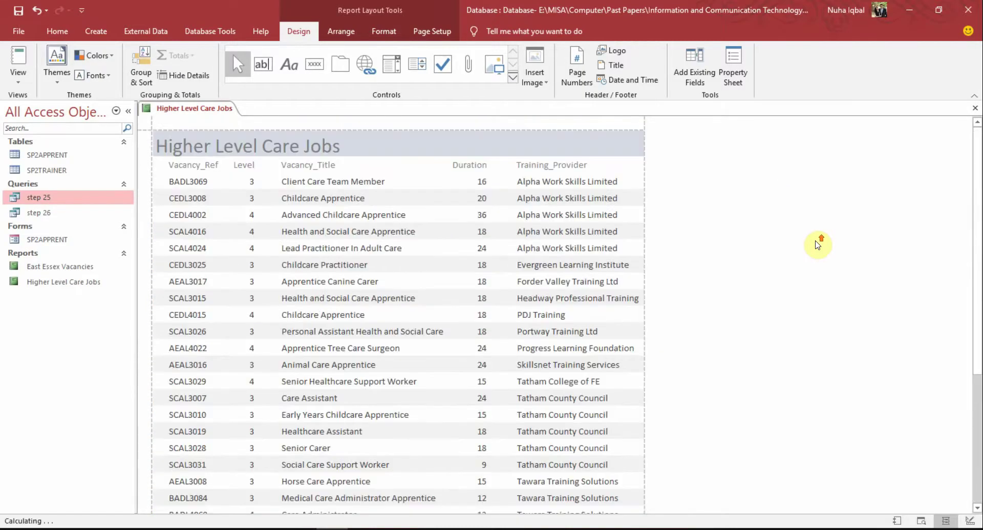
Step: Switch to the question paper in Adobe Acrobat, read question 26's sorting requirement, and return to the report in Access
key("alt+Tab")
left_click(476, 316)
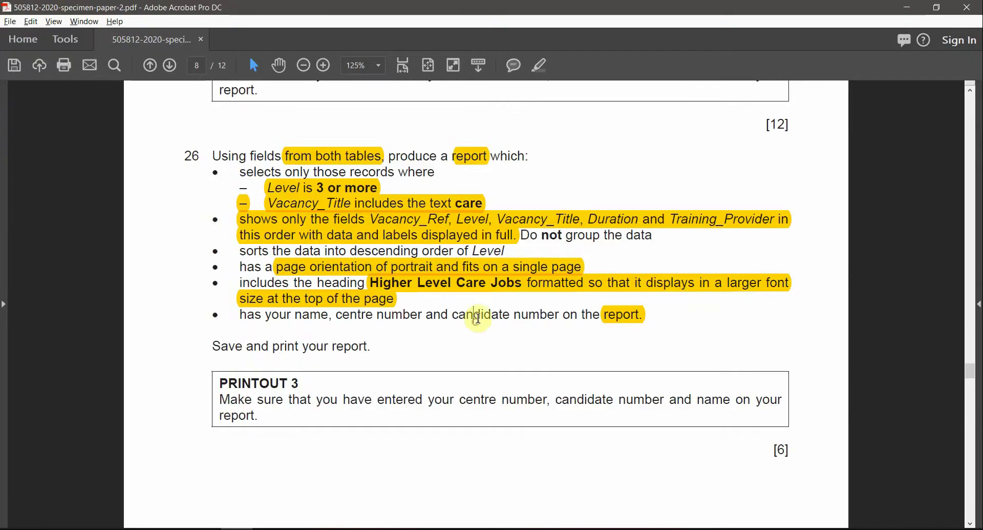
left_click_drag(507, 250, 329, 250)
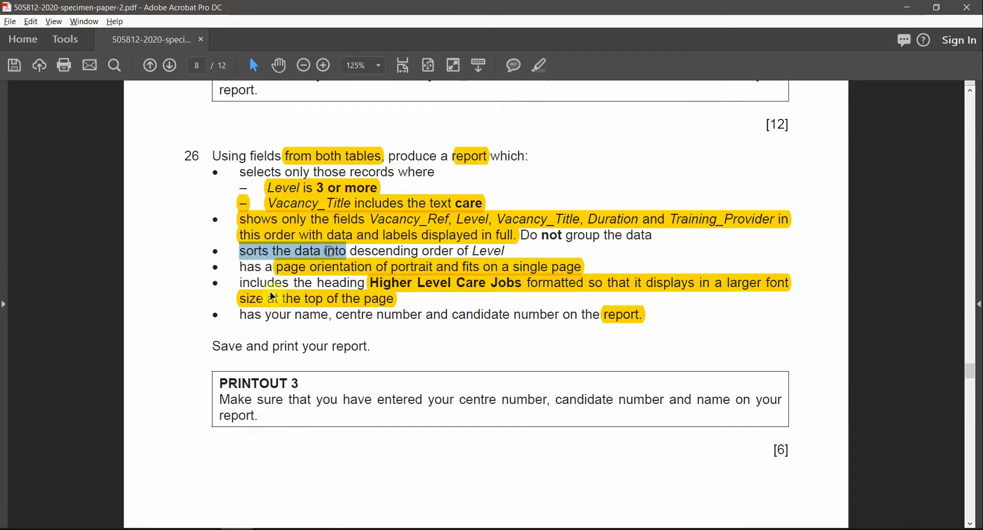
key("alt+Tab")
key("alt+Tab")
key("alt+Tab")
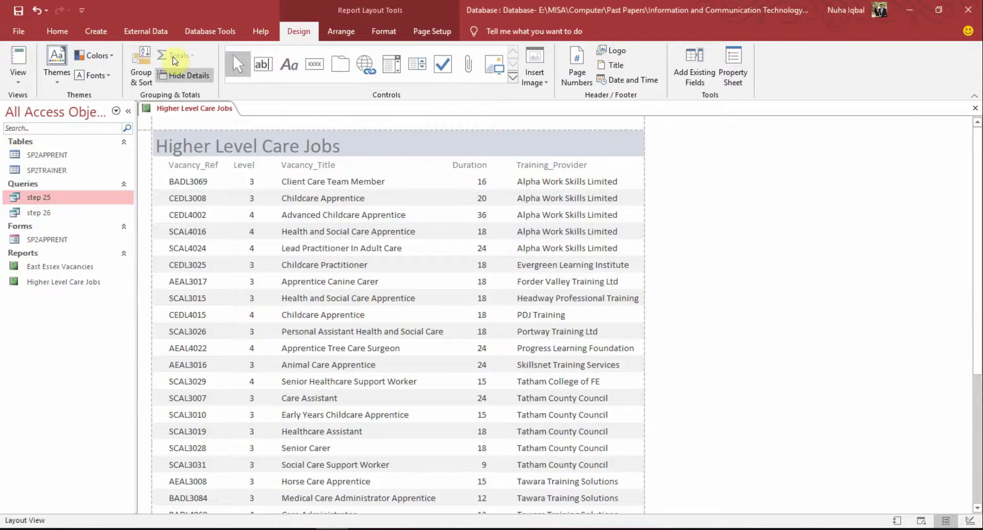
Step: Open the Higher Level Care Jobs report in Design View
left_click(384, 31)
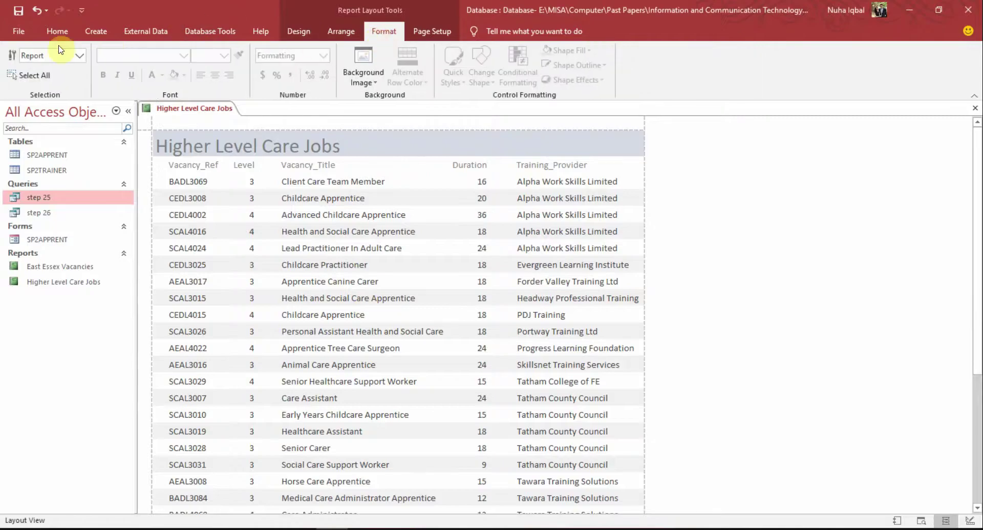
left_click(71, 32)
left_click(18, 77)
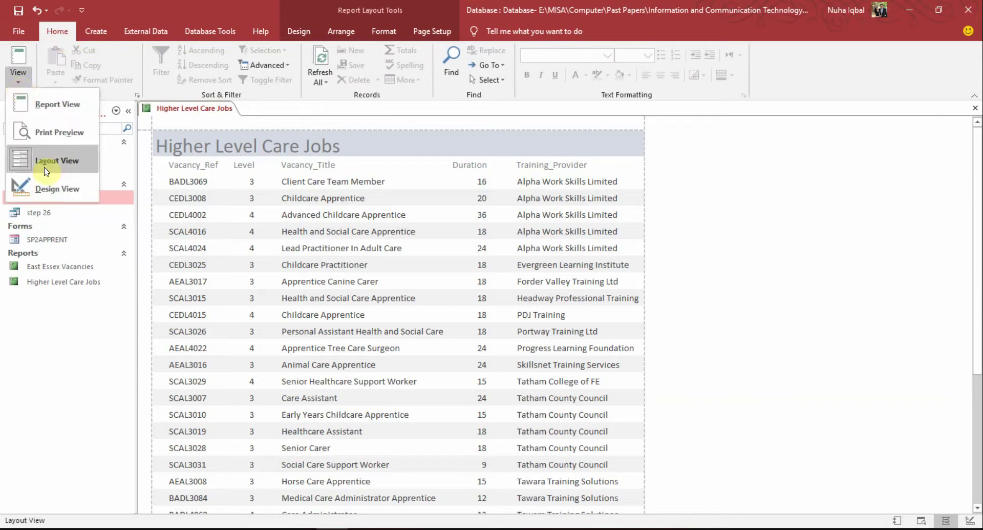
left_click(32, 185)
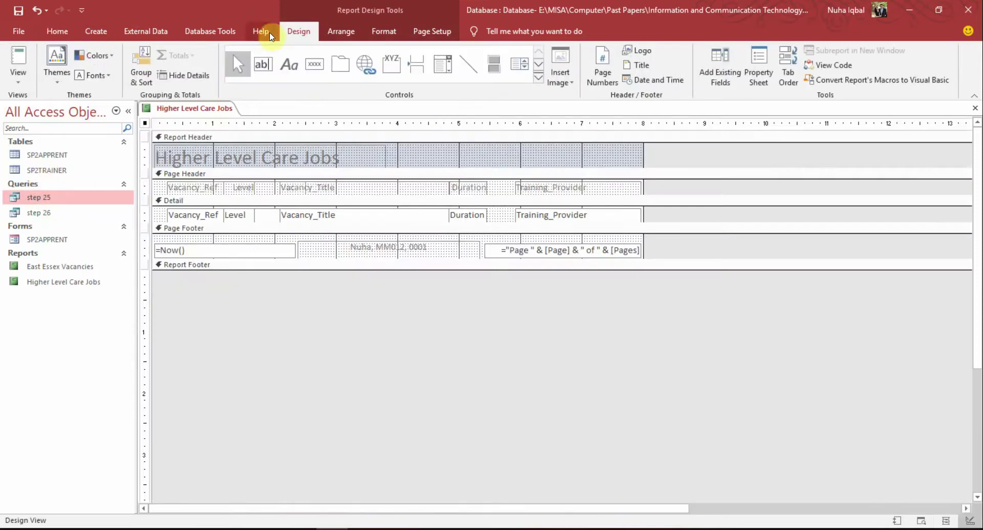
Step: Add a sort on the Level field from largest to smallest without grouping, rechecking the paper's requirement, and close the sorting settings
left_click(151, 84)
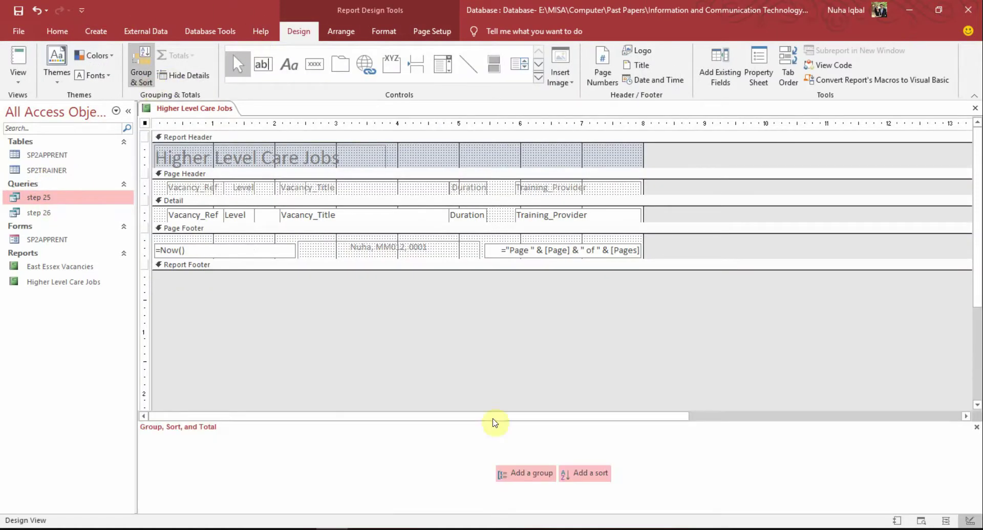
left_click(593, 477)
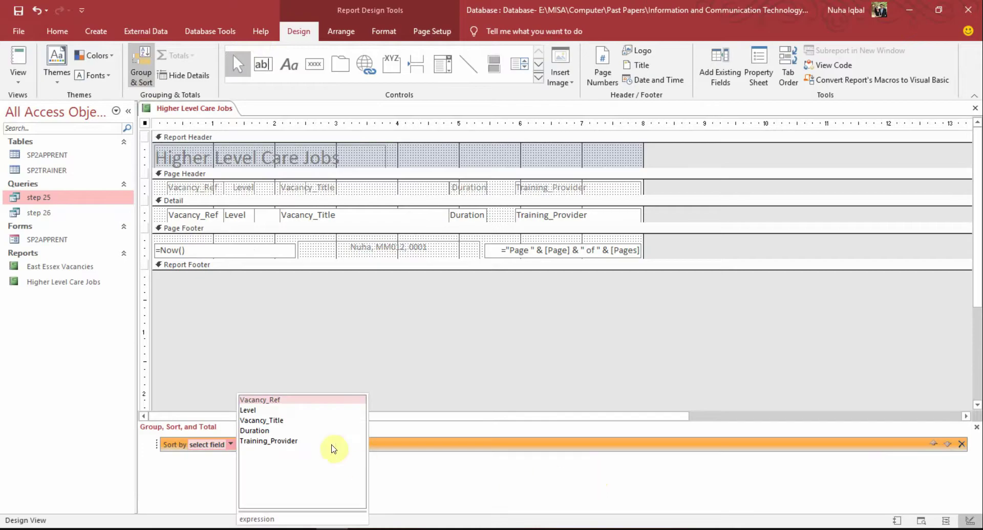
key("alt+Tab")
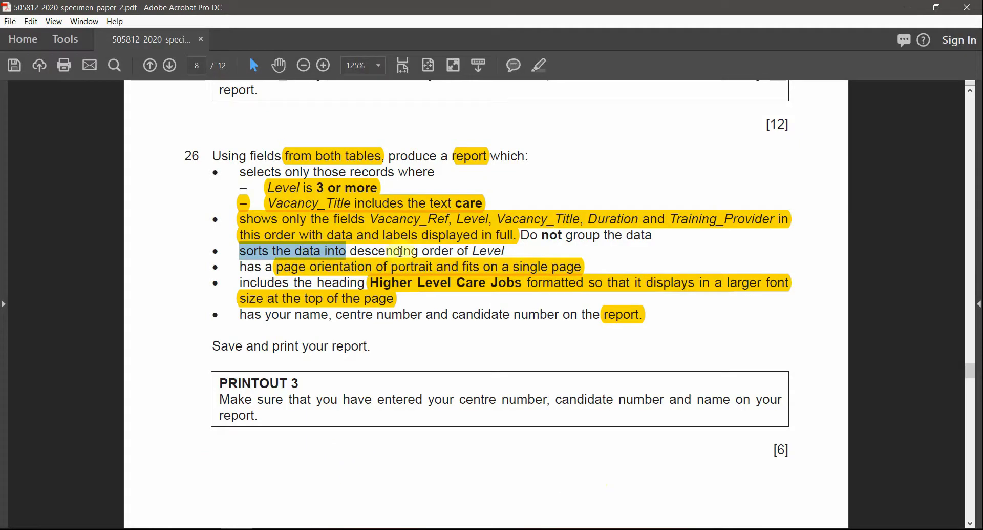
key("alt+Tab")
left_click(230, 443)
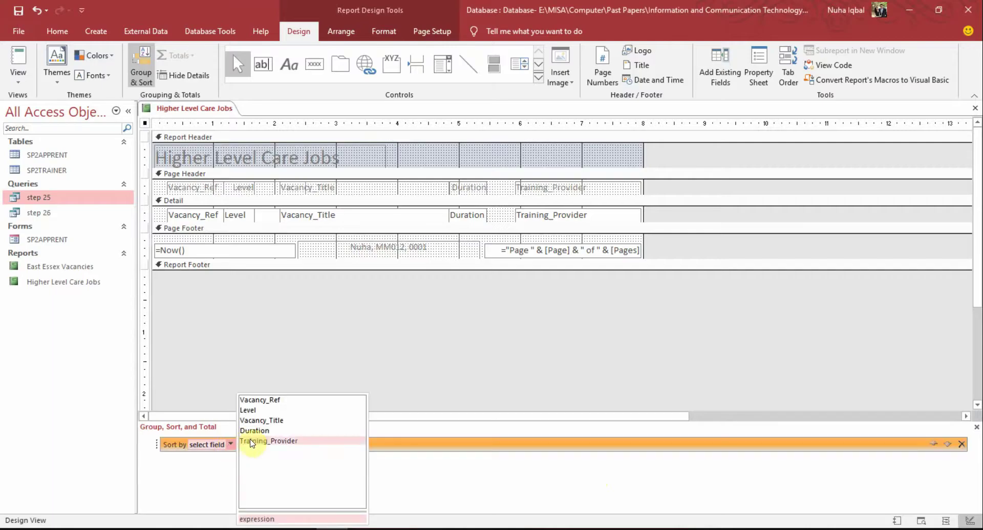
left_click(256, 410)
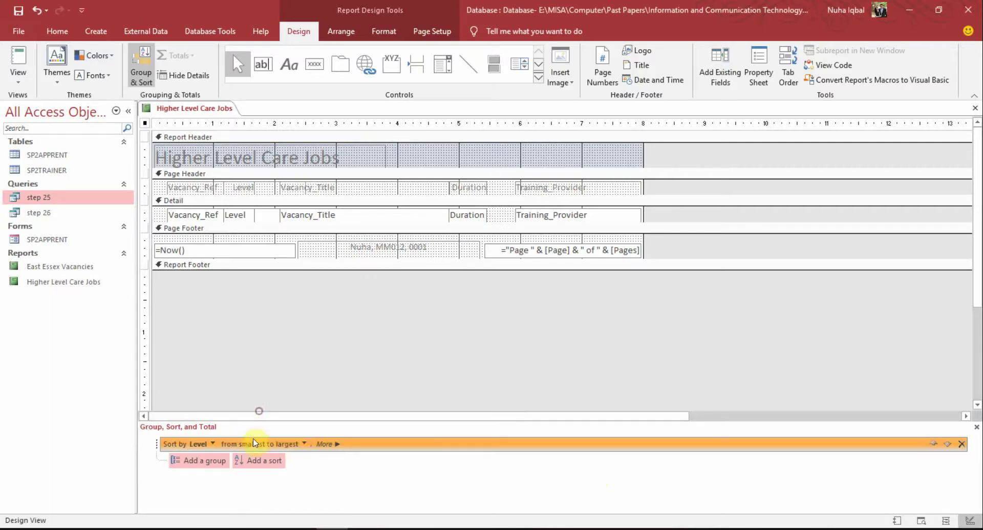
left_click(306, 444)
left_click(262, 464)
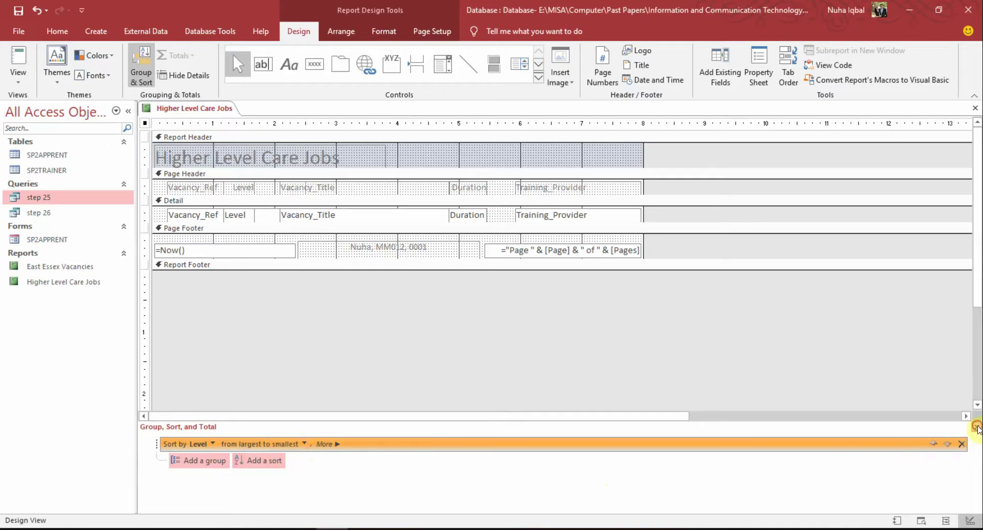
left_click(977, 426)
Step: Display the report in Report View and check the order of the Level values down the records
left_click(28, 55)
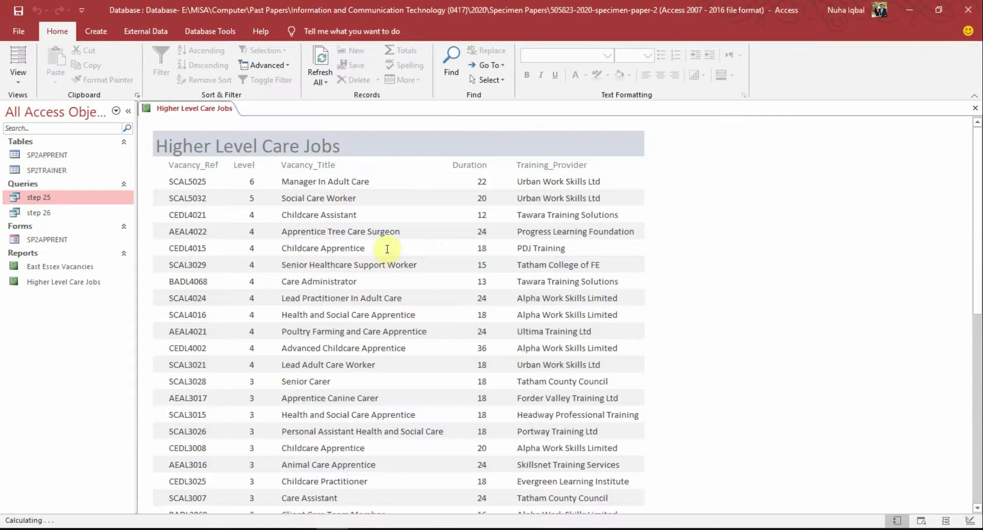
scroll(255, 208, "down", 5)
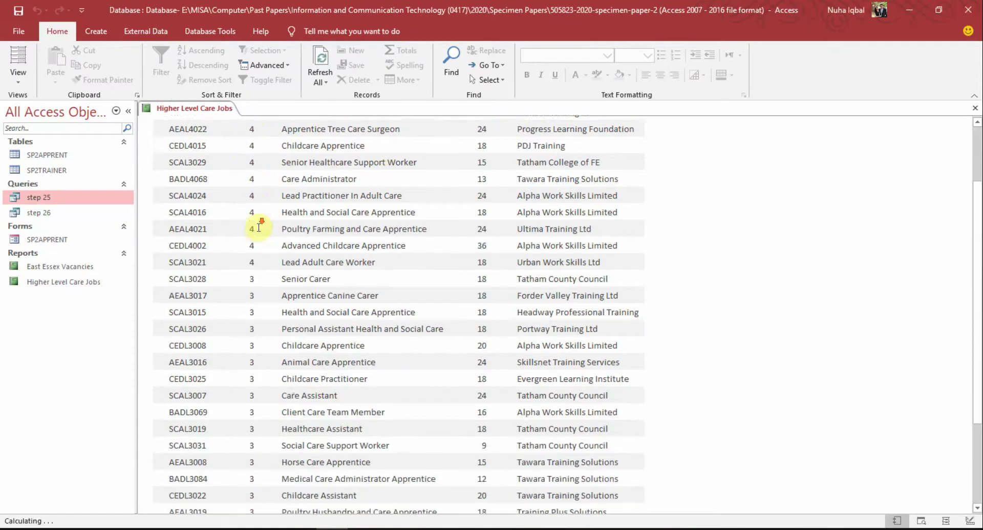
scroll(253, 241, "up", 5)
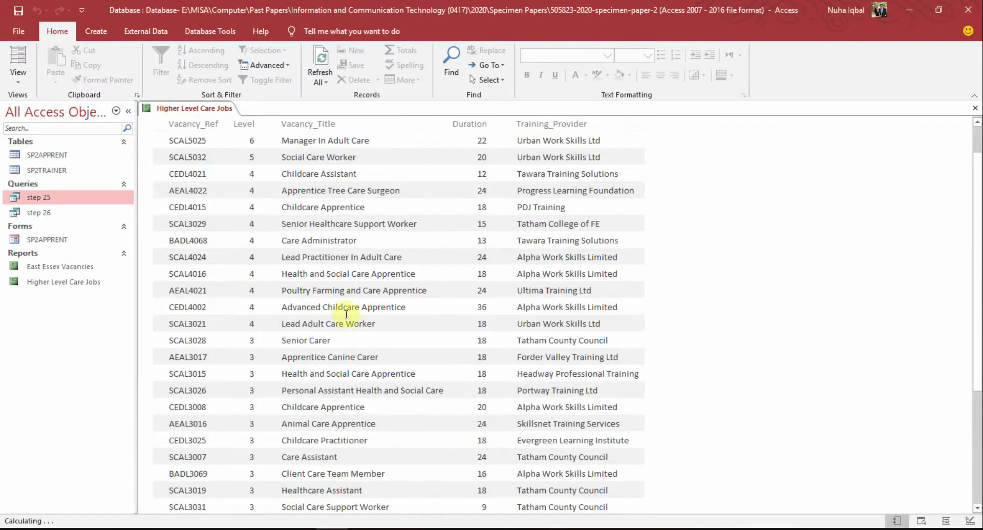
Step: Check the paper's instruction to save and print in Adobe Acrobat, and save the Higher Level Care Jobs report in Access
key("alt+Tab")
left_click_drag(211, 346, 354, 346)
key("alt+Tab")
right_click(163, 110)
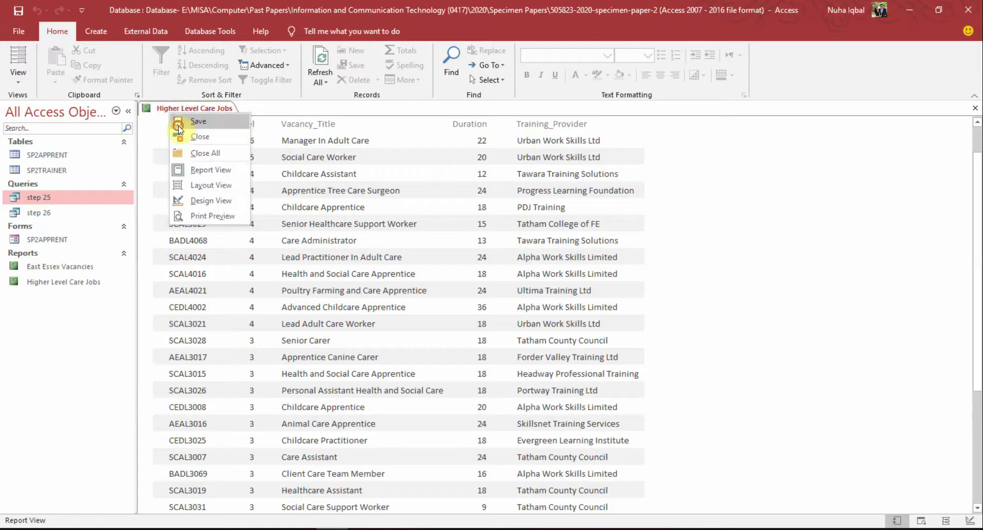
key("Escape")
Step: Check the report's orientation and page fit in Print Preview, and close both the preview and the report
left_click(19, 84)
left_click(44, 128)
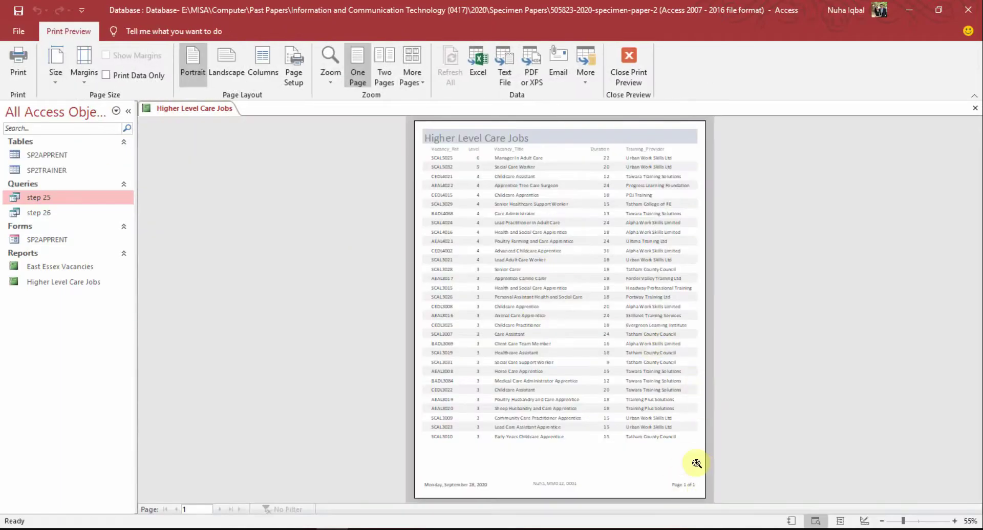
left_click(637, 74)
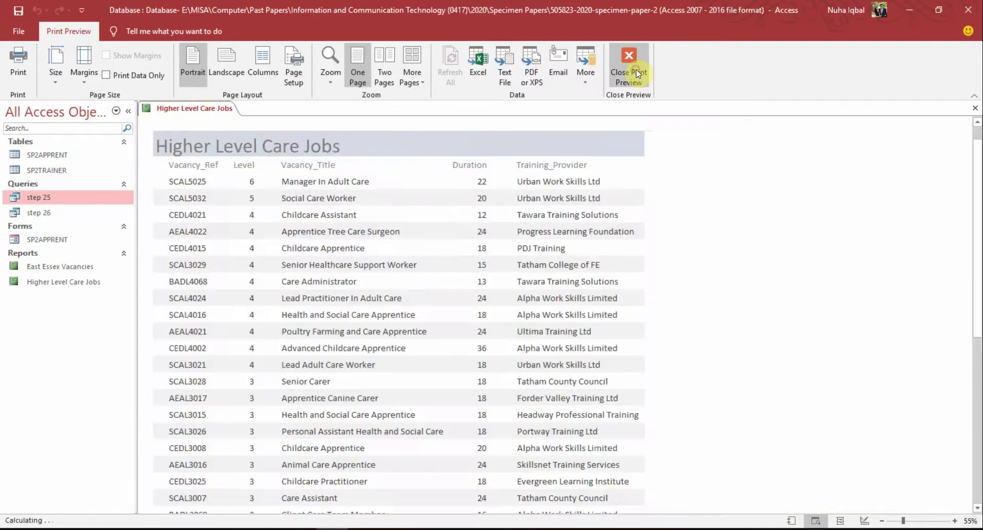
right_click(173, 112)
left_click(195, 144)
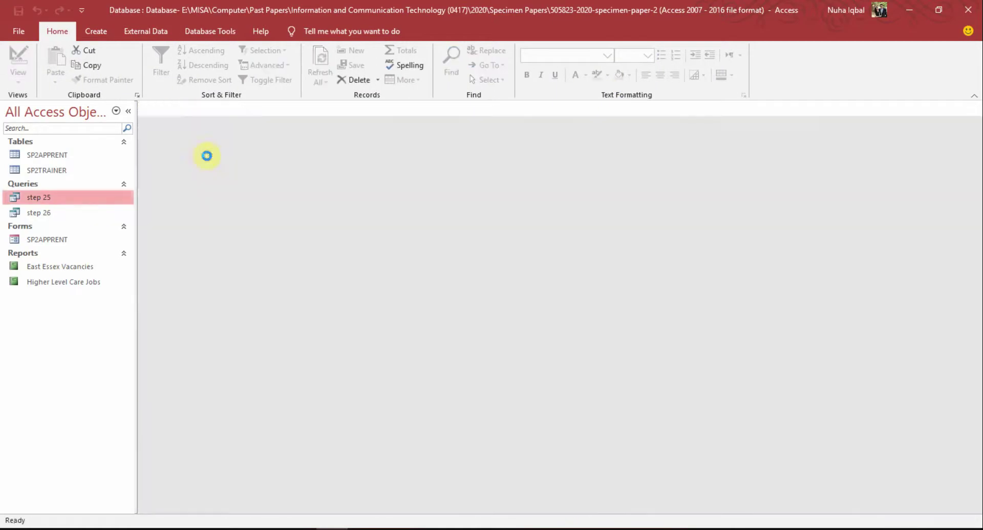
Step: Read question 27 of the paper in Adobe Acrobat for the required export format and save location
key("alt+Tab")
scroll(370, 414, "down", 3)
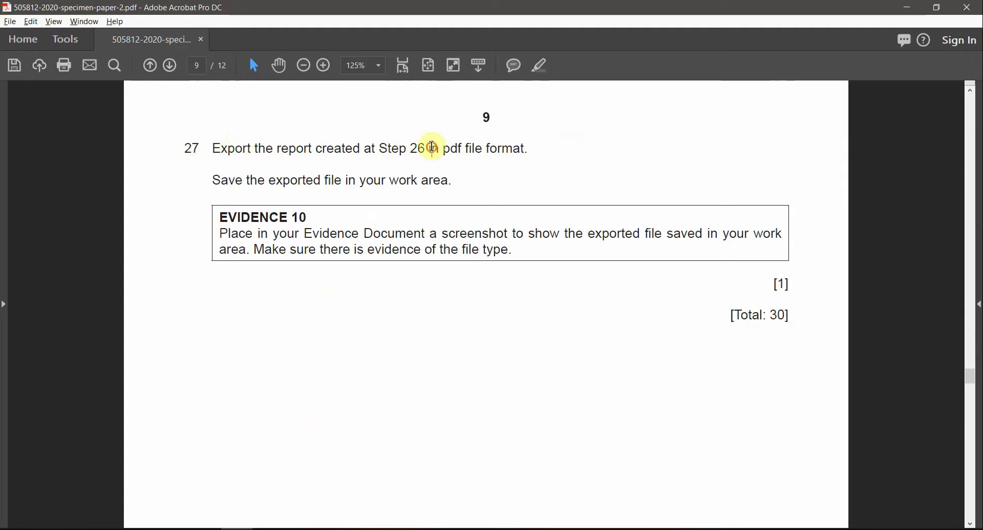
left_click_drag(437, 149, 383, 143)
left_click_drag(444, 148, 525, 149)
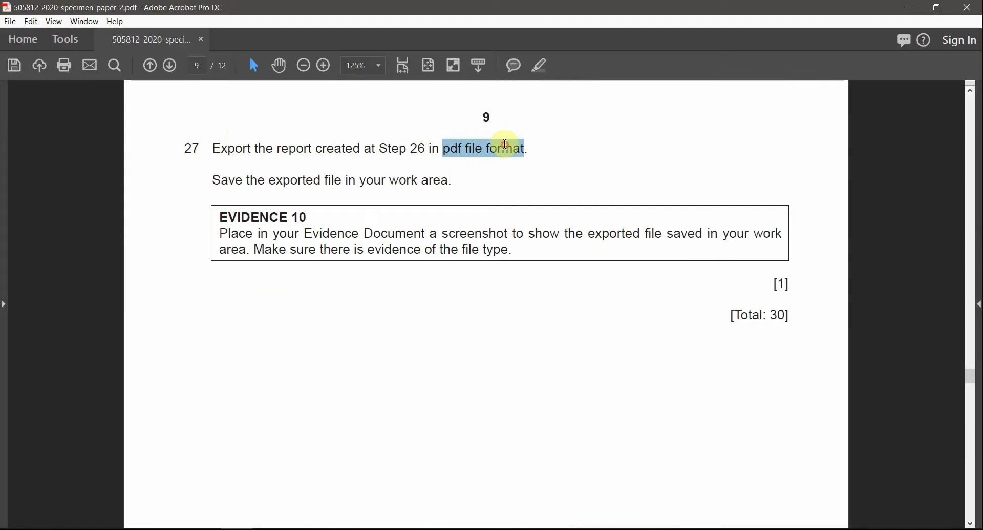
left_click_drag(210, 180, 356, 179)
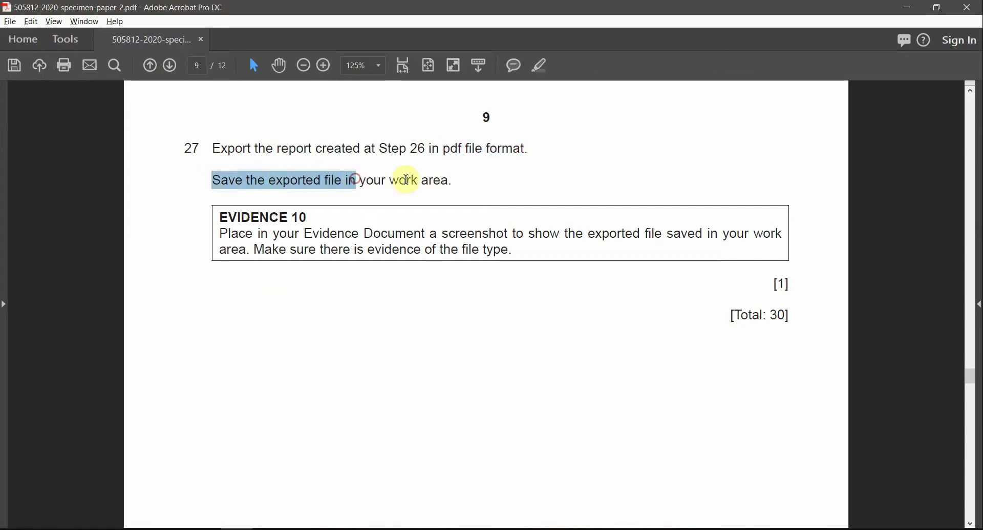
left_click_drag(436, 180, 390, 180)
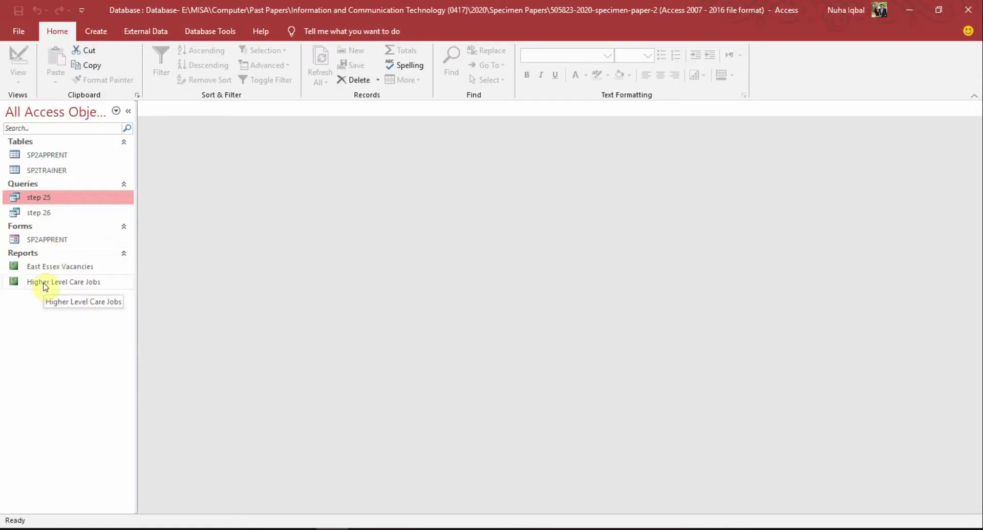
Step: Export the Higher Level Care Jobs report as a PDF named Higher Level Care Jobs.pdf into the specimen paper 2 supporting files folder
right_click(44, 286)
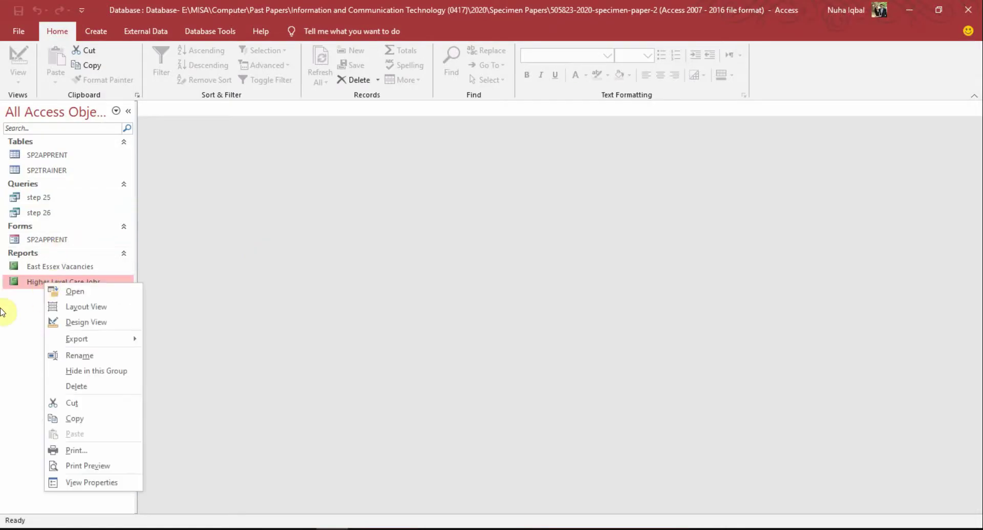
mouse_move(114, 339)
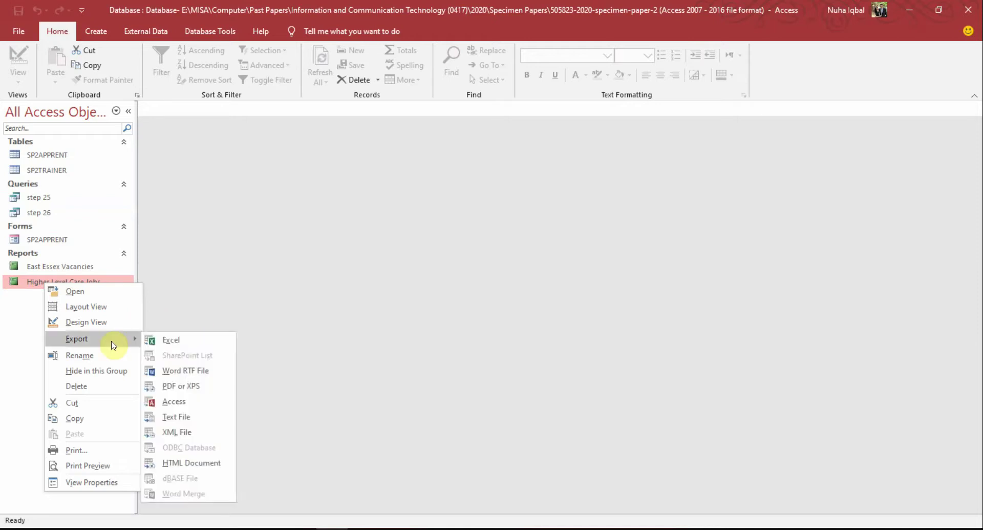
left_click(185, 389)
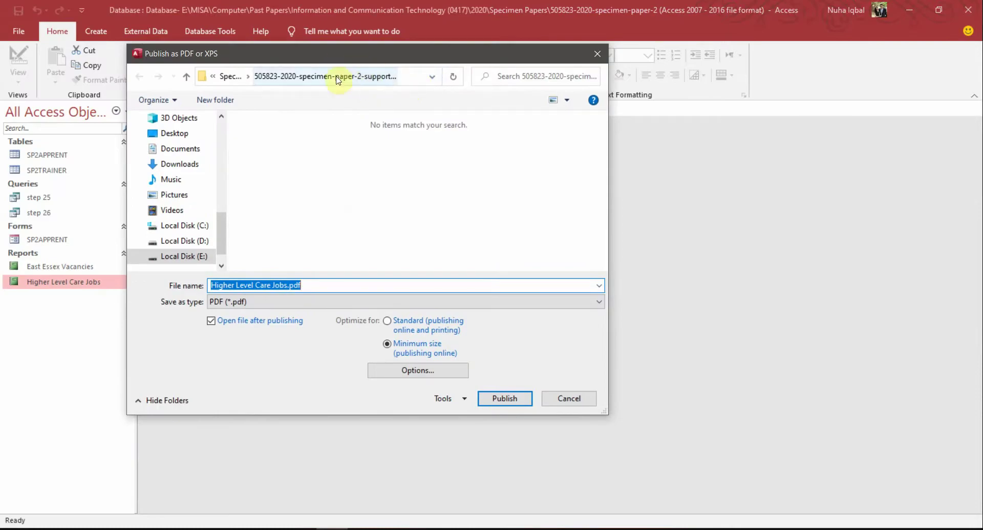
left_click(245, 305)
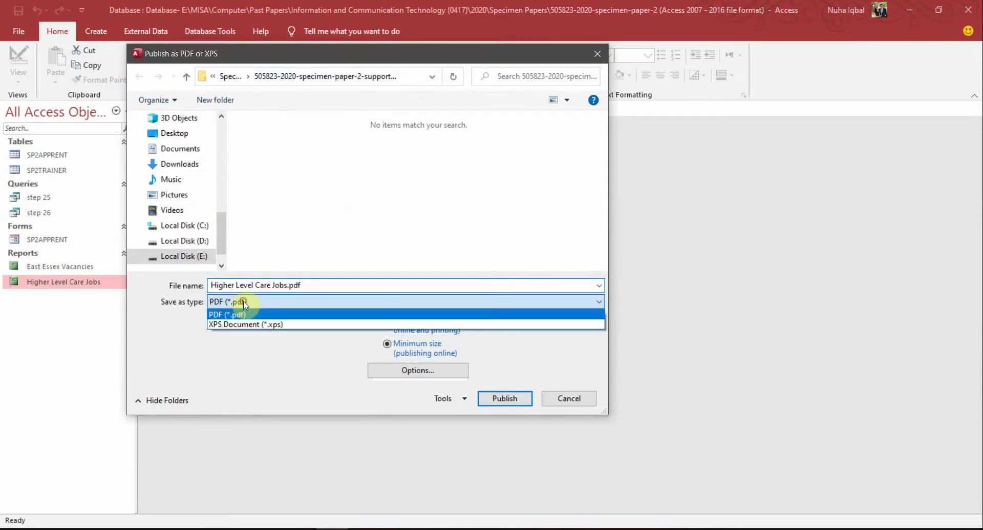
left_click(238, 314)
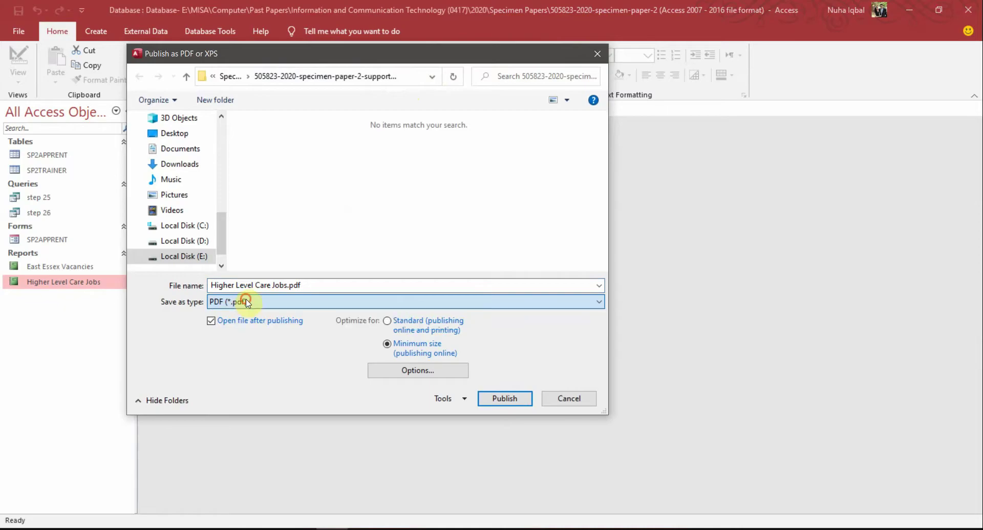
left_click(507, 399)
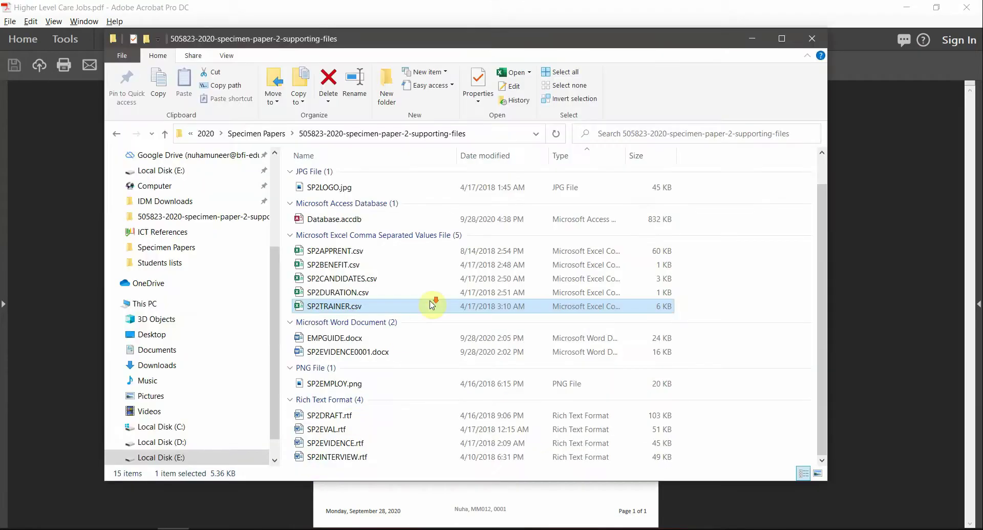
Step: Open Higher Level Care Jobs.pdf from the supporting files folder to check the export, and return to the question paper in Adobe Acrobat
double_click(416, 191)
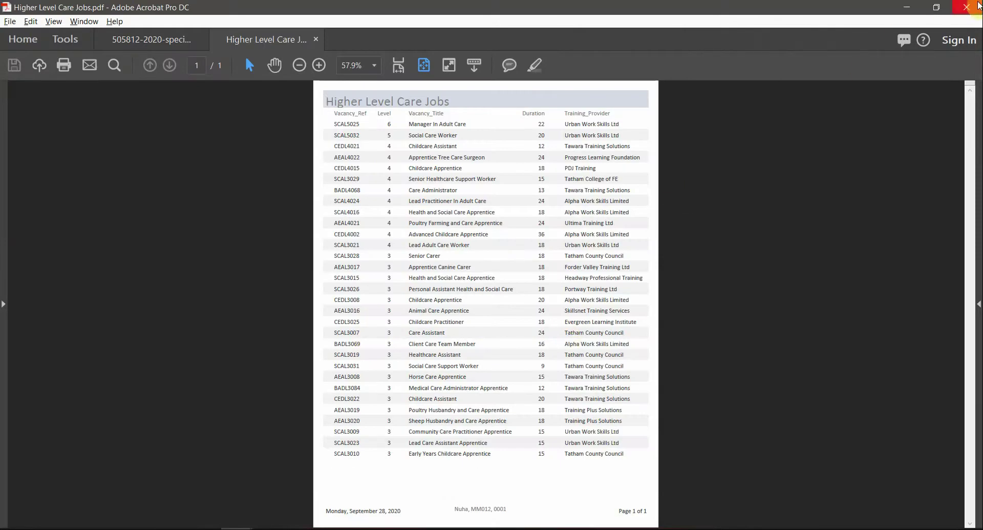
left_click(906, 7)
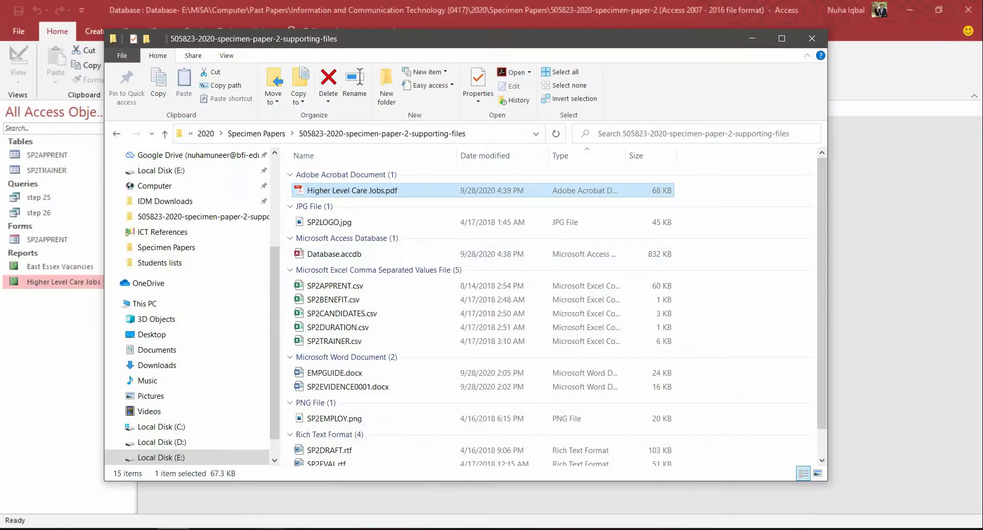
left_click(286, 495)
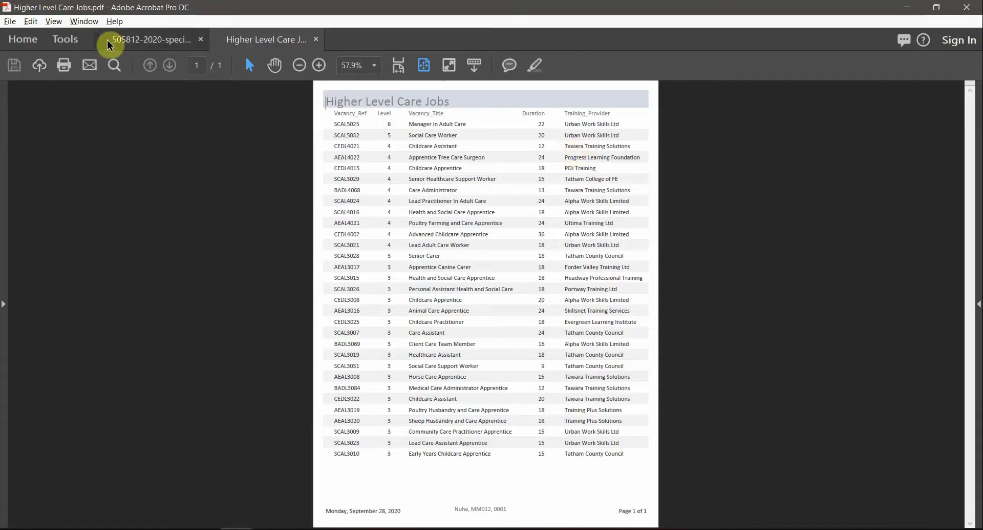
left_click(105, 41)
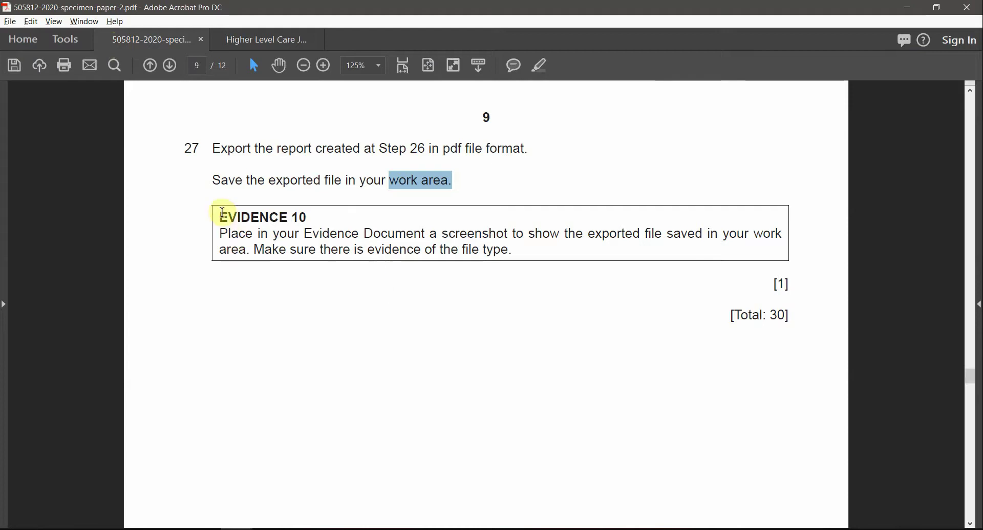
Step: Read the evidence instruction of question 27 and highlight the word "type." and the heading "EVIDENCE 10" in the paper
left_click_drag(219, 213, 377, 245)
left_click(377, 242)
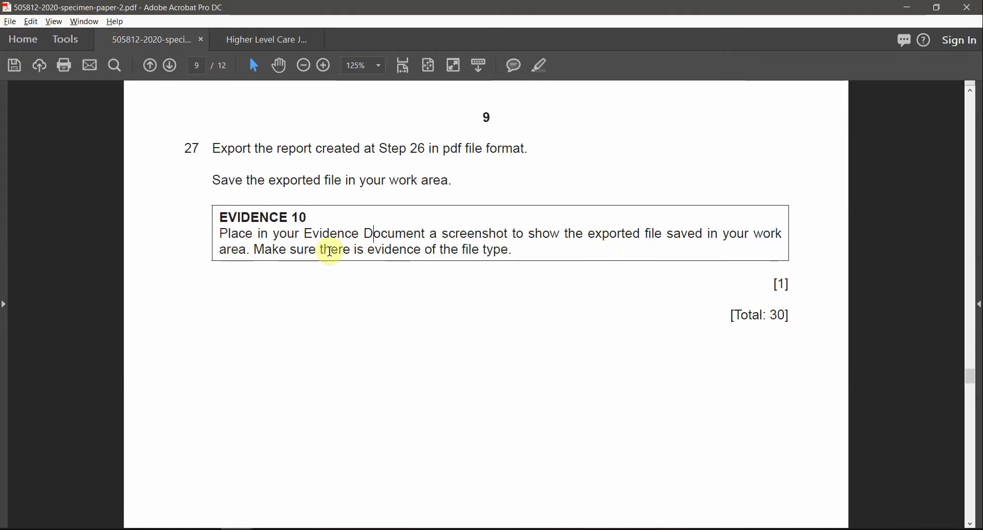
left_click_drag(518, 249, 474, 247)
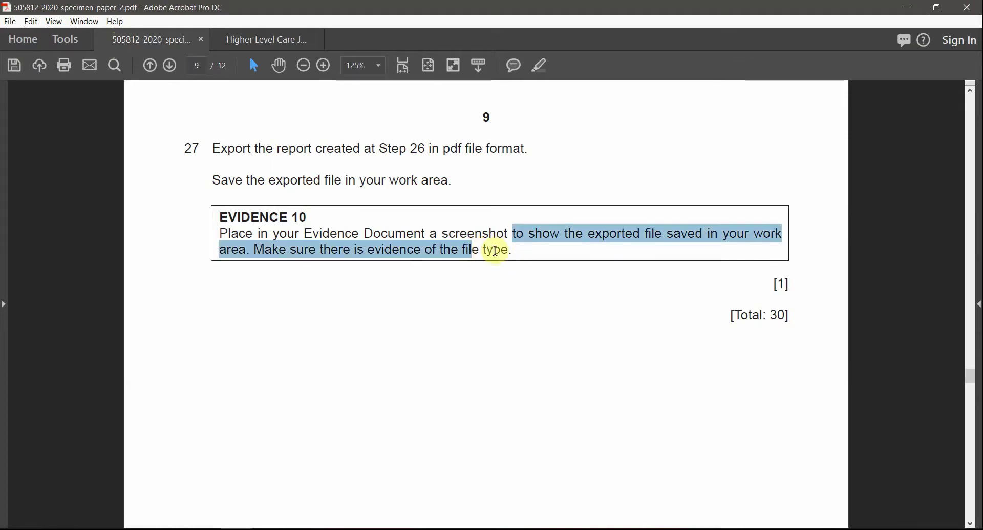
double_click(494, 250)
left_click(540, 65)
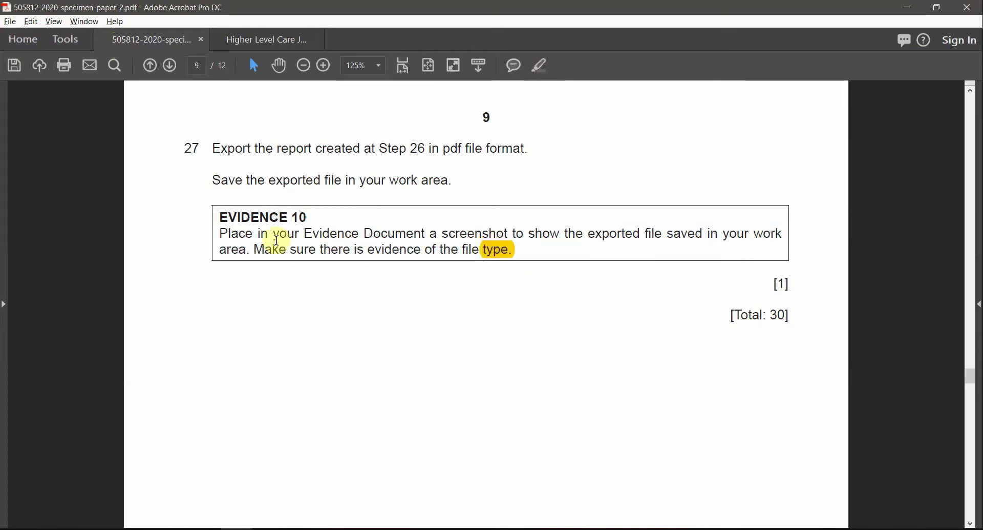
left_click_drag(313, 215, 216, 214)
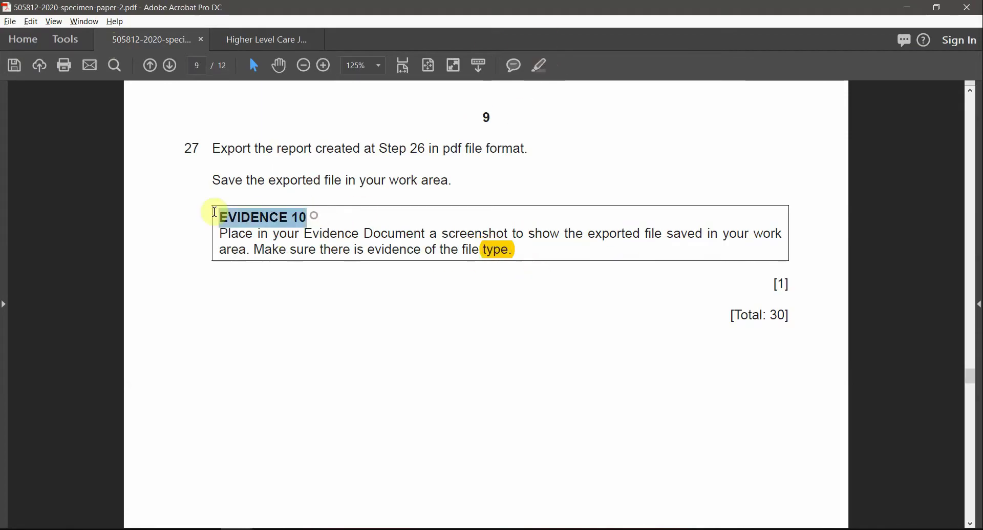
left_click(541, 67)
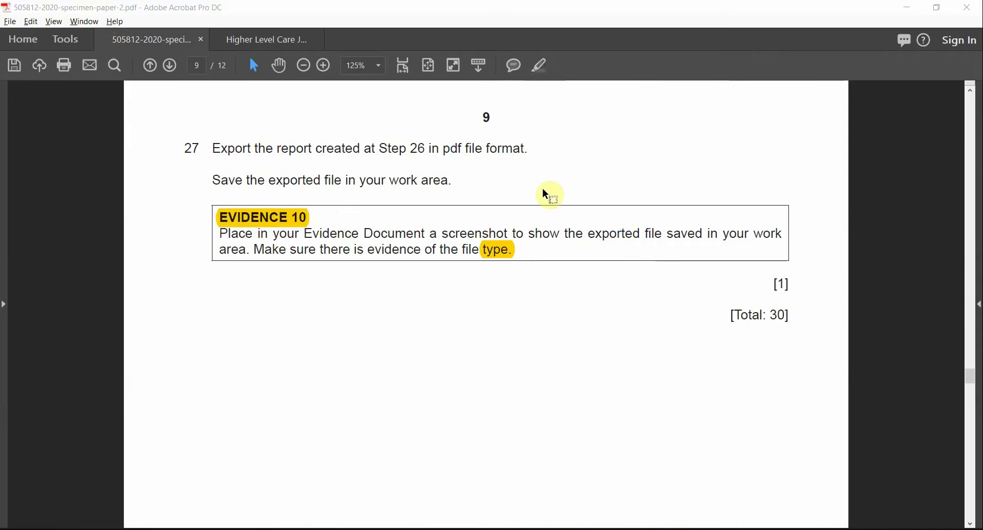
Step: Capture the Higher Level Care Jobs.pdf entry in File Explorer and paste the screenshot under Step 27 - EVIDENCE 10 in Word
key("alt+Tab")
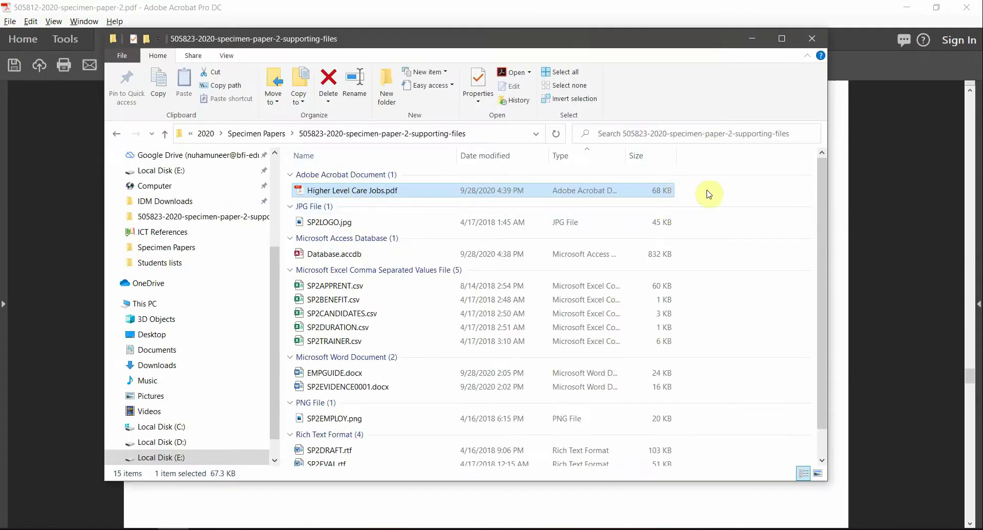
key("super+shift+s")
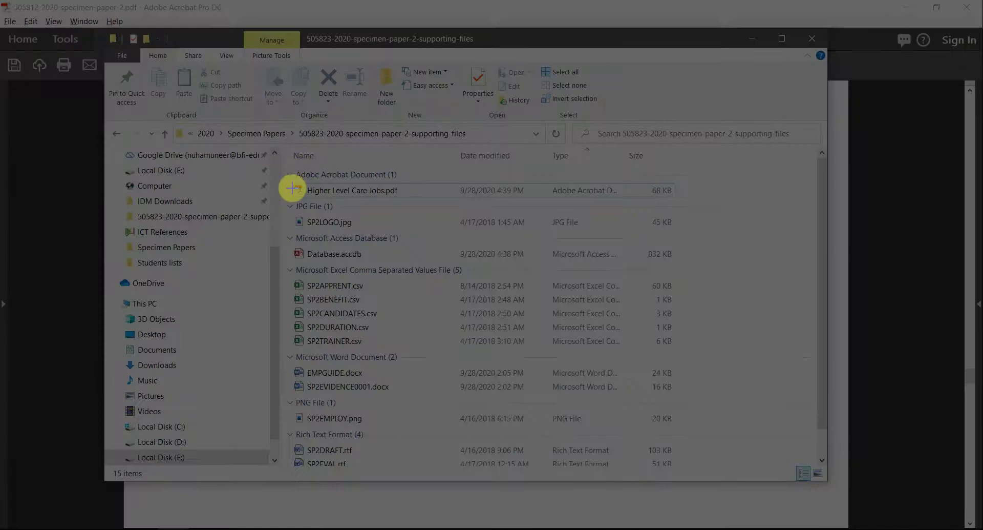
left_click_drag(287, 176, 677, 201)
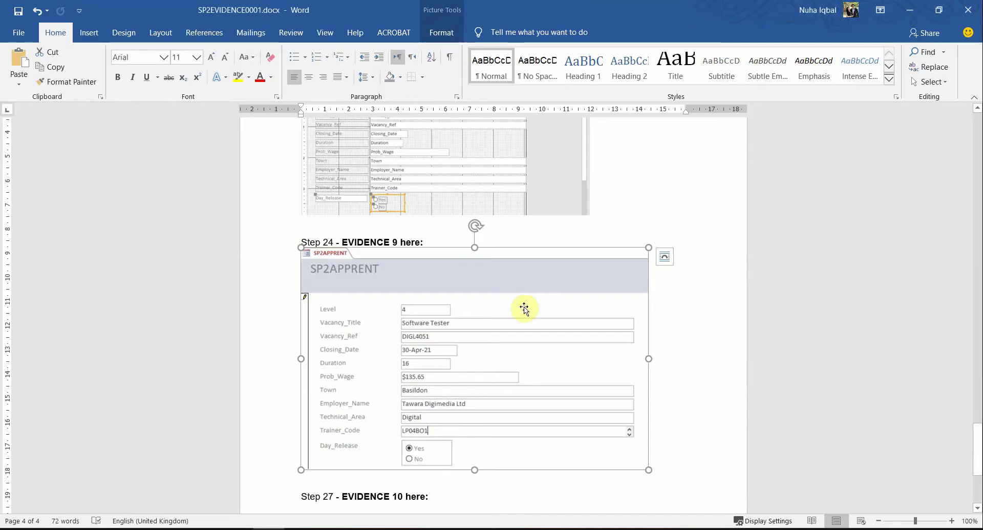
scroll(526, 343, "down", 4)
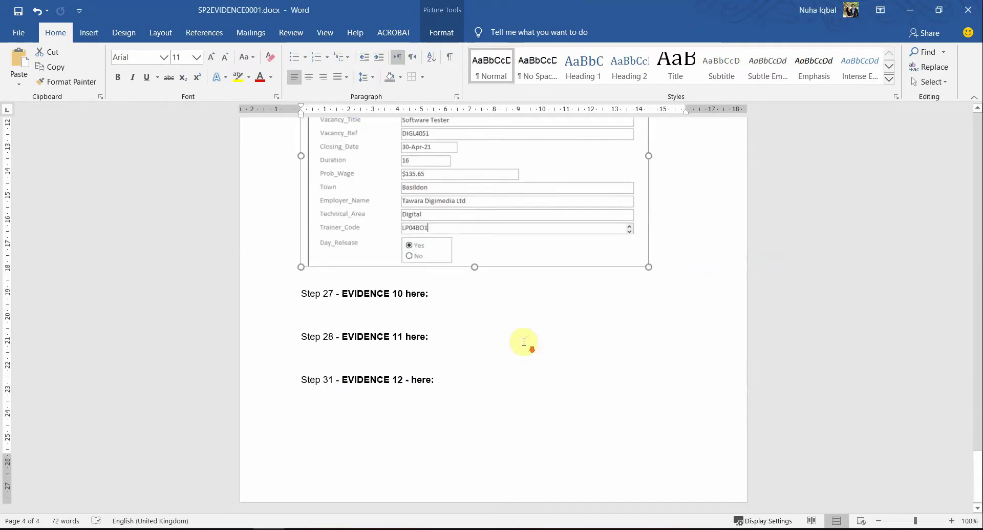
left_click(422, 305)
key("ctrl+v")
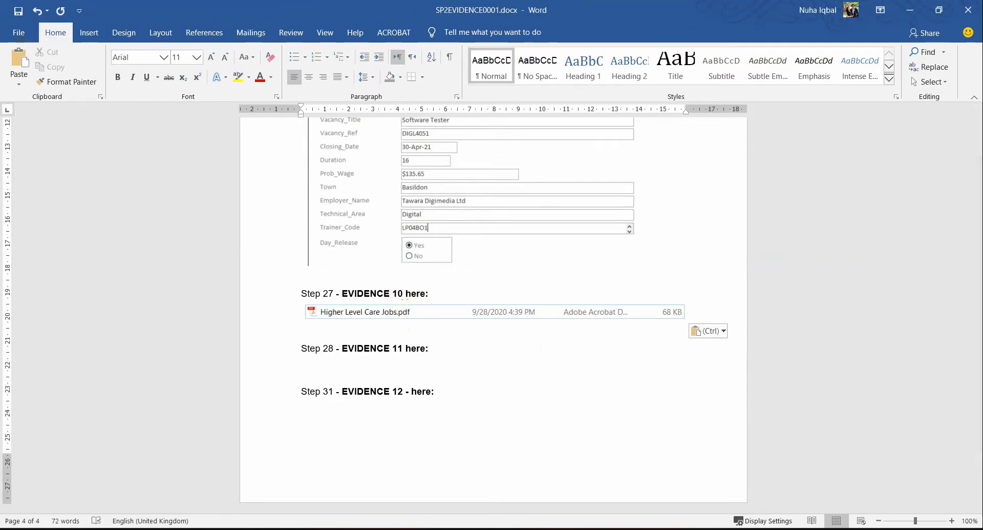
Step: Save the evidence document SP2EVIDENCE0001.docx and switch back to Access
key("alt+Tab")
key("alt+Tab")
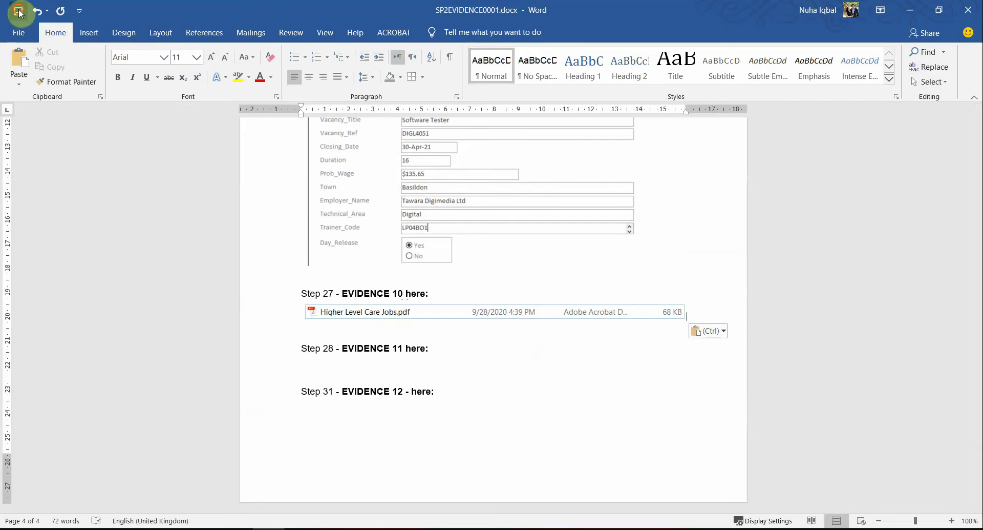
left_click(19, 11)
key("alt+Tab")
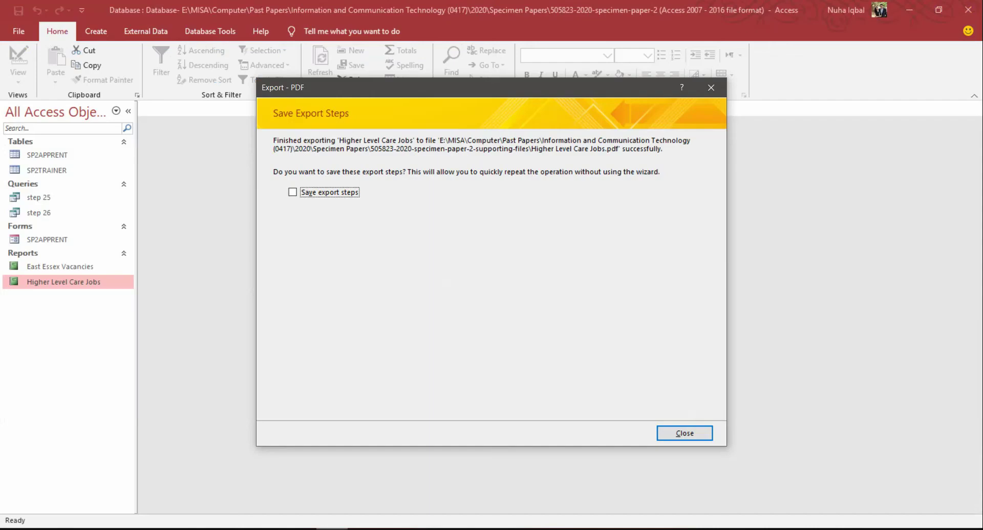